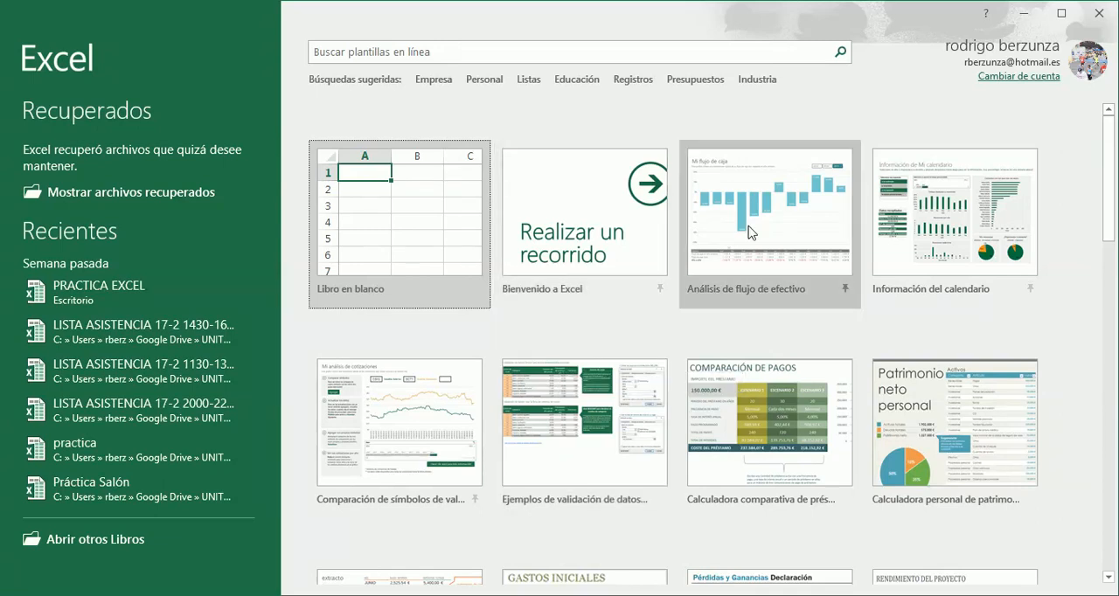
- Create a blank workbook and close document recovery, choosing to remove the recovered files
left_click(377, 228)
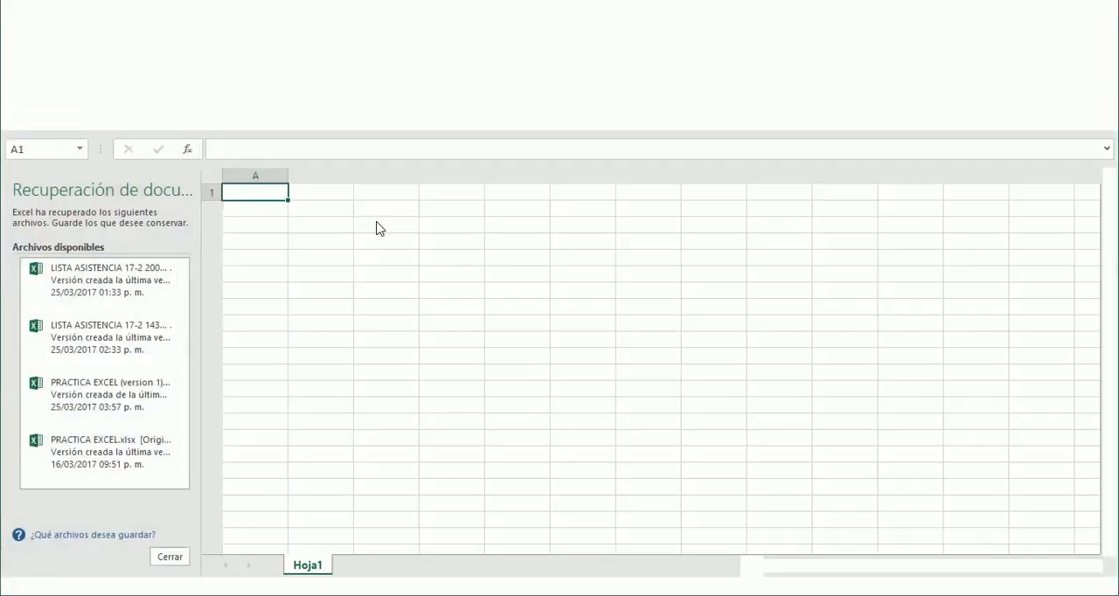
left_click(377, 228)
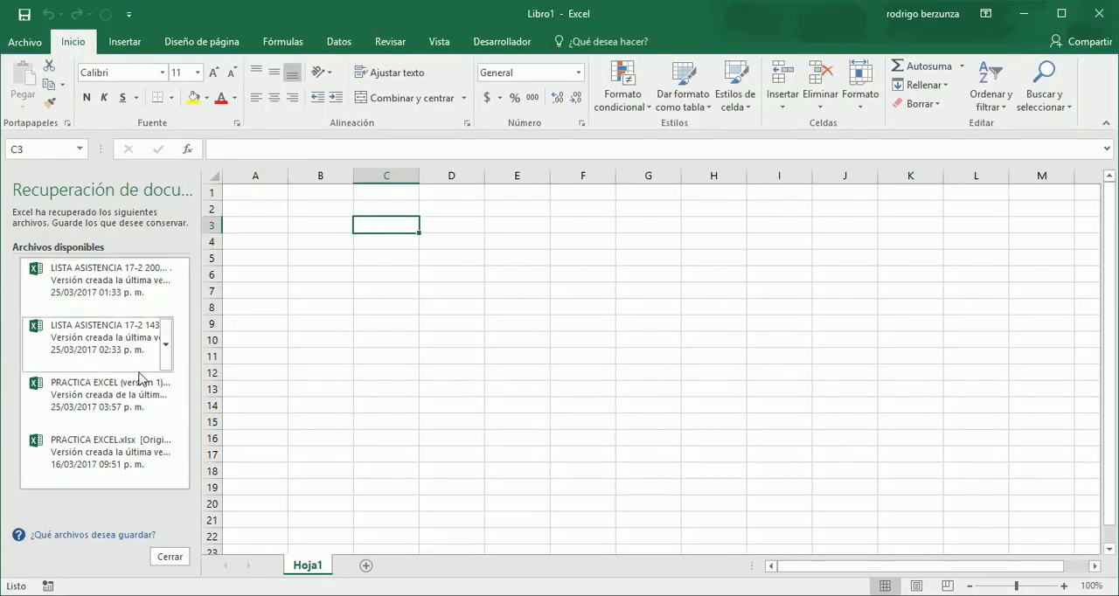
left_click(171, 558)
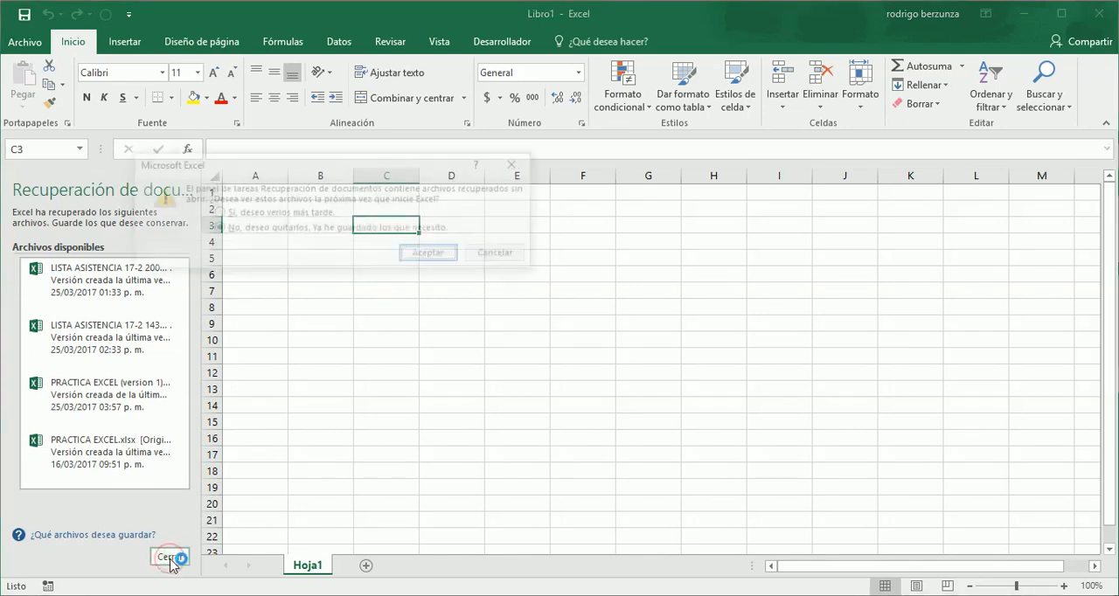
left_click(438, 254)
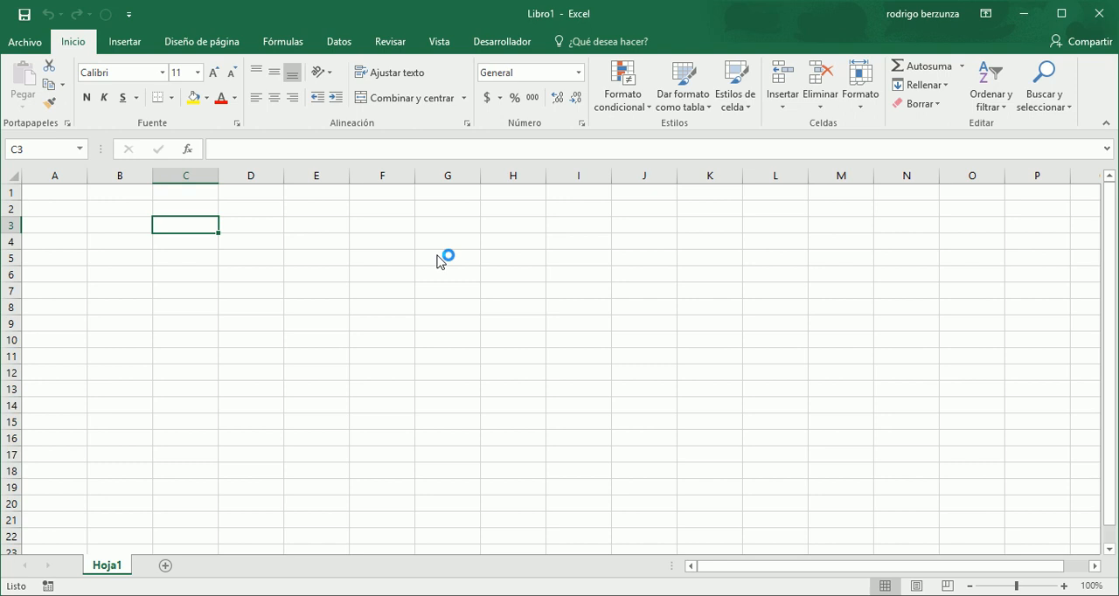
- Start a text file import at cell A1 using the CLIENTES text file from the Practica Excel folder
left_click(62, 196)
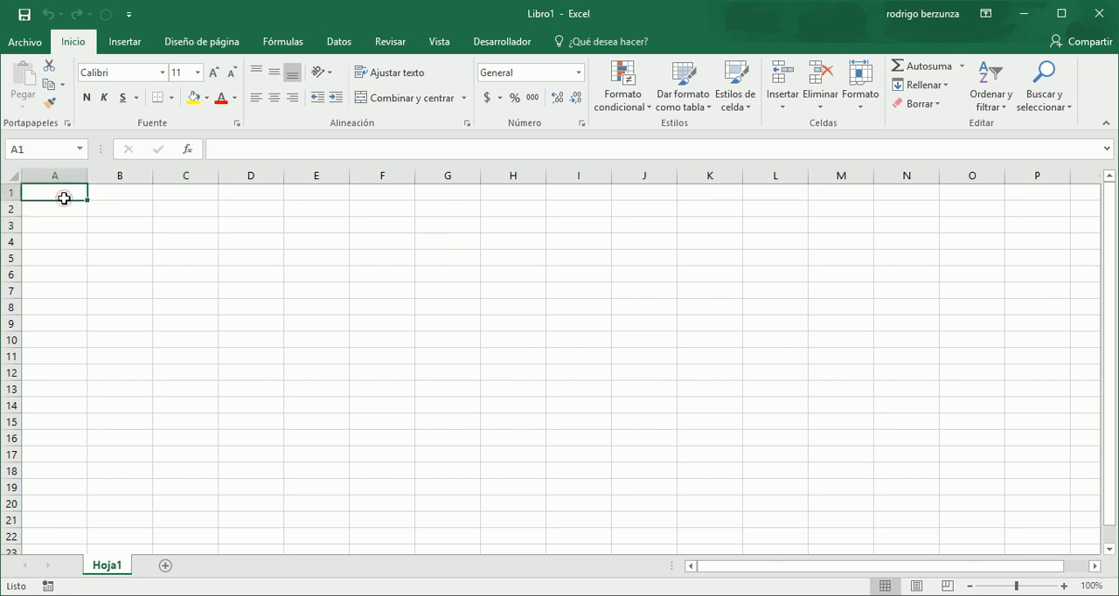
left_click(340, 44)
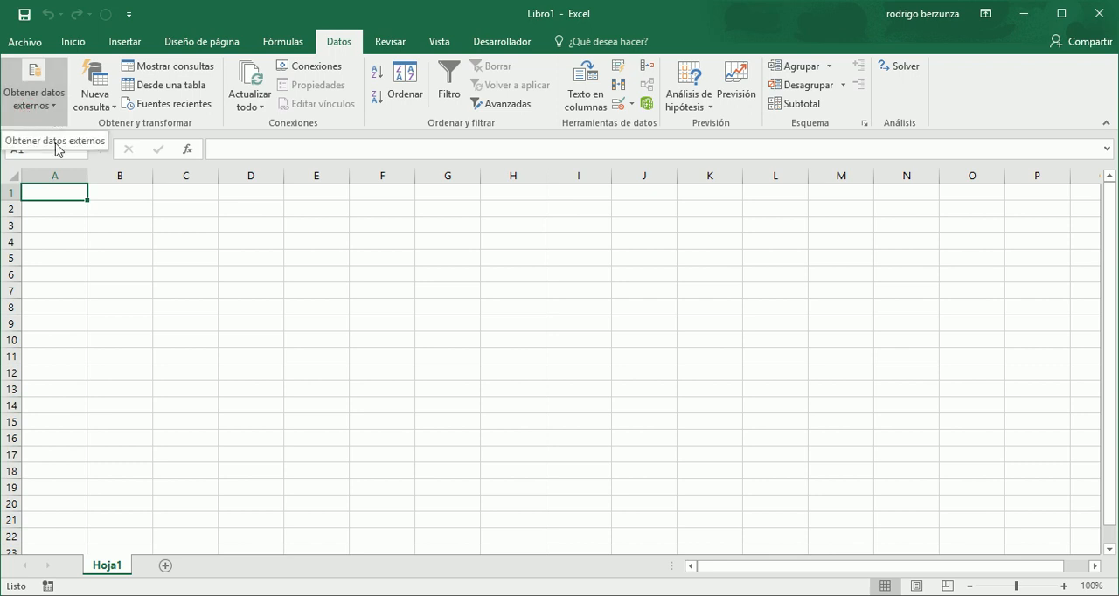
left_click(54, 105)
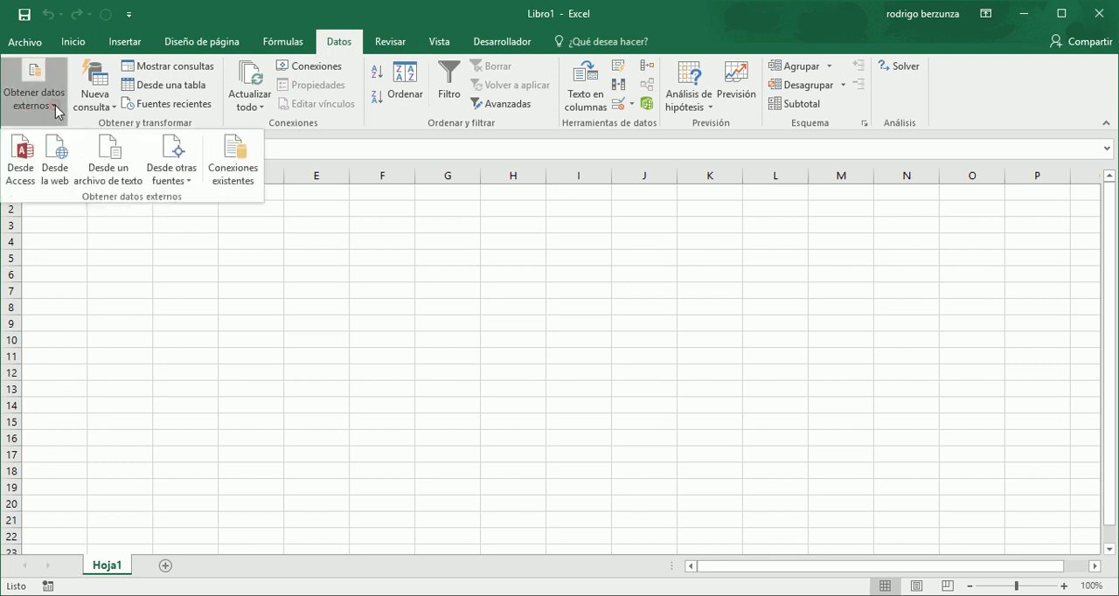
left_click(117, 162)
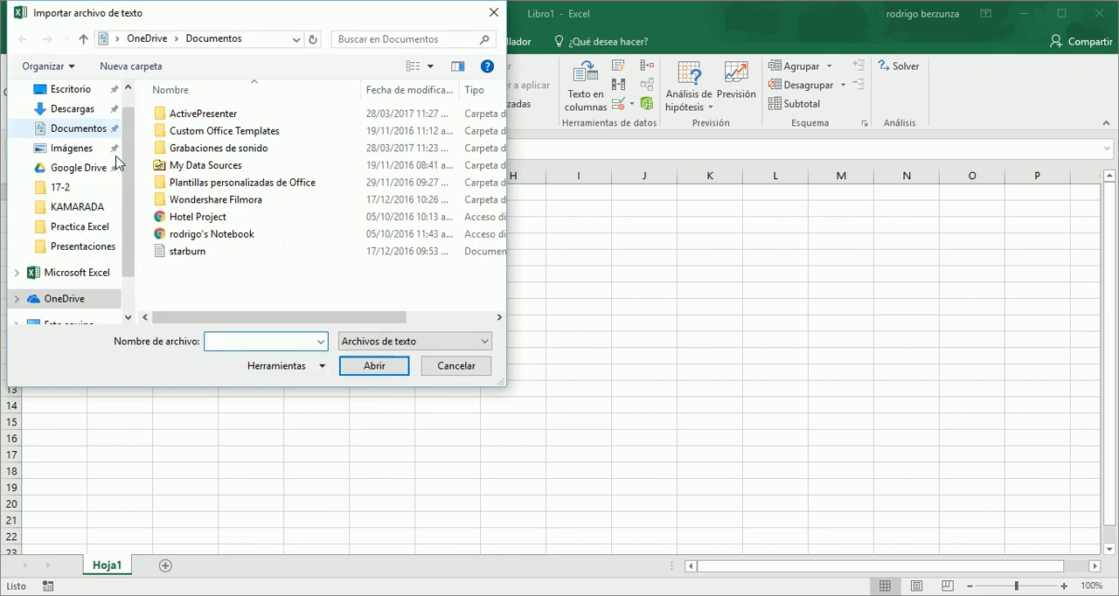
left_click(79, 229)
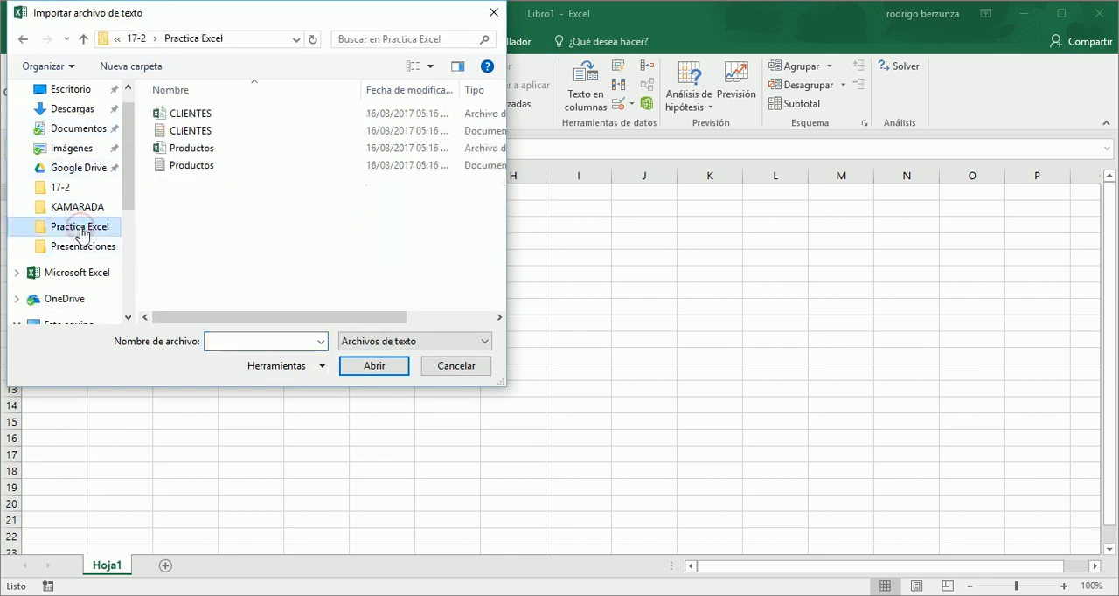
double_click(215, 137)
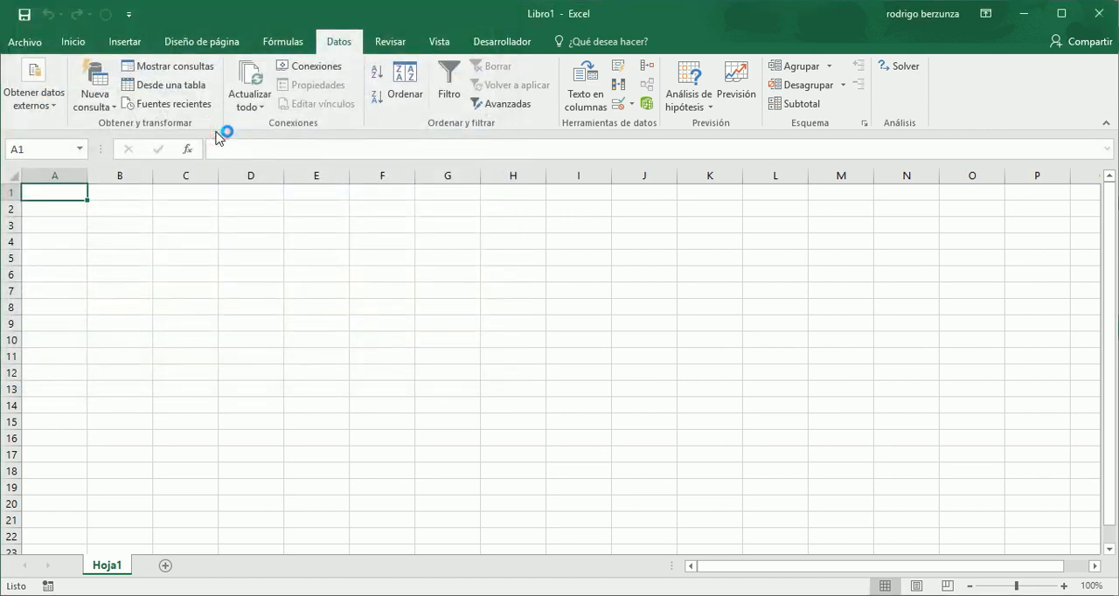
- Configure the import as delimited data with headers, using Coma as the only separator instead of Tabulación
left_click_drag(292, 185, 504, 118)
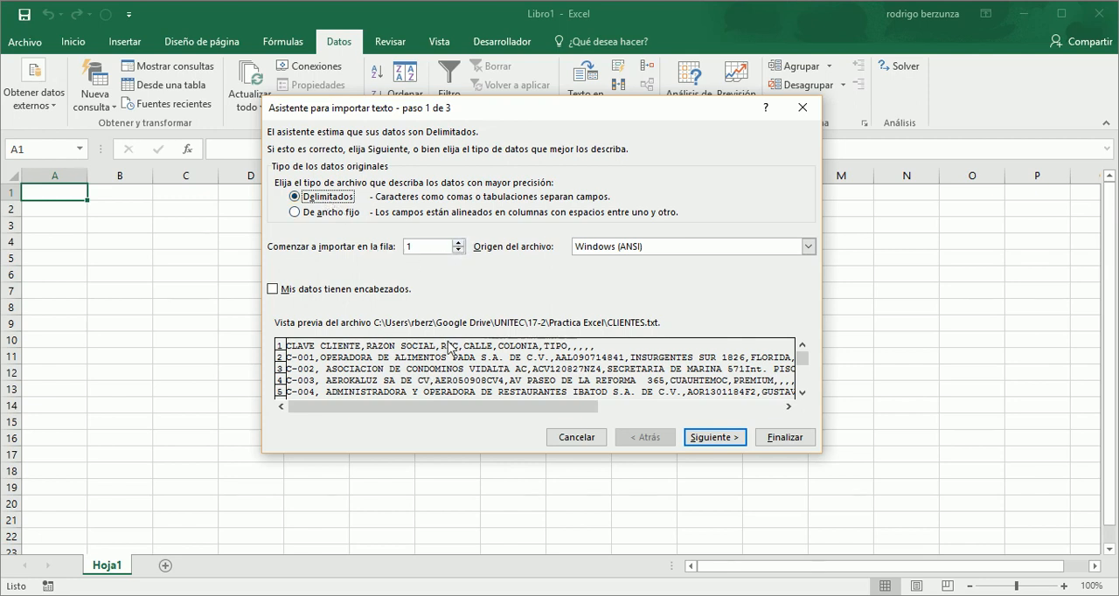
left_click(272, 291)
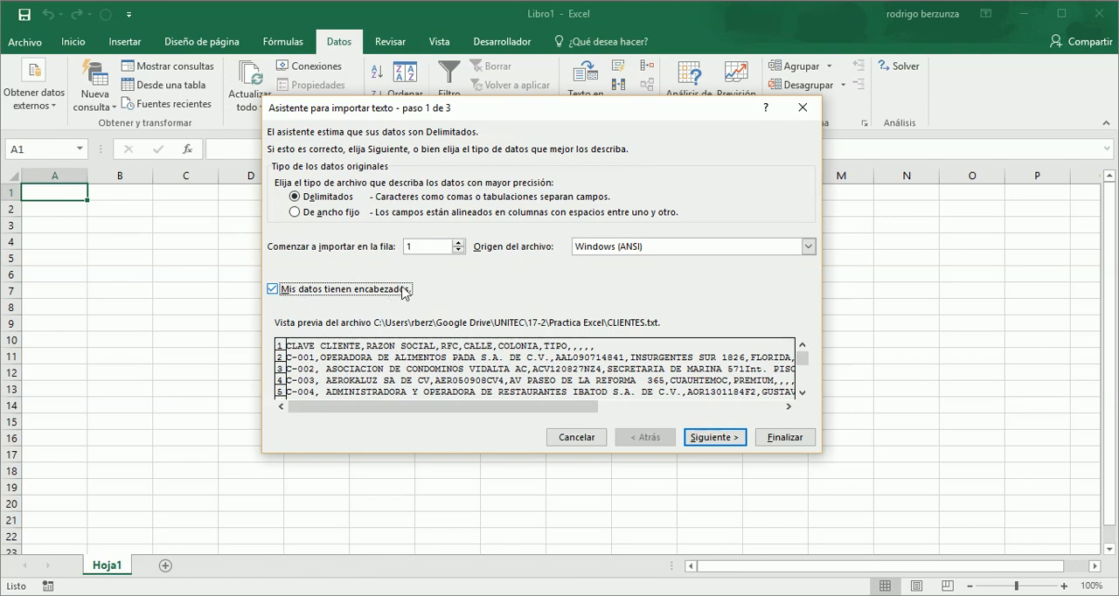
left_click(704, 438)
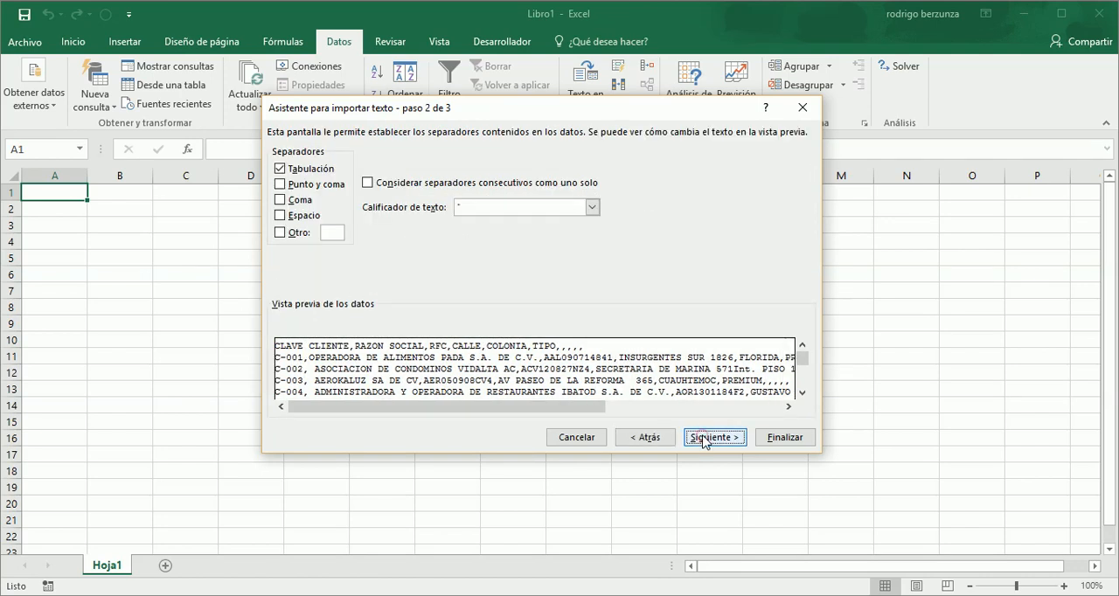
left_click(280, 168)
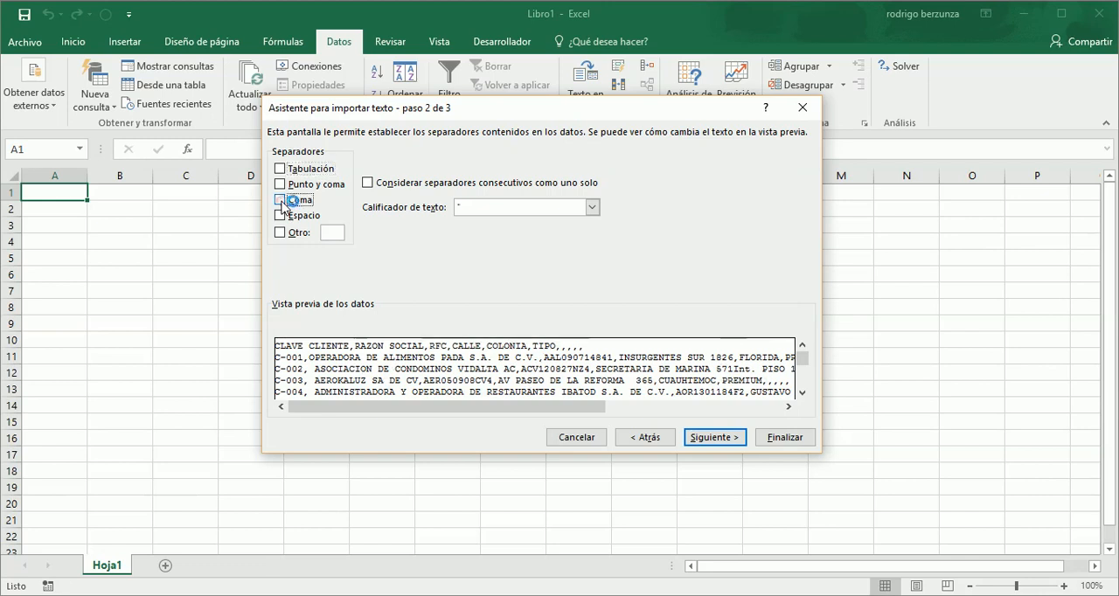
left_click(287, 203)
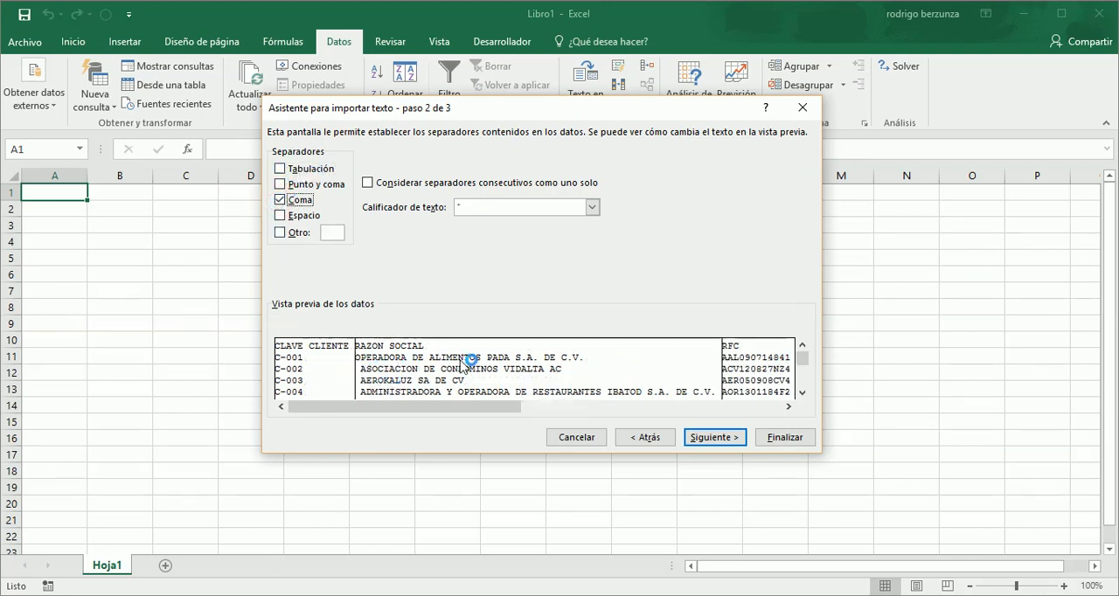
left_click(699, 440)
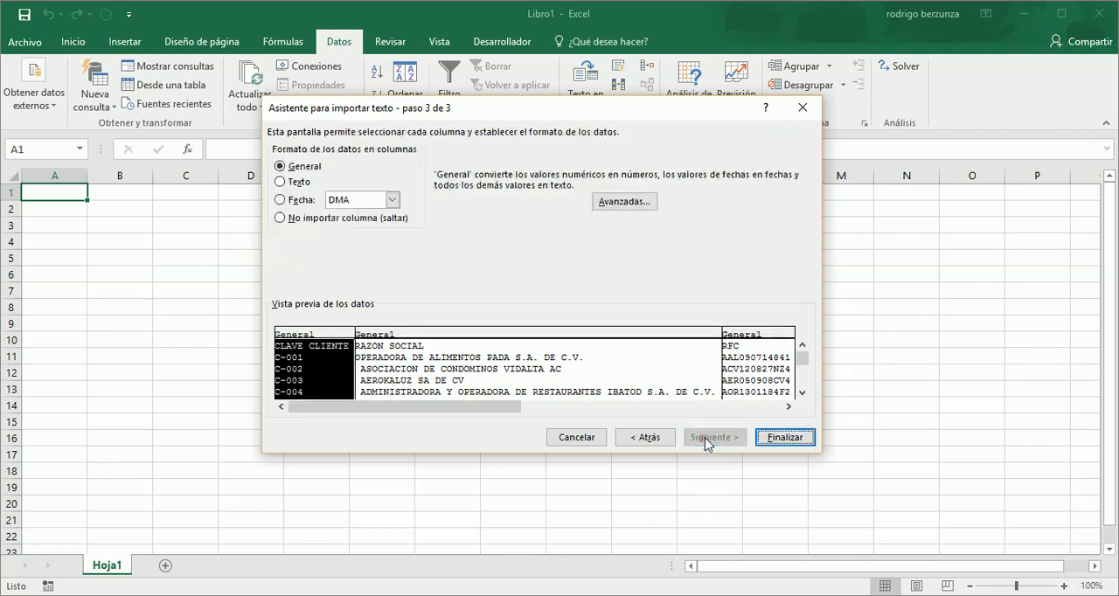
- Examine the data format of the CLAVE CLIENTE, RAZON SOCIAL and RFC columns in the import preview
left_click(508, 336)
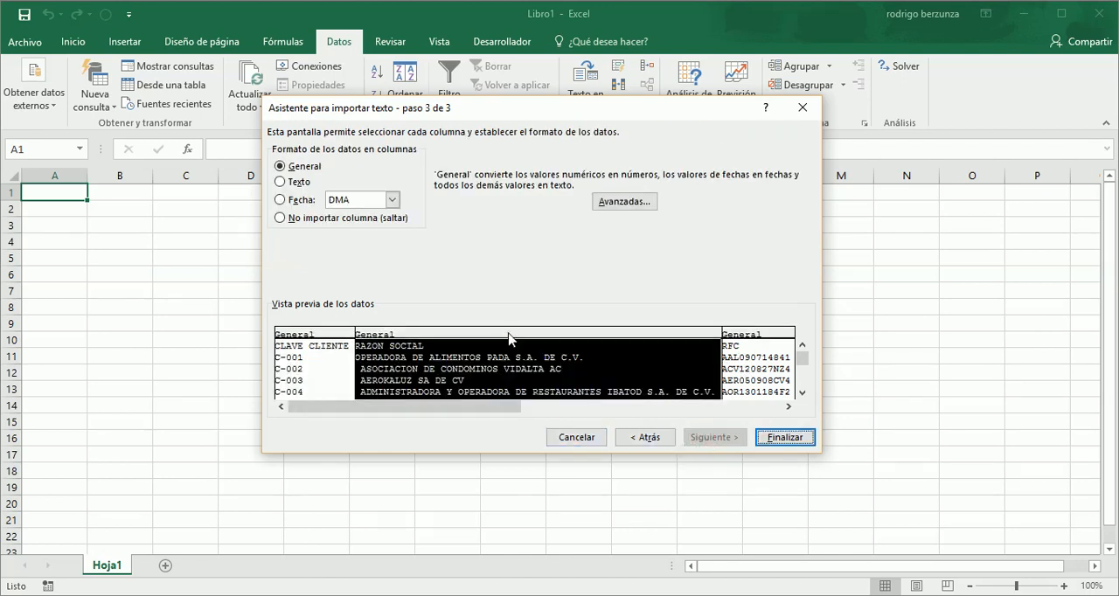
left_click(764, 335)
left_click(669, 336)
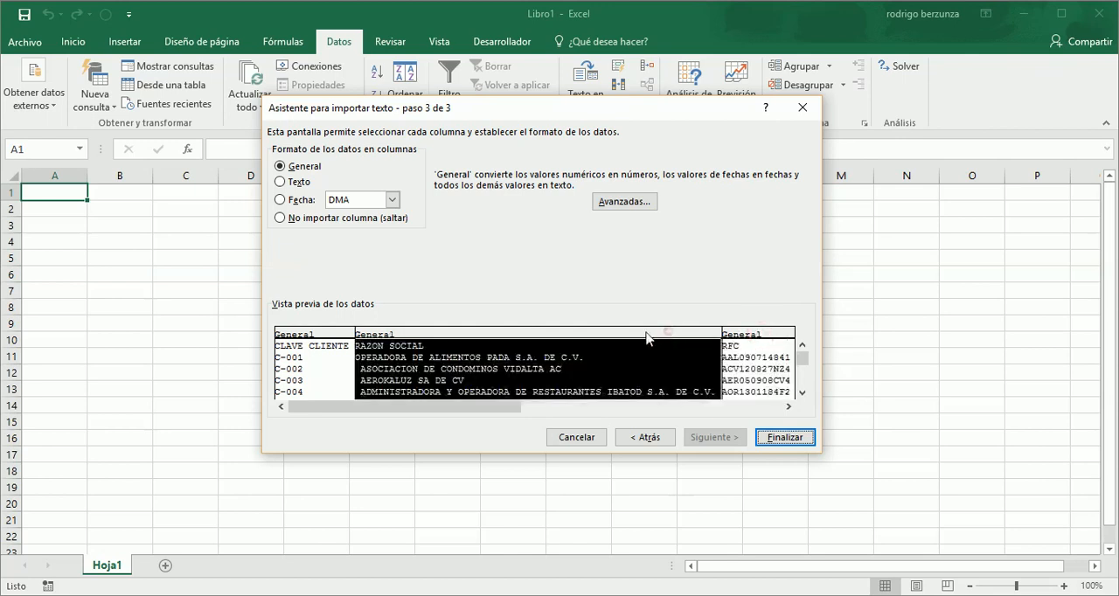
left_click(341, 337)
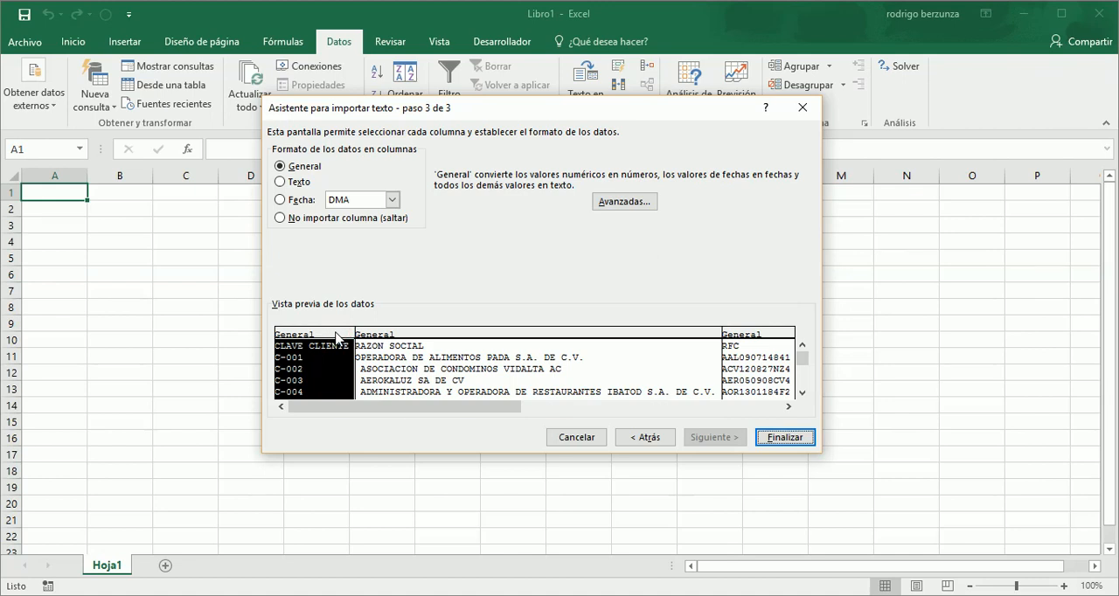
left_click(531, 334)
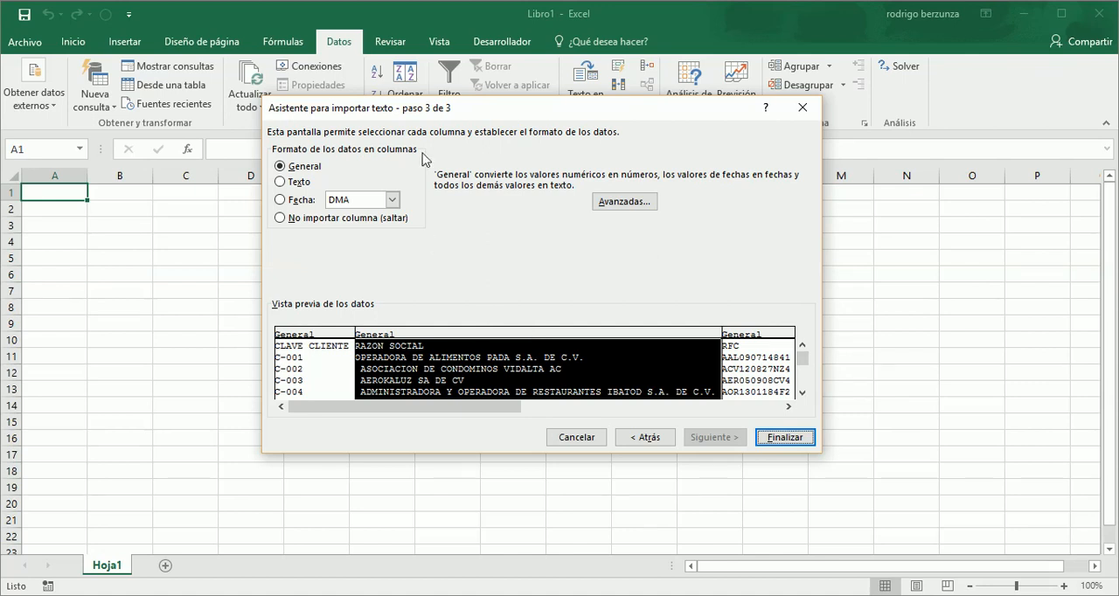
left_click(336, 339)
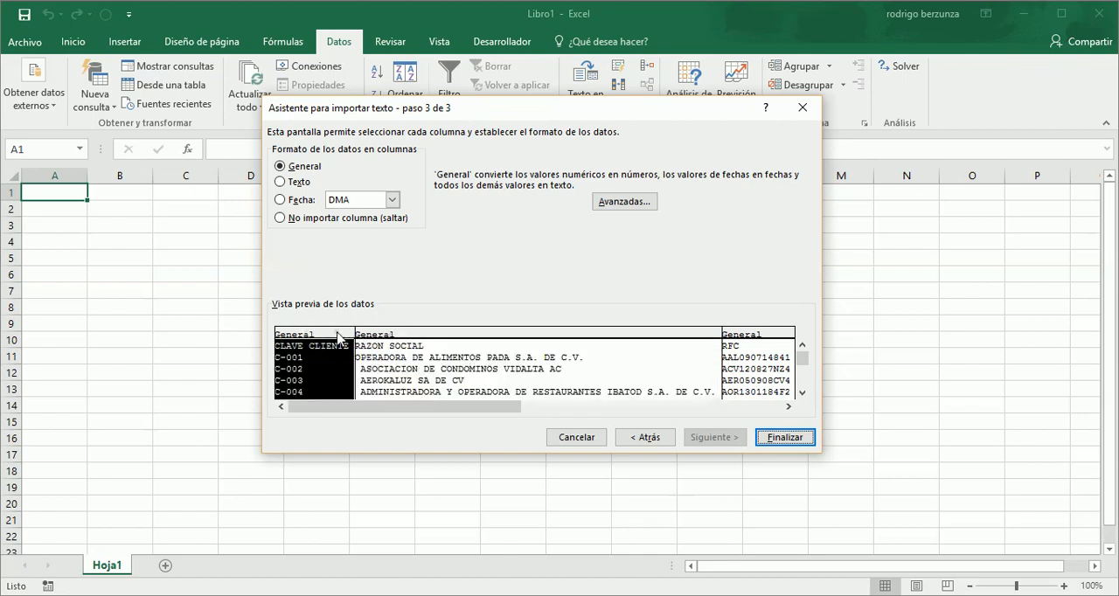
left_click(752, 341)
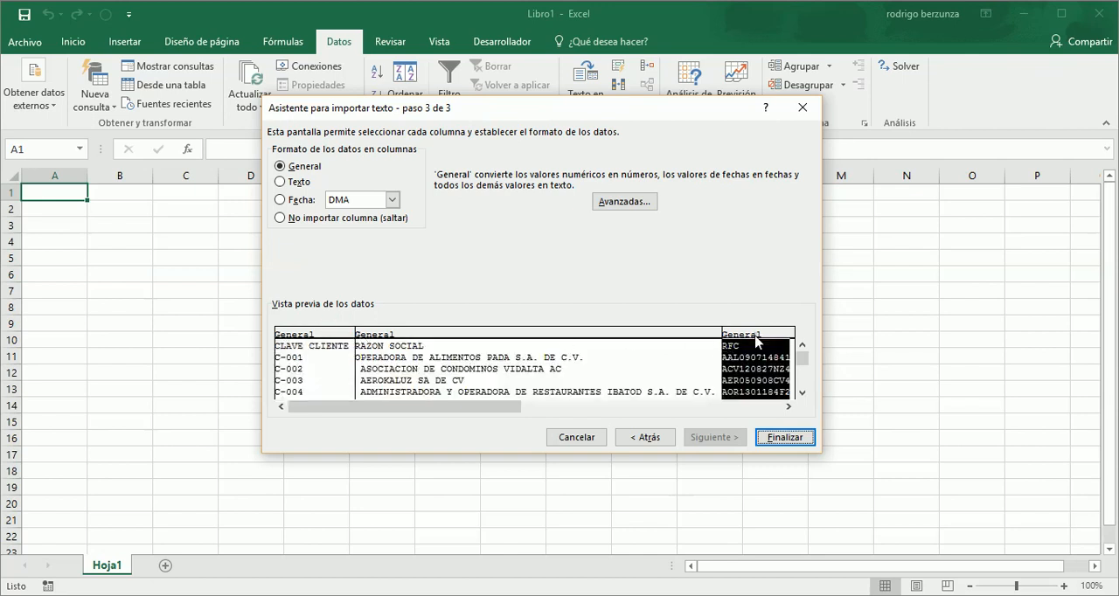
left_click(656, 341)
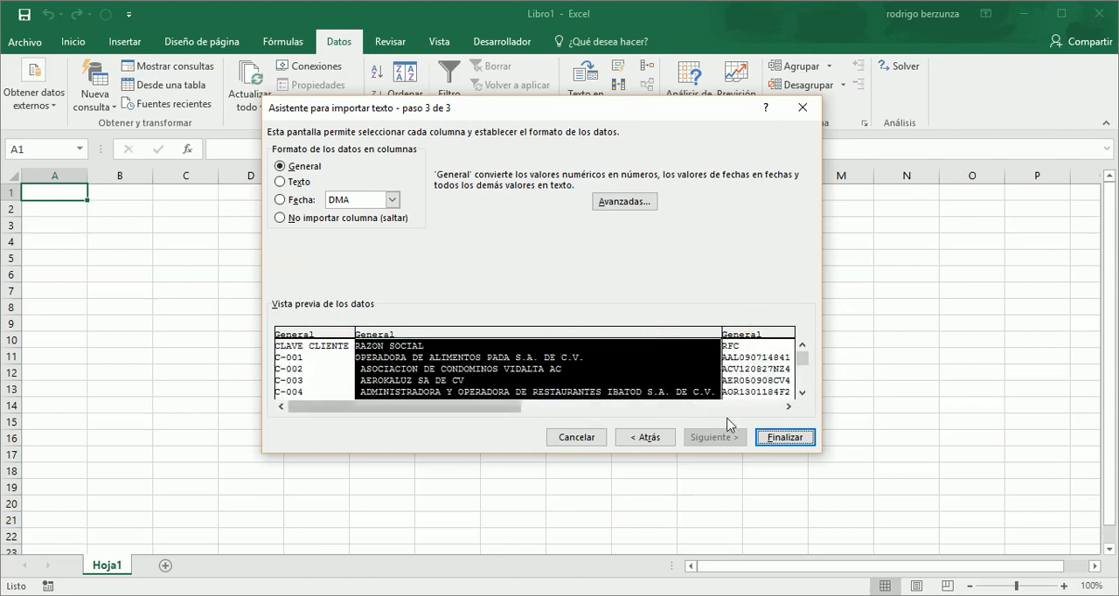
- Finish the import, placing the client data in the existing worksheet at $A$1, and dismiss the mail notification
left_click(784, 437)
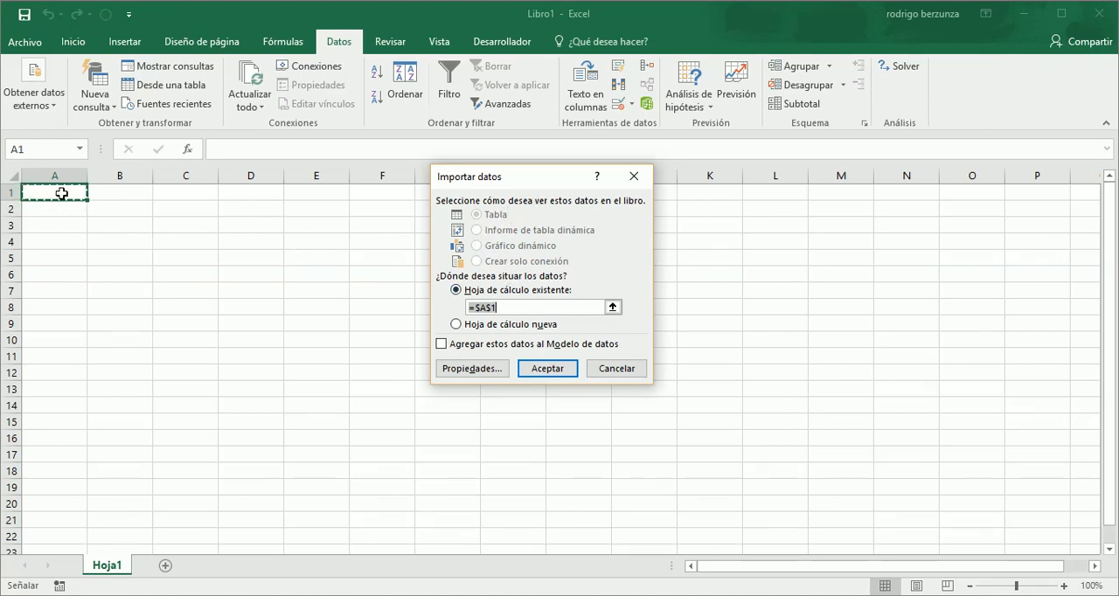
left_click(544, 368)
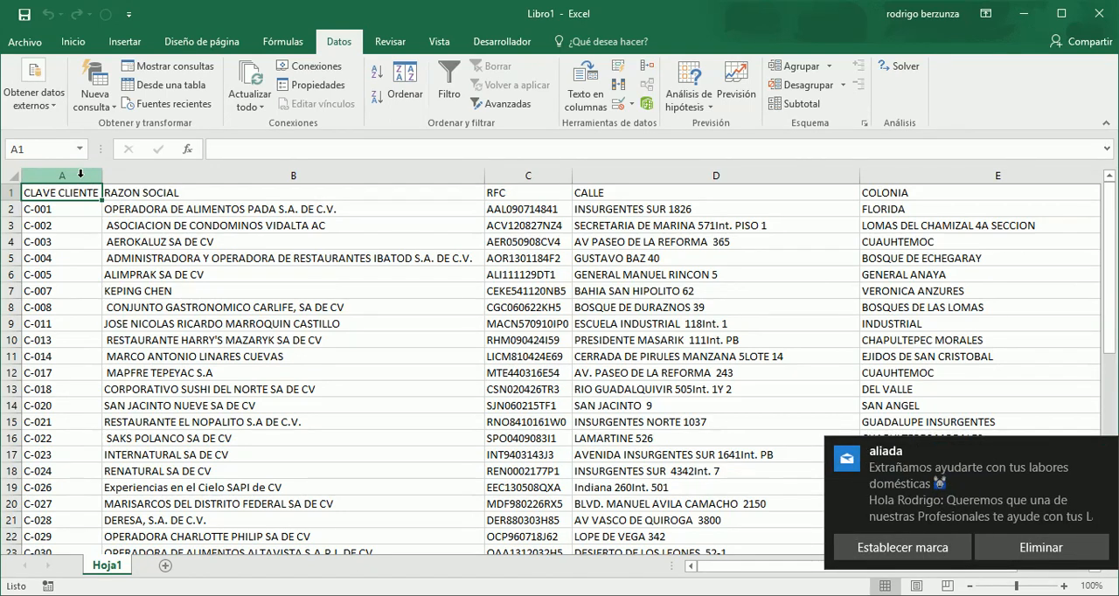
left_click(1027, 547)
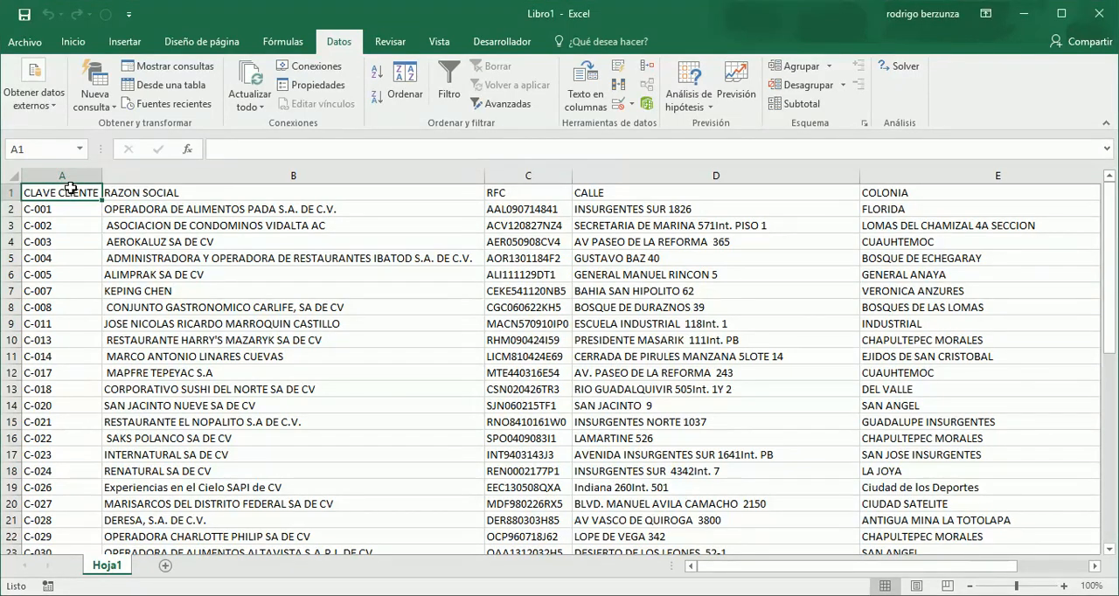
- Select columns A to F of the client data and choose a blue Medio style to format them as a table
left_click_drag(63, 175, 711, 229)
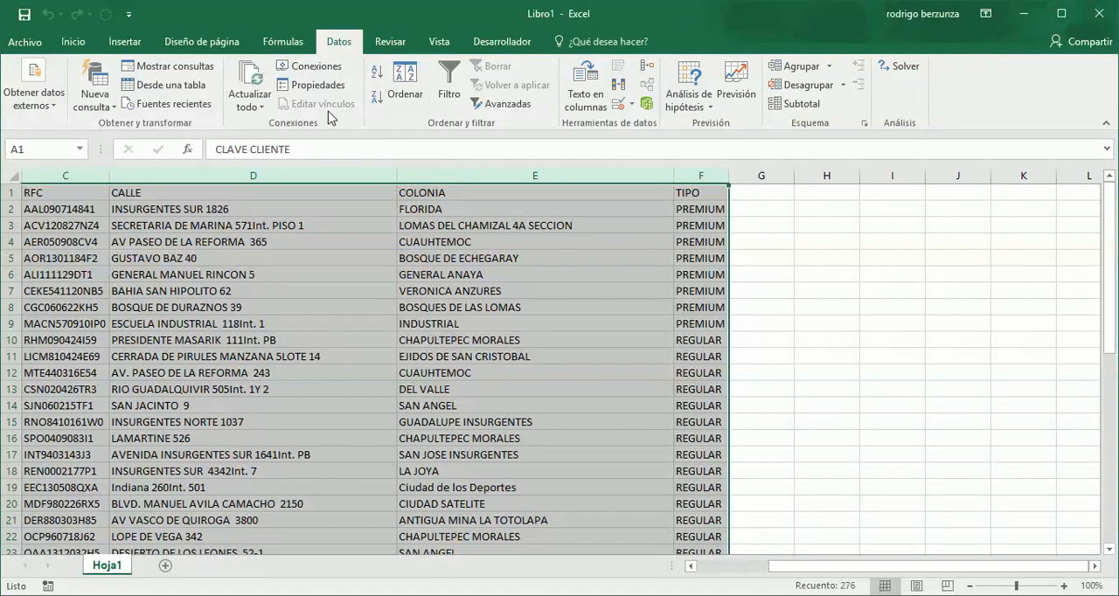
left_click(75, 43)
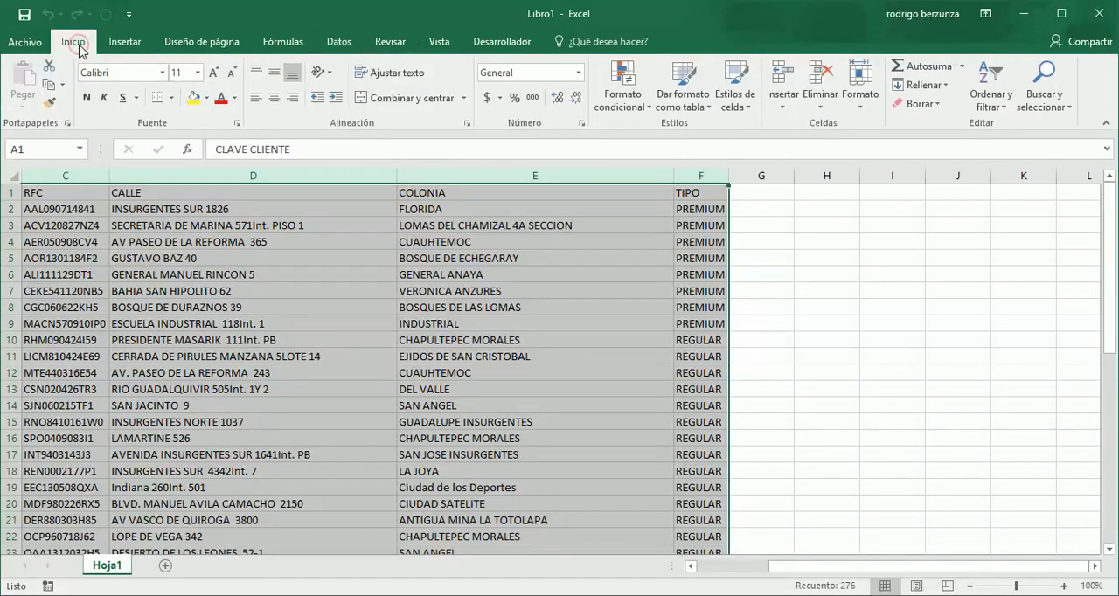
left_click(710, 107)
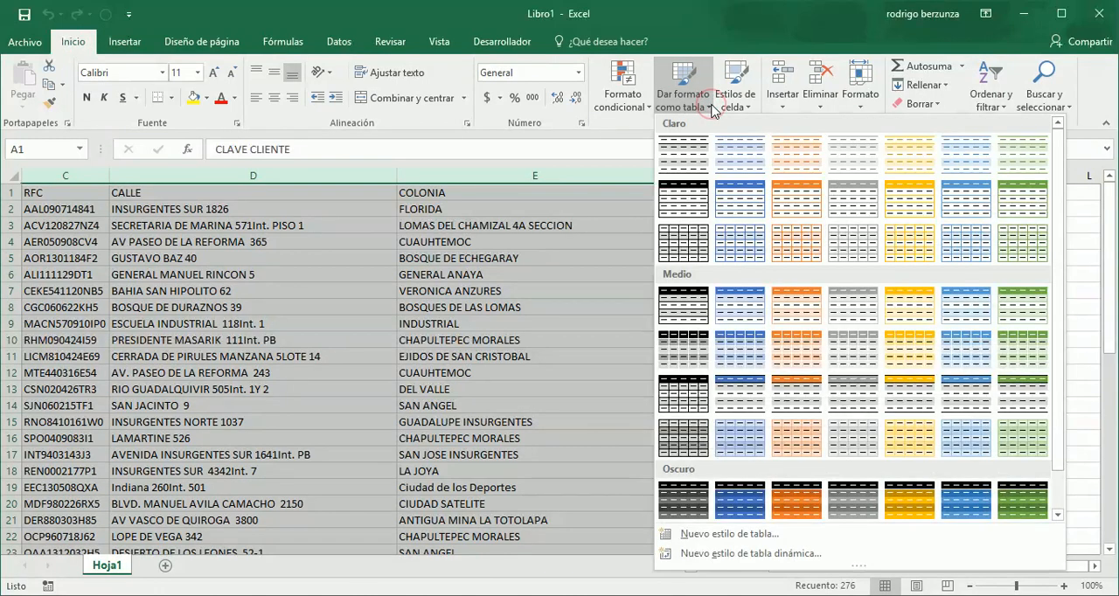
left_click(732, 385)
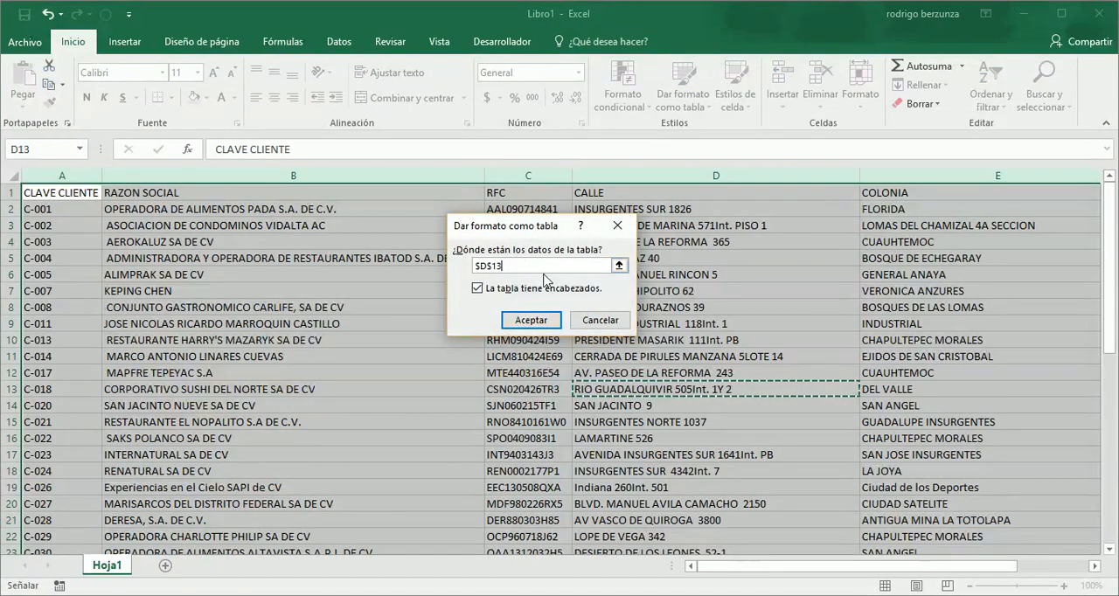
- Create the table from range $A:$F with headers, agreeing to remove the external data connections
left_click_drag(65, 173, 708, 191)
left_click(708, 192)
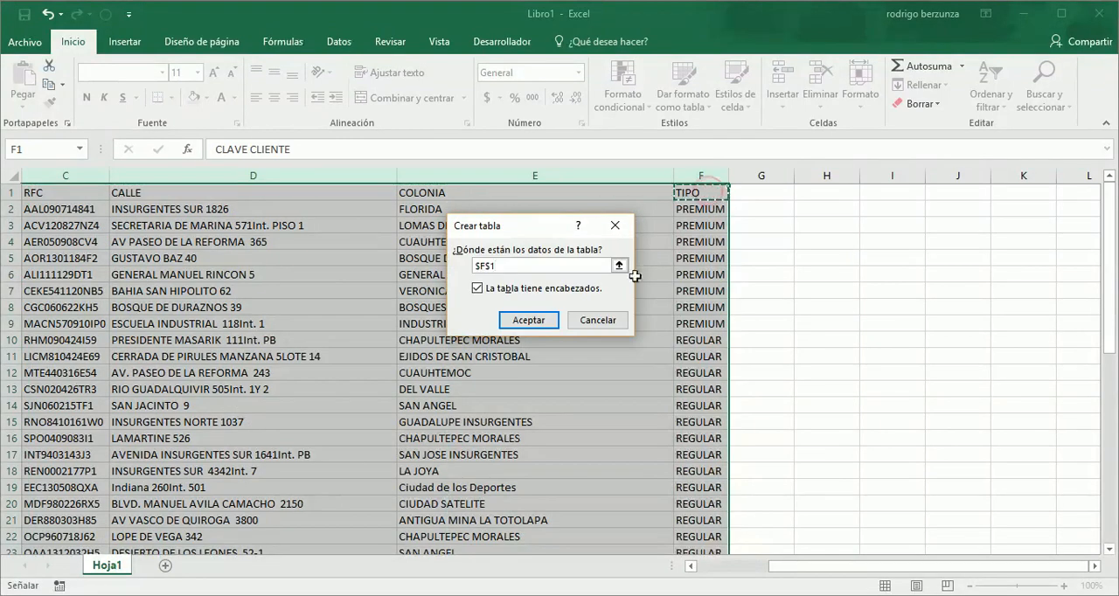
left_click_drag(694, 175, 47, 177)
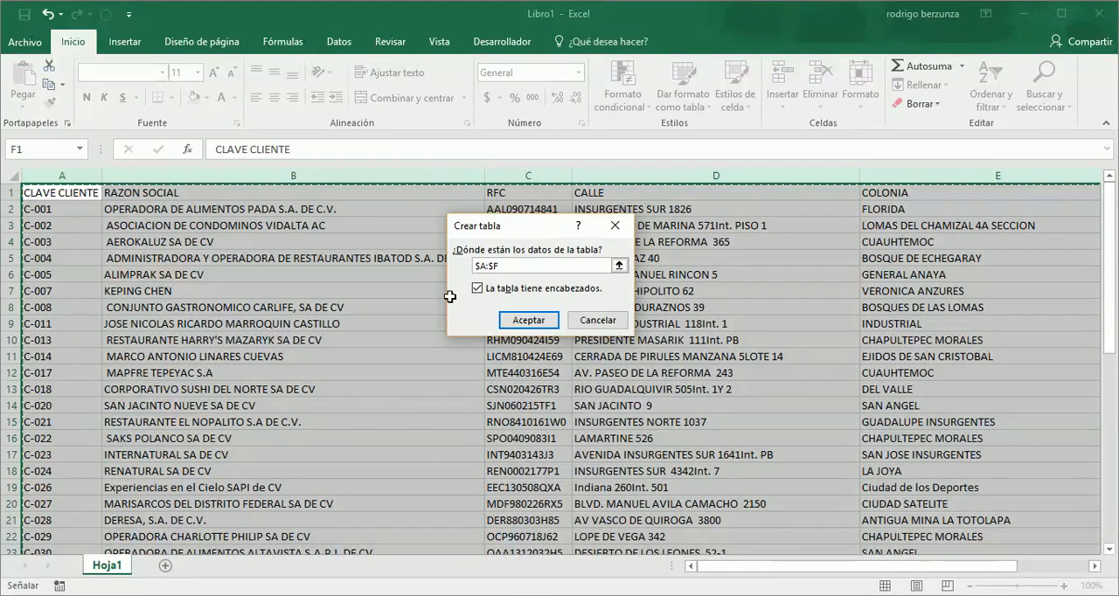
left_click(543, 323)
left_click(545, 324)
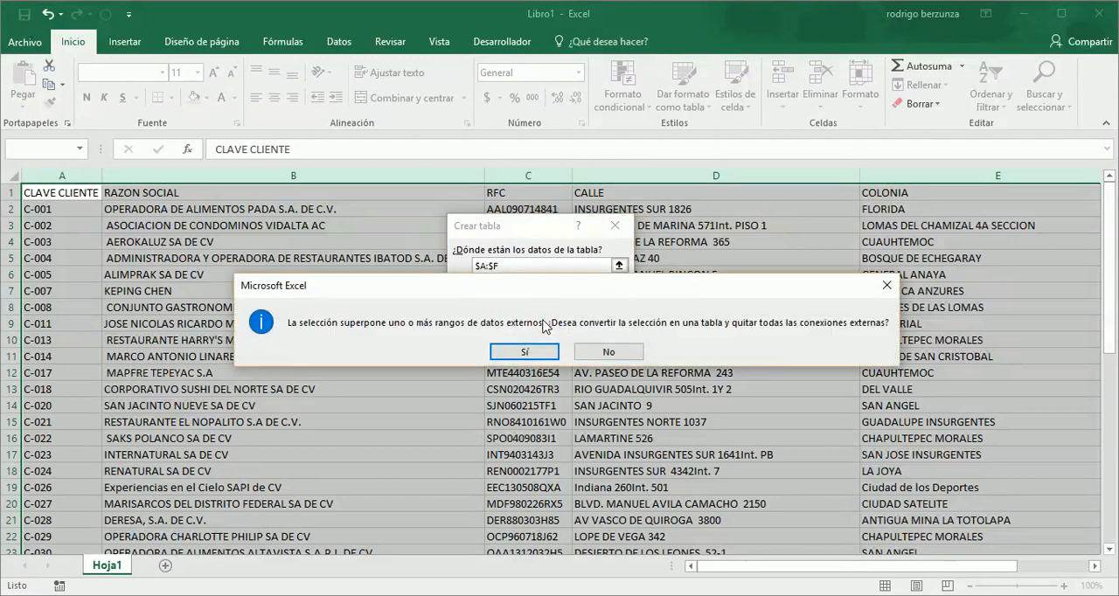
left_click(526, 352)
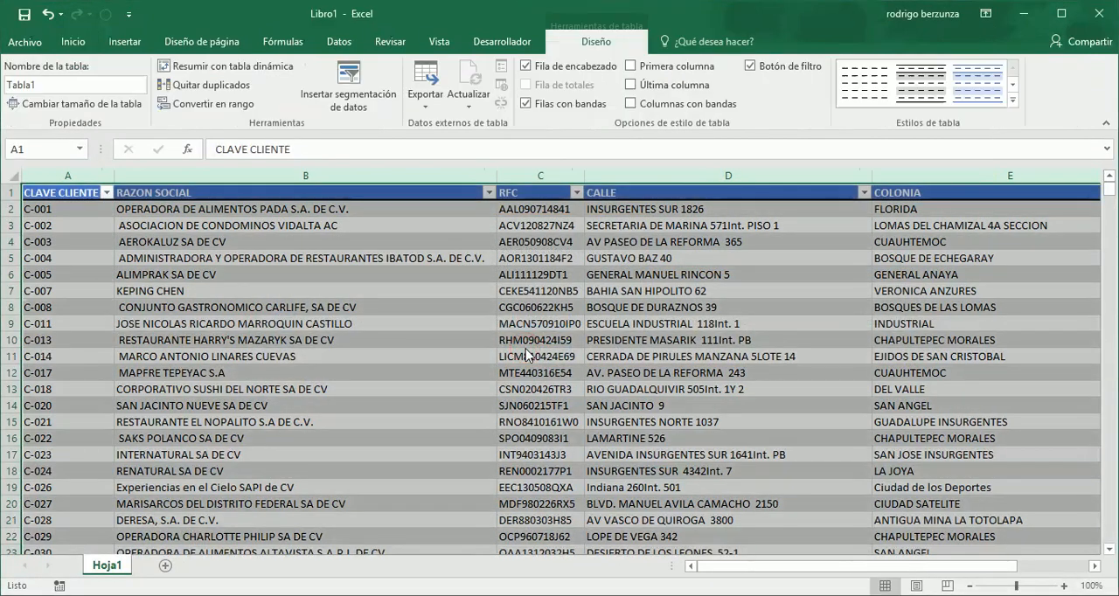
left_click(525, 350)
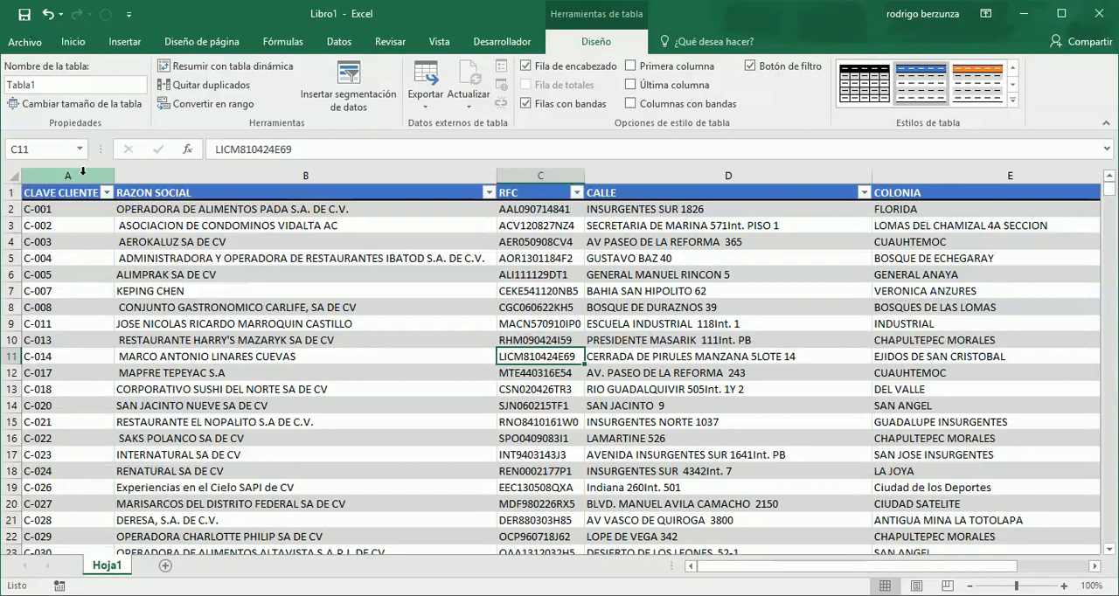
- Rename the Hoja1 sheet as Clientes and give its tab the blue theme colour
double_click(108, 566)
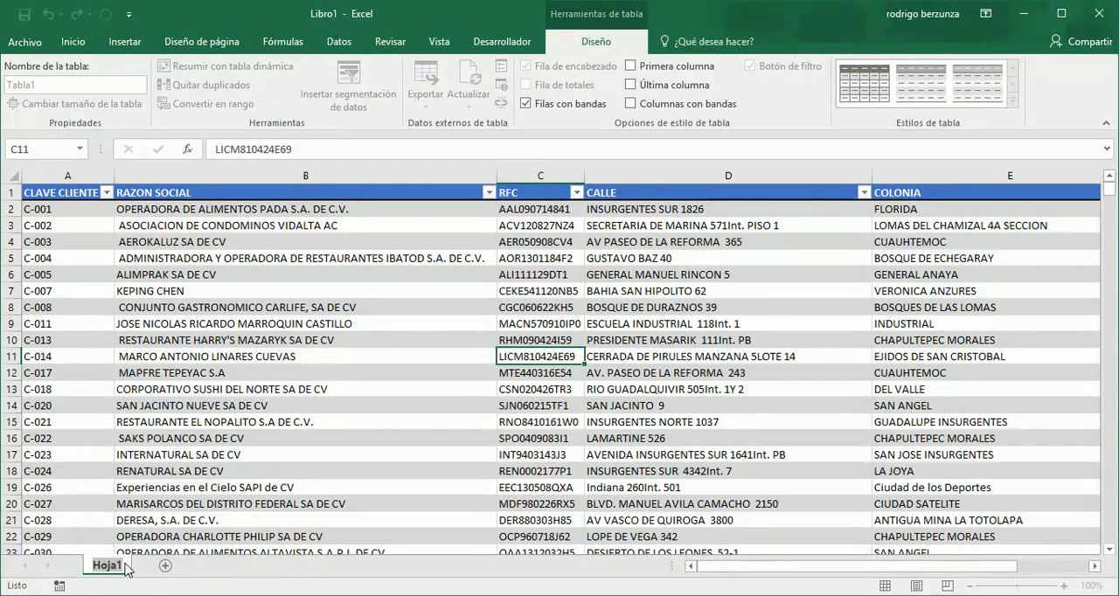
type("Clientes")
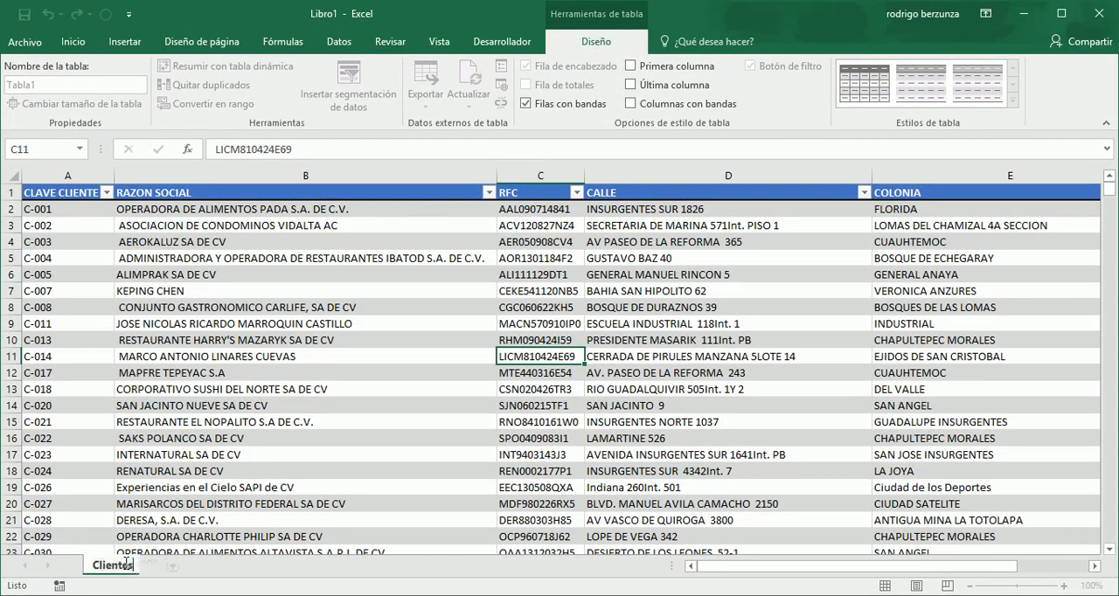
key("Return")
right_click(128, 570)
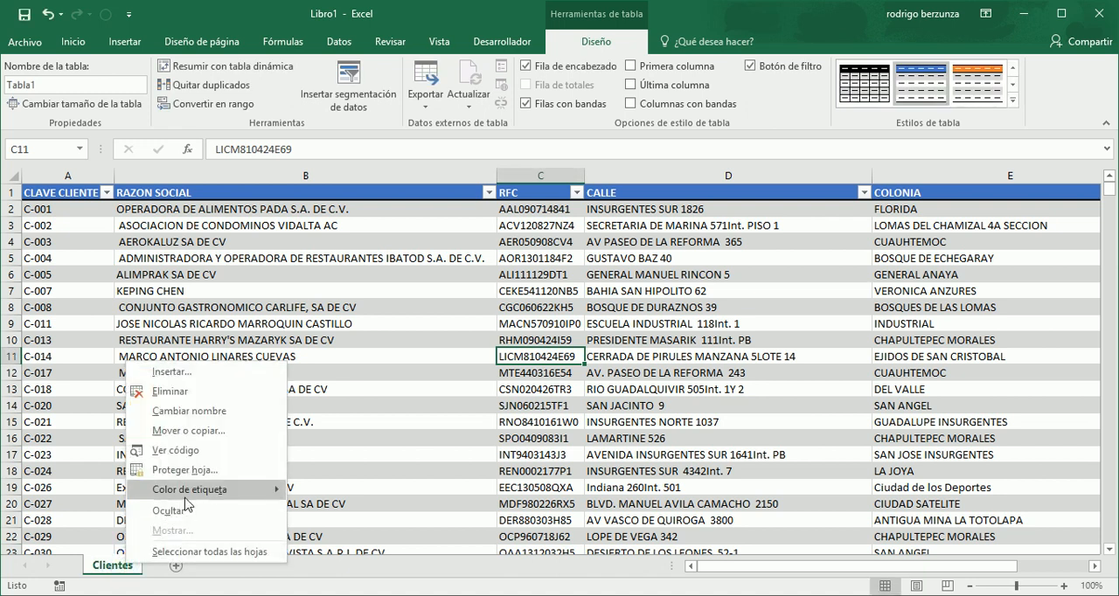
mouse_move(191, 491)
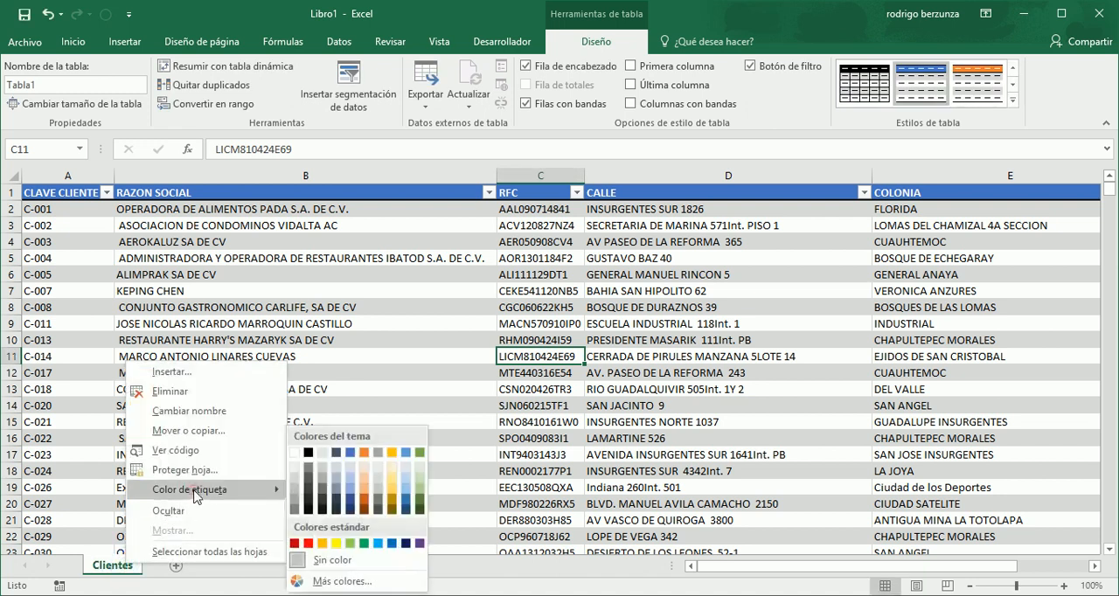
left_click(354, 456)
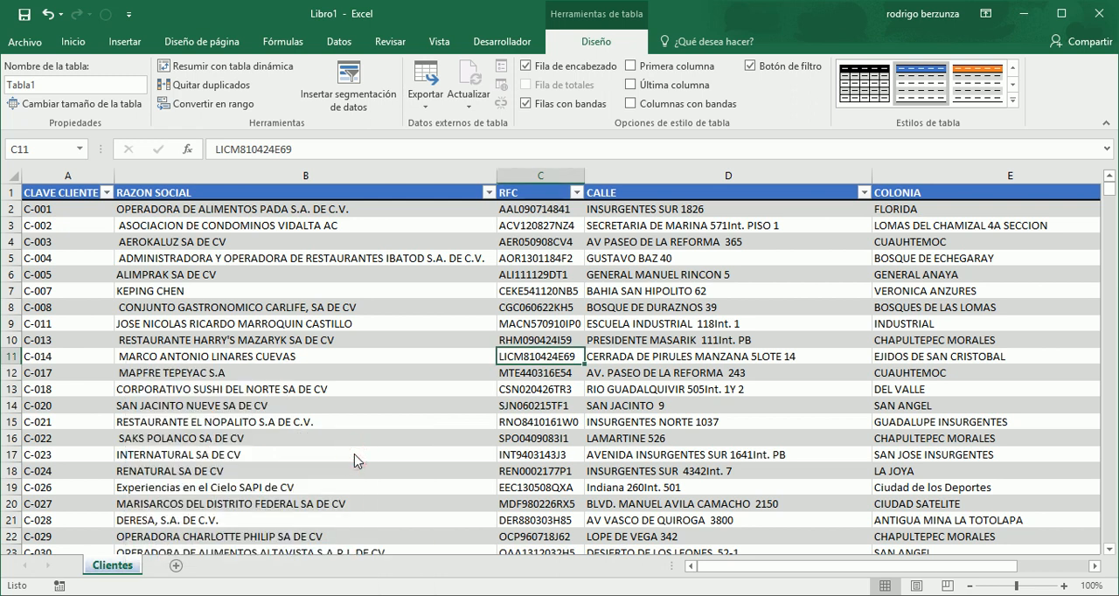
left_click(354, 460)
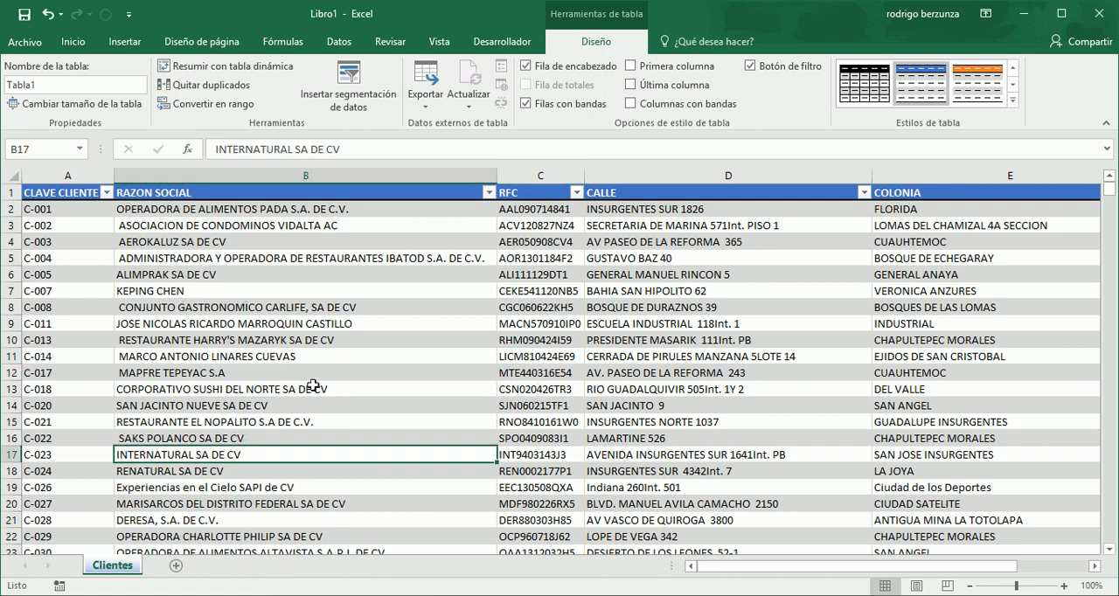
- Start a text import of the Productos file from the Practica Excel folder, with empty cell H2 selected
left_click_drag(945, 567, 1016, 571)
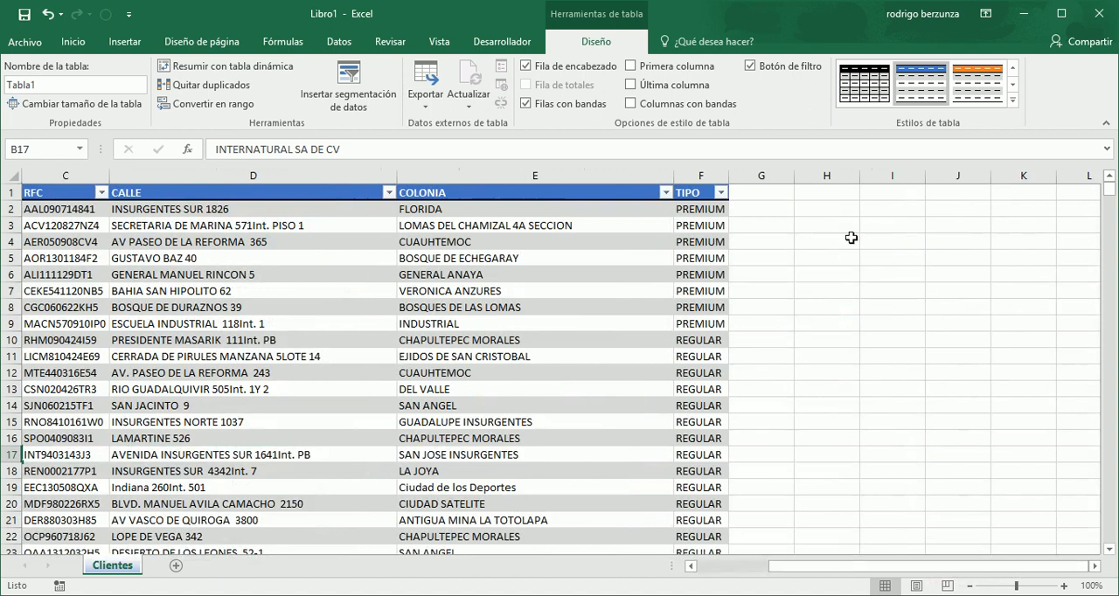
left_click(773, 212)
left_click(823, 208)
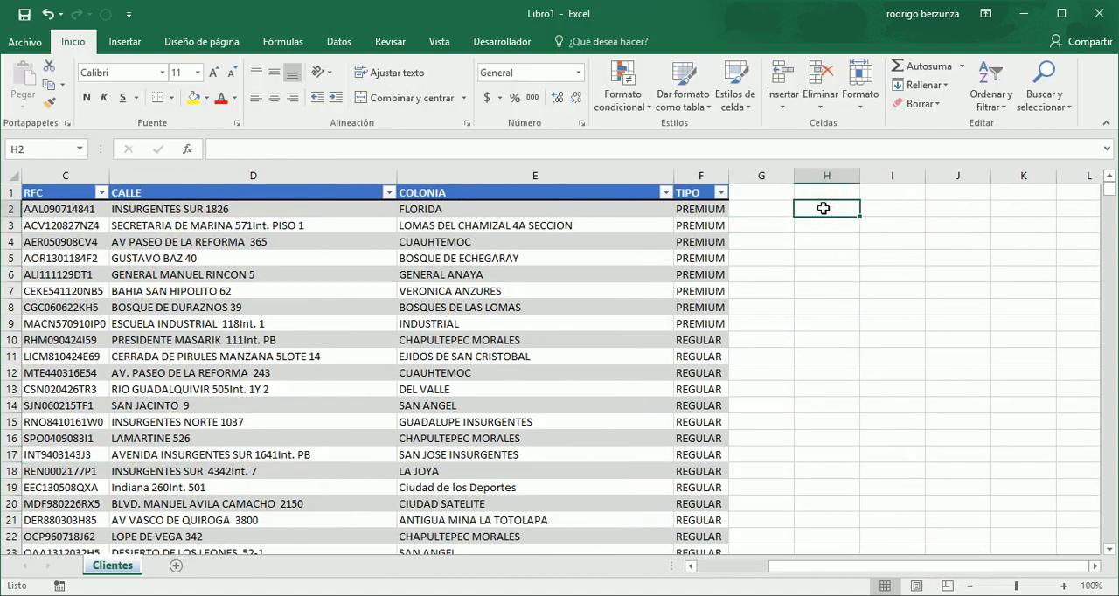
left_click(340, 43)
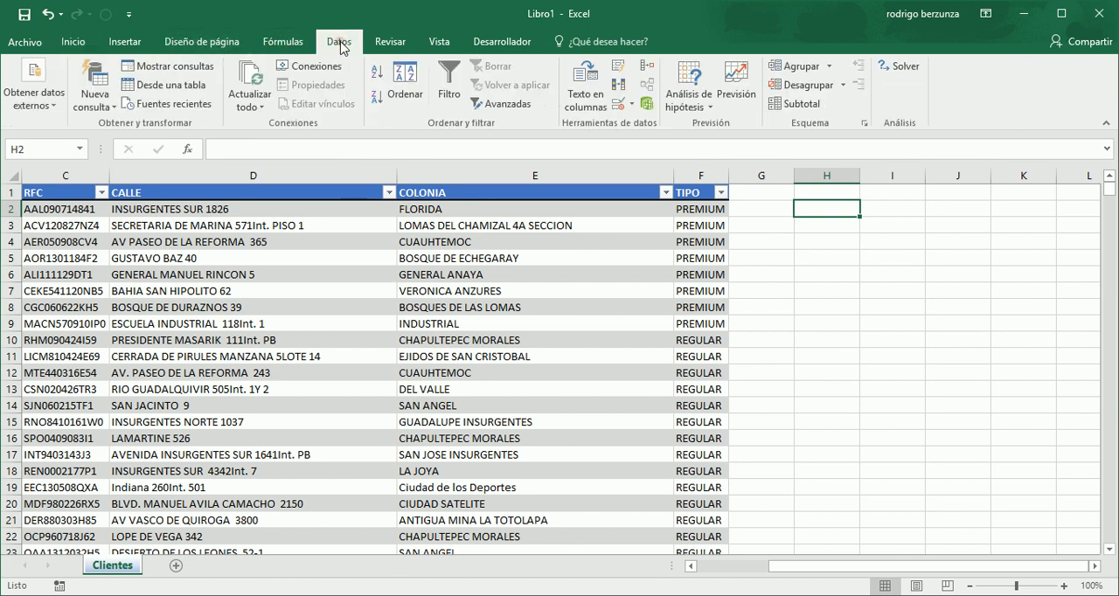
left_click(54, 110)
left_click(122, 150)
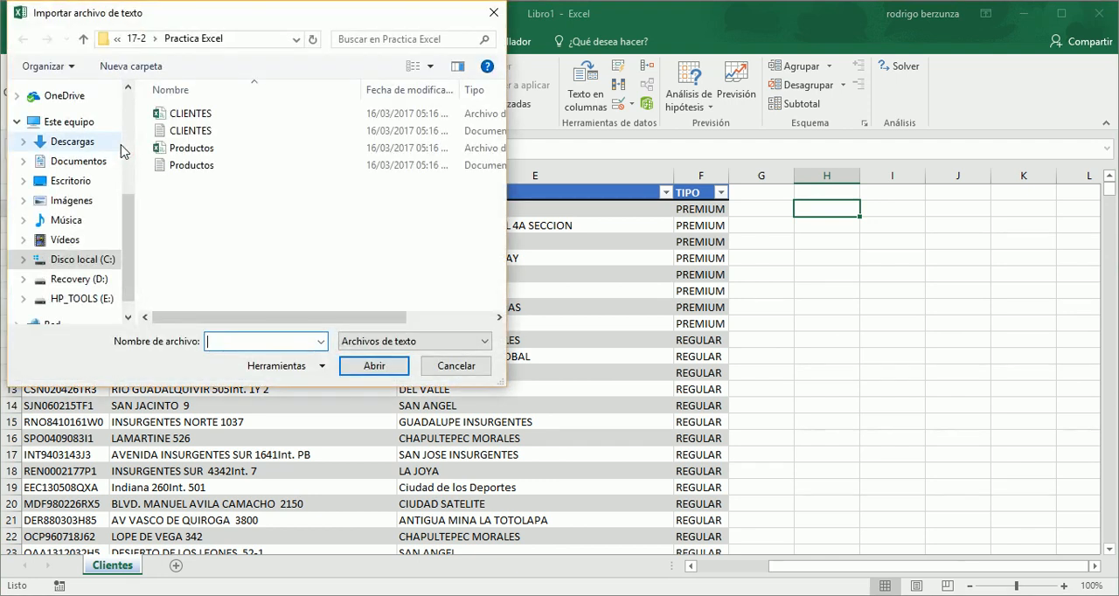
left_click(215, 168)
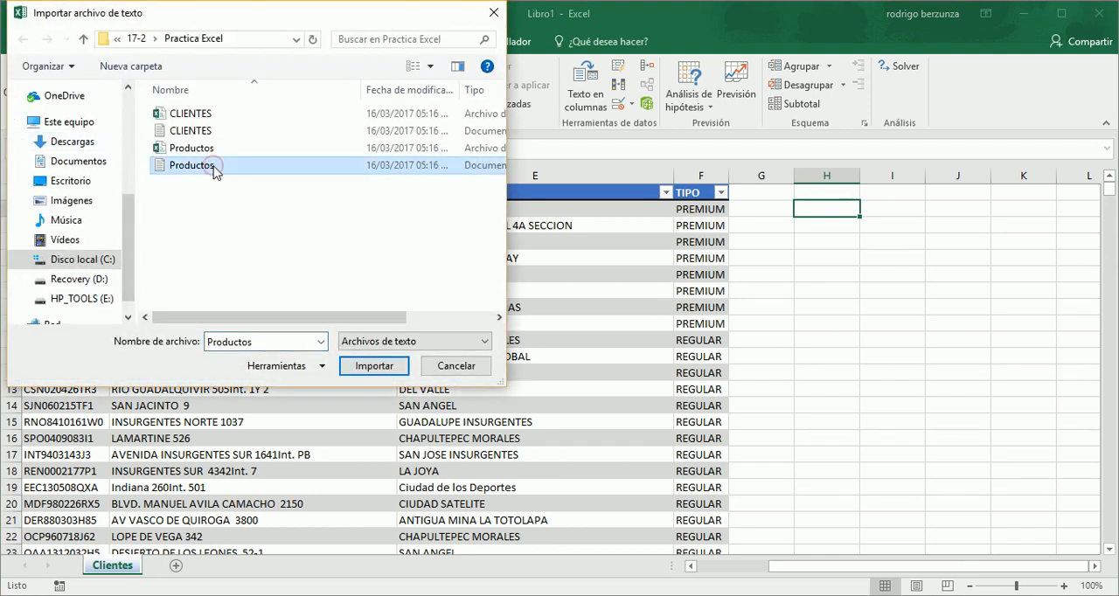
left_click(374, 367)
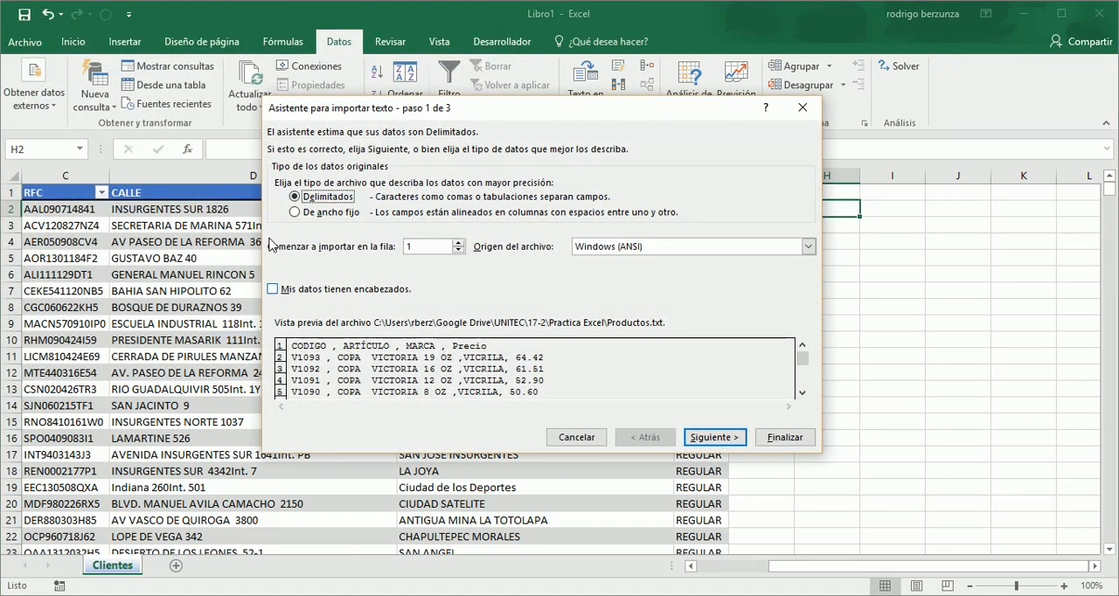
- Set the Productos import to have headers and use only the comma as separator instead of the tab
left_click(273, 289)
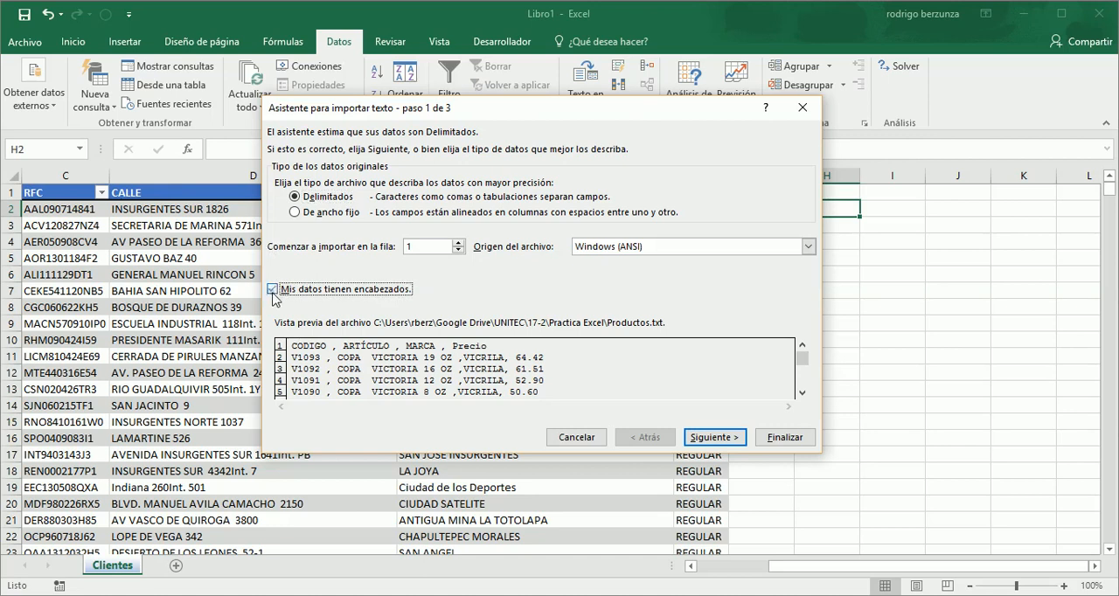
left_click(687, 437)
left_click(280, 200)
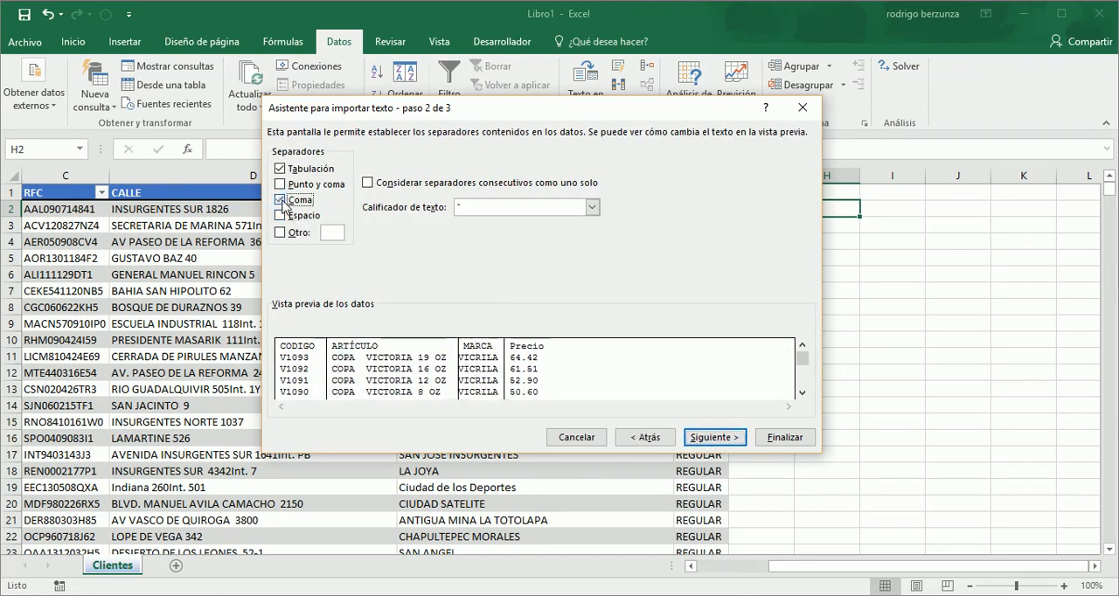
left_click(280, 168)
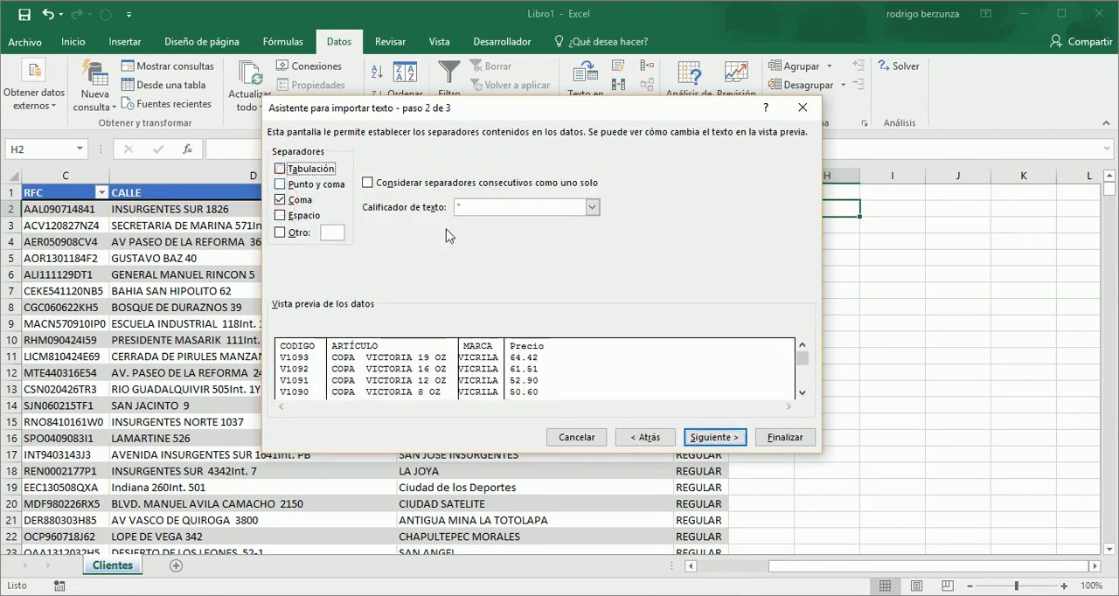
left_click(715, 437)
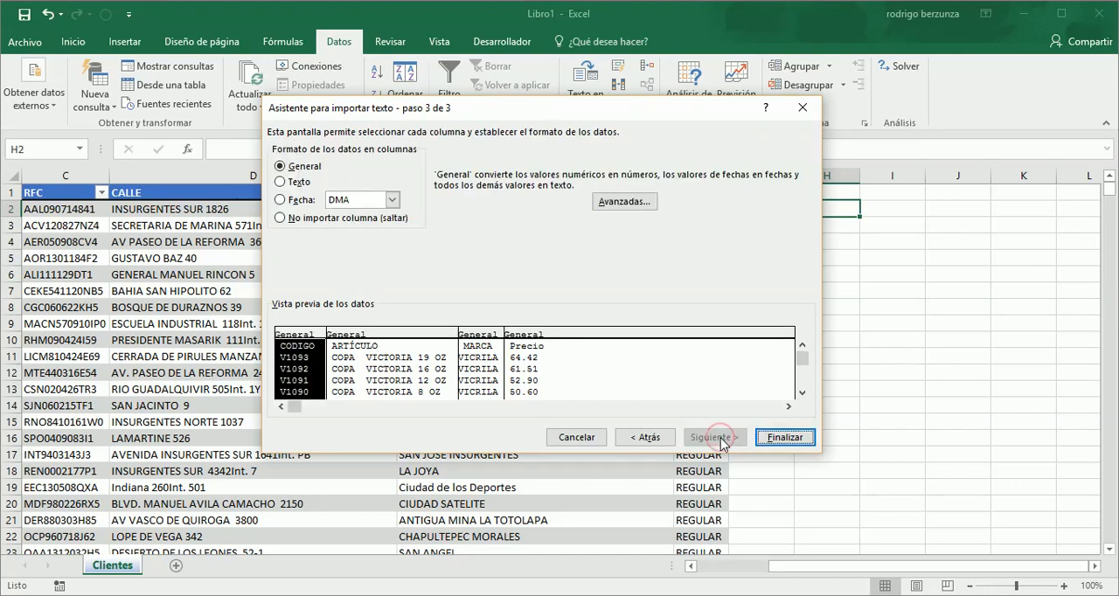
- Finish the import with the General column format, placing the product data in a new worksheet
left_click(792, 439)
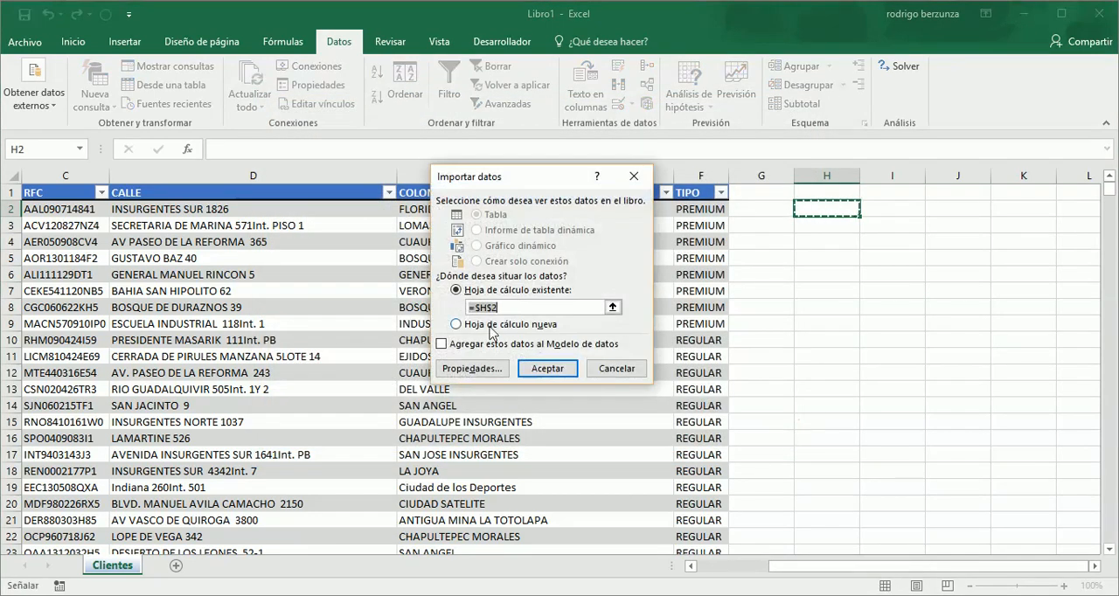
left_click(456, 325)
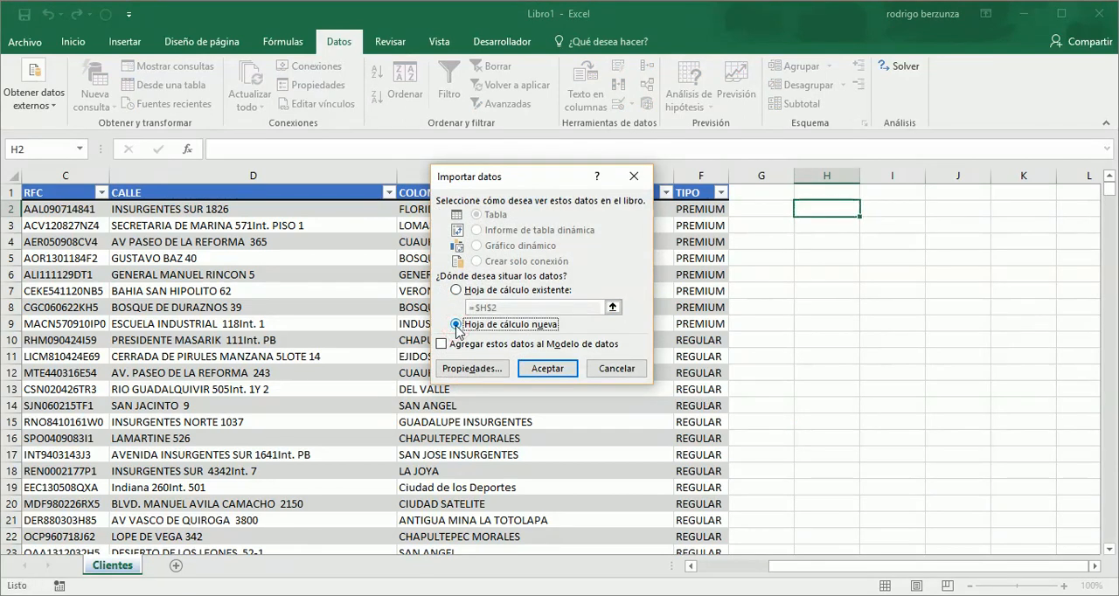
left_click(541, 369)
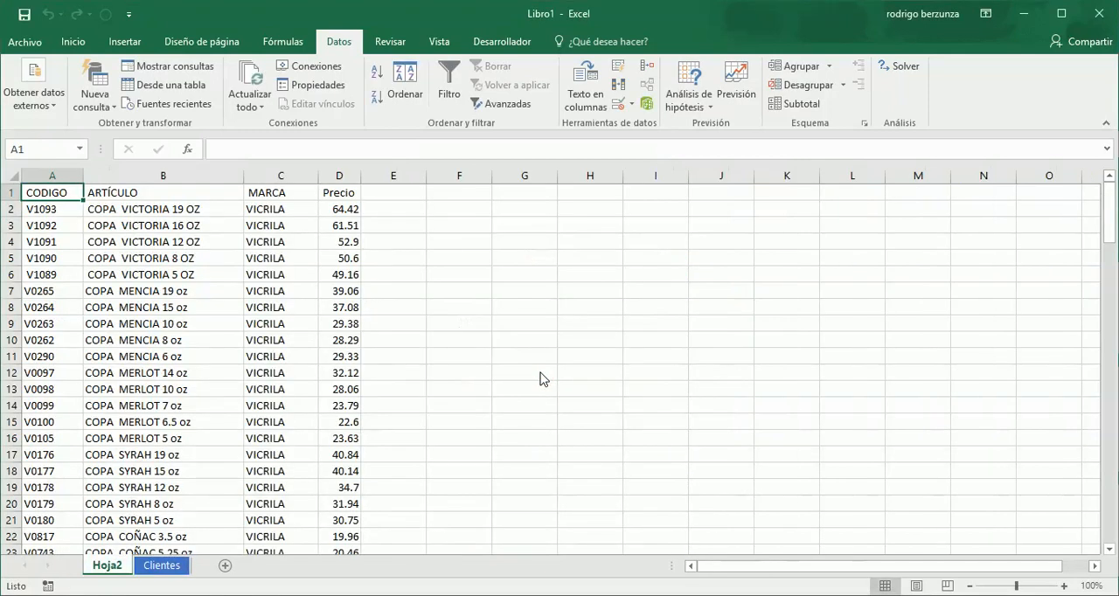
- Rename the new product sheet as Productos and give its tab the gold theme colour
double_click(113, 566)
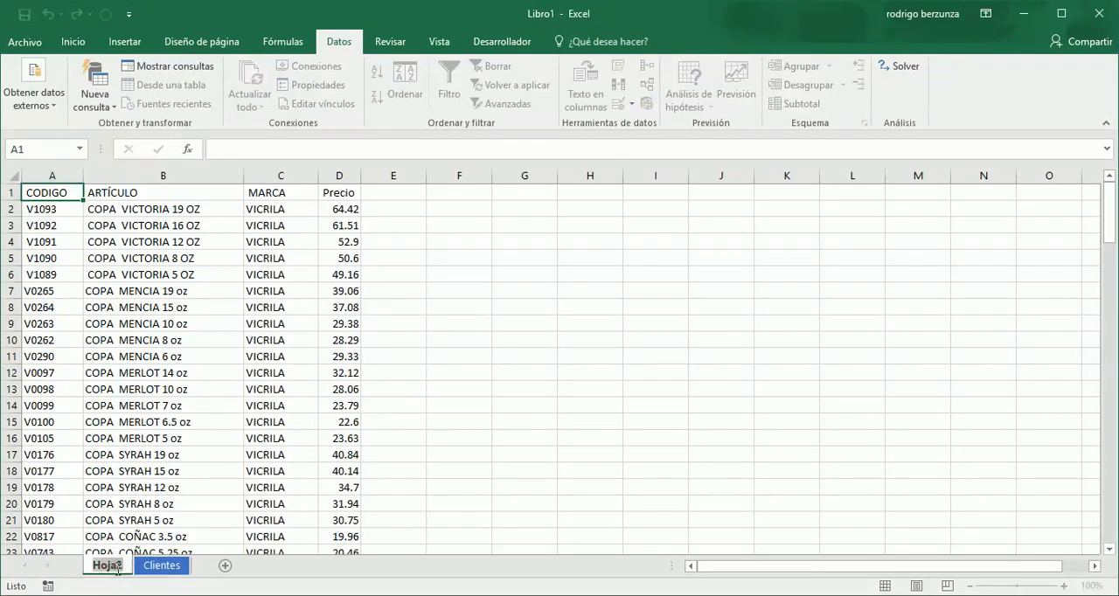
key("BackSpace")
type("Productos")
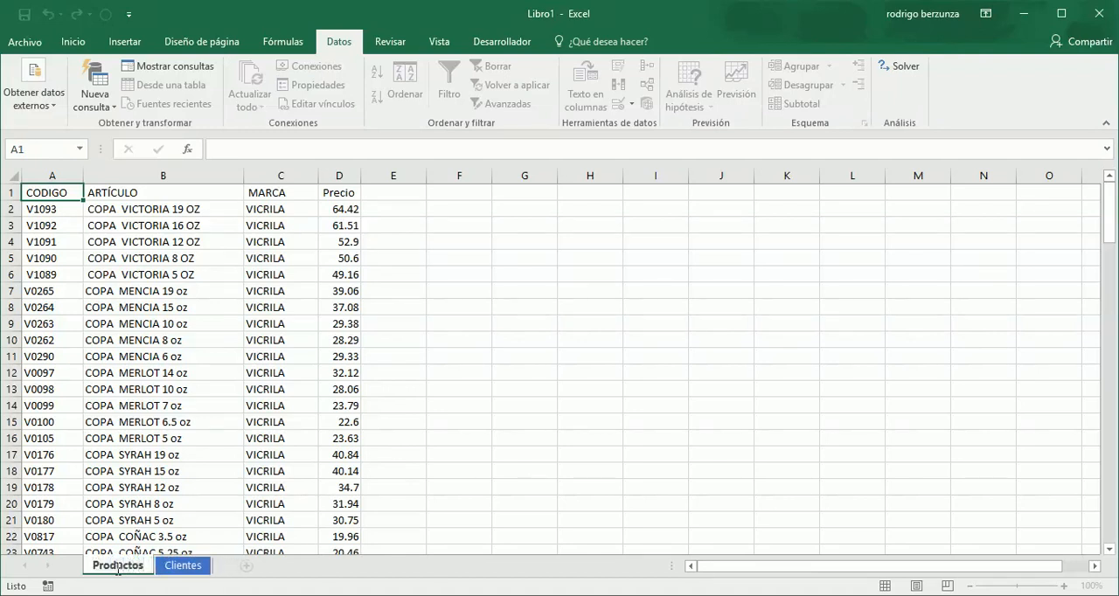
key("Return")
right_click(118, 569)
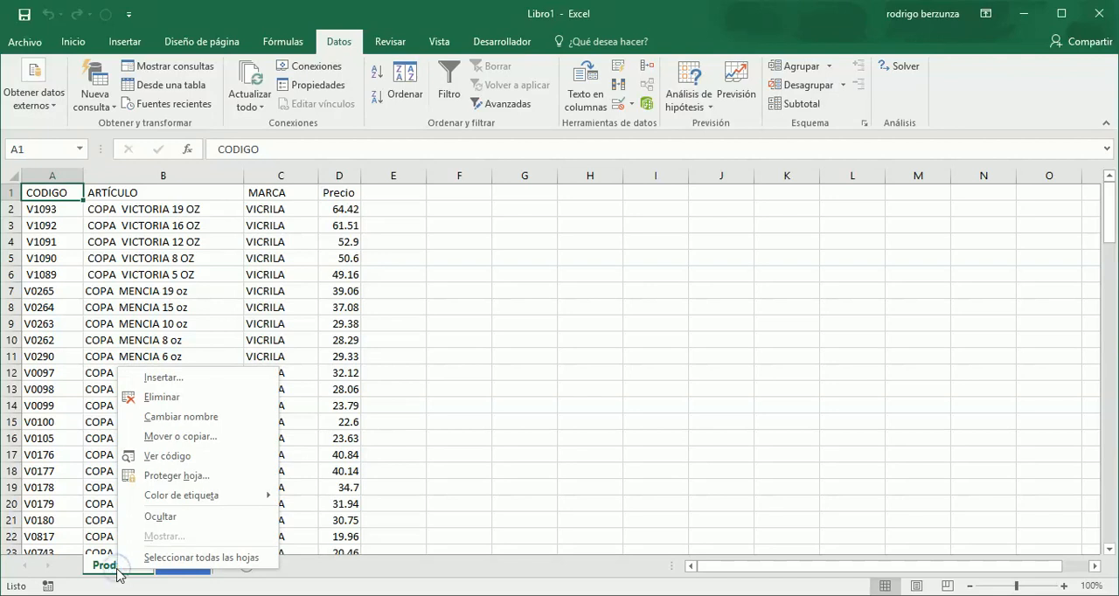
left_click(197, 498)
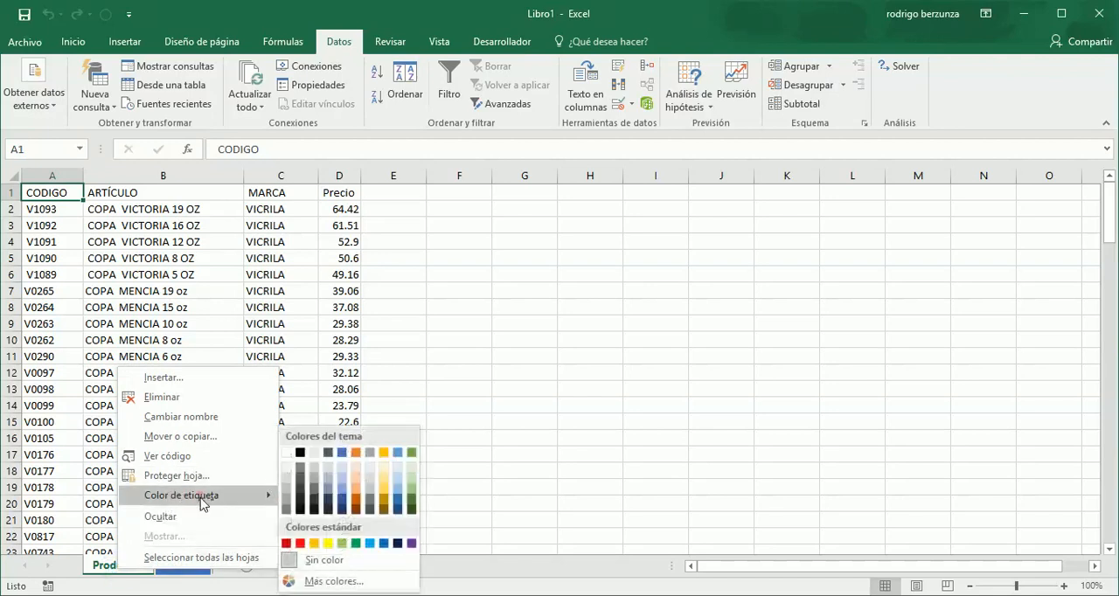
left_click(387, 458)
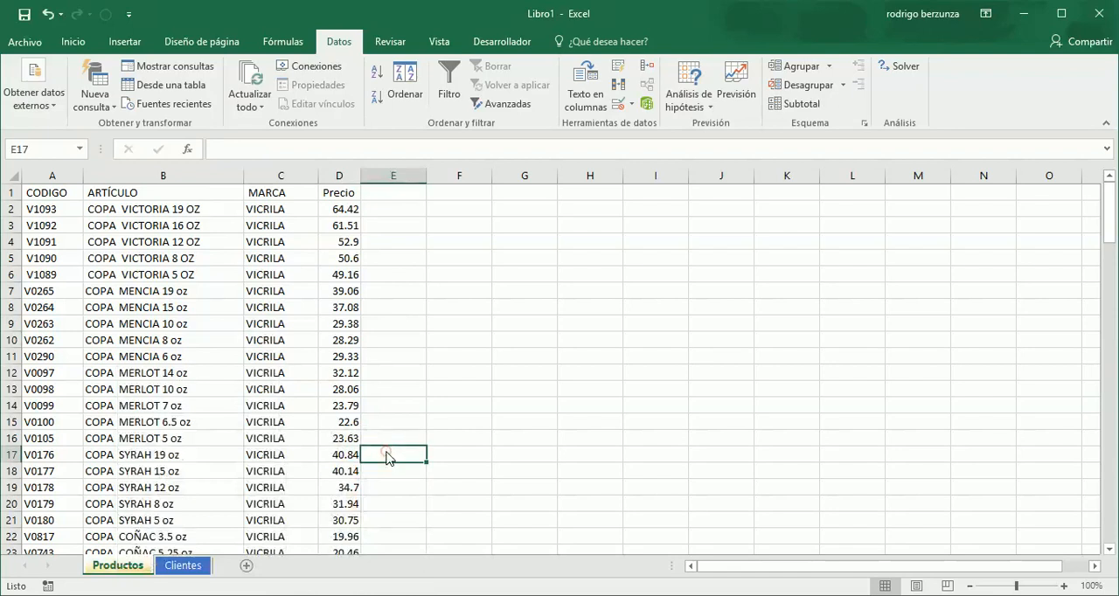
- Format product columns A to D as a table with headers in a gold Medio style, agreeing to remove the external connections
left_click(54, 175)
left_click_drag(54, 175, 338, 175)
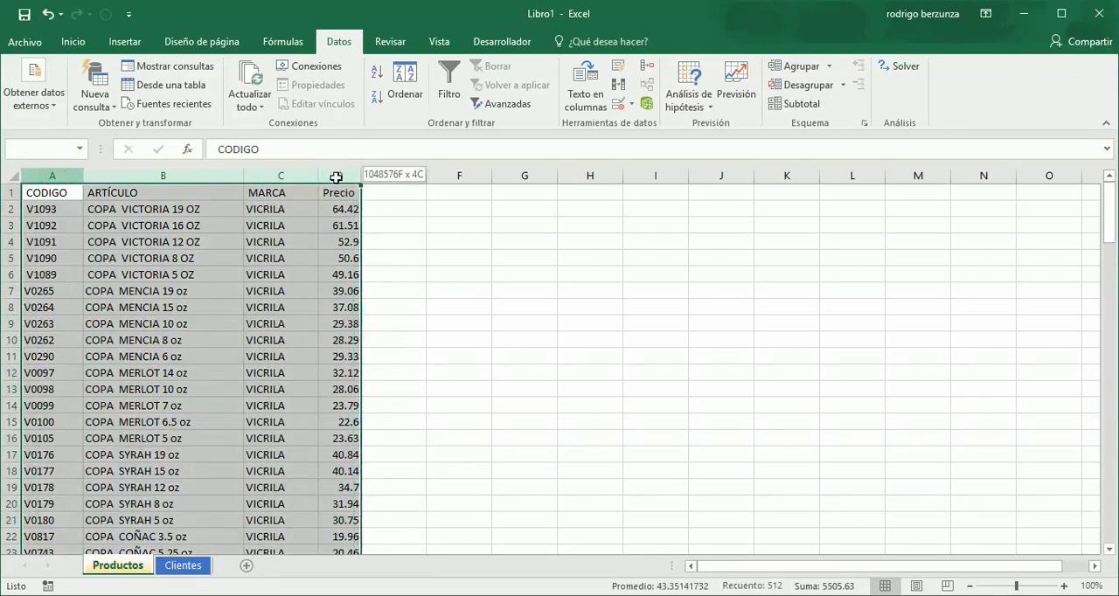
left_click(335, 178)
left_click_drag(55, 176, 332, 175)
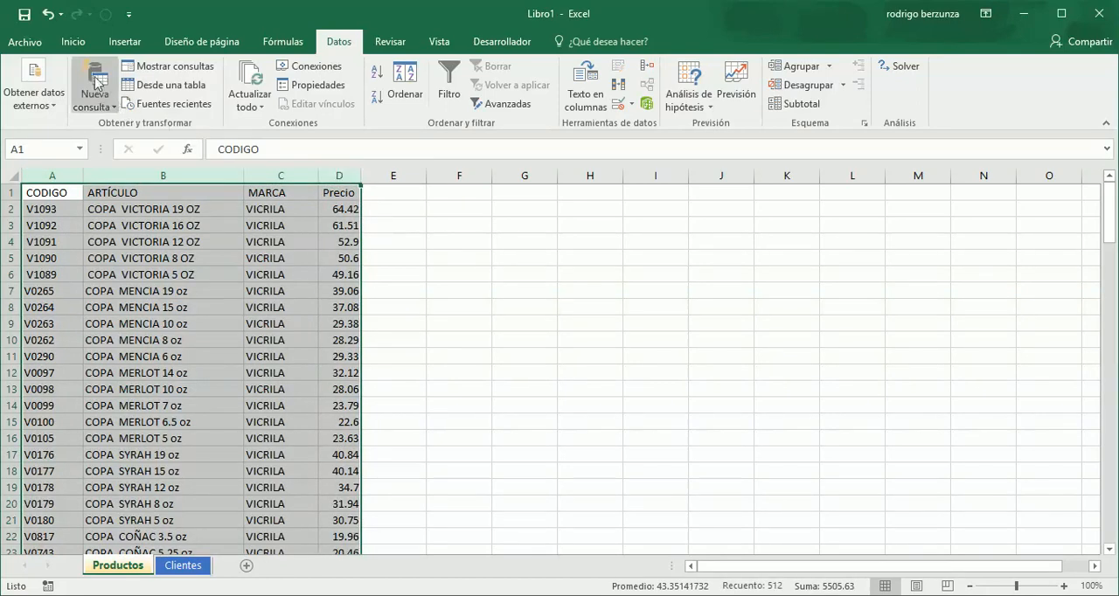
left_click(72, 41)
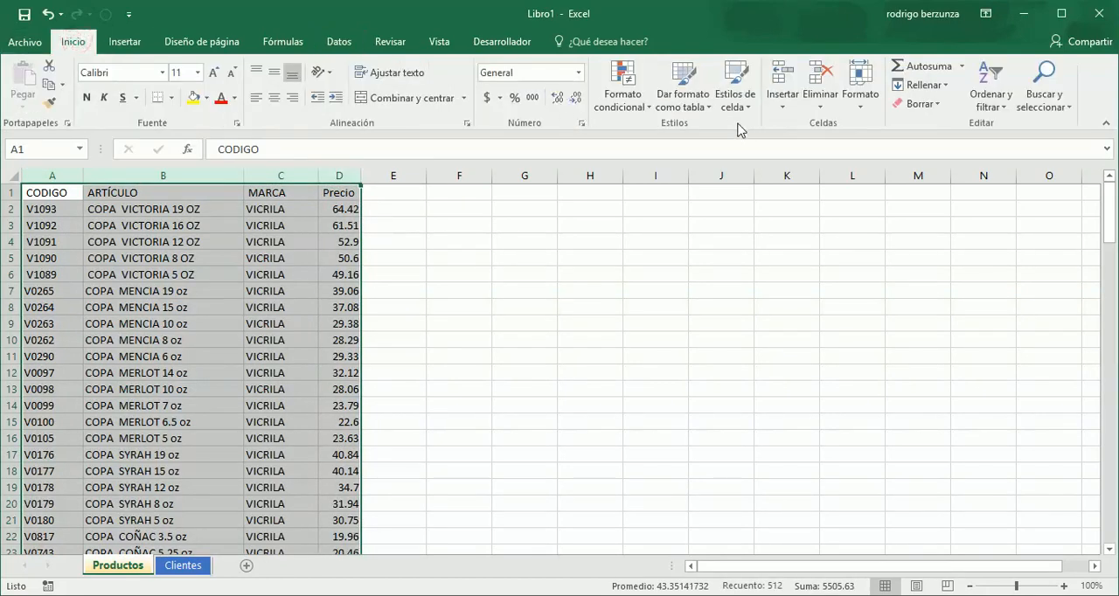
left_click(697, 109)
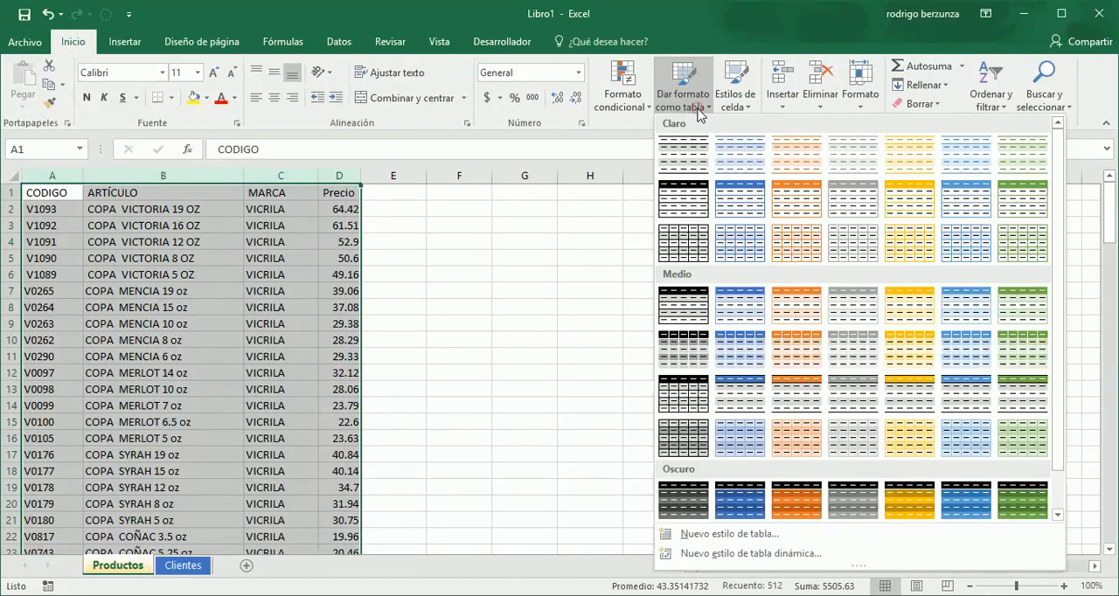
left_click(920, 388)
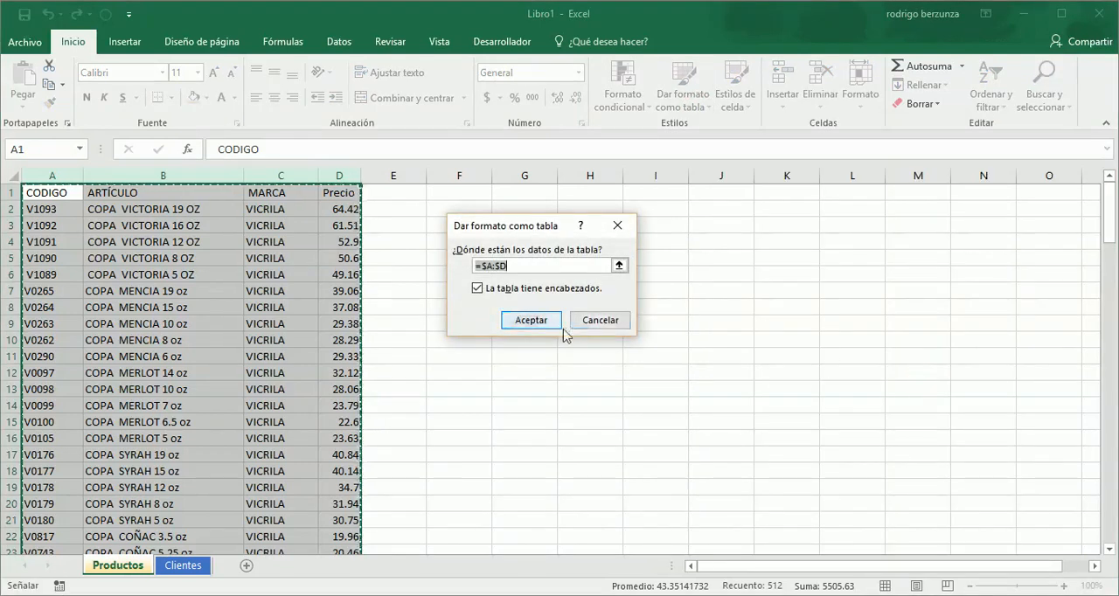
left_click(531, 321)
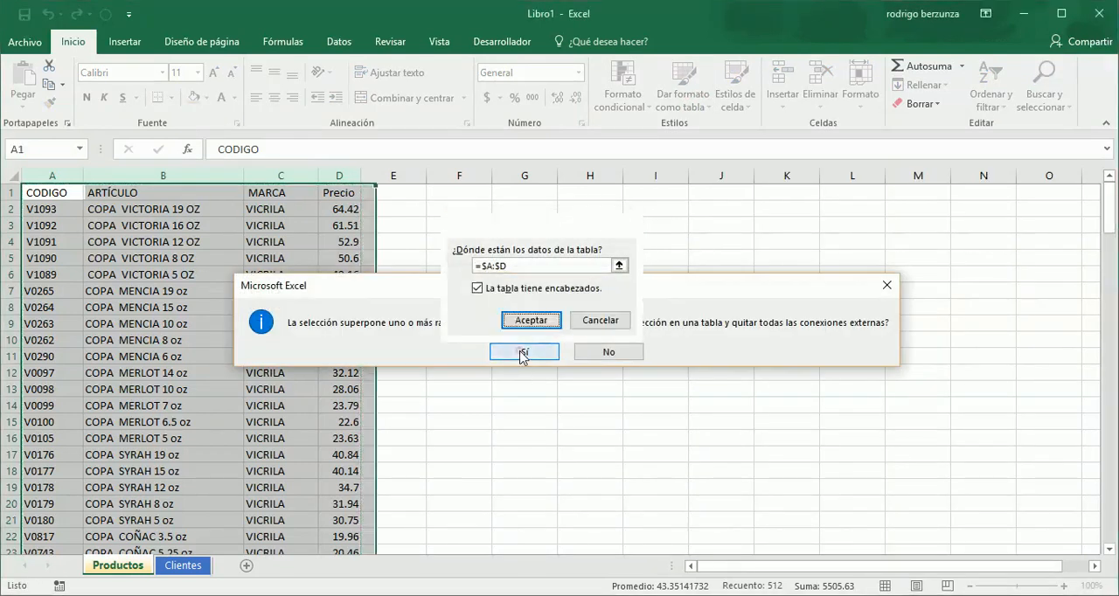
left_click(524, 352)
left_click(520, 351)
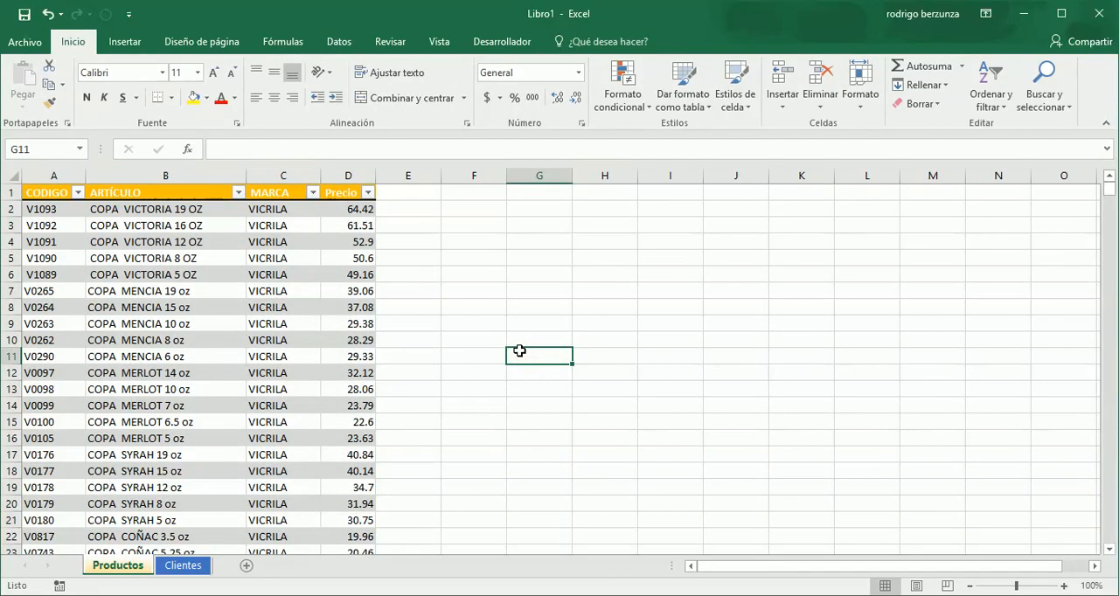
- Name the product table TablaProductos
left_click(214, 290)
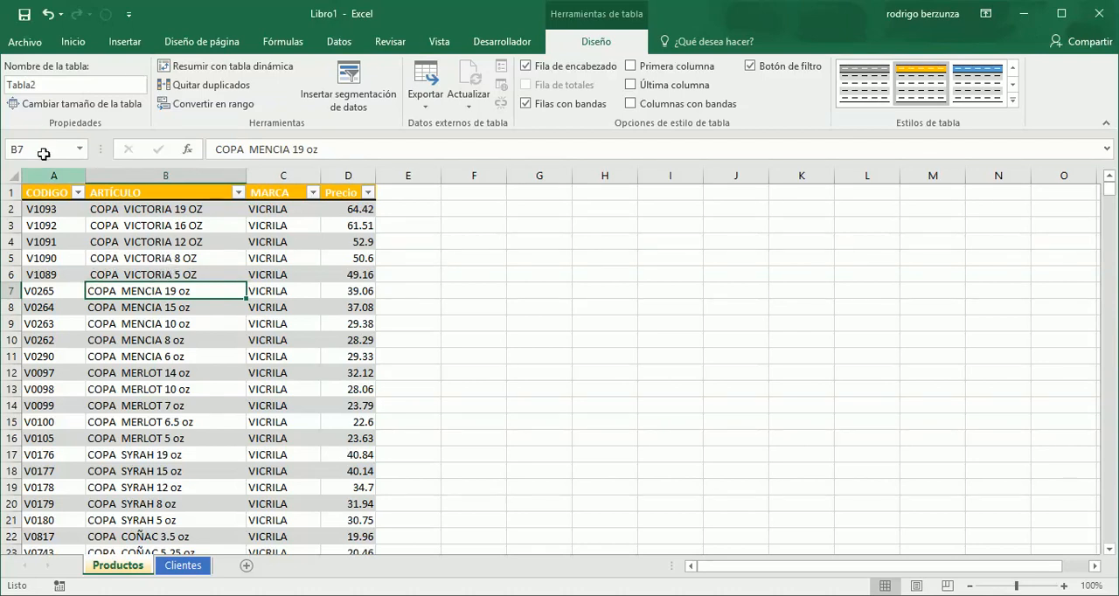
left_click(52, 84)
type("Tabl")
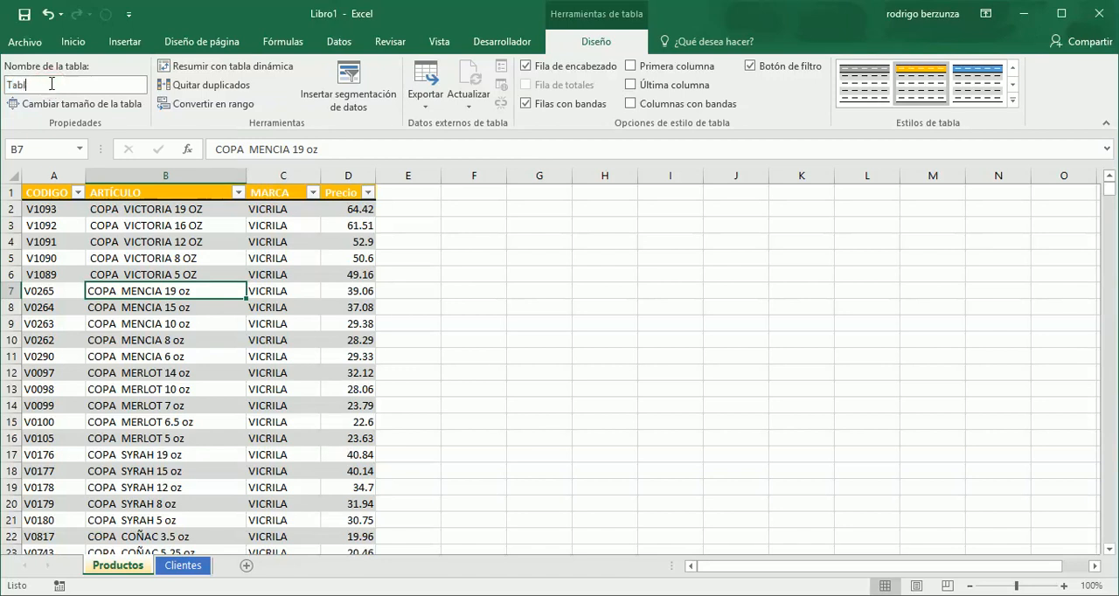
type("aProductos")
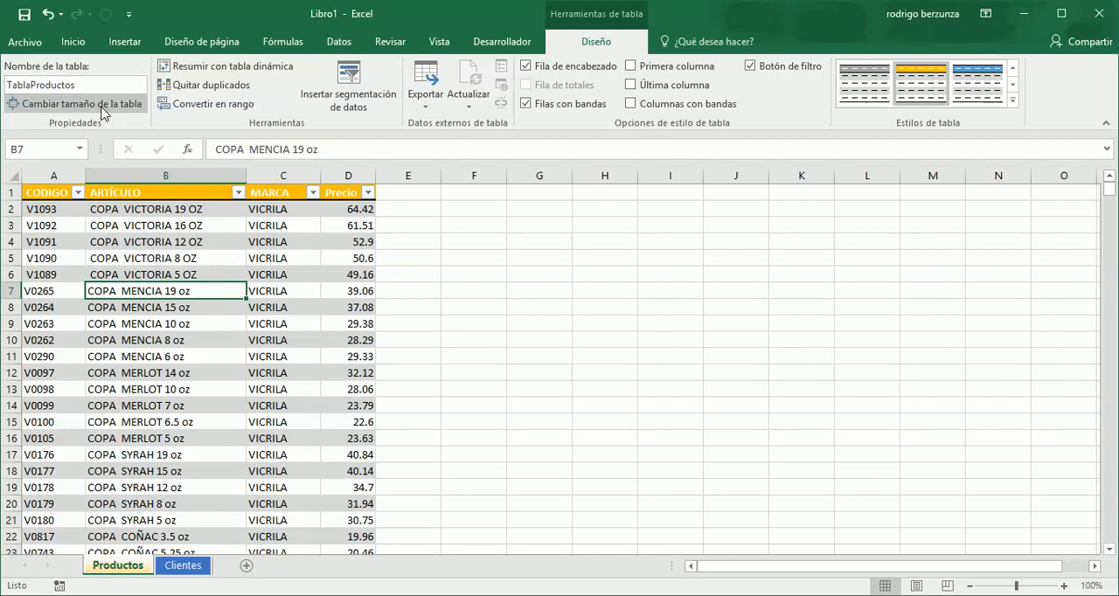
- Name the table on the Clientes sheet TablaClientes
left_click(194, 568)
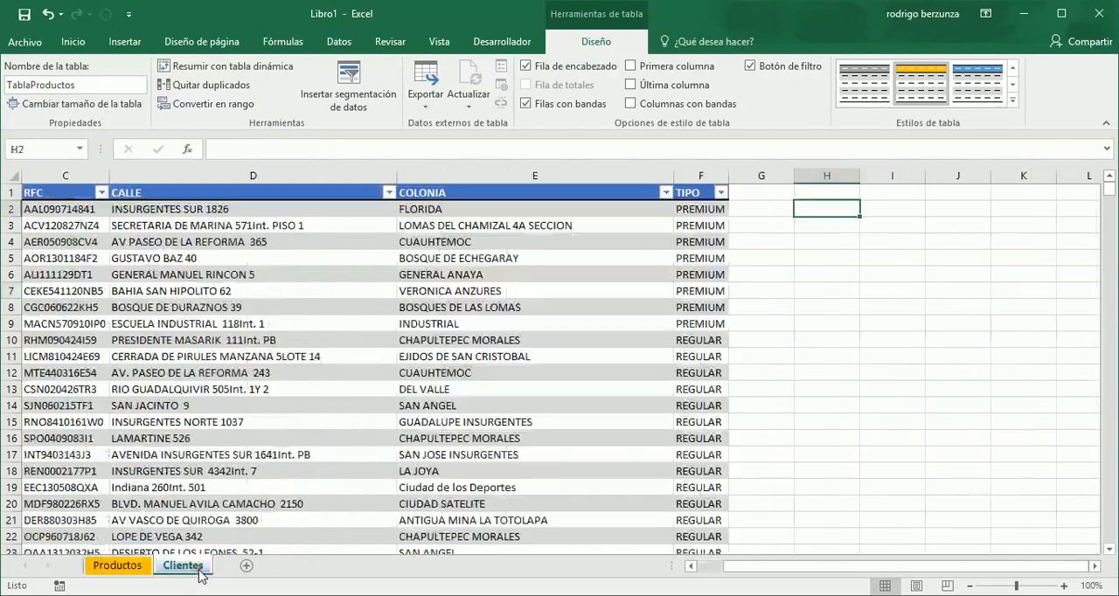
left_click(262, 258)
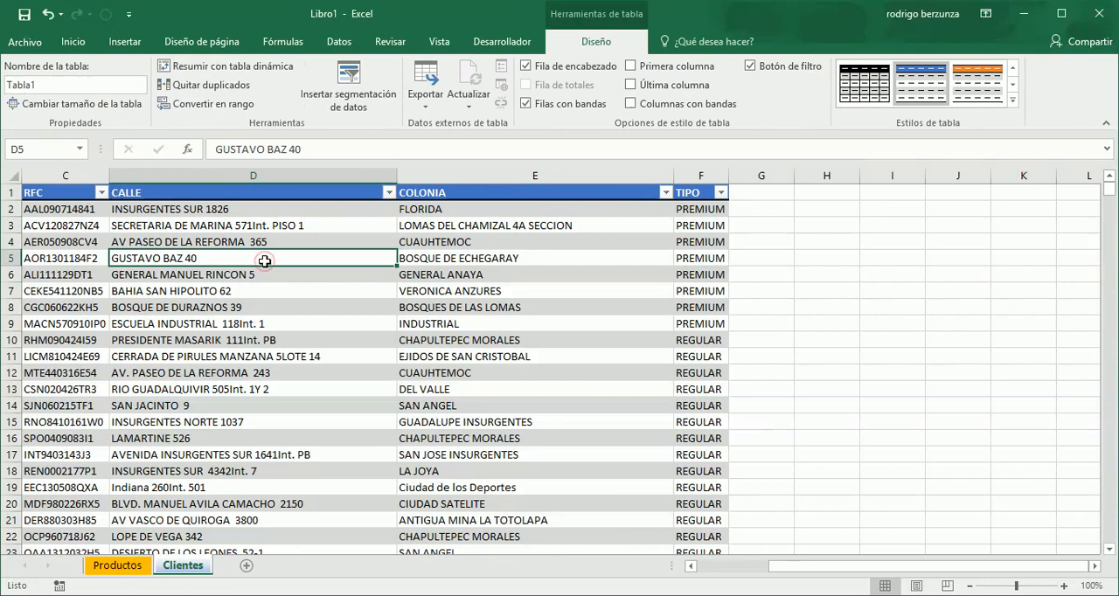
left_click(51, 88)
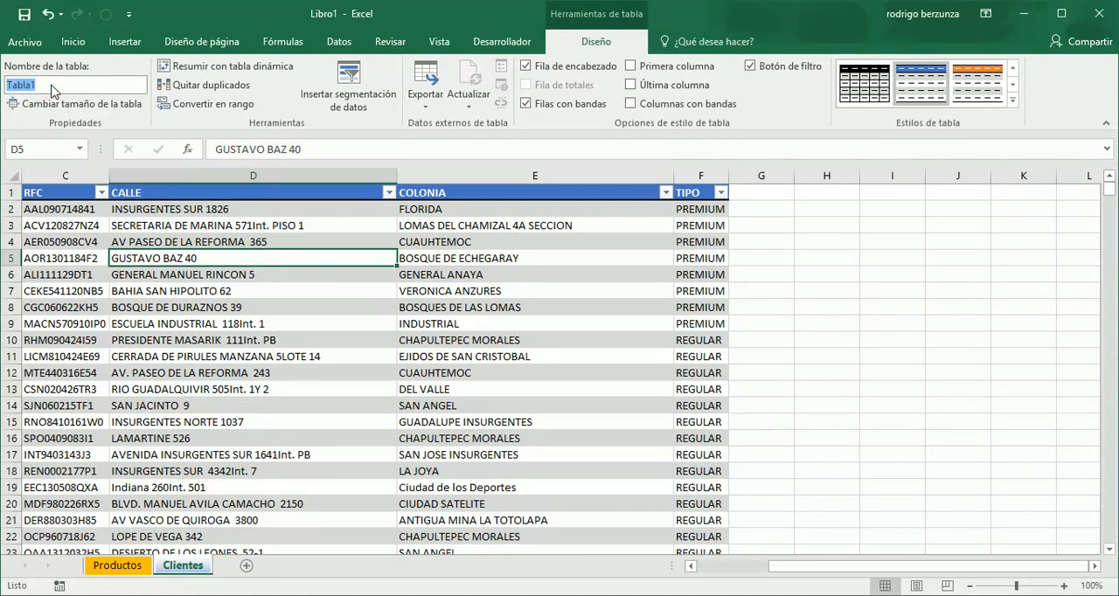
type("TablaClientes")
key("Return")
left_click(95, 243)
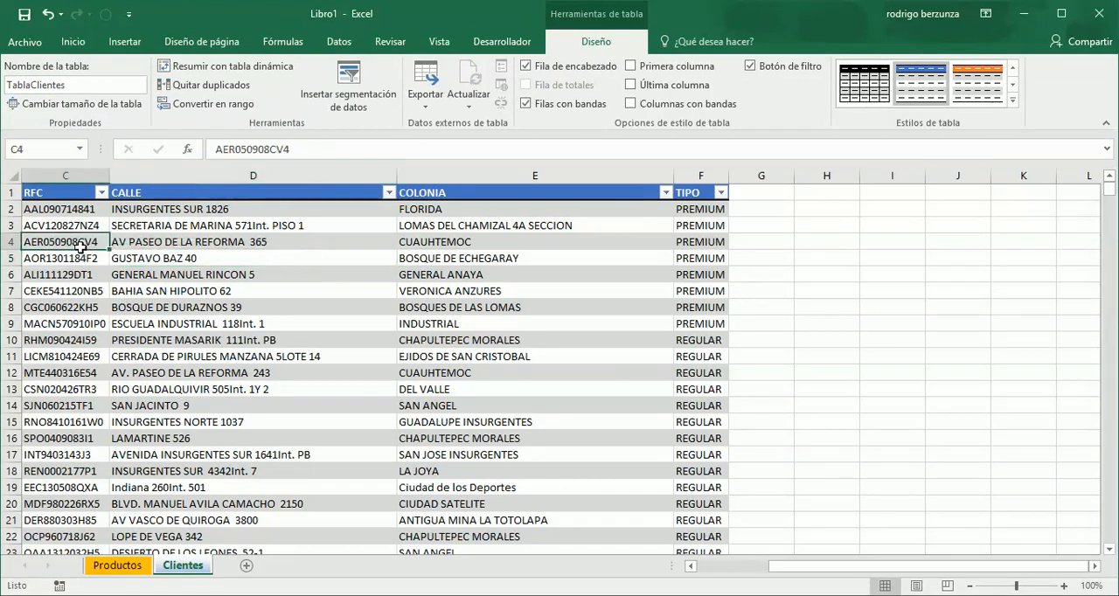
left_click(211, 239)
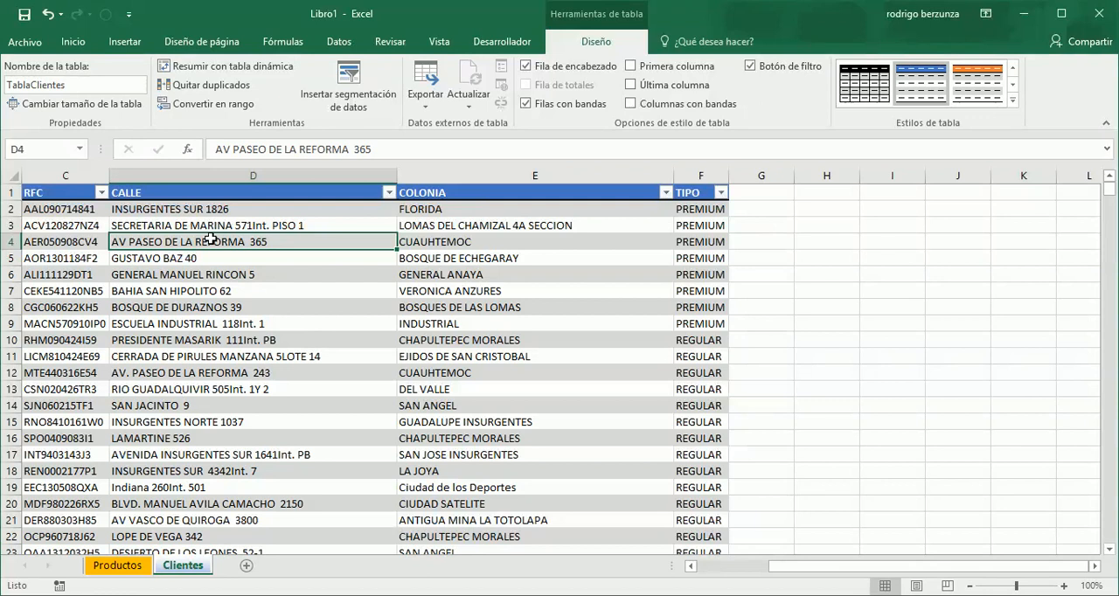
- Add a new worksheet after Clientes and rename it Facturas
left_click(249, 567)
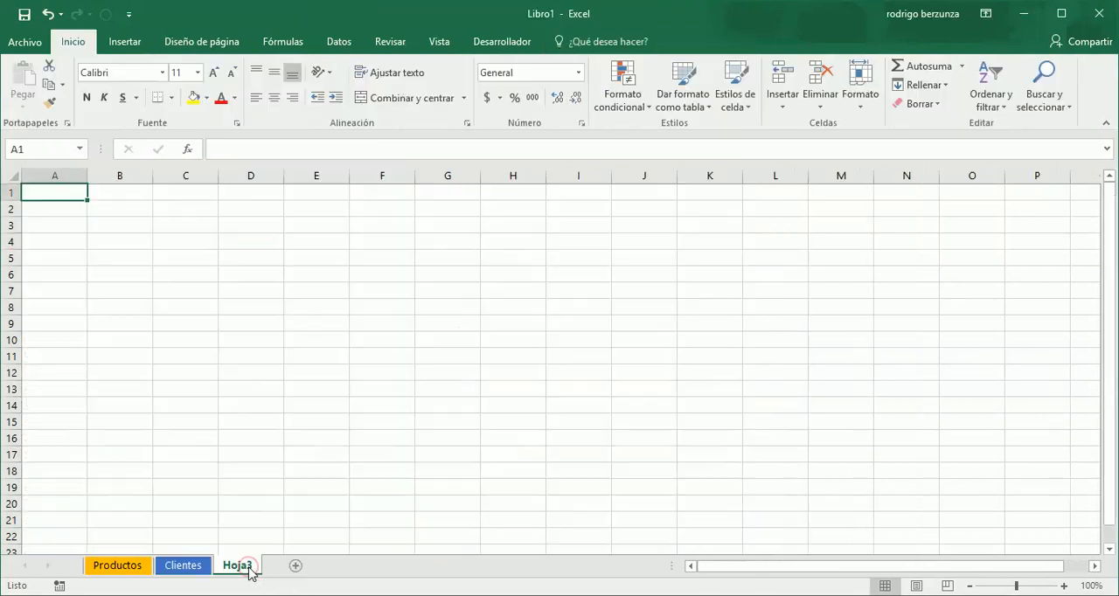
double_click(249, 567)
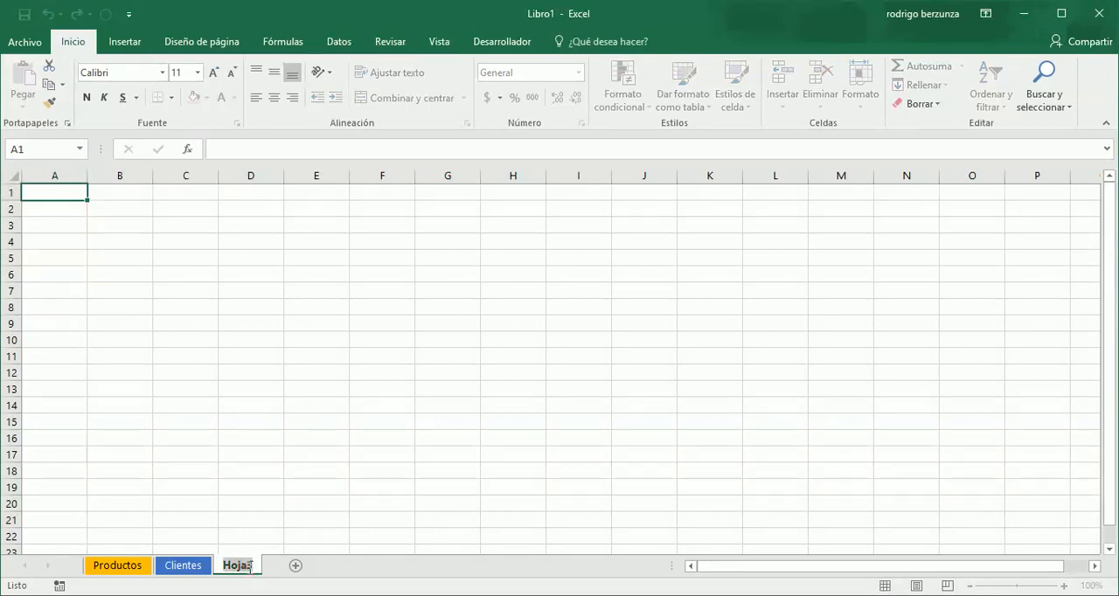
type("Fac")
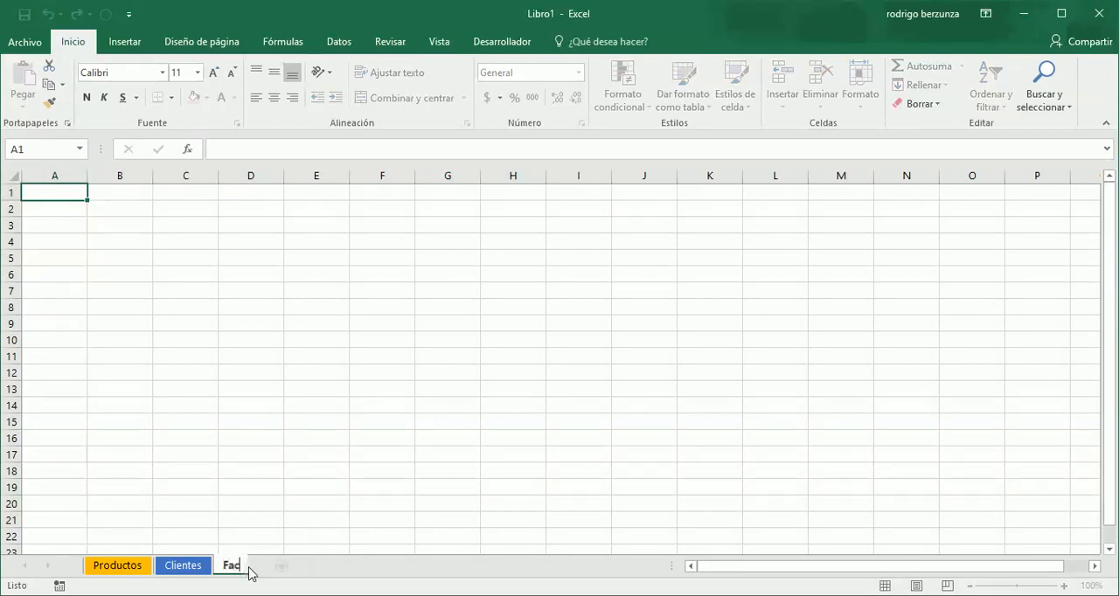
type("turas")
key("Return")
- Give the Facturas sheet's tab the orange theme colour
right_click(249, 567)
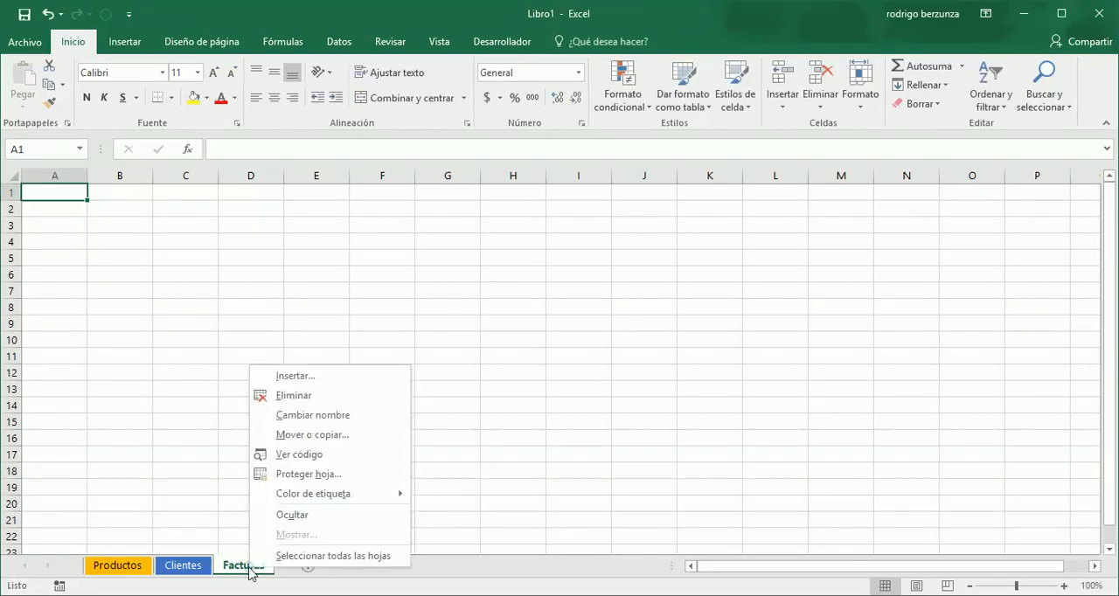
mouse_move(323, 498)
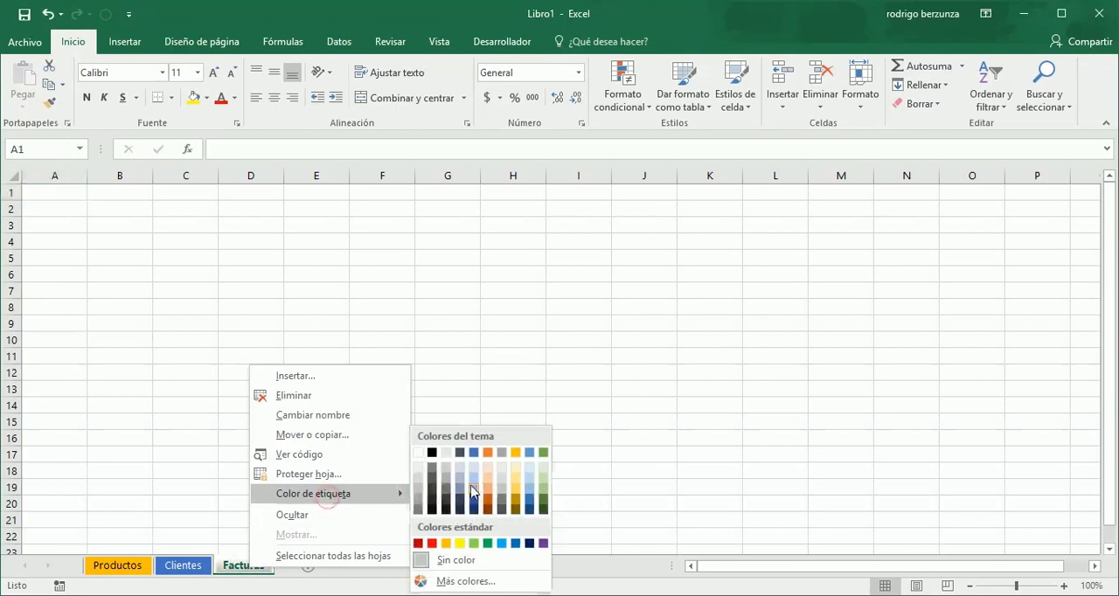
left_click(490, 453)
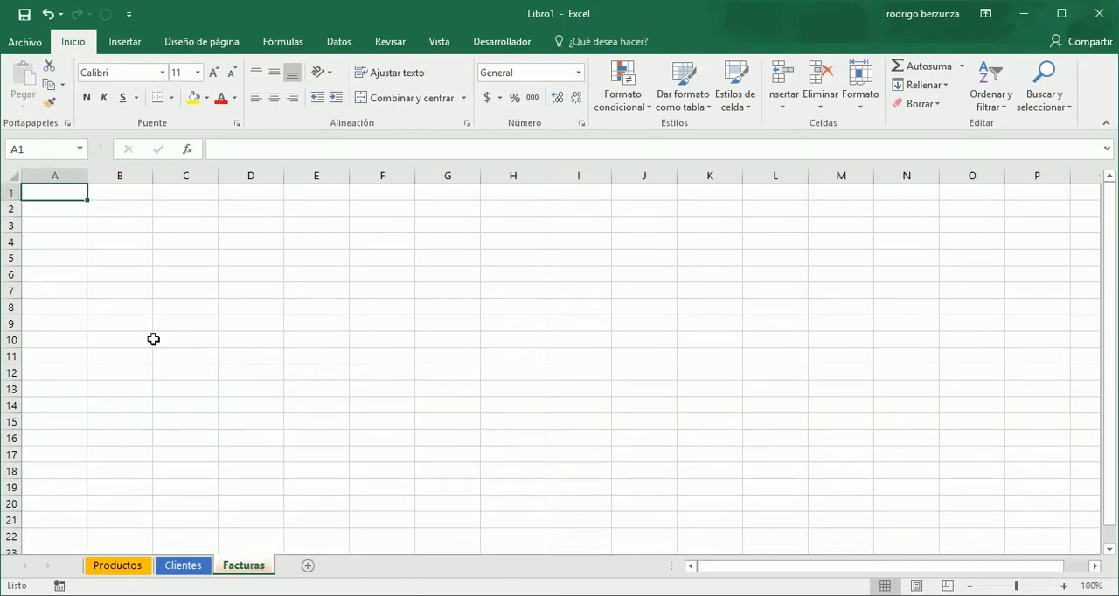
- Change the Facturas sheet's tab to the green theme colour and select cell A1
right_click(241, 565)
mouse_move(342, 495)
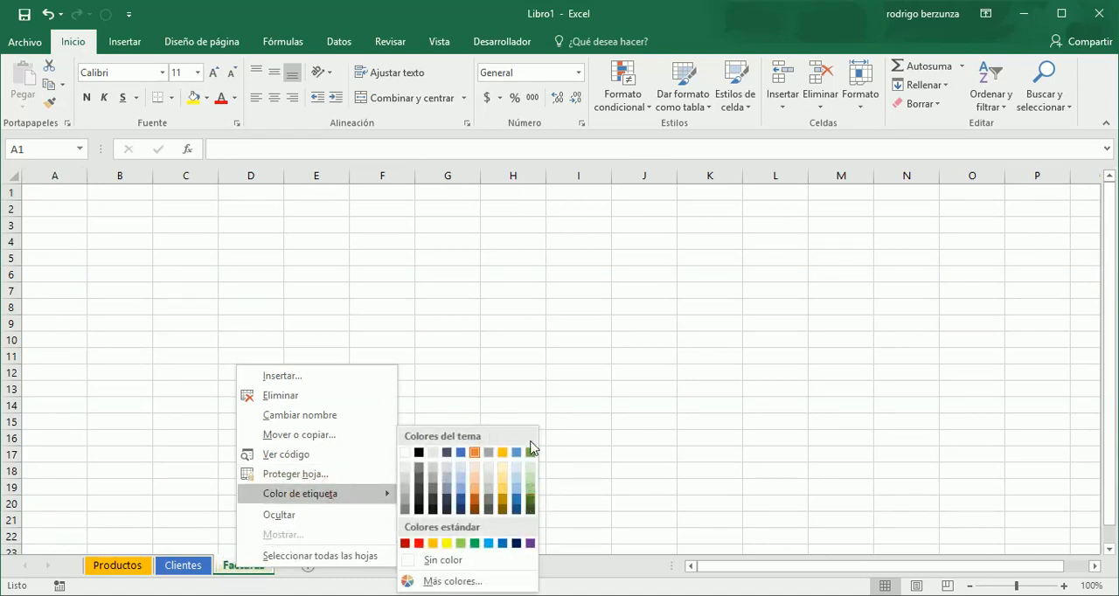
left_click(531, 453)
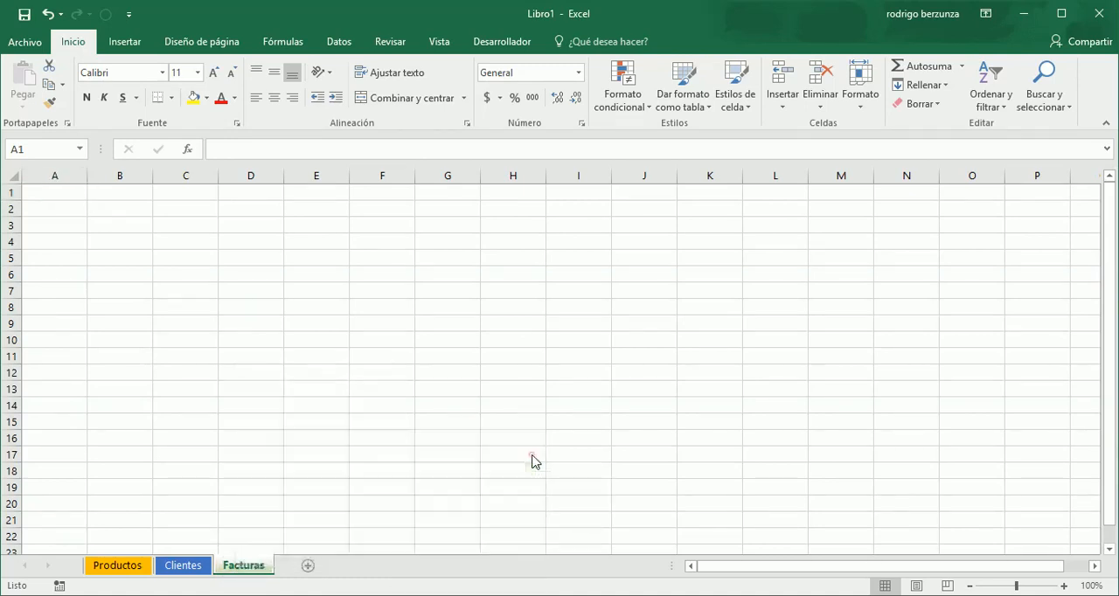
left_click(252, 425)
left_click(72, 193)
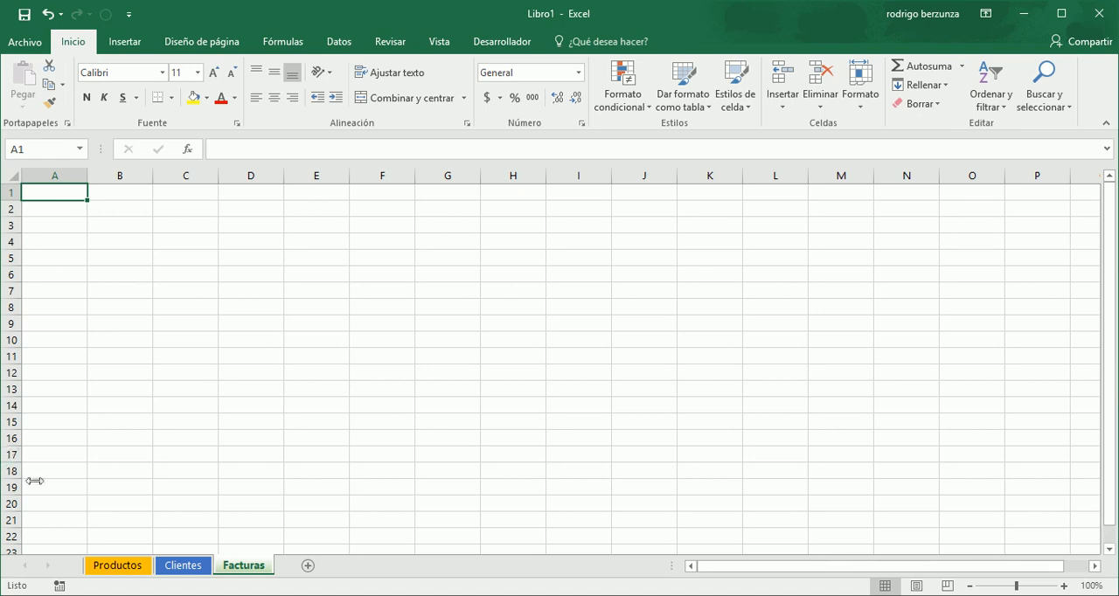
- Examine the column headers of the client table on the Clientes sheet, from CLAVE CLIENTE to TIPO
left_click(183, 565)
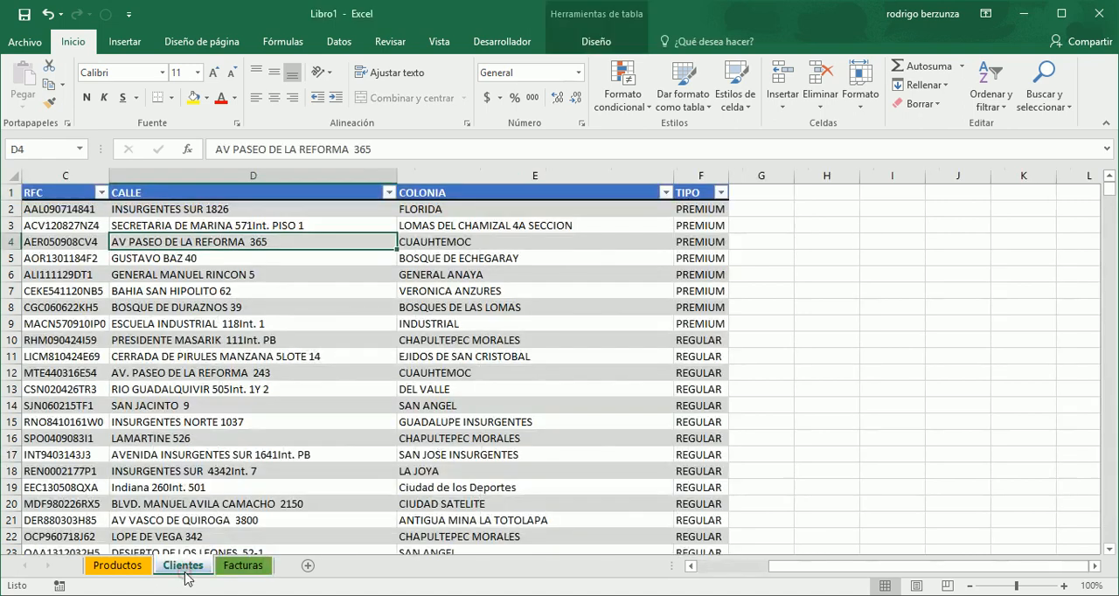
double_click(590, 192)
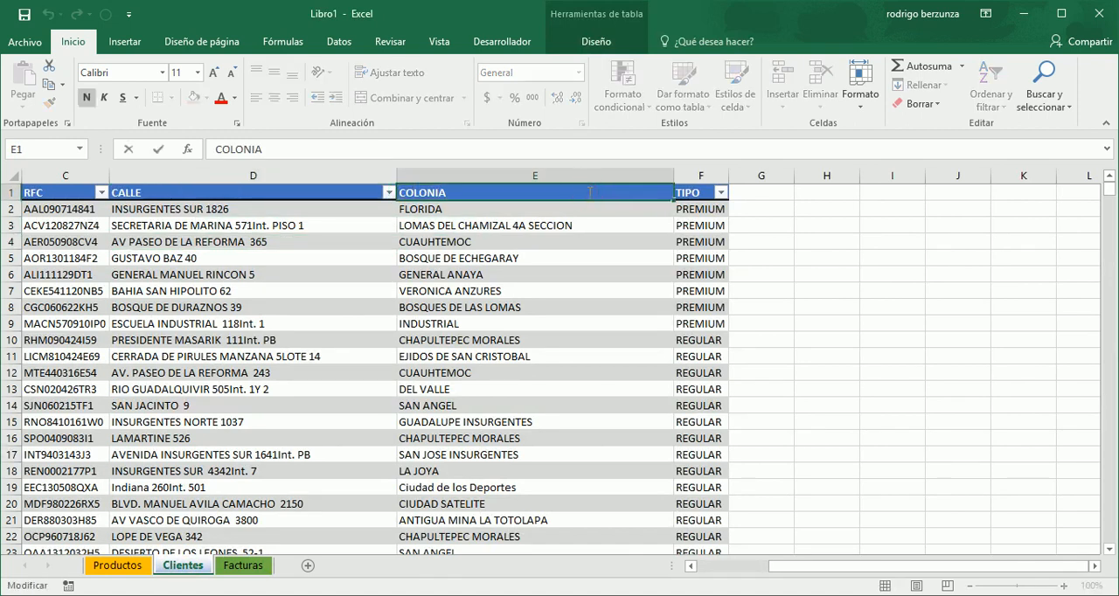
left_click(575, 226)
key("Left")
key("Left")
key("Left")
key("Left")
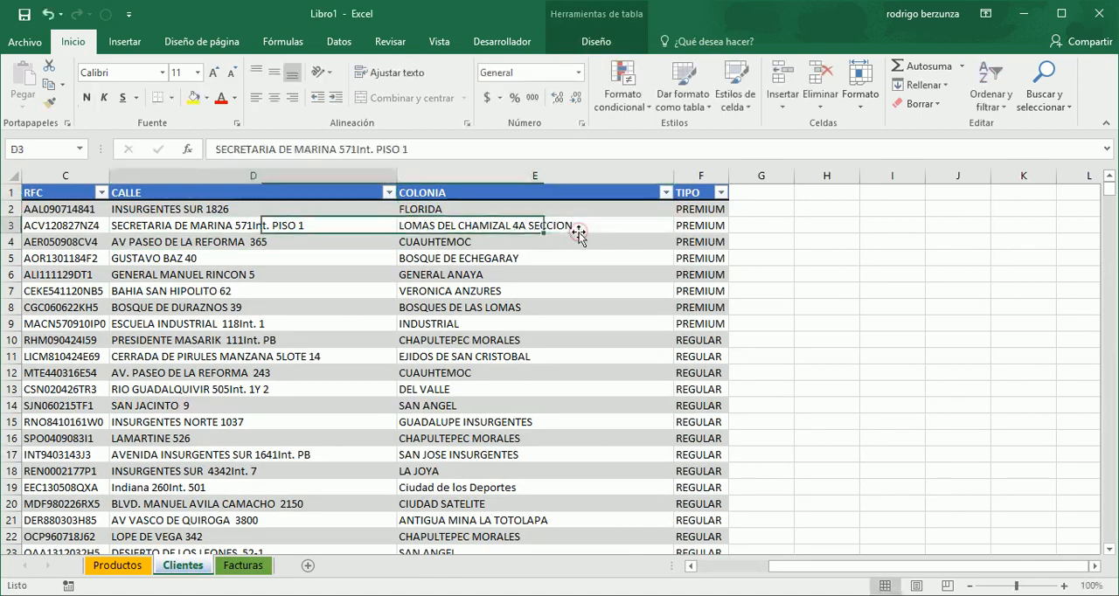
key("Up")
key("Up")
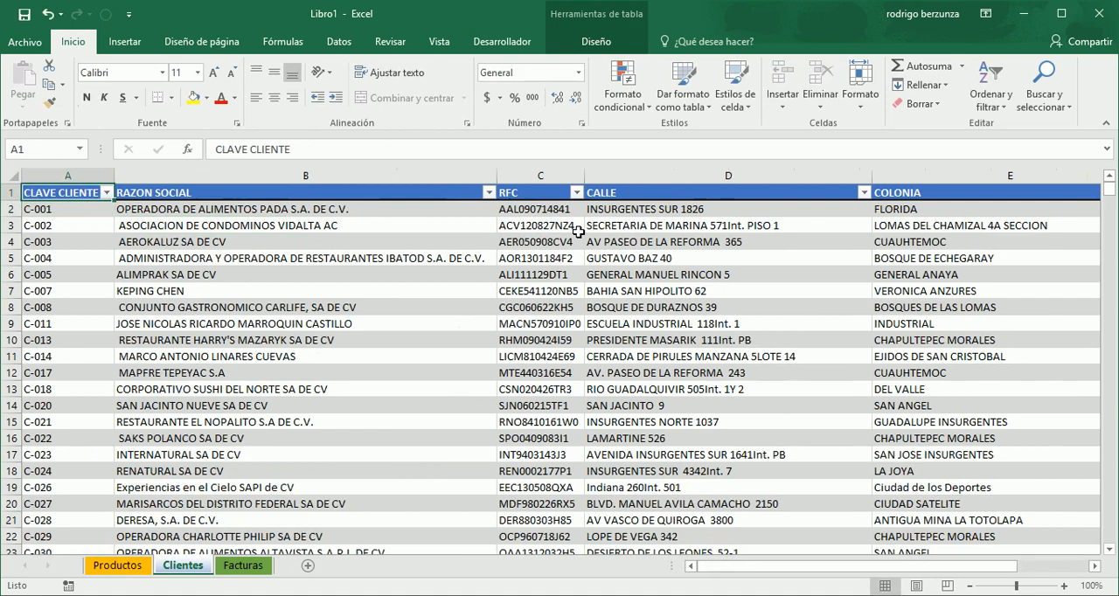
key("Right")
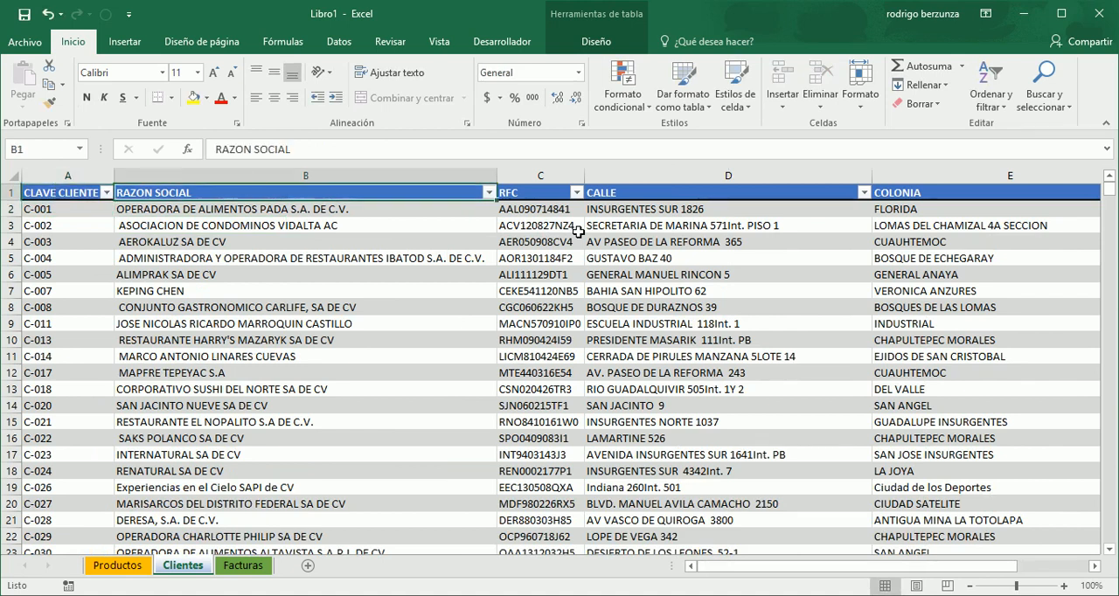
key("Right")
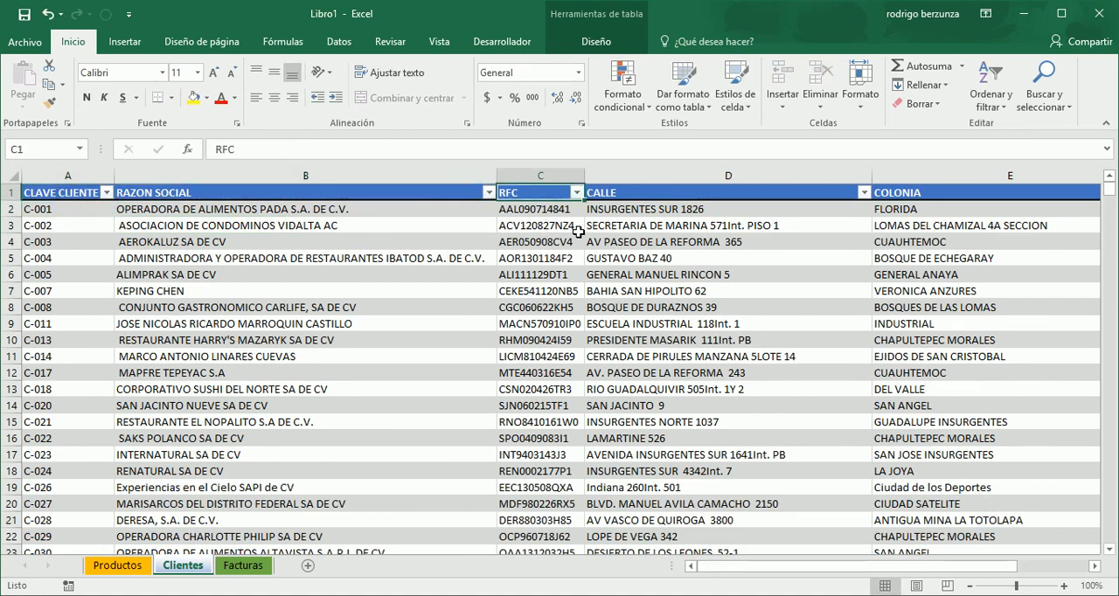
key("Right")
key("Right")
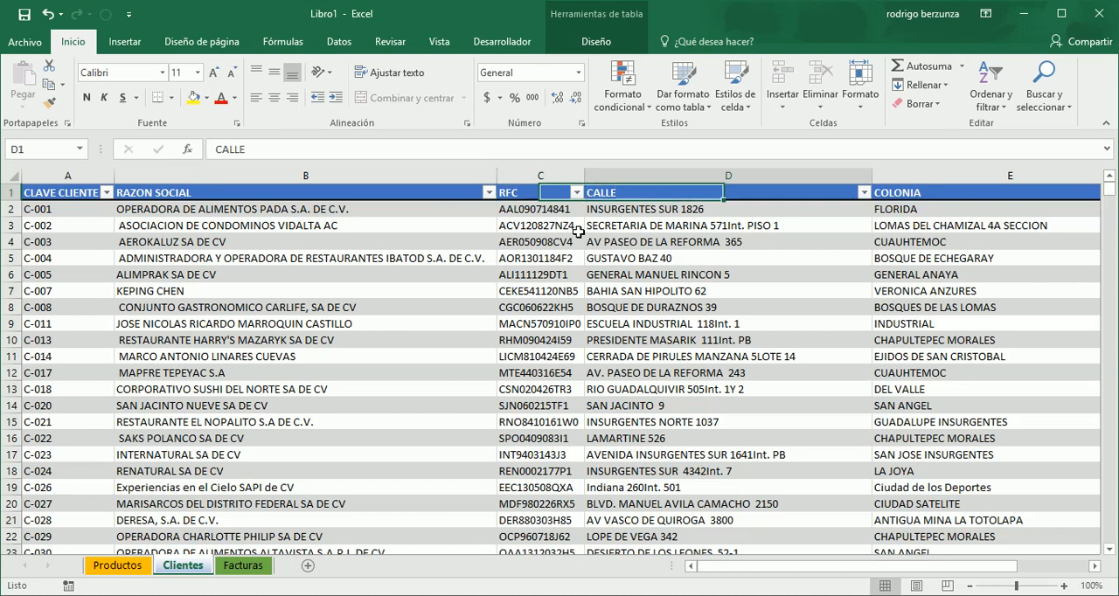
key("Right")
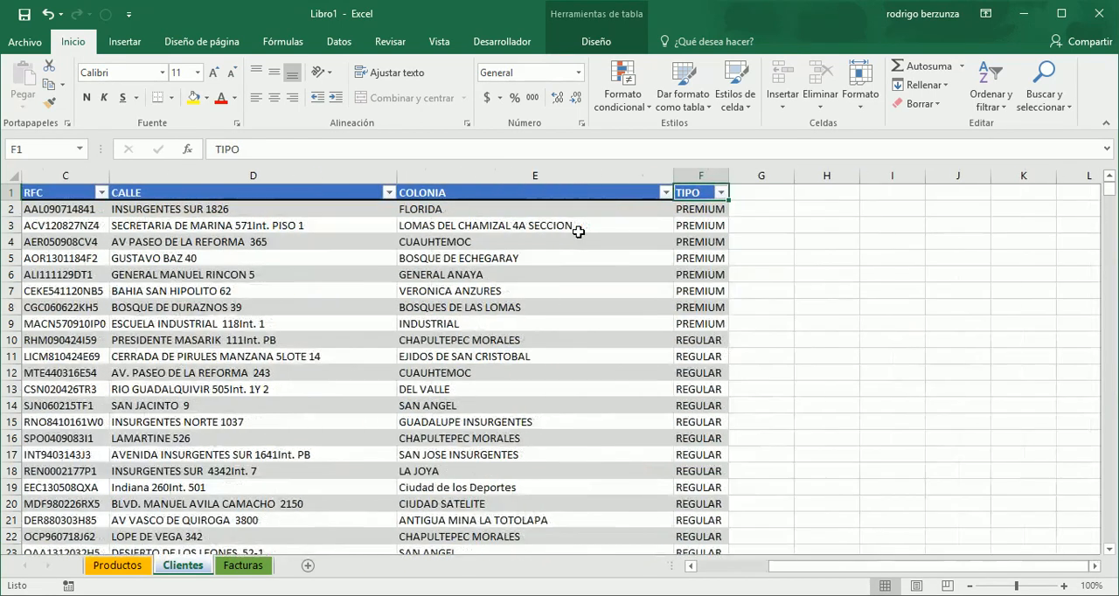
- Examine the customer types listed in the TIPO column and go back to the CLAVE CLIENTE column
key("Down")
key("Down")
key("Down")
key("Down")
key("Down")
key("Down")
key("Down")
key("Down")
key("Down")
key("Down")
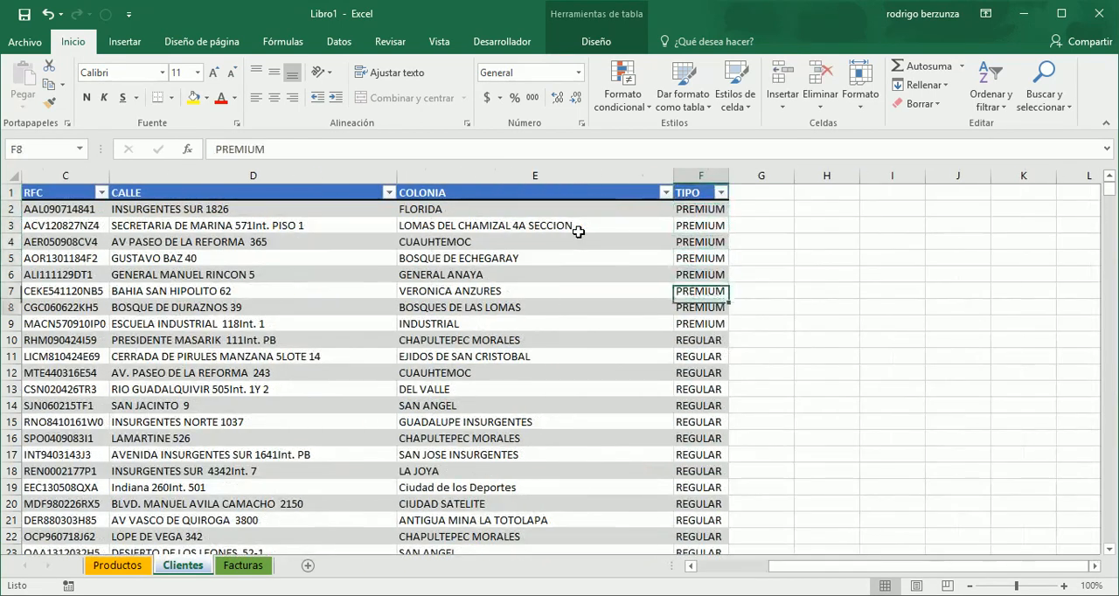
key("Up")
key("Up")
key("Down")
key("Down")
key("Down")
key("Left")
key("Left")
key("Left")
key("Left")
key("Left")
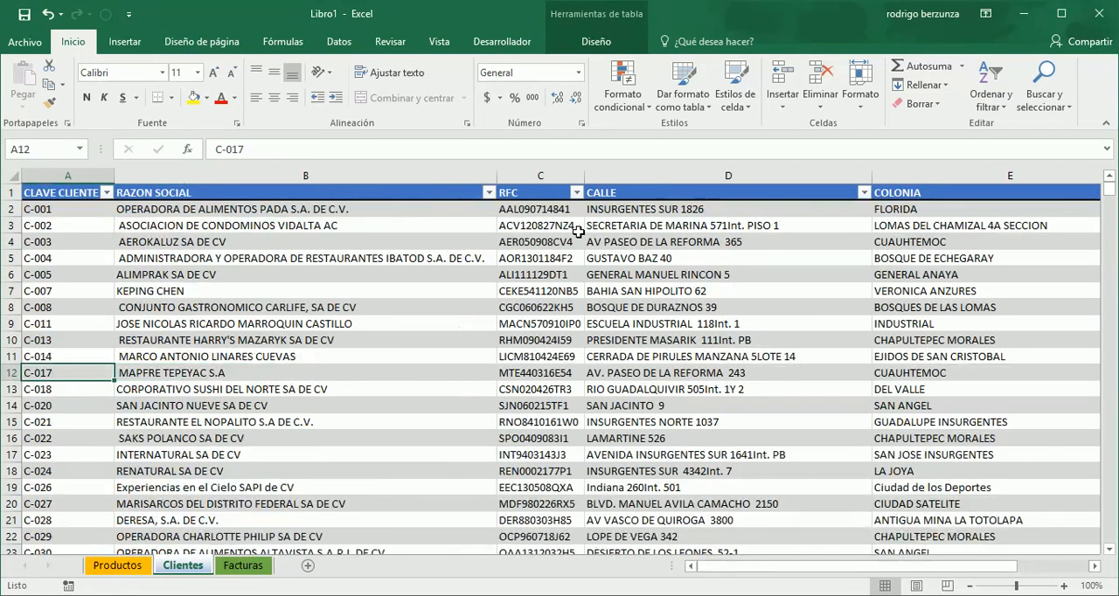
- Apply the Moneda number format to the whole Precio column on the Productos sheet
left_click(128, 568)
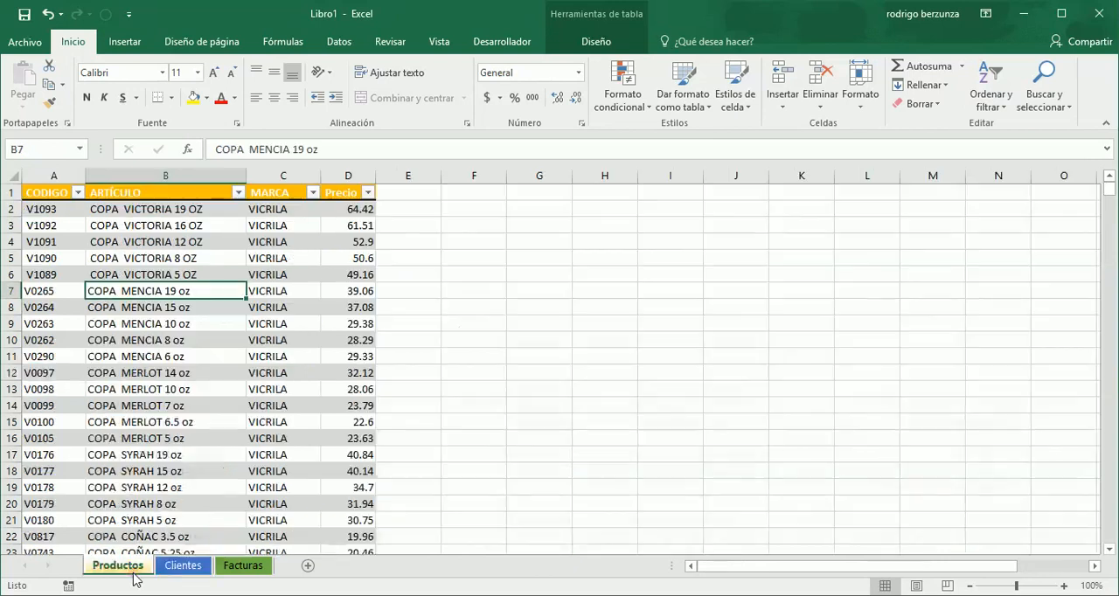
left_click(56, 196)
key("Right")
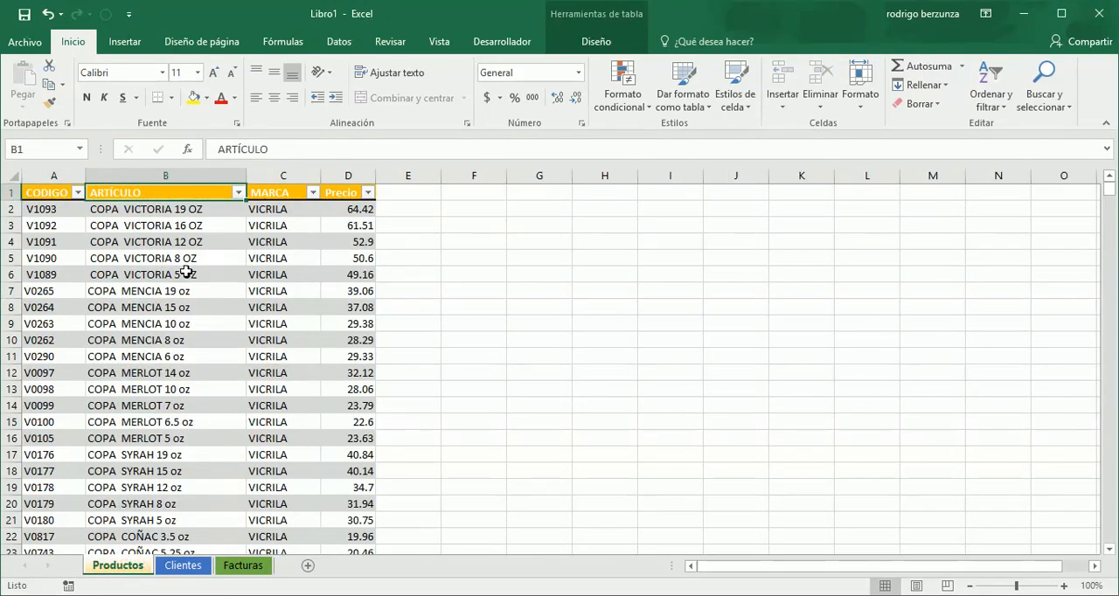
key("Right")
key("Right")
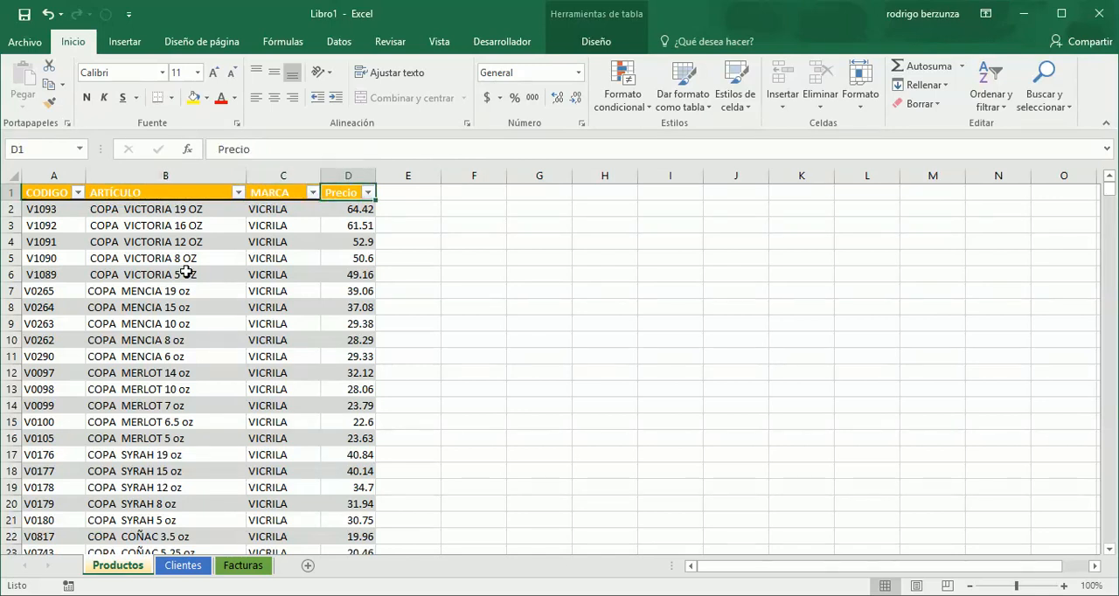
left_click(348, 180)
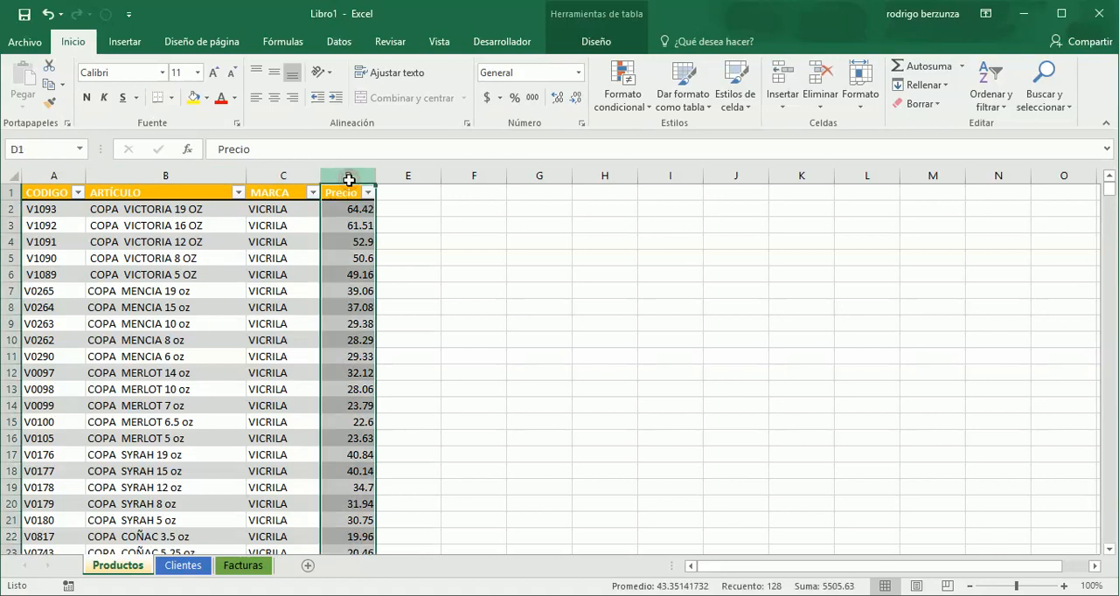
left_click(581, 75)
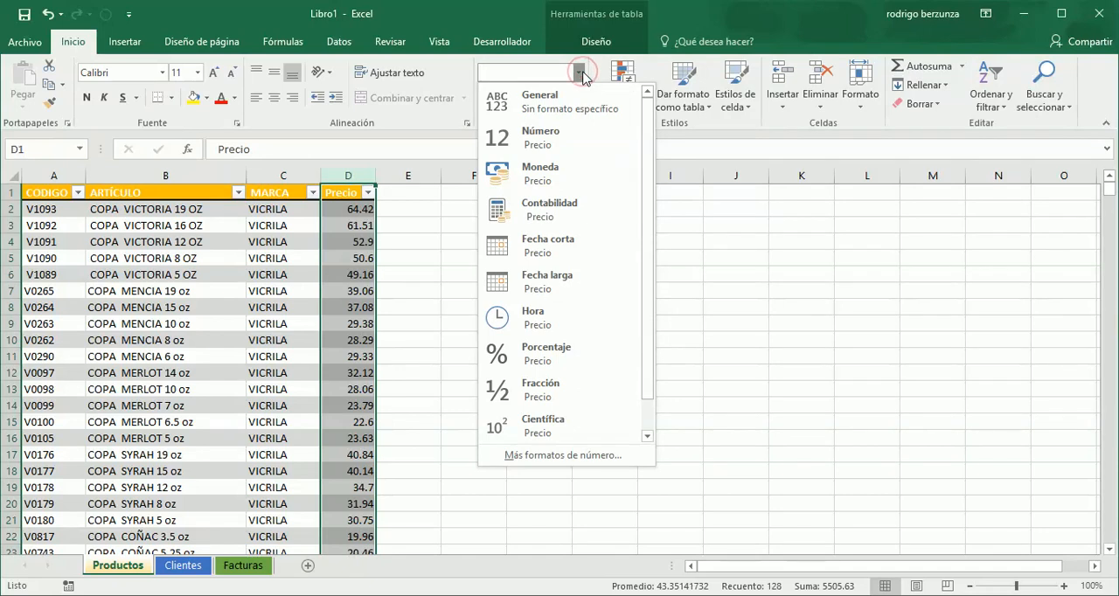
left_click(582, 75)
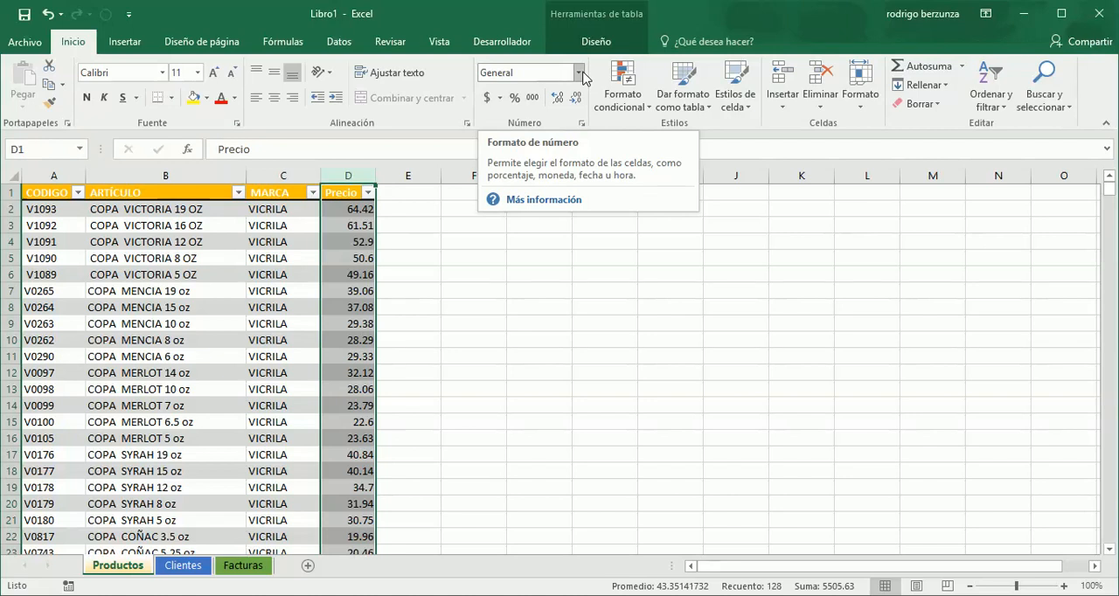
left_click(582, 75)
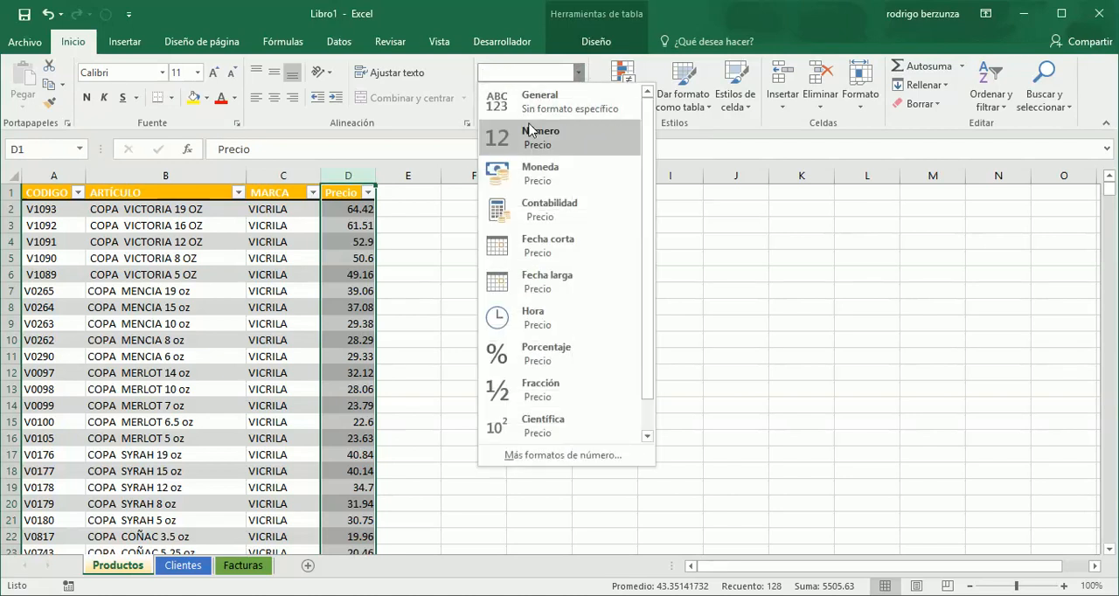
left_click(538, 175)
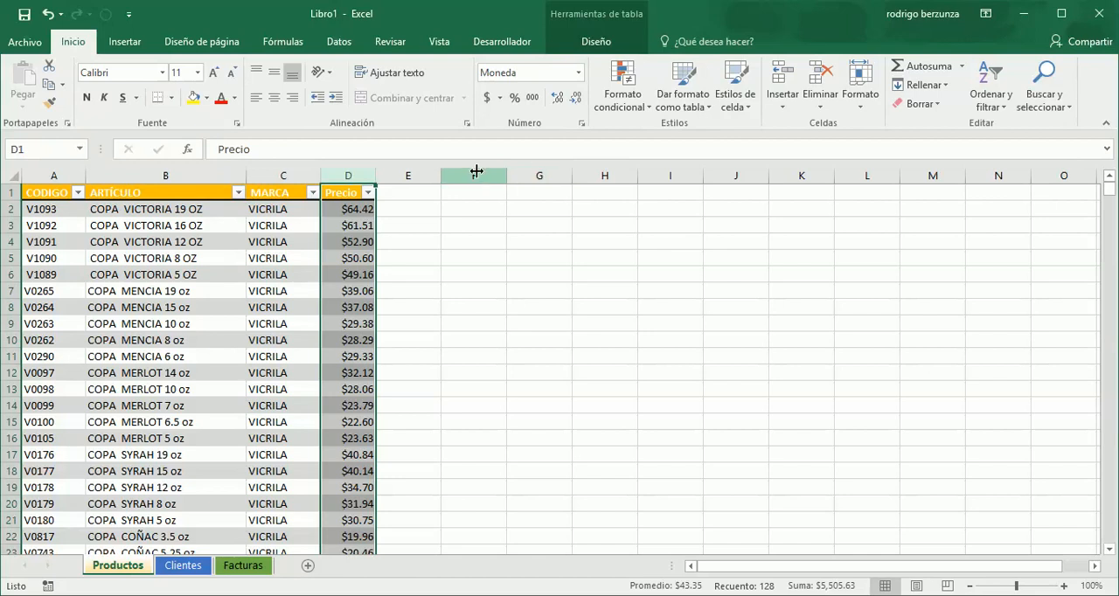
- Check the Moneda options for the Precio column in the cell format settings and close them without changes
right_click(355, 233)
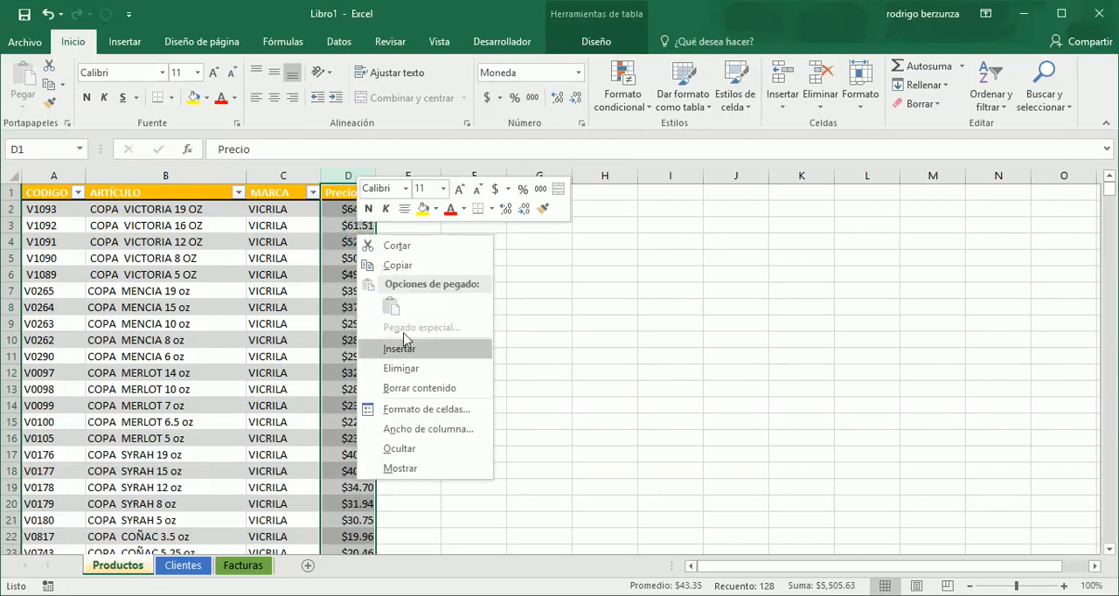
left_click(432, 410)
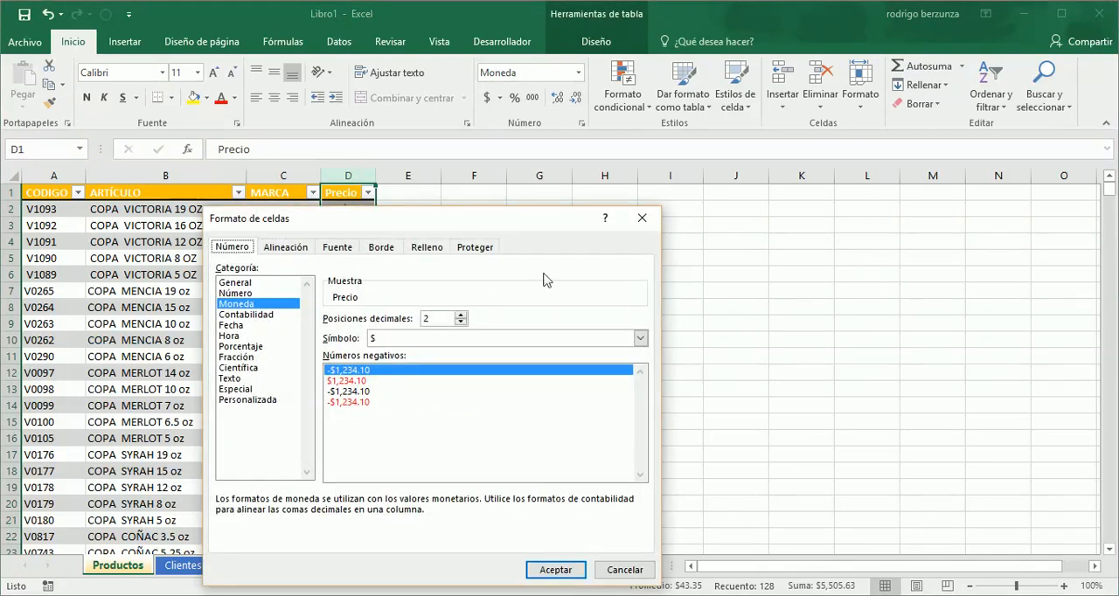
left_click(643, 218)
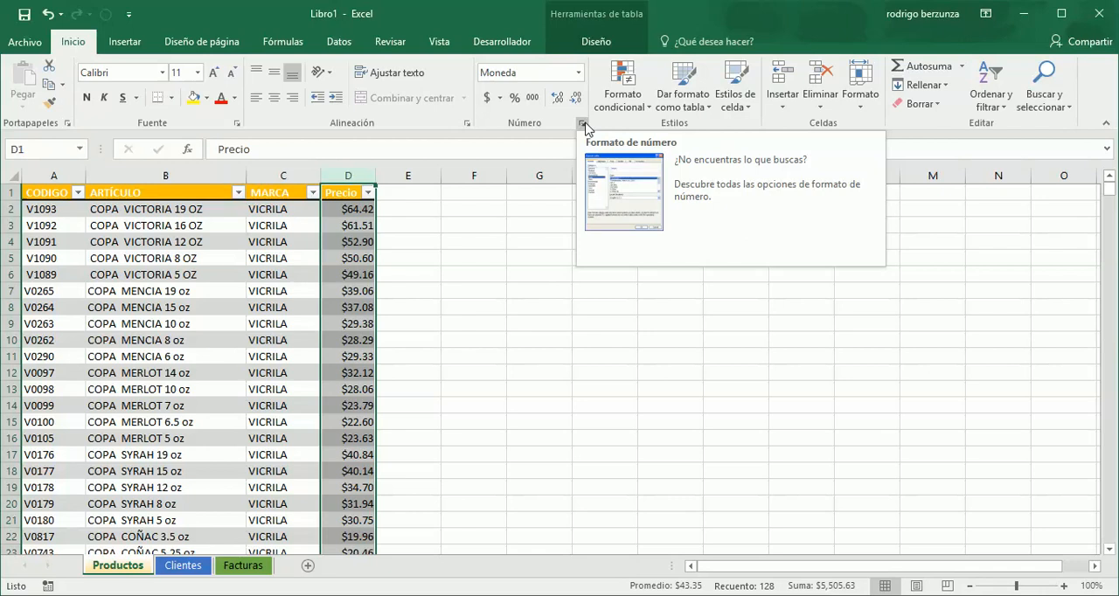
- Review the decimal places, symbol and negative-number options of the Precio column's Moneda format, leaving them as they are
left_click(583, 124)
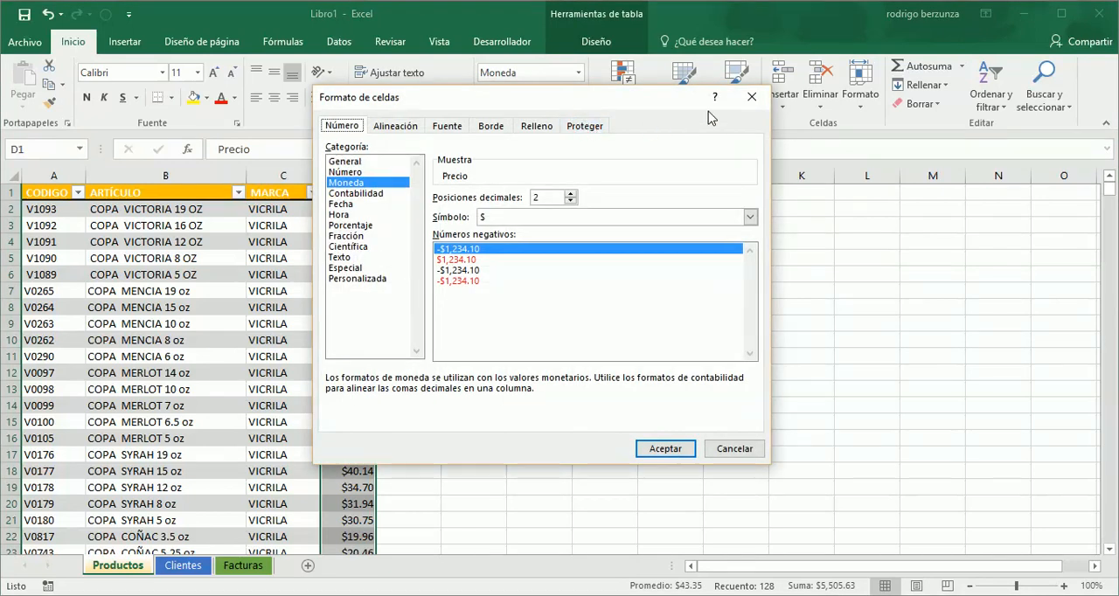
left_click(751, 97)
left_click(467, 290)
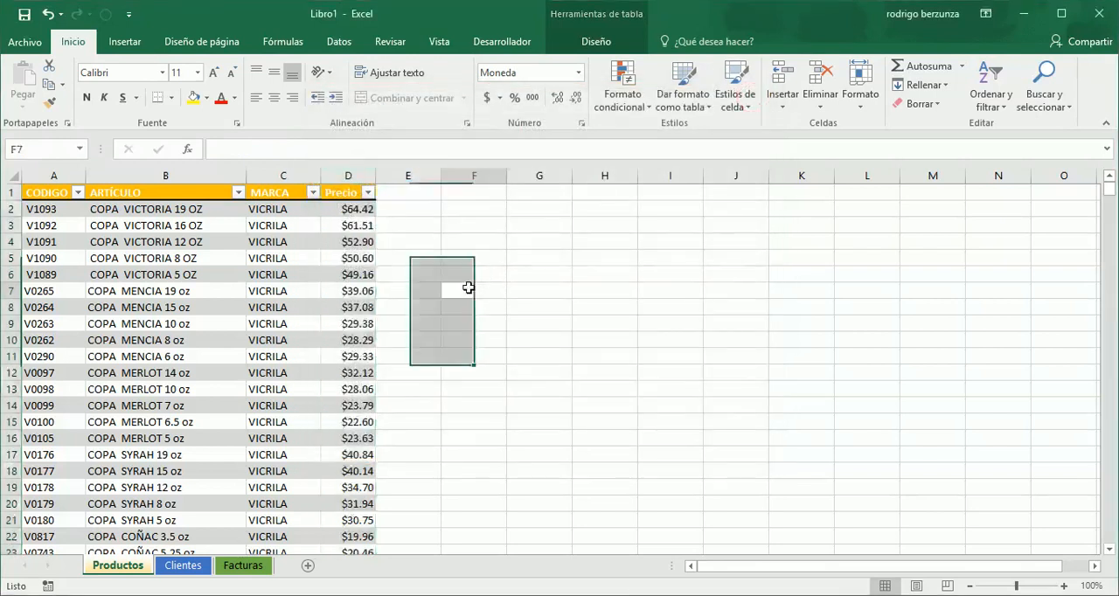
- Examine the product code text in cell A2 of the Productos sheet for extra spaces before the code
double_click(43, 210)
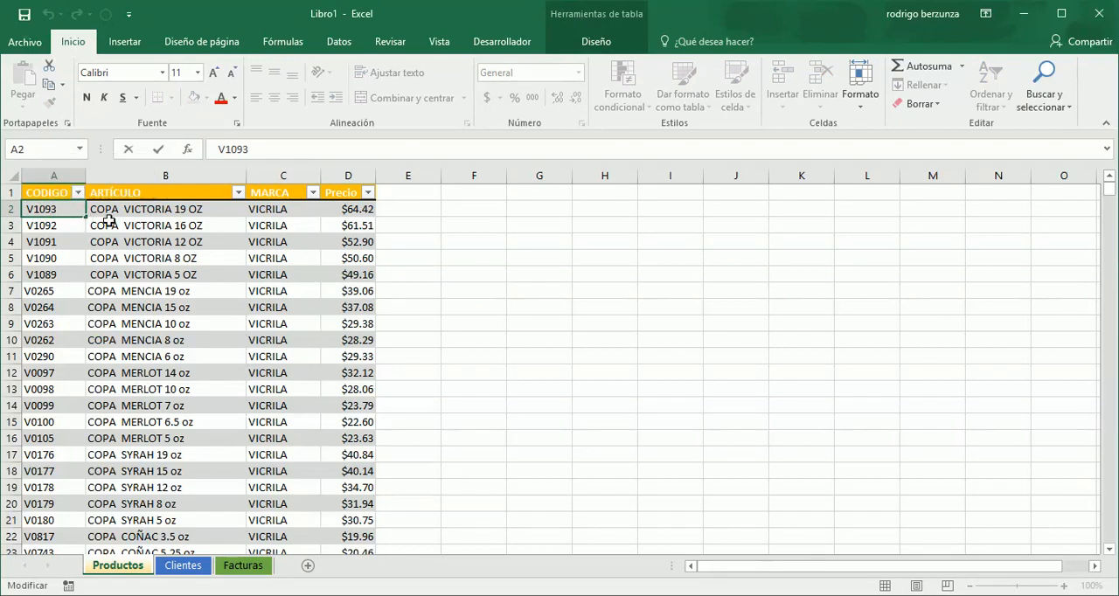
key("Left")
key("Left")
key("Left")
key("Left")
key("Left")
key("Left")
key("Left")
left_click(107, 221)
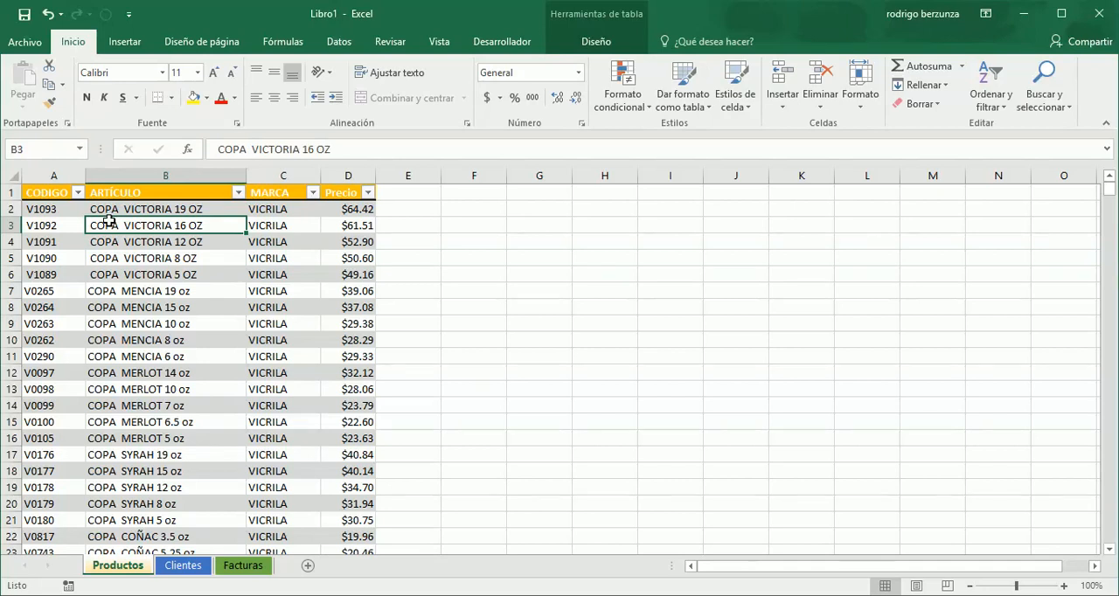
- Remove all spaces from the CODIGO column on the Productos sheet by replacing every space with nothing
left_click(61, 175)
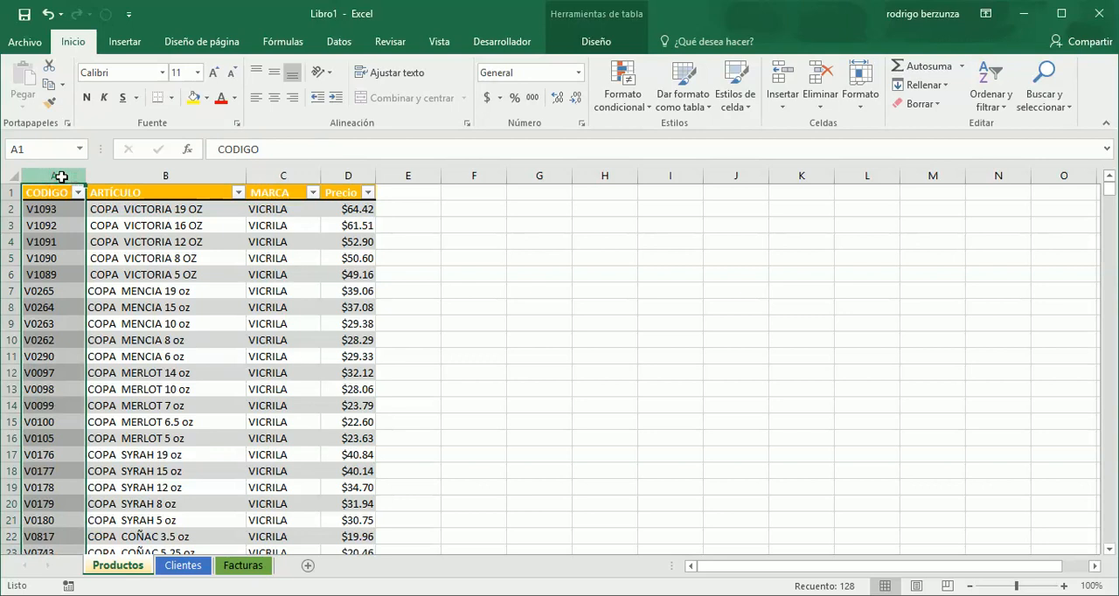
left_click(1068, 108)
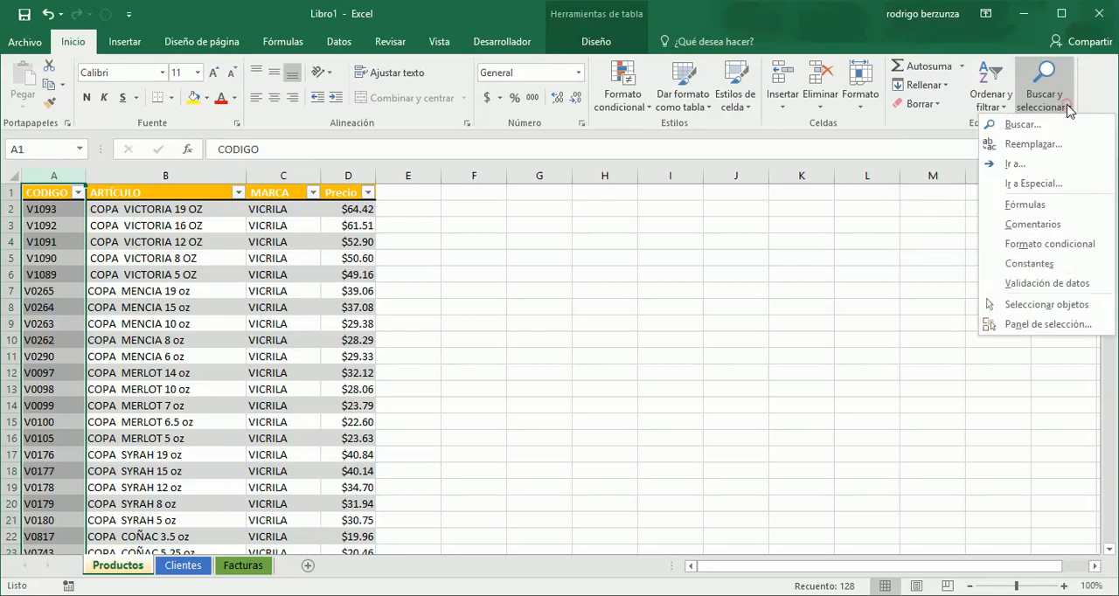
left_click(1031, 144)
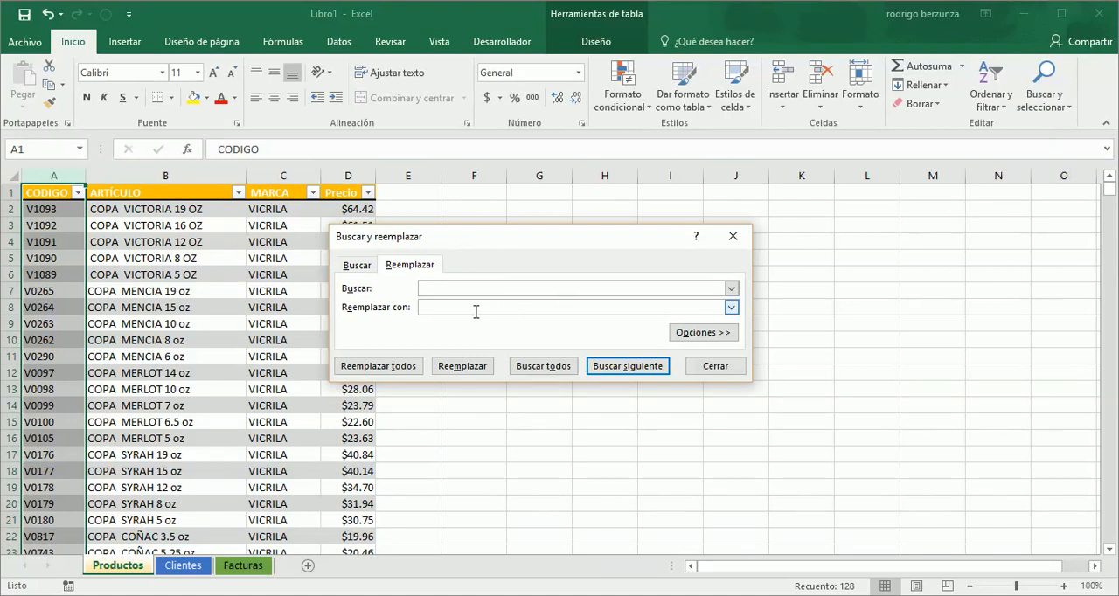
left_click(402, 369)
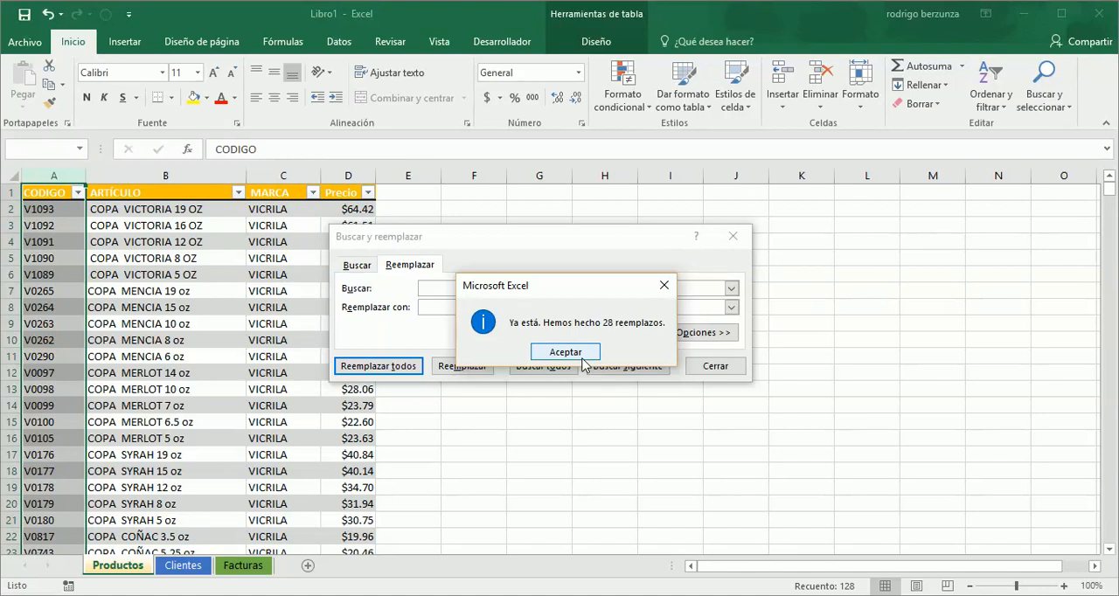
left_click(583, 361)
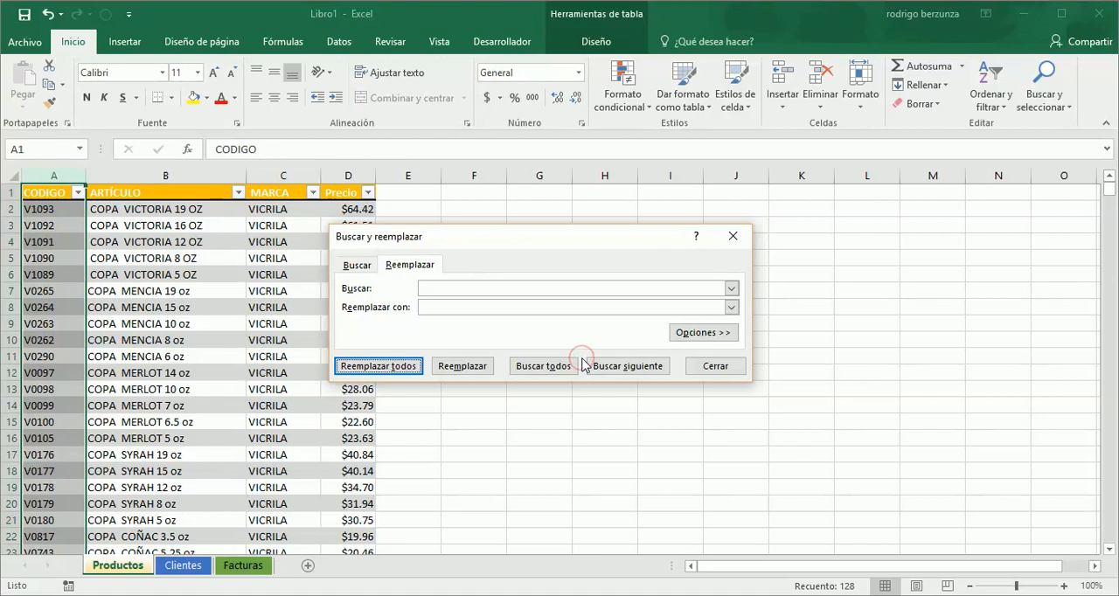
left_click(713, 366)
left_click(415, 309)
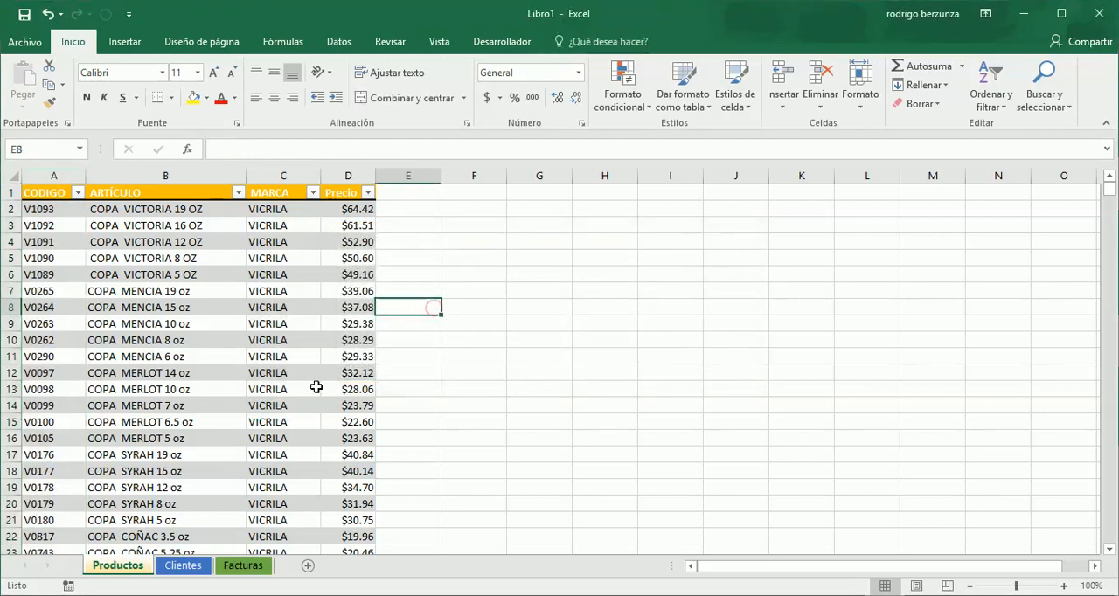
- Enter the labels Clave Cliente in A1 and Razón Social in A2 on the Facturas sheet
left_click(243, 567)
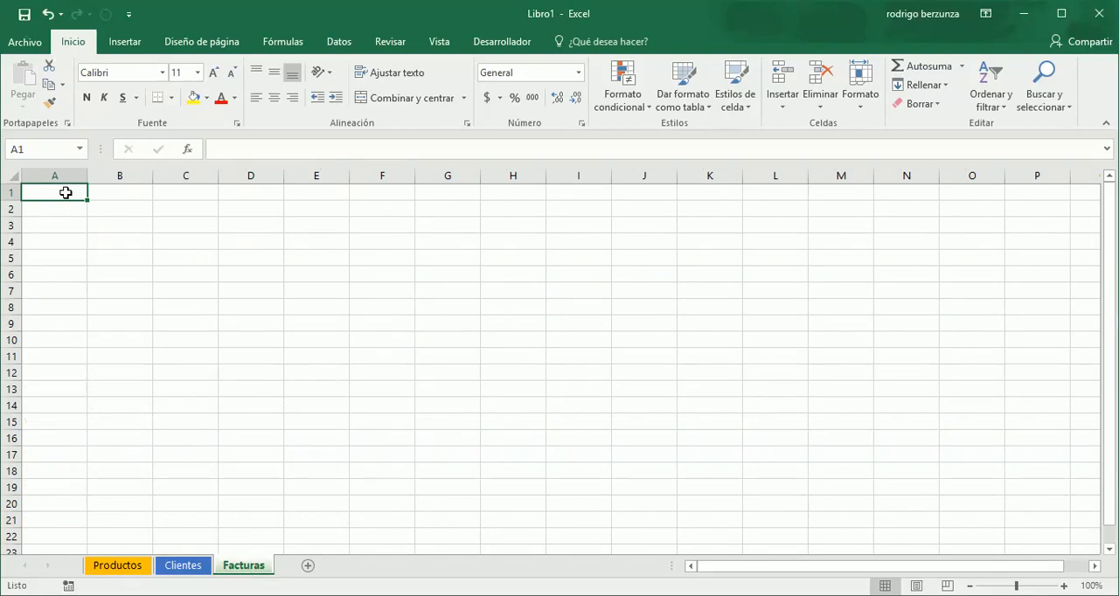
type("Clave Cliente")
key("Return")
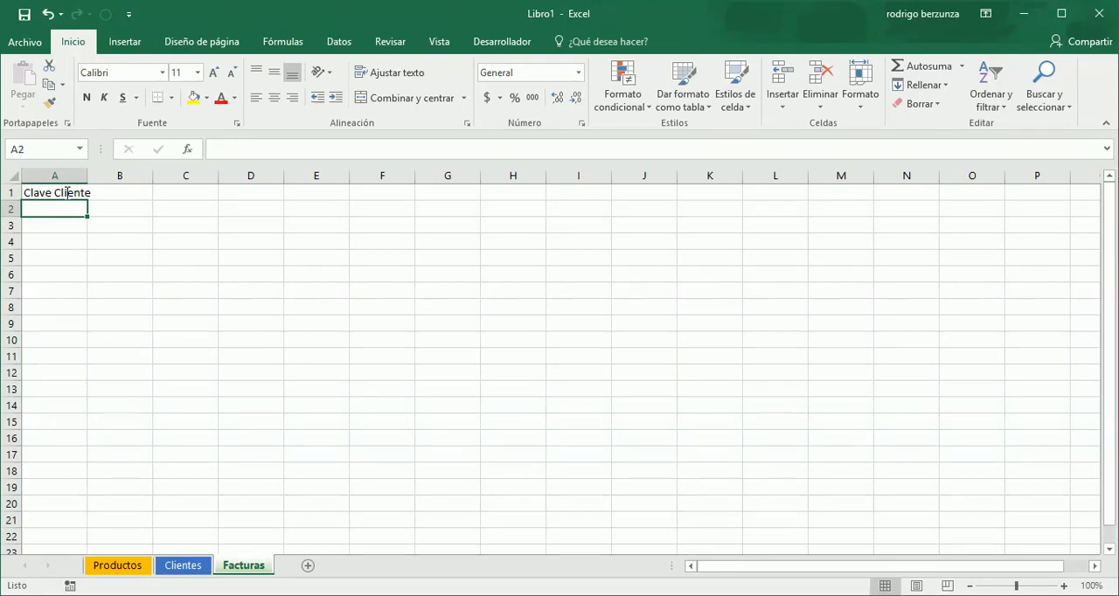
type("Razón Social")
key("Return")
- Enter the labels RFC, Domicilio and Tipo in cells A3 to A5, below Razón Social
type("RR")
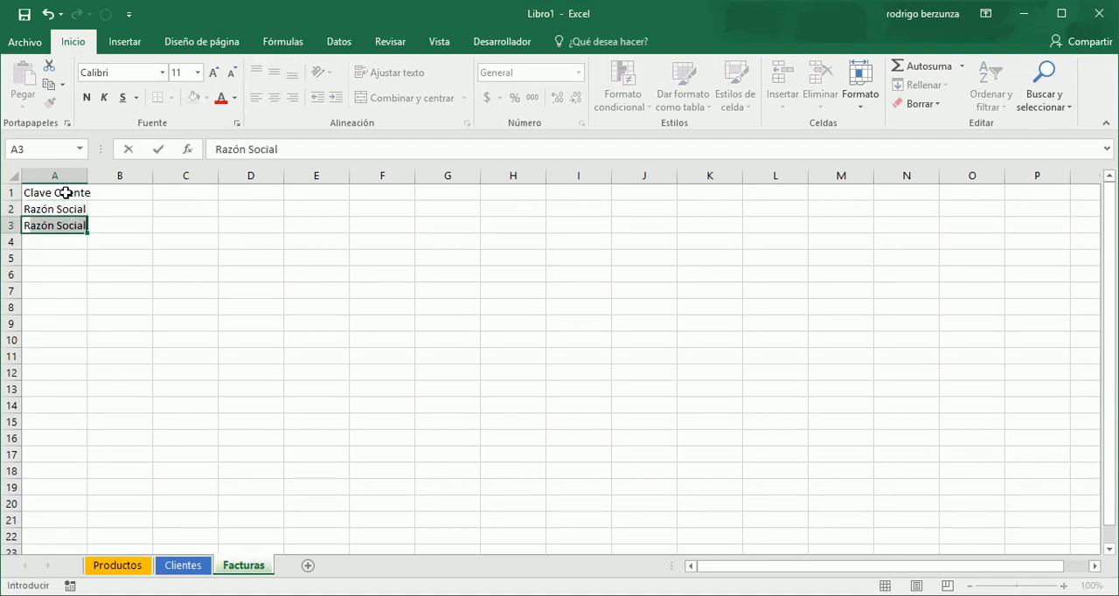
key("BackSpace")
type("FC")
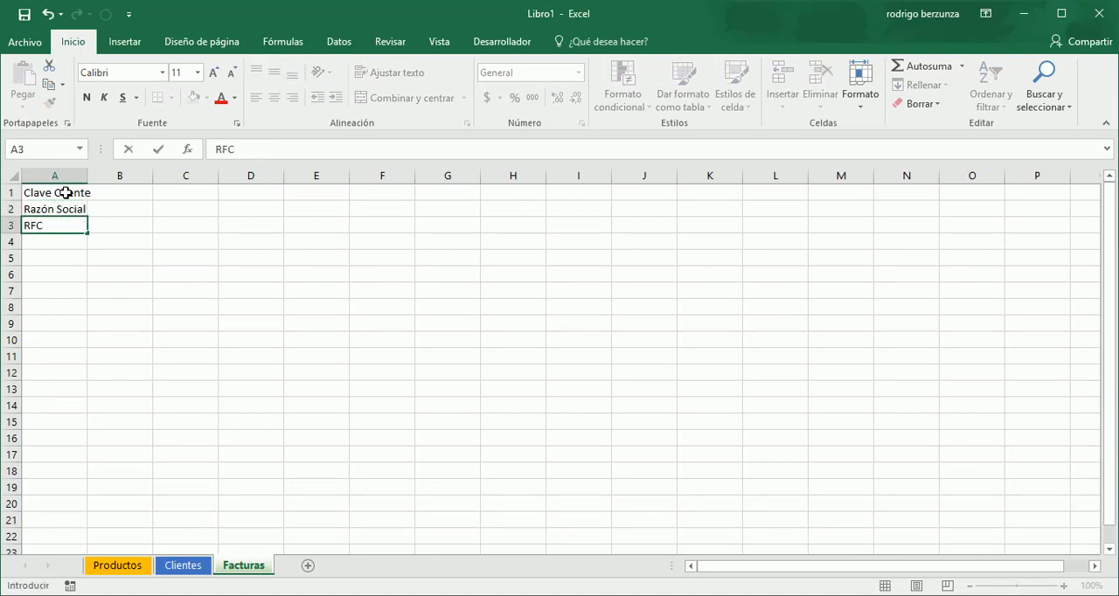
key("Return")
type("Domicilio")
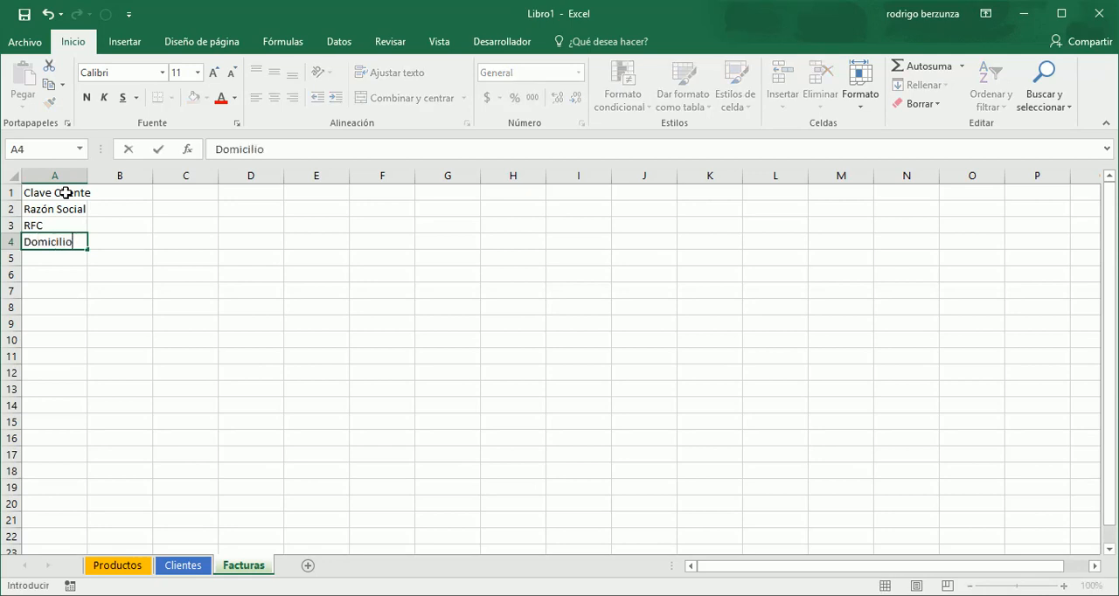
key("Return")
type("Tipo")
key("Tab")
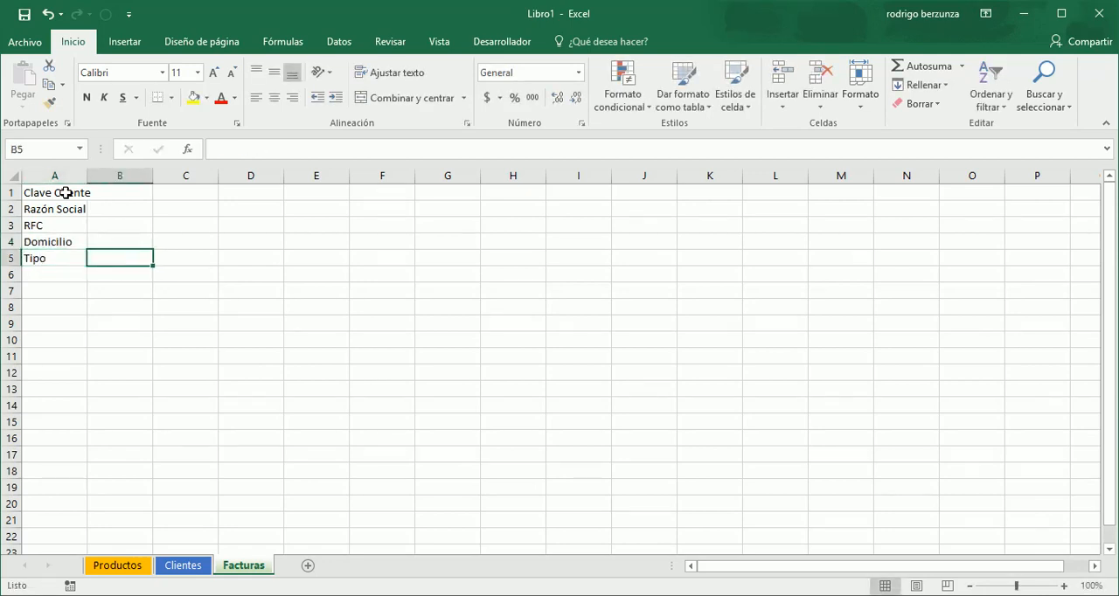
- Enter the labels Fecha in G1 and Folio in G2 on the Facturas sheet
key("Up")
key("Up")
key("Up")
key("Up")
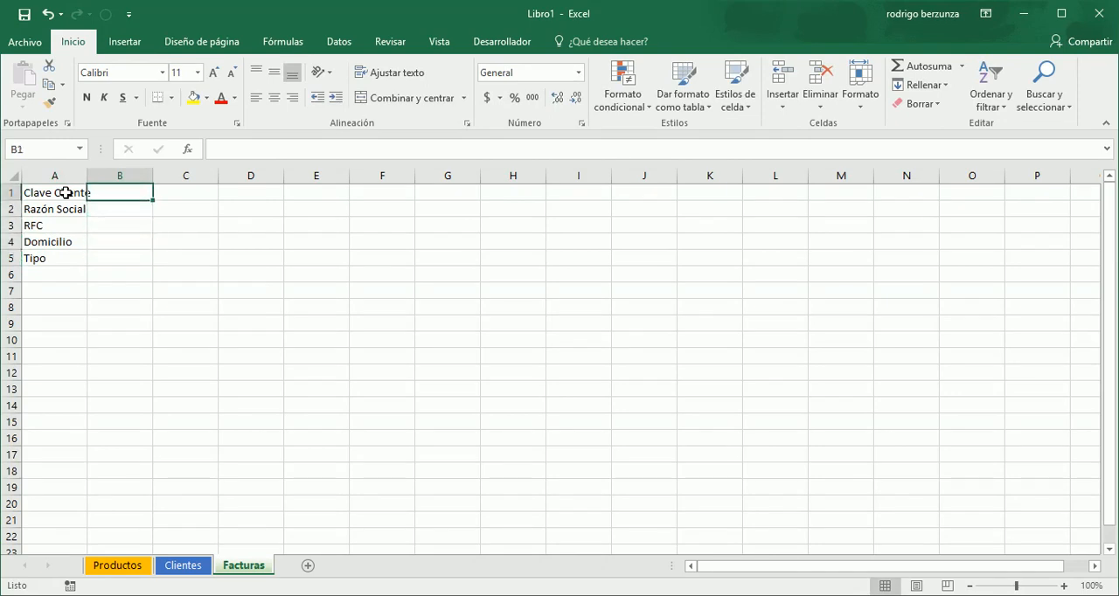
key("Right")
key("Right")
key("Right")
key("Right")
key("Right")
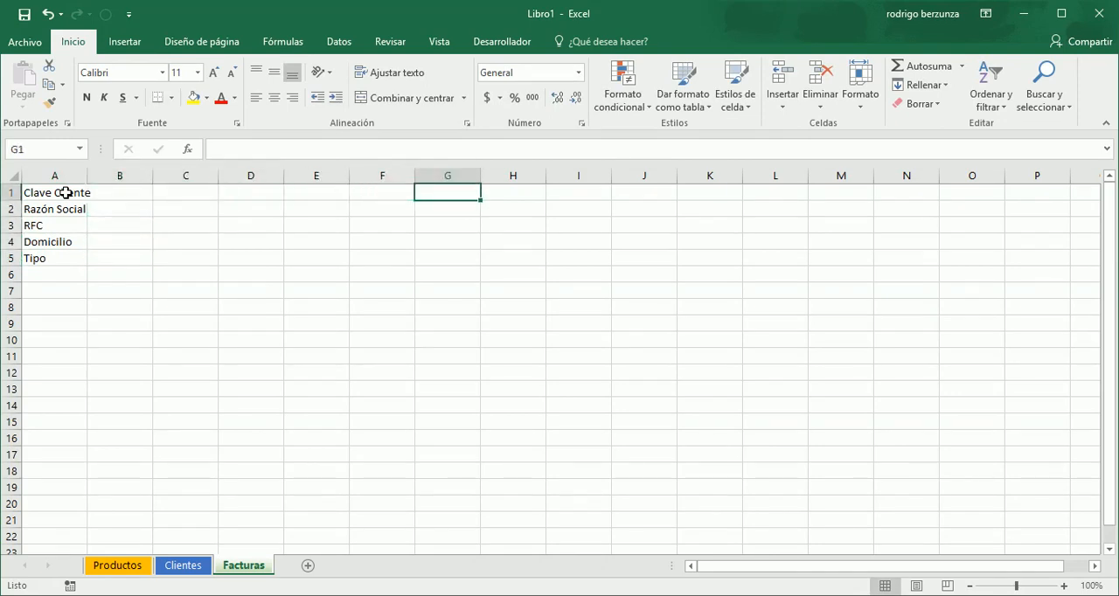
type("Fecha")
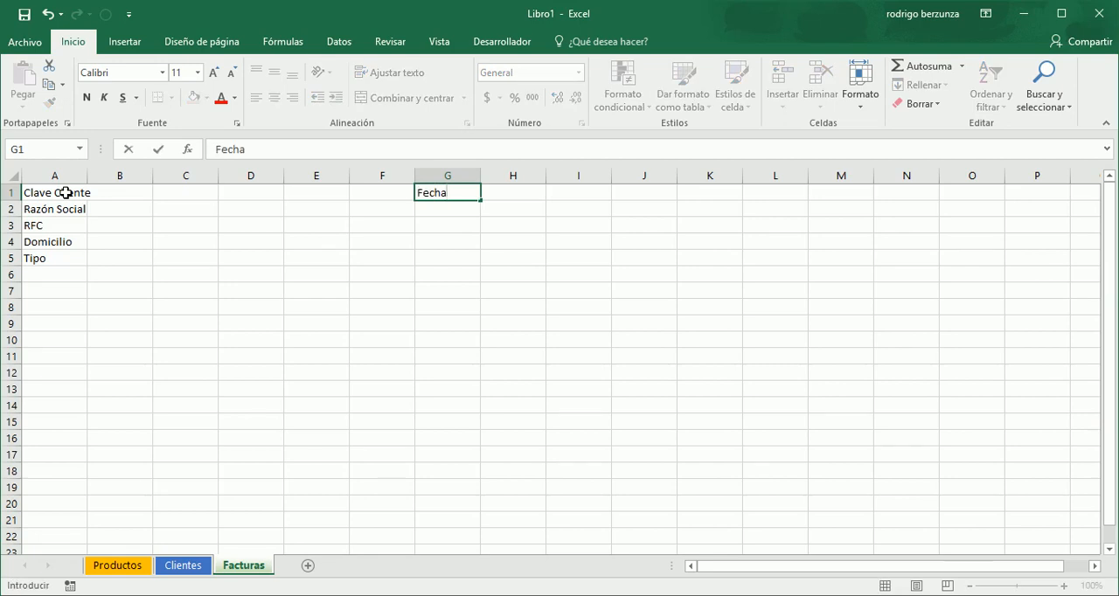
key("Return")
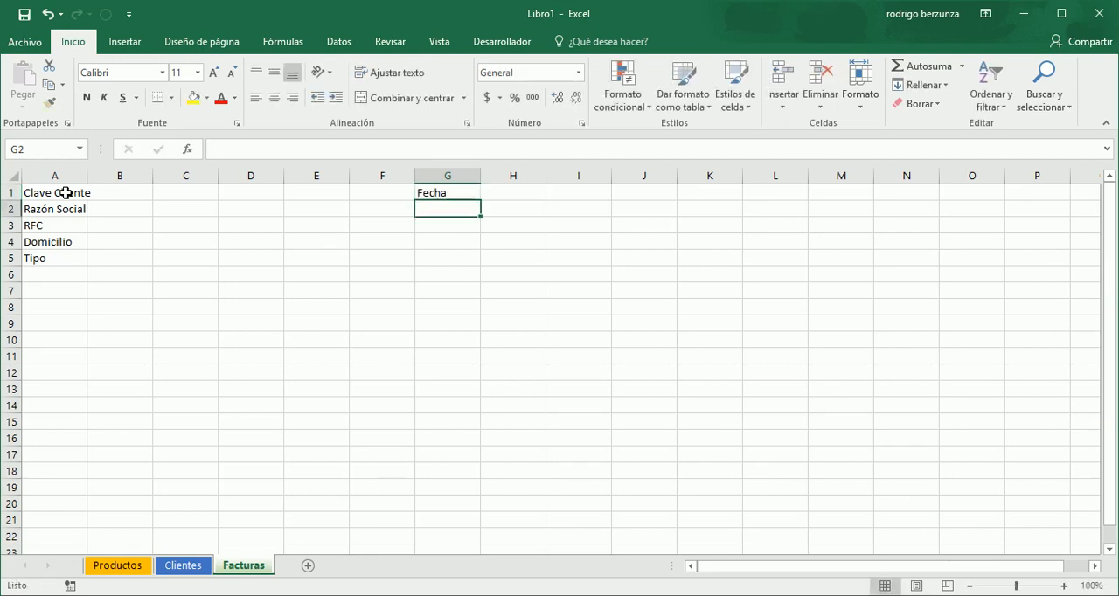
type("Folio")
key("Return")
- Start the invoice detail header row with No. in A8 and Clave Artículo in B8
key("Down")
key("Down")
key("Down")
key("Down")
key("Down")
key("Left")
key("Left")
key("Left")
key("Left")
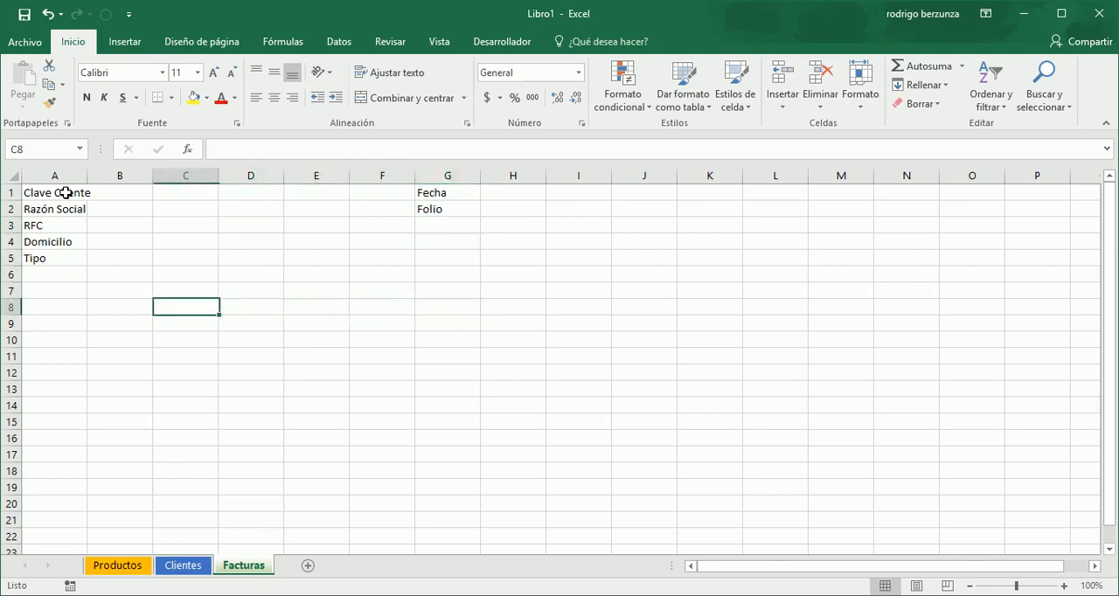
key("Left")
key("Left")
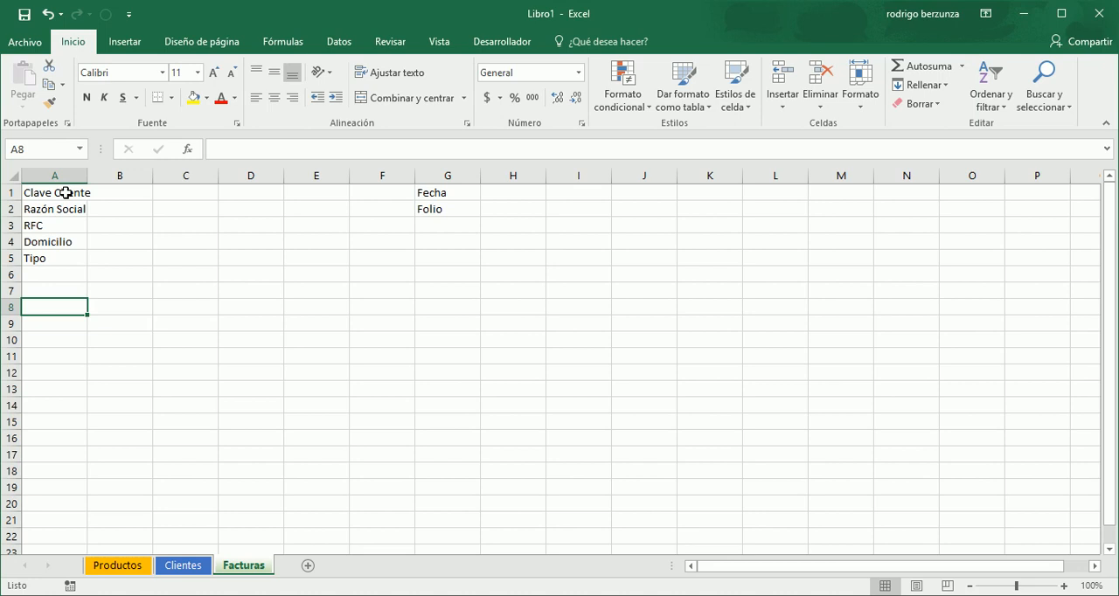
type("No")
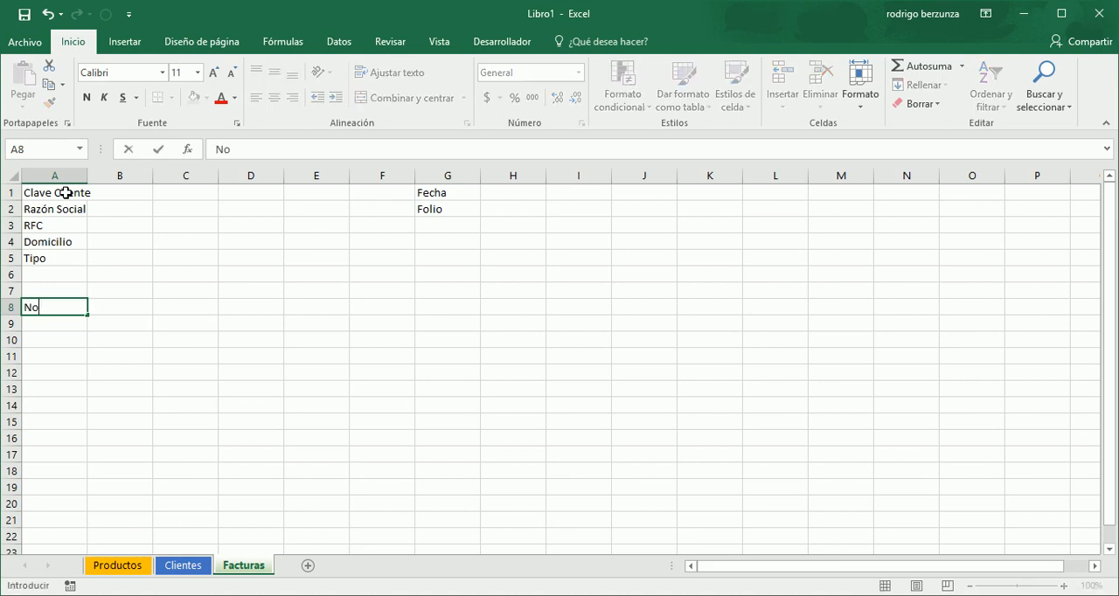
type(".")
key("Tab")
type("Cla")
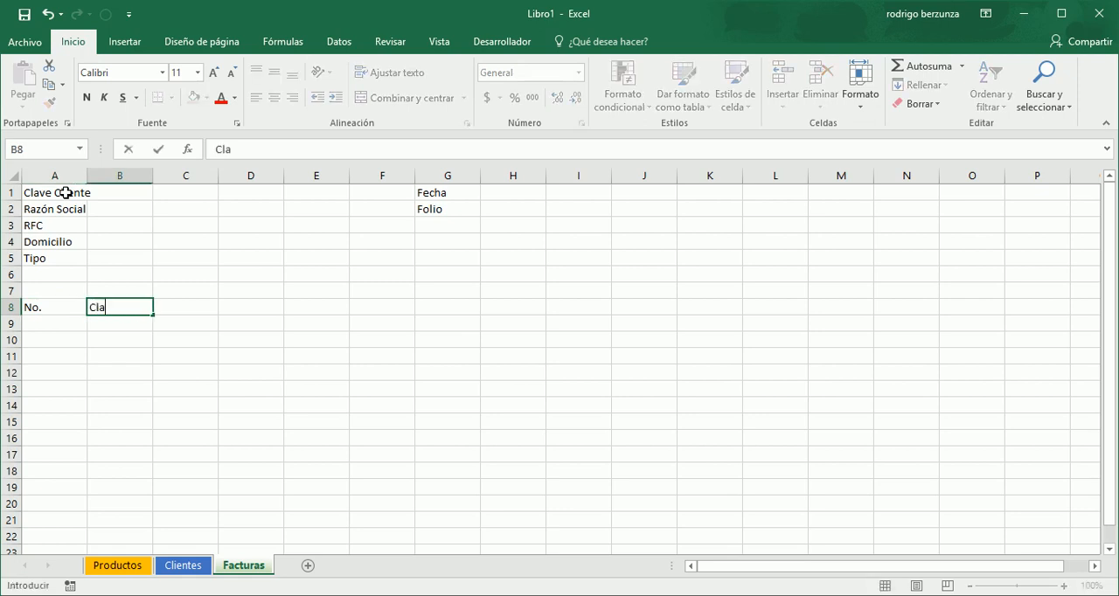
type("ve Artículo")
key("Tab")
- Complete the detail header row with Descripción, Precio Unitario, Cantidad and Importe in cells C8 to F8
type("Descrió")
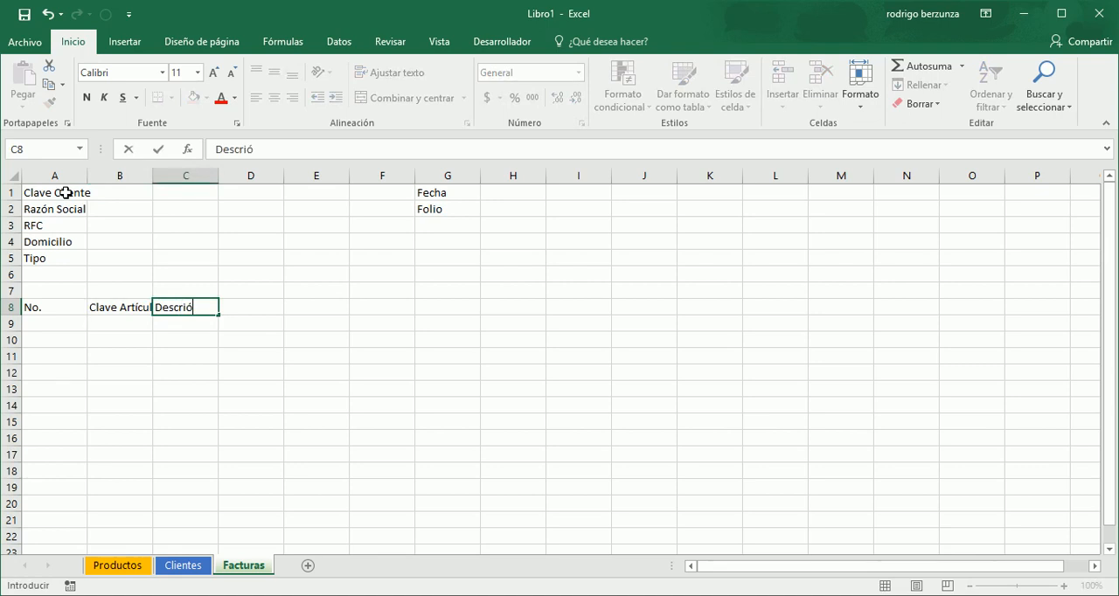
key("BackSpace")
type("pción")
key("Tab")
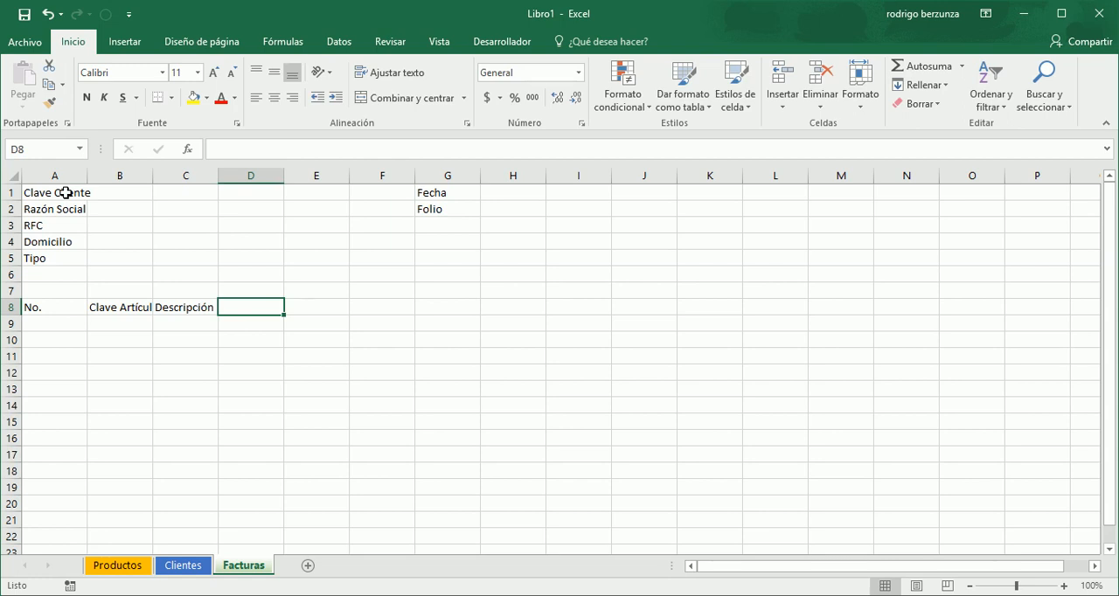
type("Precio Unitari")
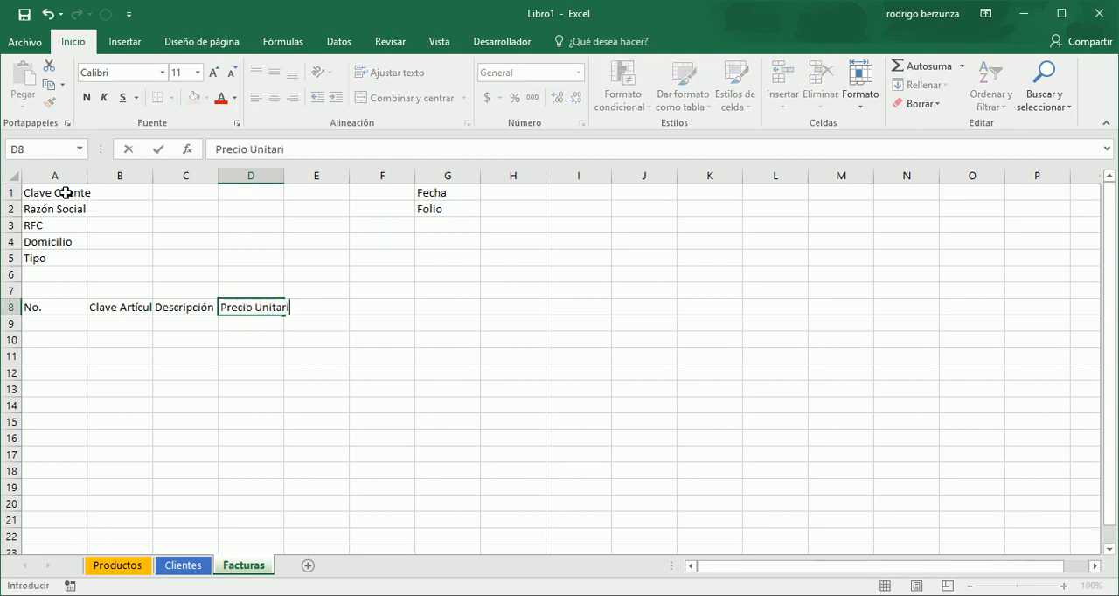
type("o")
key("Tab")
type("Cantidad")
key("Tab")
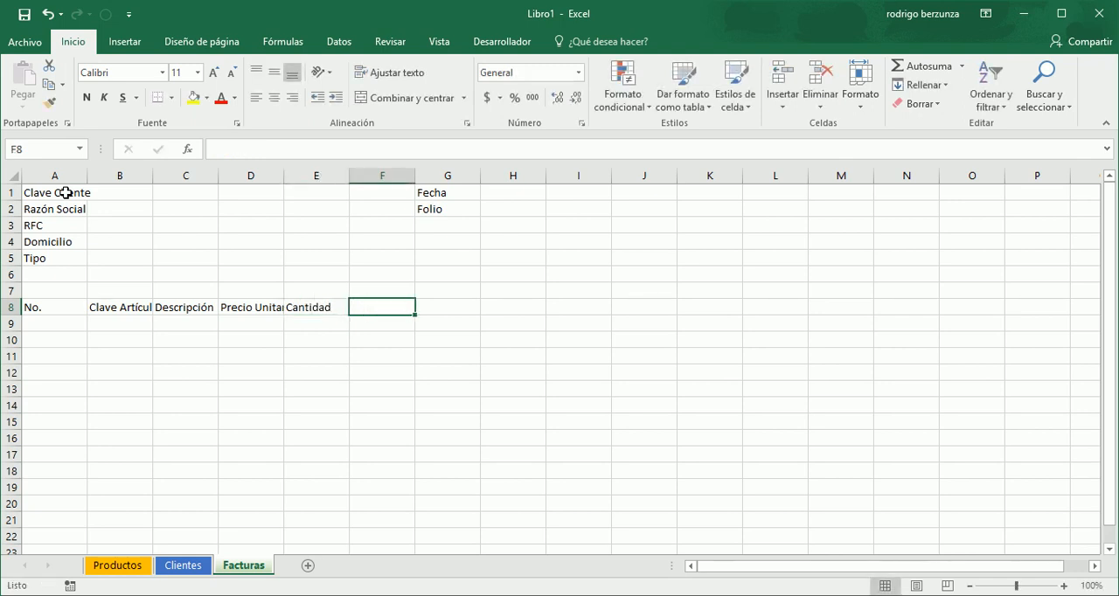
type("Importe")
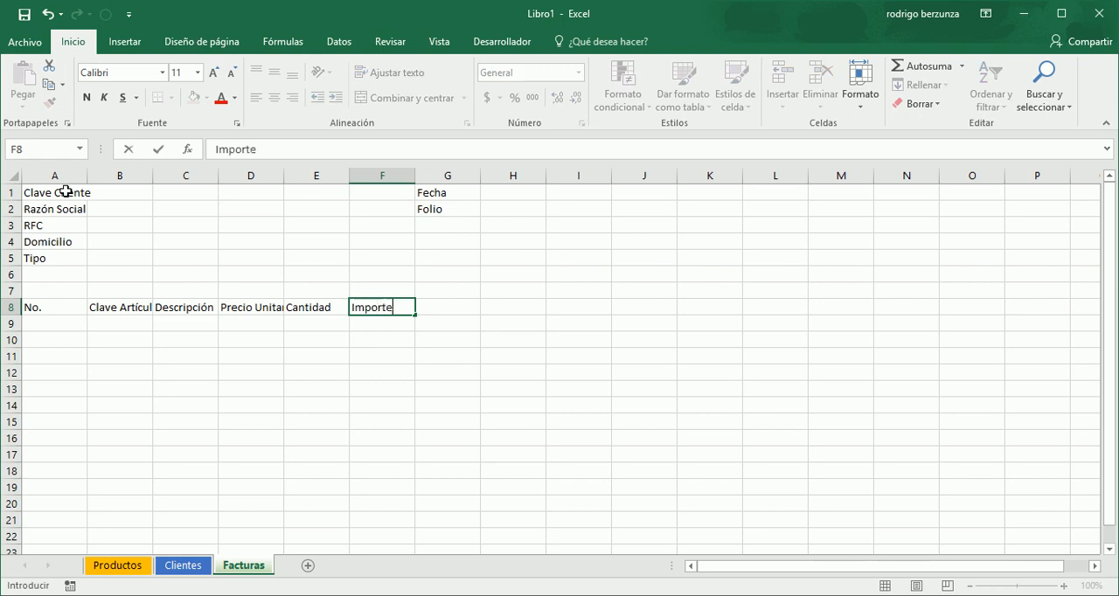
key("Return")
key("Down")
key("Down")
key("Down")
key("Down")
key("Down")
key("Down")
key("Down")
key("Down")
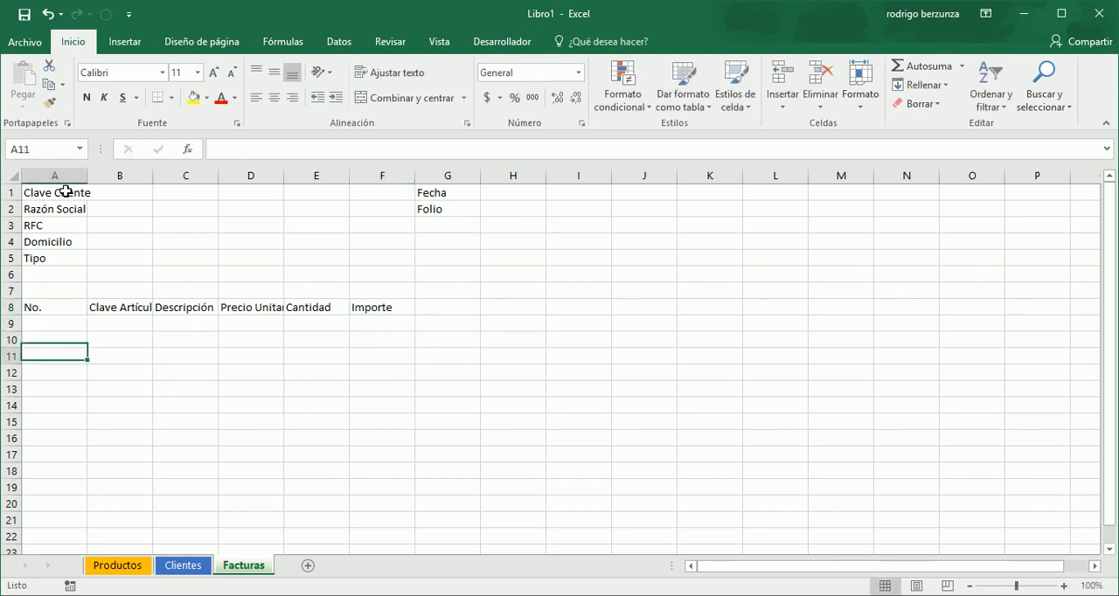
key("Down")
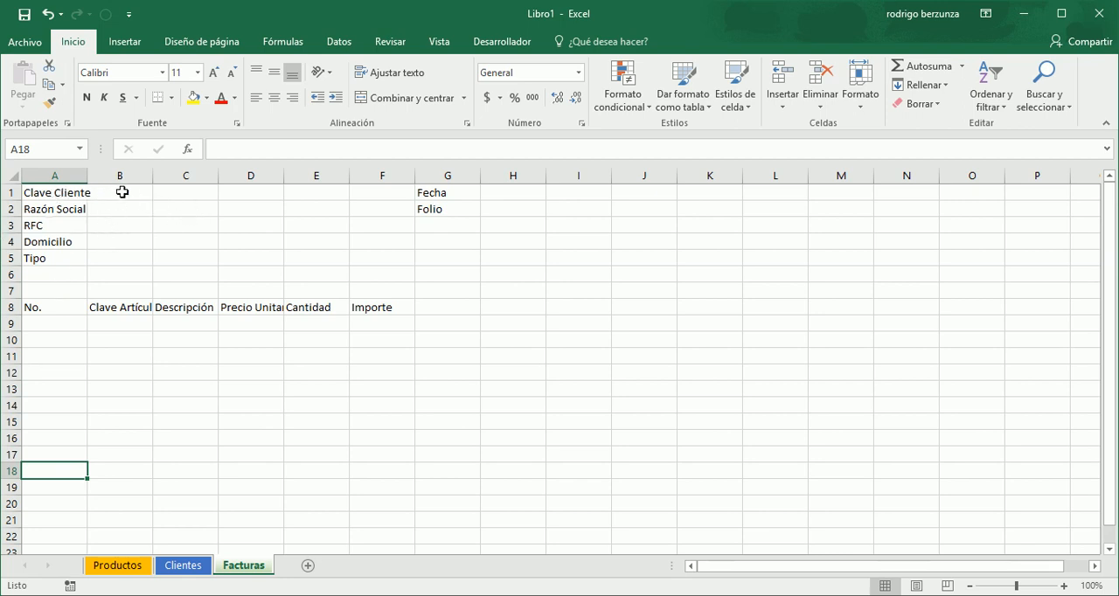
left_click_drag(123, 192, 288, 207)
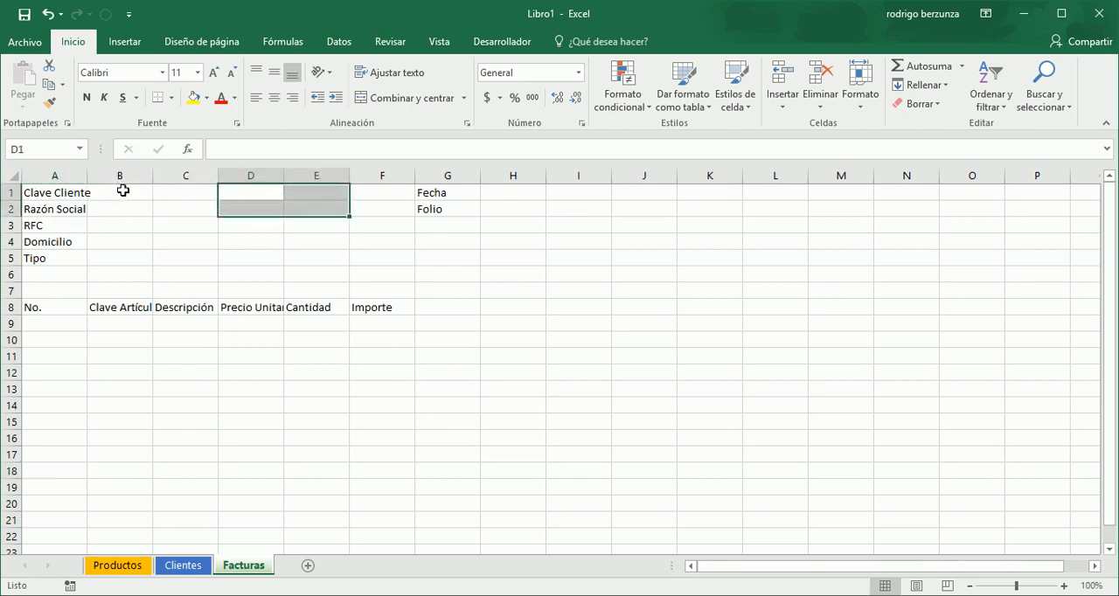
- Merge cells B1 to E1 across on the Facturas sheet, without centring, for the Clave Cliente value
left_click(123, 191)
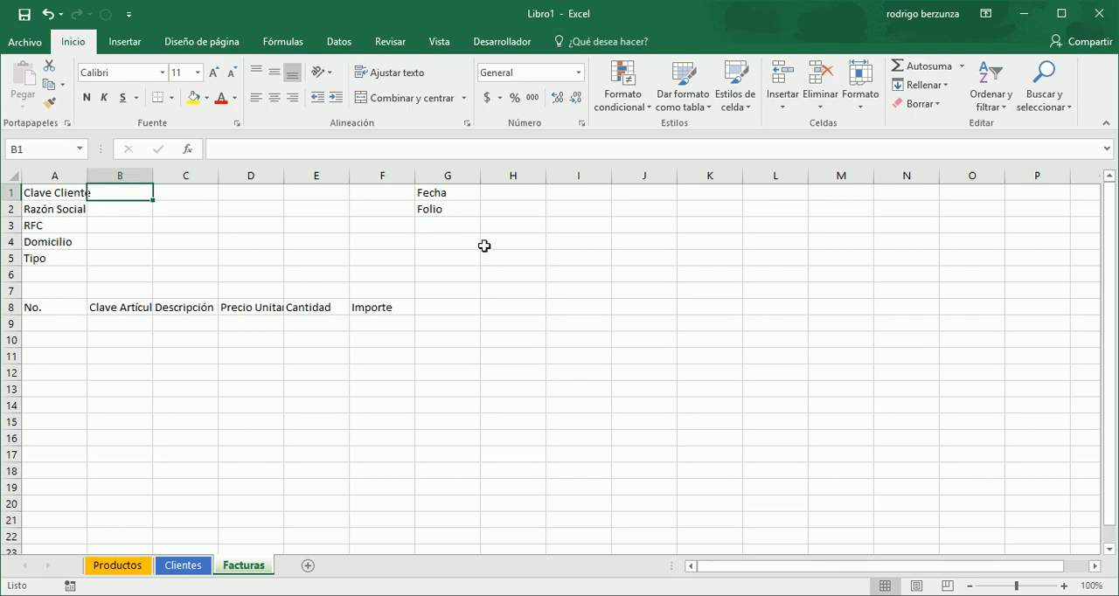
key("shift+Right")
key("shift+Right")
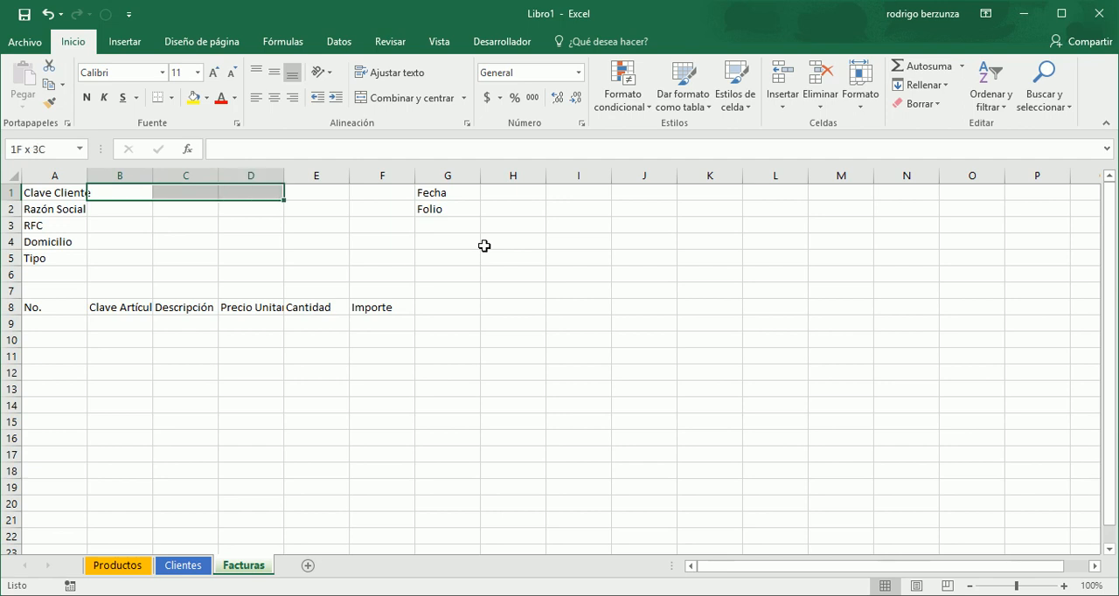
key("shift+Right")
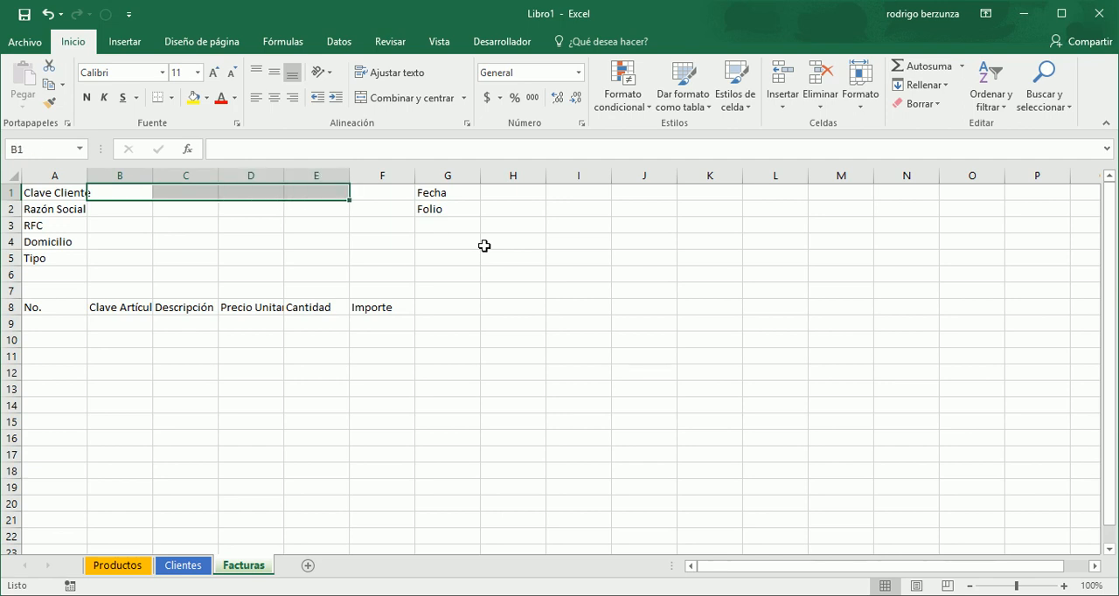
left_click(464, 99)
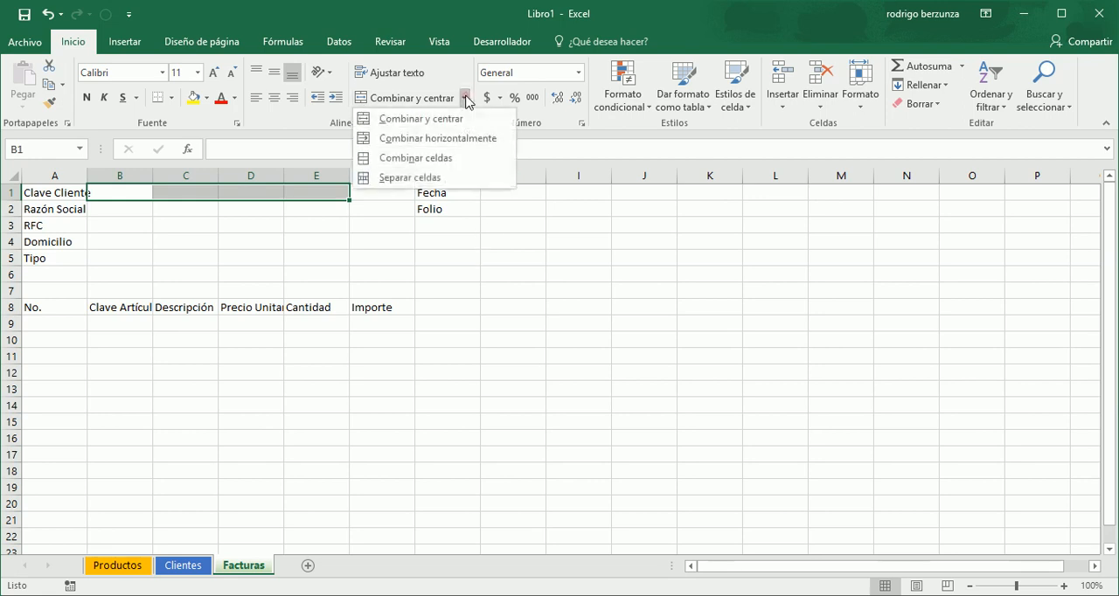
left_click(436, 140)
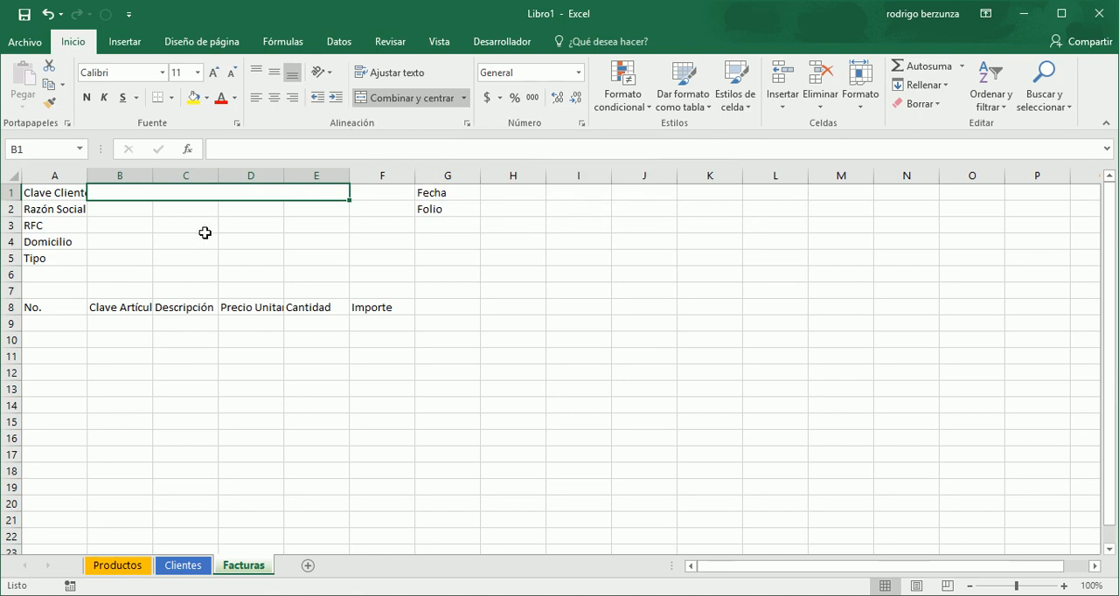
- Copy the merged B1:E1 cell onto rows 2 to 5 beside the remaining client labels
key("ctrl+c")
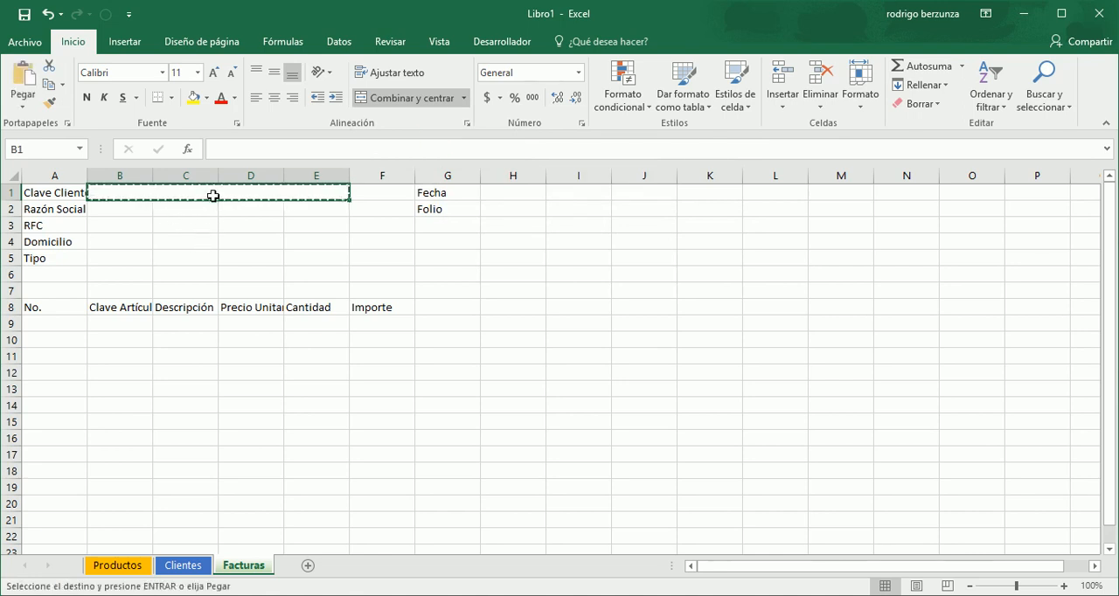
left_click_drag(139, 213, 130, 259)
key("ctrl+v")
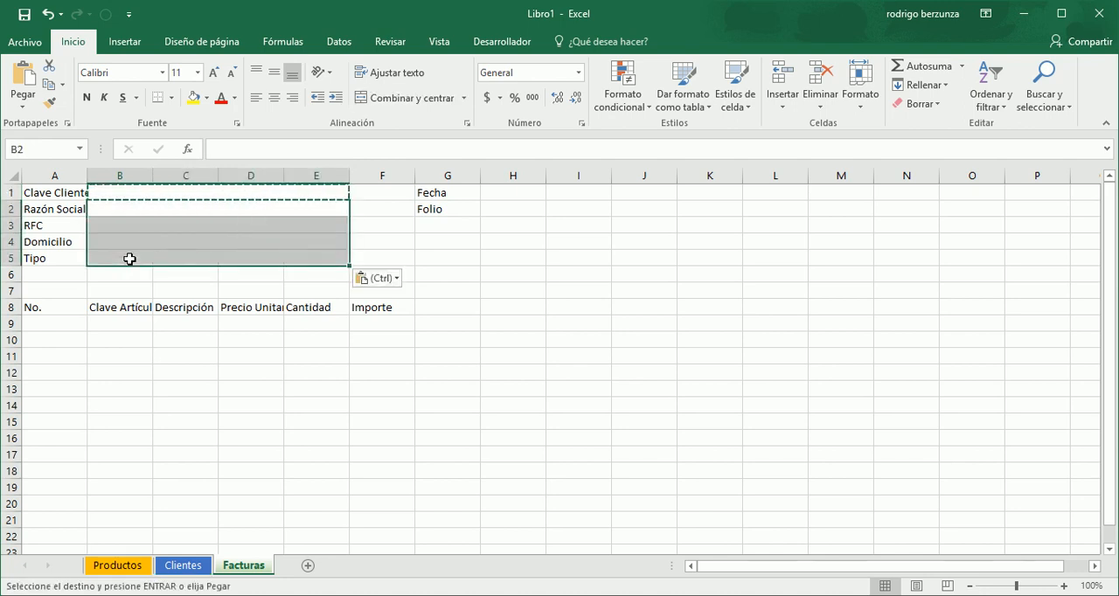
key("Down")
key("Up")
key("Up")
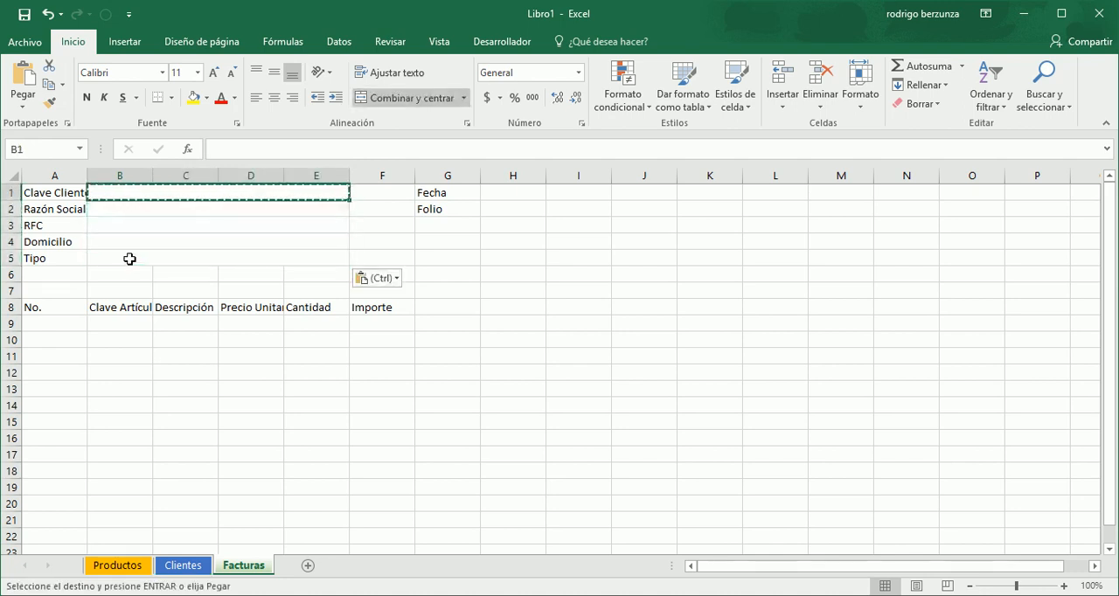
key("Escape")
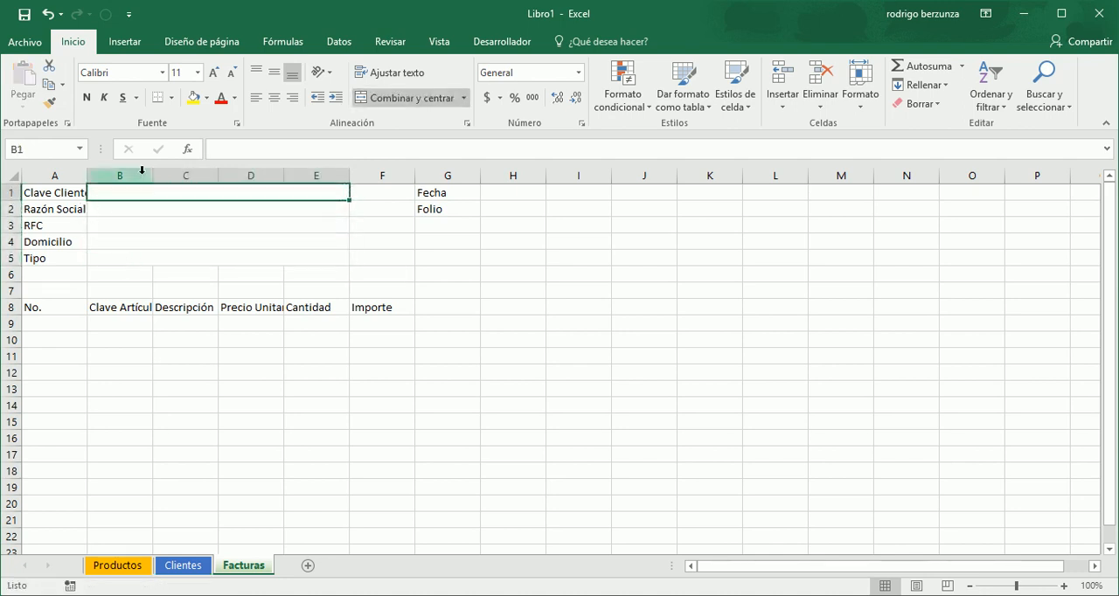
- Set the border line colour to standard green and draw a border line beneath the merged B2:E2 cell
left_click(172, 98)
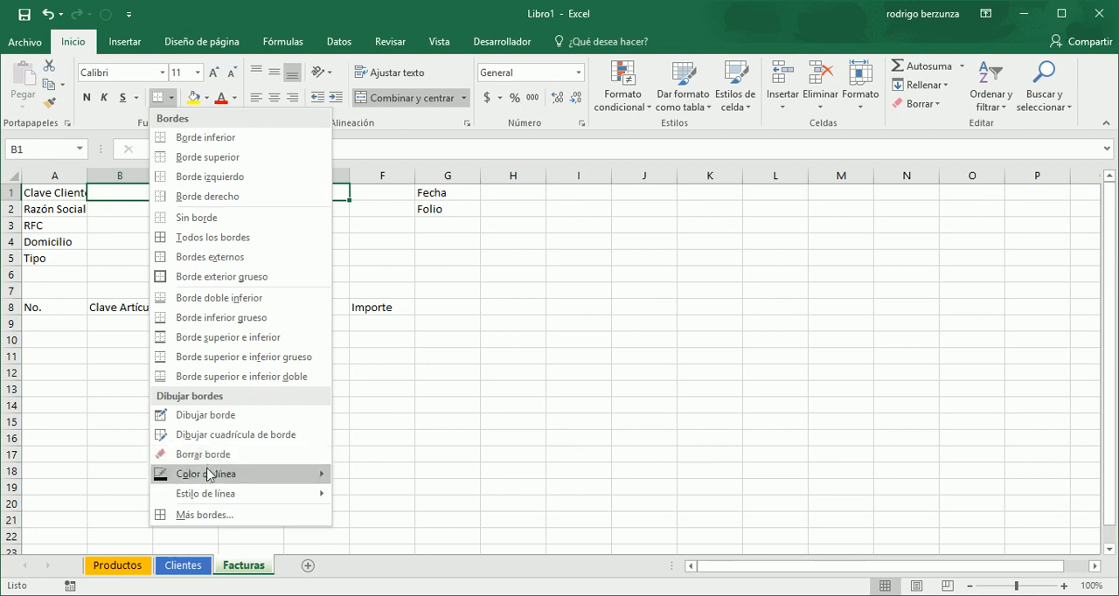
mouse_move(214, 474)
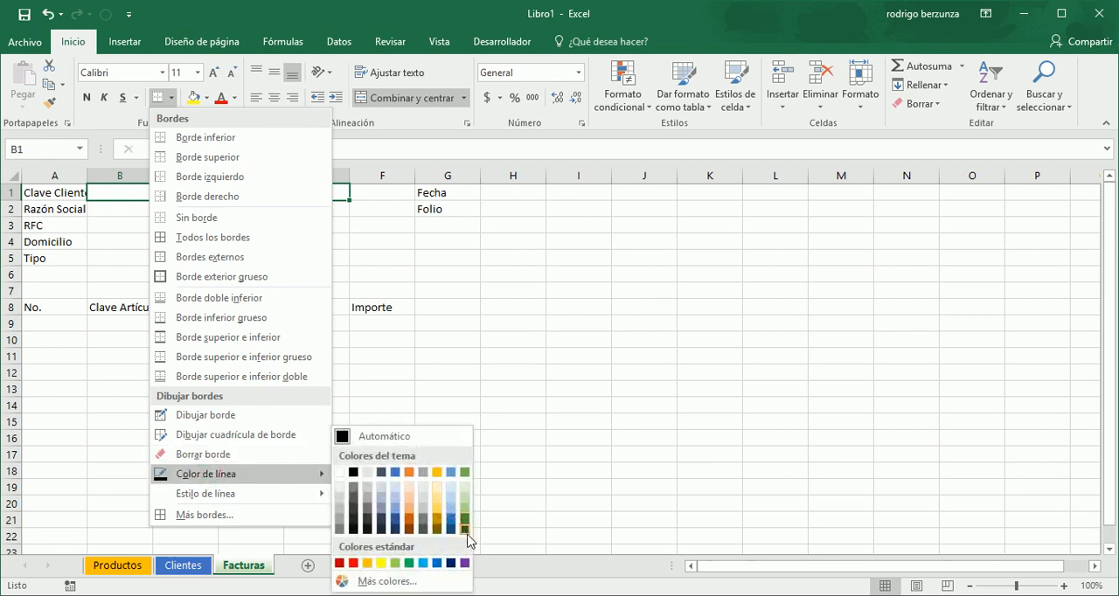
left_click(409, 563)
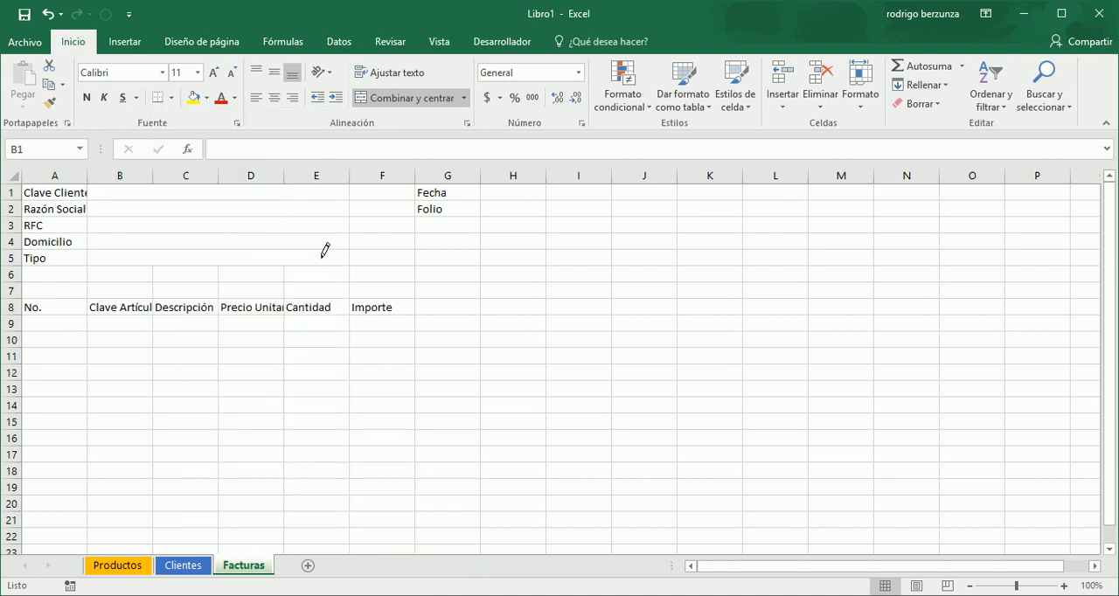
left_click(281, 215)
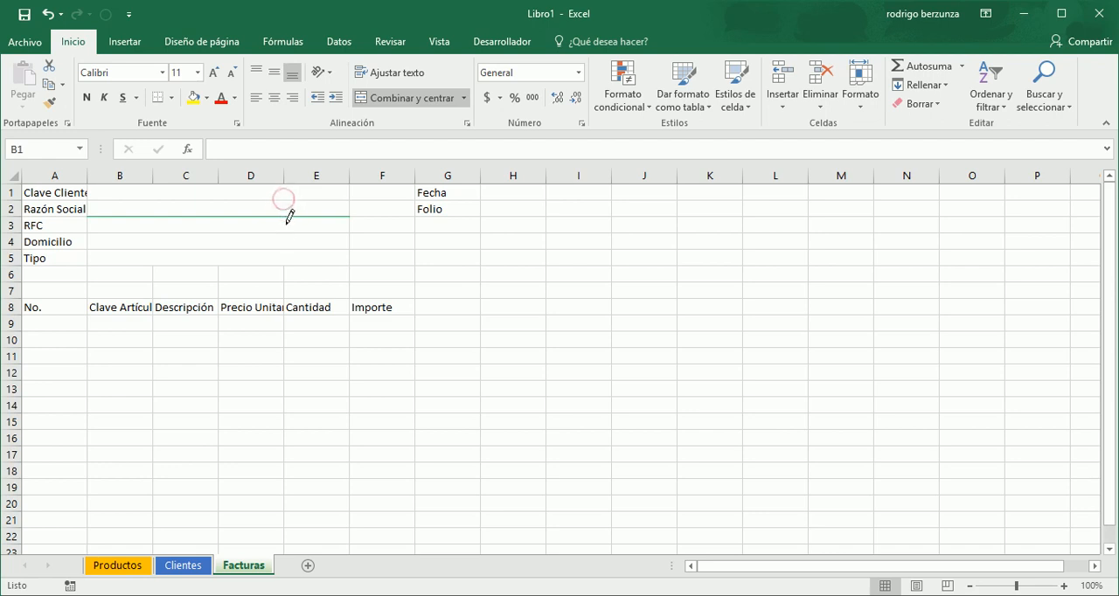
key("Escape")
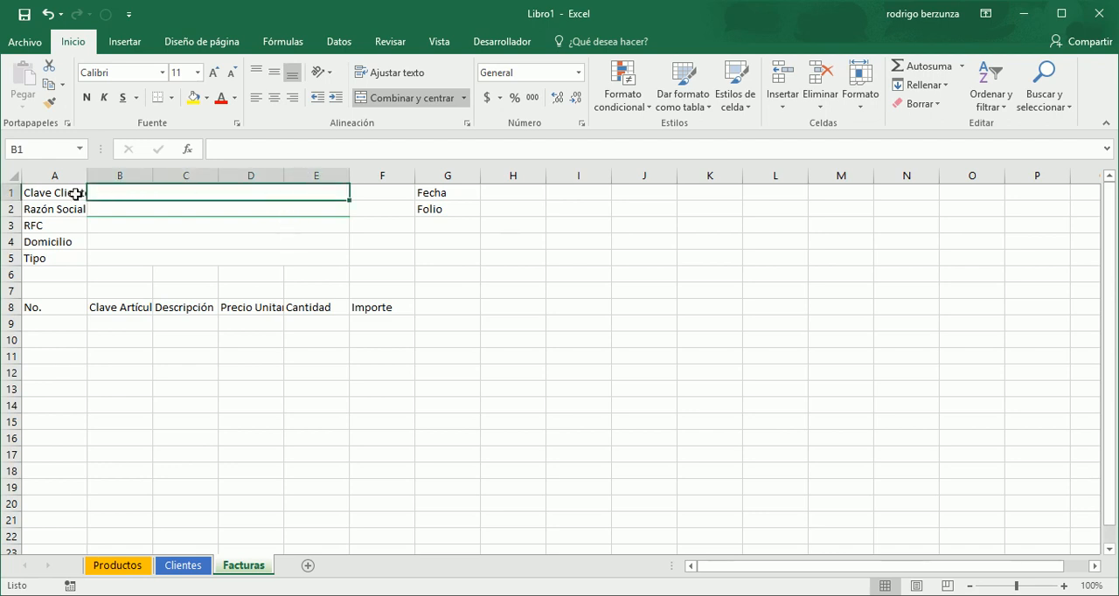
- Apply all borders to the client data block A1:E5
left_click_drag(70, 194, 176, 258)
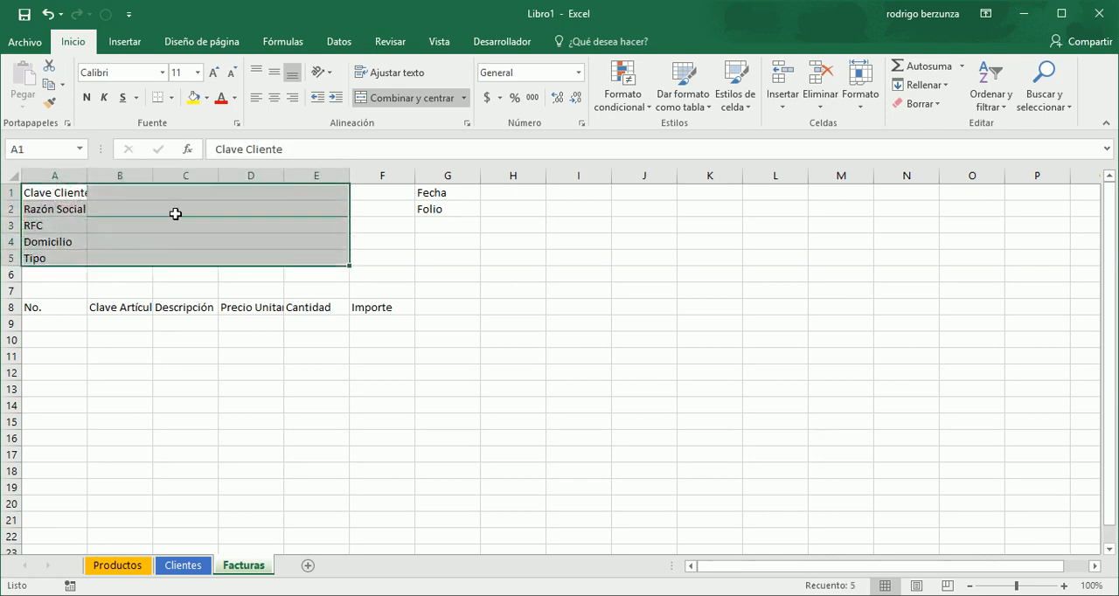
left_click(172, 97)
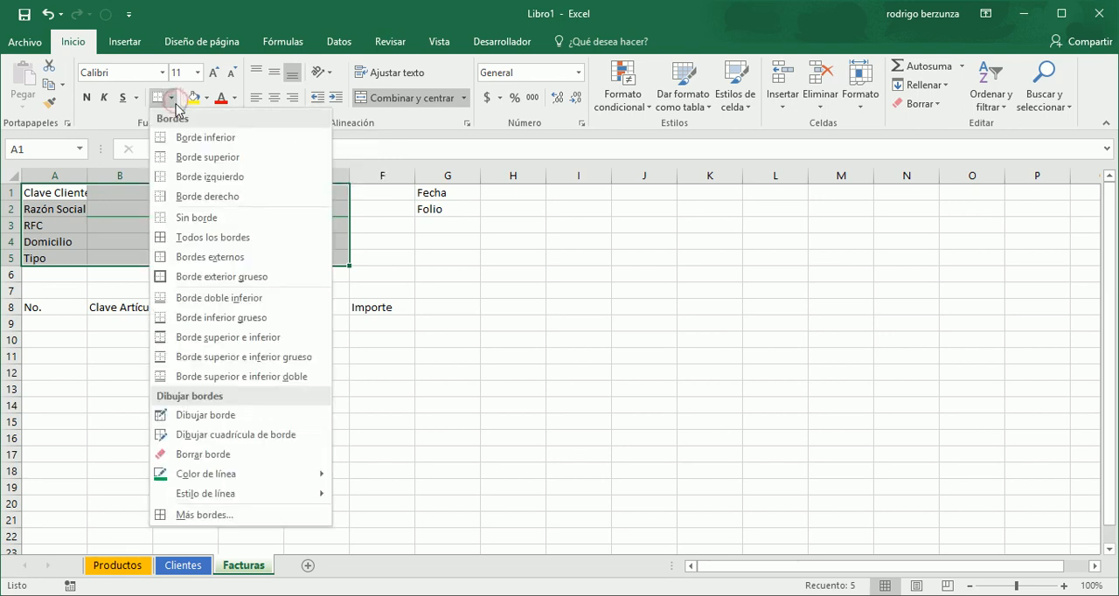
left_click(191, 240)
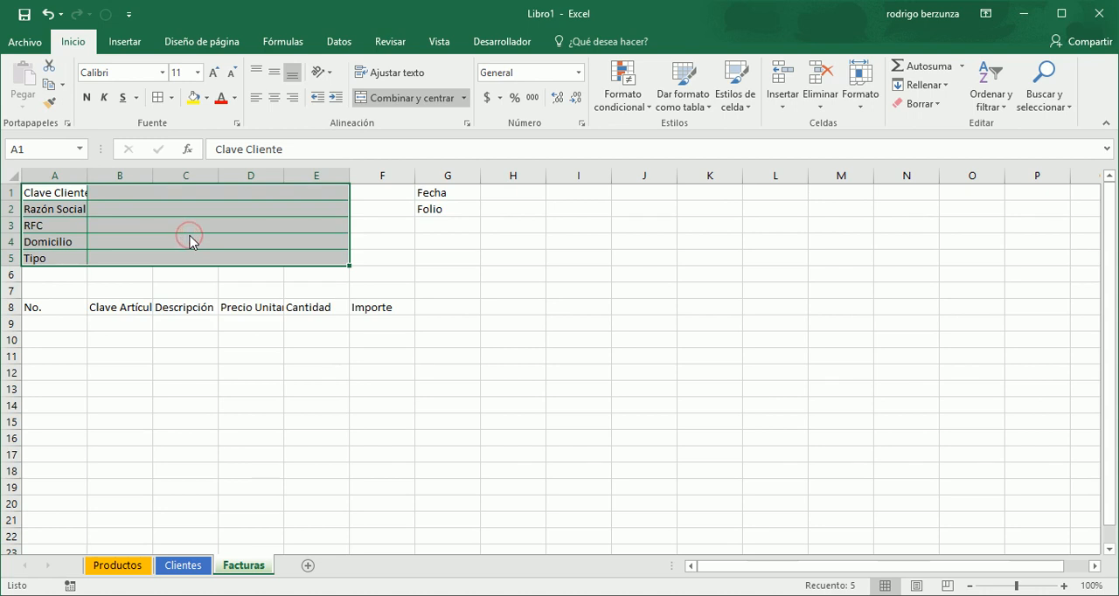
left_click(188, 245)
- Widen column A to fit its labels and apply all borders to the invoice detail range A8:F19
left_click_drag(87, 176, 94, 176)
left_click_drag(55, 310, 366, 484)
left_click_drag(366, 485, 366, 486)
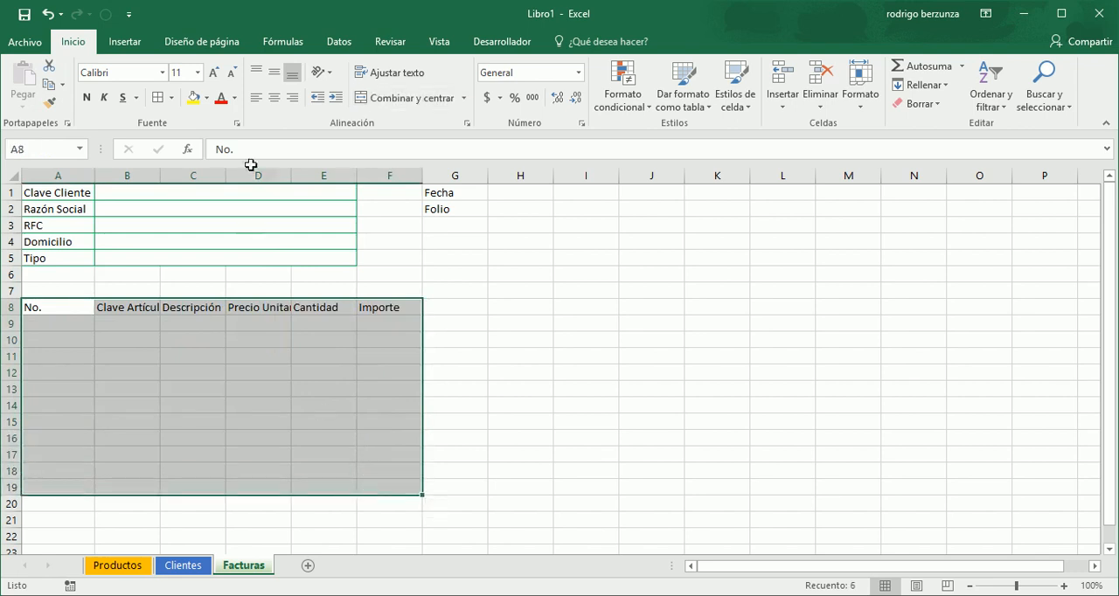
left_click(158, 102)
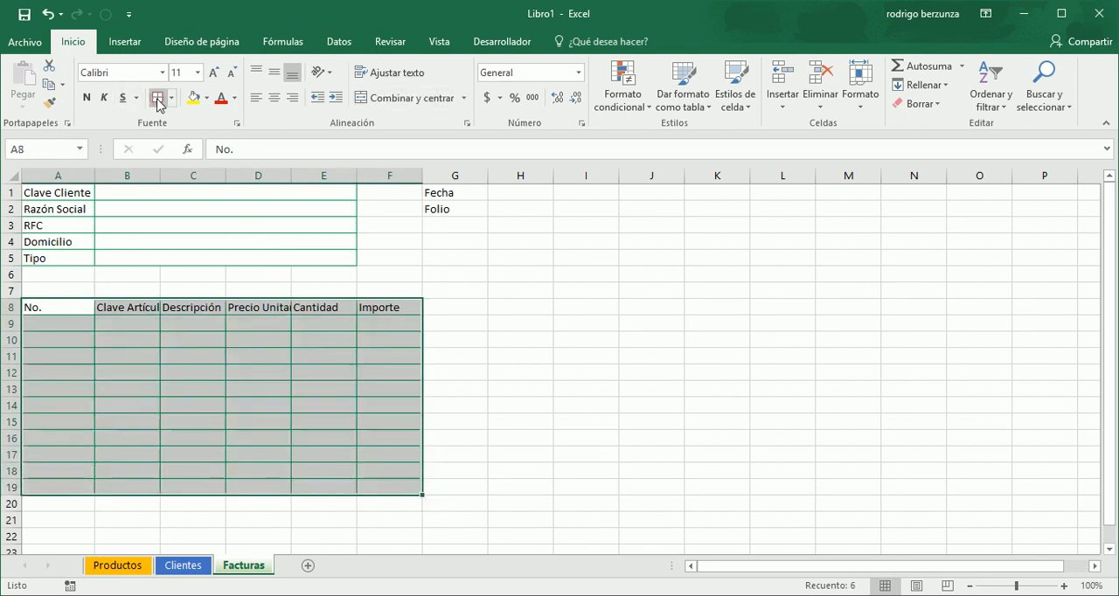
- Apply all borders to the Fecha and Folio block in cells G1:H2
left_click(460, 192)
left_click_drag(460, 192, 516, 211)
left_click(512, 207)
double_click(517, 211)
mouse_move(455, 195)
left_mouse_down()
mouse_move(510, 204)
mouse_move(474, 193)
left_mouse_up()
left_click(495, 205)
left_click(496, 207)
left_click(510, 206)
left_click(474, 193)
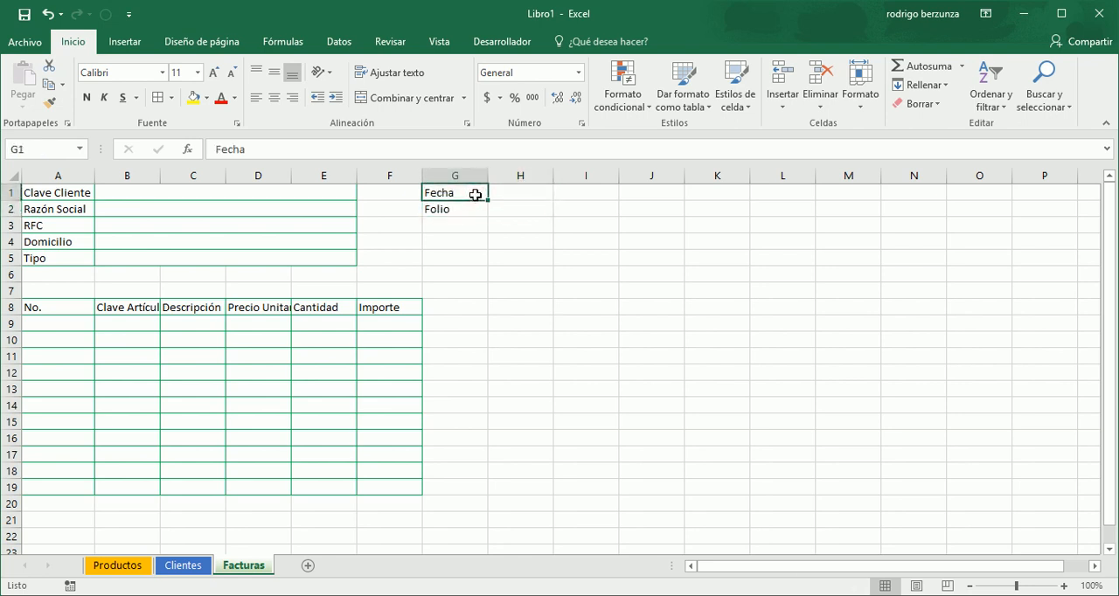
key("shift+Down")
key("shift+Right")
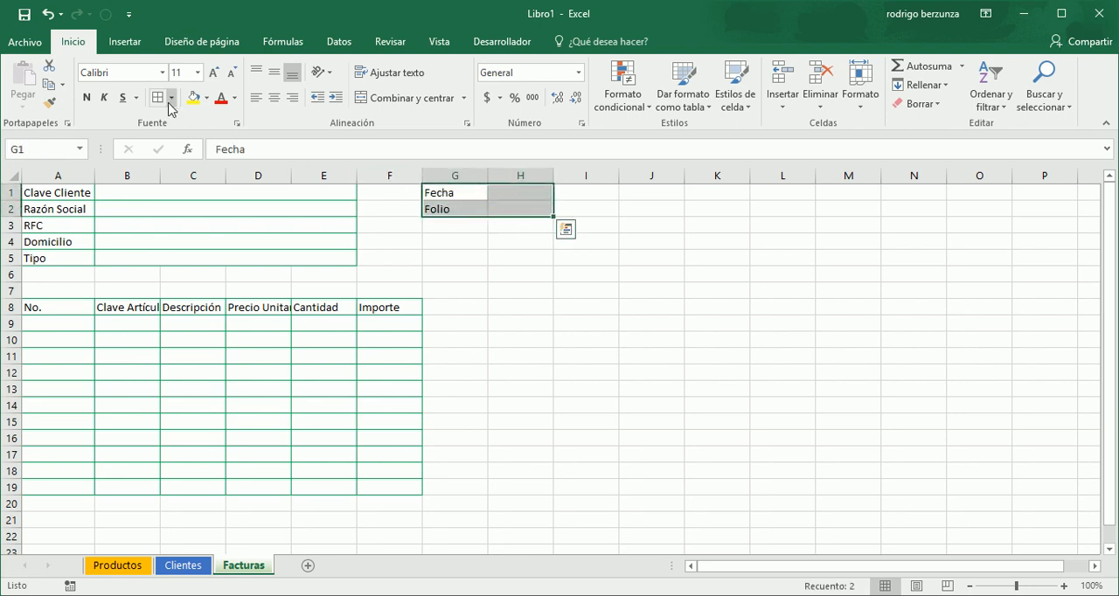
left_click(201, 233)
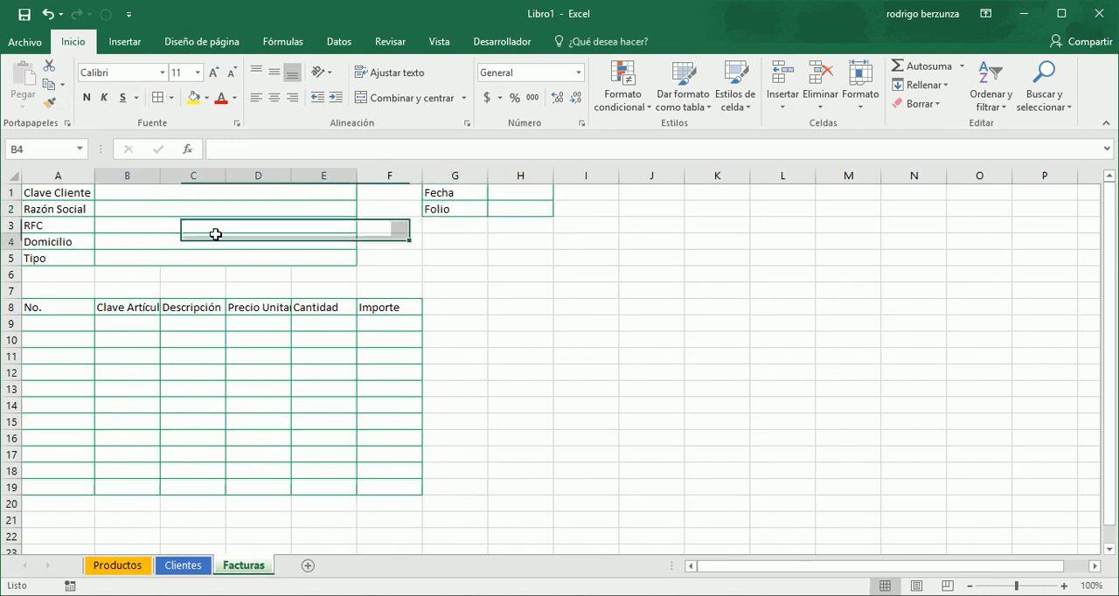
- Enter the label Subtotal in cell E20, directly below the invoice detail table
key("Down")
key("Left")
key("Down")
key("Down")
key("Down")
key("Down")
key("Down")
key("Down")
key("Down")
key("Down")
key("Down")
key("Down")
key("Down")
key("Down")
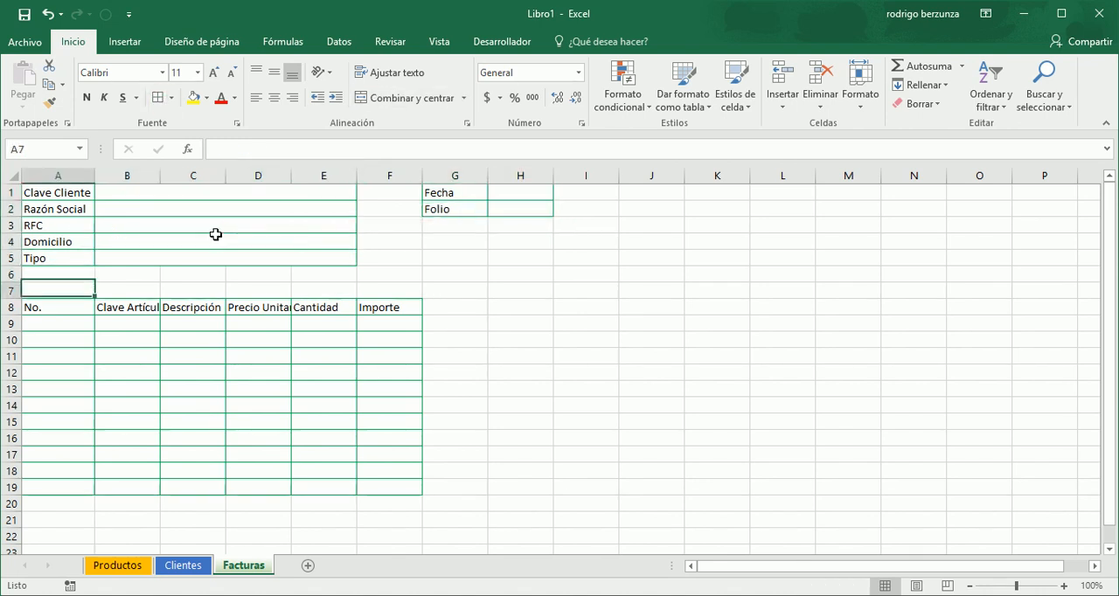
key("Down")
key("Down")
key("Down")
key("Down")
key("Down")
key("Down")
key("Down")
key("Down")
key("Down")
key("Down")
key("Down")
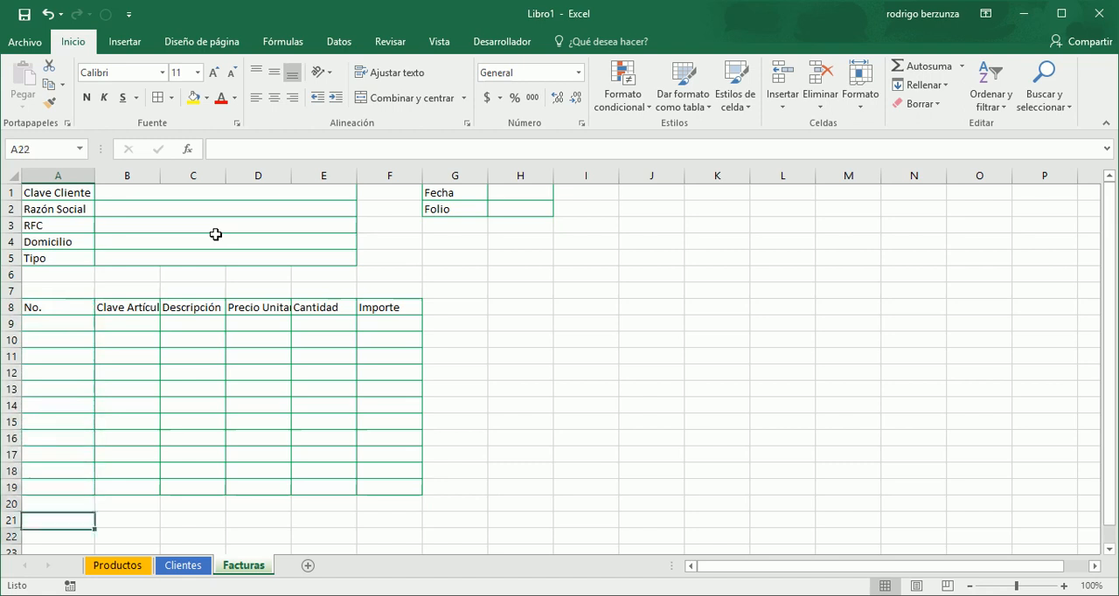
key("Up")
key("Up")
key("Up")
key("Up")
key("Up")
key("Up")
key("Up")
key("Right")
key("Right")
key("Right")
key("Right")
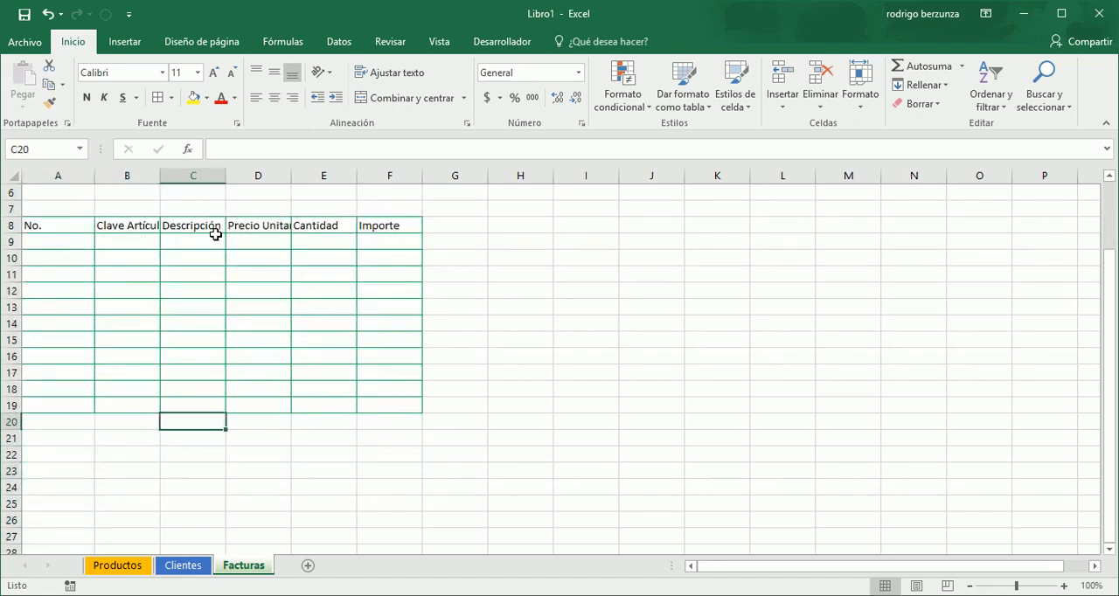
type("Subtotal")
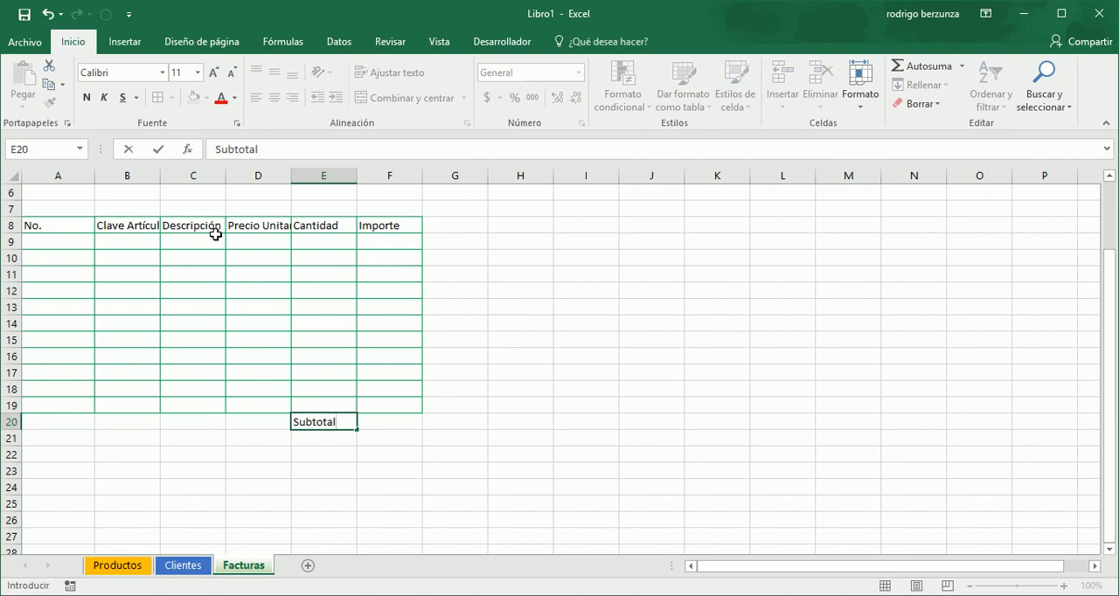
key("Tab")
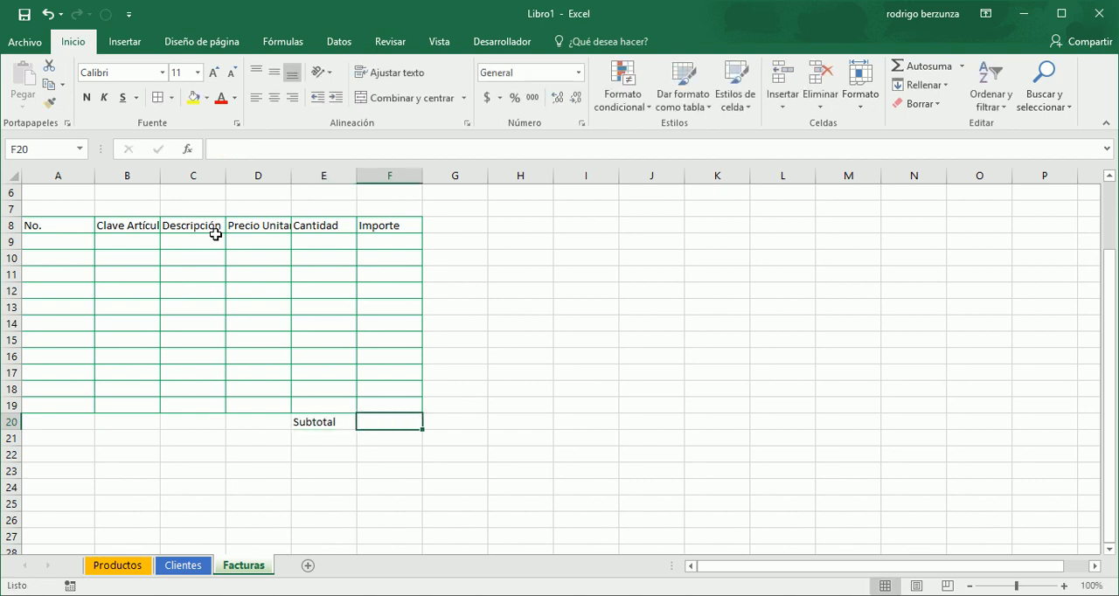
- Enter the label % Descto x Monto in cell E21, below Subtotal
key("Left")
key("Down")
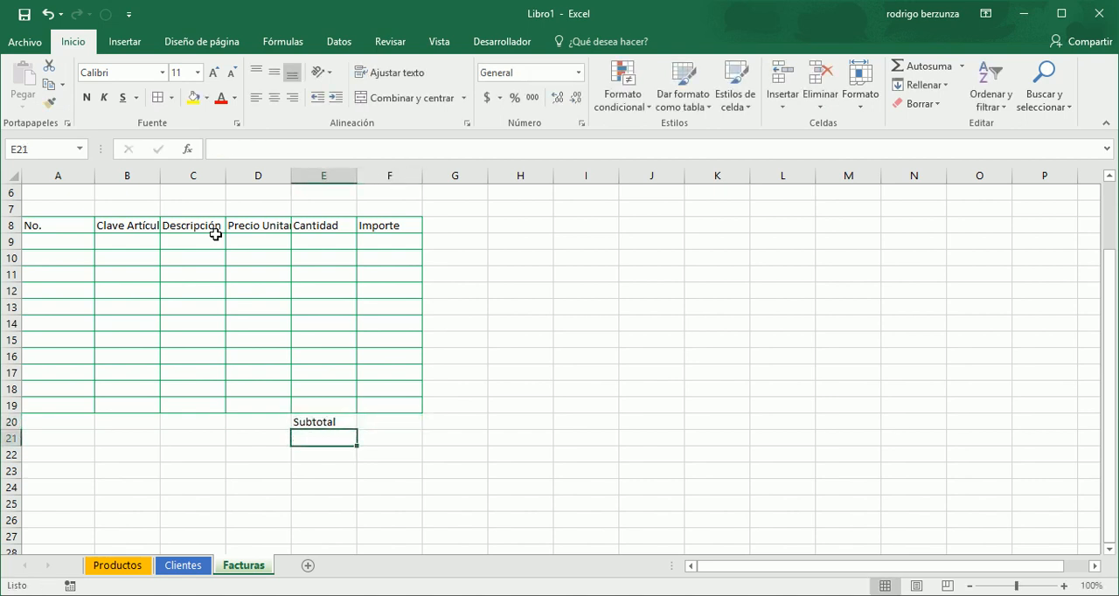
type("Mo")
key("BackSpace")
key("BackSpace")
type("%")
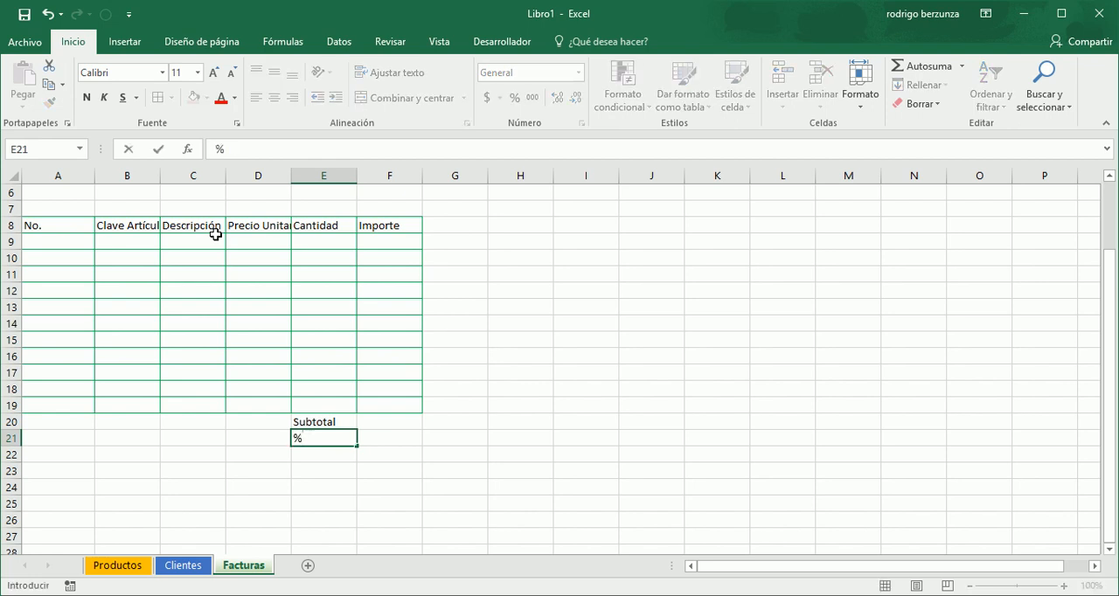
type(" Descto x Monto")
key("Return")
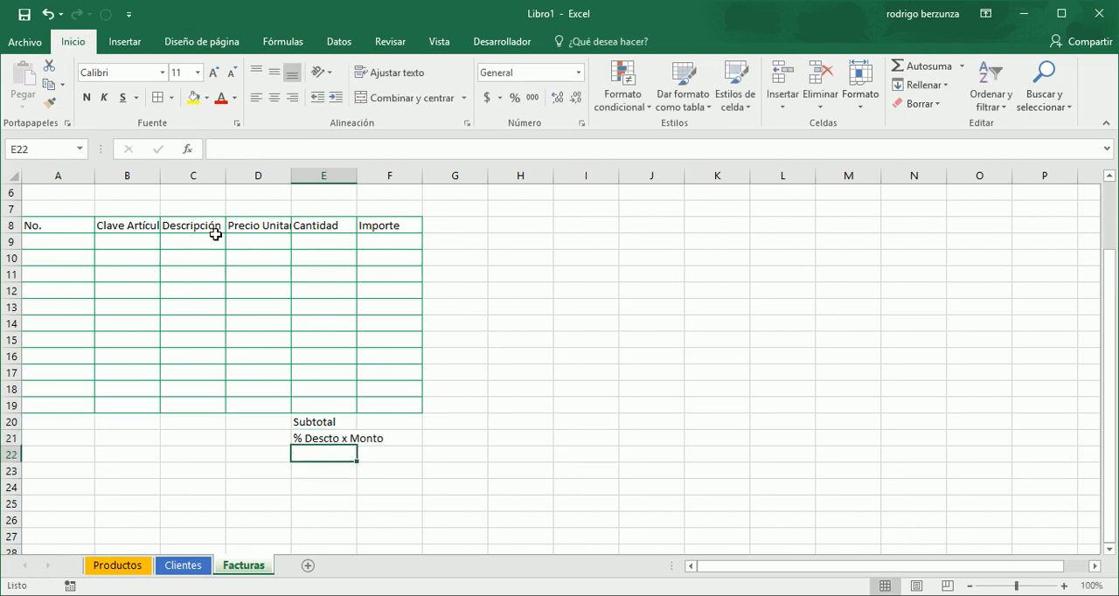
- Enter the label Descto x Monto in cell E22
type("Descto ")
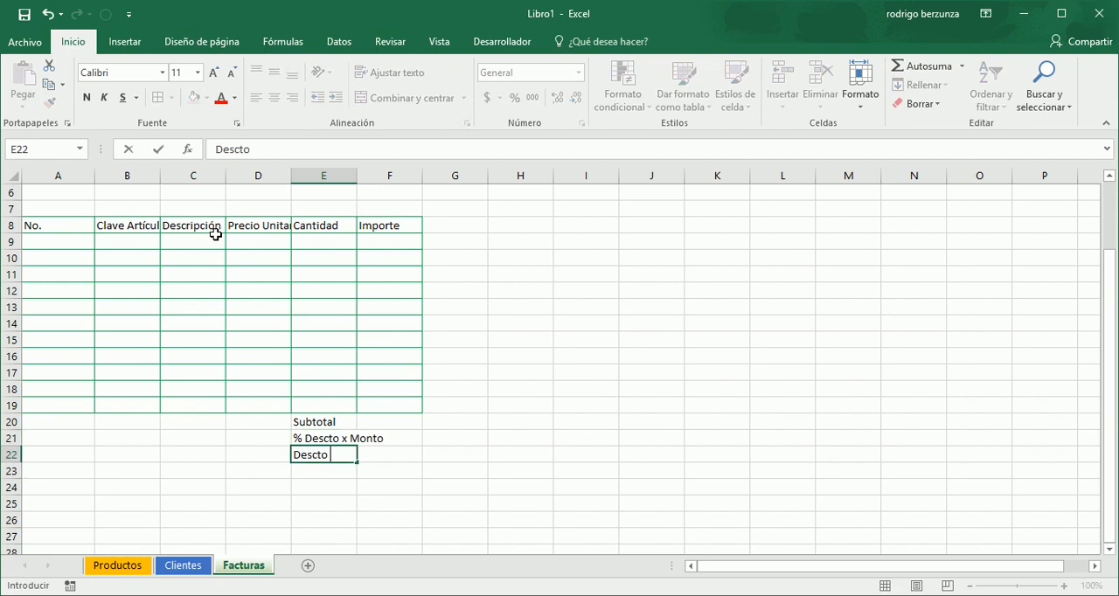
type("x Monto")
key("Return")
key("Up")
key("Up")
key("Up")
key("Right")
key("Left")
key("Right")
key("Left")
key("Right")
key("Down")
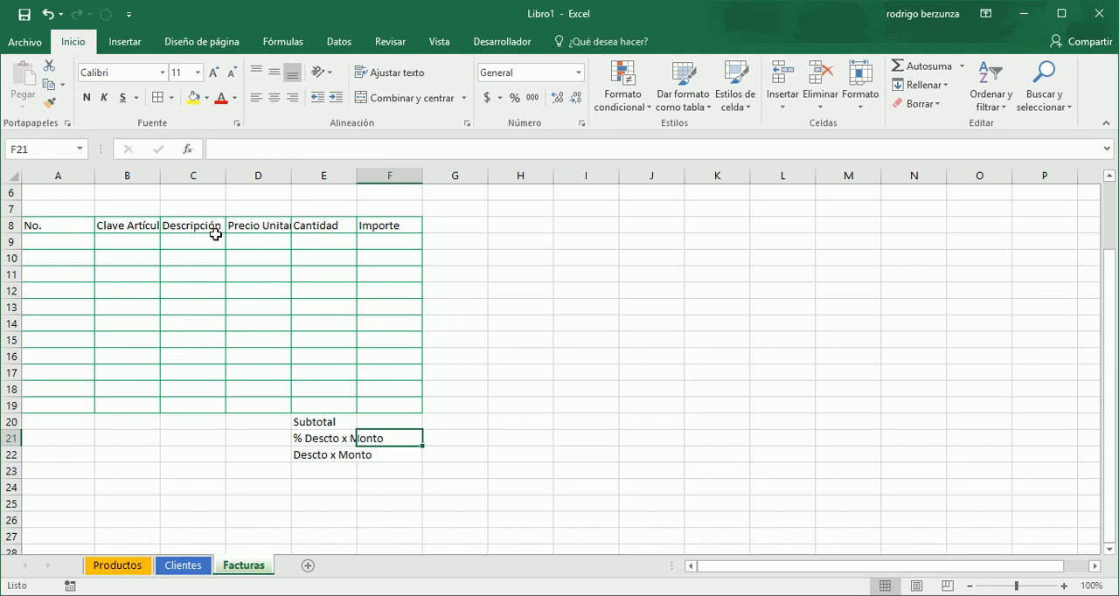
- Enter the label % Descto x Tipo in cell E23, below Descto x Monto
key("Down")
key("Left")
key("Down")
type("% ")
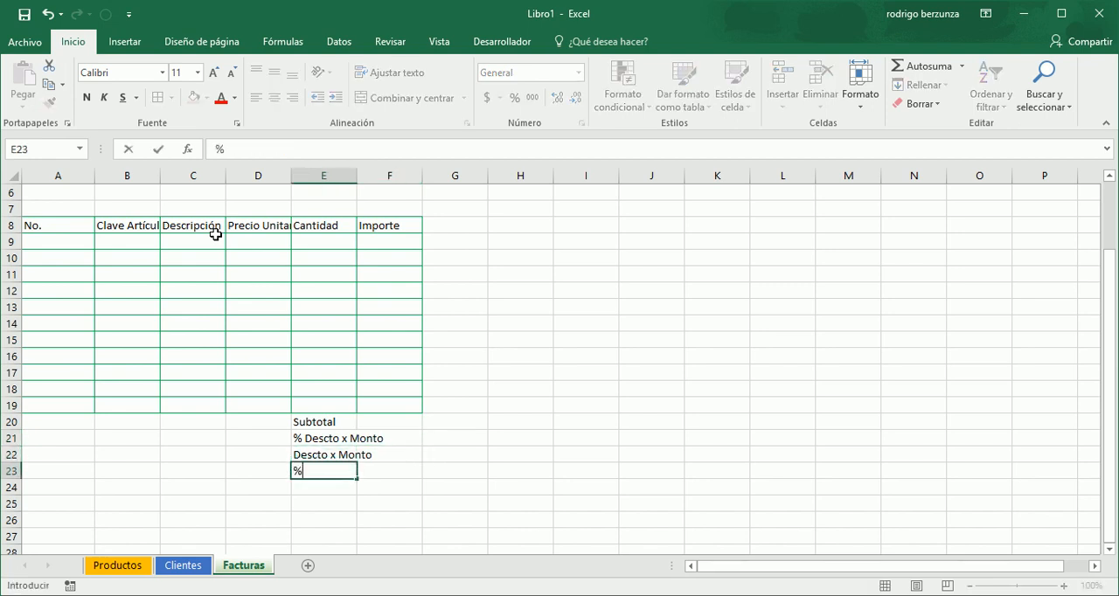
type("Descrto")
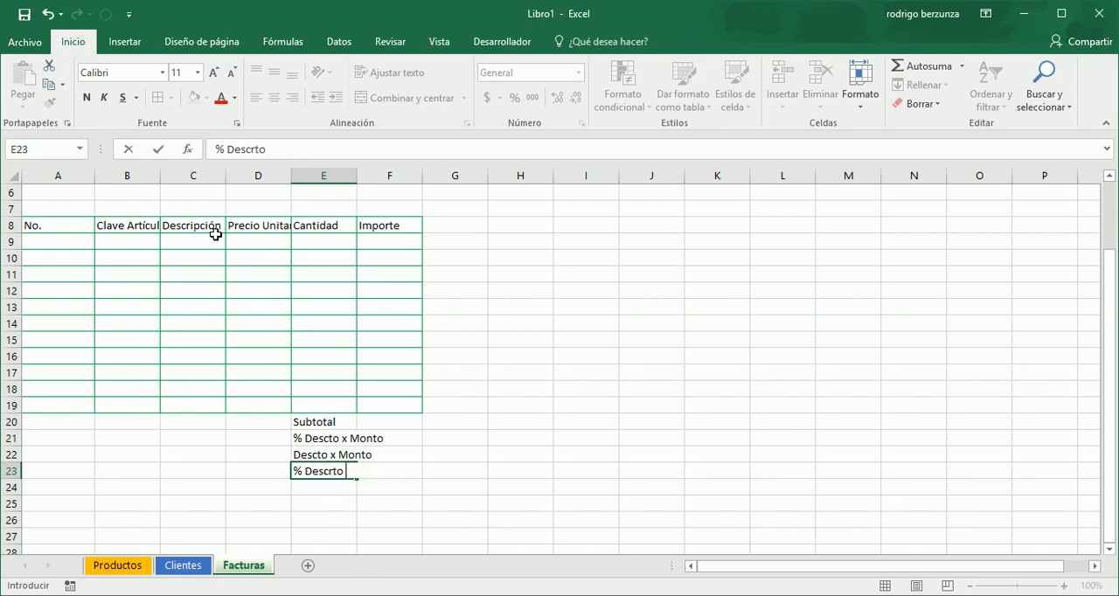
key("BackSpace")
key("BackSpace")
key("BackSpace")
type("to")
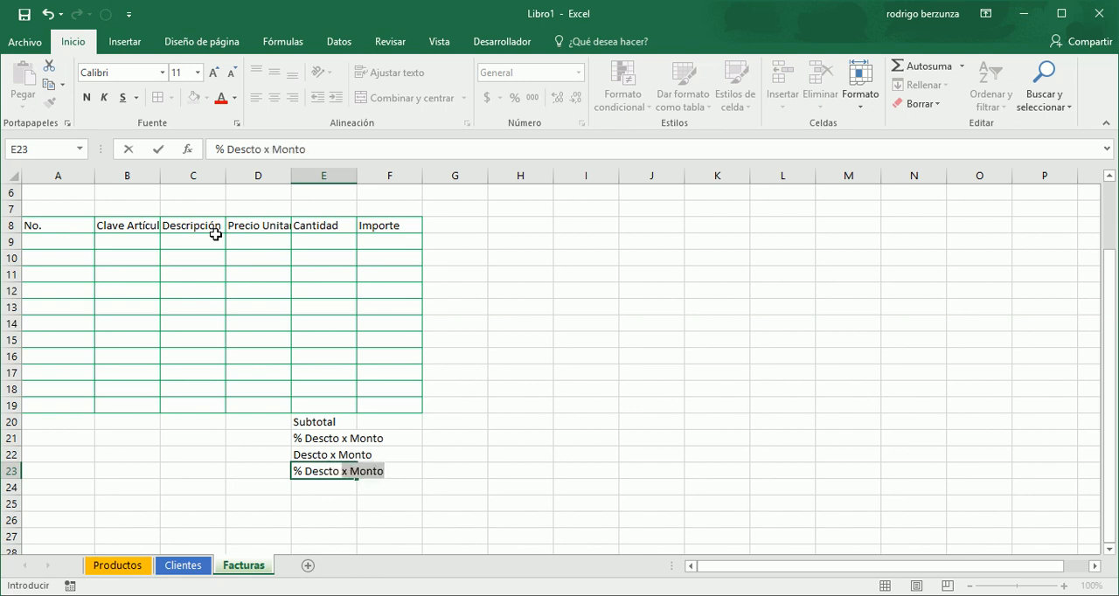
type(" x Ti")
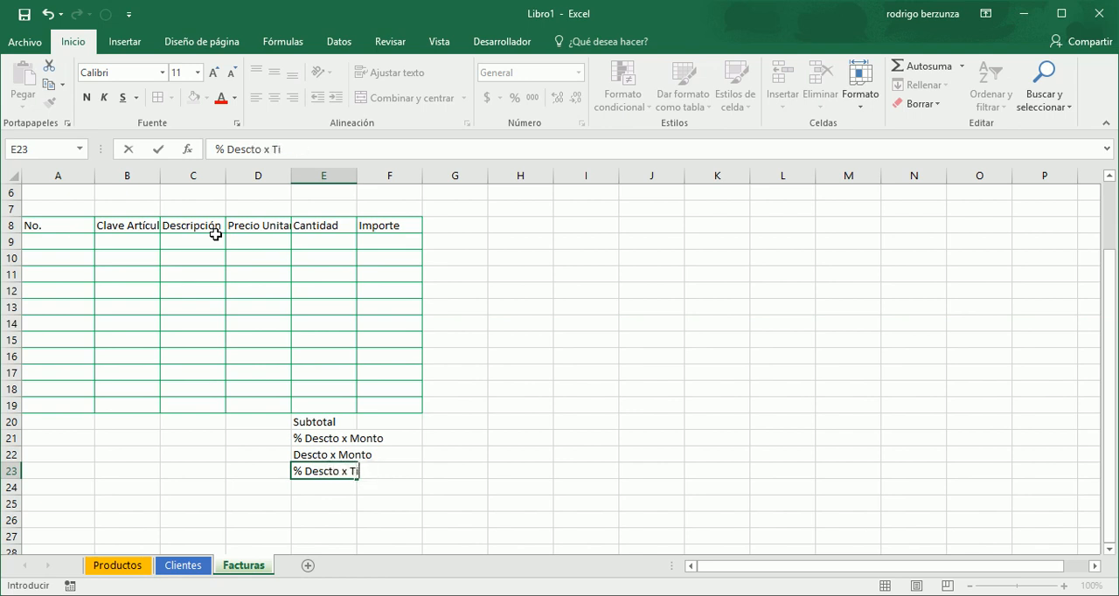
type("opo")
key("Return")
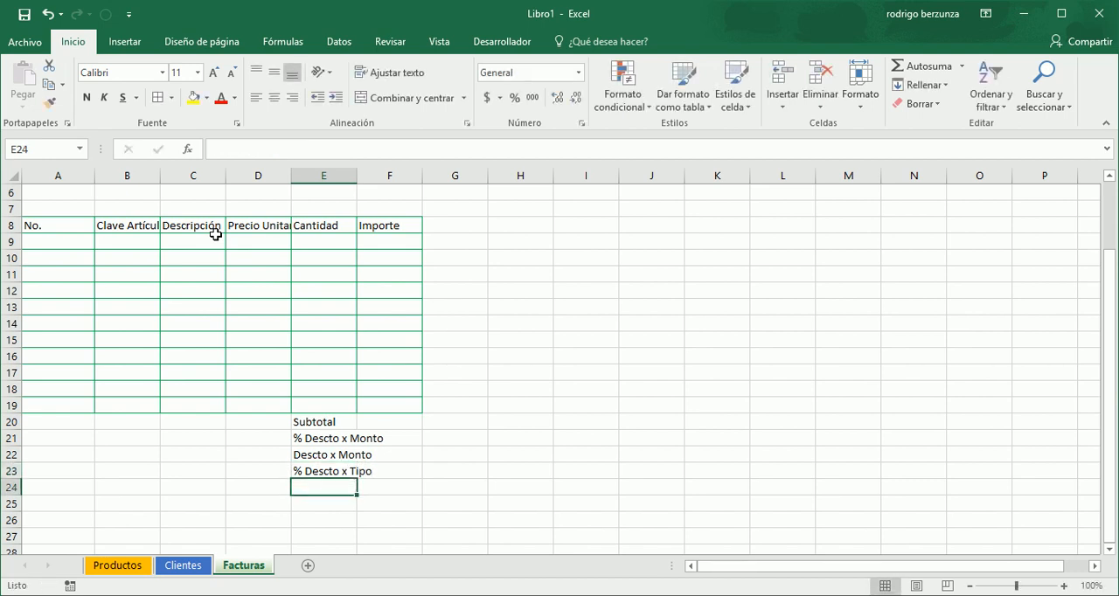
- Enter the label Descto x Tipo in cell E24
type("Descto ")
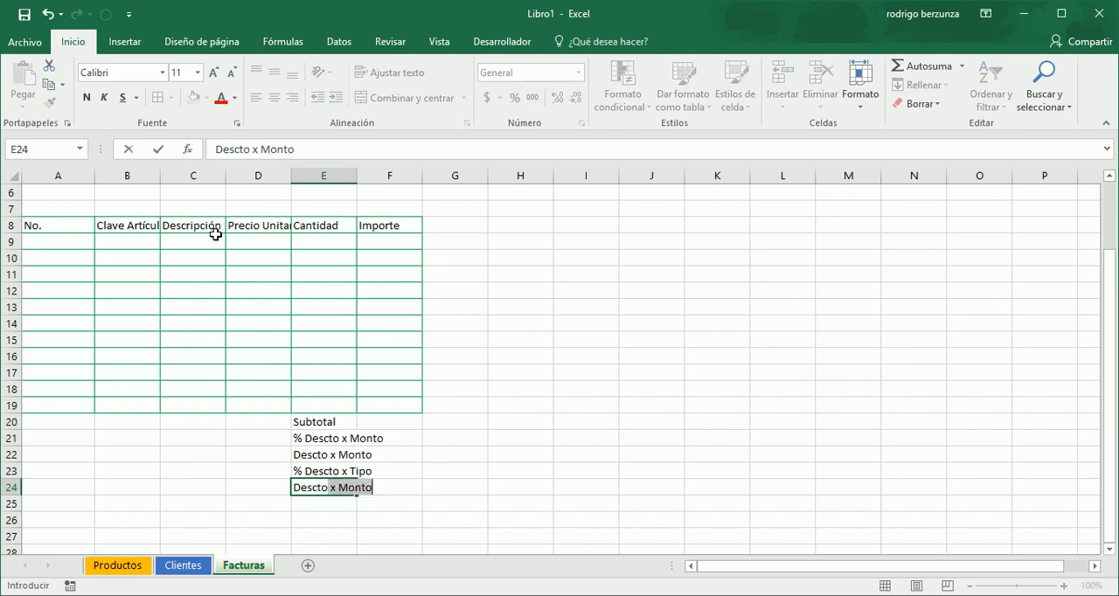
type("x Tipo")
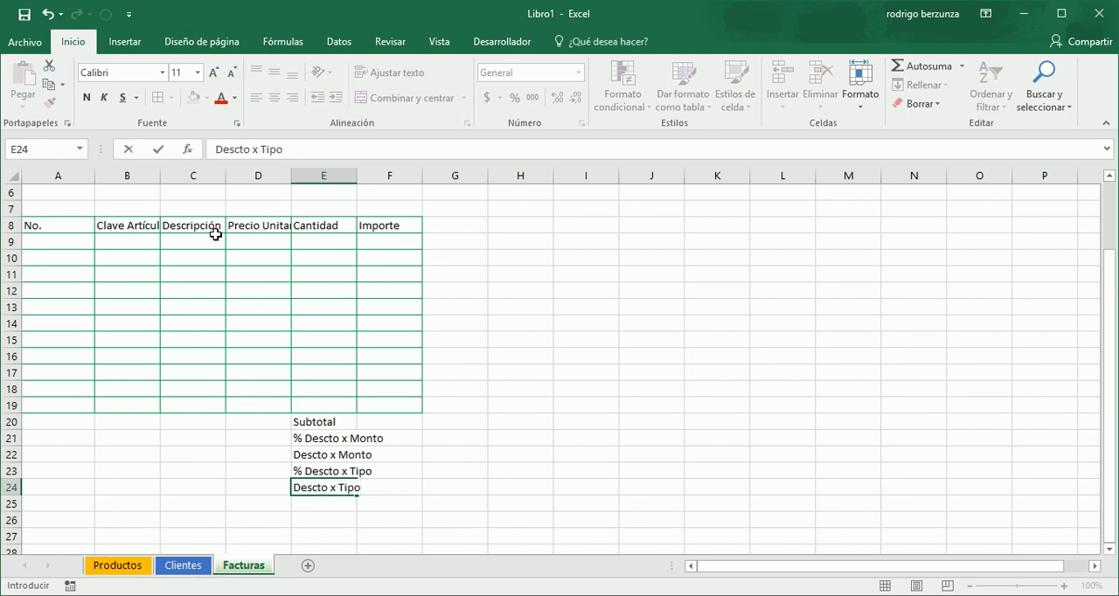
key("Return")
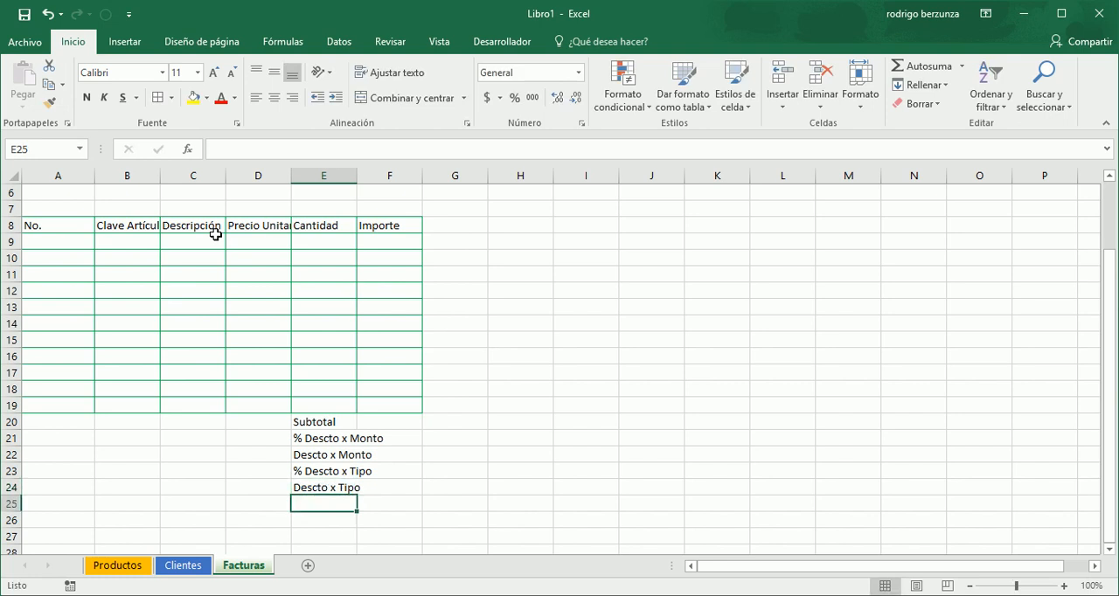
- Enter the label Subtotal c/desctos in cell E25
type("Subtotal ")
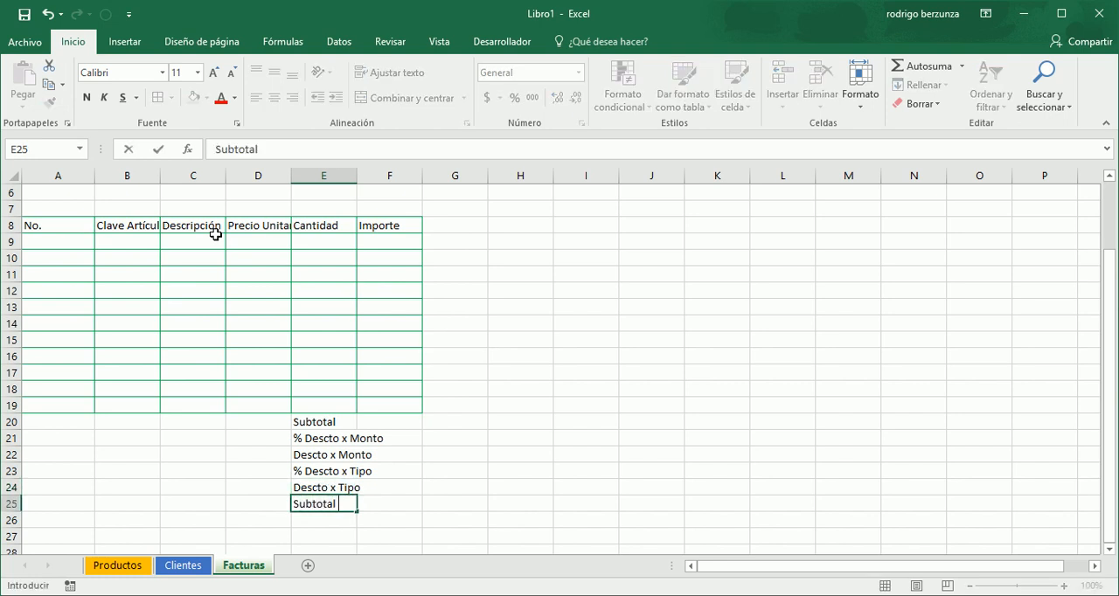
type("c/desctos")
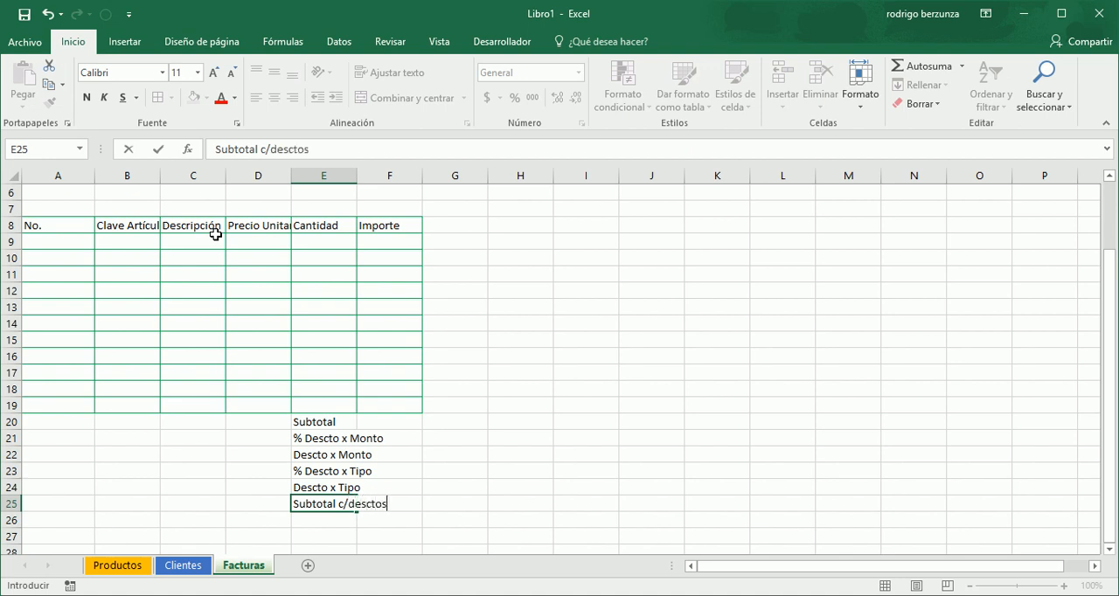
key("Return")
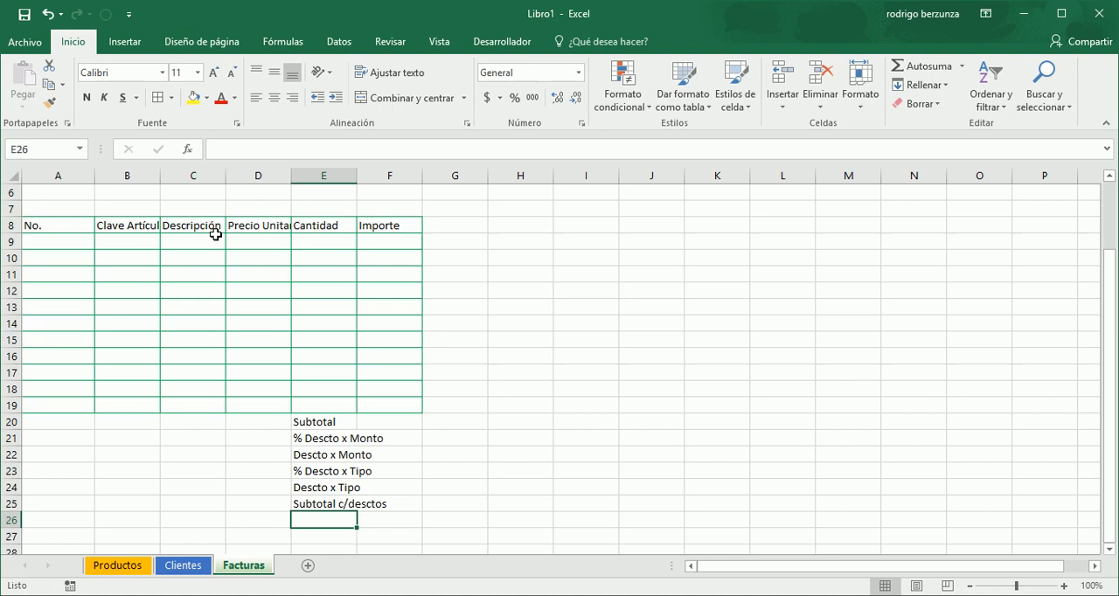
- Enter the labels IVA in cell E26 and Total in cell E27
type("IVA")
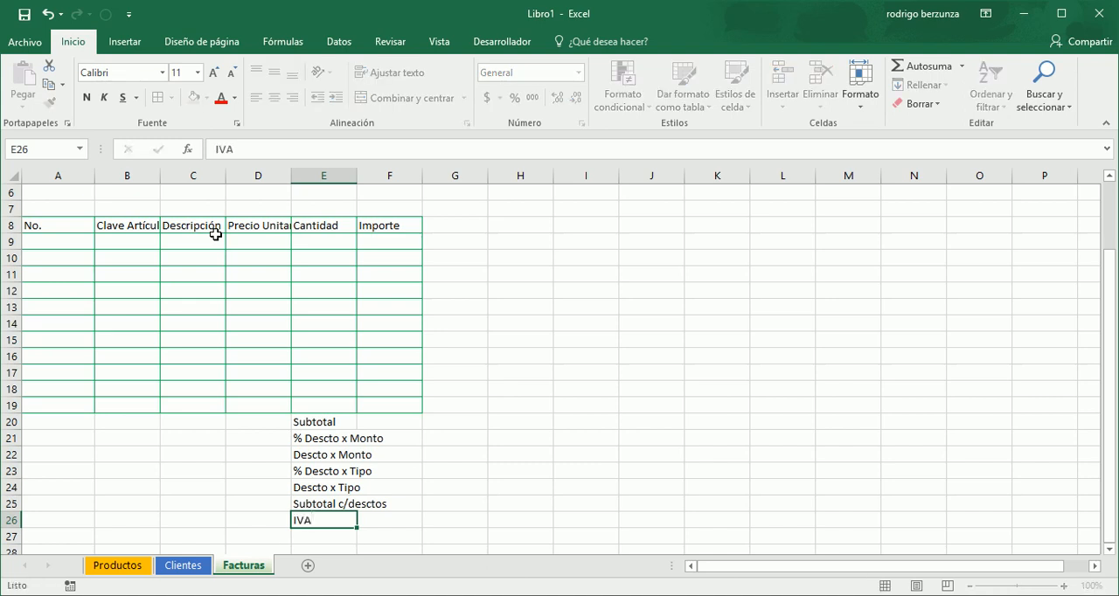
key("Return")
type("Total")
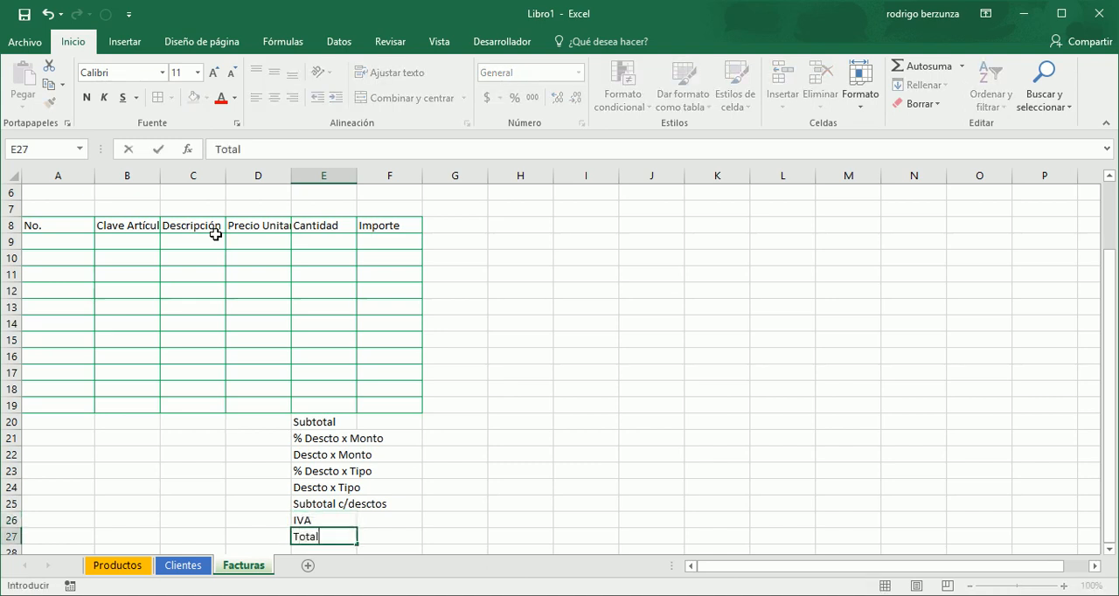
key("Return")
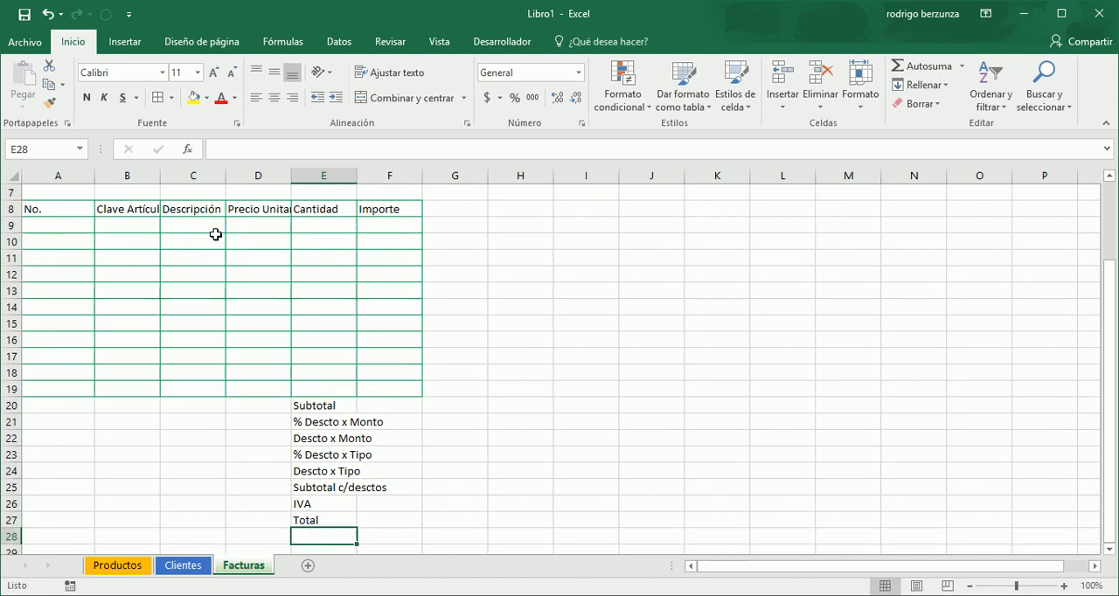
- Right-align the totals labels from Subtotal to Total in cells E20:E27
key("Up")
key("Up")
key("Up")
key("Up")
key("Up")
key("Up")
key("Up")
key("Up")
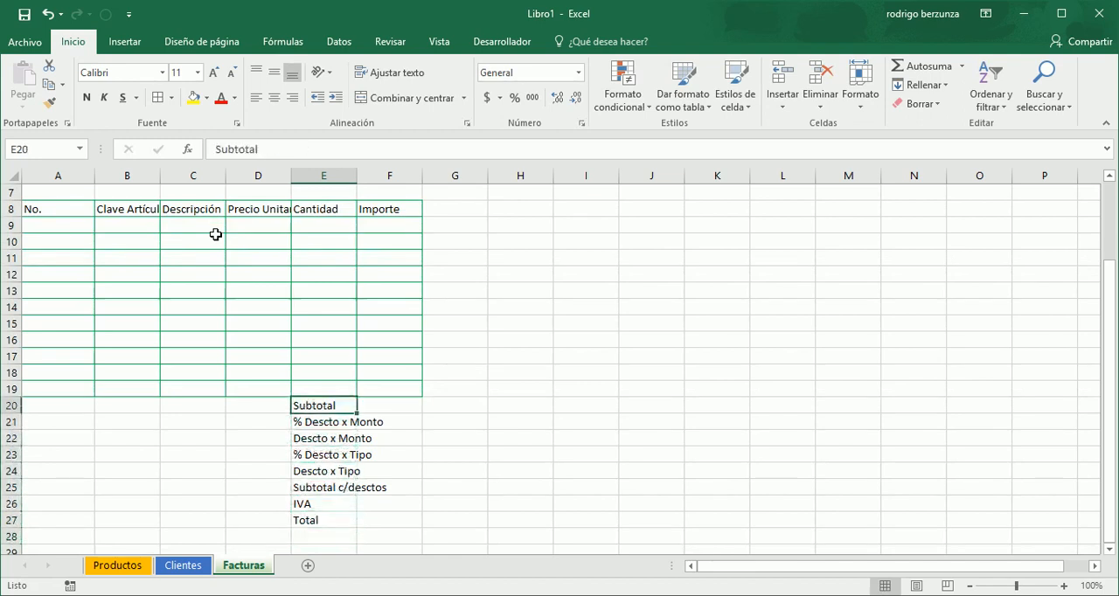
key("shift+Down")
key("shift+Down")
key("shift+Down")
key("shift+Down")
key("shift+Down")
key("shift+Down")
key("shift+Down")
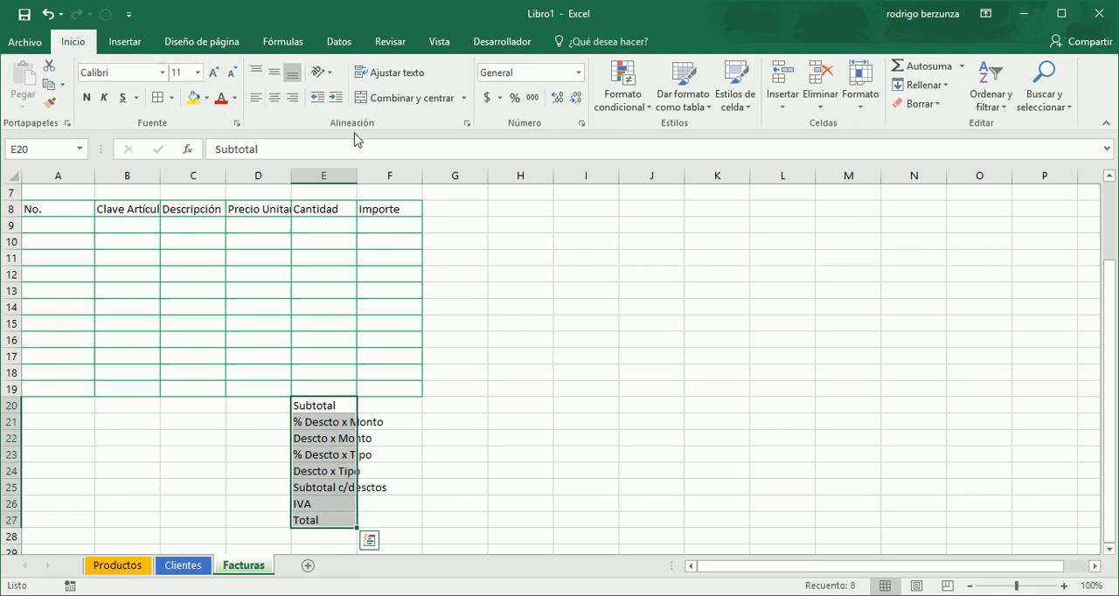
left_click(295, 103)
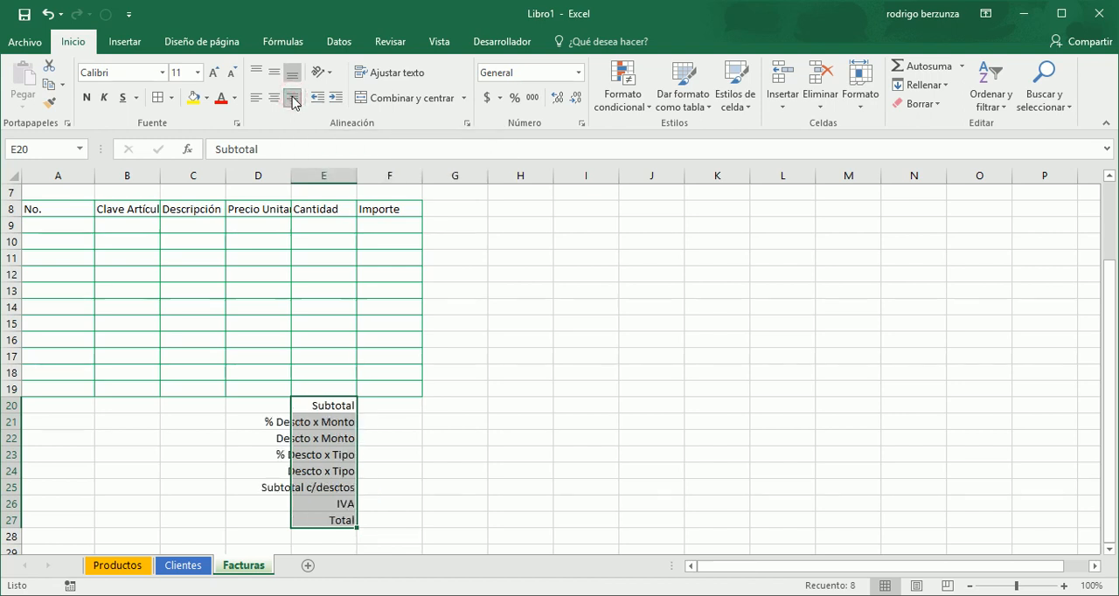
- Apply all borders to the amount cells F20:F27 beside the totals labels
left_click_drag(399, 403, 395, 520)
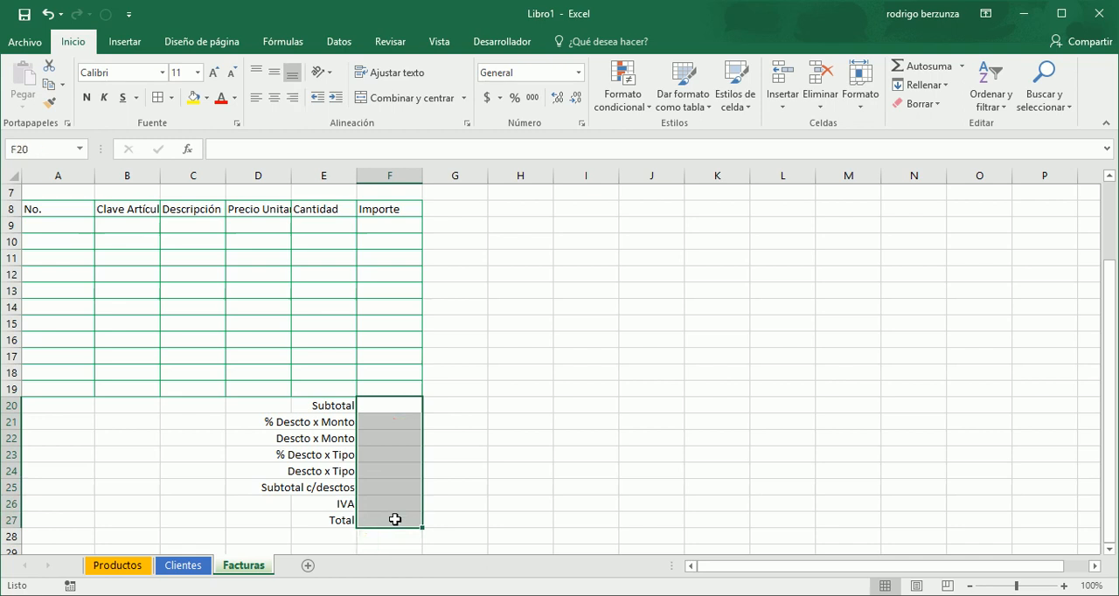
left_click(156, 98)
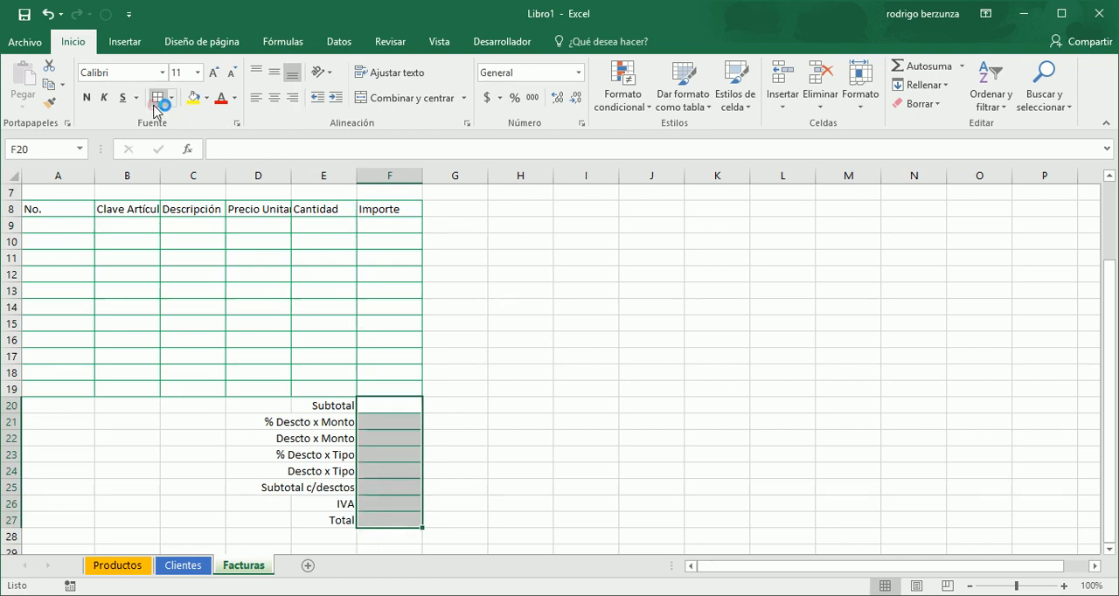
double_click(399, 240)
- Fill the client labels in cells A1:A5 with the standard colour Verde claro
key("Left")
key("Left")
key("Left")
key("Left")
key("Left")
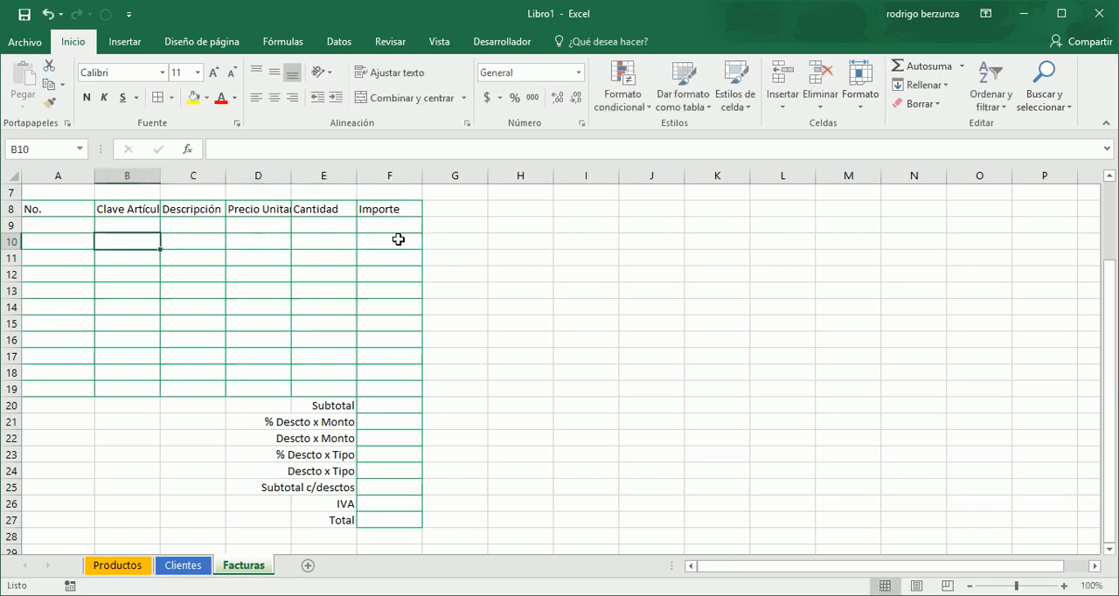
key("Up")
key("Up")
key("Up")
key("Up")
key("Up")
key("Up")
key("Up")
key("Up")
key("Up")
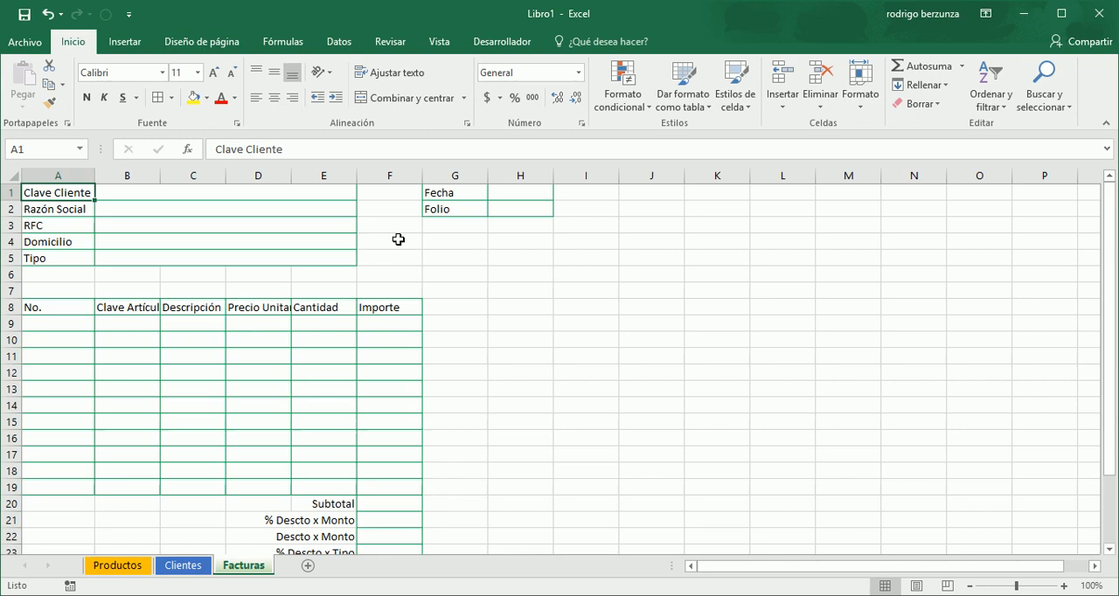
left_click_drag(70, 190, 66, 258)
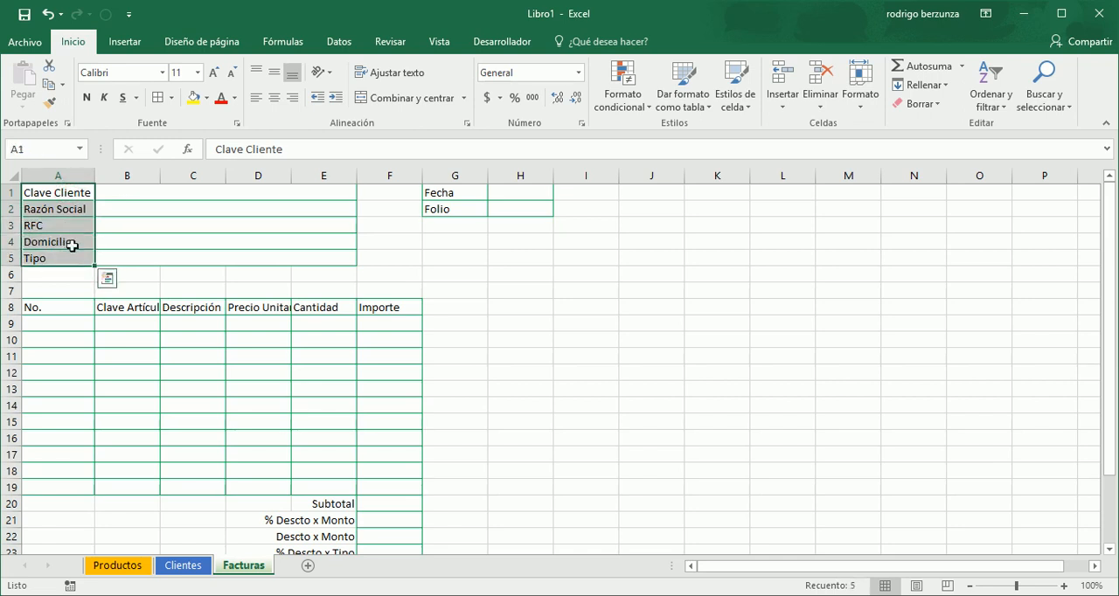
left_click(207, 97)
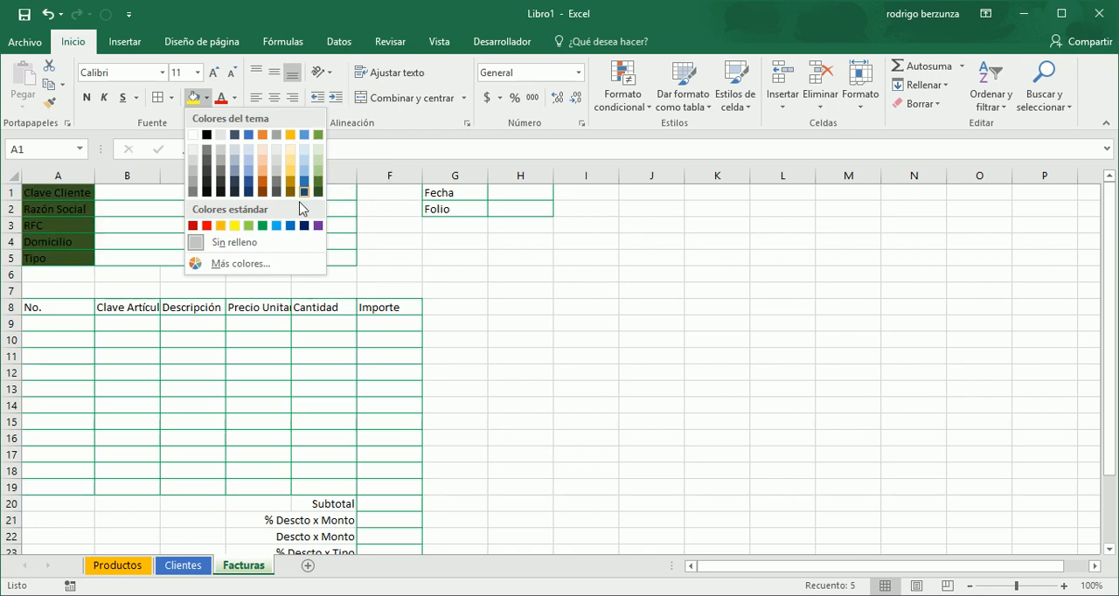
left_click(249, 228)
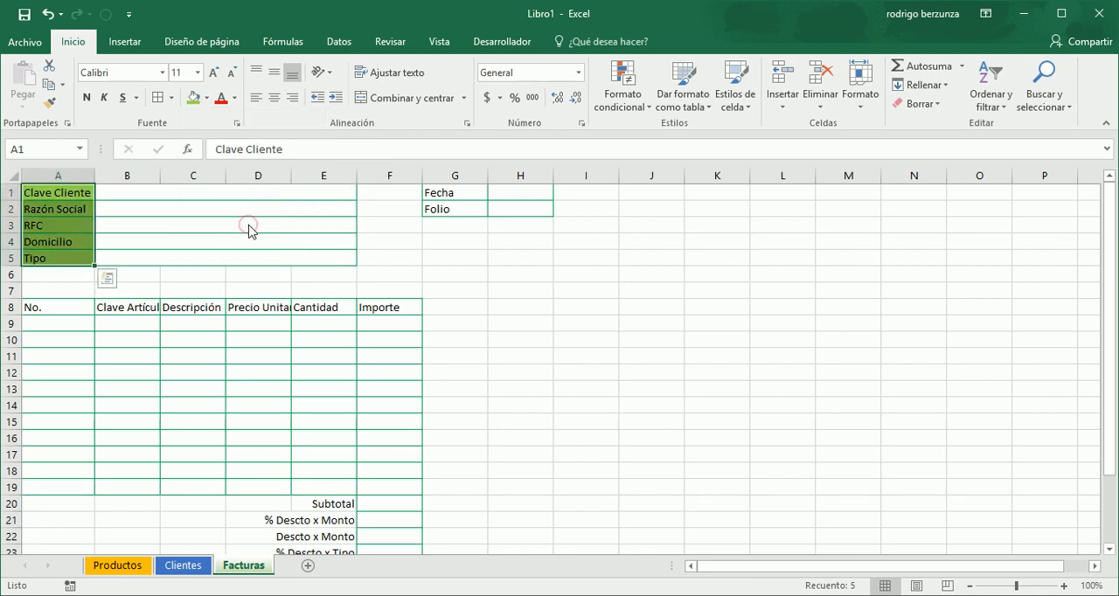
- Fill the Fecha and Folio labels in cells G1:G2 with the same light green
left_click_drag(461, 192, 461, 207)
left_click(462, 208)
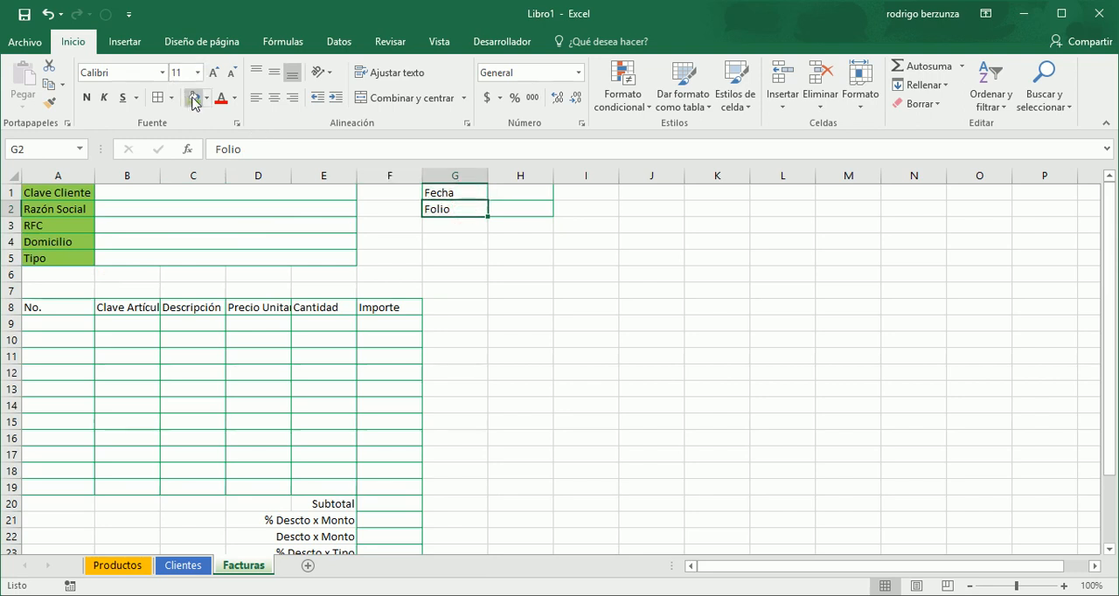
left_click(190, 101)
key("Up")
left_click(194, 101)
- Fill the invoice detail header row, cells A8:F8, with the same light green
key("Down")
key("Down")
key("Down")
key("Down")
key("Down")
key("Down")
key("Down")
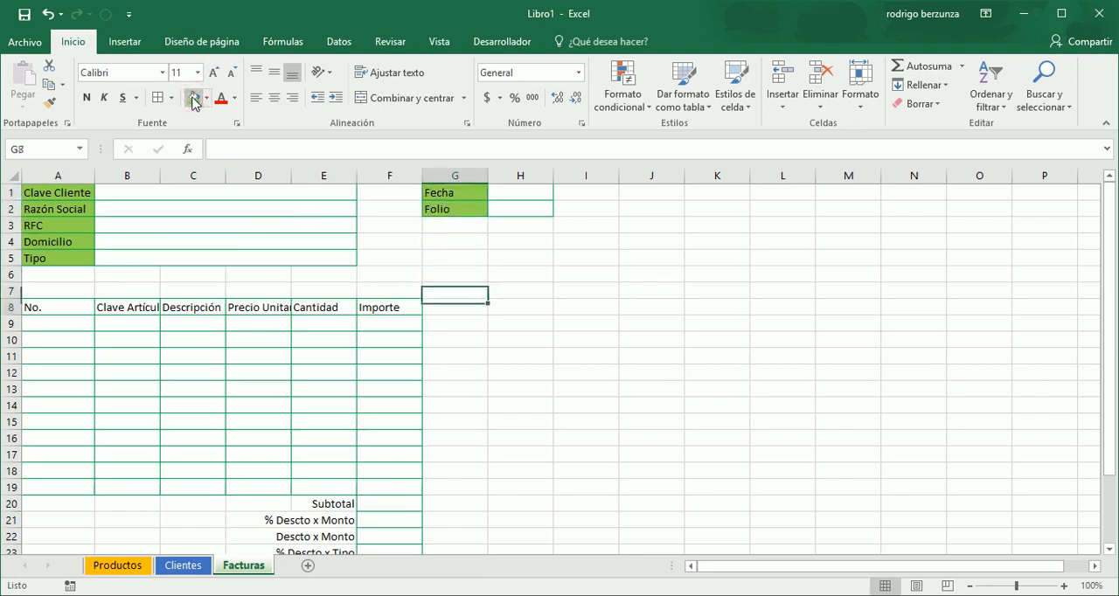
key("Left")
key("shift+Left")
key("shift+Left")
key("shift+Left")
key("shift+Left")
key("shift+Left")
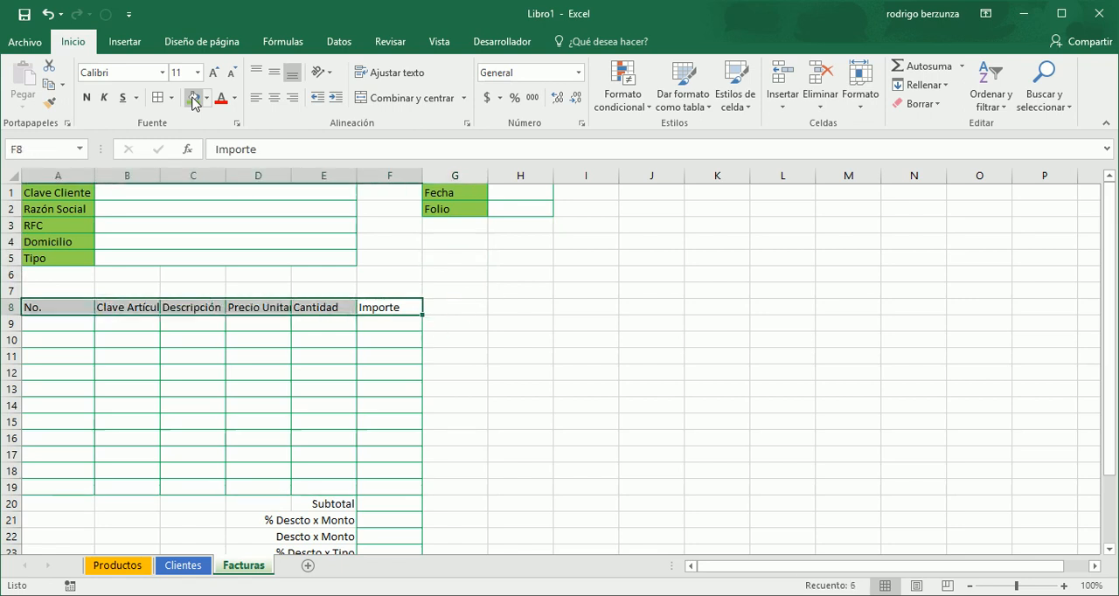
left_click(194, 101)
key("Right")
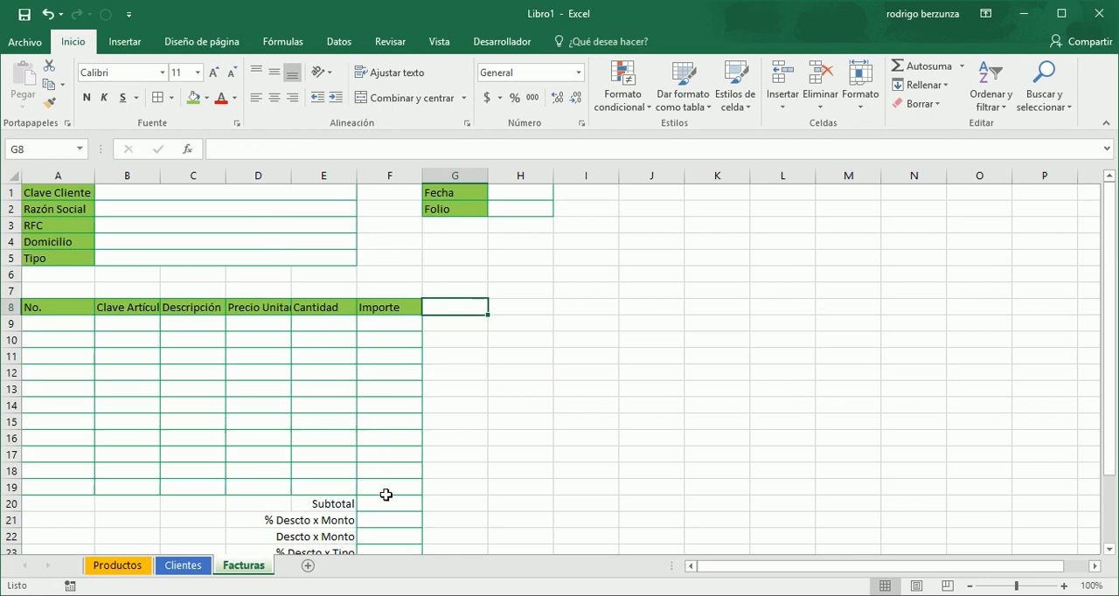
- Start a new formula-based conditional formatting rule for the invoice detail cells A9:F19
left_click_drag(59, 324, 387, 490)
left_click(388, 490)
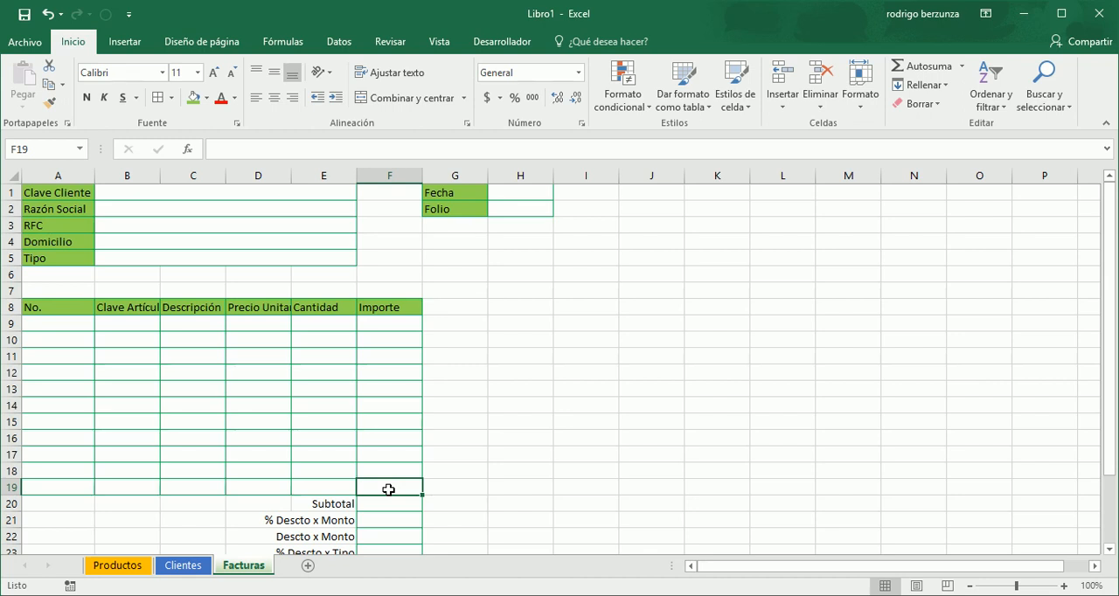
key("shift+Left")
key("shift+Left")
key("shift+Left")
key("shift+Left")
key("shift+Left")
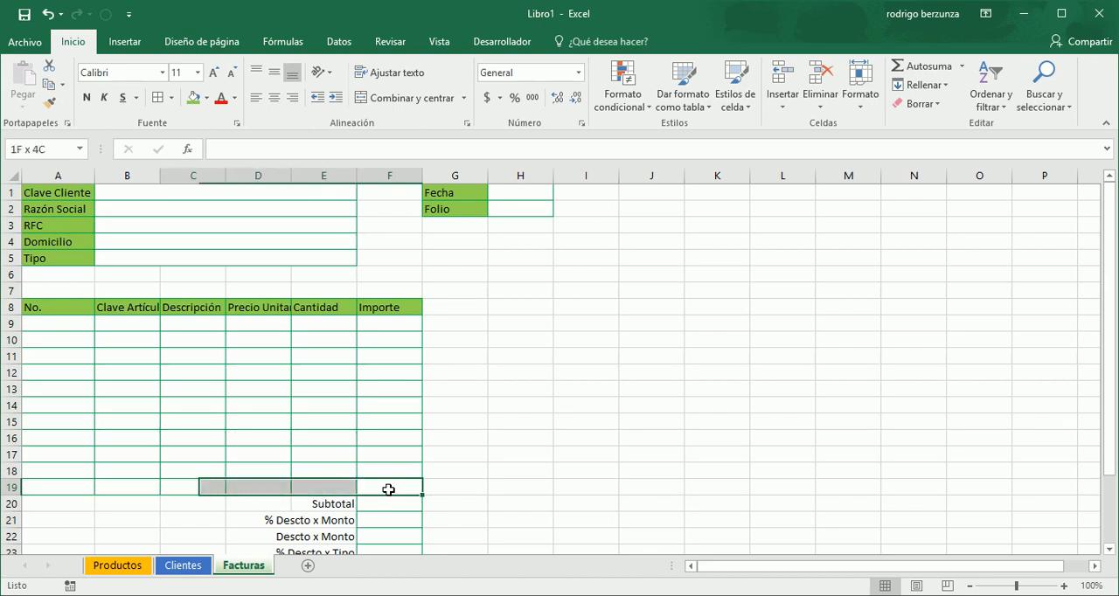
key("shift+Up")
key("shift+Up")
key("shift+Up")
key("shift+Up")
key("shift+Up")
key("shift+Up")
key("shift+Up")
key("shift+Up")
key("shift+Up")
key("shift+Up")
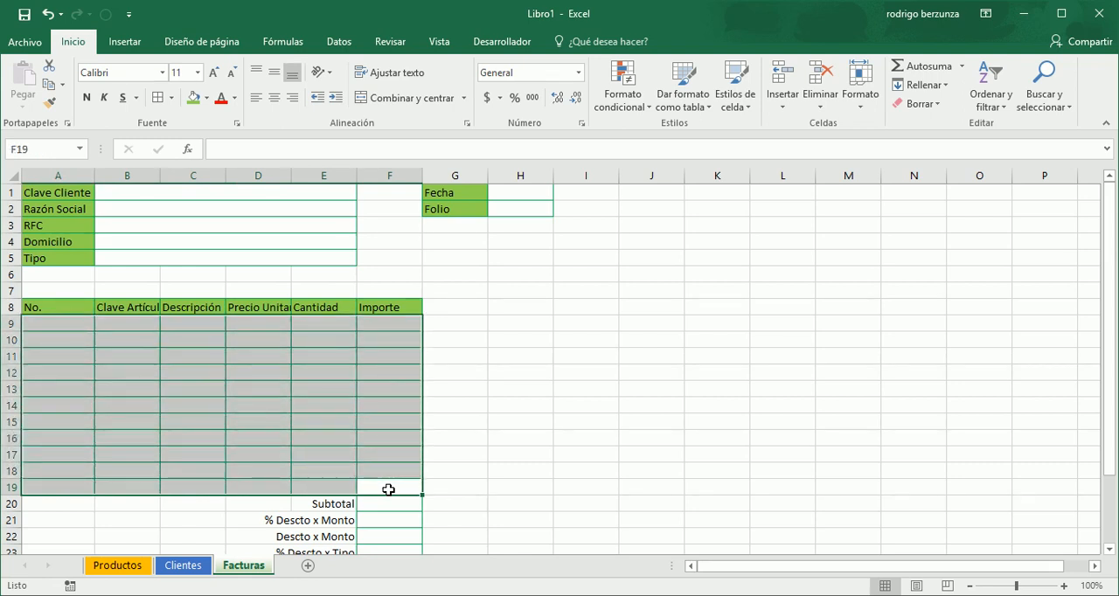
left_click(650, 108)
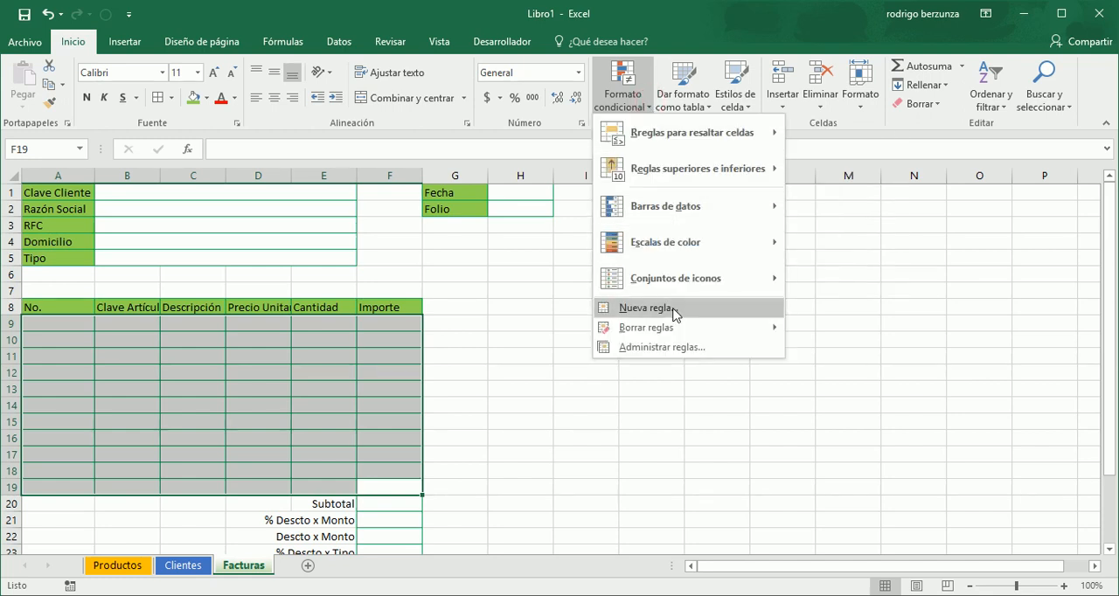
left_click(647, 308)
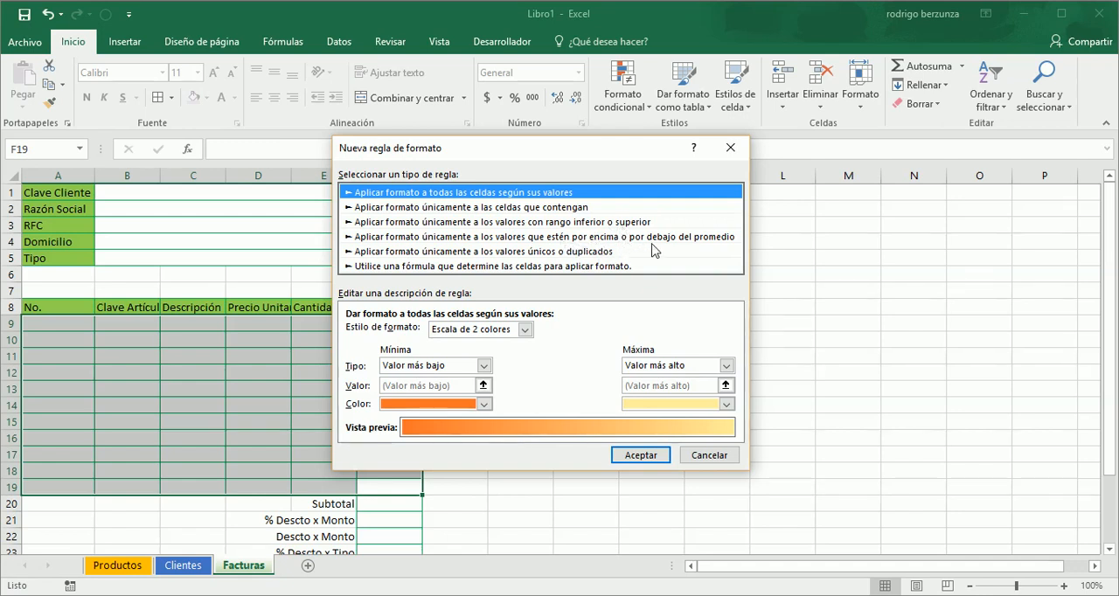
left_click(600, 267)
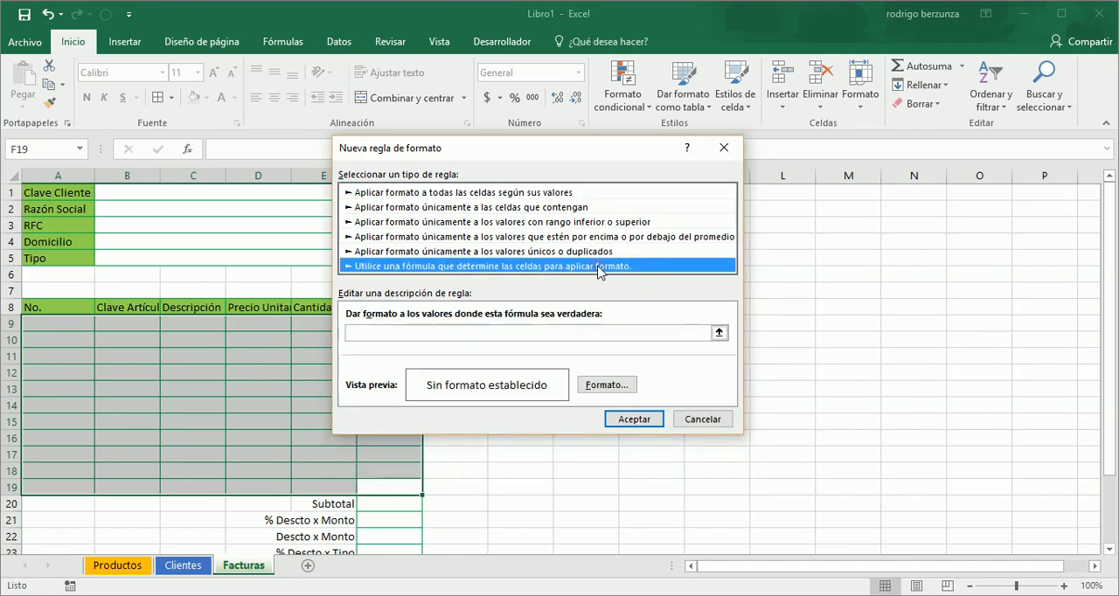
- Enter =residuo(fila(),2)=0 as the condition of the new formatting rule
left_click(577, 332)
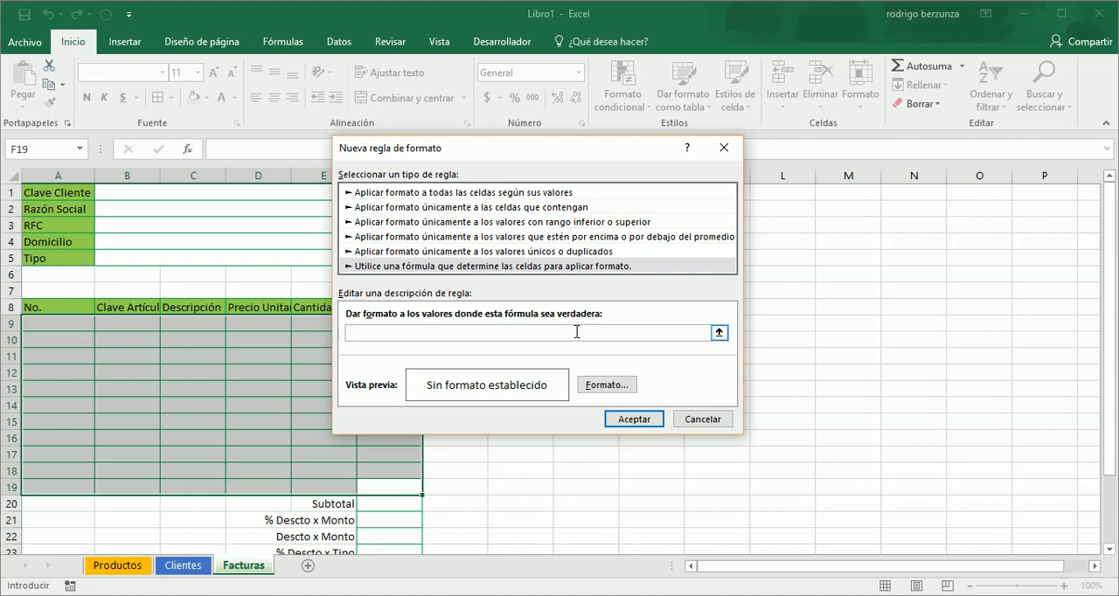
type("=")
type("residuo")
type("(")
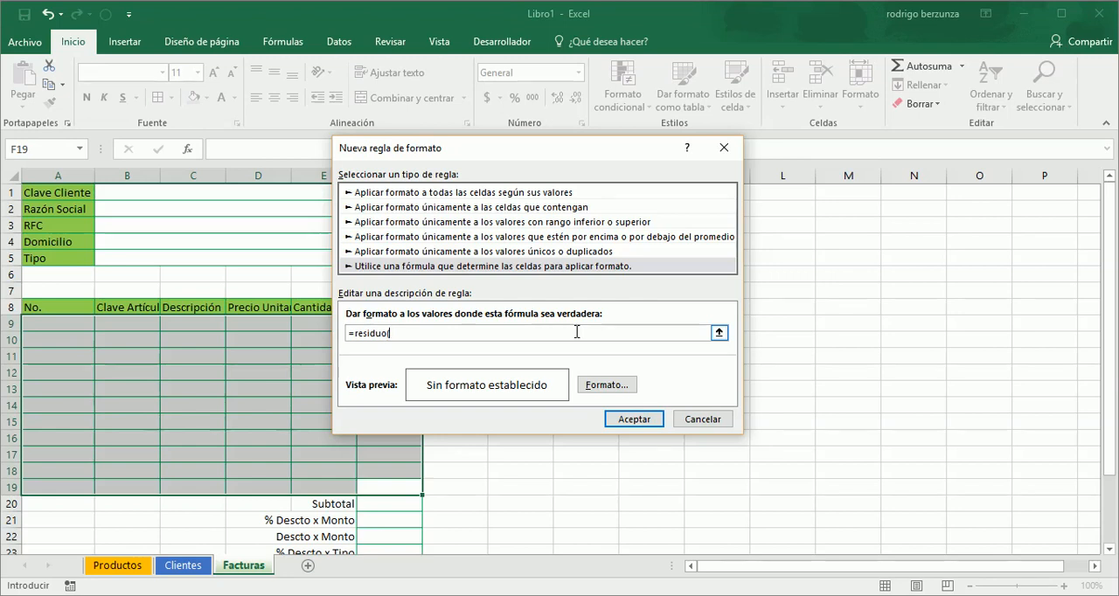
type("fila")
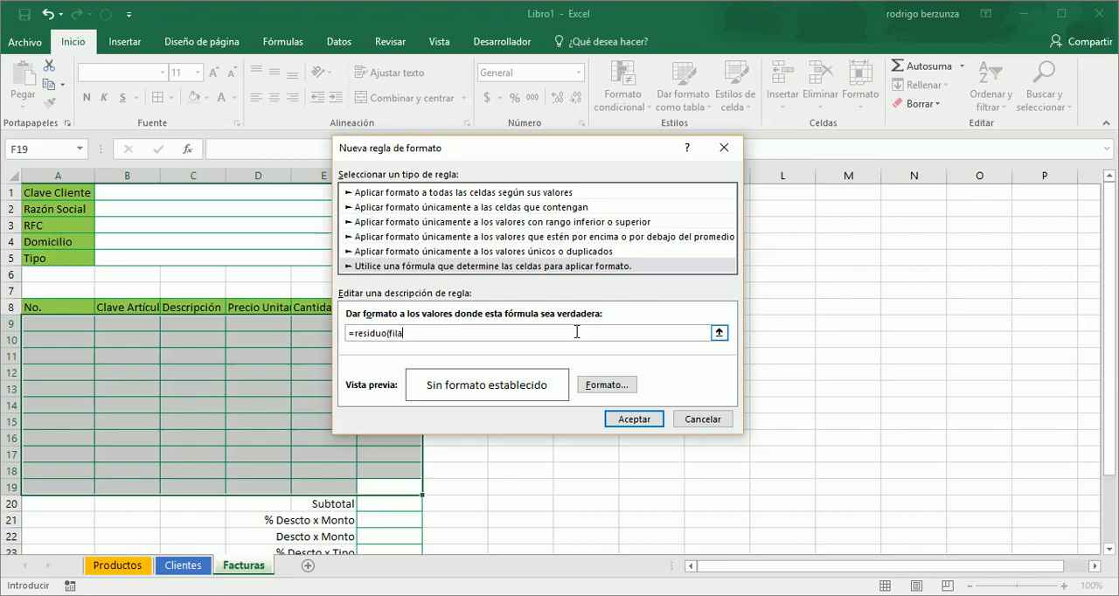
type("()")
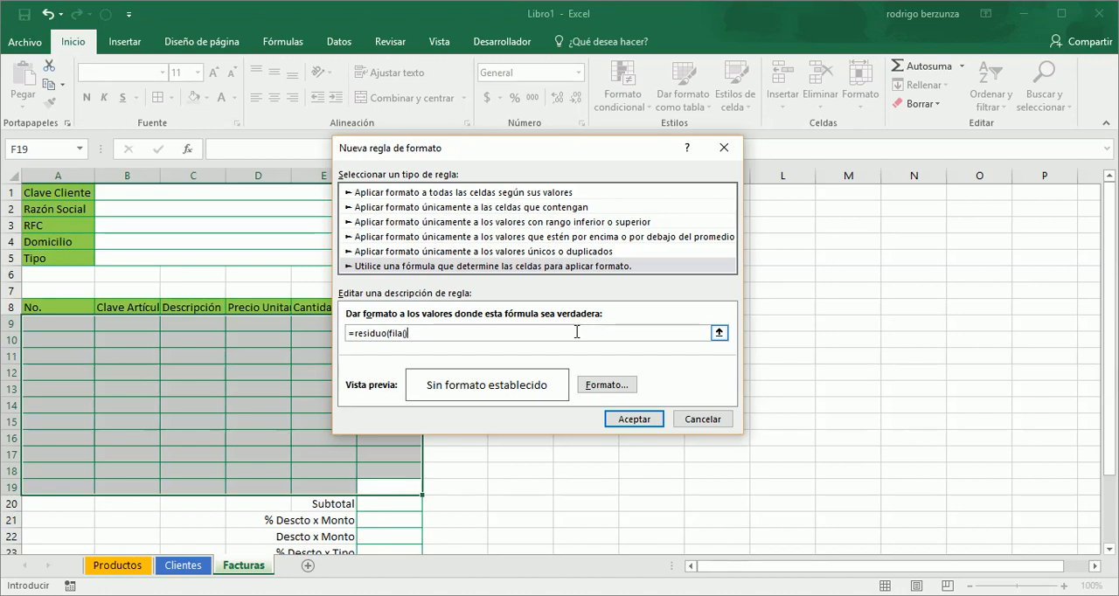
type(",")
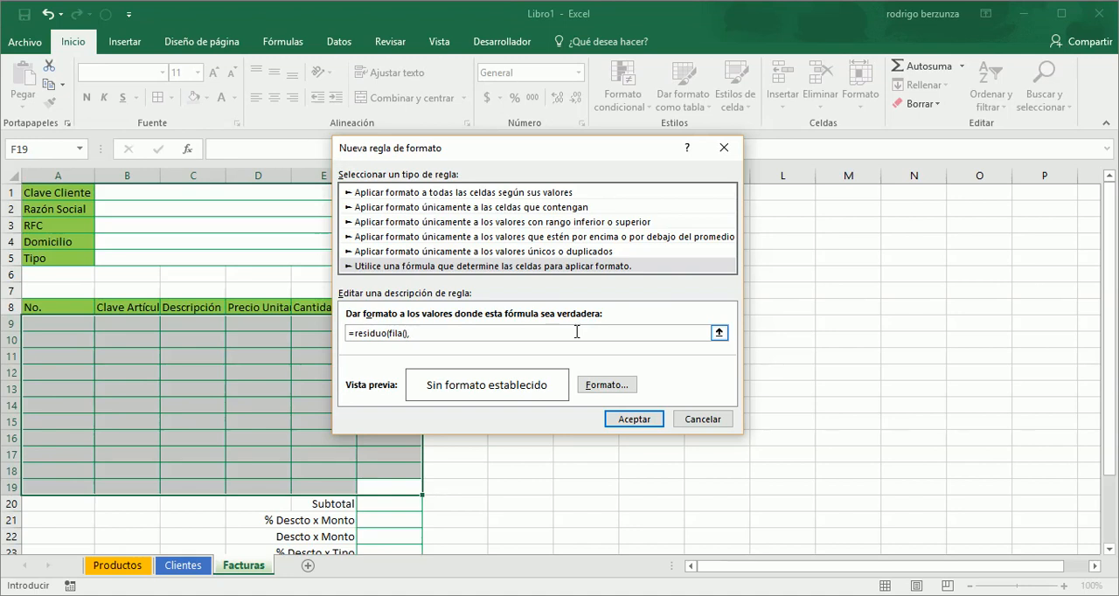
type("2)")
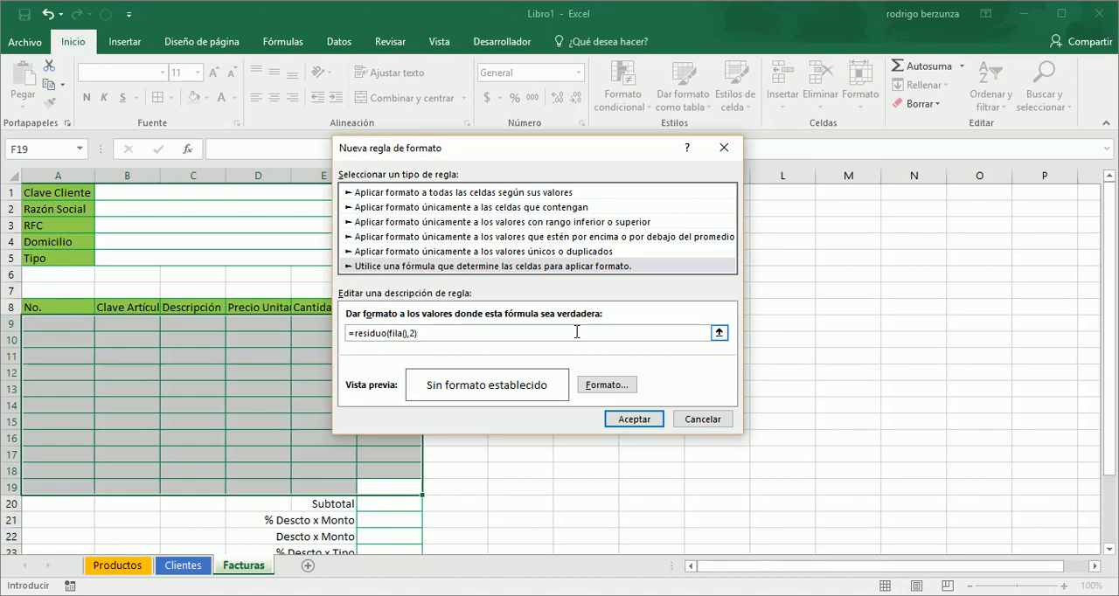
type("=0")
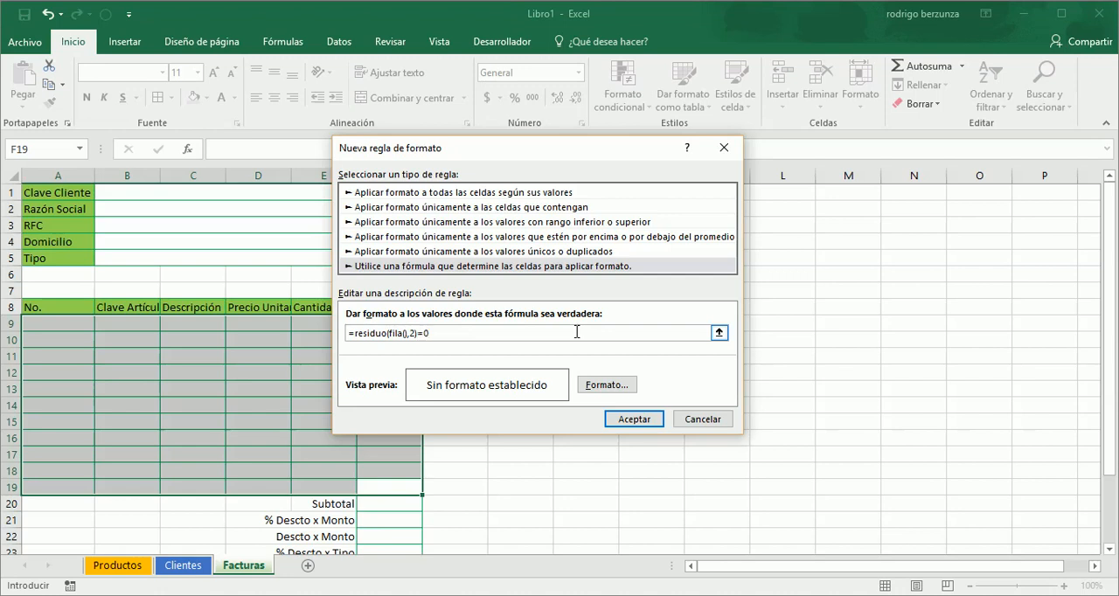
- Give the even-row rule a medium grey background fill and apply it to the detail cells
left_click(600, 387)
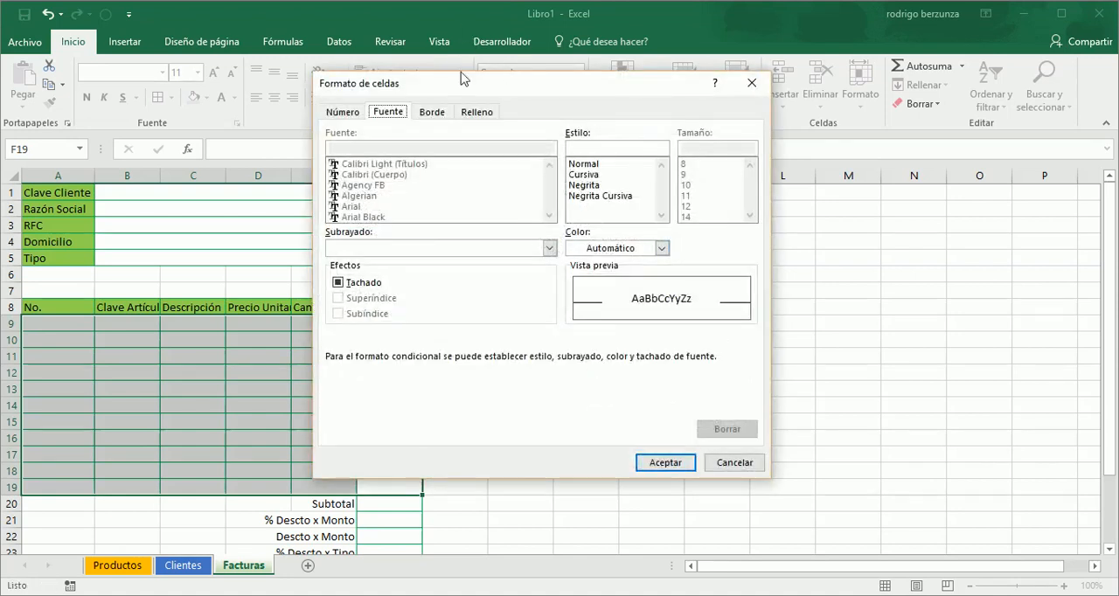
left_click(478, 113)
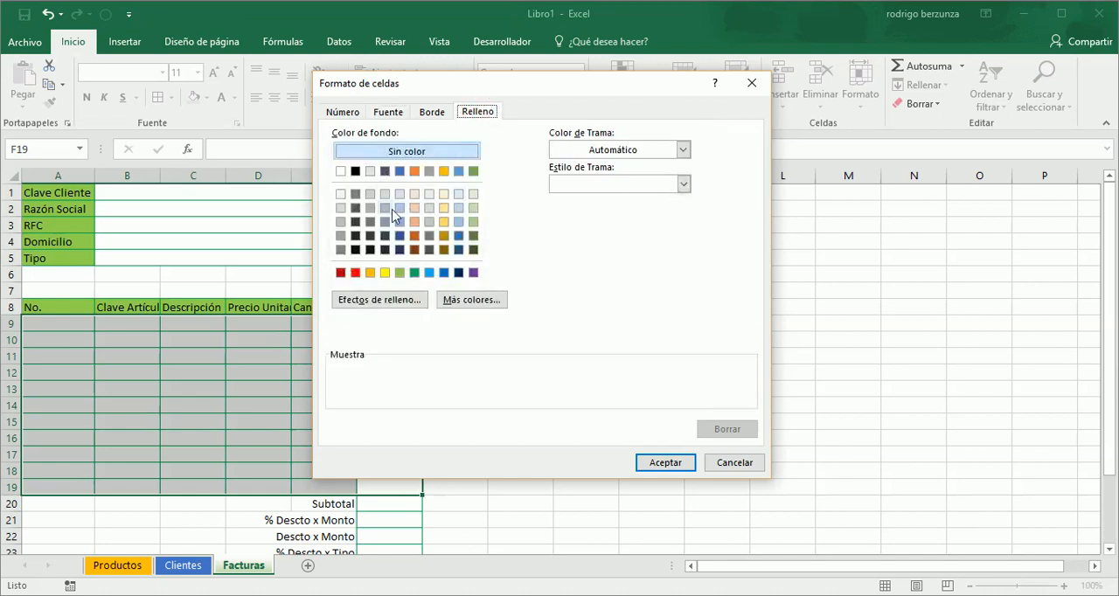
left_click(340, 235)
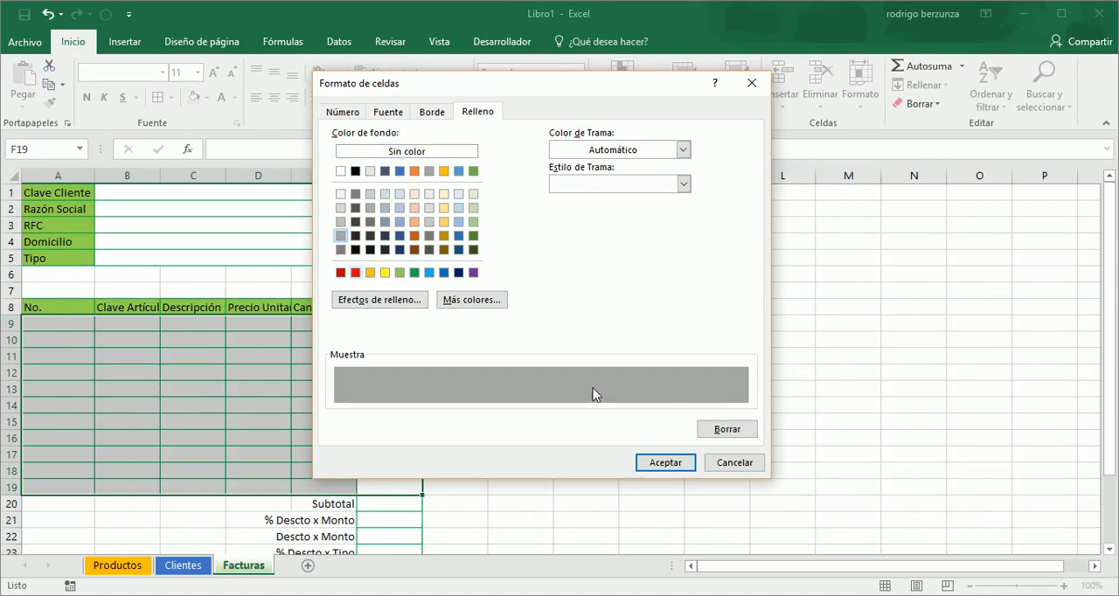
left_click(665, 462)
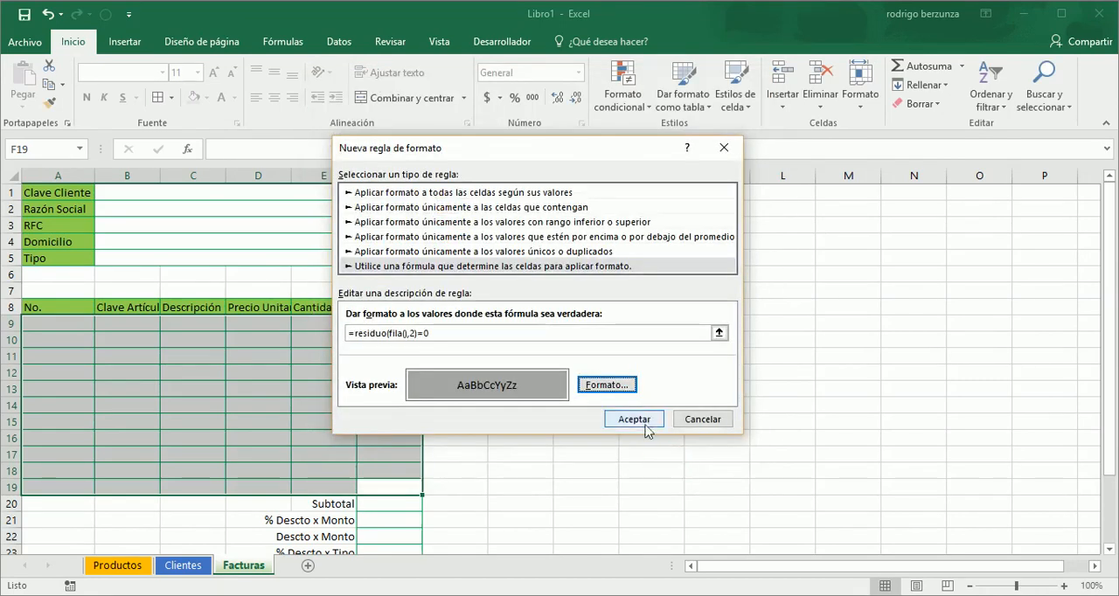
left_click(645, 423)
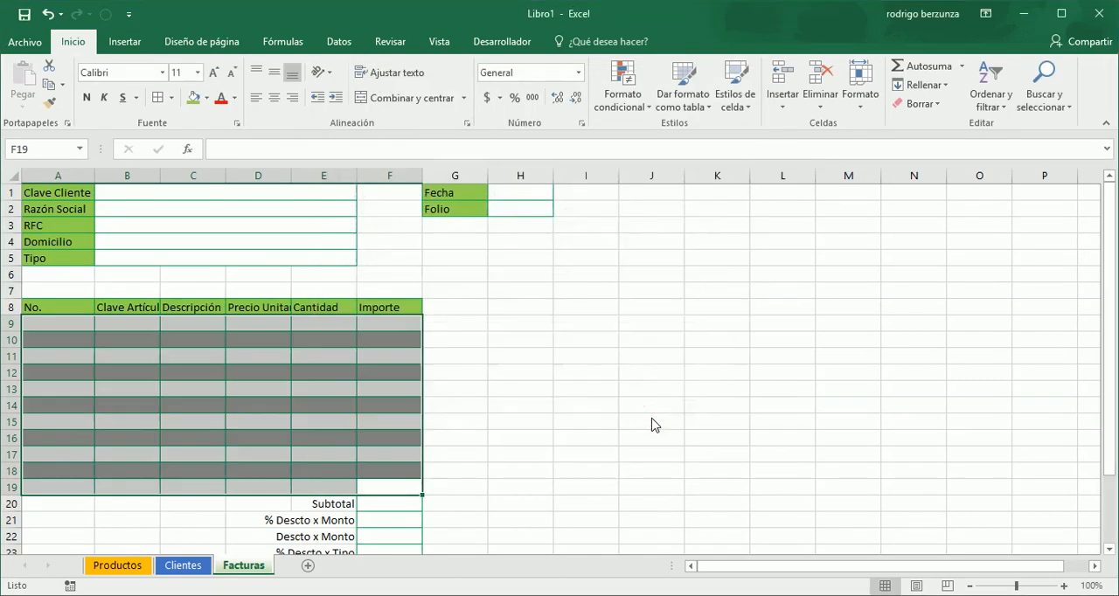
left_click(507, 409)
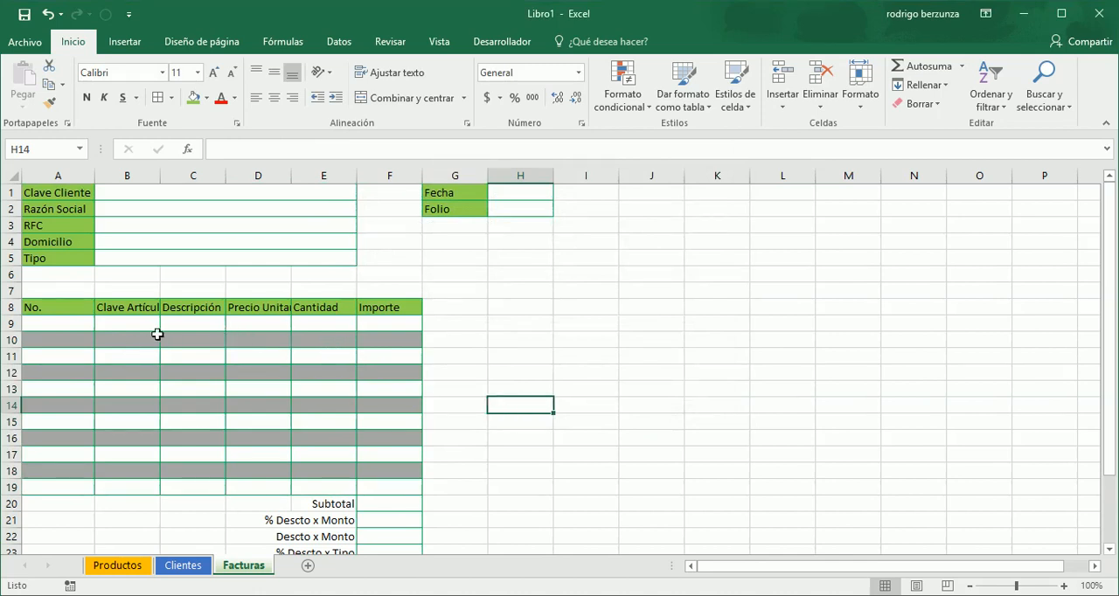
- Set up a second formula-based conditional formatting rule for A9:F19 with the formula =residuo(fila(),2)=1
left_click_drag(70, 322, 383, 482)
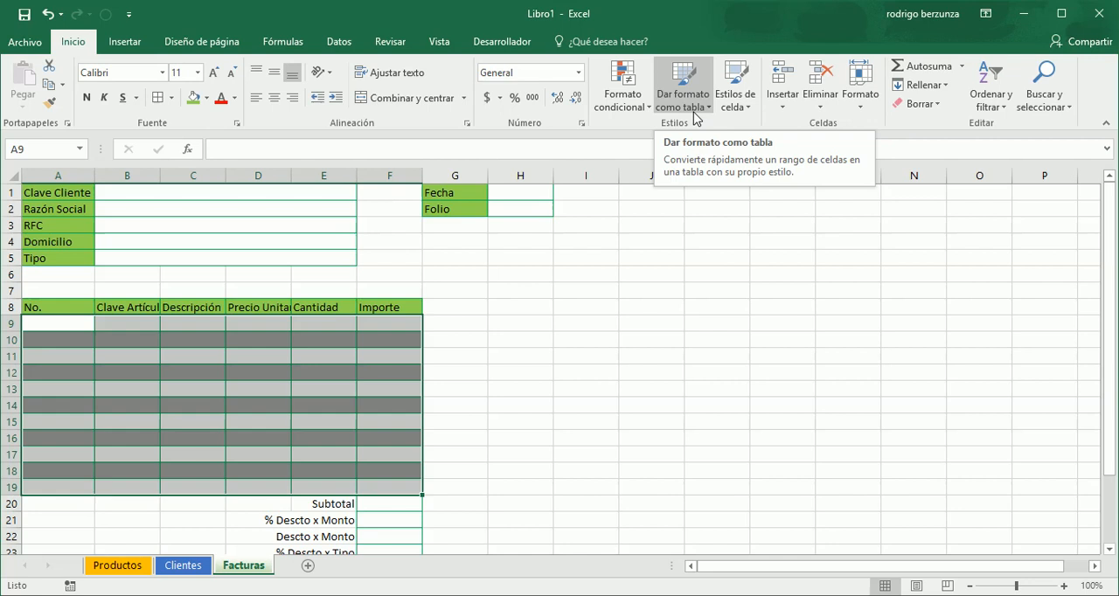
left_click(648, 112)
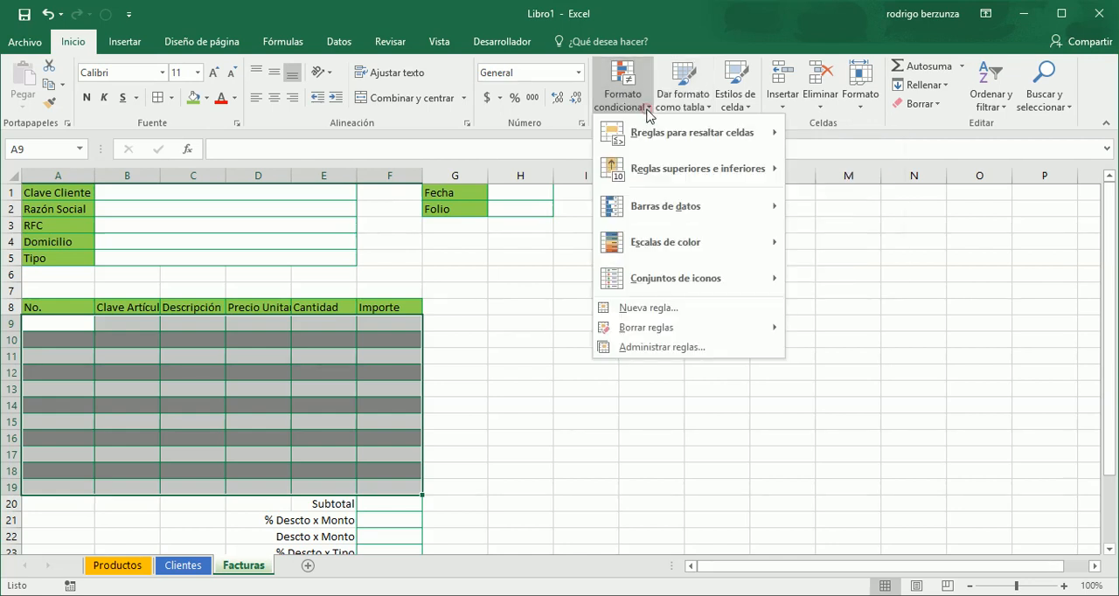
left_click(647, 308)
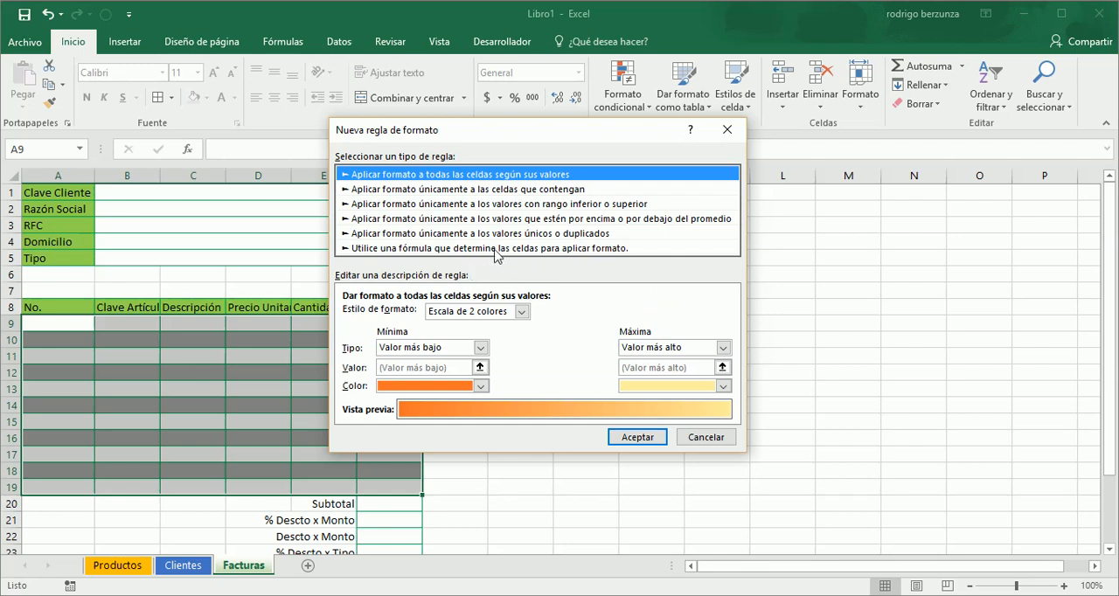
left_click(495, 249)
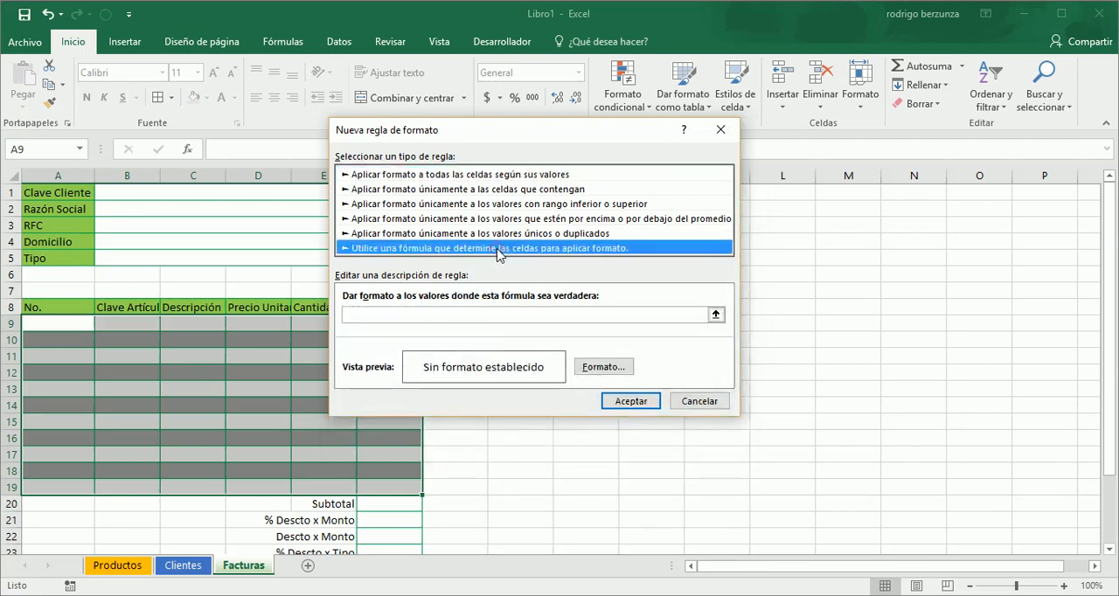
left_click(487, 315)
type("=residuo")
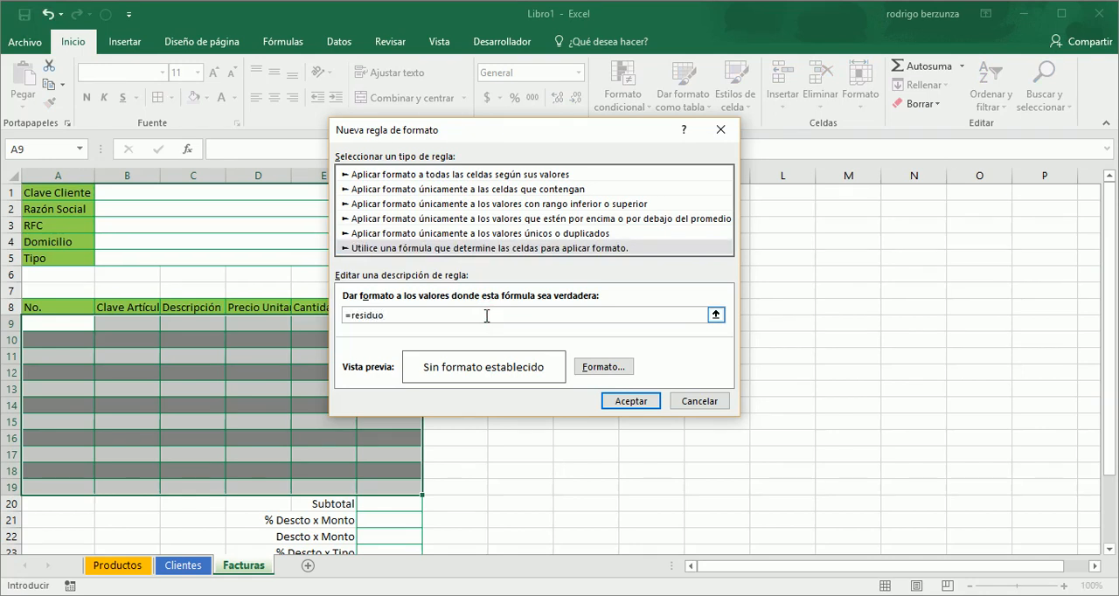
type("(fila()")
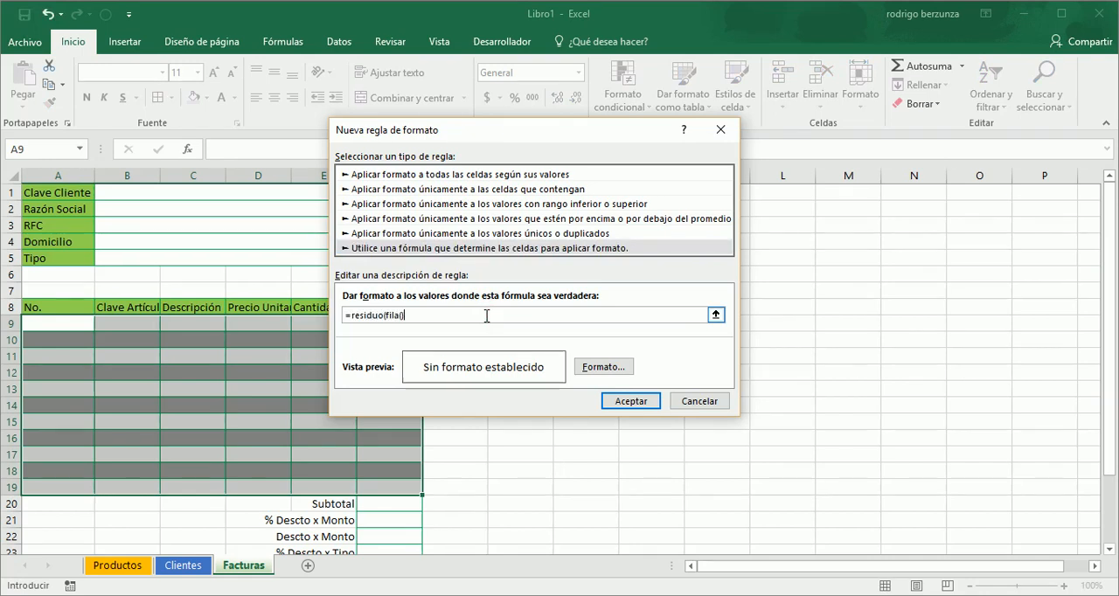
type(",2")
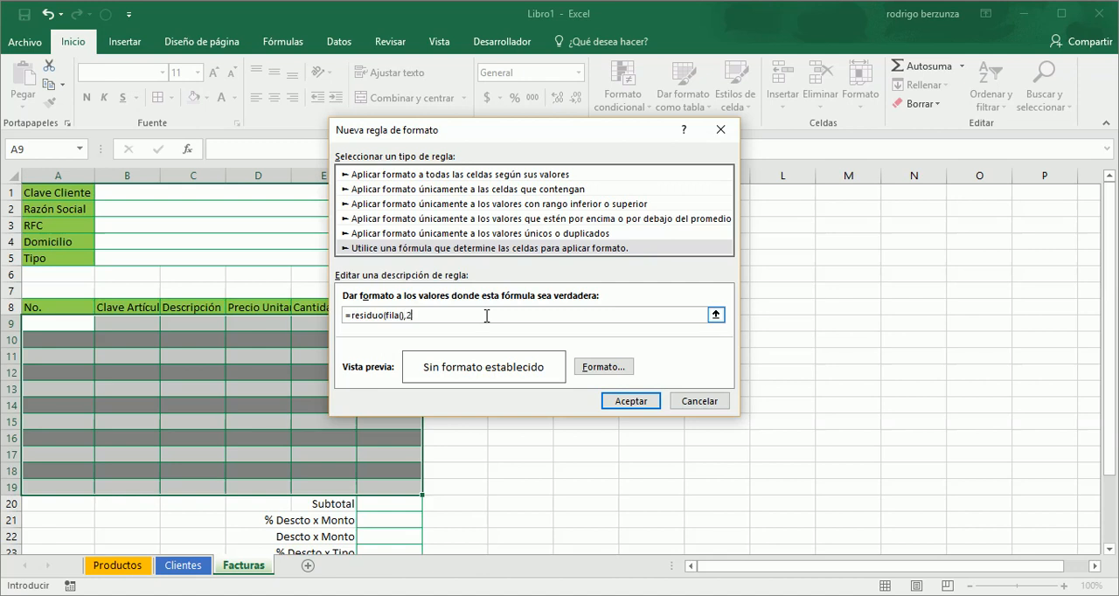
type(")=1")
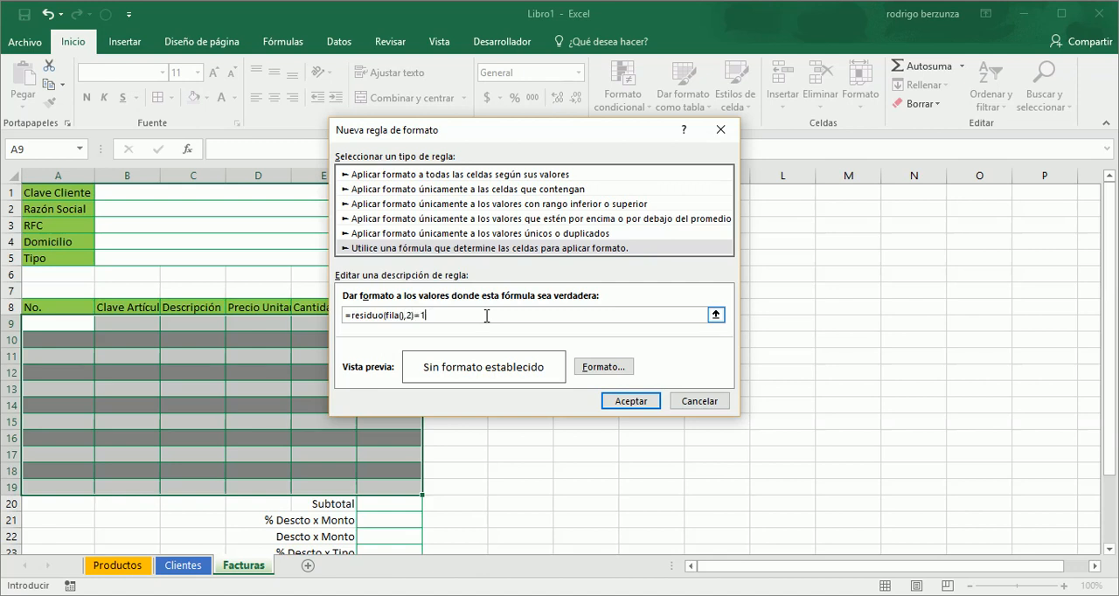
- Give the odd-row rule a soft green theme background fill and apply it to the detail cells
left_click(614, 370)
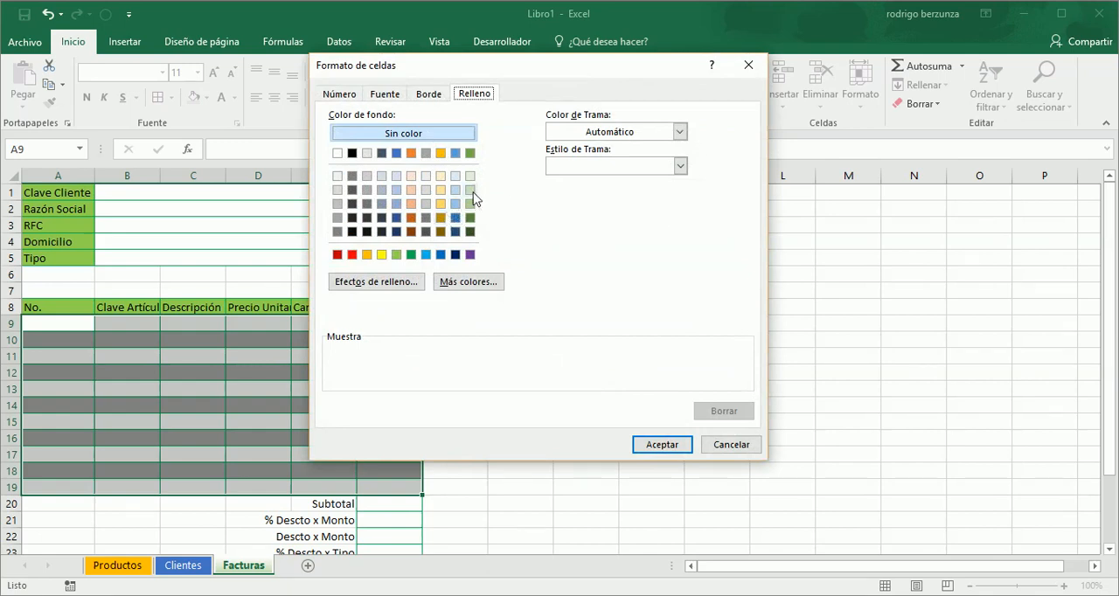
left_click(469, 189)
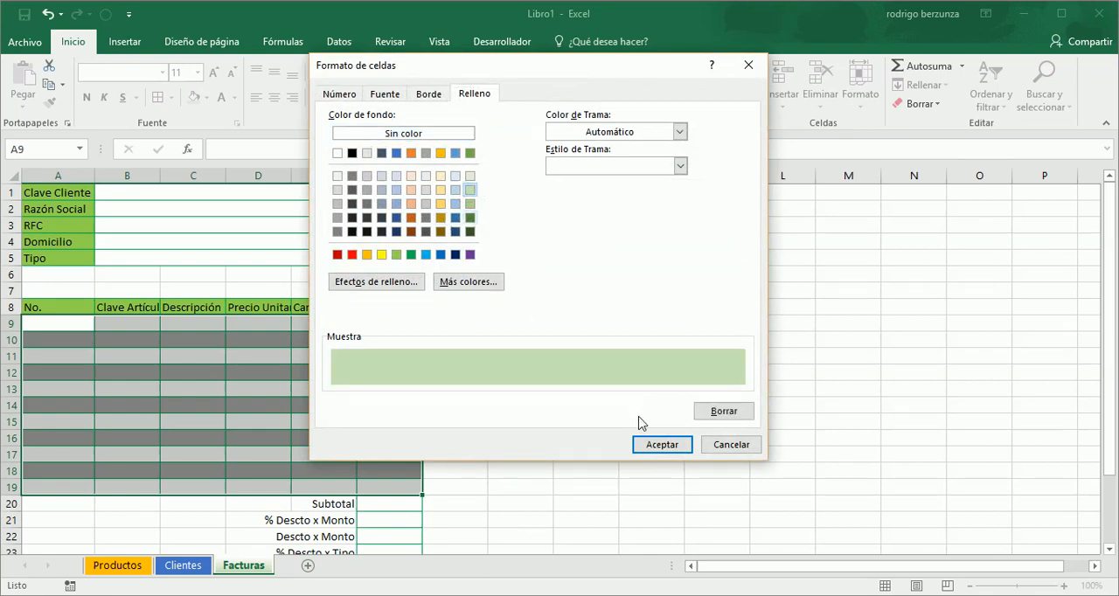
left_click(469, 203)
left_click(647, 444)
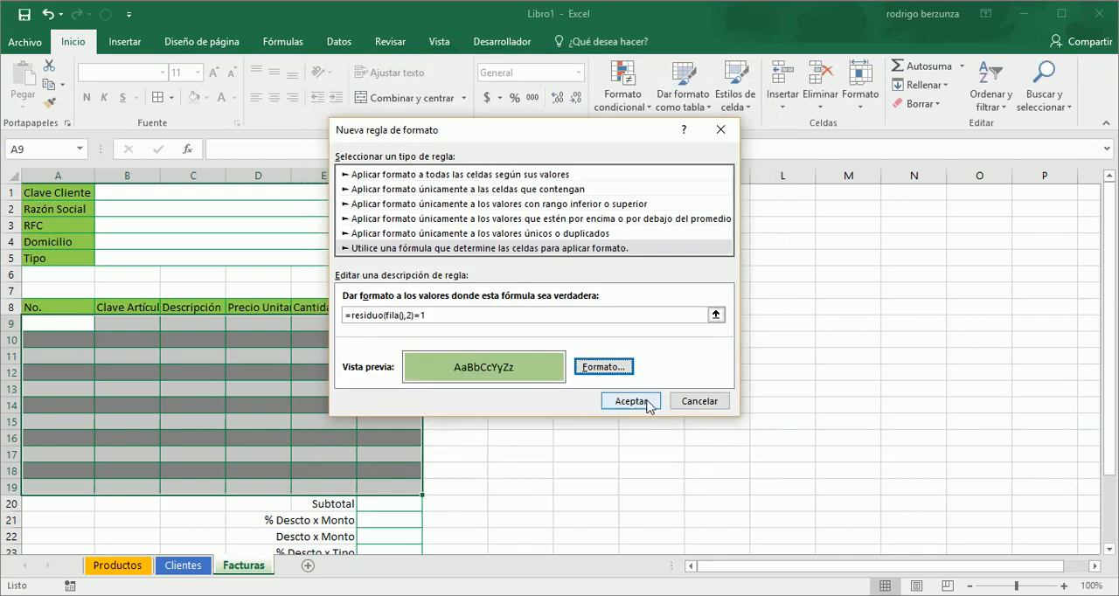
left_click(647, 403)
left_click(620, 389)
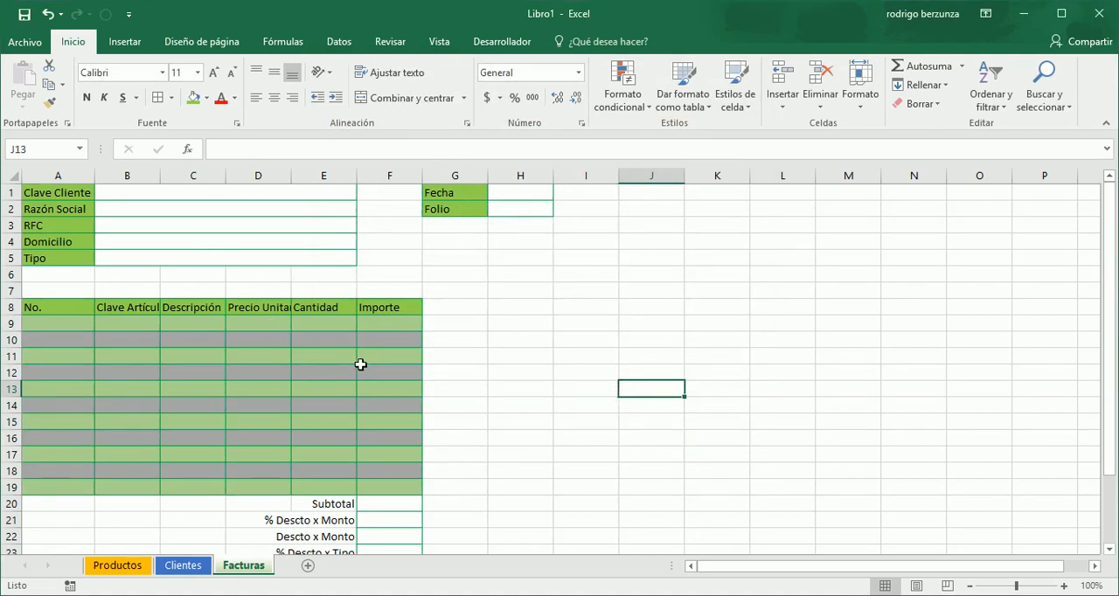
- Fill the client data cells B2:E5 and the Fecha and Folio value cells H1:H2 with the same soft green
left_click(227, 207)
left_click_drag(227, 207, 252, 256)
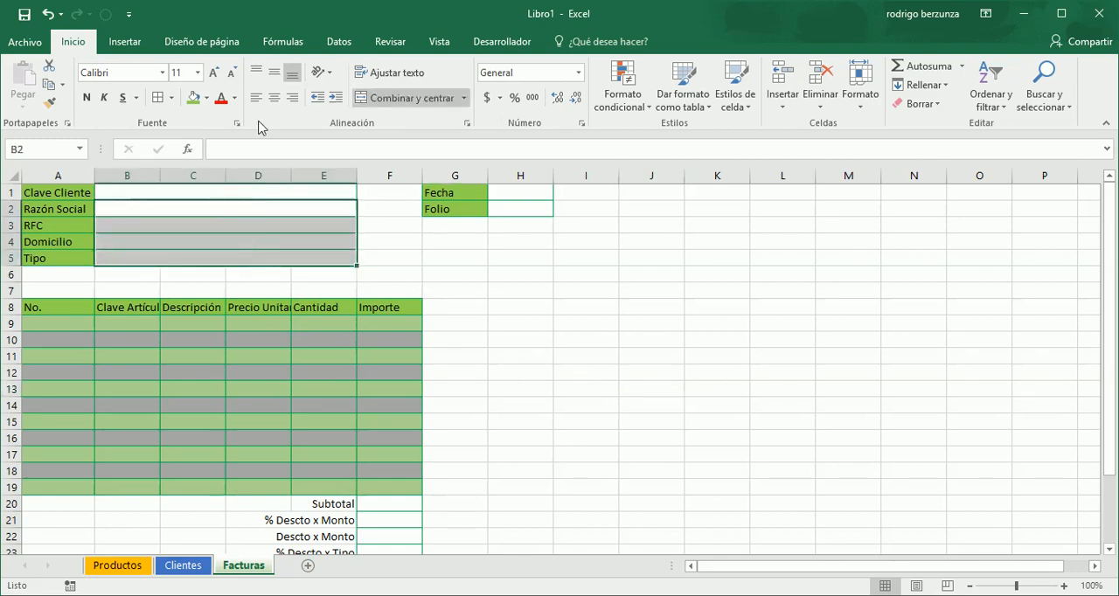
left_click(207, 97)
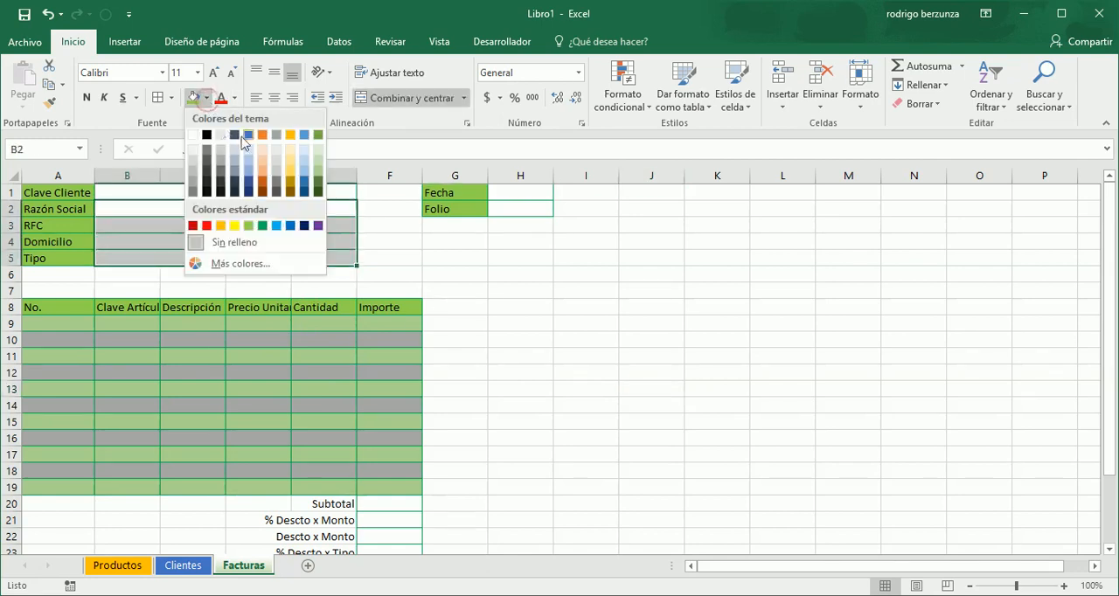
left_click_drag(512, 208, 512, 192)
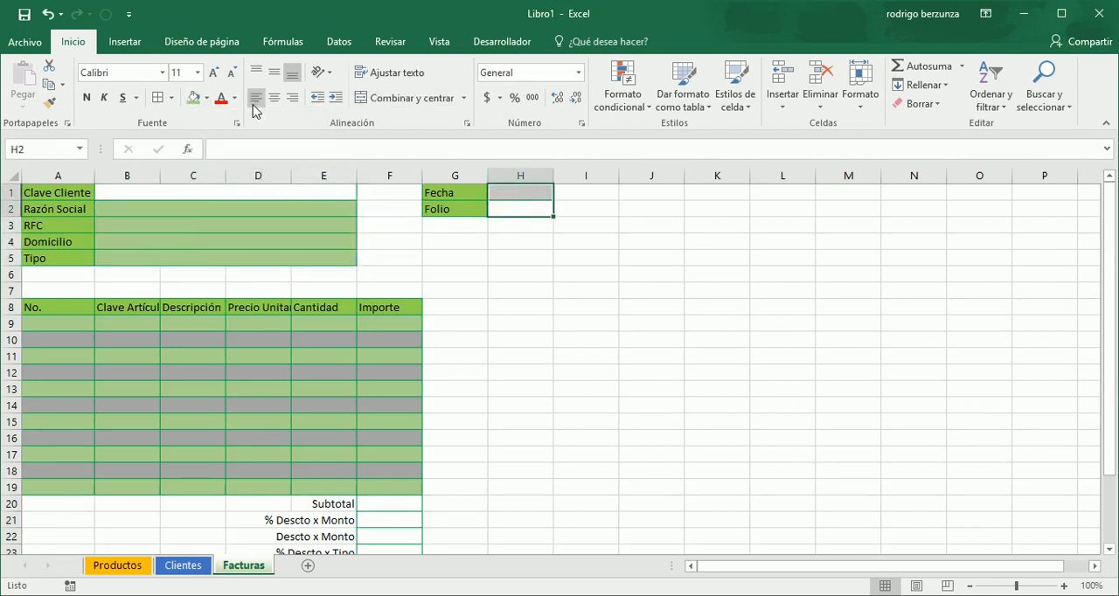
left_click(195, 99)
- Apply a dark green theme font colour to the labels in A1:A5 and G1:G2 and to the Importe header in F8
left_click_drag(79, 193, 78, 258)
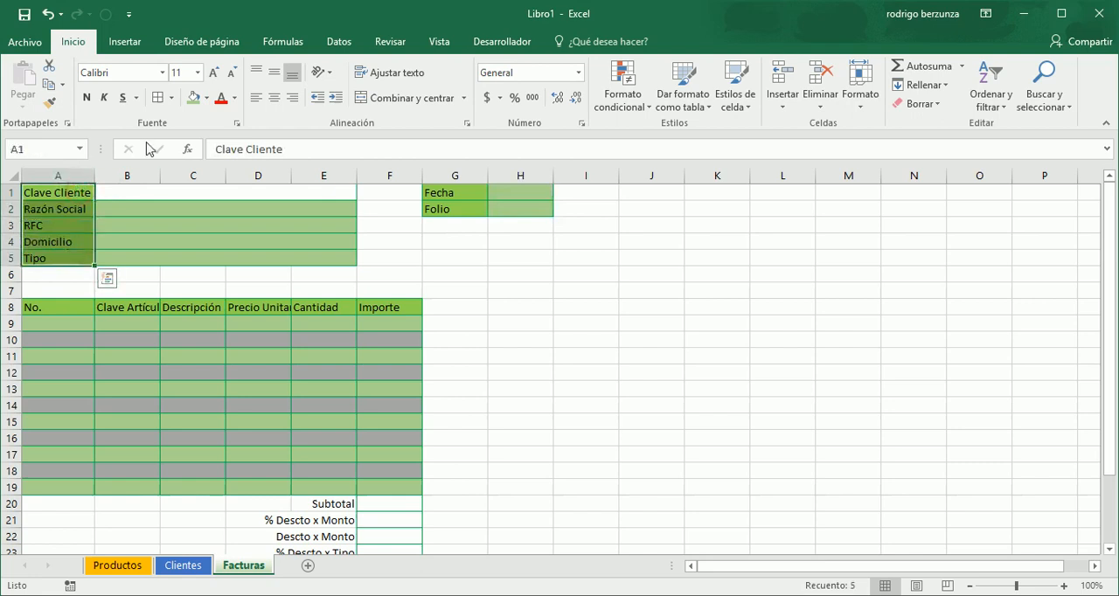
left_click(233, 98)
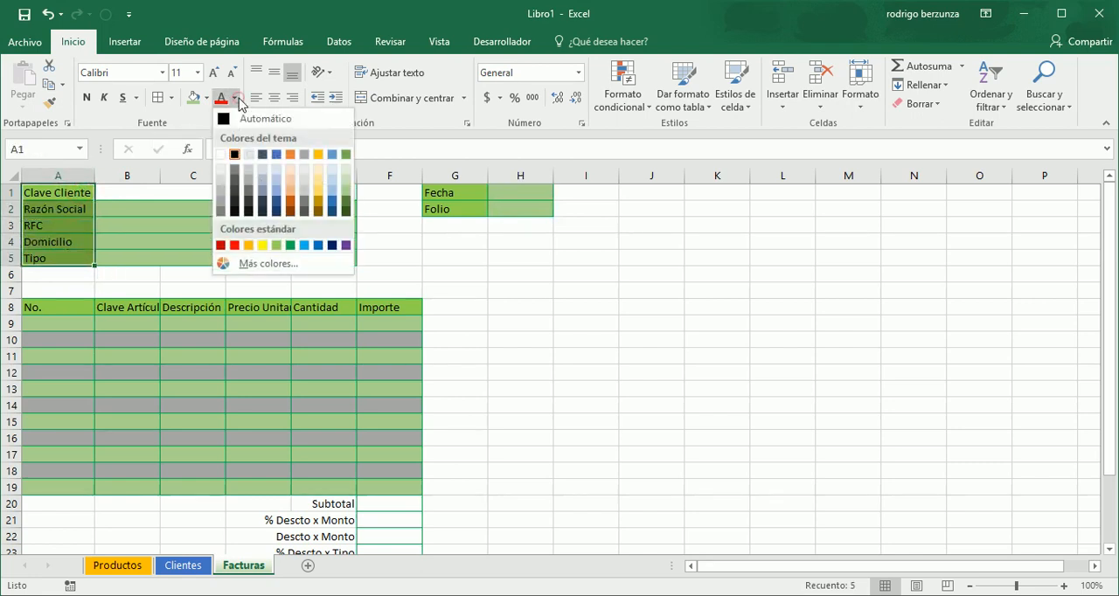
left_click(347, 212)
left_click_drag(431, 193, 439, 210)
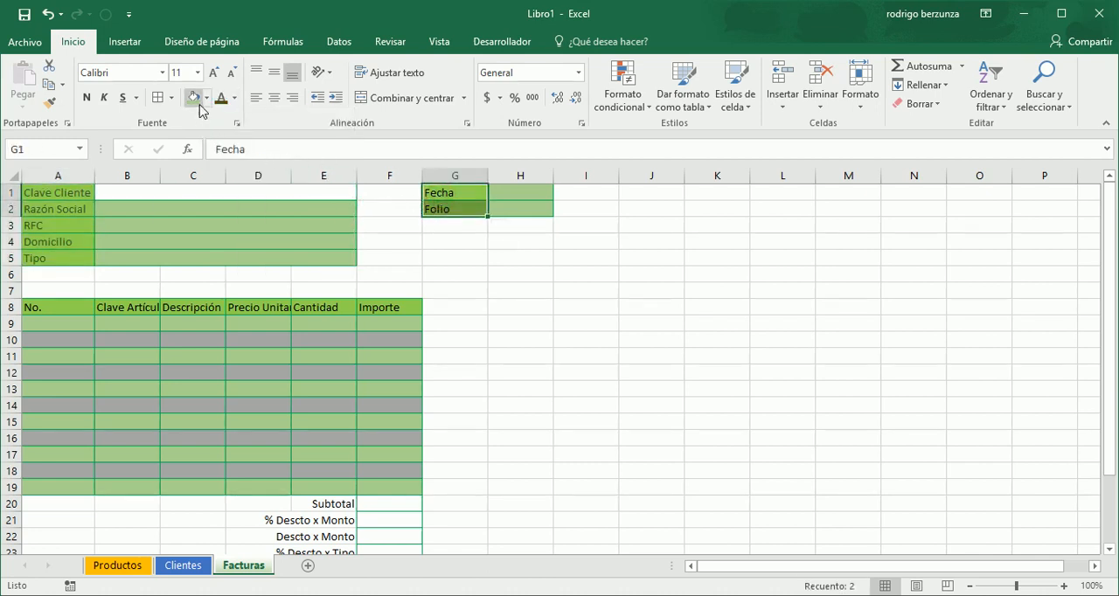
left_click_drag(64, 301, 375, 305)
left_click(374, 305)
left_click(220, 98)
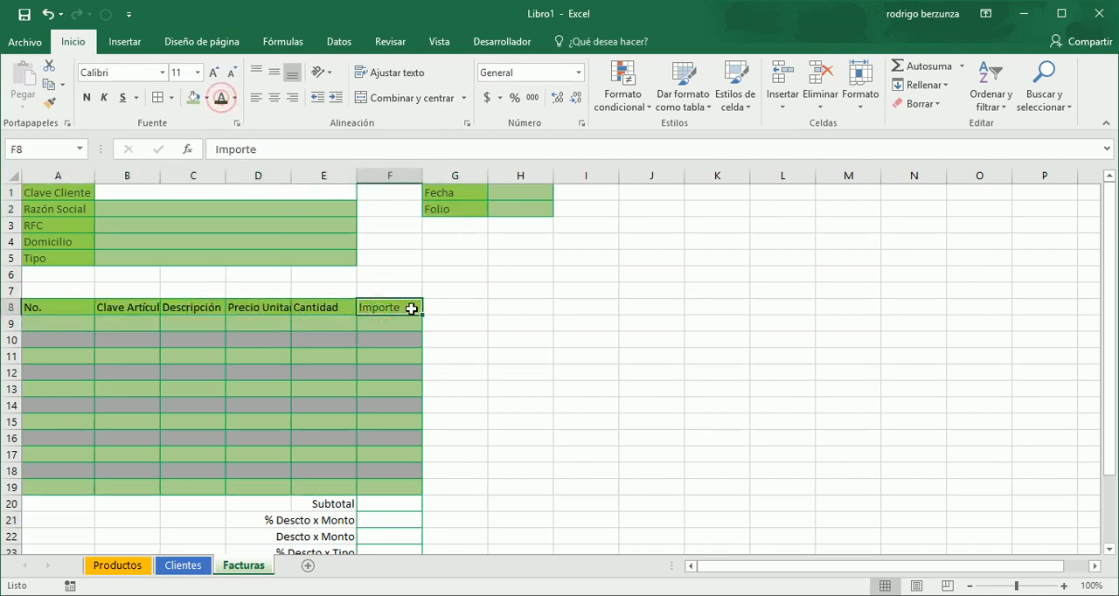
- Give the remaining detail headers A8:E8 the same dark green font colour, undoing any accidental fill change
left_click_drag(325, 312, 55, 307)
left_click(55, 306)
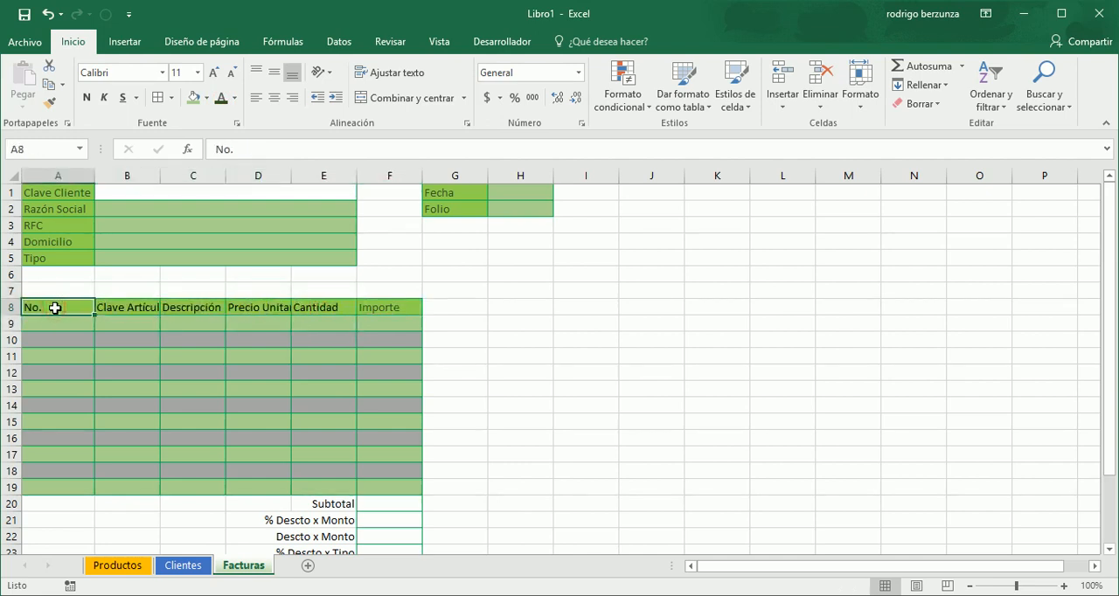
key("shift+Right")
key("shift+Right")
key("shift+Right")
key("shift+Right")
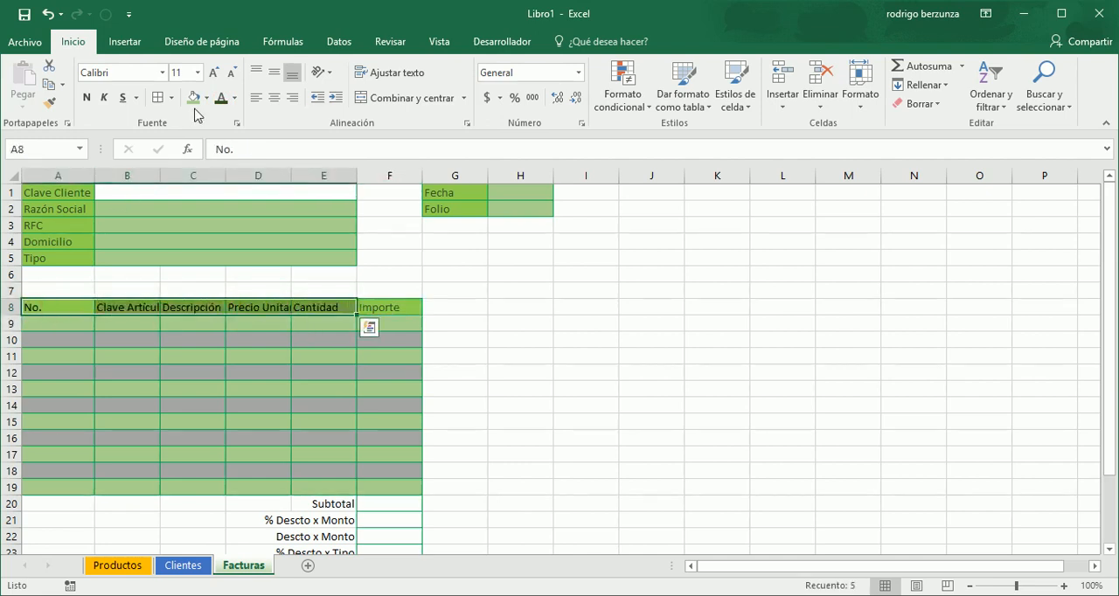
left_click(193, 97)
double_click(214, 304)
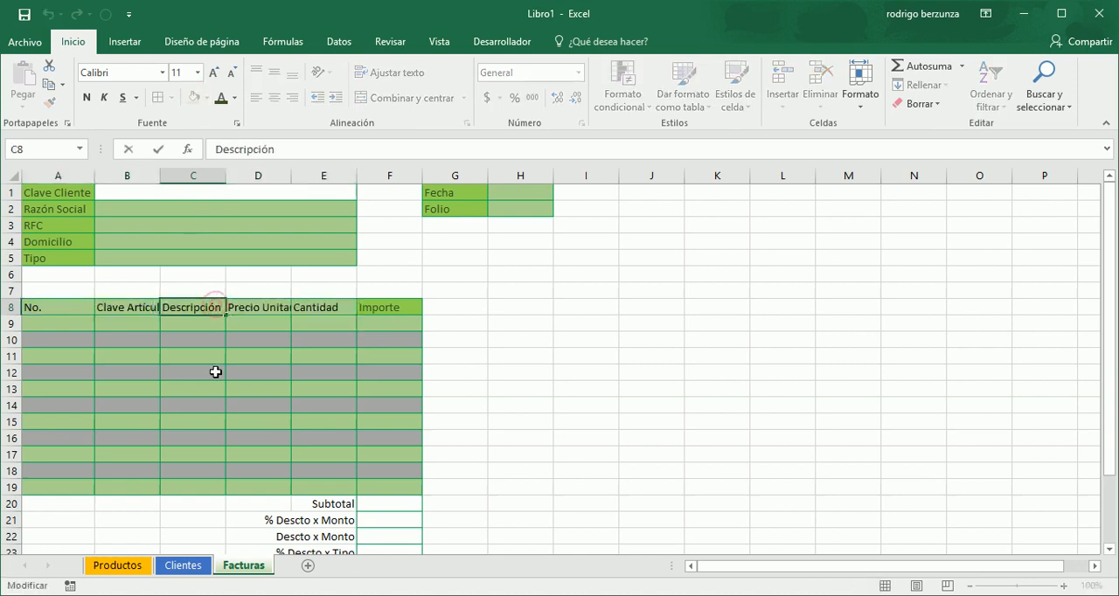
left_click(260, 389)
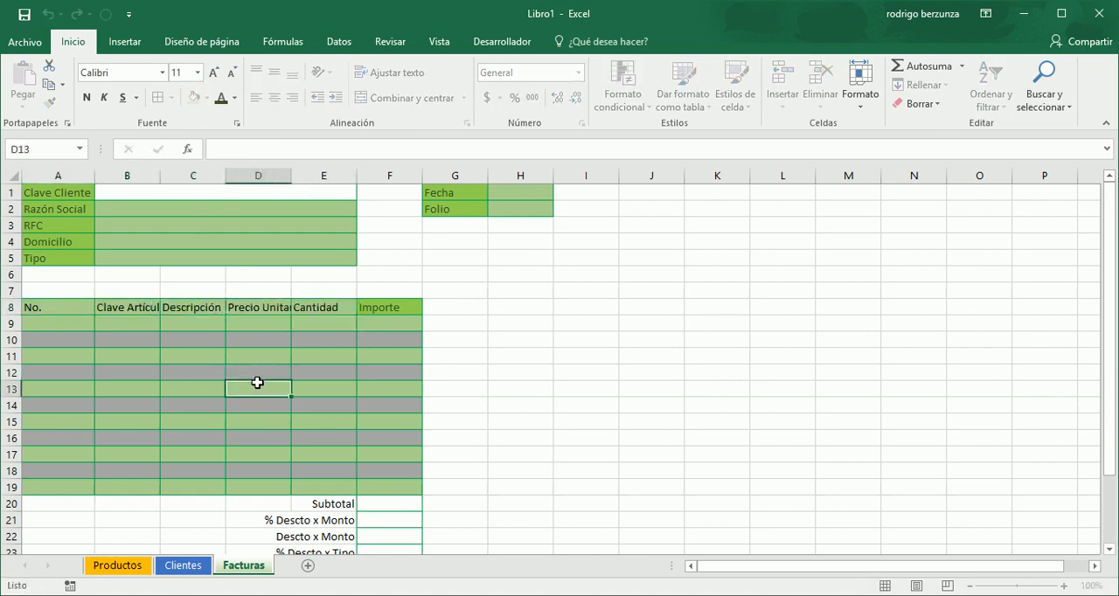
key("ctrl+z")
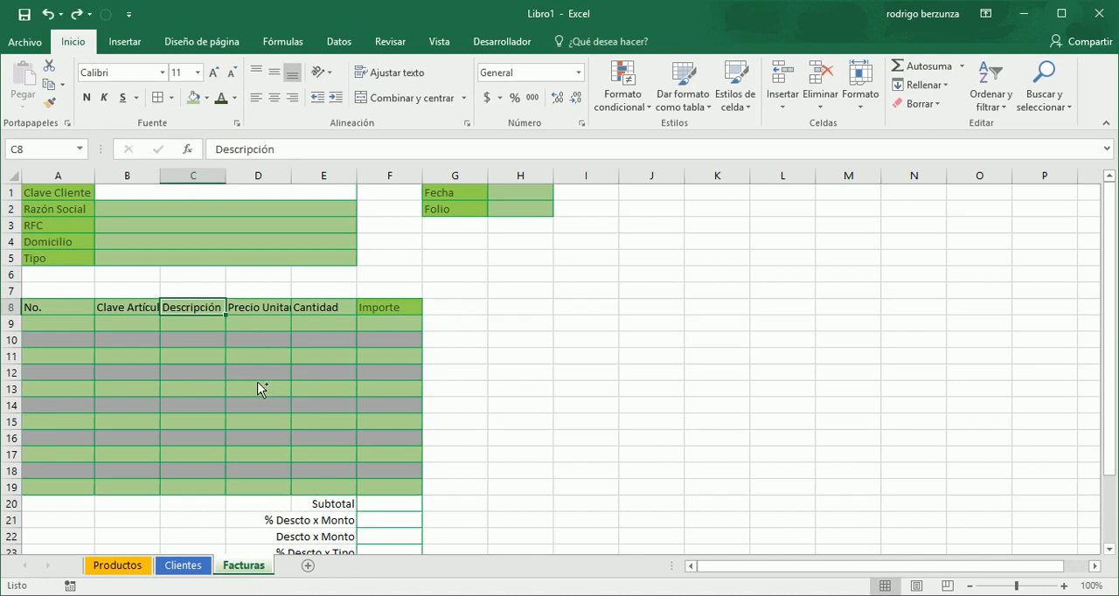
key("ctrl+z")
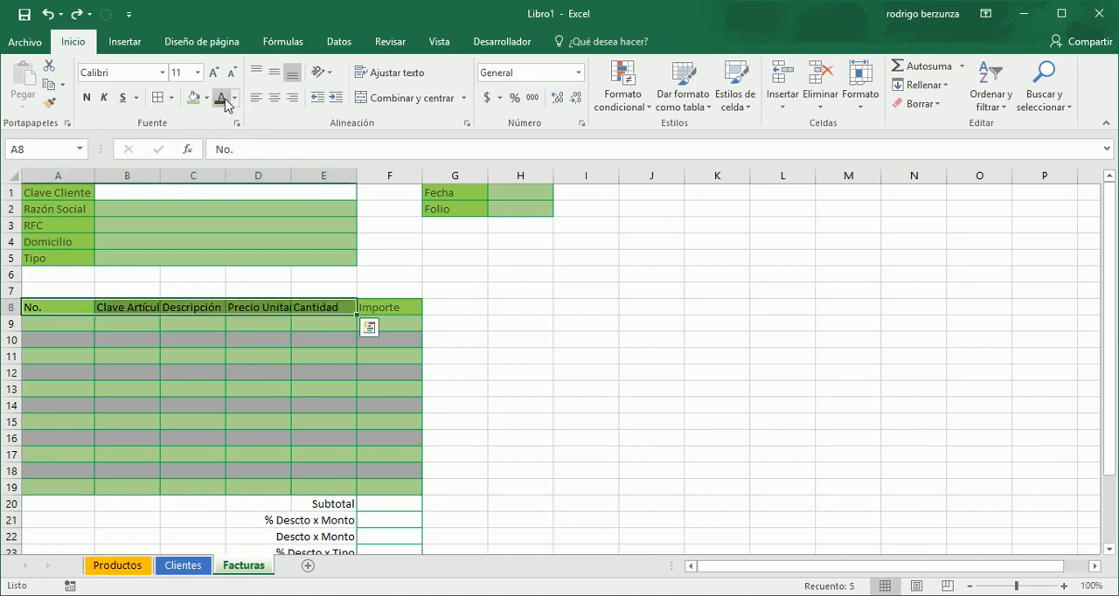
left_click(376, 278)
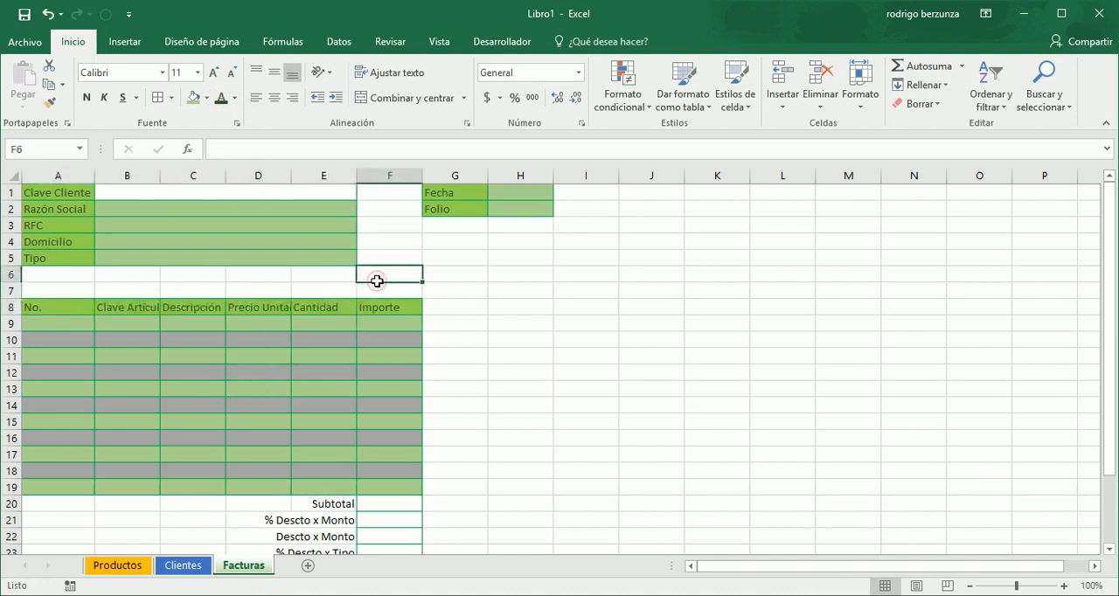
- Look over the Importe column cells and the client data cells from Clave Cliente down to Tipo
key("Down")
key("Down")
key("Down")
key("Down")
key("Down")
key("Down")
key("Down")
key("Down")
key("Down")
key("Down")
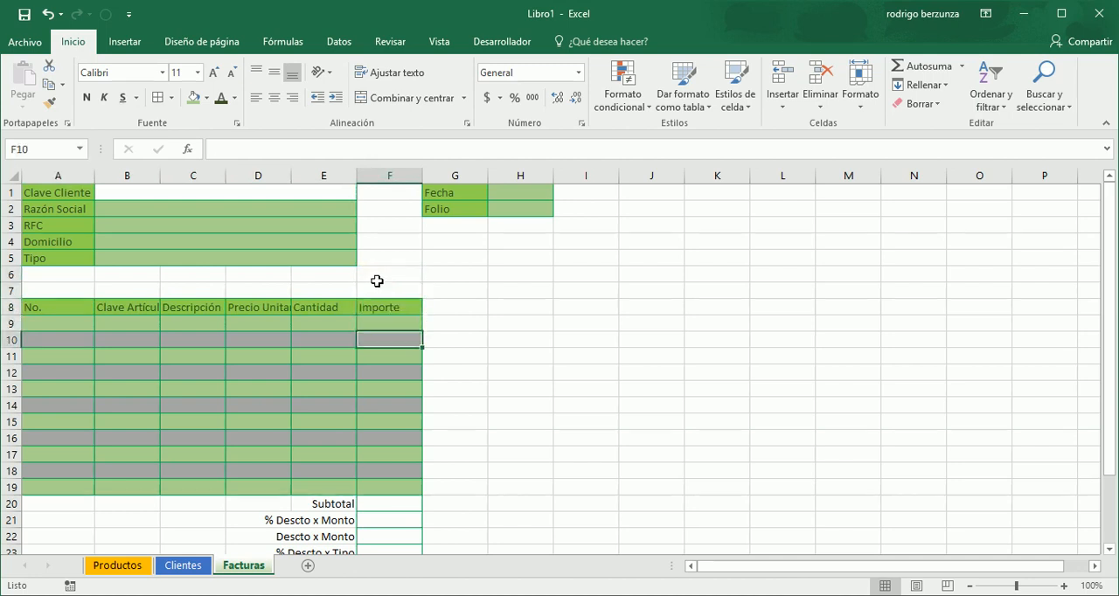
key("Down")
key("Down")
key("Down")
key("Up")
key("Up")
key("Up")
key("Up")
key("Up")
key("Up")
key("Up")
key("Up")
key("Up")
key("Up")
key("Up")
key("Up")
key("Up")
key("Up")
key("Up")
key("Up")
key("Up")
key("Up")
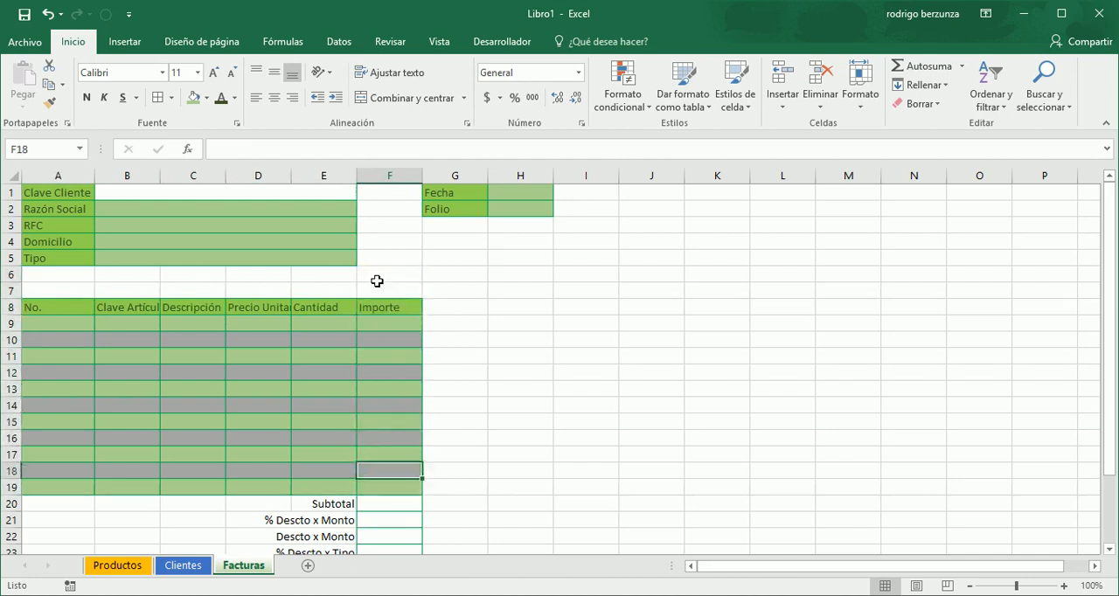
key("Left")
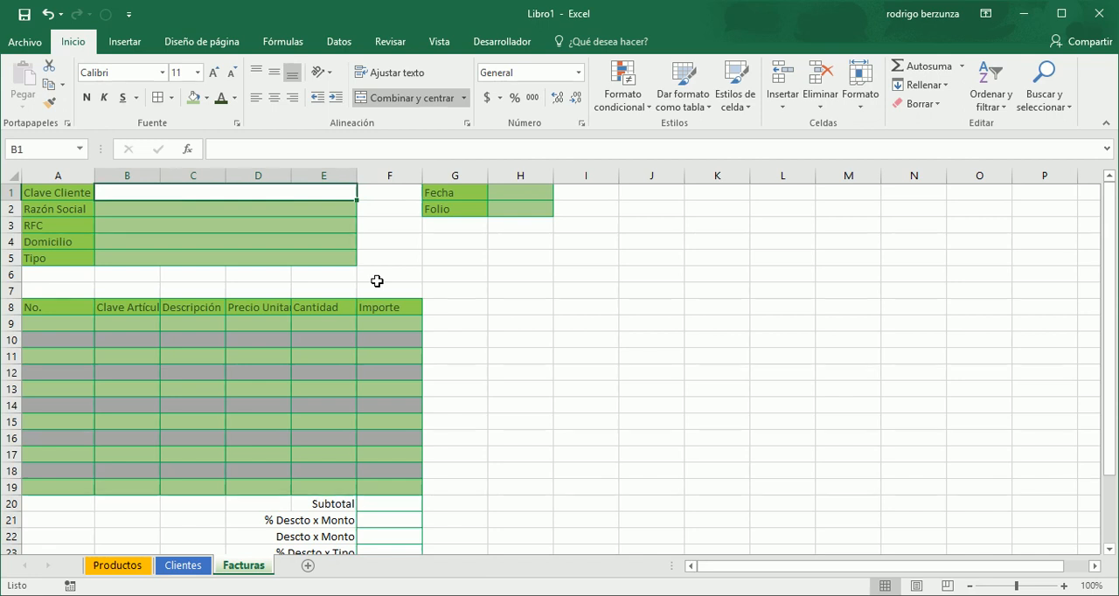
key("Down")
key("Down")
key("Down")
key("Down")
key("Up")
key("Up")
key("Down")
key("Down")
key("Down")
key("Down")
key("Down")
key("Down")
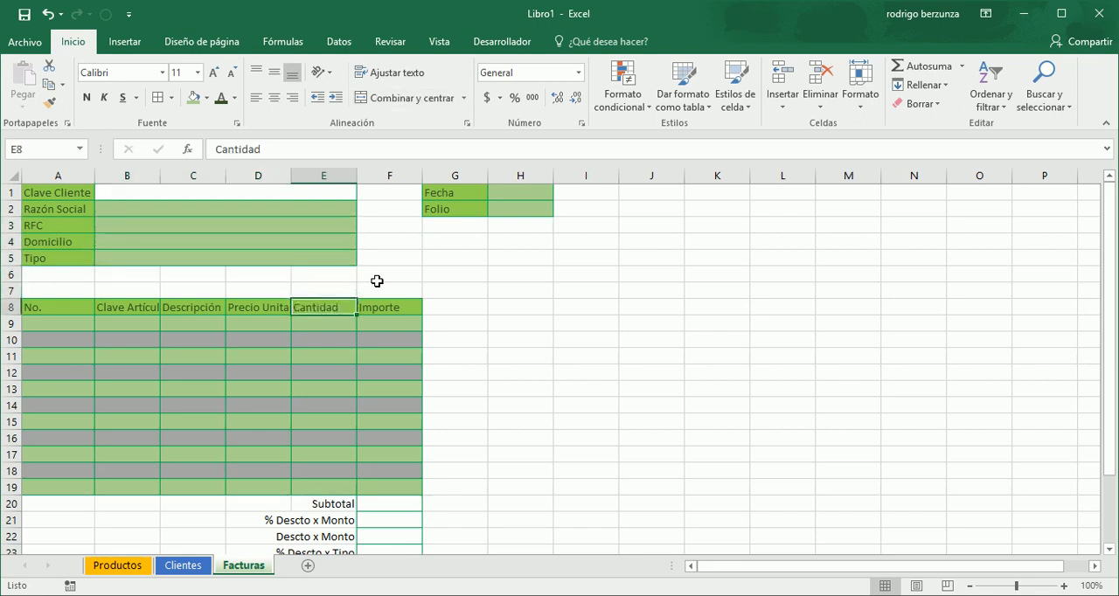
- Look over the detail columns from Clave Artículo to Importe along row 9
key("Left")
key("Left")
key("Left")
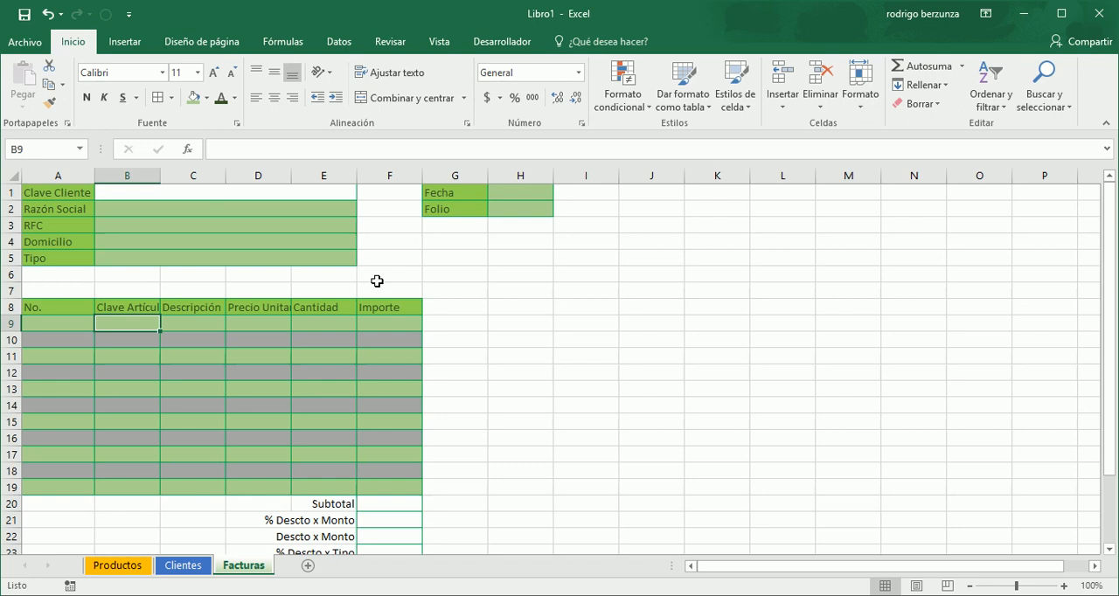
key("Right")
key("Right")
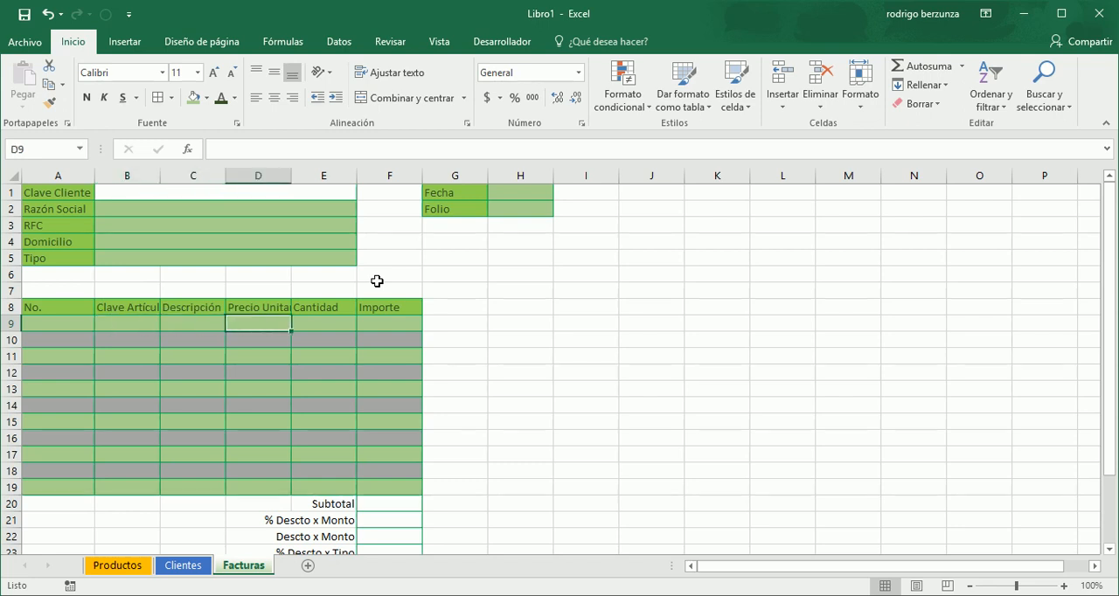
key("Right")
key("Right")
key("Left")
key("Left")
key("Right")
key("Right")
key("Right")
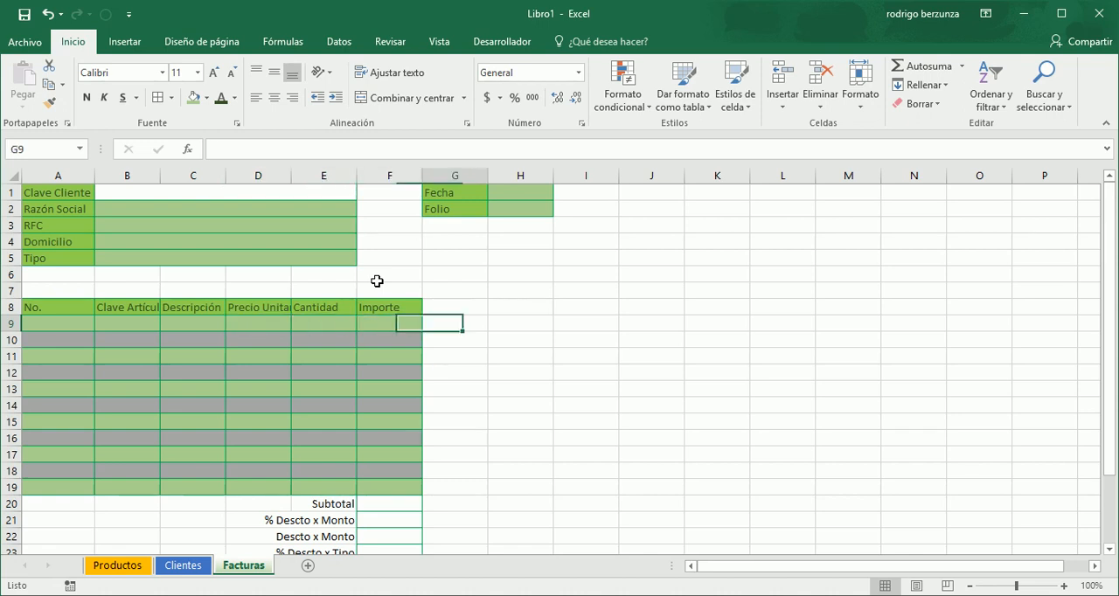
key("Left")
- Examine the totals cells F20:F27 and compare their formatting with the detail cells A9:F19
key("Down")
key("Down")
key("Down")
key("Down")
key("Down")
key("Down")
key("Down")
key("Down")
key("Down")
key("Down")
key("Down")
key("Down")
key("Down")
key("Down")
key("Down")
key("Down")
key("Down")
key("Down")
key("Down")
key("Down")
key("Down")
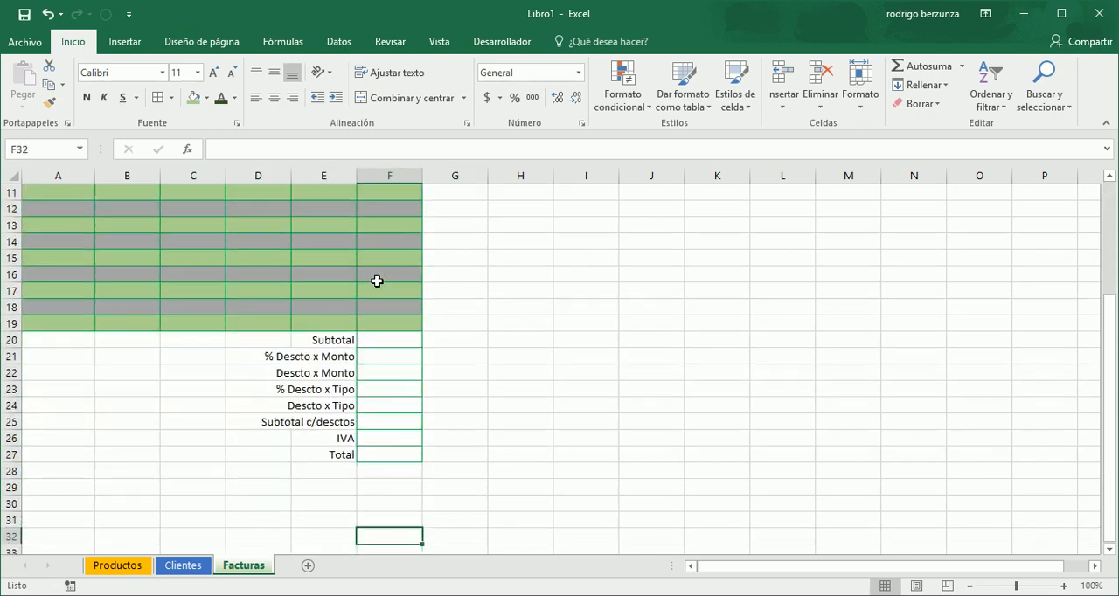
key("Up")
key("Up")
key("Up")
key("Up")
key("Up")
key("Up")
key("Up")
key("Up")
key("Up")
key("Up")
key("Up")
key("Up")
key("Up")
key("Up")
key("Up")
key("Up")
key("Up")
key("Up")
key("Up")
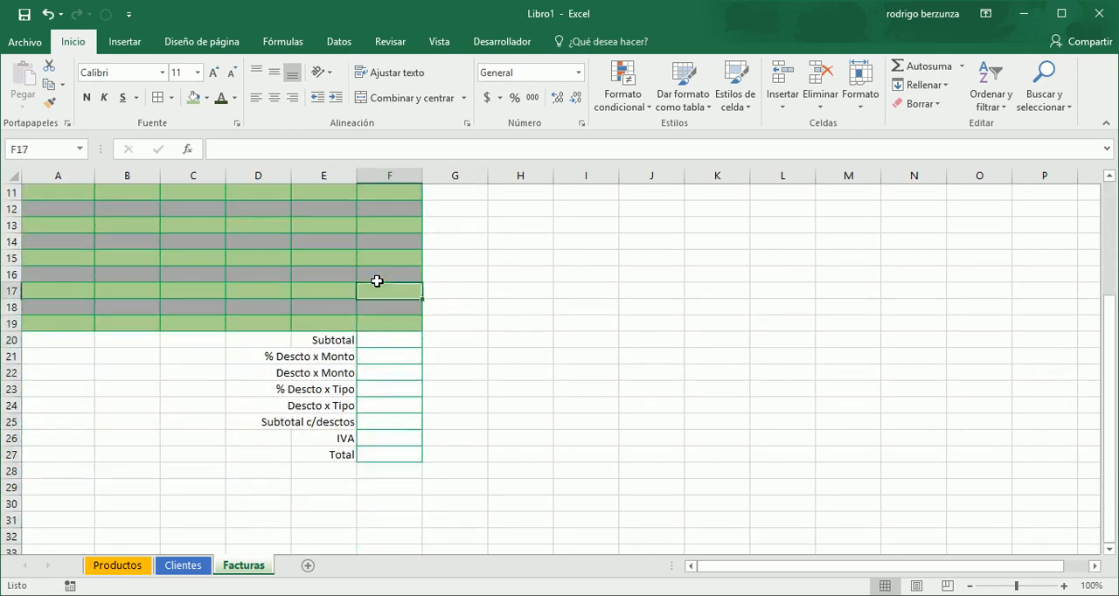
key("Up")
key("Up")
key("Up")
key("Up")
key("Up")
key("Up")
key("Down")
key("Down")
key("Down")
key("Down")
key("Down")
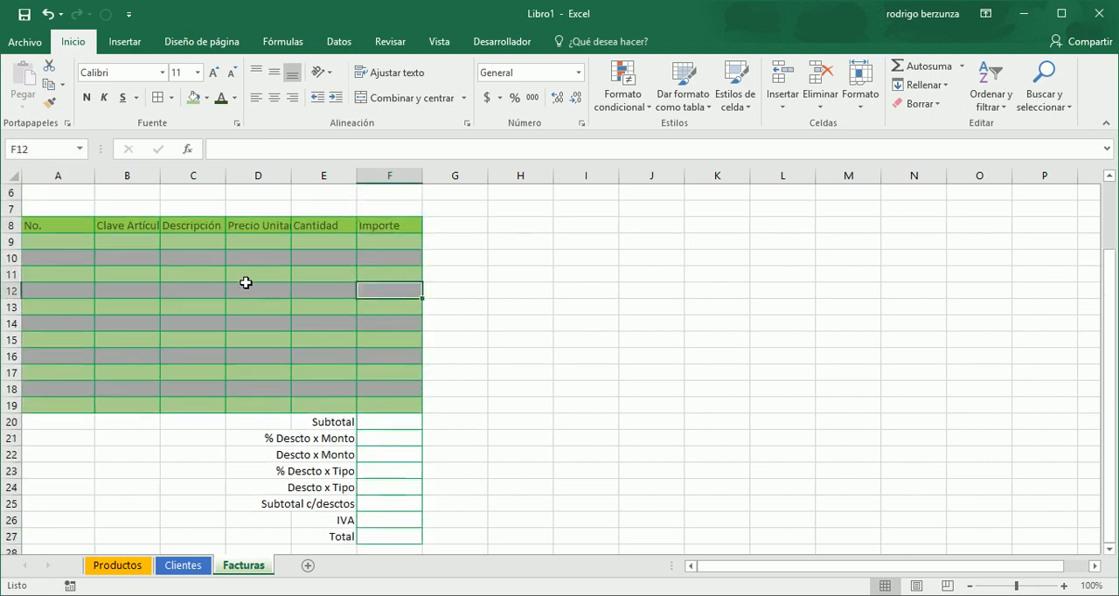
mouse_move(58, 245)
left_mouse_down()
mouse_move(202, 272)
mouse_move(361, 355)
mouse_move(386, 404)
left_mouse_up()
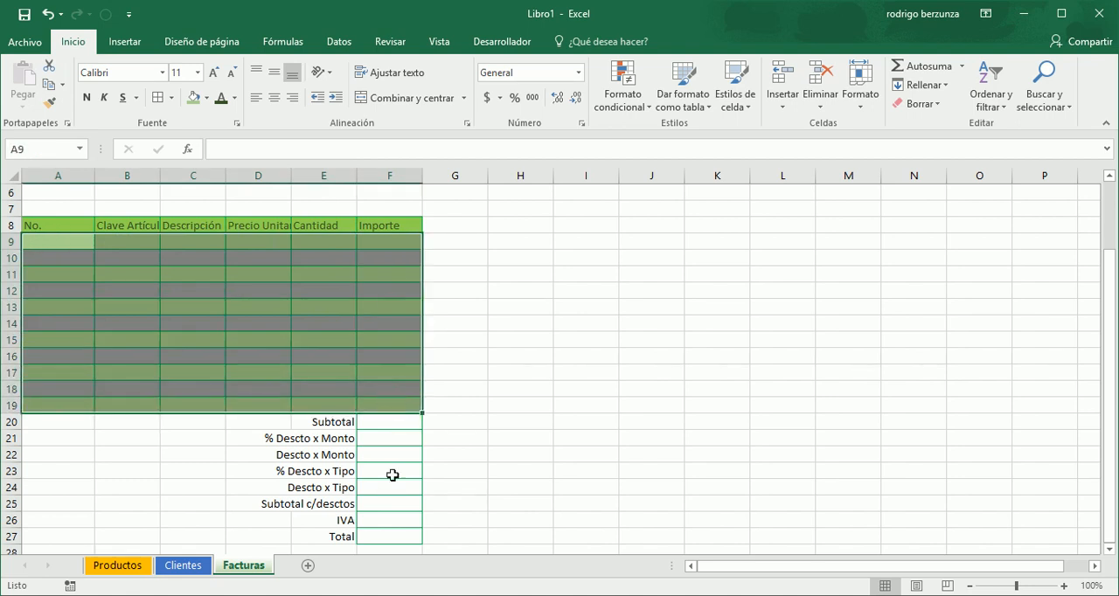
left_click_drag(393, 424, 393, 535)
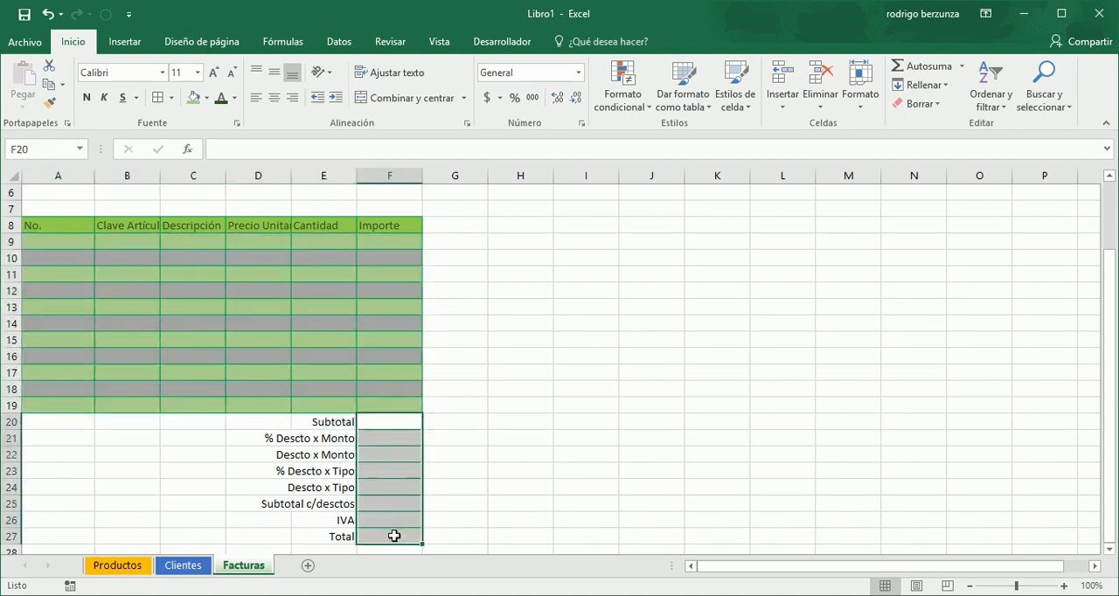
left_click(358, 351)
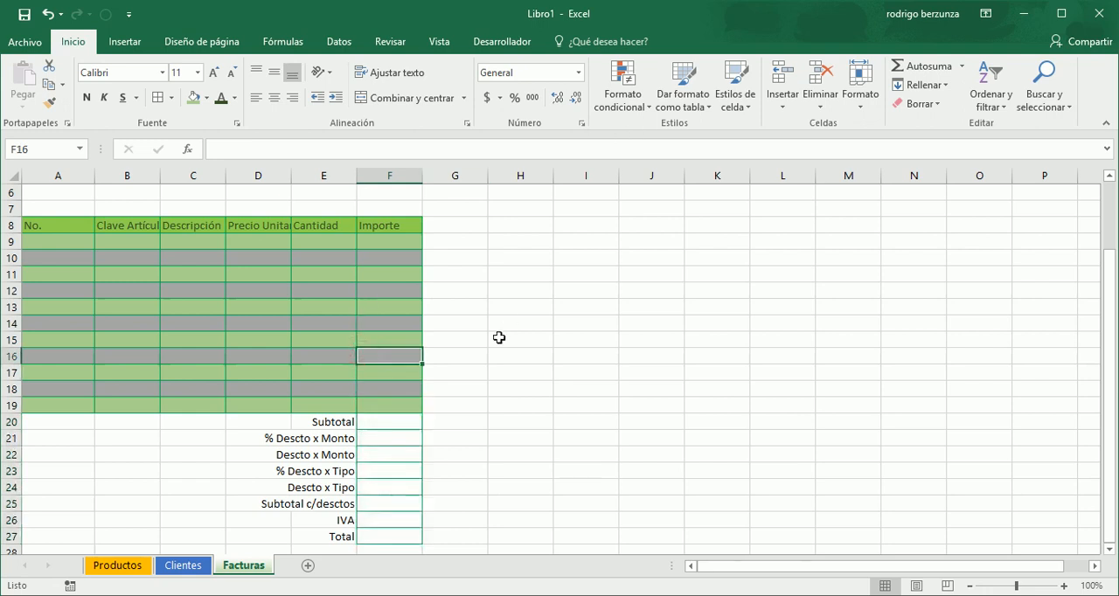
- List this sheet's conditional formatting rules, extend the odd-row rule's range to =$A$9:$F$19,$F$20:$F$27 and apply it
left_click(402, 421)
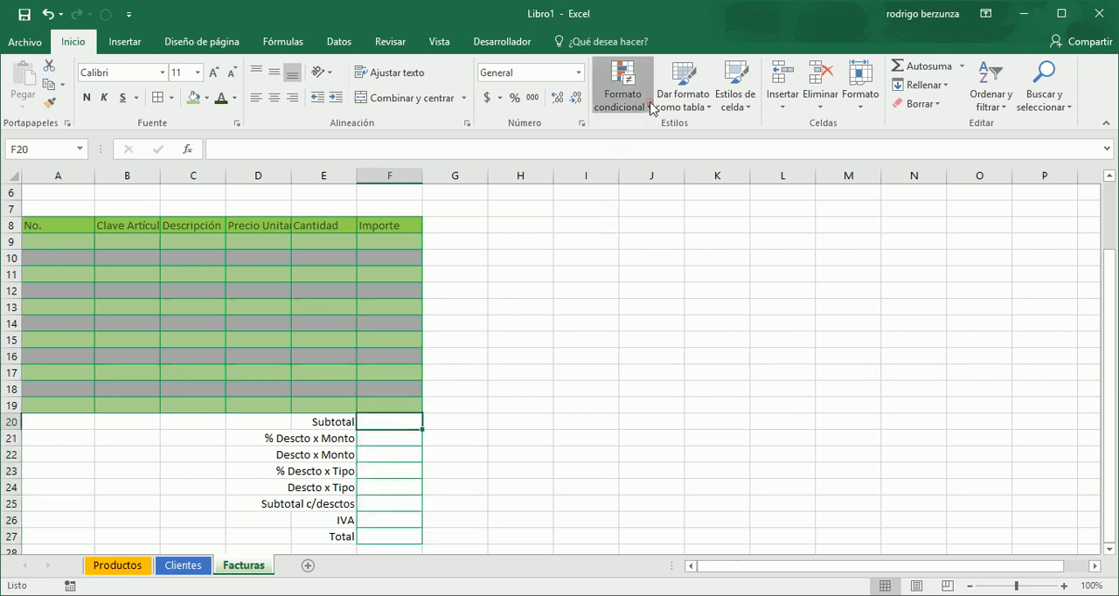
left_click(650, 106)
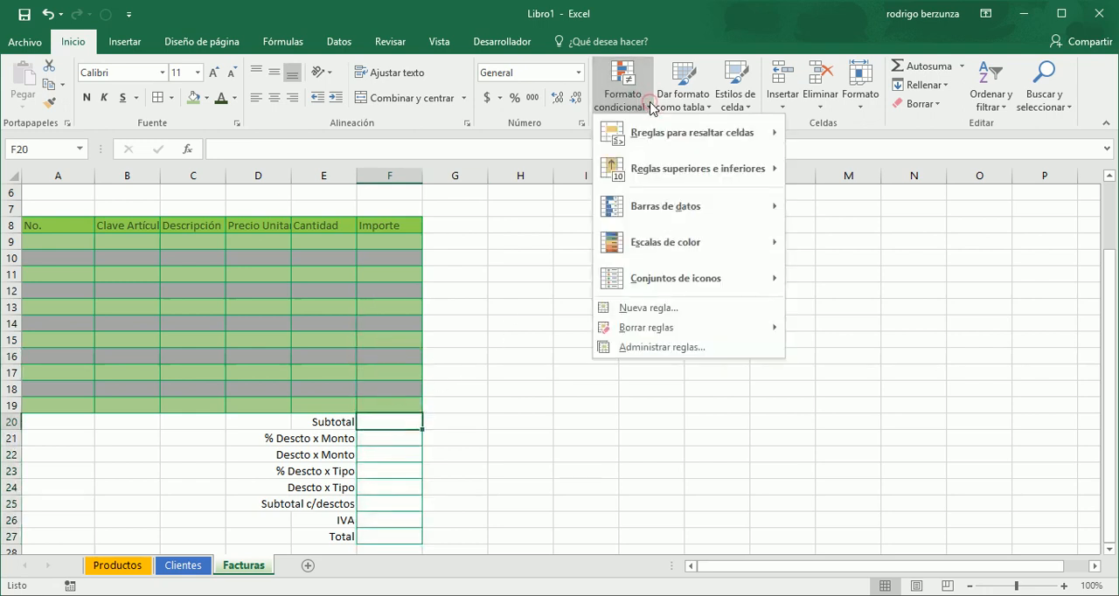
left_click(662, 348)
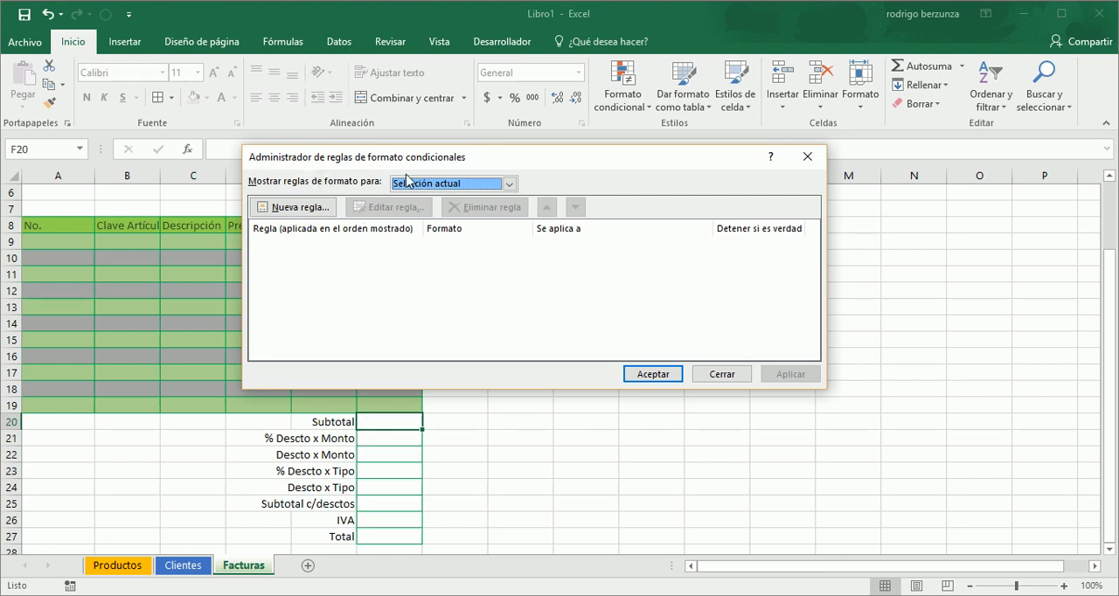
left_click(510, 184)
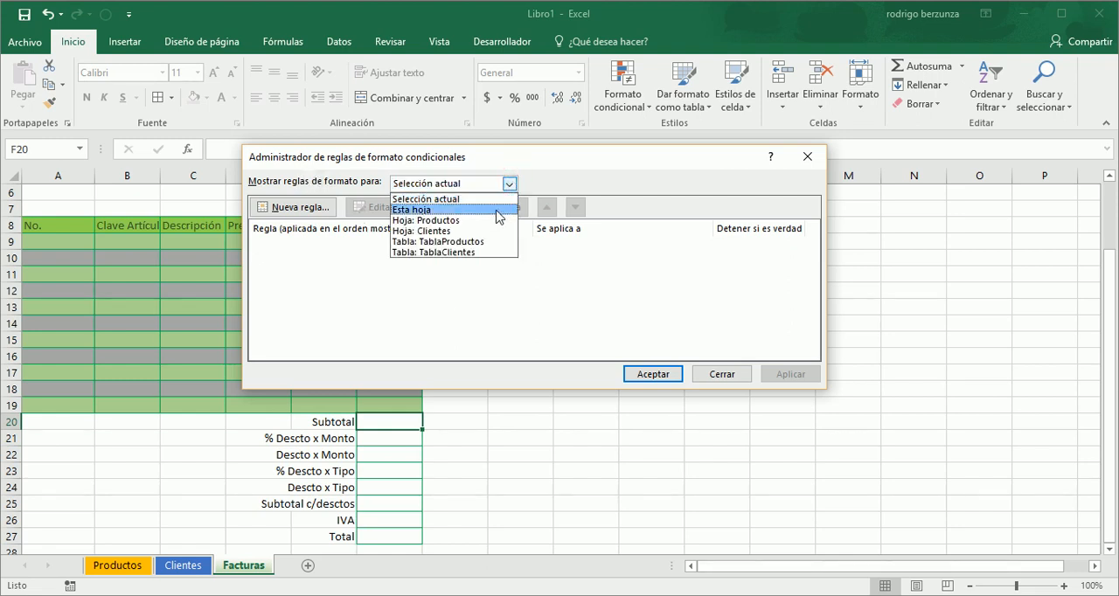
left_click(497, 212)
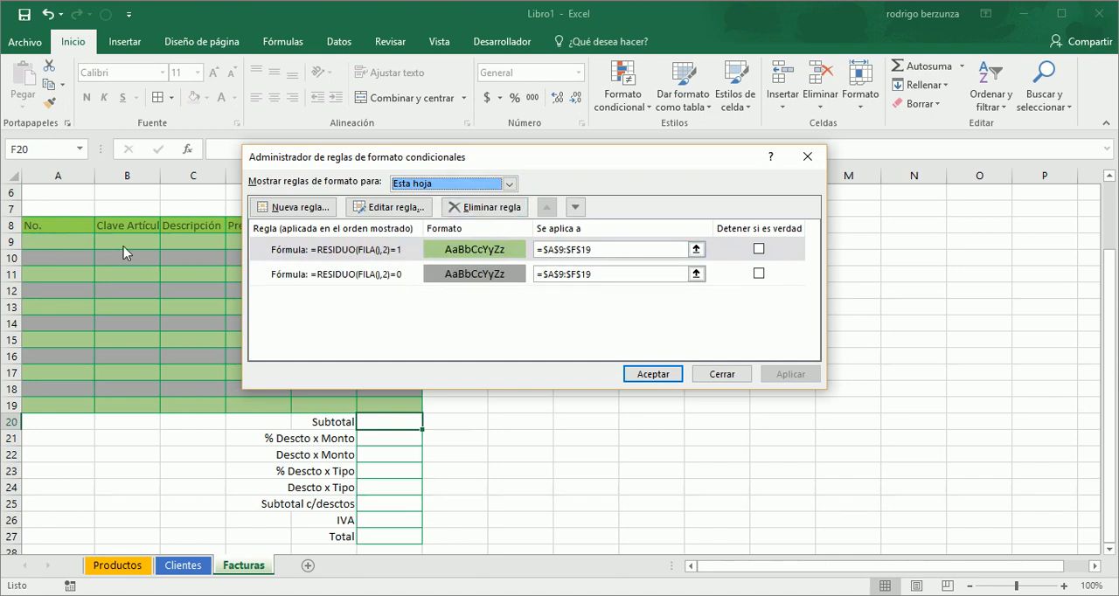
double_click(606, 250)
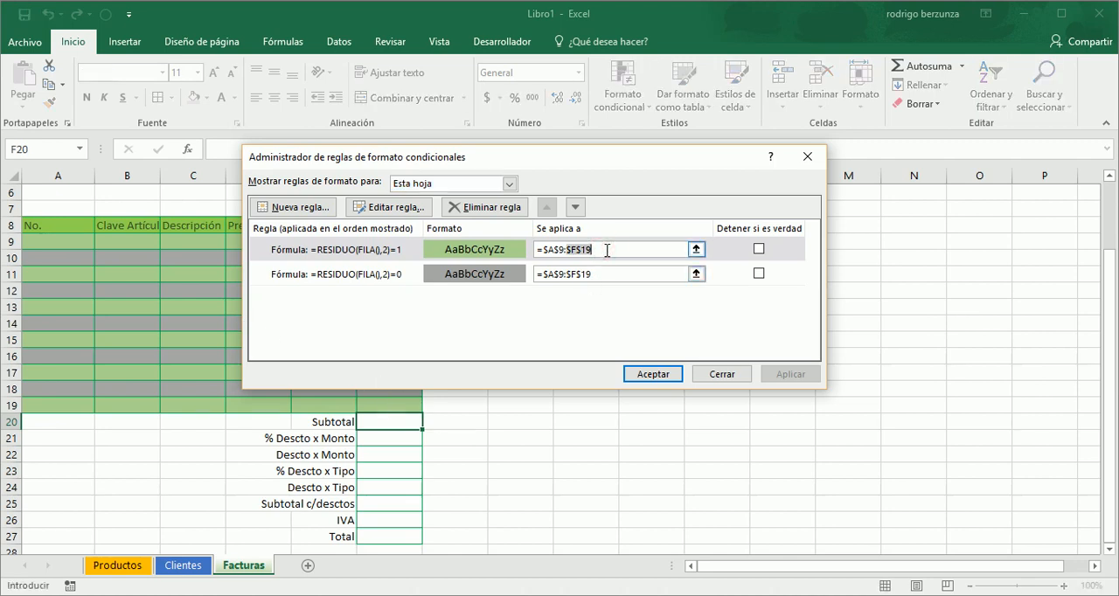
left_click(607, 250)
type(",")
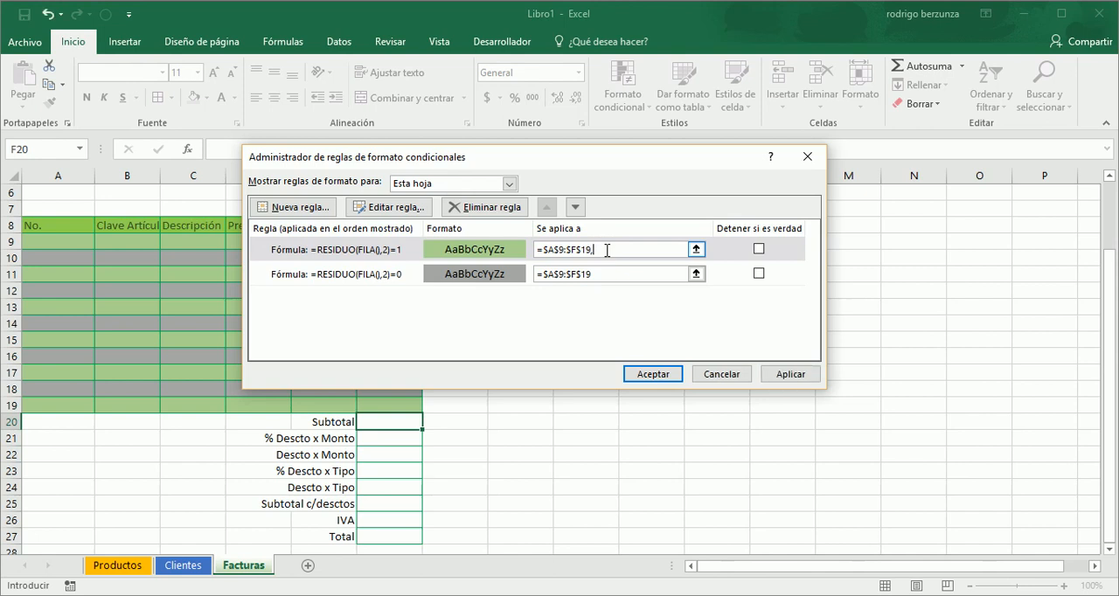
left_click_drag(417, 417, 395, 534)
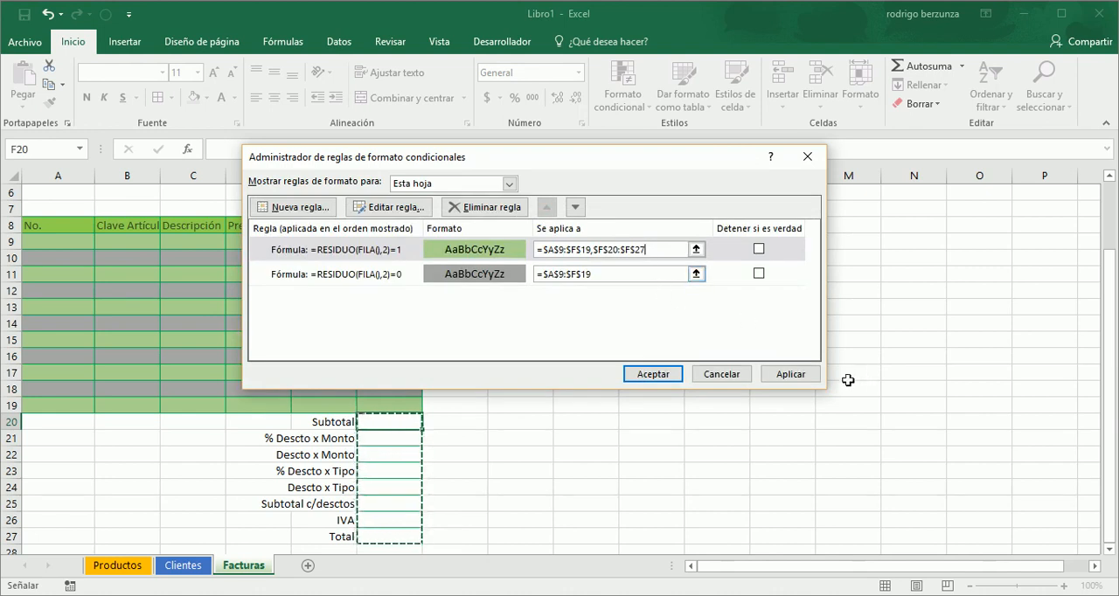
left_click(809, 380)
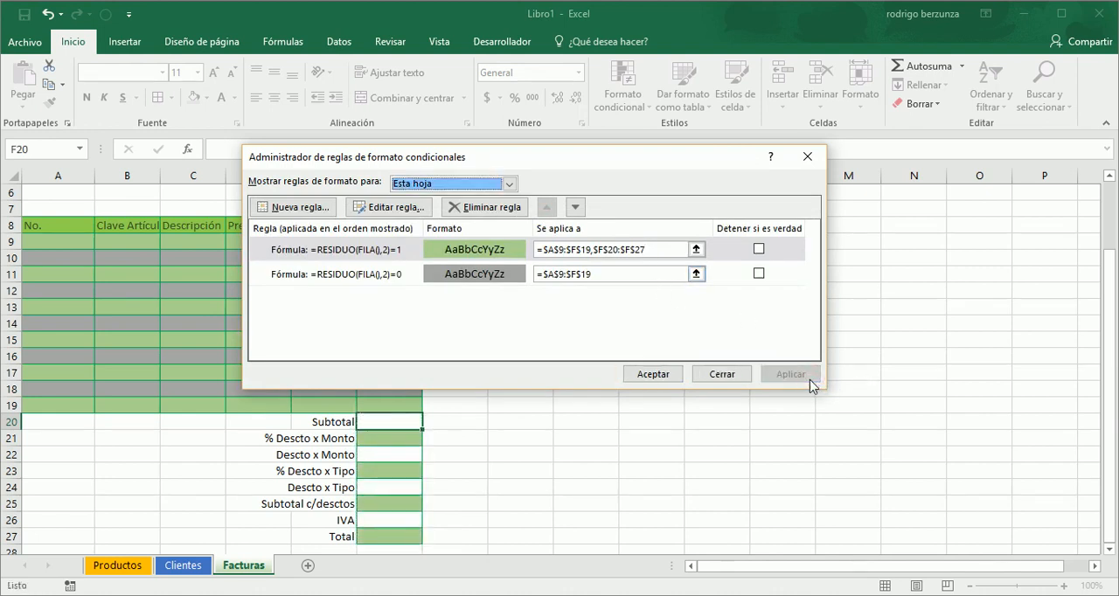
- Extend the even-row conditional formatting rule's range to =$A$9:$F$19,$F$20:$F$27, apply it and close the rules manager
left_click(625, 275)
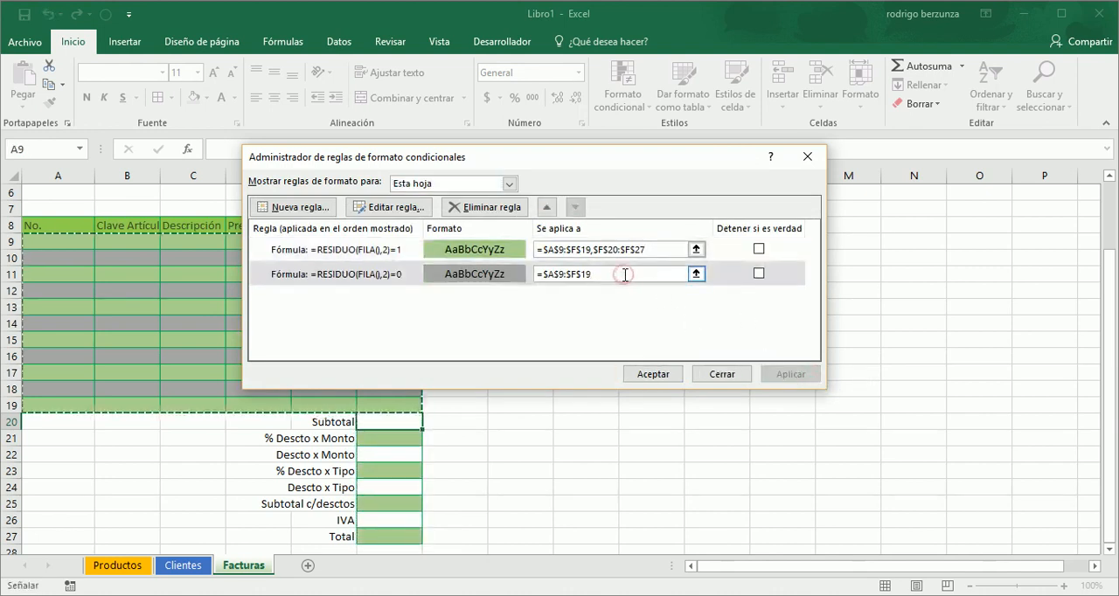
type(",")
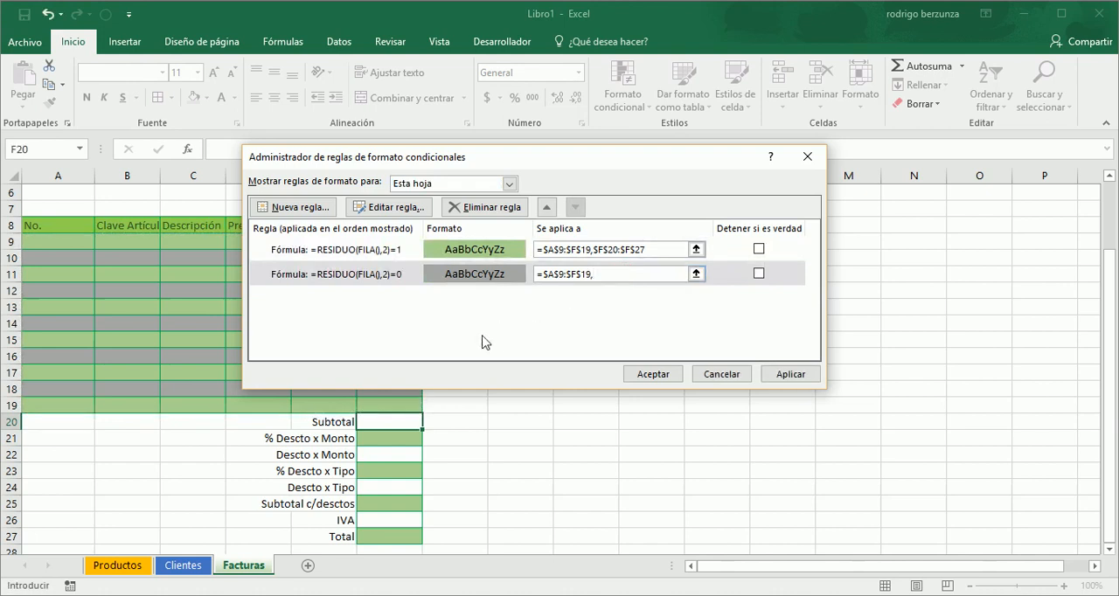
left_click_drag(394, 420, 388, 535)
left_click(388, 536)
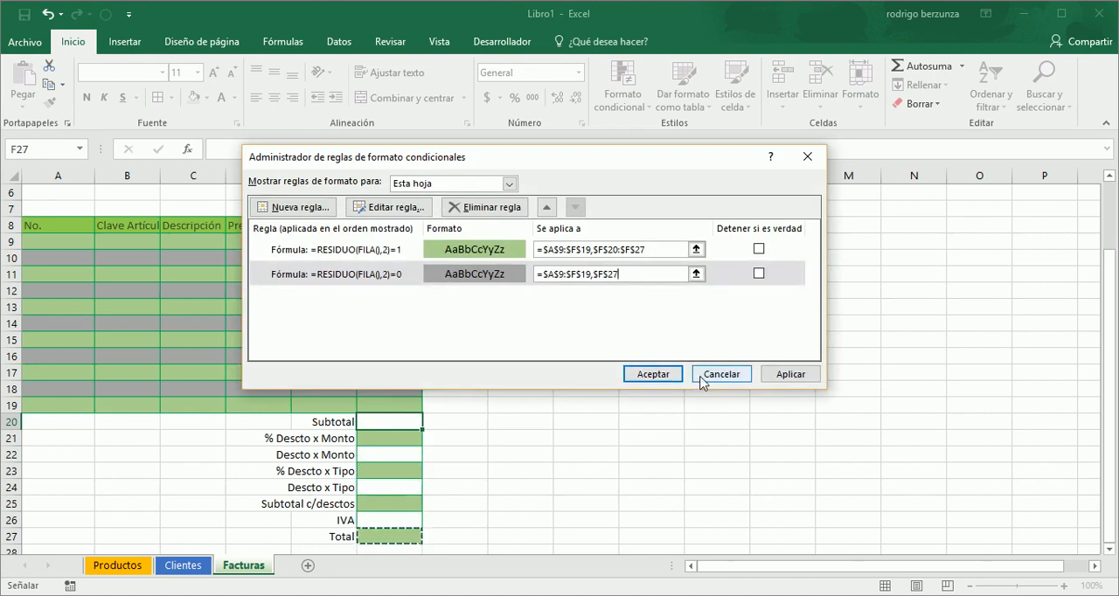
key("shift+Up")
key("shift+Up")
key("shift+Up")
key("shift+Up")
key("shift+Up")
key("shift+Up")
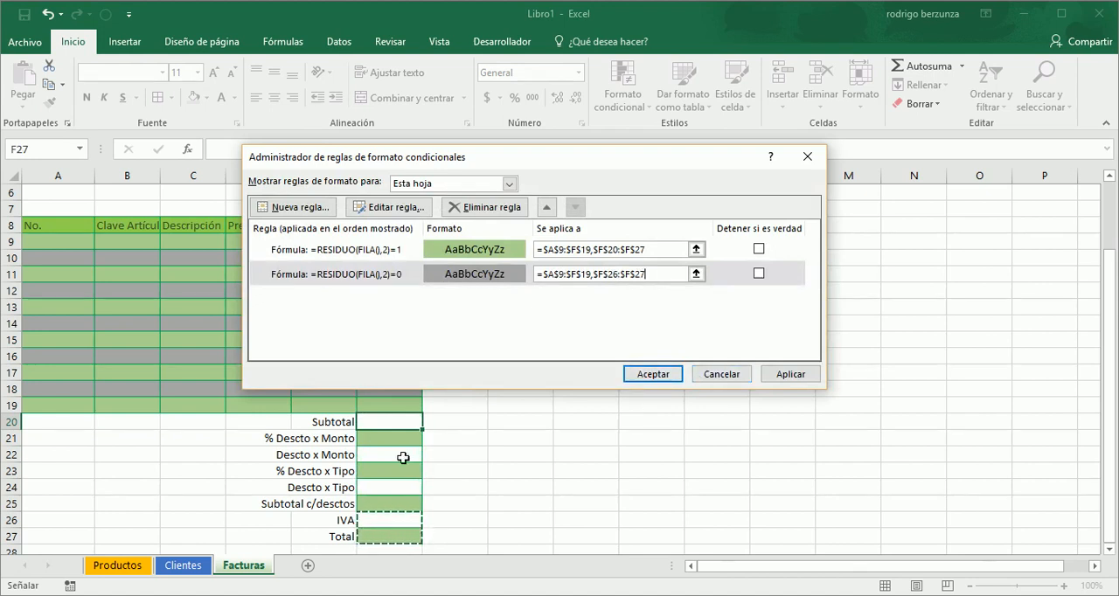
key("shift+Up")
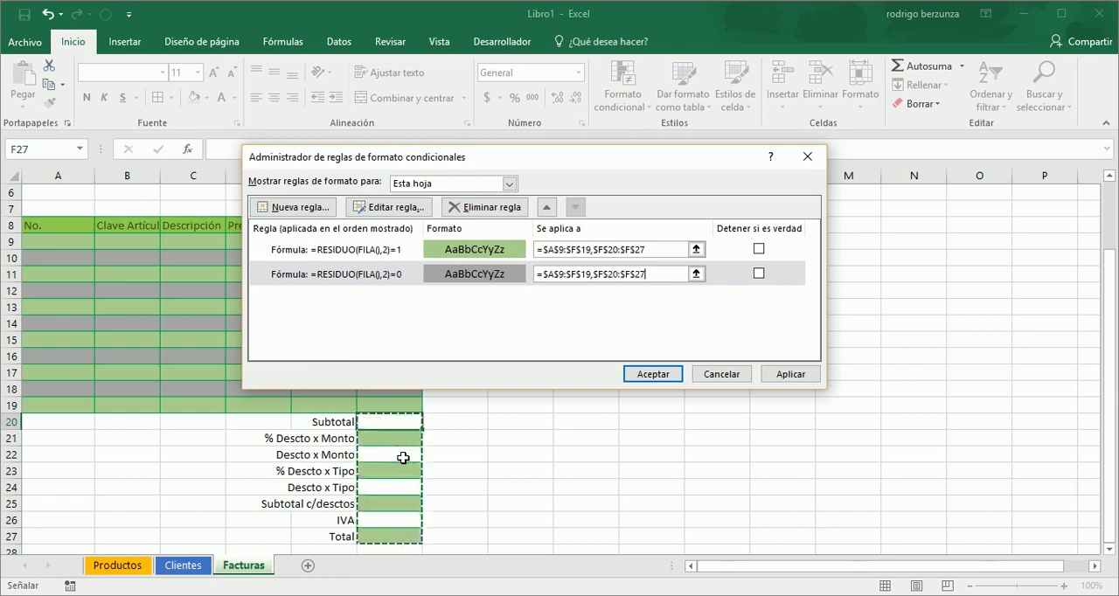
left_click(788, 374)
left_click(642, 372)
left_click(367, 322)
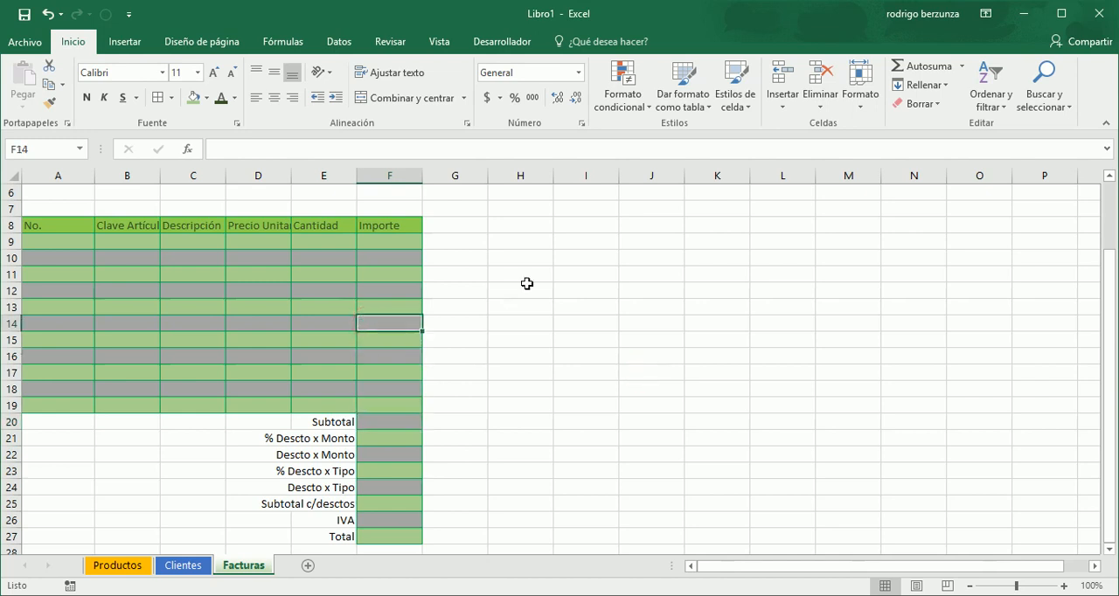
- Make the totals labels from Subtotal to Total in E20:E27 bold
key("Left")
key("Left")
key("Down")
key("Down")
key("Down")
key("Down")
key("Down")
key("Down")
key("Right")
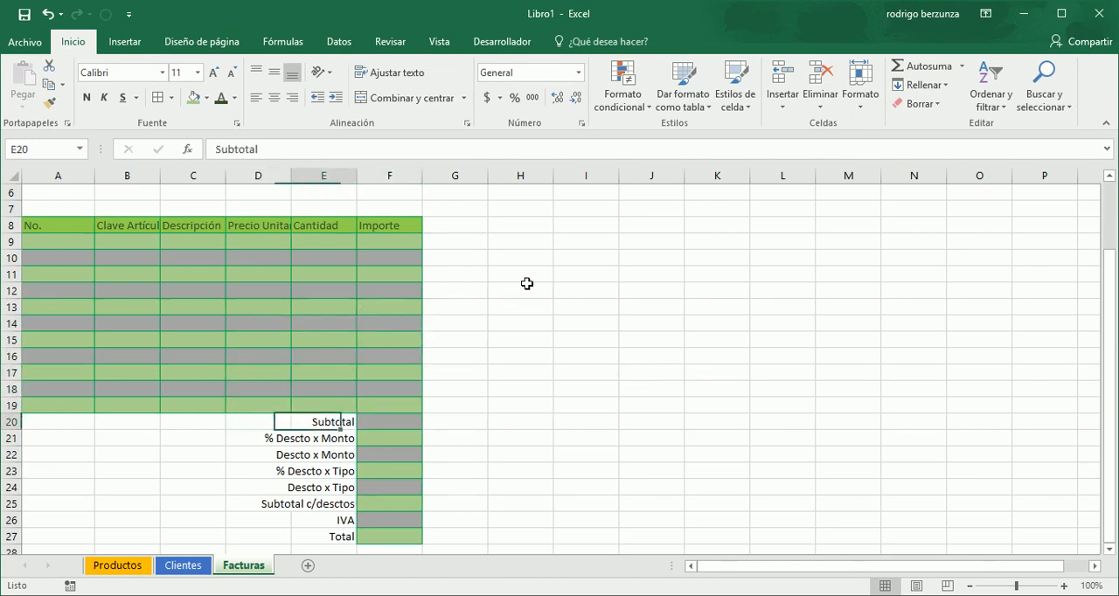
key("shift+Down")
key("shift+Down")
key("shift+Down")
key("shift+Down")
key("shift+Down")
key("shift+Down")
key("shift+Down")
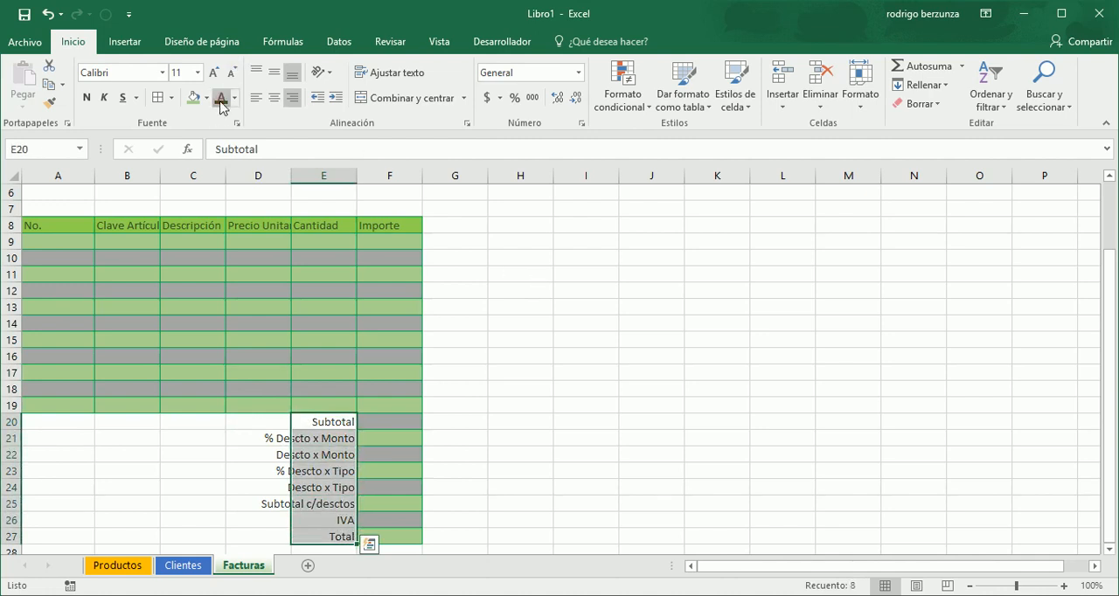
left_click(86, 98)
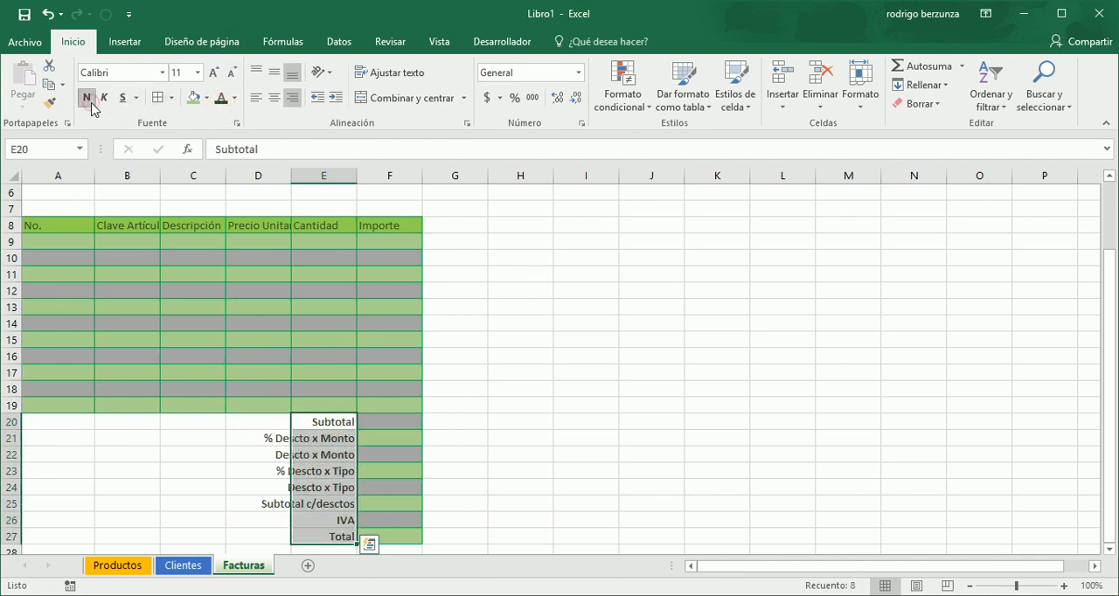
- Make the detail table headings from No. to Importe in row 8 bold
key("Up")
key("Up")
key("Up")
key("Up")
key("Up")
key("Up")
key("Up")
key("Up")
key("Up")
key("Up")
key("Up")
key("Up")
key("Up")
key("Right")
key("Down")
key("shift+Left")
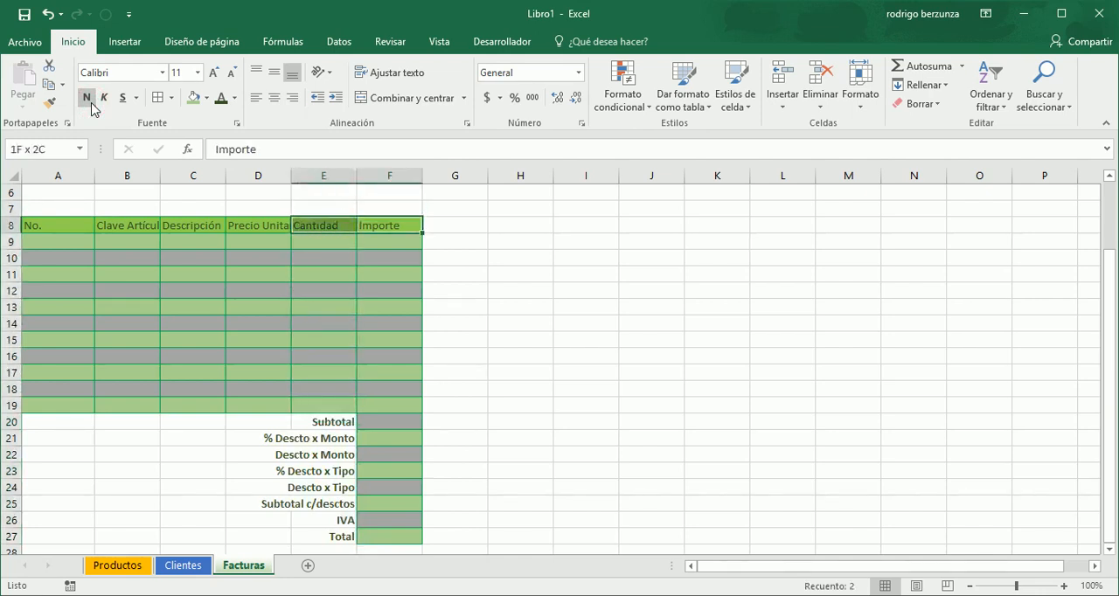
key("shift+Left")
key("shift+Left")
key("shift+Left")
key("shift+Left")
left_click(87, 98)
- Make the Fecha and Folio labels in G1:G2 bold
key("Up")
key("Up")
key("Up")
key("Up")
key("Up")
key("Up")
key("Up")
key("Right")
key("shift+Down")
left_click(91, 103)
- Make the client data labels from Clave Cliente to Tipo in A1:A5 bold
key("Left")
key("Left")
key("Left")
key("Left")
key("Left")
key("Left")
key("shift+Down")
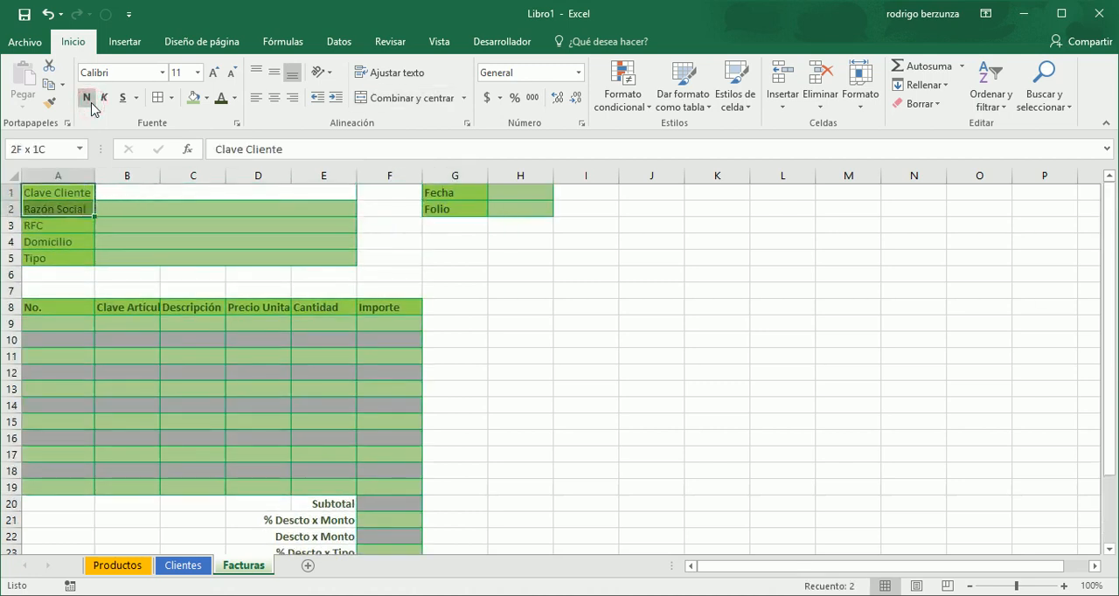
key("shift+Down")
key("shift+Down")
key("shift+Down")
left_click(91, 103)
- Widen the Descripción column to roughly four times its width and the Precio Unitario column enough to show its full heading
key("Down")
key("Down")
key("Down")
key("Down")
key("Down")
key("Down")
key("Right")
key("Right")
key("Right")
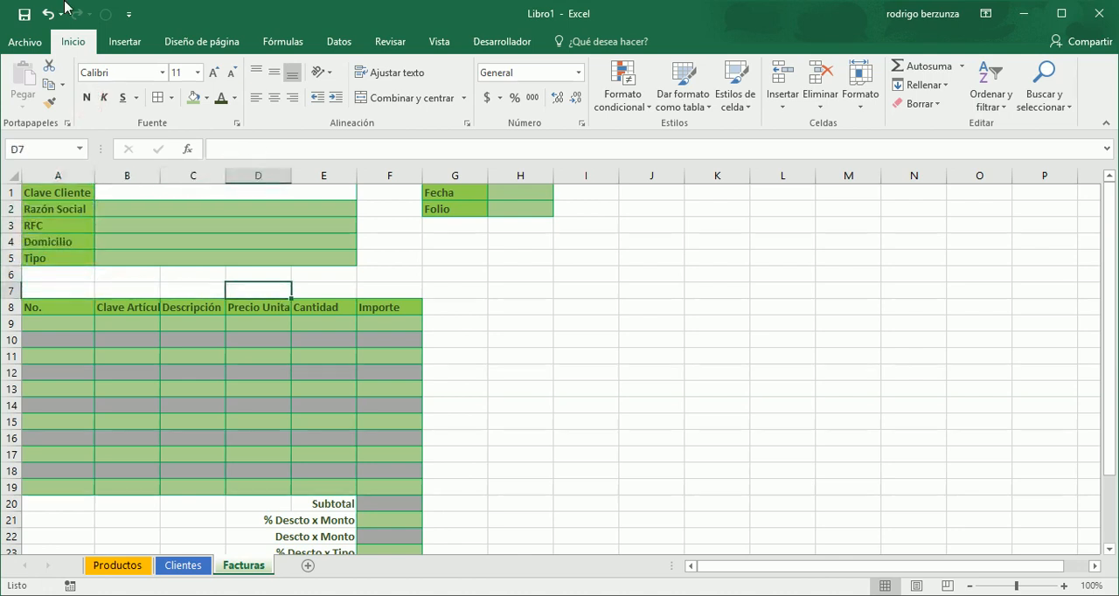
left_click_drag(226, 177, 438, 190)
left_click(437, 190)
left_click_drag(503, 176, 617, 178)
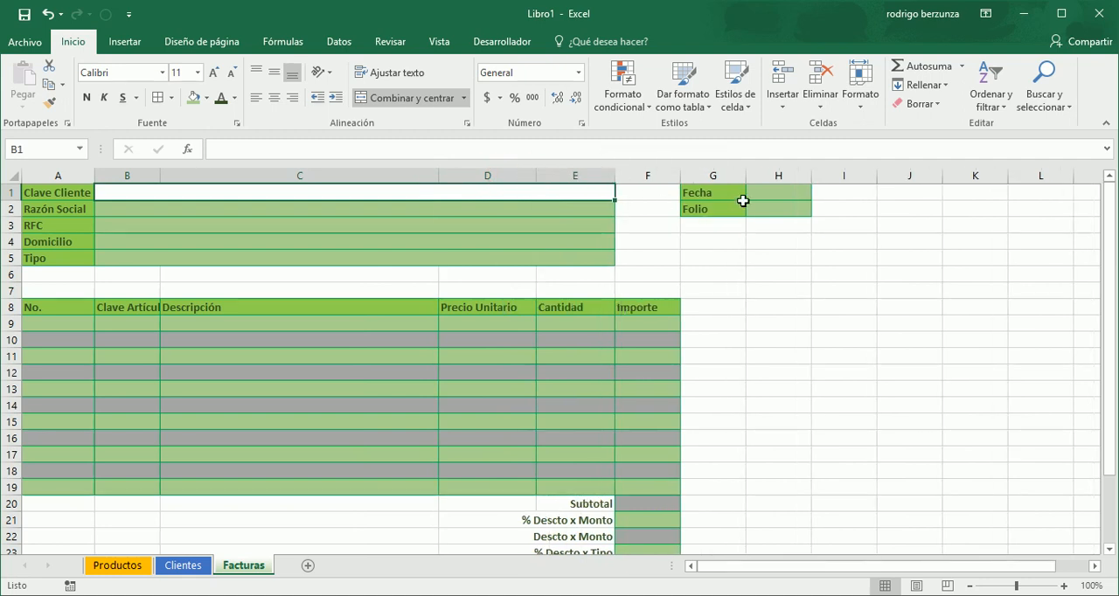
- For the Fecha value in cell H1, browse the function categories and list the date and time functions
left_click(773, 195)
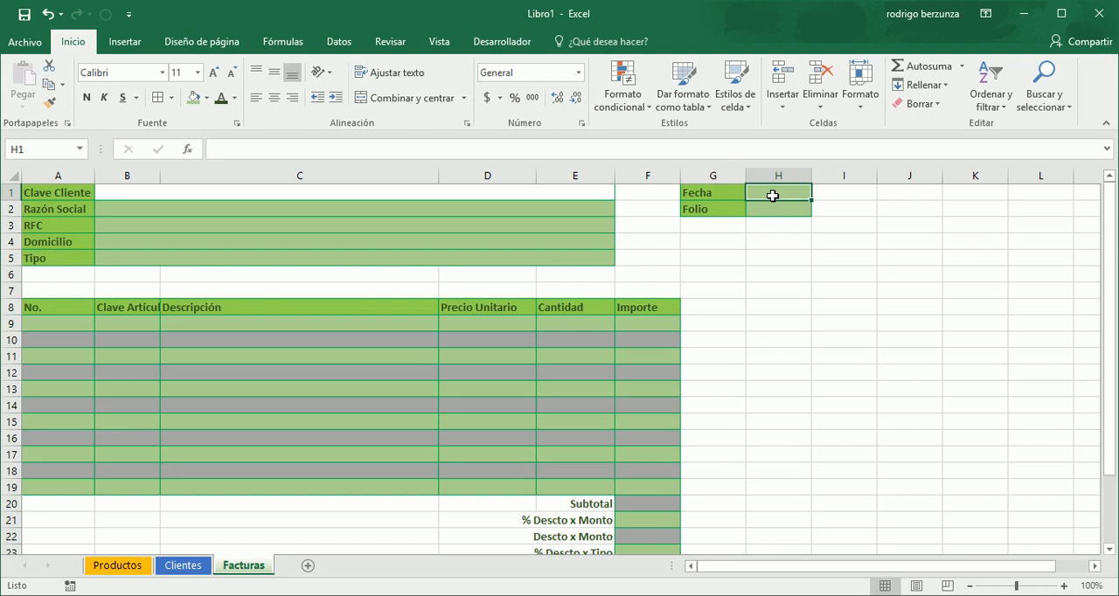
left_click(284, 41)
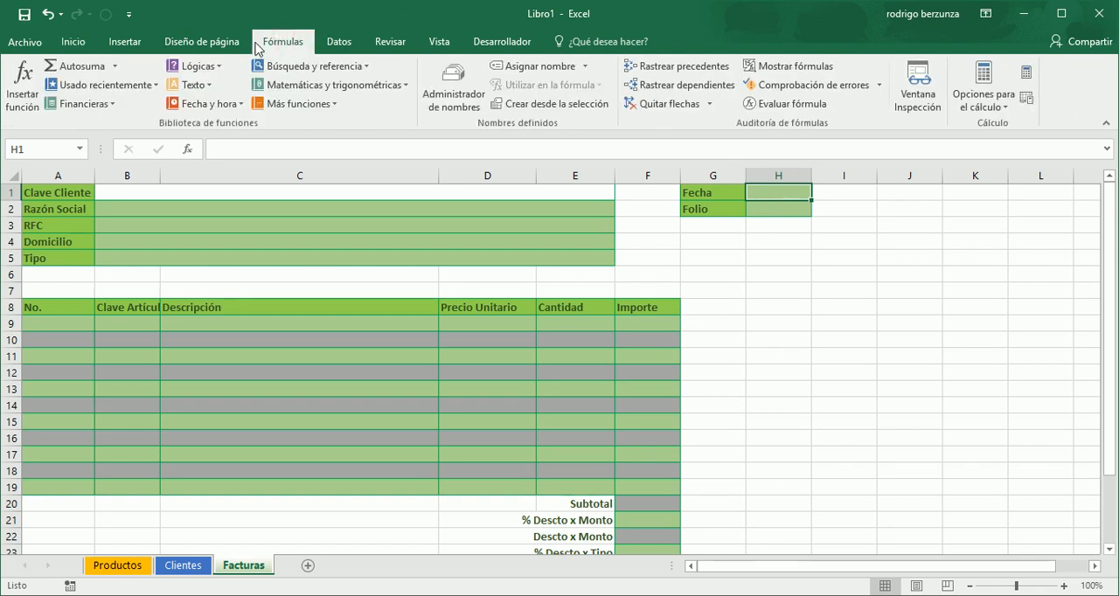
left_click(220, 67)
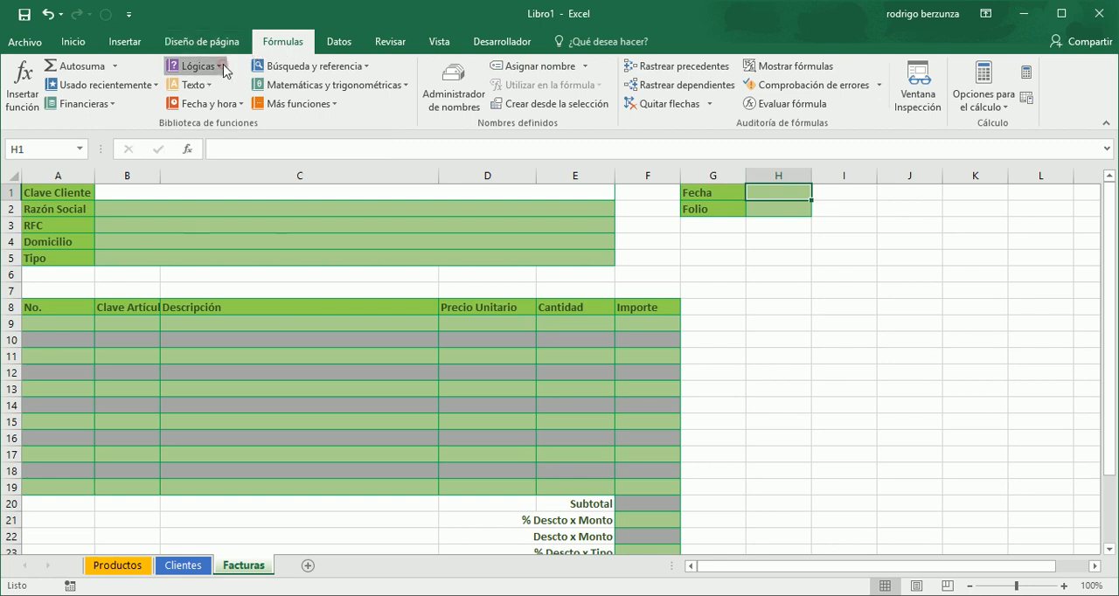
left_click(367, 67)
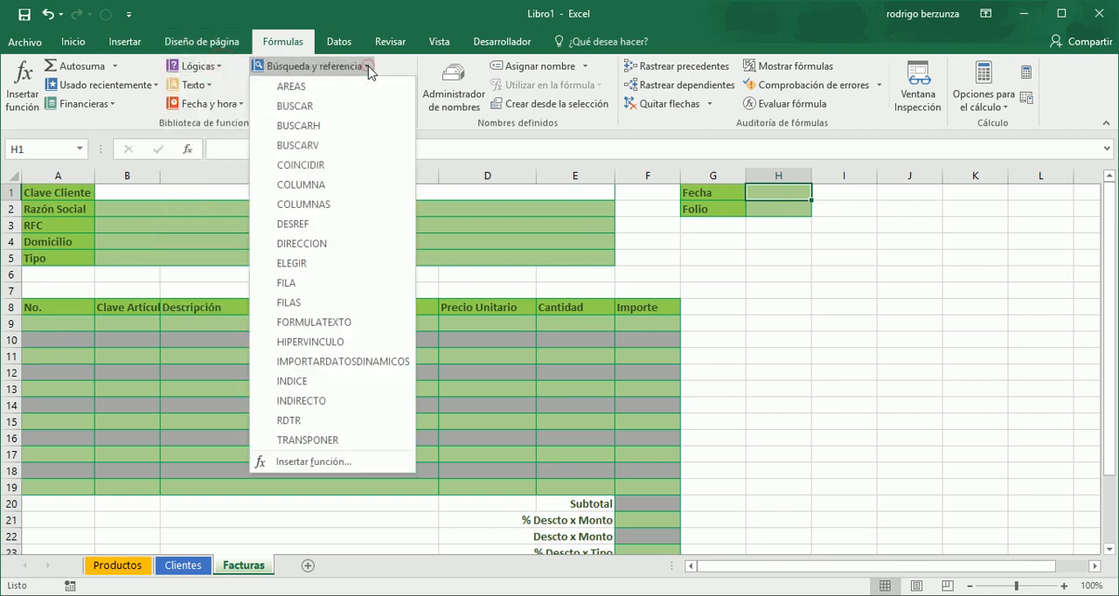
left_click(238, 105)
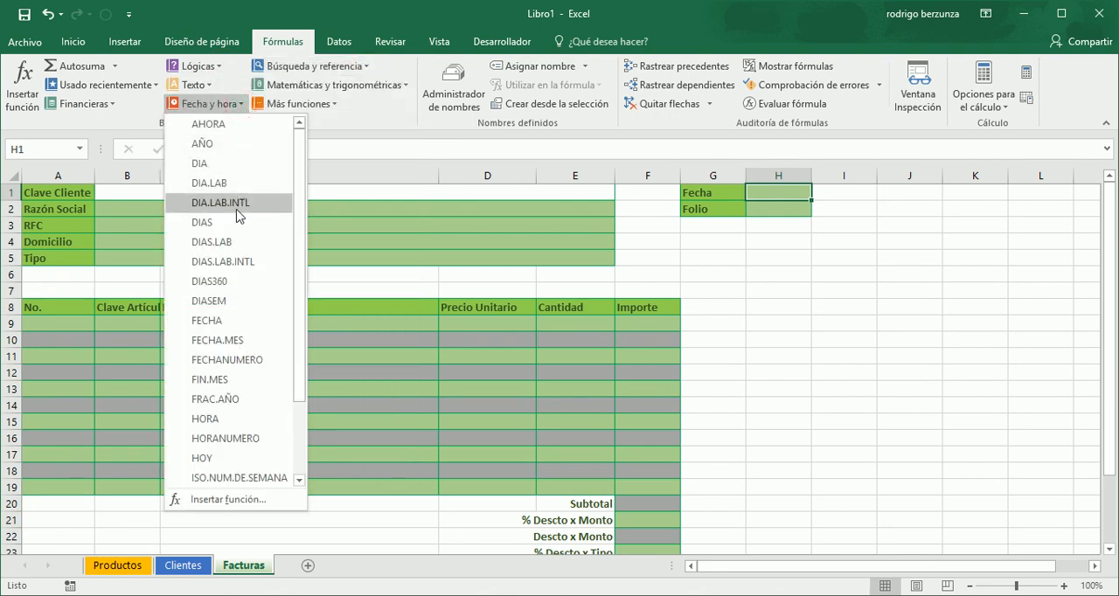
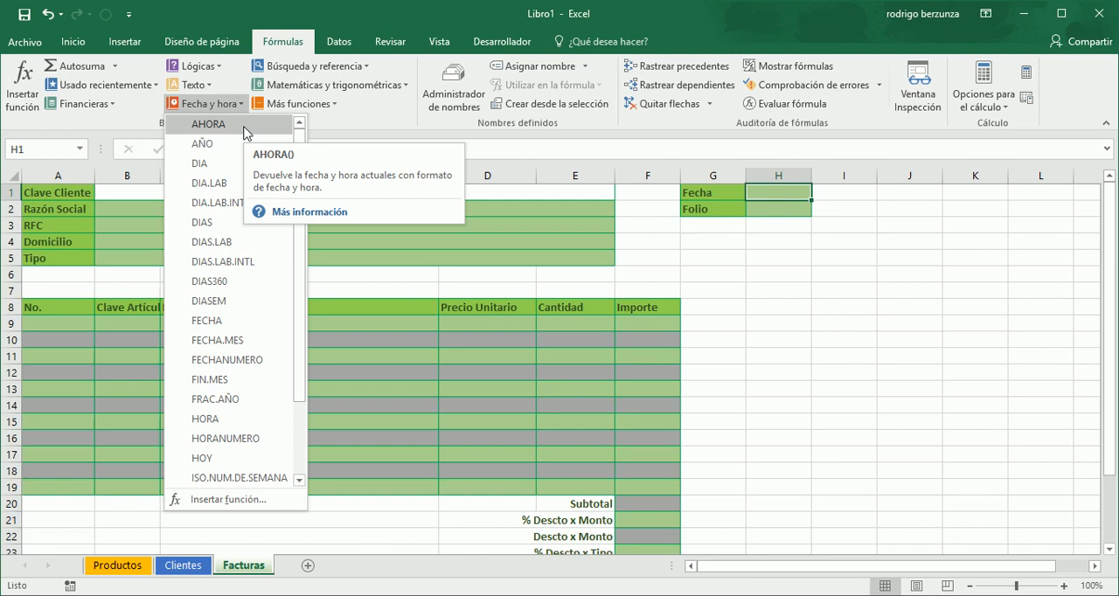
- Fill the Fecha value in H1 with the AHORA function and format it as a long date
left_click(244, 133)
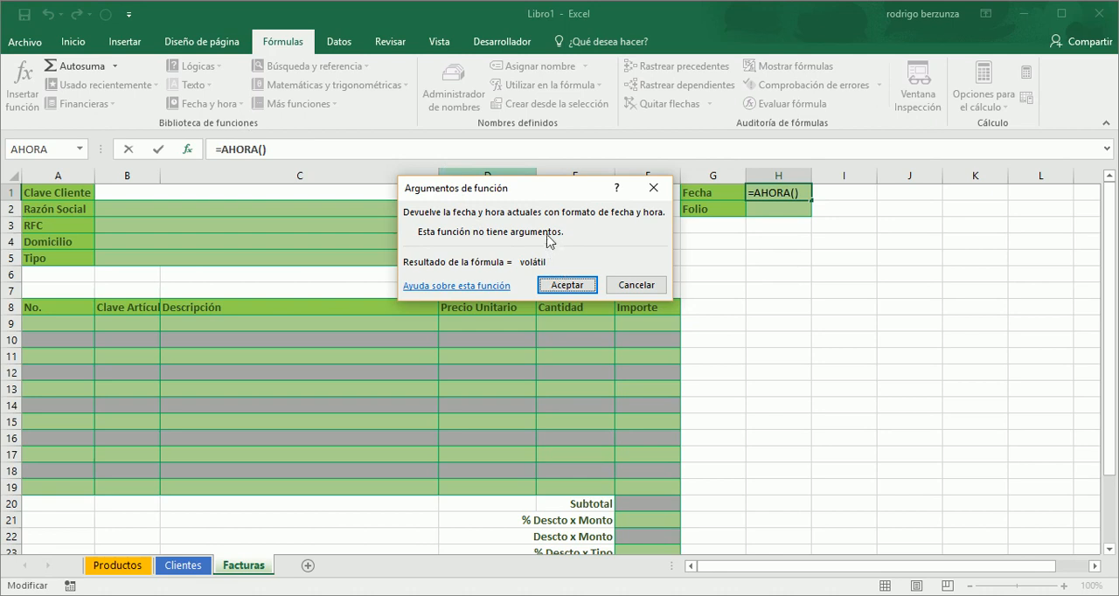
left_click(563, 285)
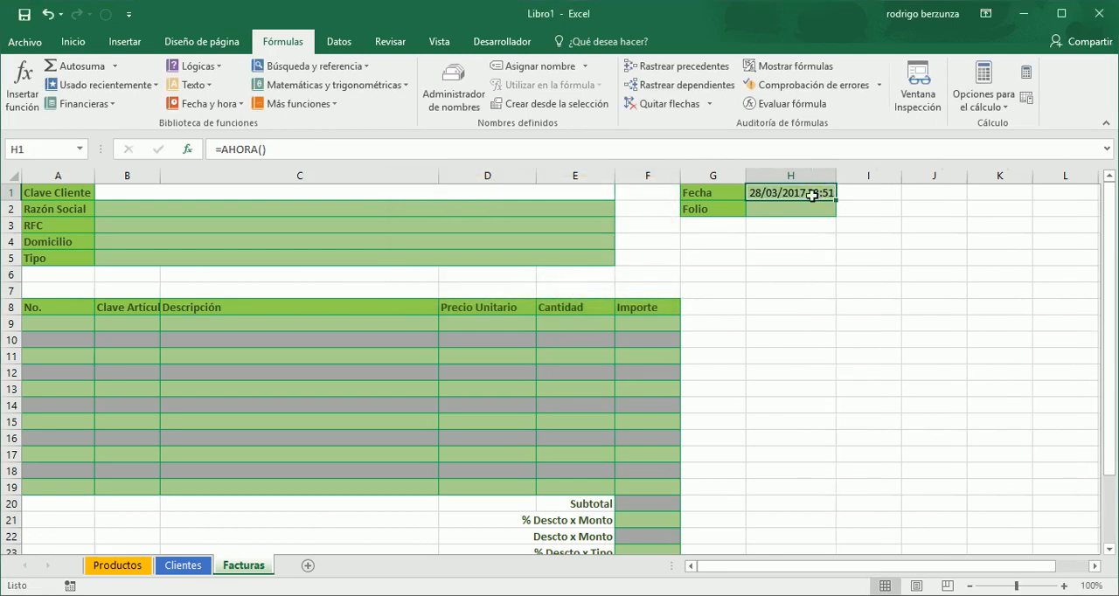
left_click(67, 46)
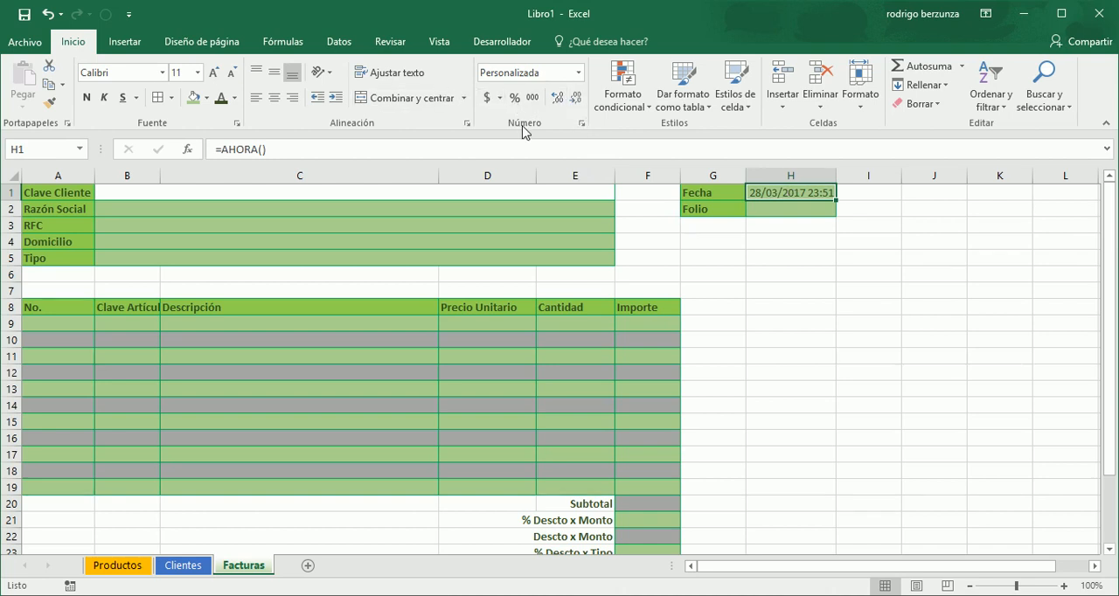
left_click(577, 73)
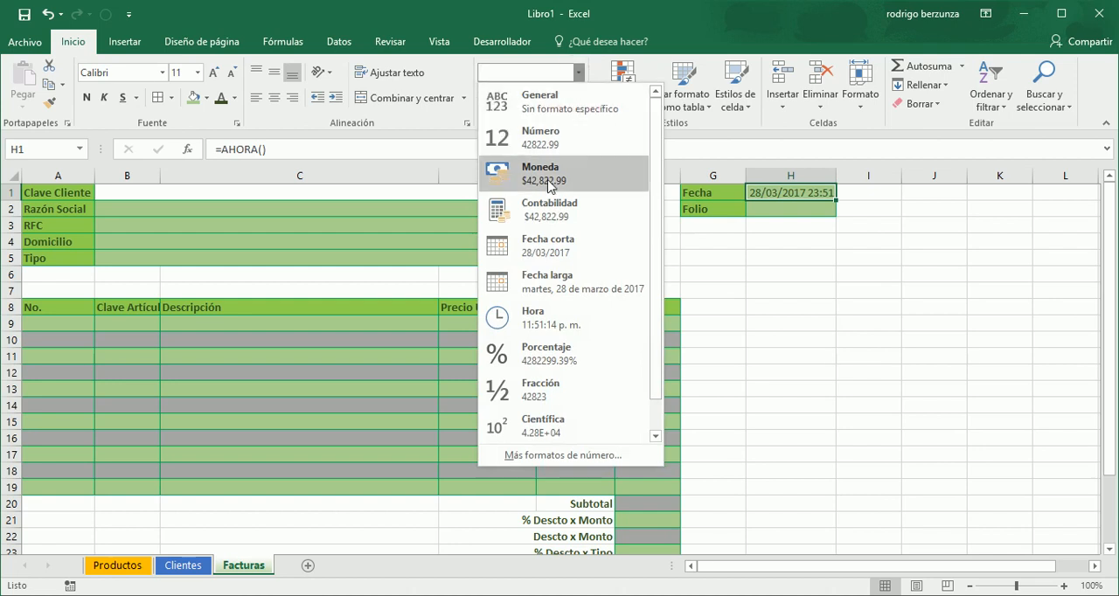
left_click(561, 282)
left_click(564, 278)
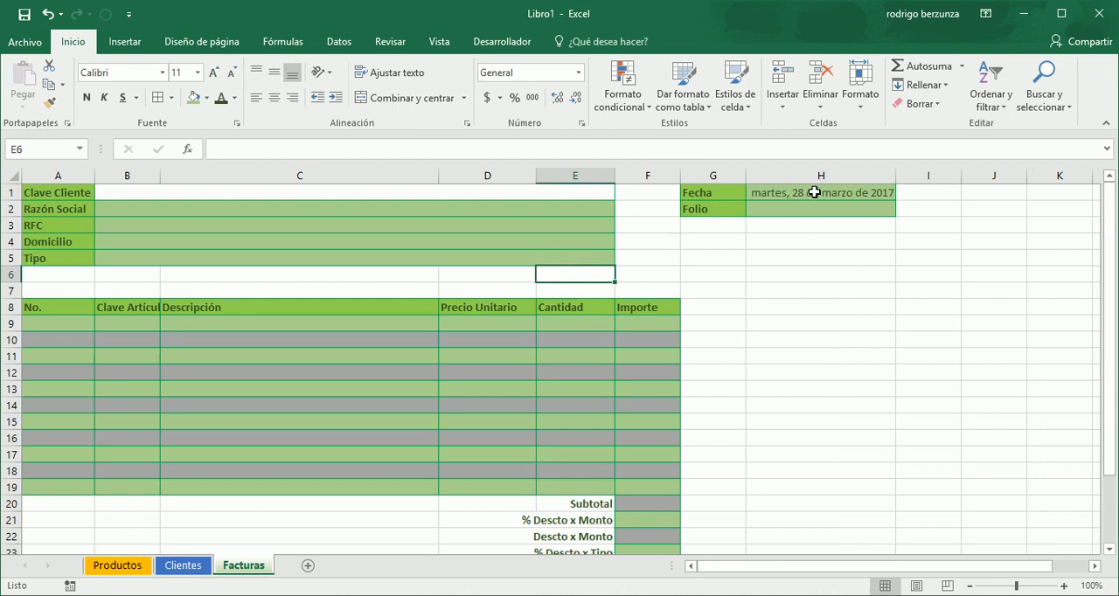
- Change the format of the Fecha value in H1 to short date, keeping its AHORA formula
double_click(814, 193)
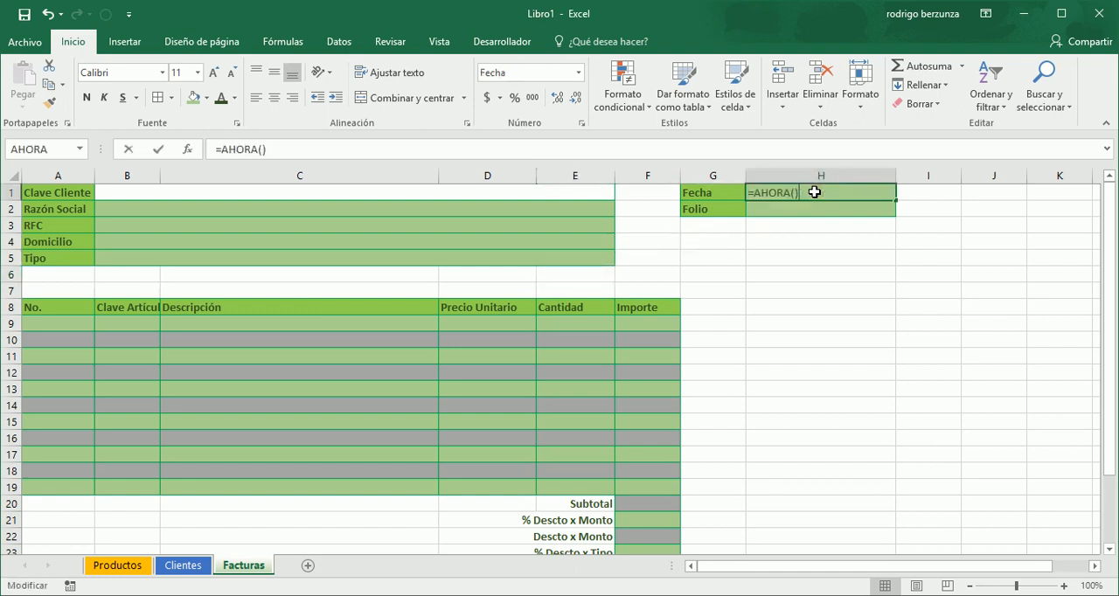
key("Return")
left_click(804, 192)
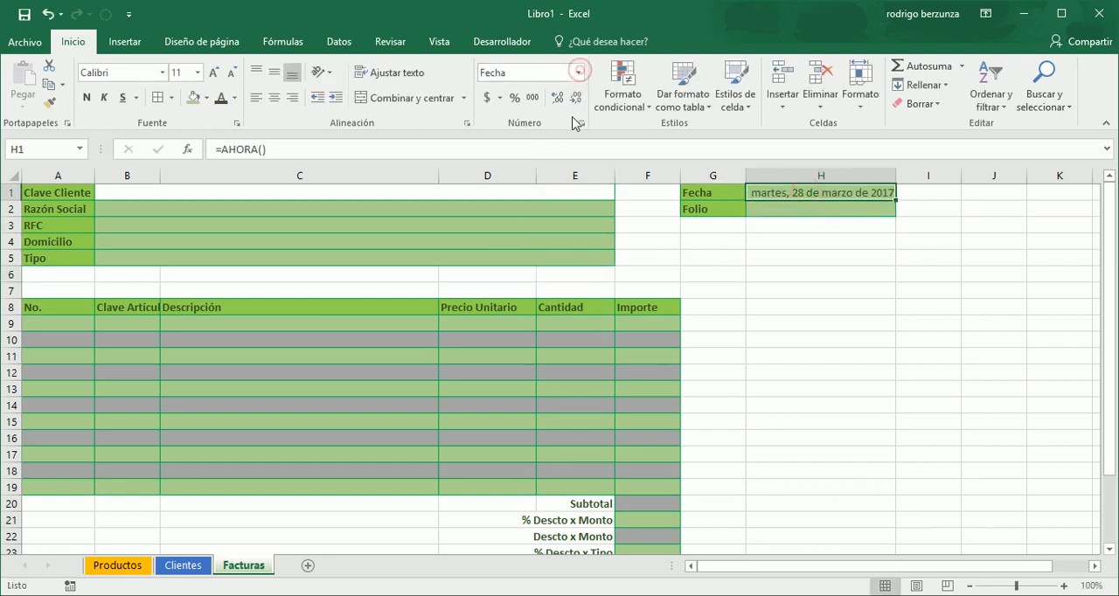
left_click(579, 76)
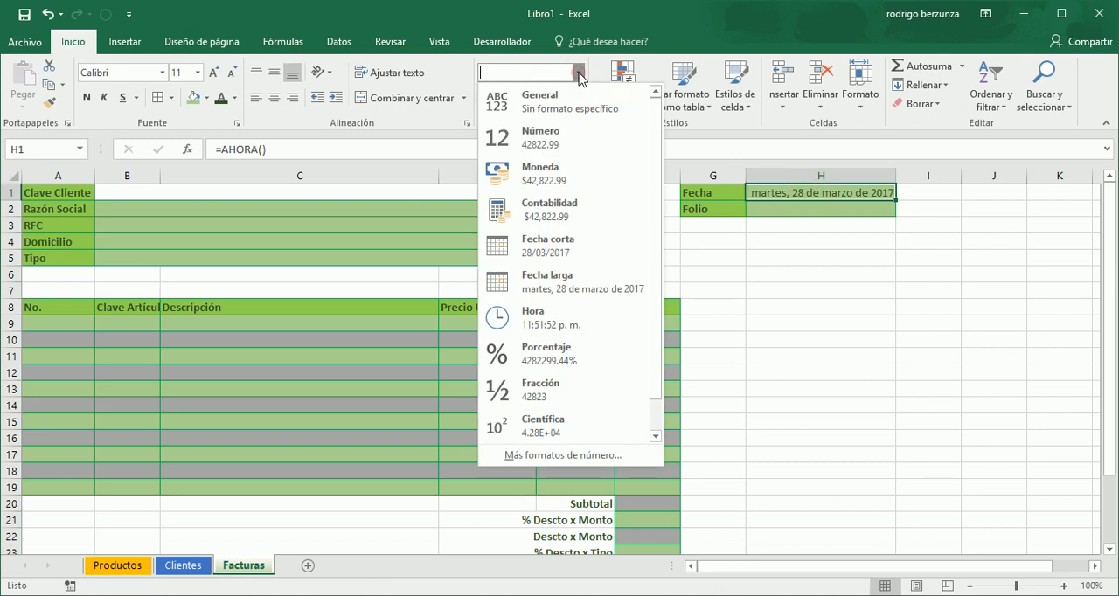
left_click(539, 241)
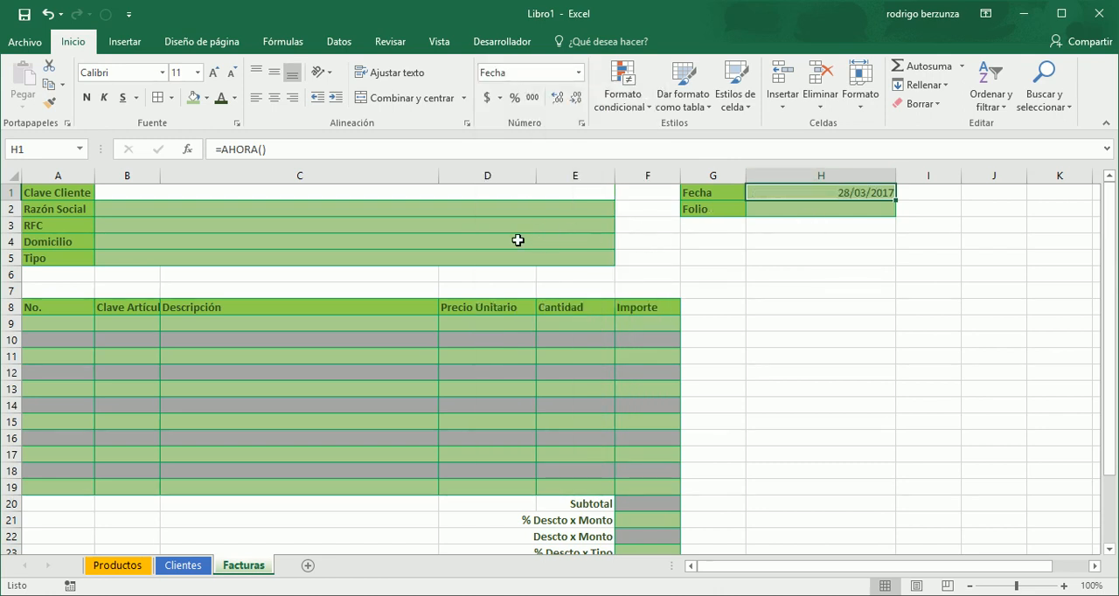
- Name the merged Clave Cliente input cell B1 BuscarCliente
left_click(411, 195)
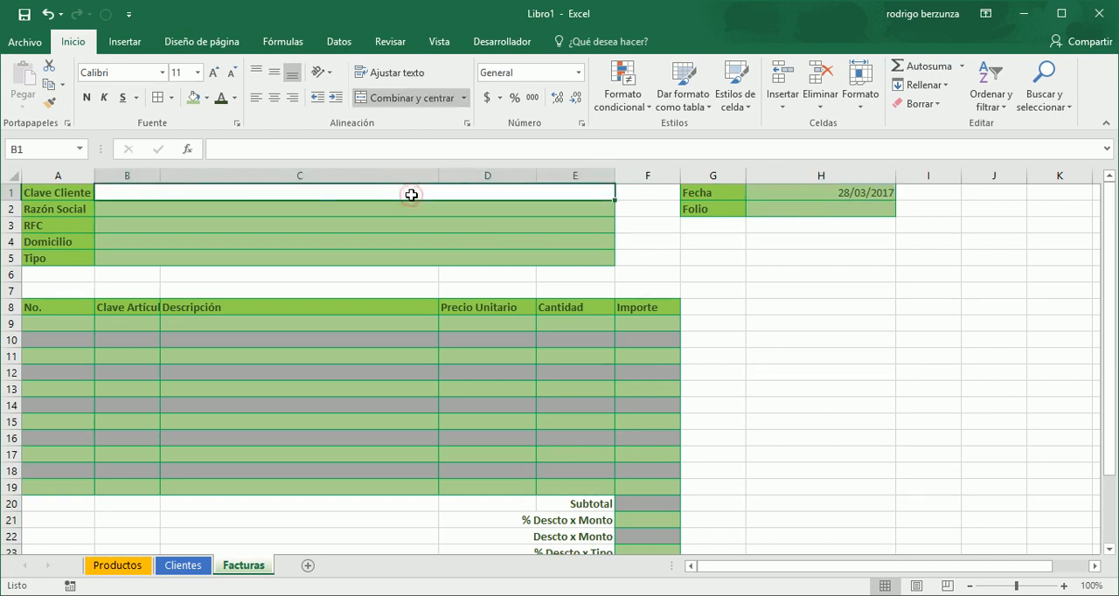
left_click(410, 209)
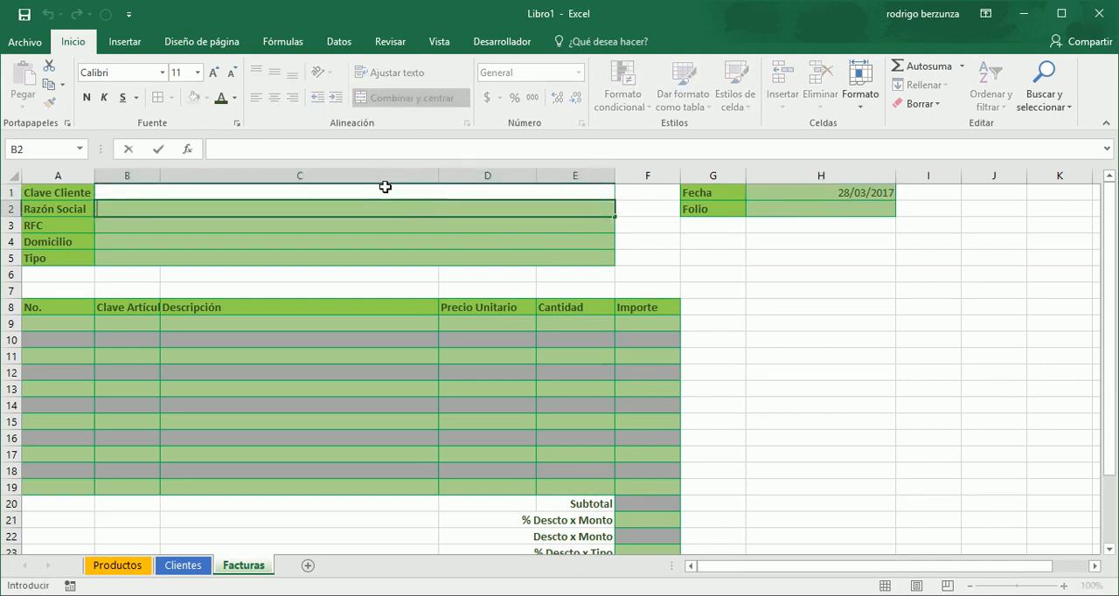
left_click(385, 190)
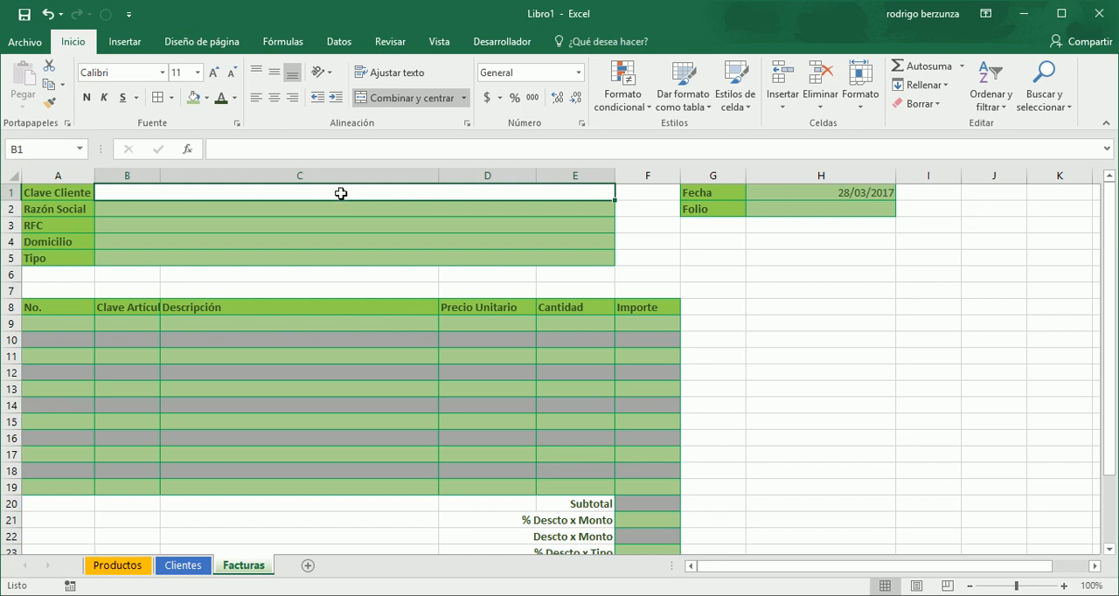
left_click(47, 148)
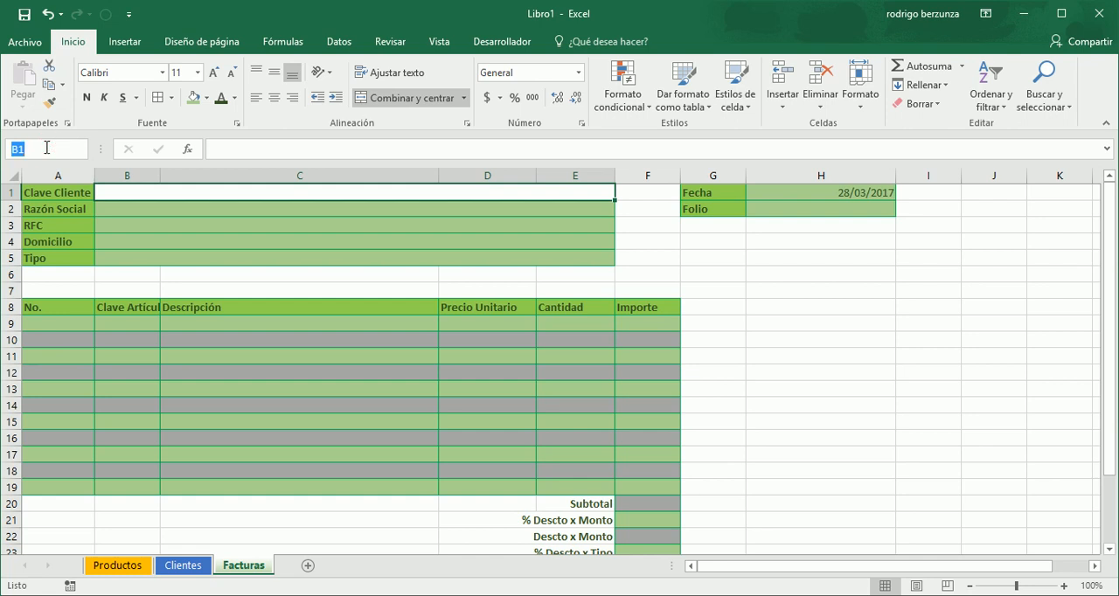
type("BuscarCliente")
key("Return")
- Start a BUSCARV formula in the Razón Social cell B2 with the named cell BuscarCliente as its lookup value
left_click(220, 207)
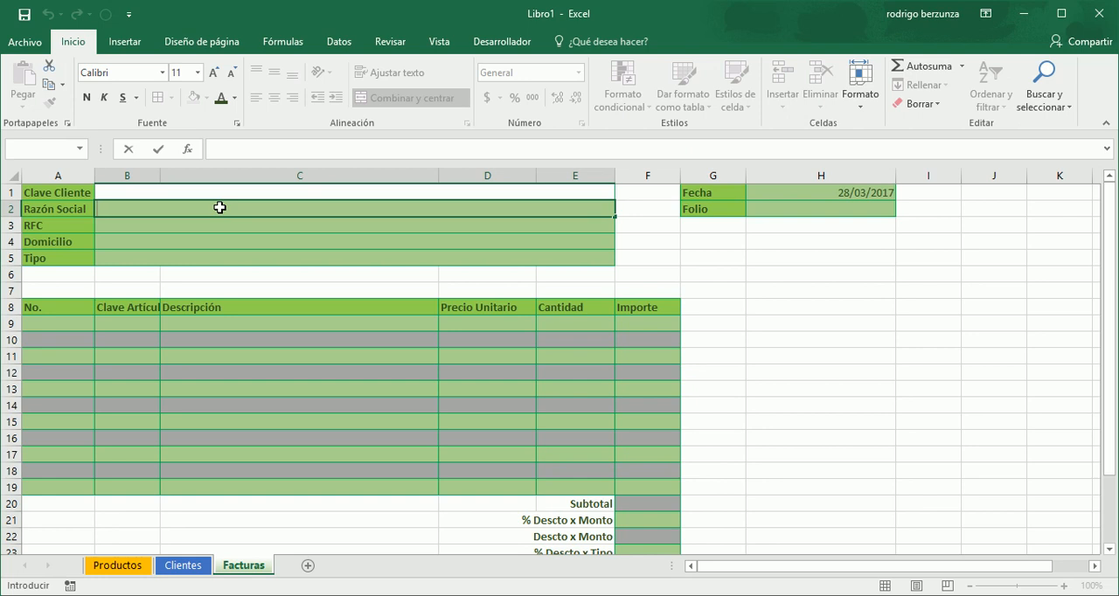
type("=")
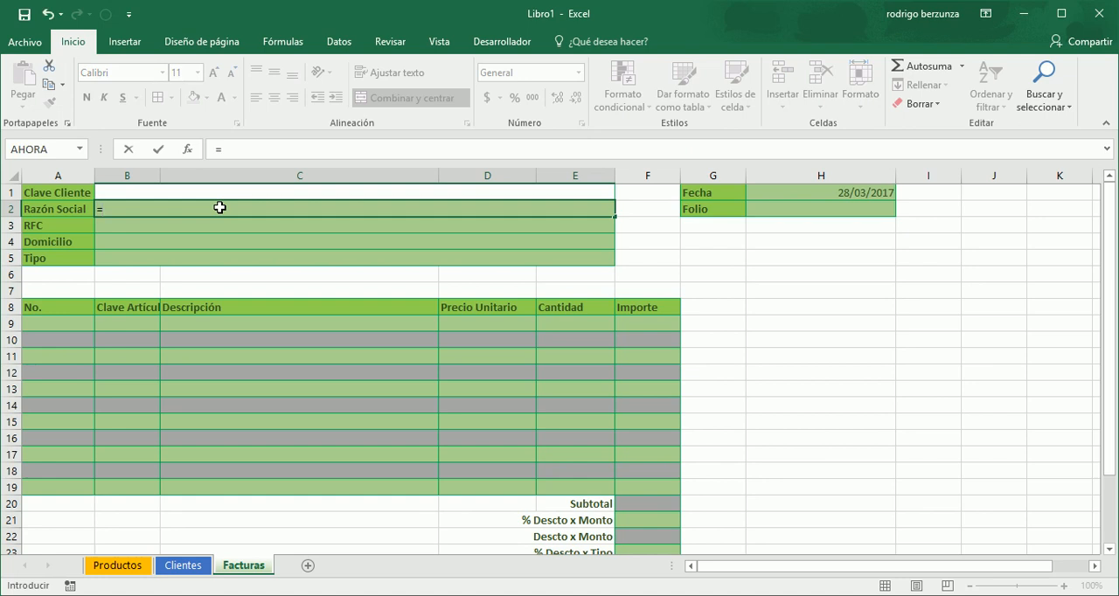
type("buscar")
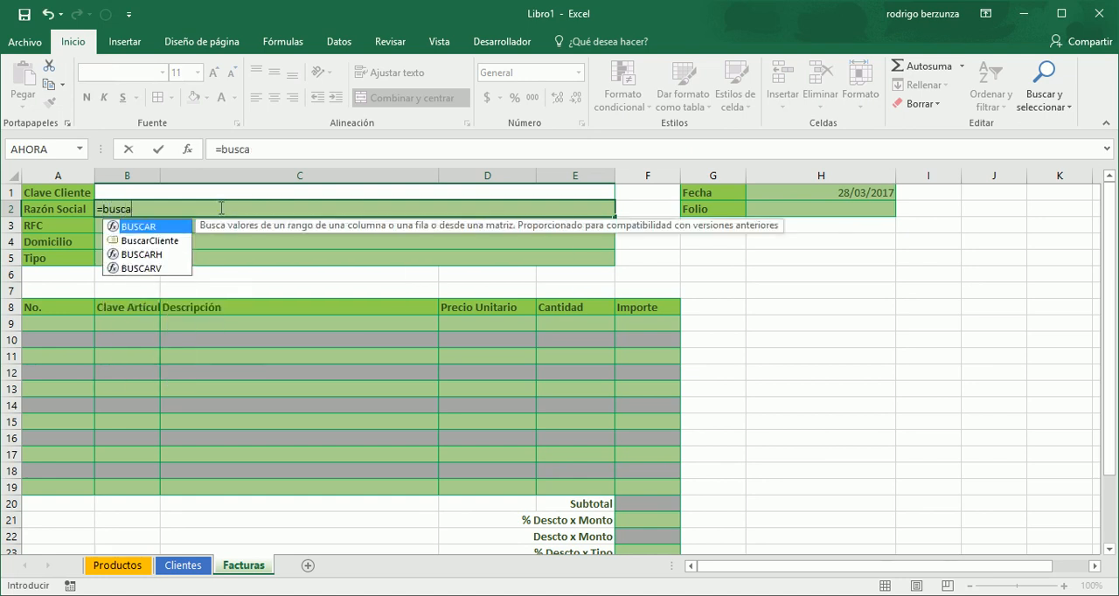
key("Down")
key("Down")
key("Down")
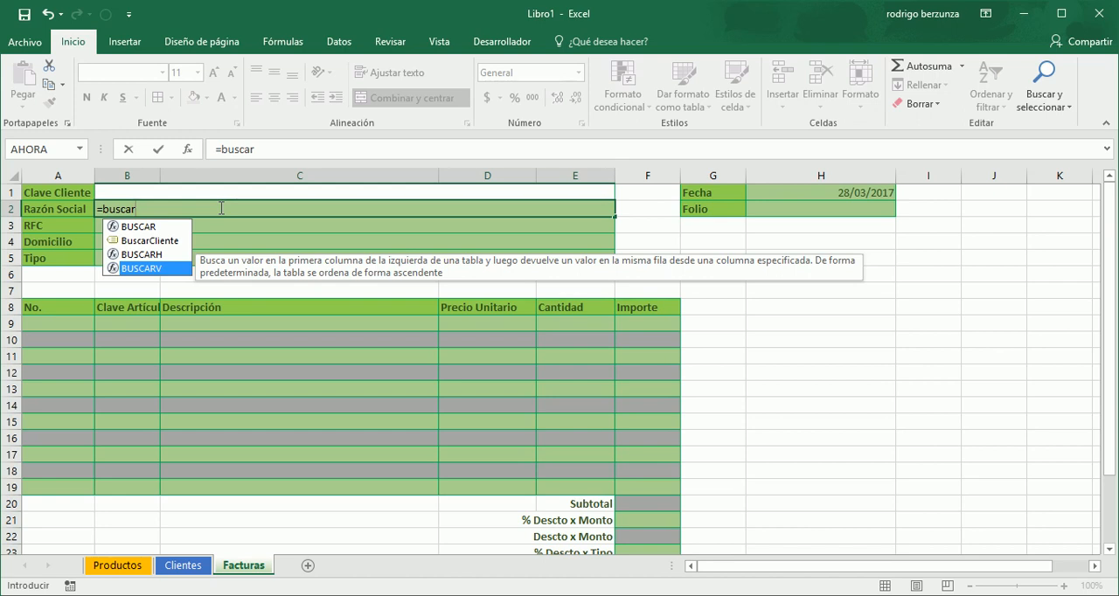
key("Tab")
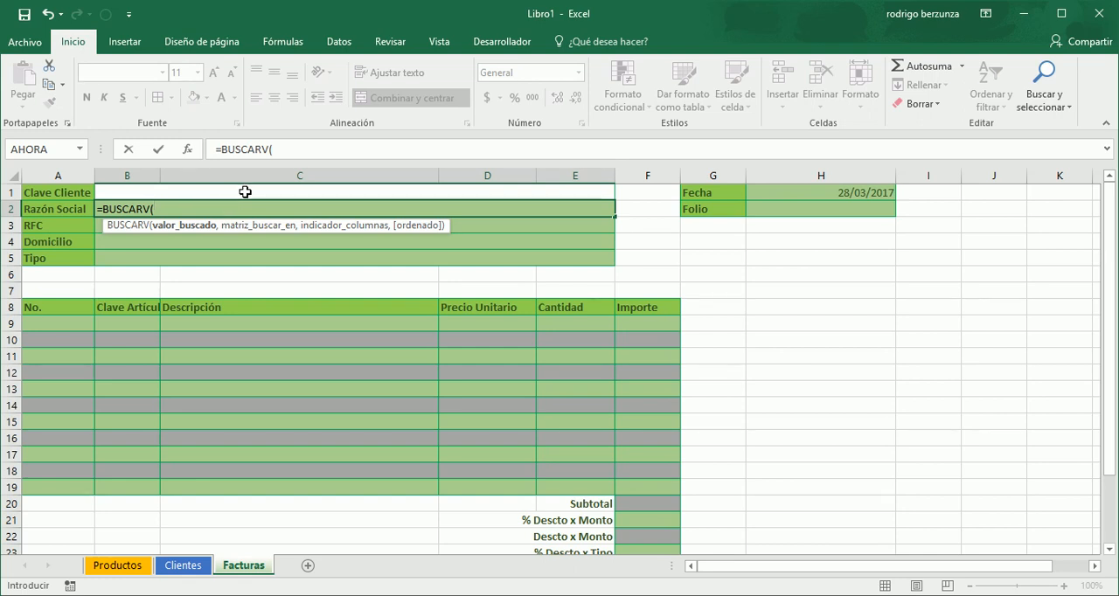
type("bu")
key("Down")
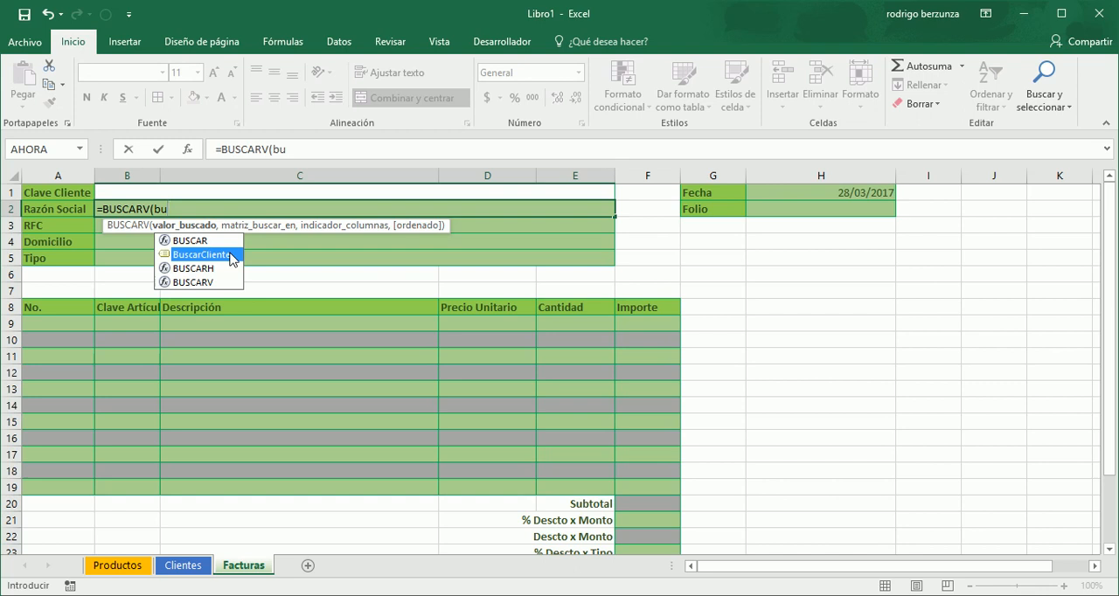
double_click(231, 255)
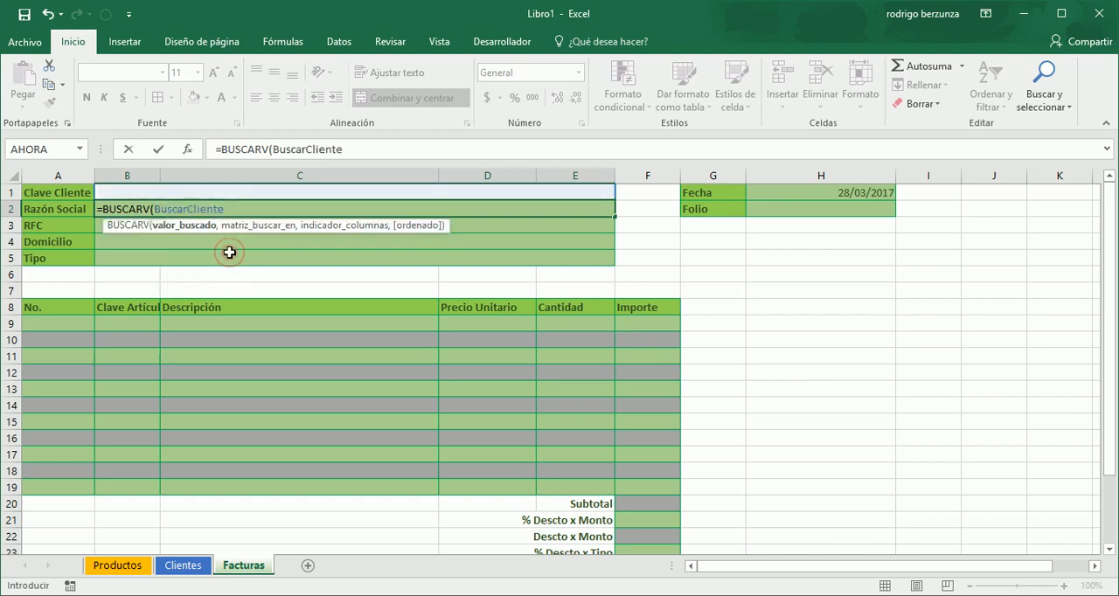
- Complete the BUSCARV formula in B2 with TablaClientes as the table, column 2 and FALSO for an exact match
type(",")
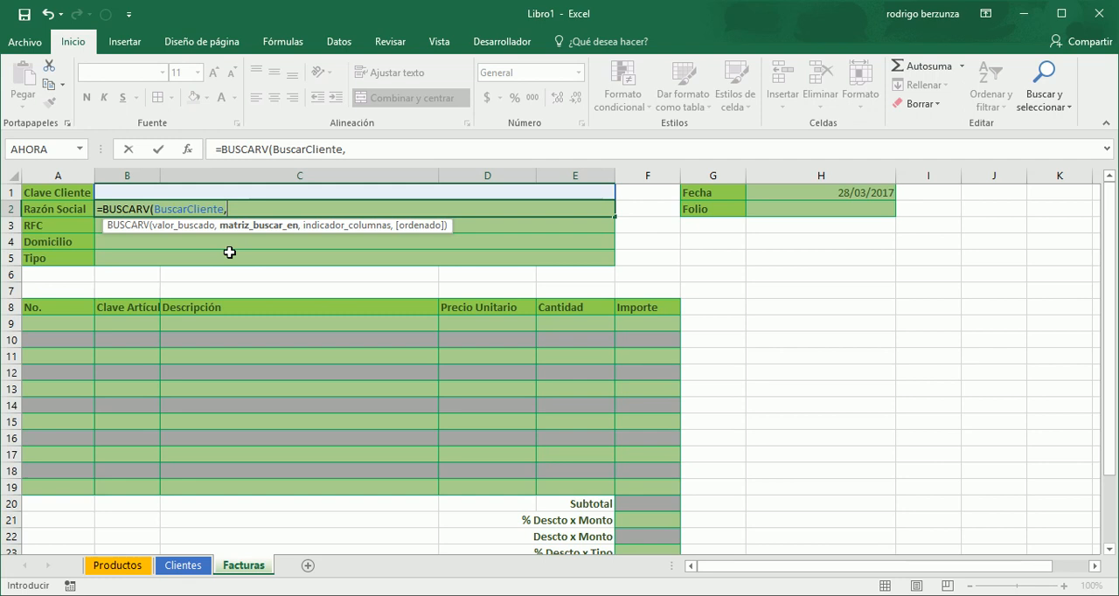
type("tab")
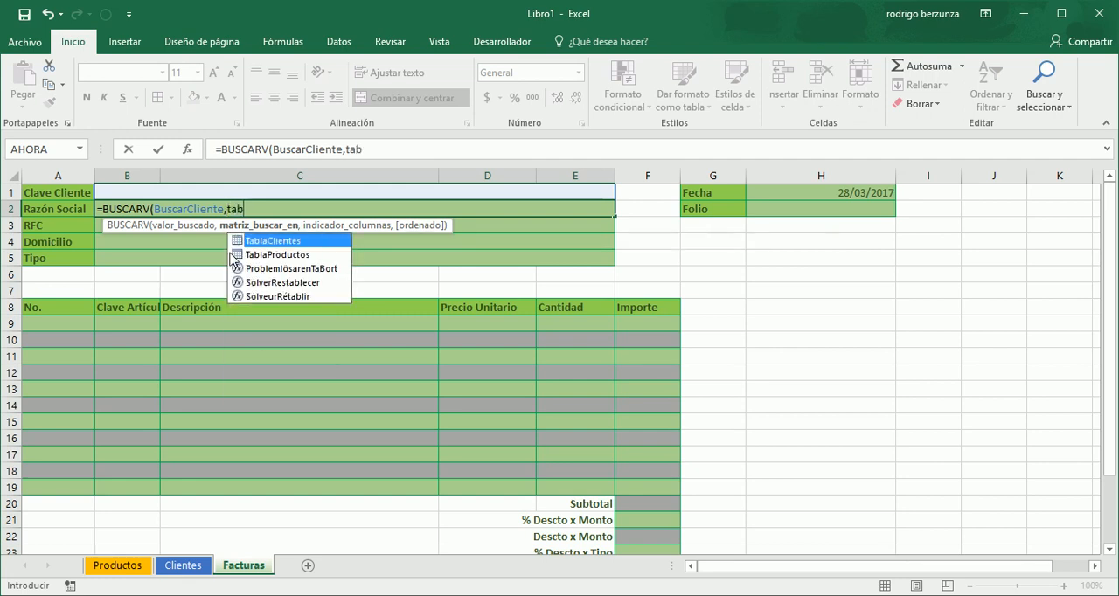
double_click(289, 242)
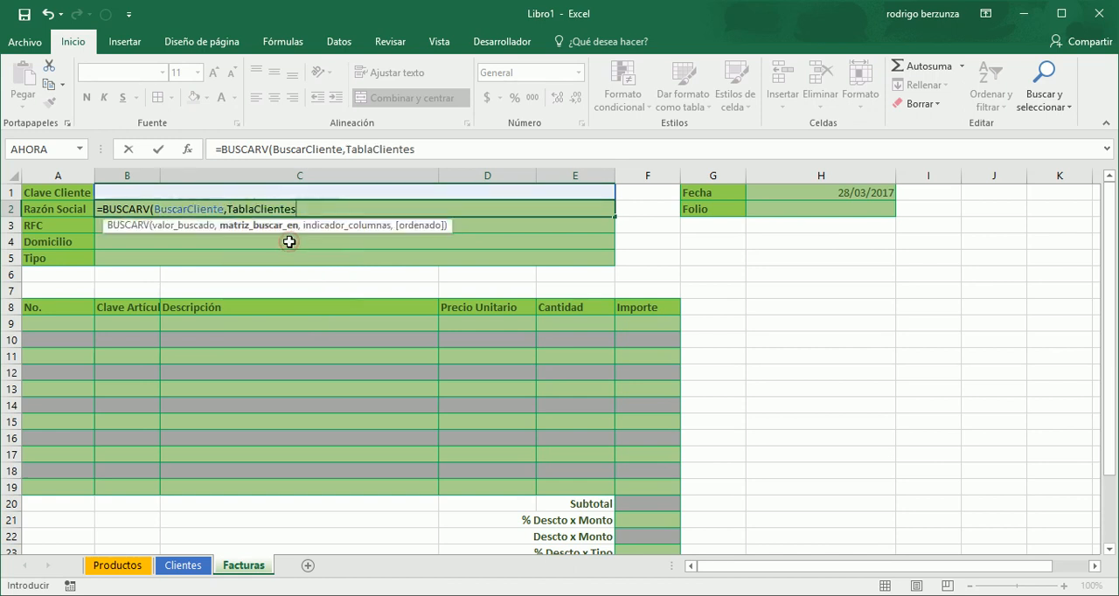
type(",")
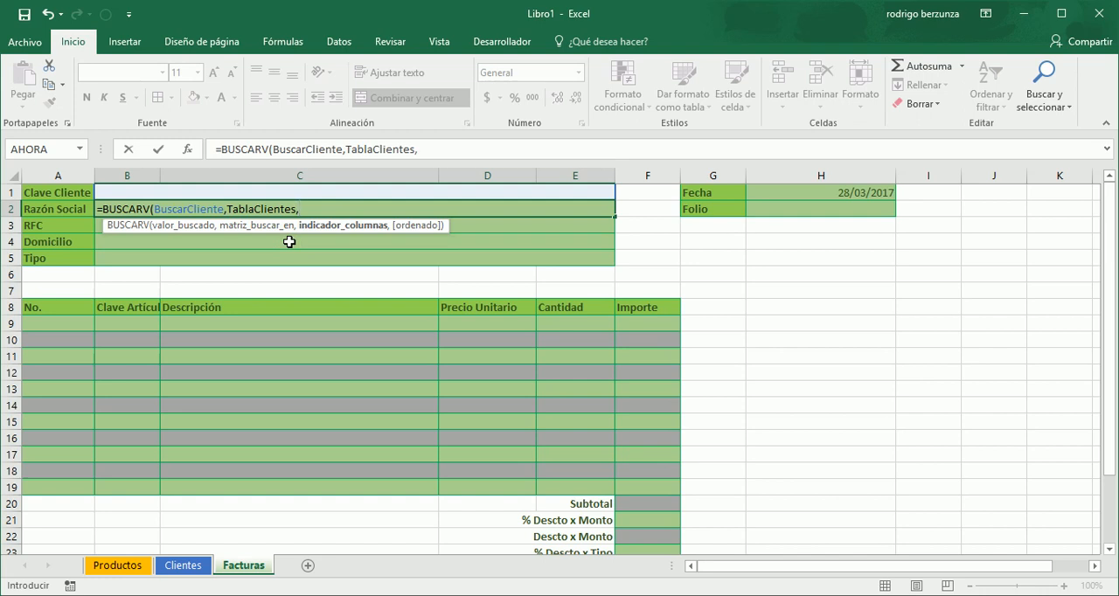
type("2,")
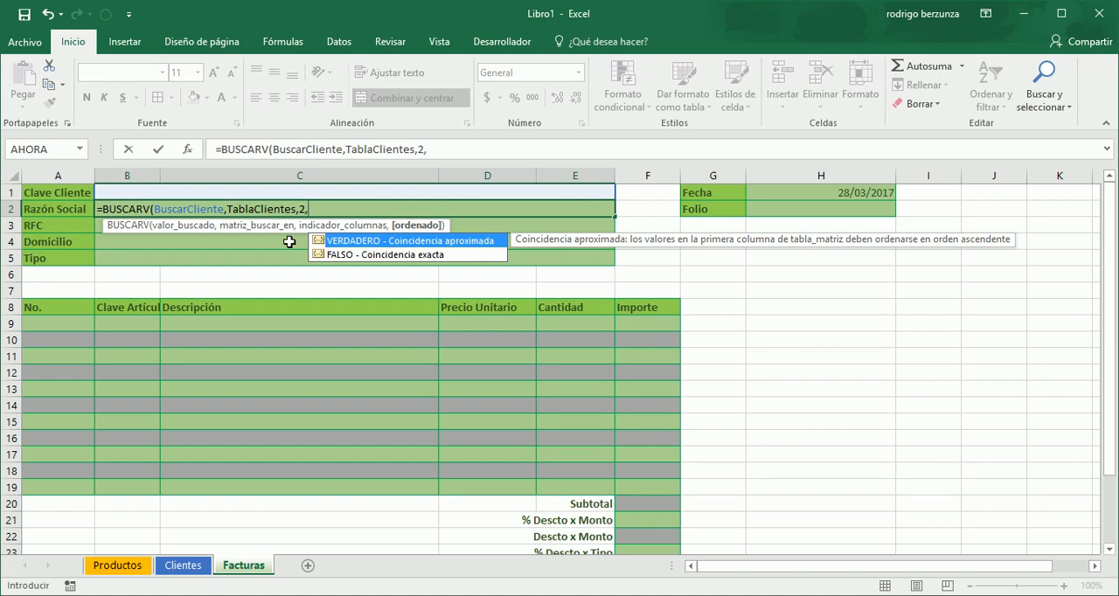
key("Down")
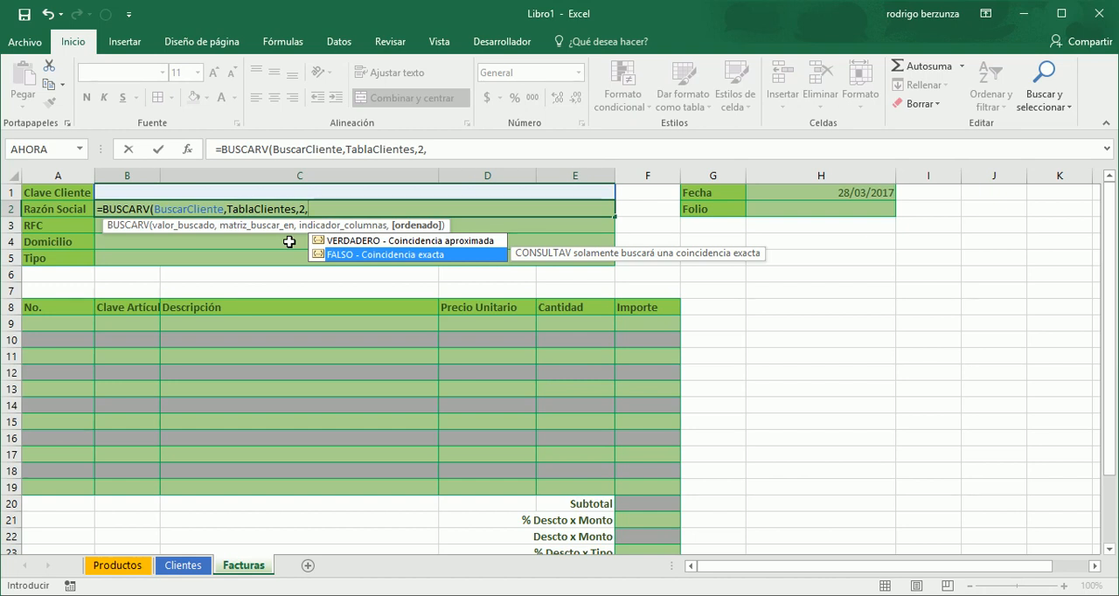
key("Tab")
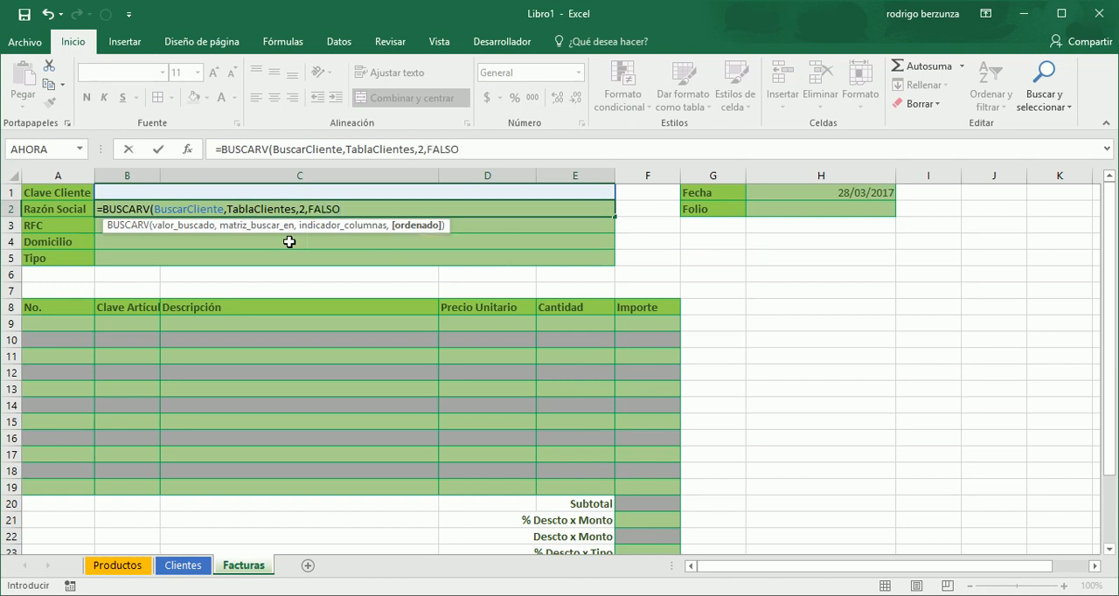
type(")")
key("Return")
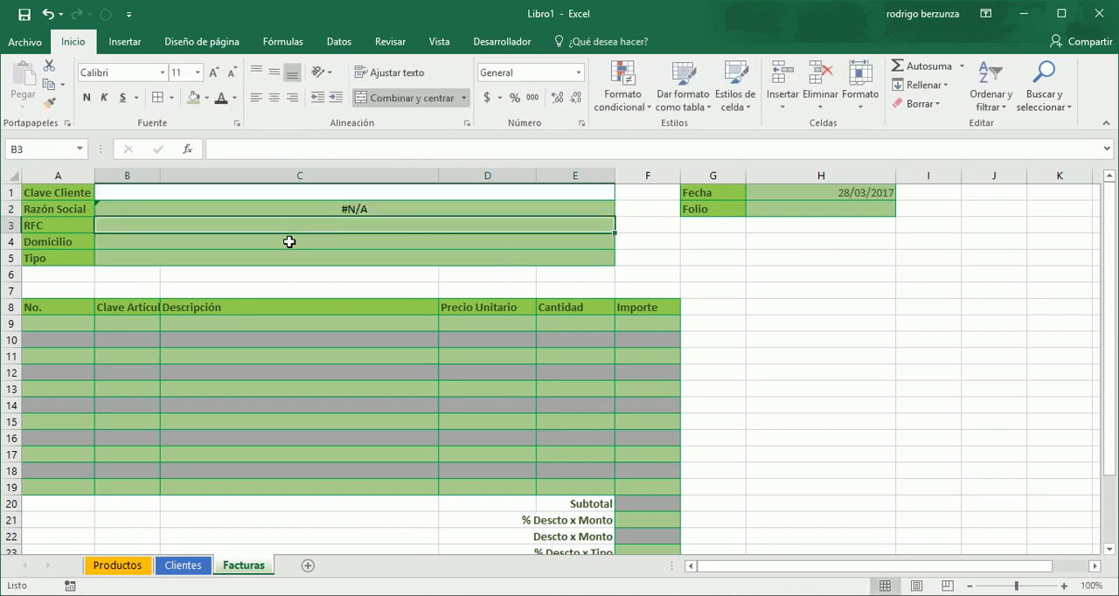
- Enter the first customer's key in the Clave Cliente cell B1 and select the Razón Social result in B2
key("Up")
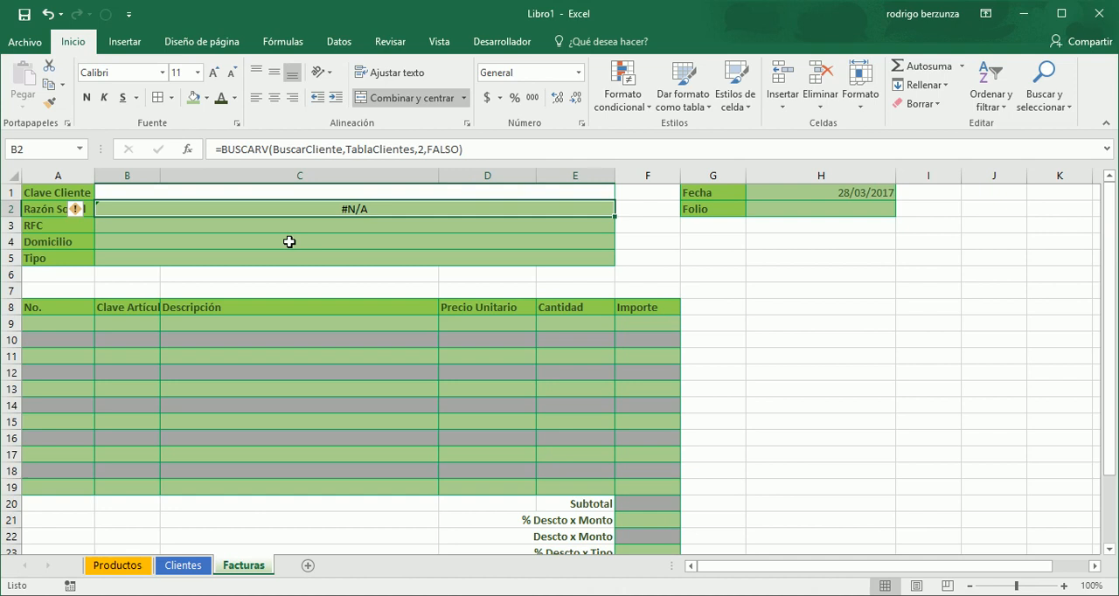
key("Up")
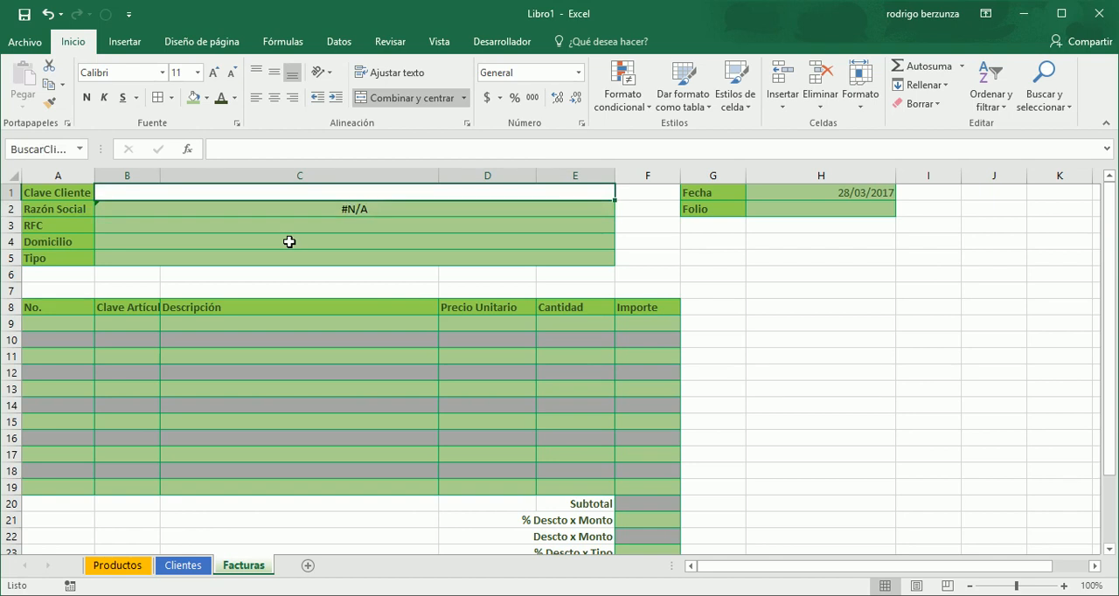
type("c-001")
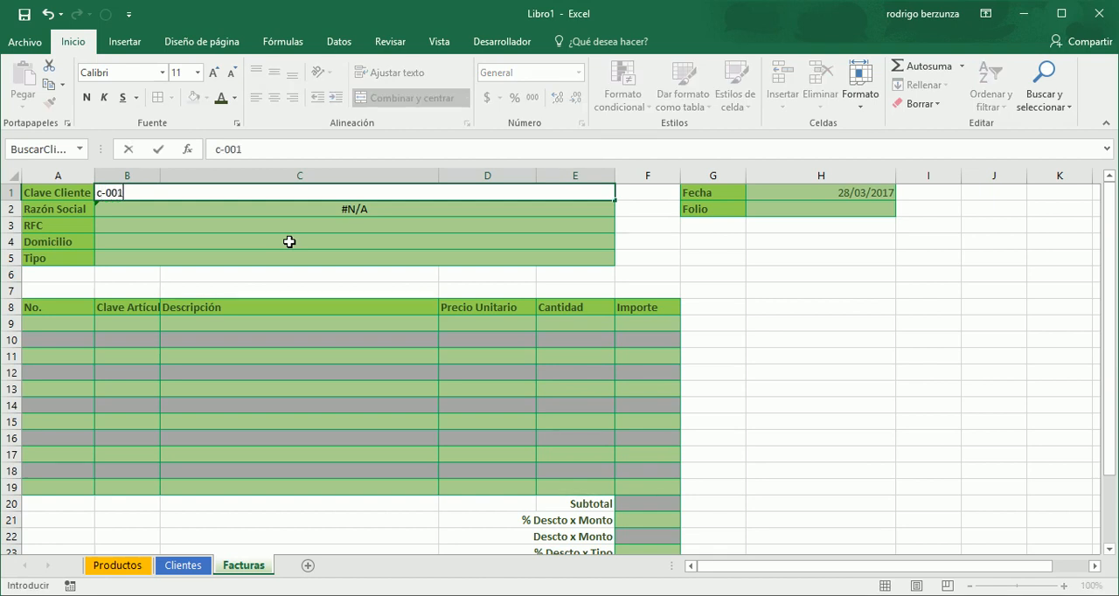
key("Return")
key("Up")
key("Down")
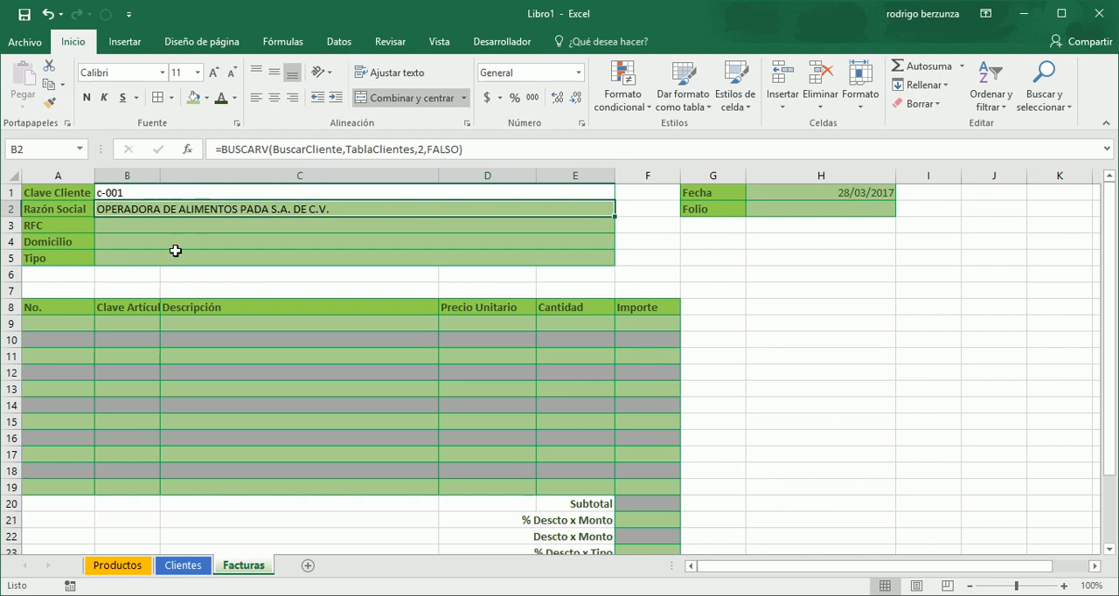
- Check the first record's customer key and Razón Social on the Clientes sheet against the lookup result
left_click(183, 566)
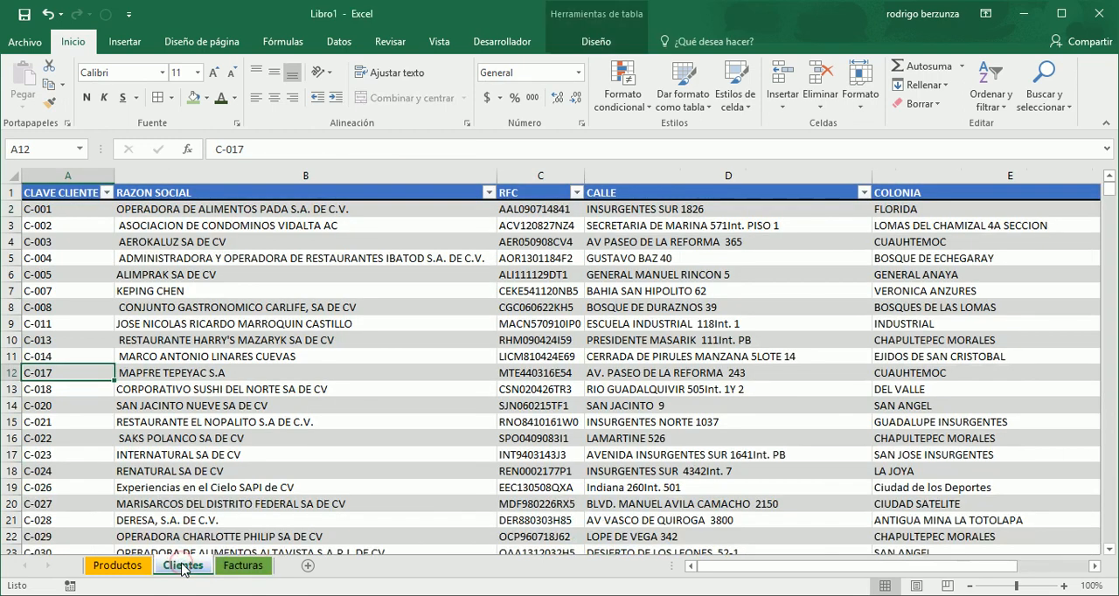
left_click(88, 208)
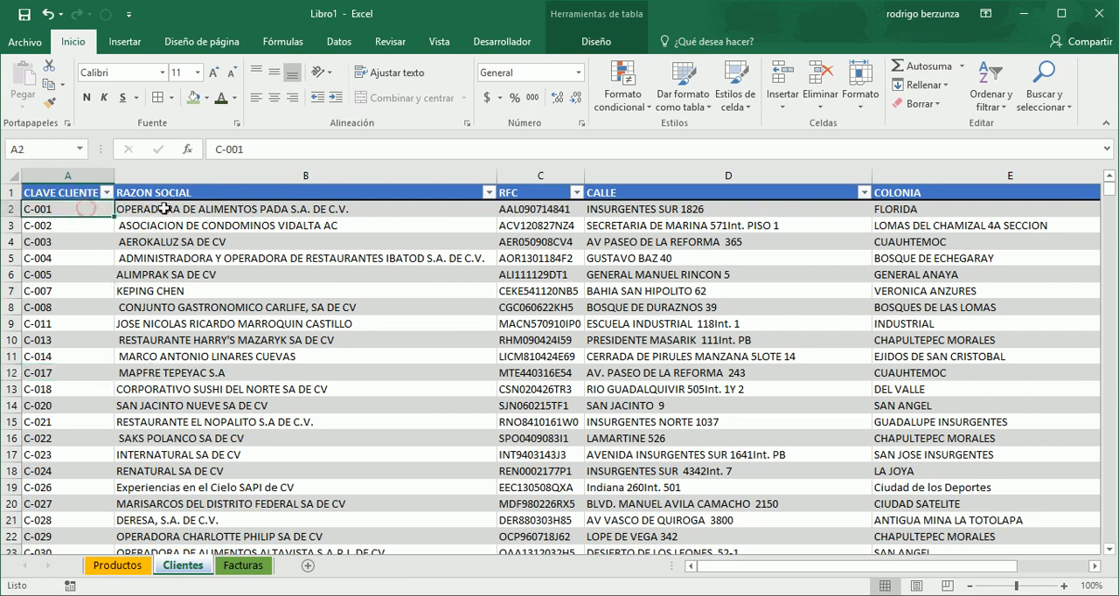
left_click(199, 209)
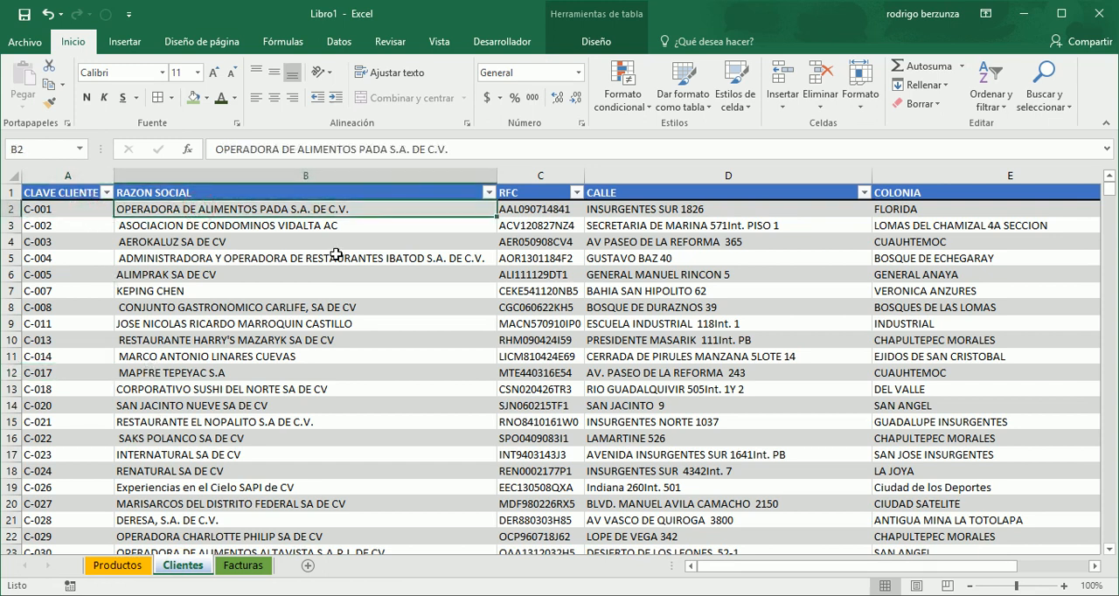
- Compare the customer fields on the Facturas sheet with the columns of the Clientes table
left_click(244, 567)
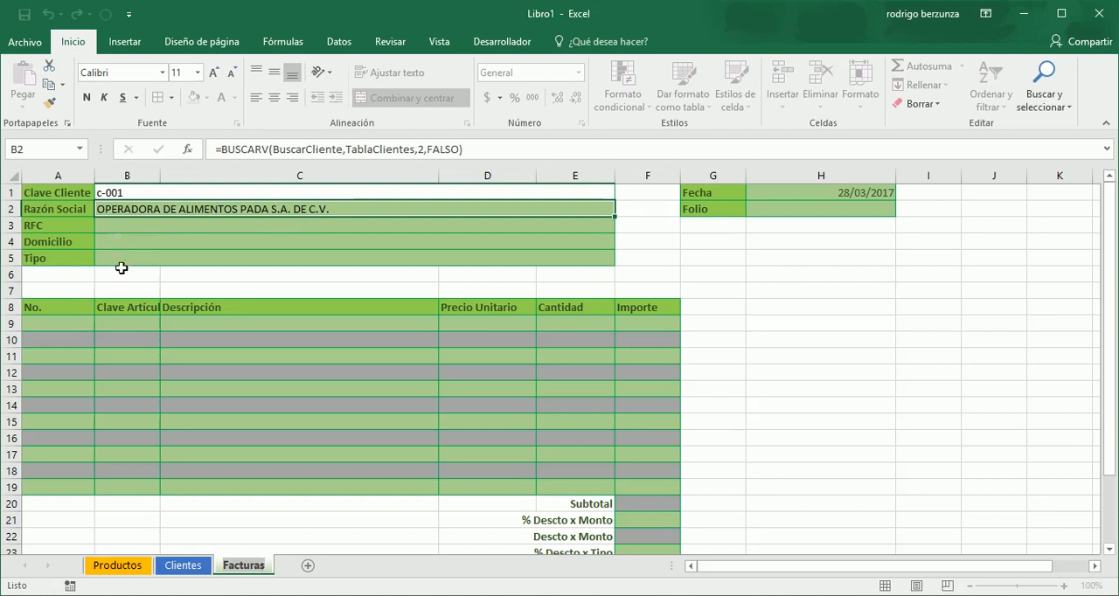
left_click(186, 567)
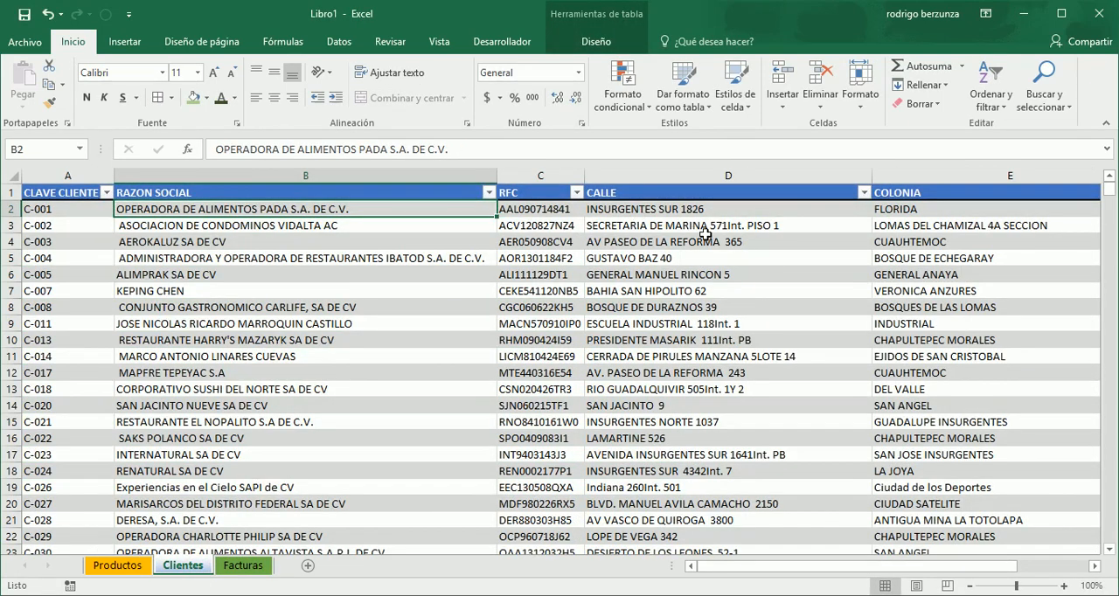
mouse_move(1000, 569)
left_mouse_down()
mouse_move(1018, 569)
mouse_move(997, 569)
left_mouse_up()
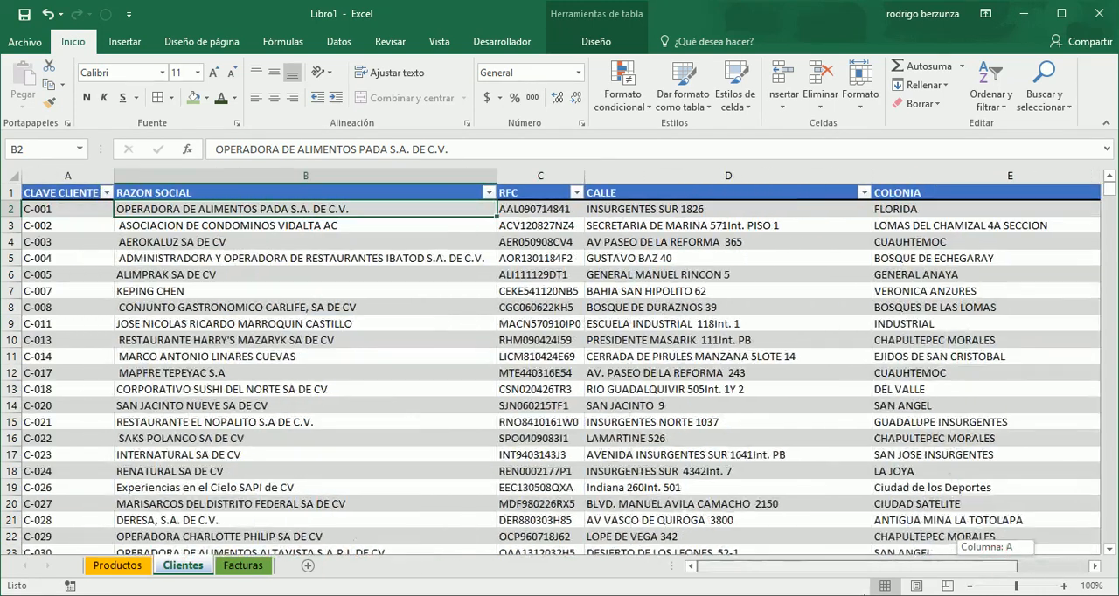
left_click(253, 572)
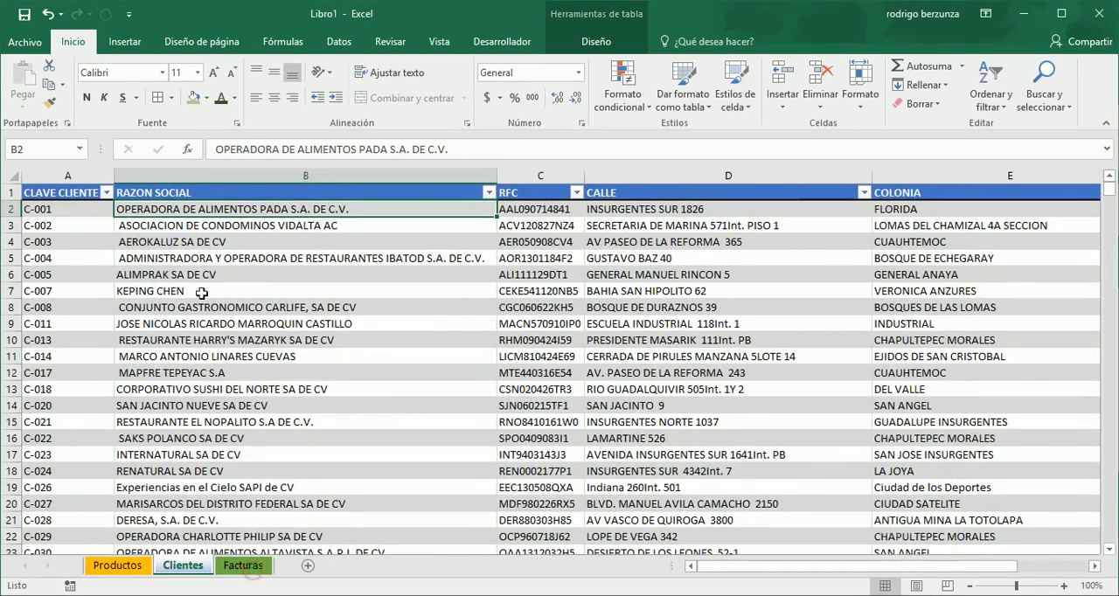
left_click(248, 568)
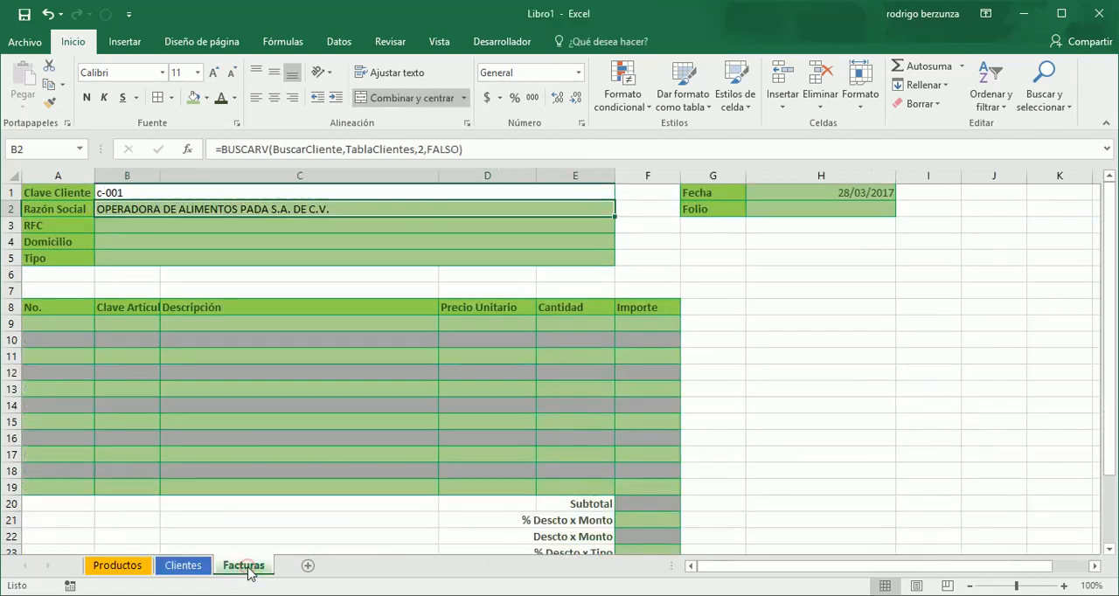
- Copy the Razón Social formula from B2 into the RFC cell B3 and change its column index to 3
left_click(133, 224)
left_click(148, 210)
key("ctrl+c")
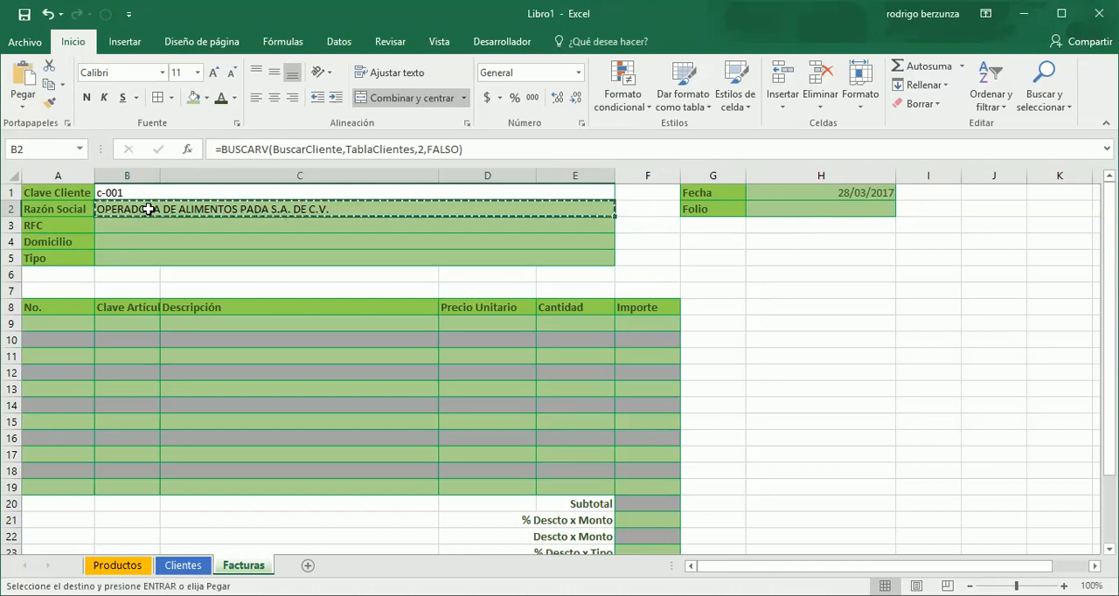
key("Down")
key("ctrl+v")
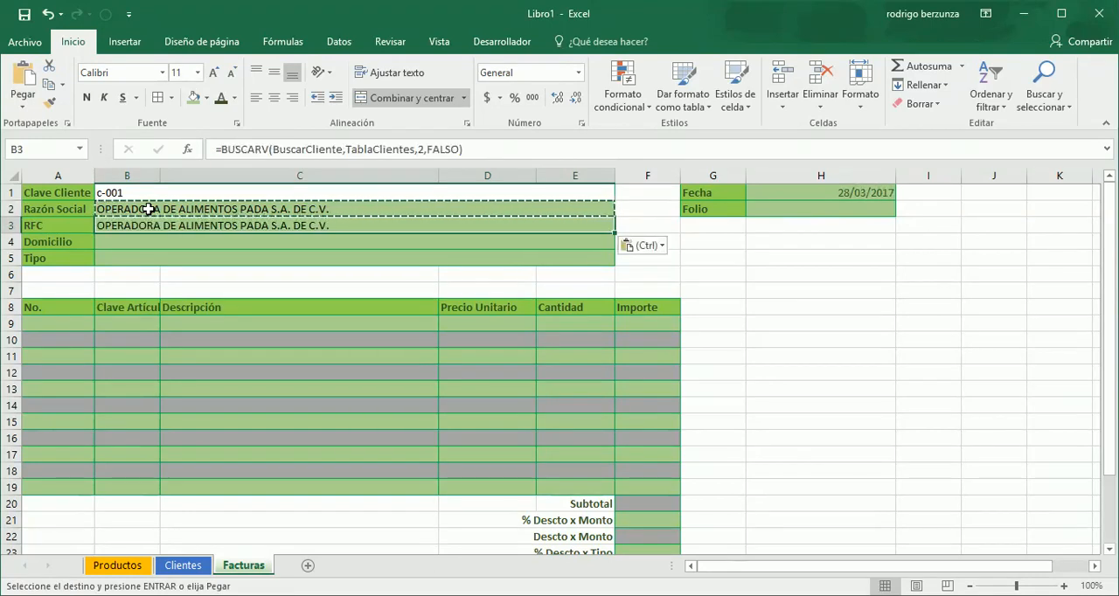
left_click(422, 150)
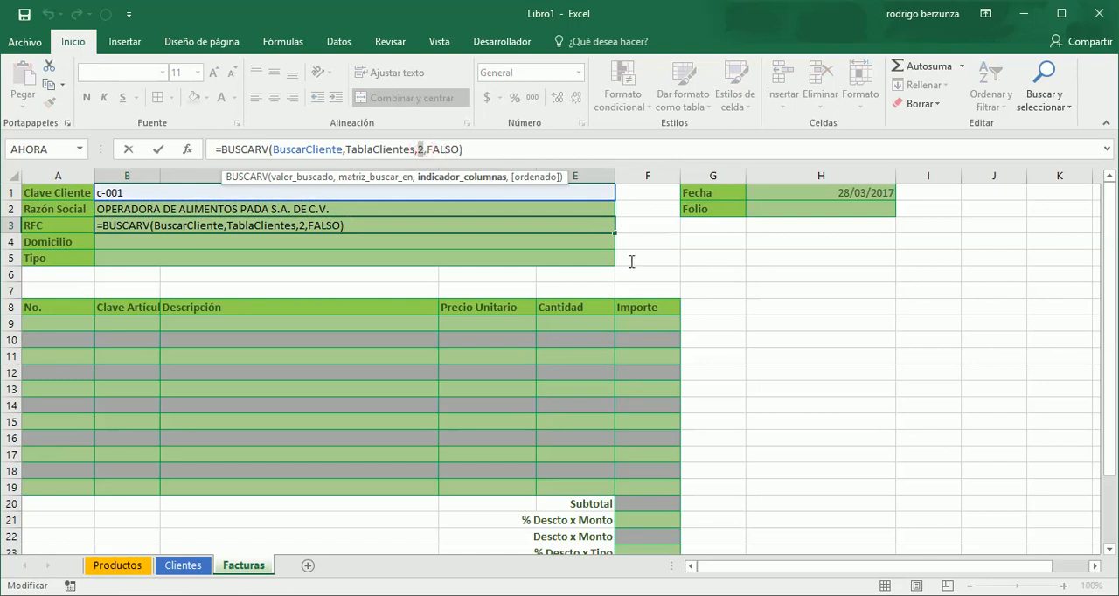
type("3")
key("Return")
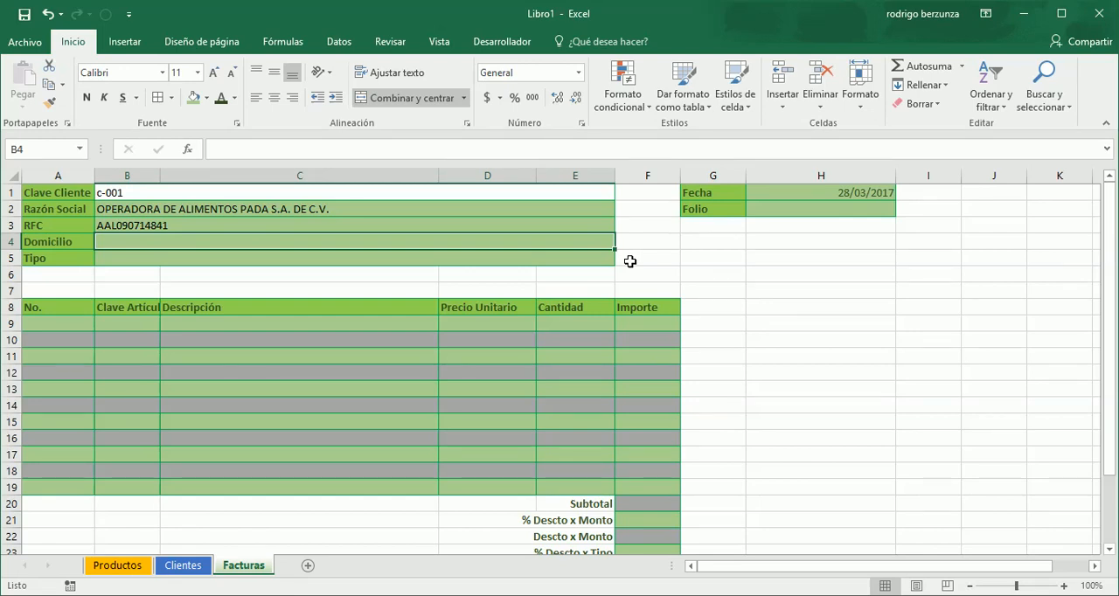
- Check the address columns on the Clientes sheet and start a CONCATENAR formula in the Domicilio cell B4 of Facturas
left_click(189, 568)
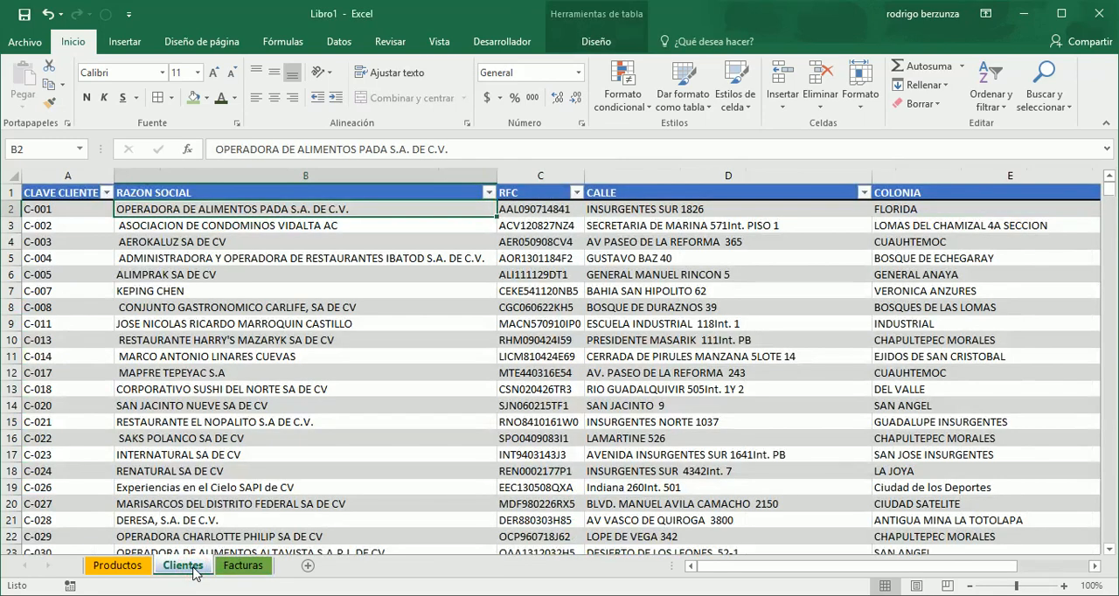
left_click(250, 568)
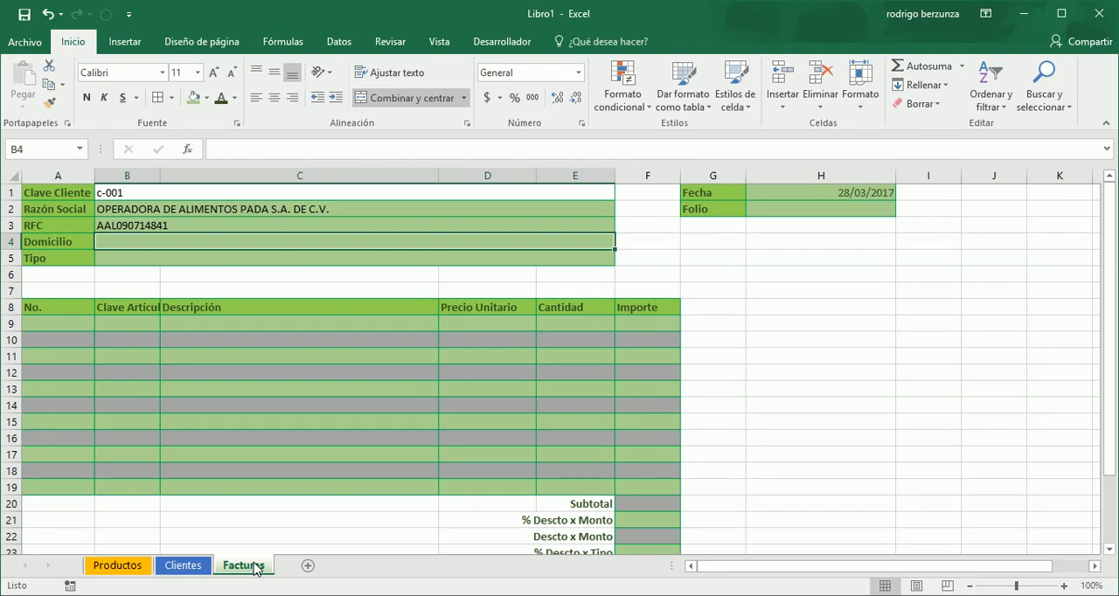
type("=conc")
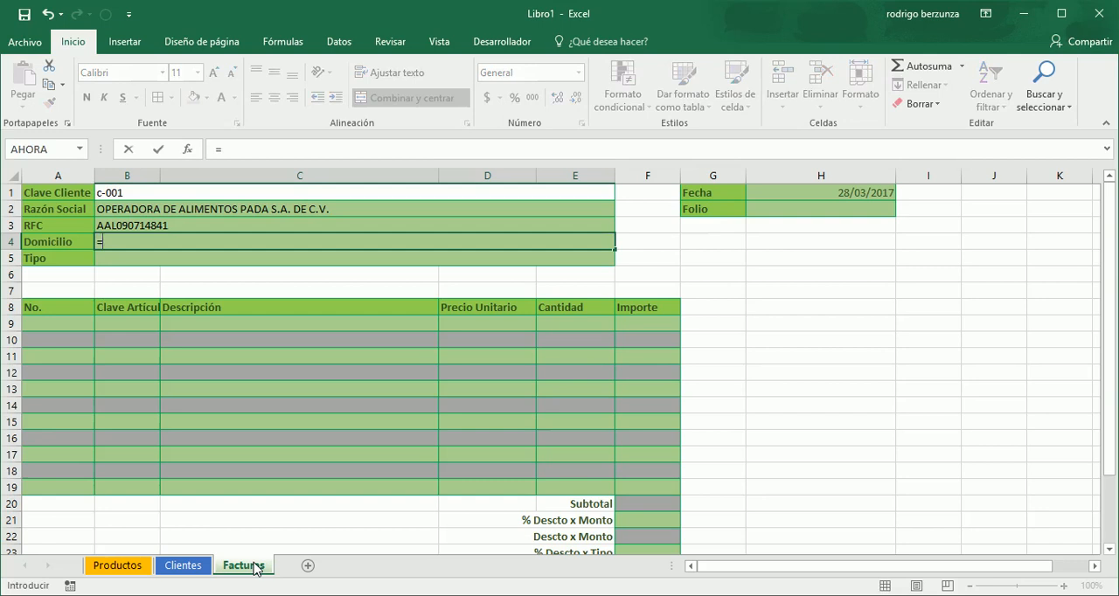
key("Down")
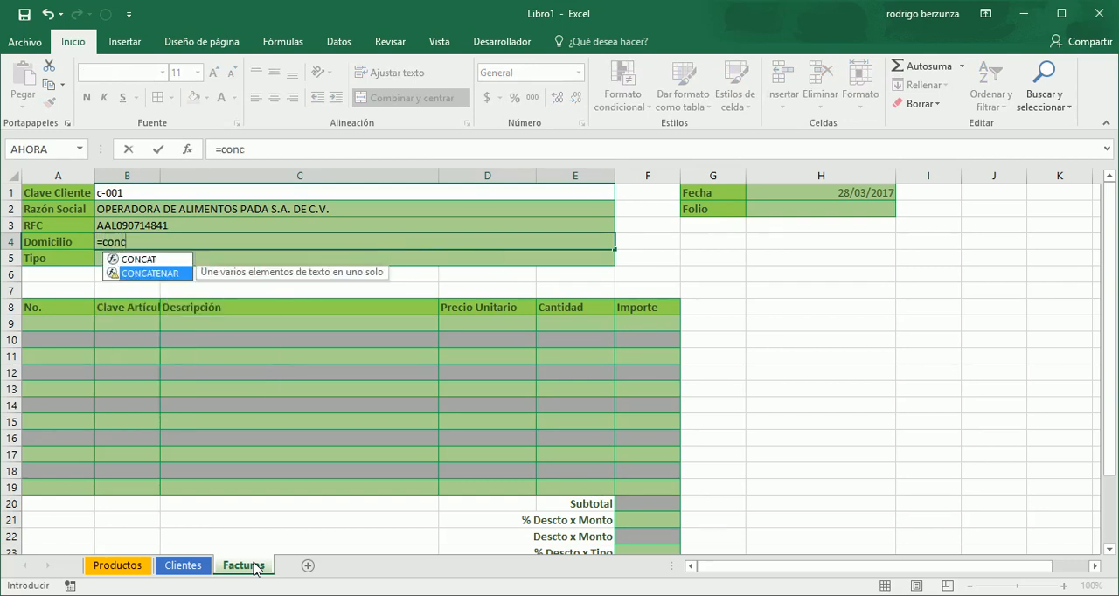
key("Tab")
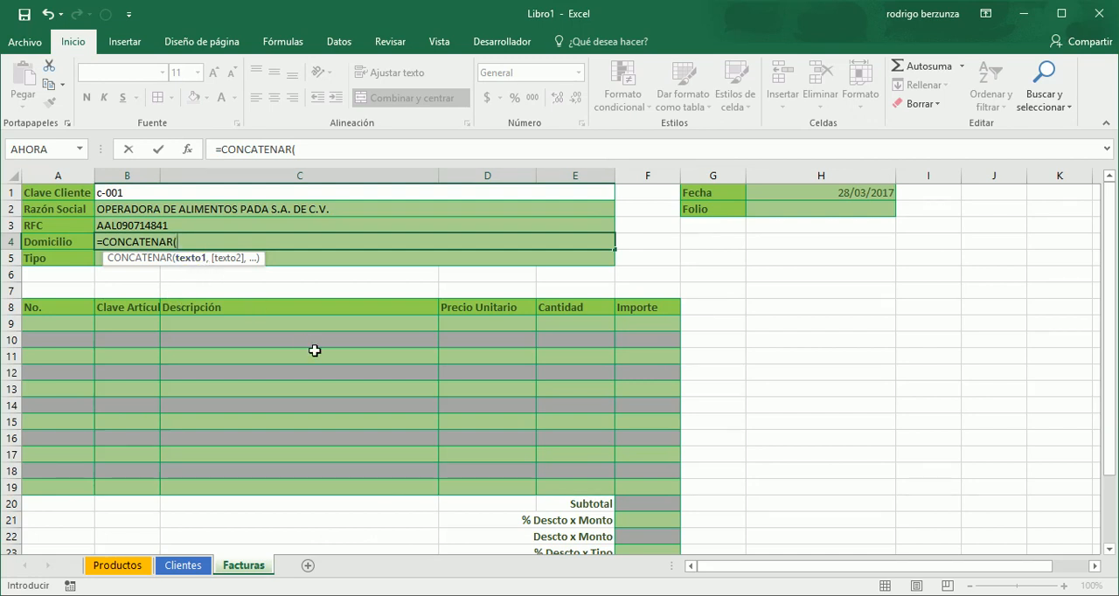
- Nest a BUSCARV with the named cell BuscarCliente as its lookup value as the first text of the CONCATENAR formula
type("busc")
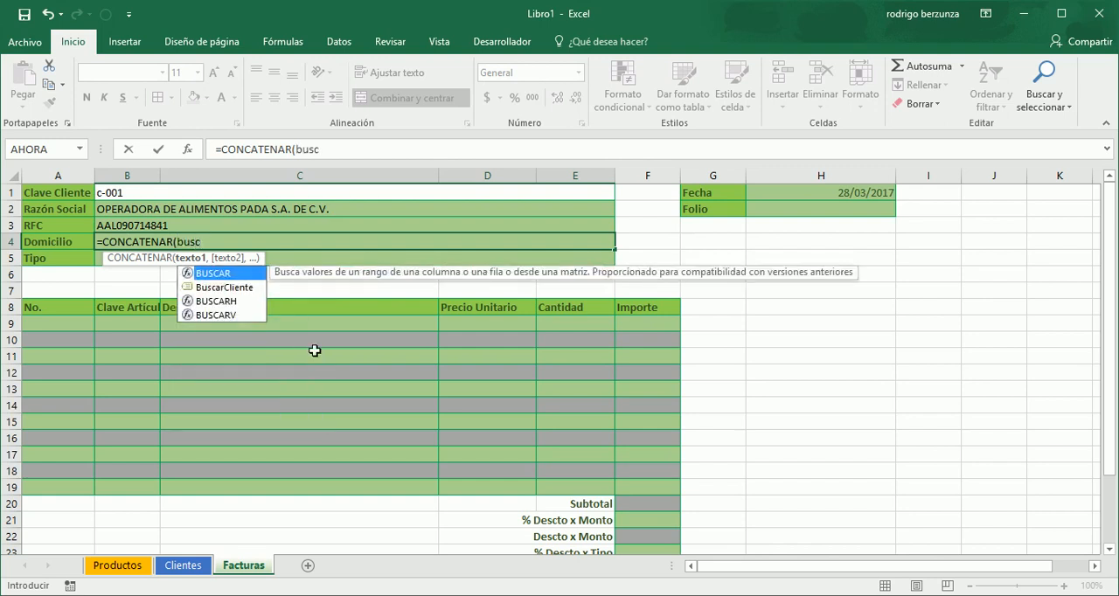
key("Down")
key("Down")
key("Down")
key("Tab")
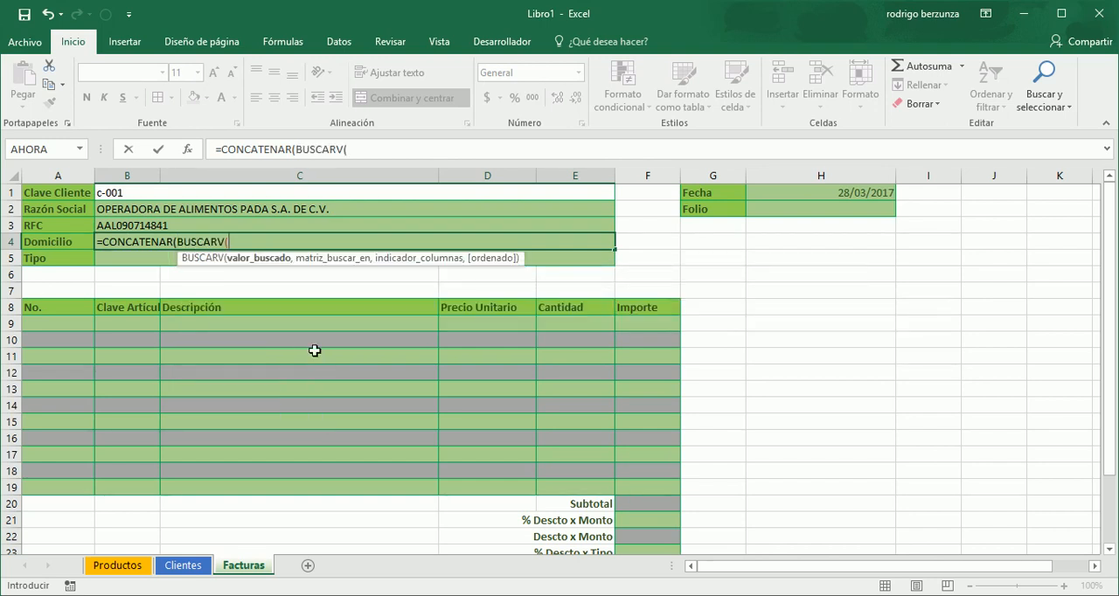
type("bus")
key("Down")
key("Tab")
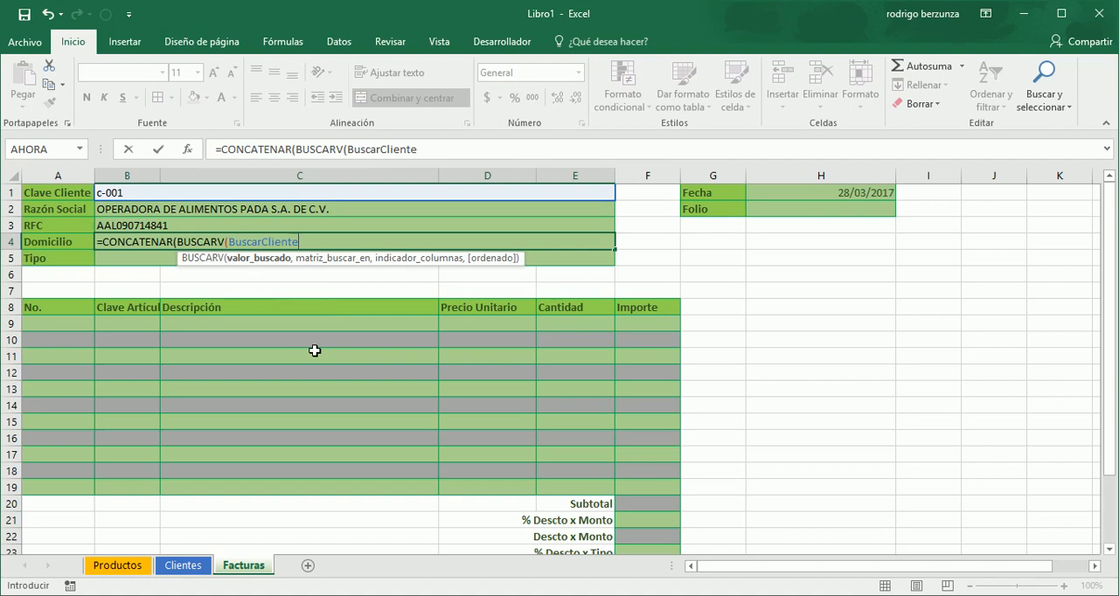
- Complete the nested BUSCARV with TablaClientes as the table, column 4 and FALSO for an exact match
type(",tab")
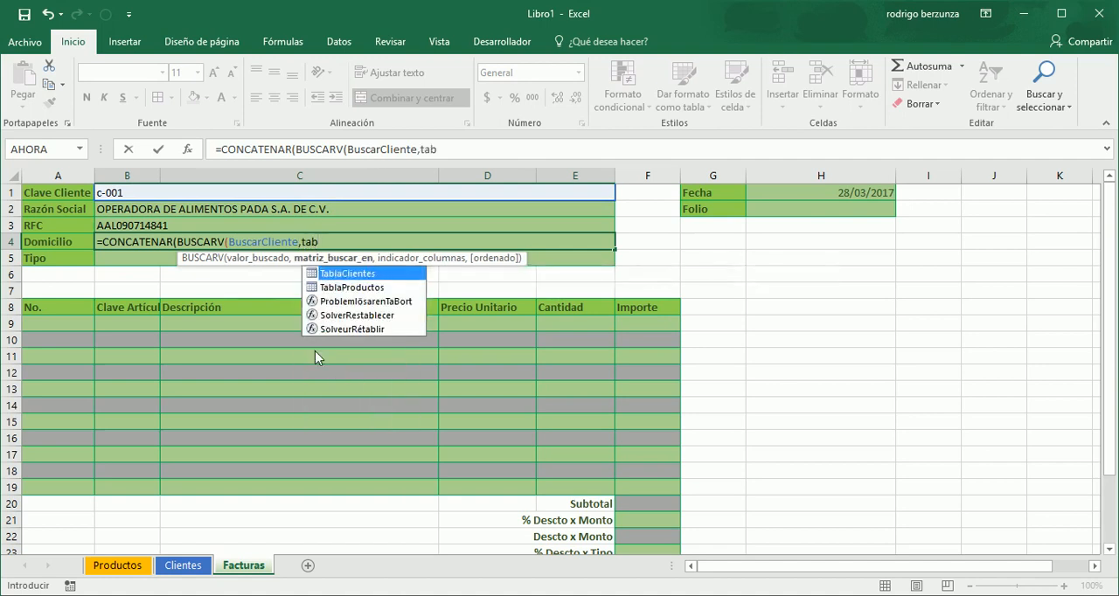
key("Tab")
type(",")
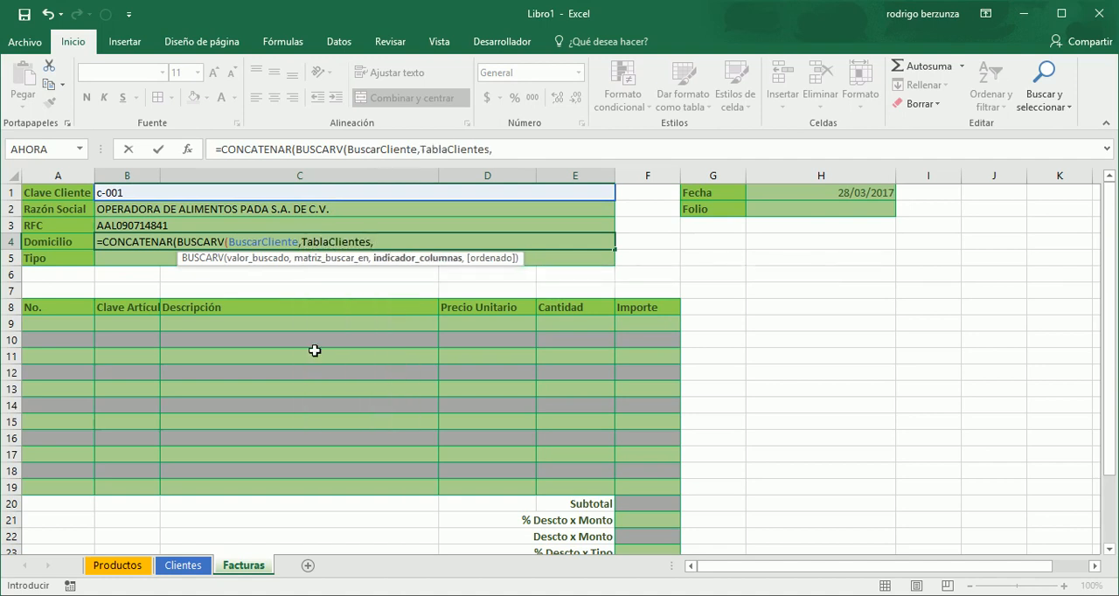
type("4,")
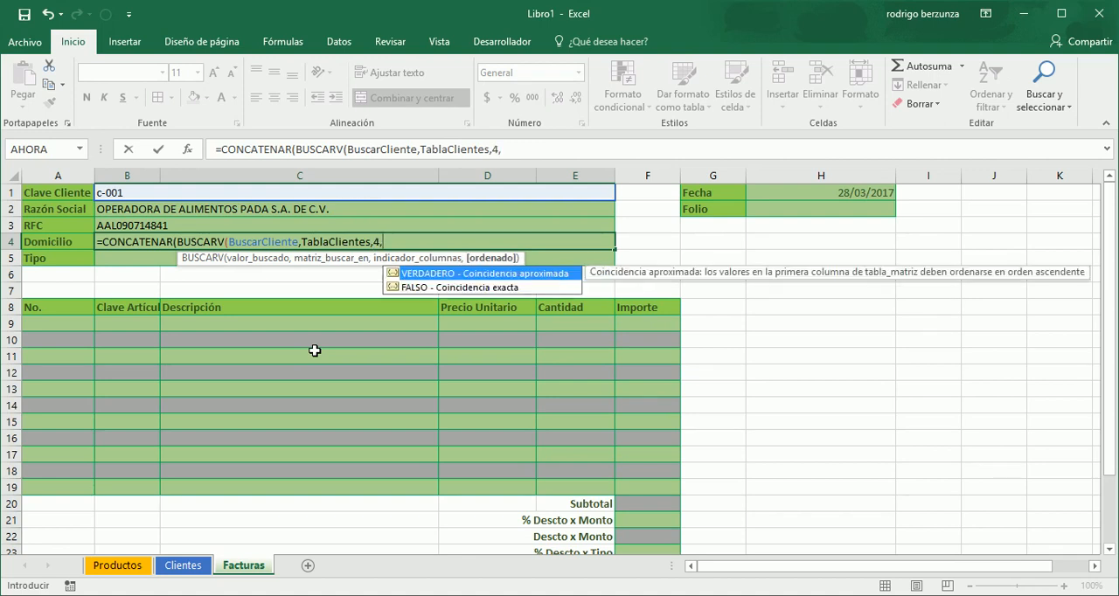
key("Down")
key("Tab")
type(")")
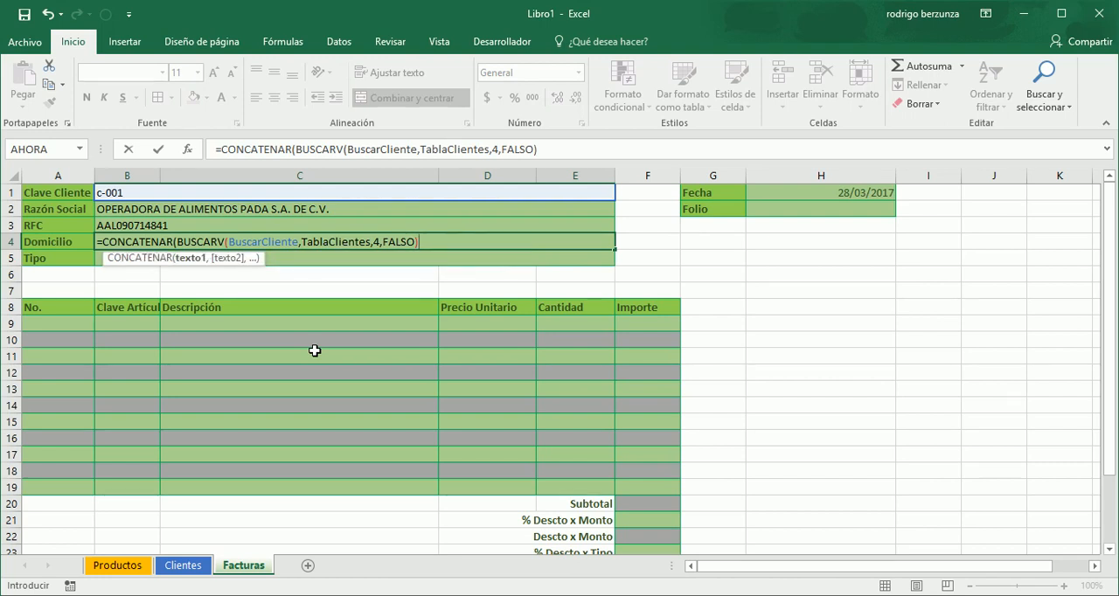
type(",")
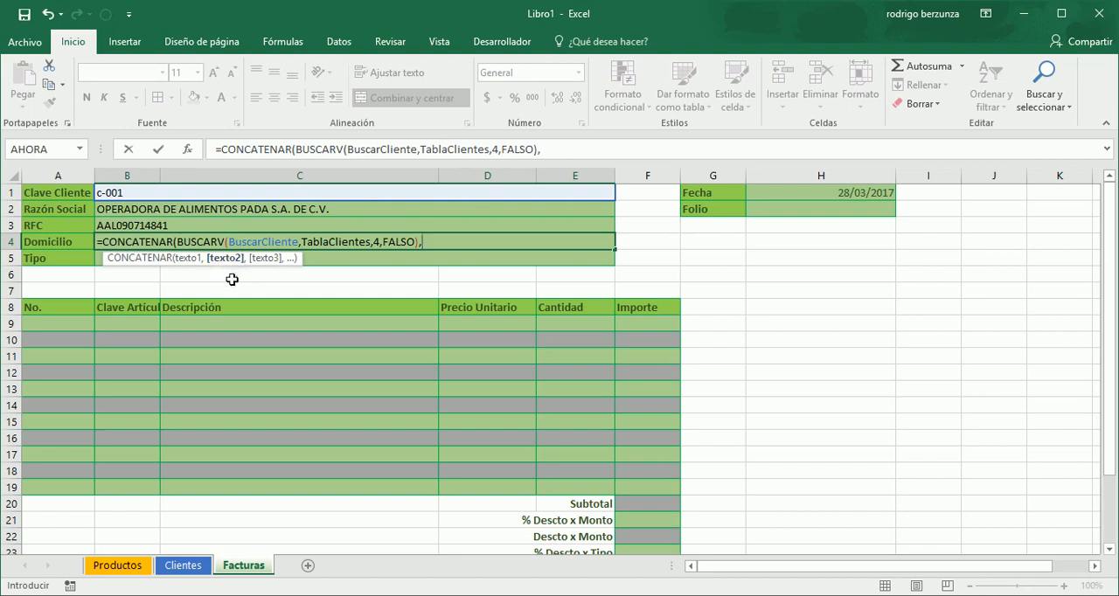
type("\"")
- Add the literal text " Colonia " with surrounding spaces as the second text of the CONCATENAR formula
type("Colonia \"")
type(", ")
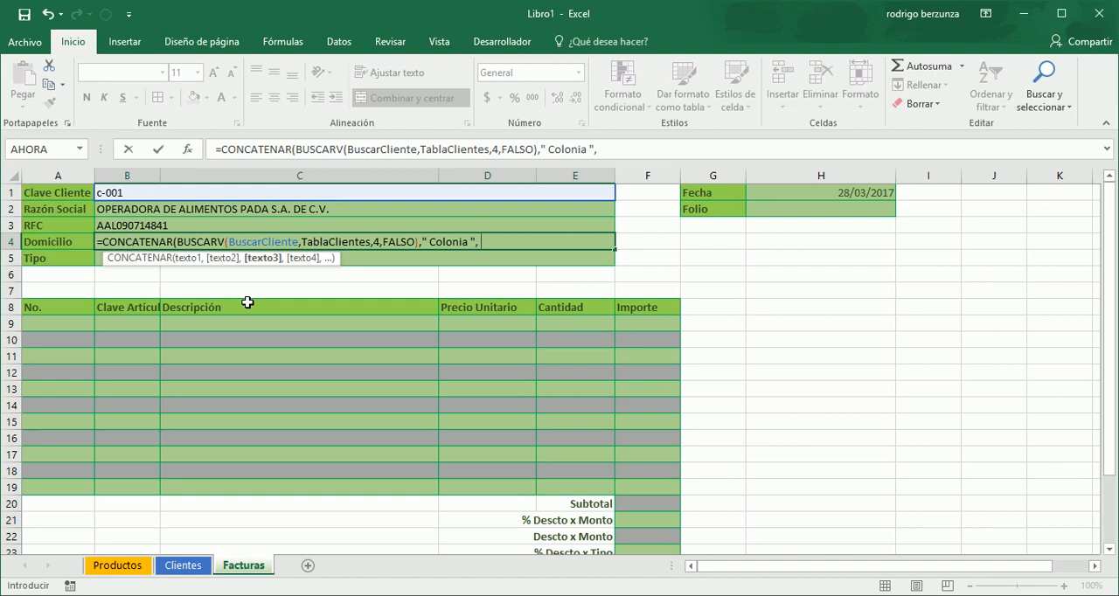
type("busc")
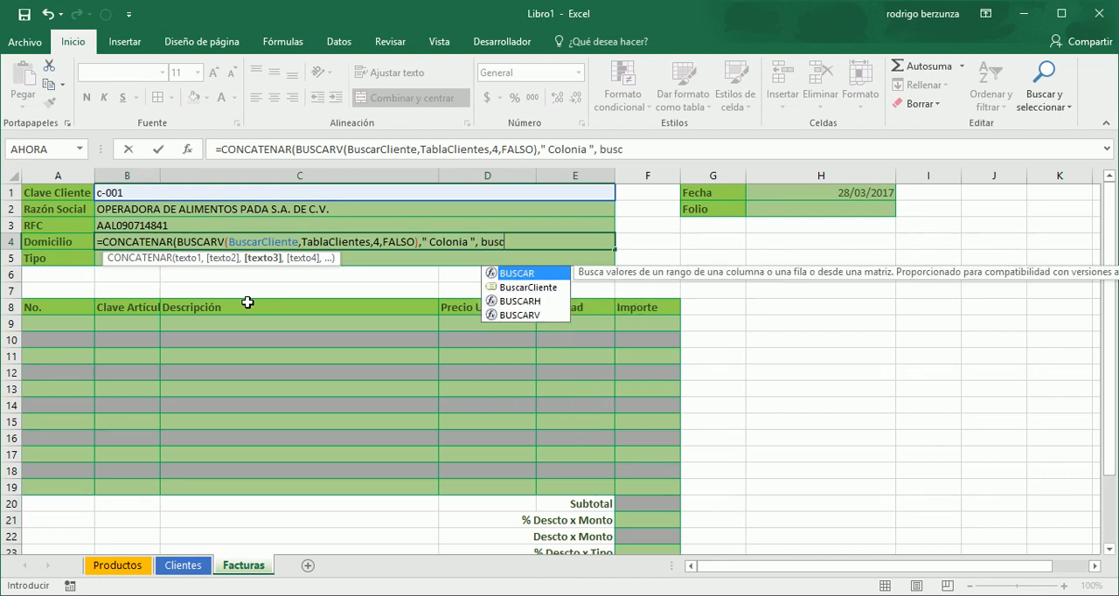
- Add a second BUSCARV as the third text of the CONCATENAR formula, with BuscarCliente as its lookup value
key("Down")
key("Down")
key("Down")
key("Tab")
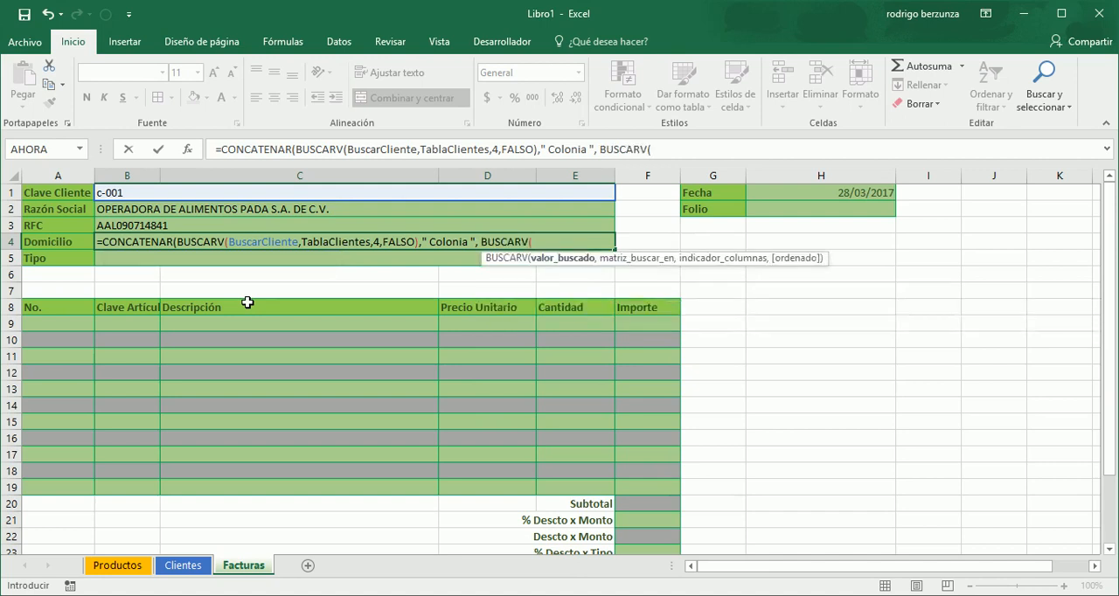
type("bu")
key("Tab")
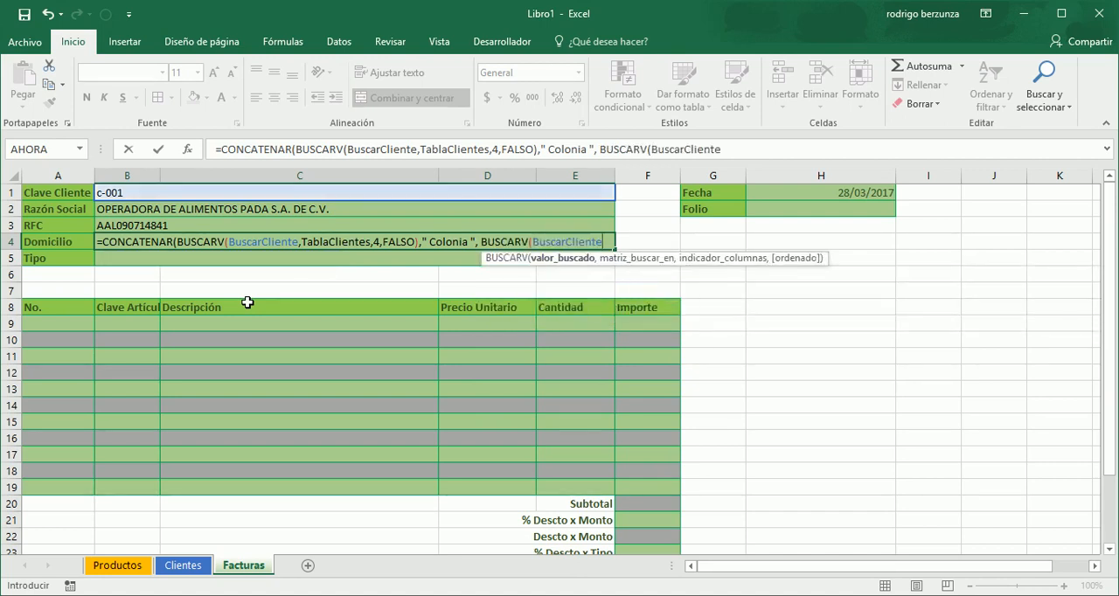
- Finish the second BUSCARV with TablaClientes, column 5 and FALSO, and enter the Domicilio formula in B4
type(",tab")
key("Down")
key("Up")
key("Tab")
type(",")
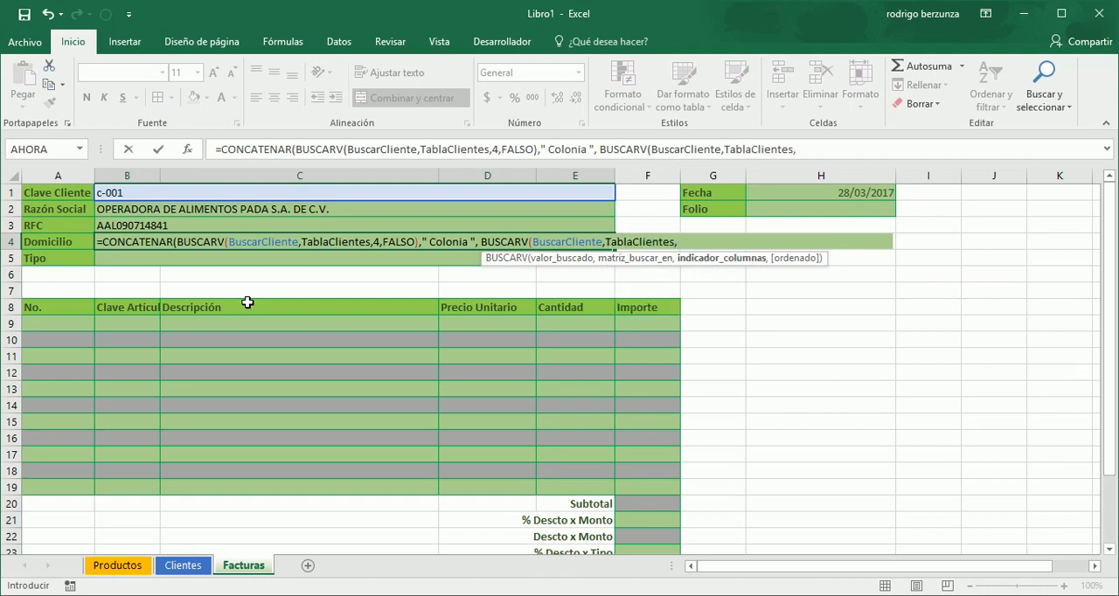
type("5,")
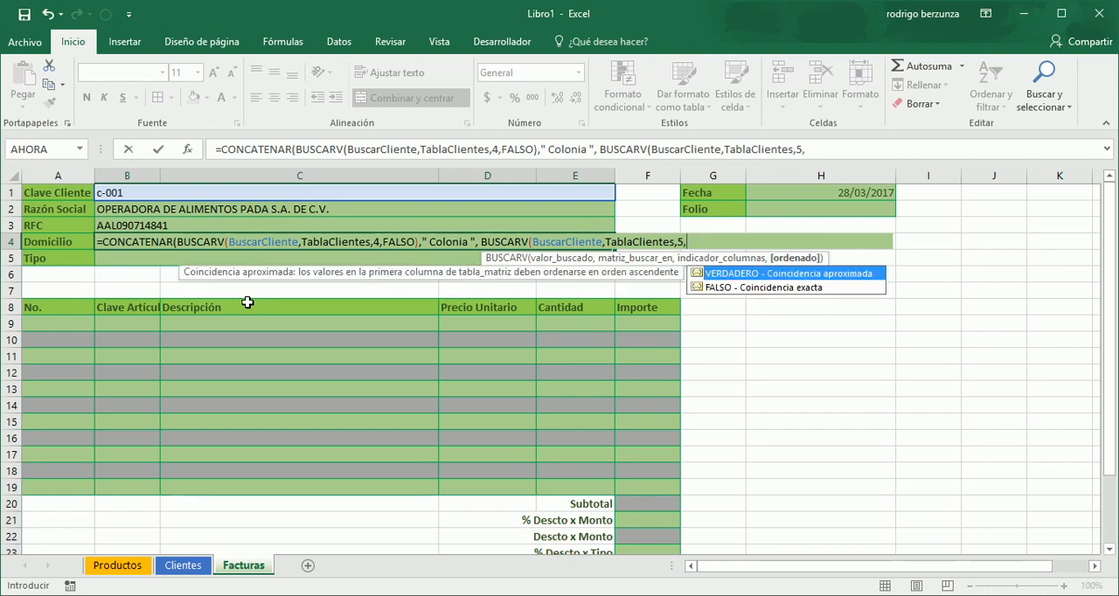
key("Tab")
type("))")
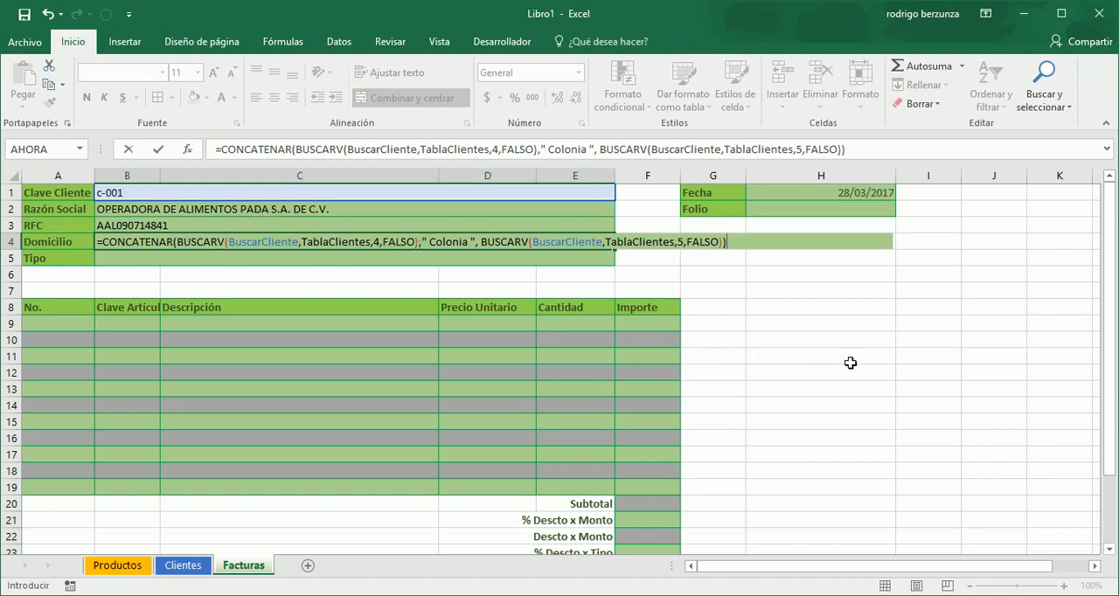
key("Return")
key("Up")
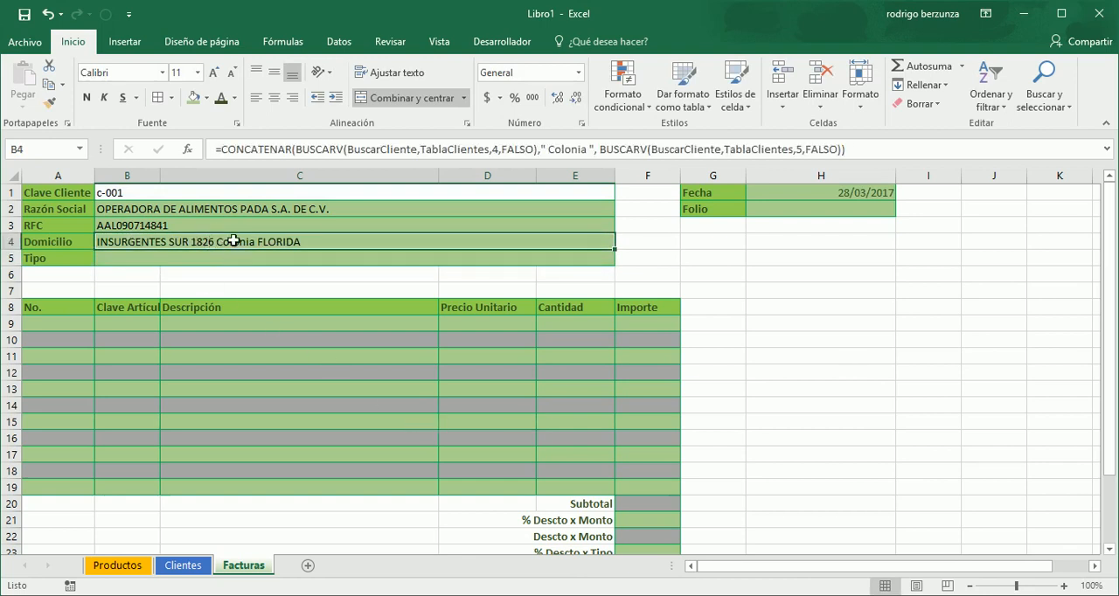
- Start a BUSCARV formula in the Tipo cell B5 with the named cell BuscarCliente as its lookup value
left_click(288, 257)
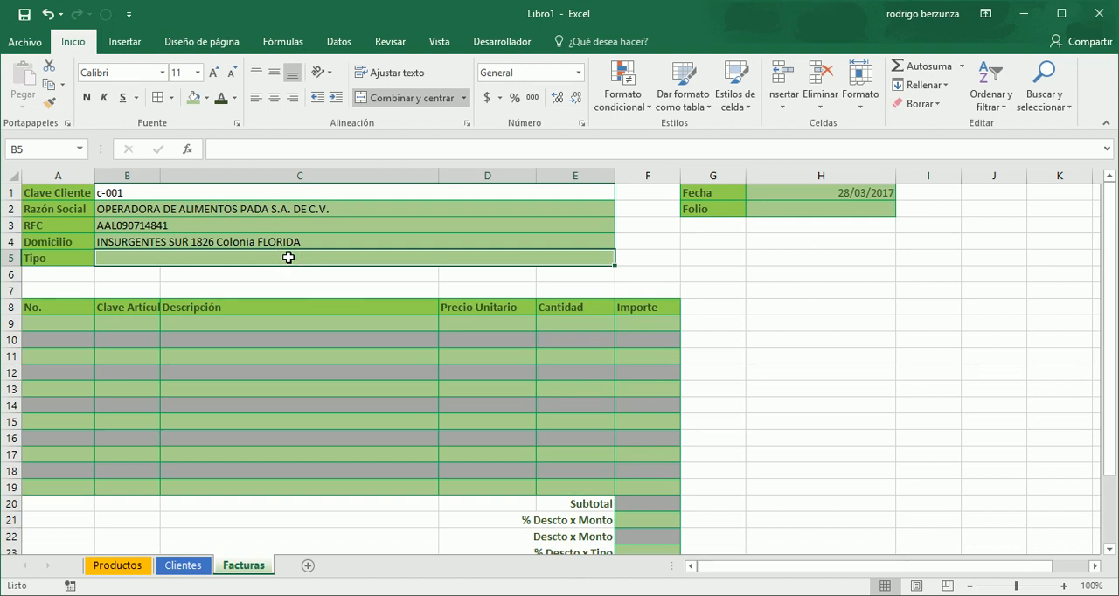
type("=busc")
key("Down")
key("Down")
key("Down")
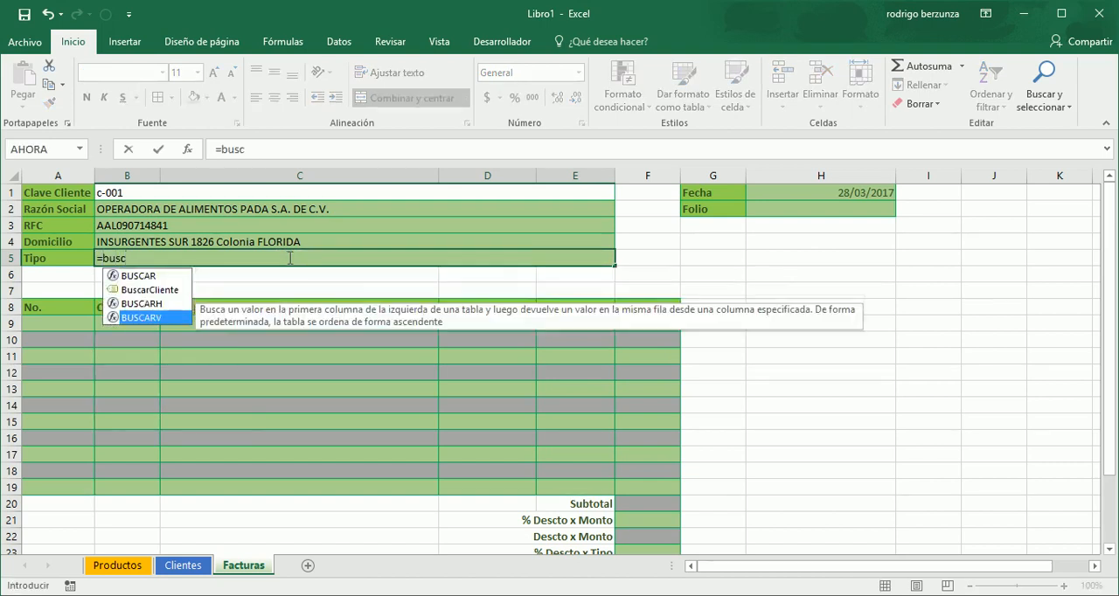
key("Tab")
type("b")
key("BackSpace")
type("va")
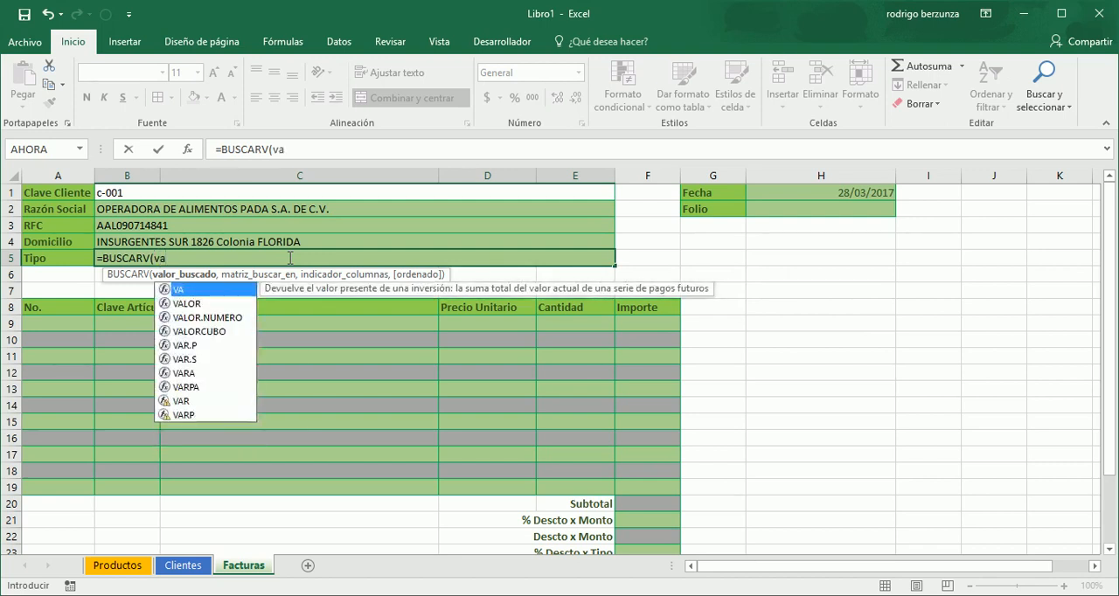
key("BackSpace")
key("BackSpace")
type("bu")
key("Down")
key("Tab")
- Complete the Tipo lookup with TablaClientes, column 6 and exact match FALSO, and enter the formula in B5
type(",tab")
key("Tab")
type(",6,")
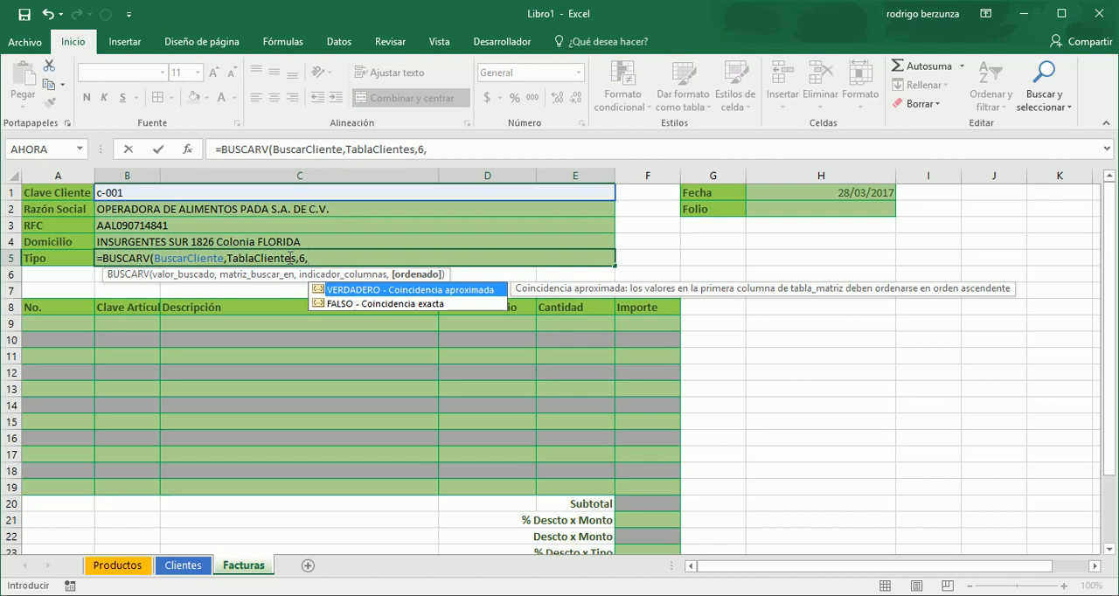
key("Down")
key("Tab")
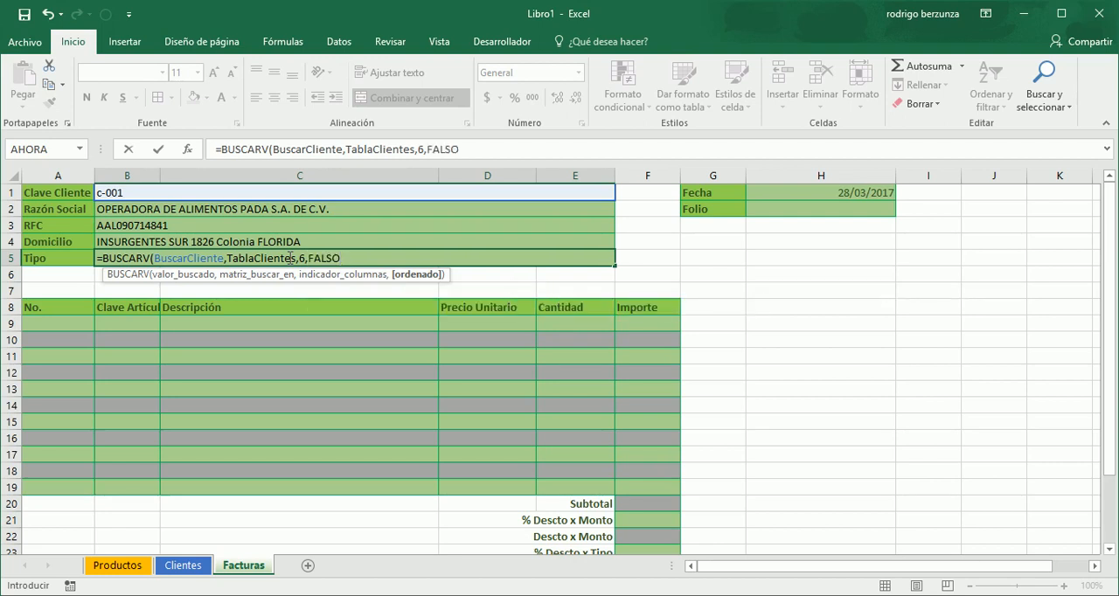
key("Return")
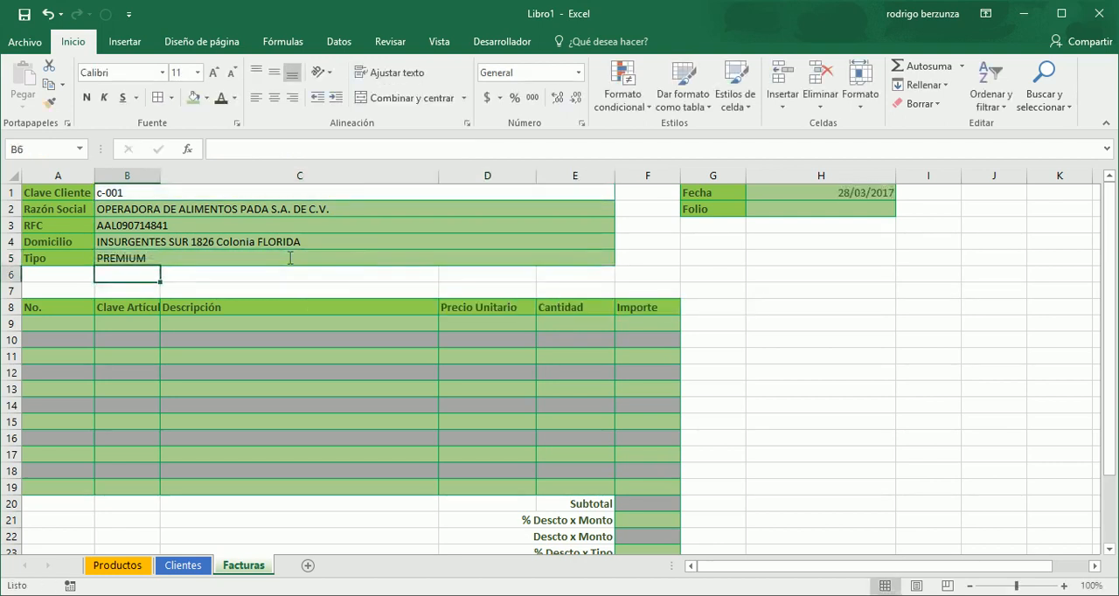
- Replace the Clave Cliente in B1 with another customer's key to test the customer lookups
key("Down")
key("Down")
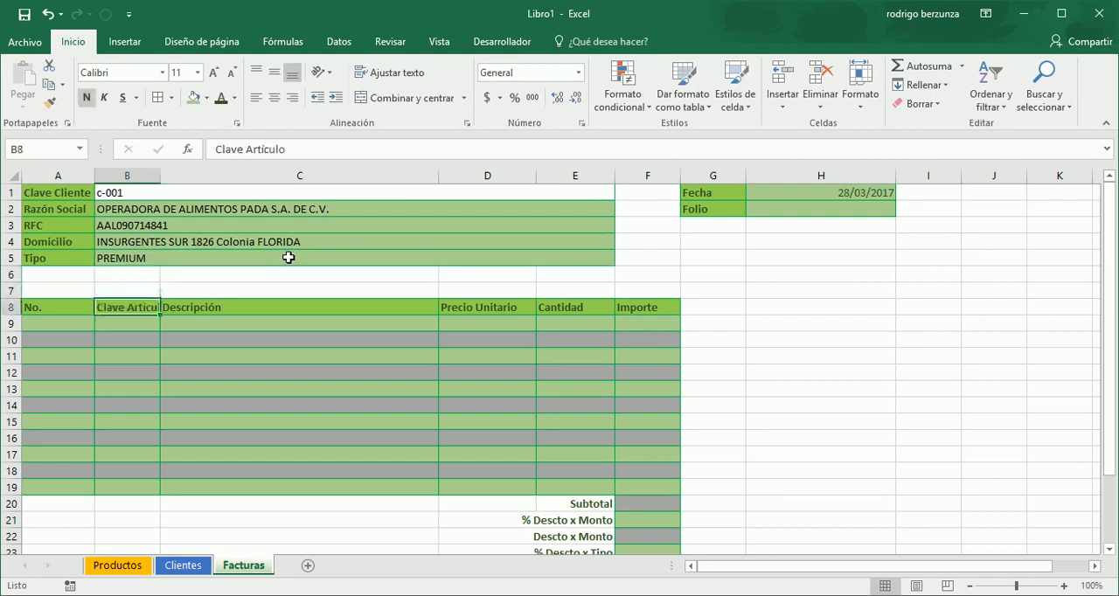
key("Up")
key("Up")
key("Up")
key("Up")
key("Up")
key("Up")
key("Up")
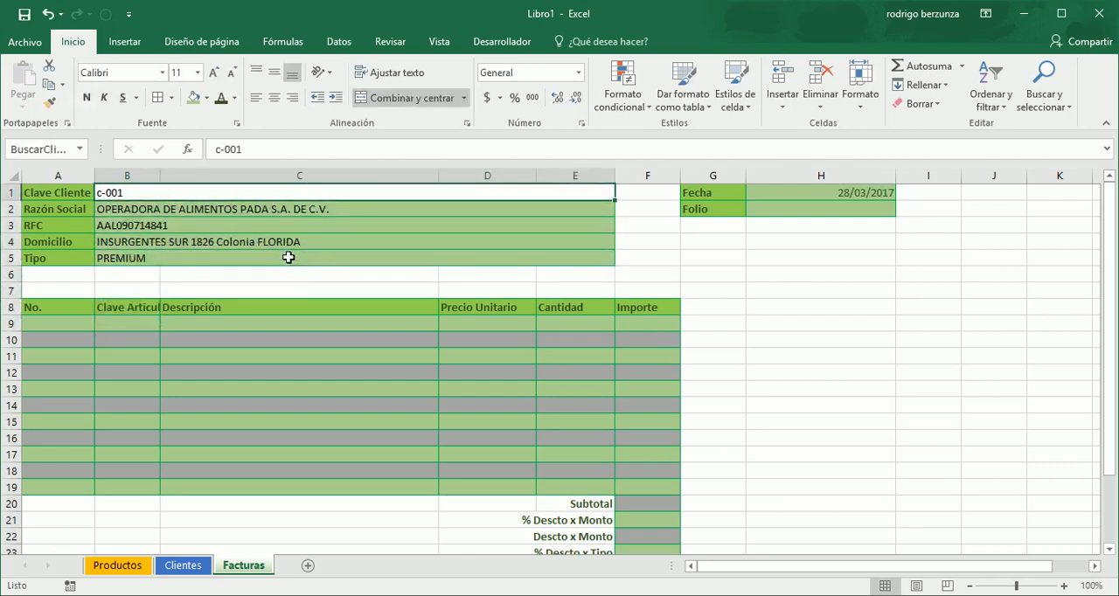
key("Delete")
type("c-007")
key("Return")
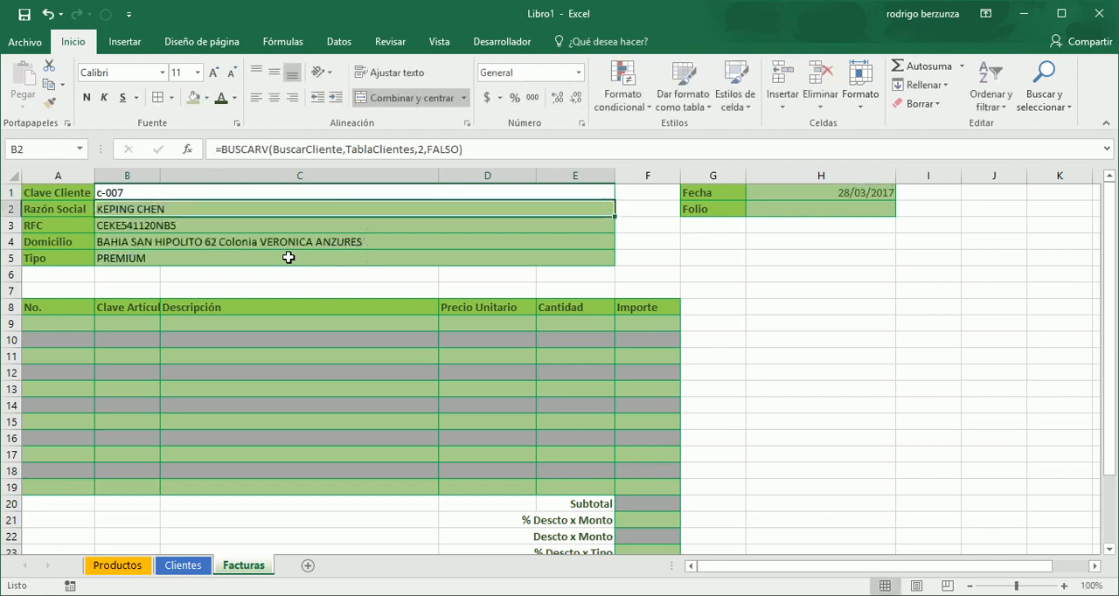
- Review the customer fields filled by the lookup formulas in B2 through B5
key("Down")
key("Down")
key("Down")
key("Up")
key("Up")
key("Up")
- Clear the customer key from the Clave Cliente cell B1
key("Up")
key("Down")
key("Down")
key("Down")
key("Down")
key("Up")
key("Up")
key("Up")
key("Up")
key("Delete")
- Centre the article table headings in A8:F8 horizontally
key("Down")
key("Down")
key("Down")
key("Down")
key("Down")
key("Down")
key("Down")
key("Down")
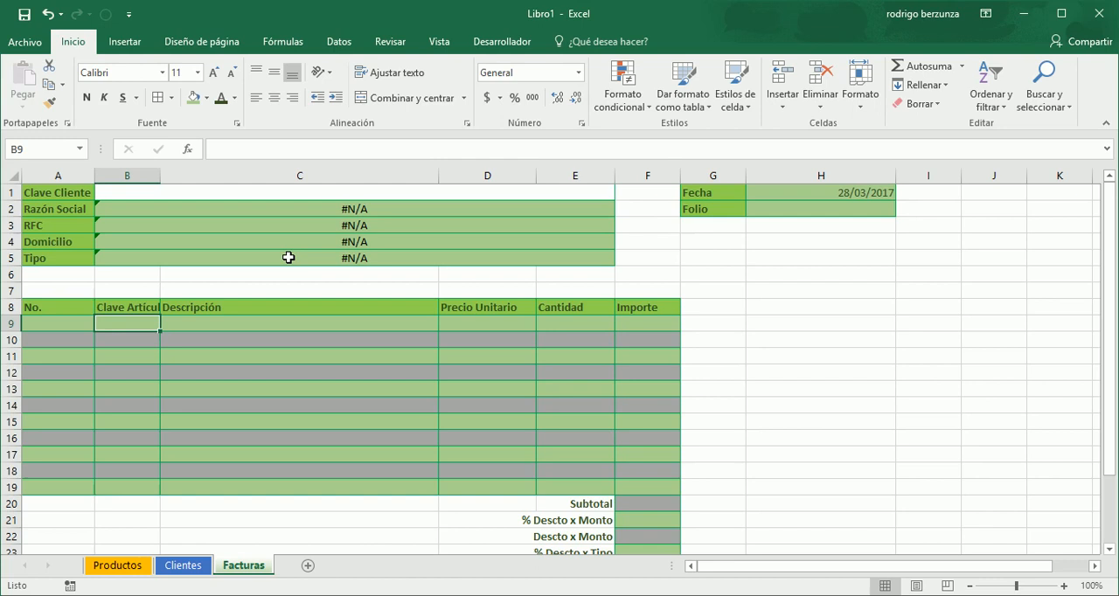
key("Up")
key("Left")
key("shift+Right")
key("shift+Right")
key("shift+Right")
key("shift+Right")
key("shift+Right")
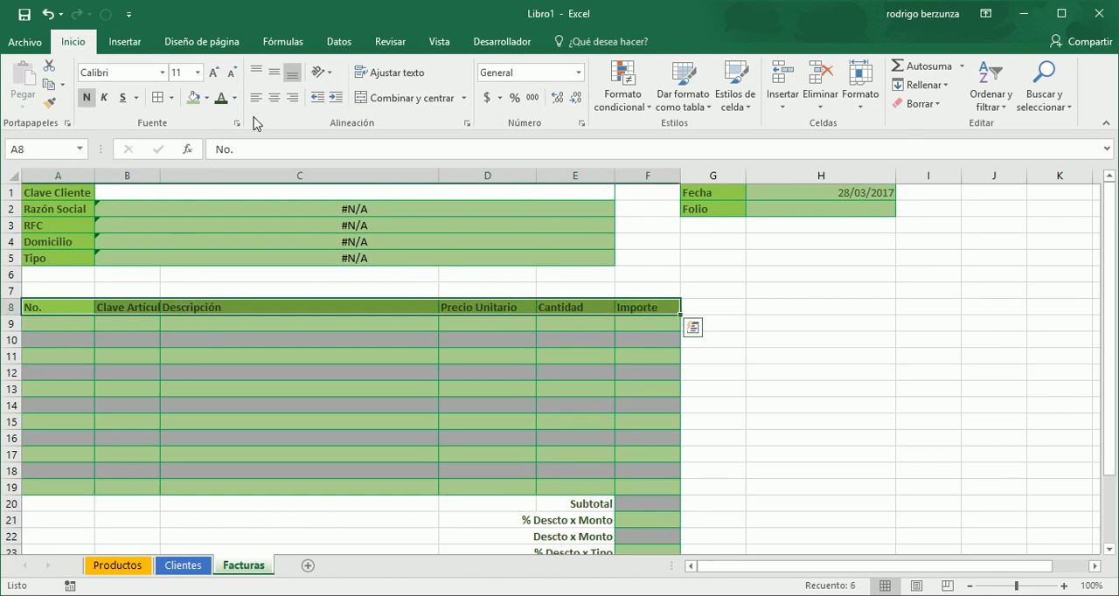
left_click(273, 97)
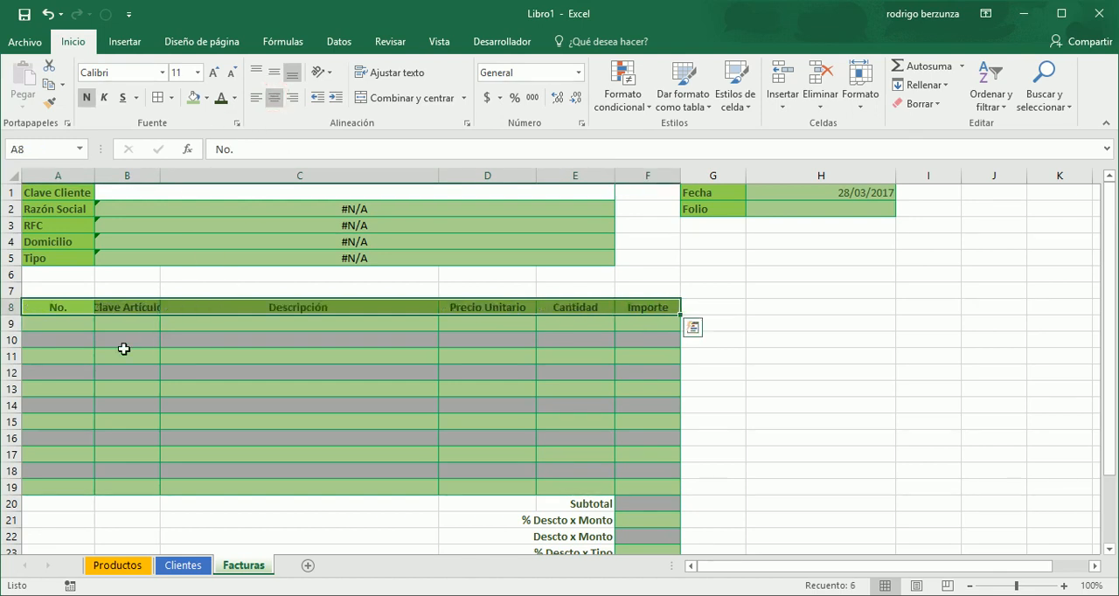
- Enter 1 in the first No. cell A9, and centre A8:A19 both vertically and horizontally
left_click(71, 327)
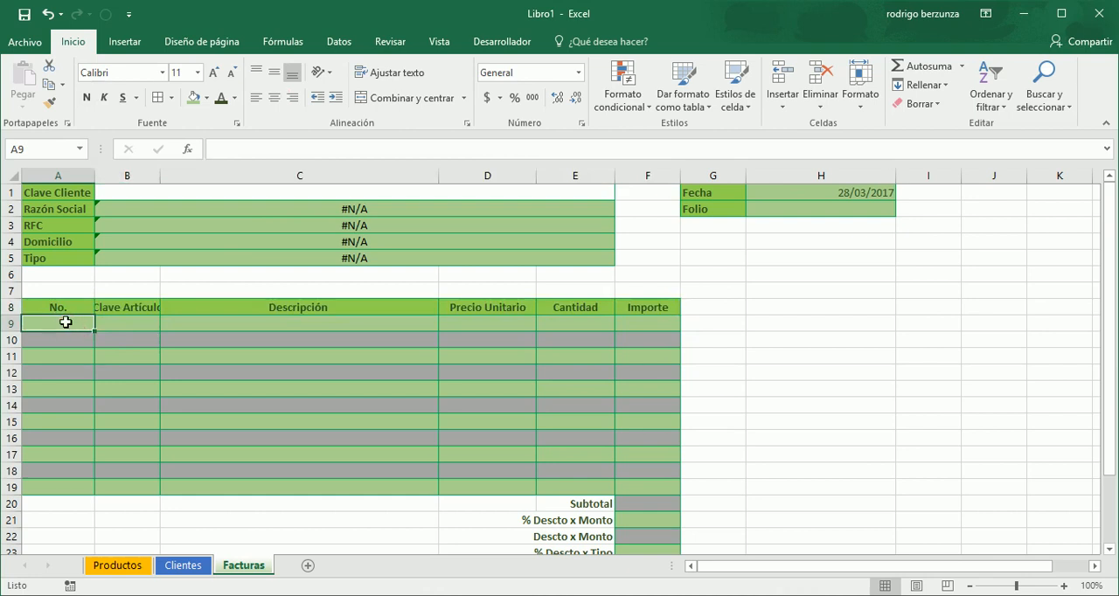
type("1")
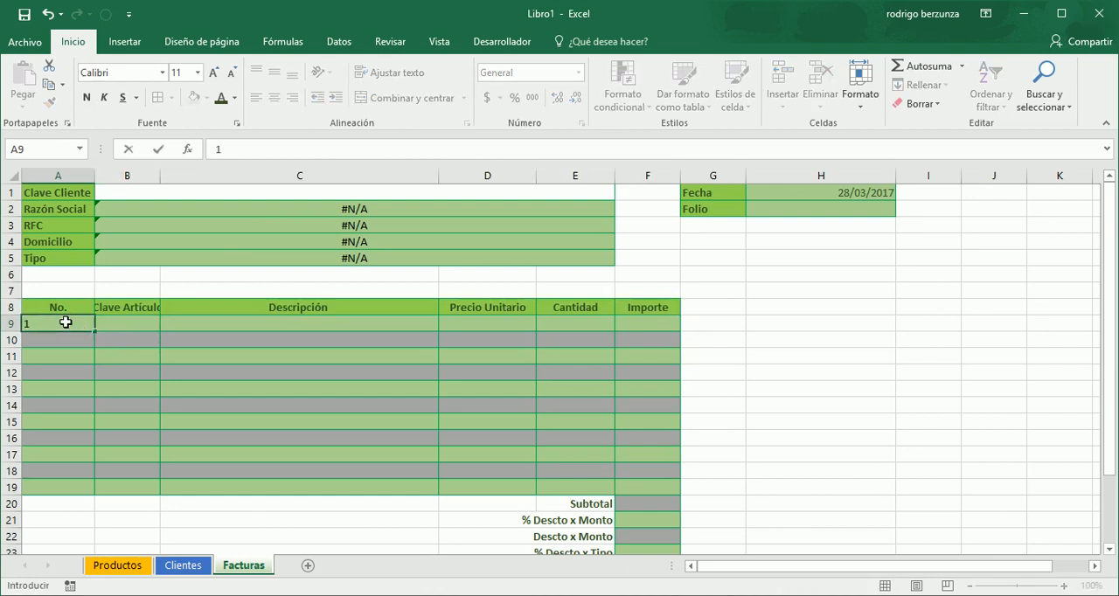
key("Return")
left_click(65, 323)
left_click_drag(67, 308, 69, 494)
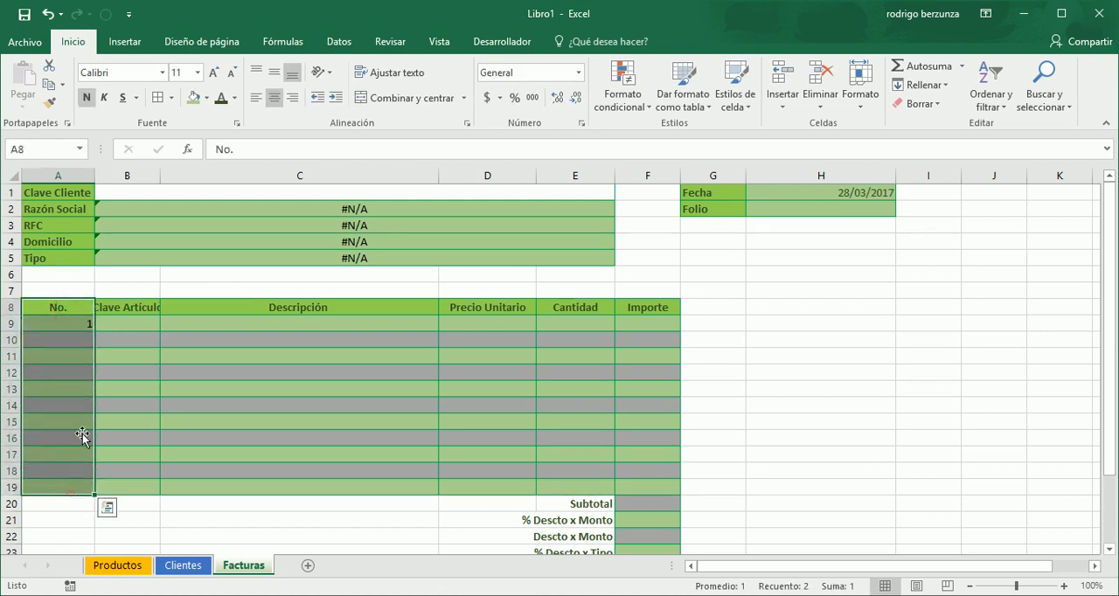
left_click(274, 73)
left_click(276, 98)
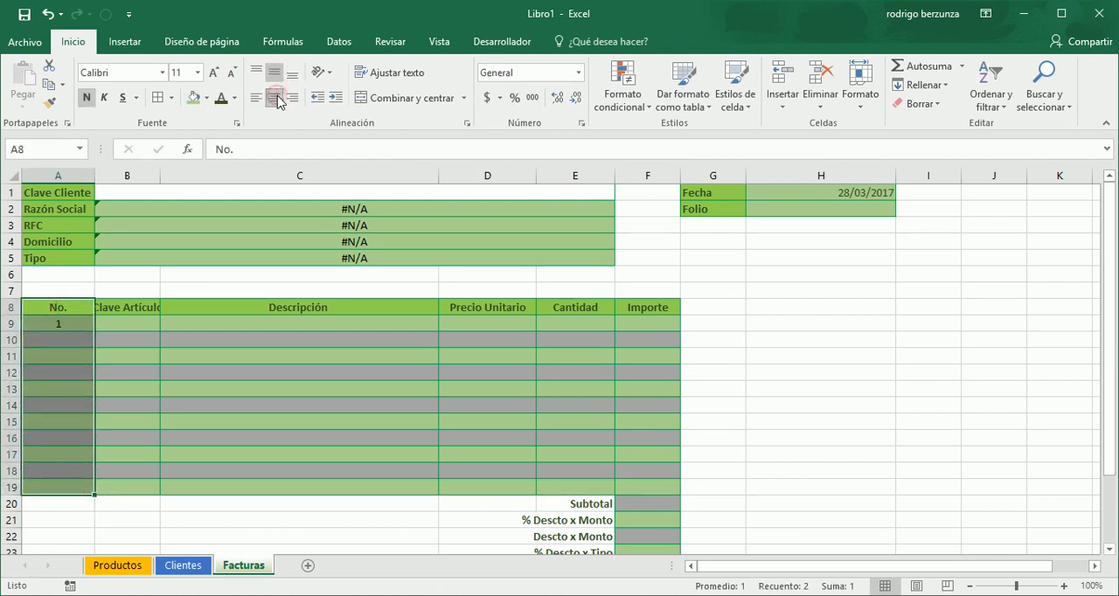
- Autofill the No. column from A9 down to A19 as a fill series numbered 1 to 11
left_click(82, 340)
left_click(67, 324)
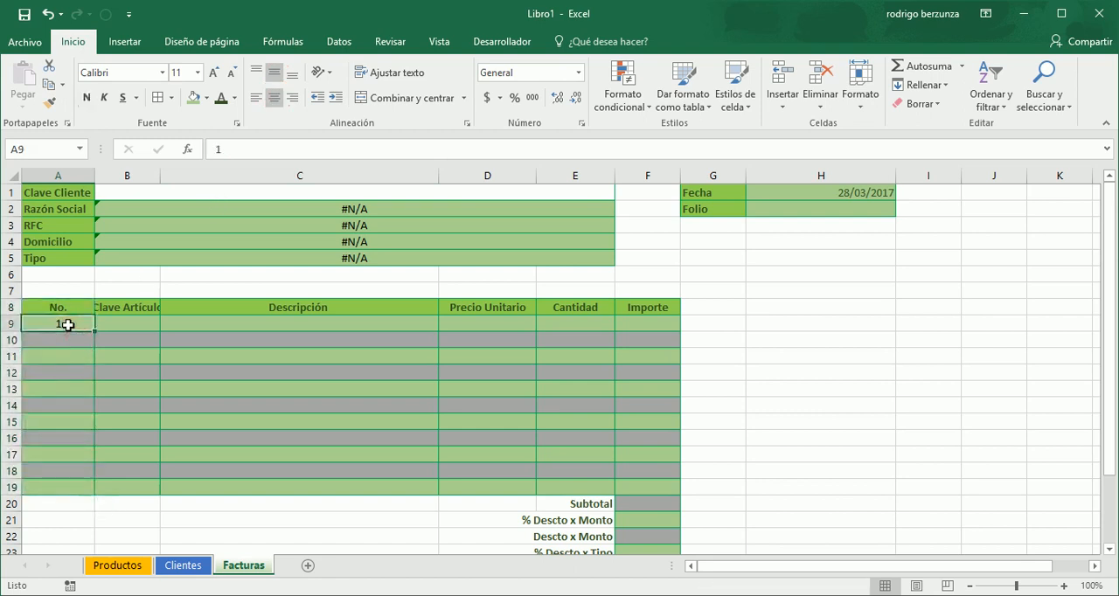
left_click_drag(93, 332, 93, 333)
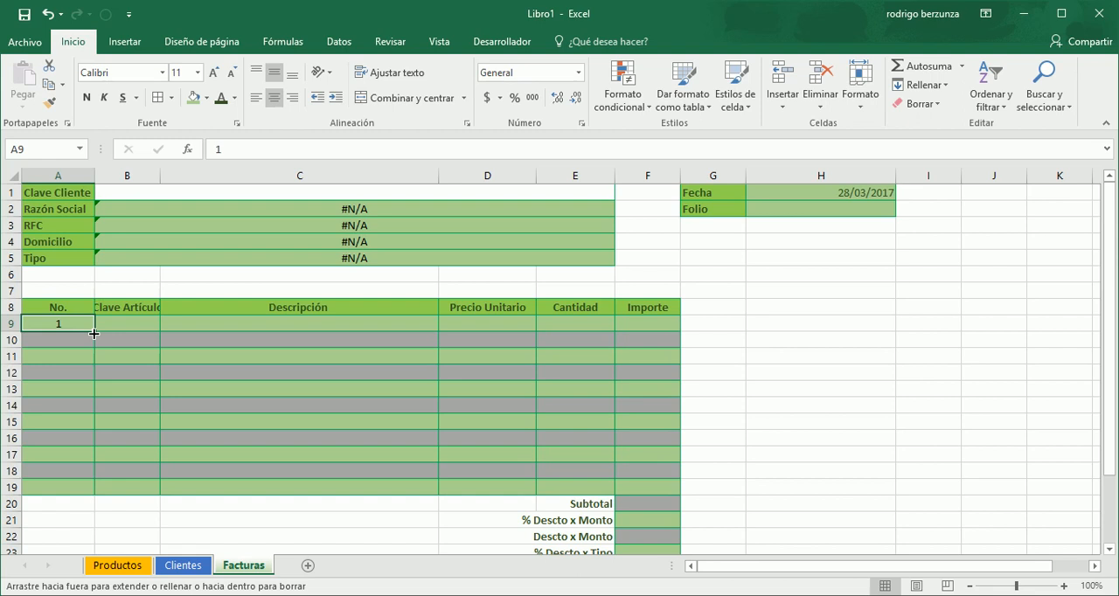
left_click_drag(93, 334, 94, 491)
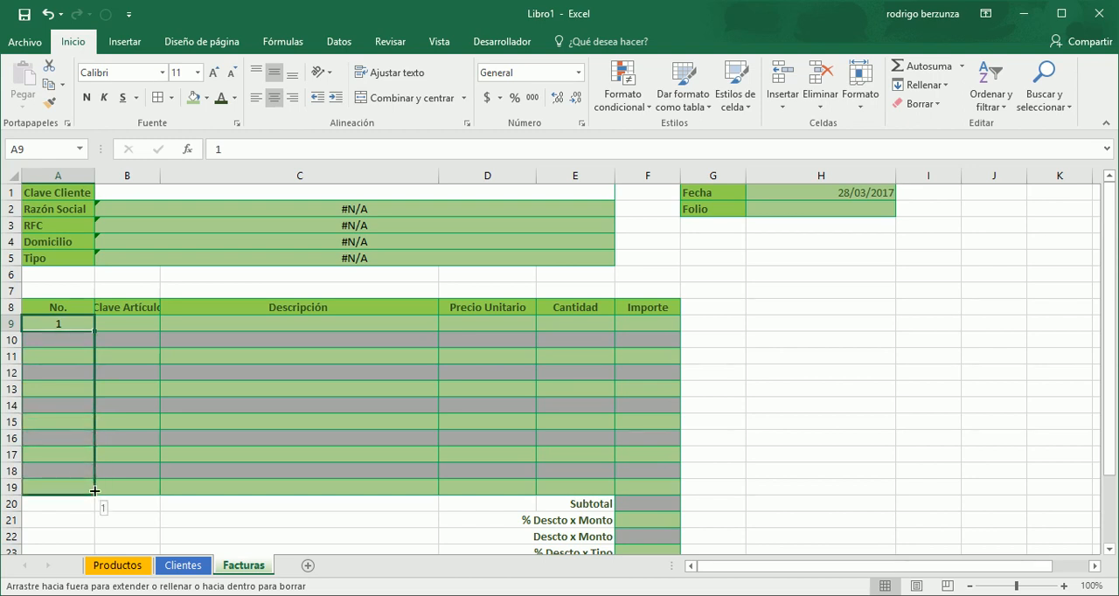
left_click_drag(95, 491, 94, 491)
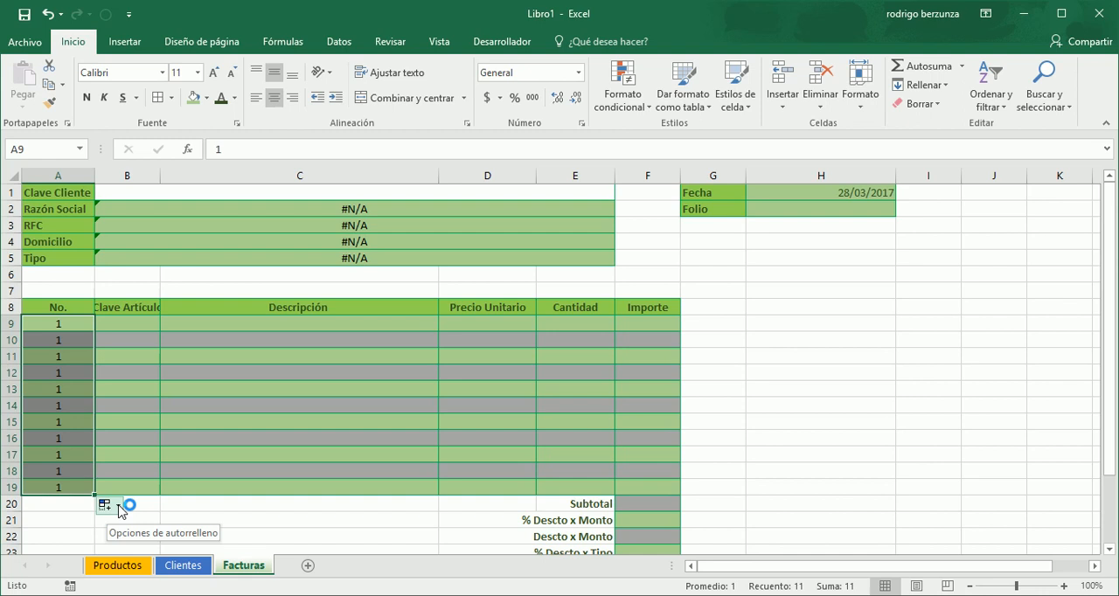
left_click(120, 511)
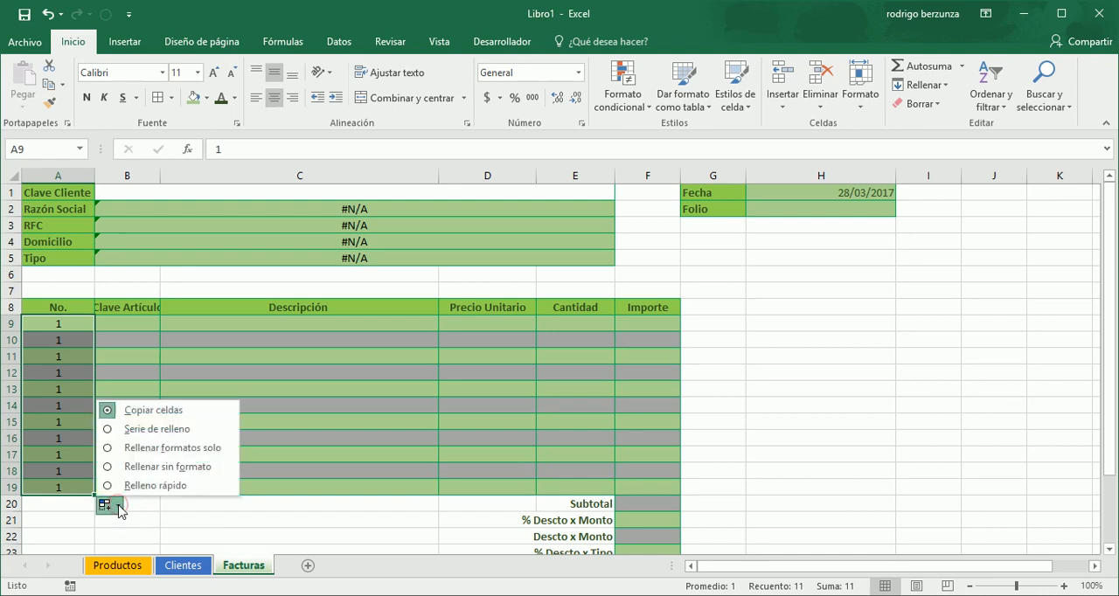
left_click(159, 432)
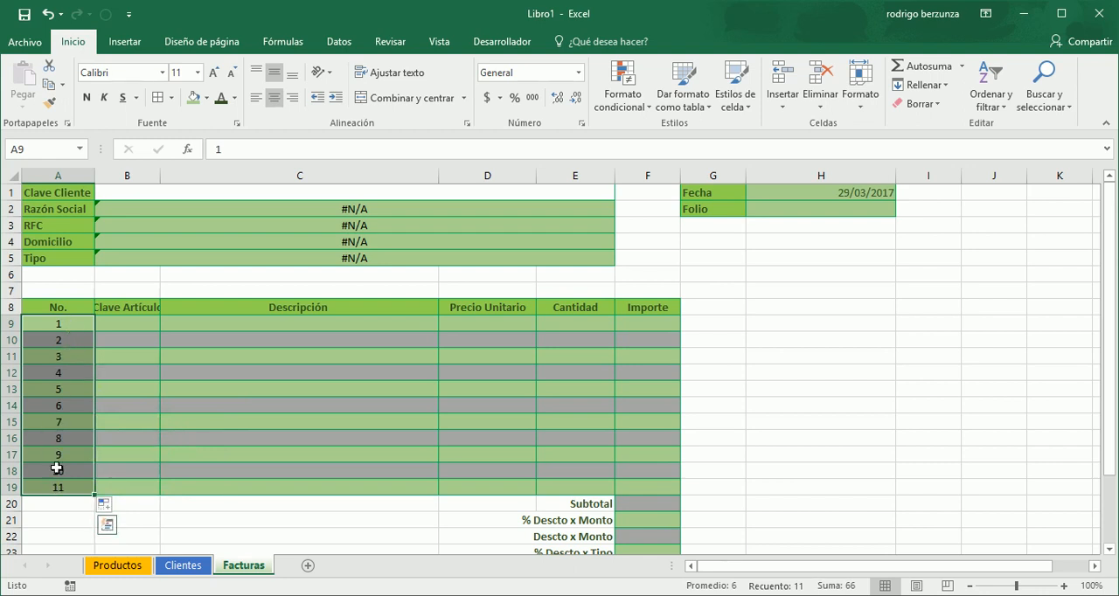
left_click(86, 330)
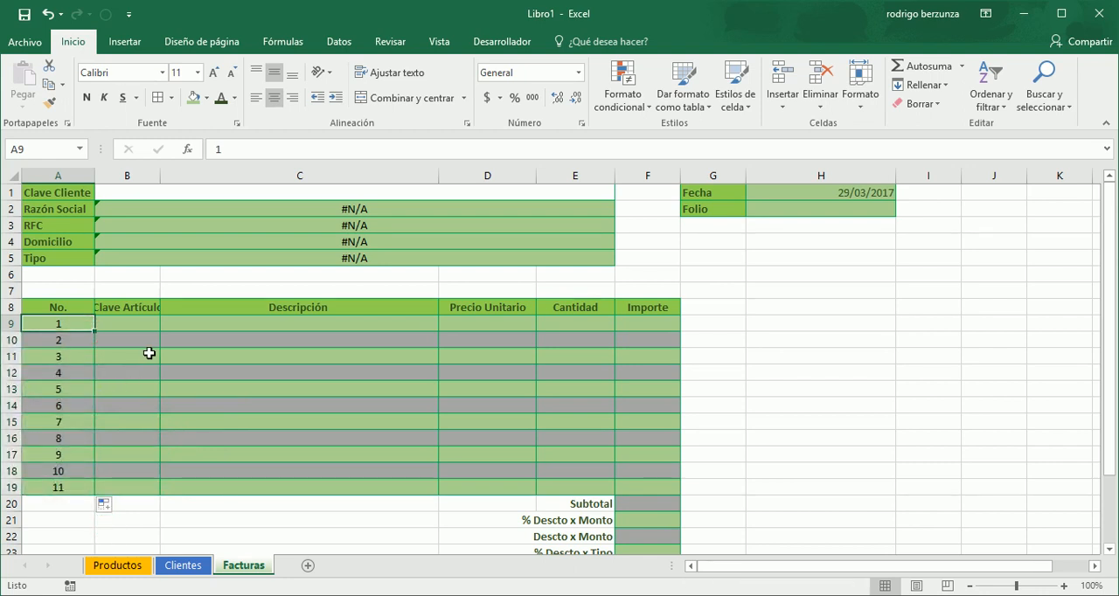
- Start a BUSCARV formula in the Descripción cell C9 with the article key cell B9 as its lookup value
left_click(143, 324)
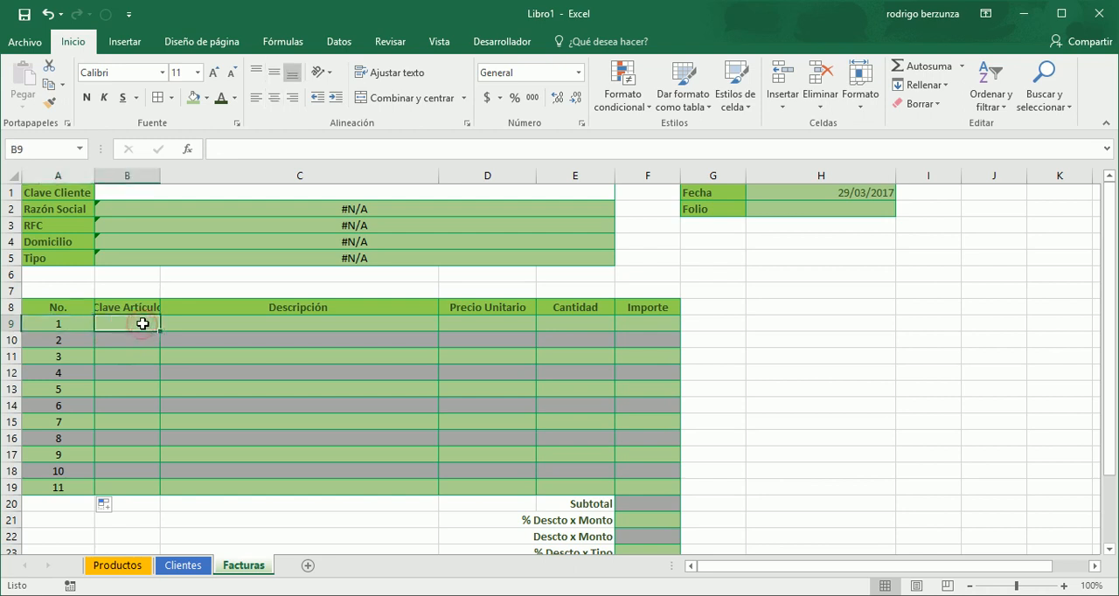
left_click(203, 325)
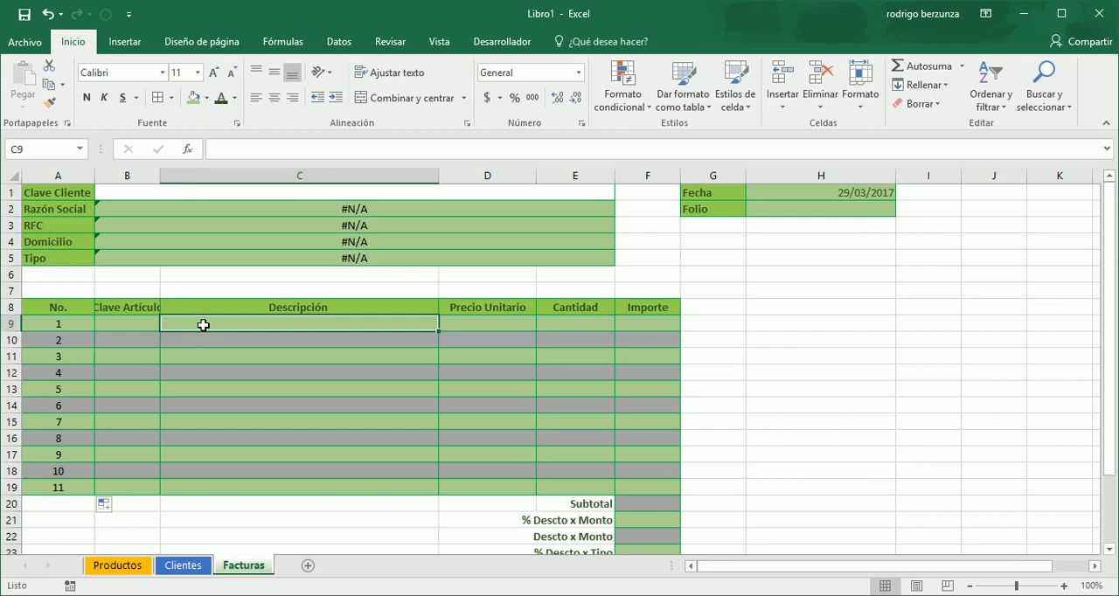
type("=bus")
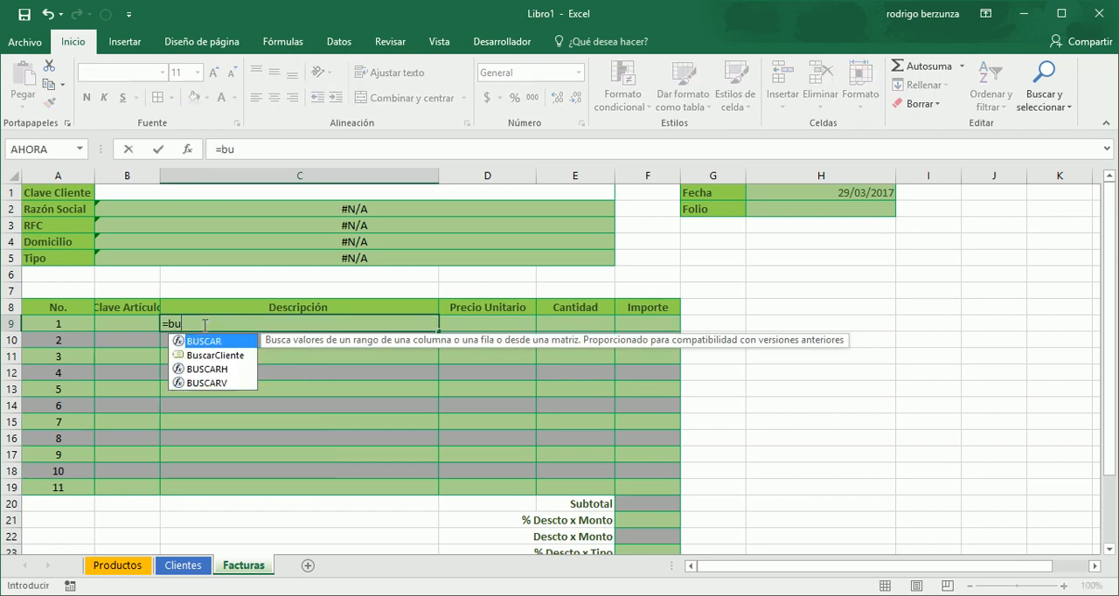
key("Down")
key("Down")
key("Down")
key("Tab")
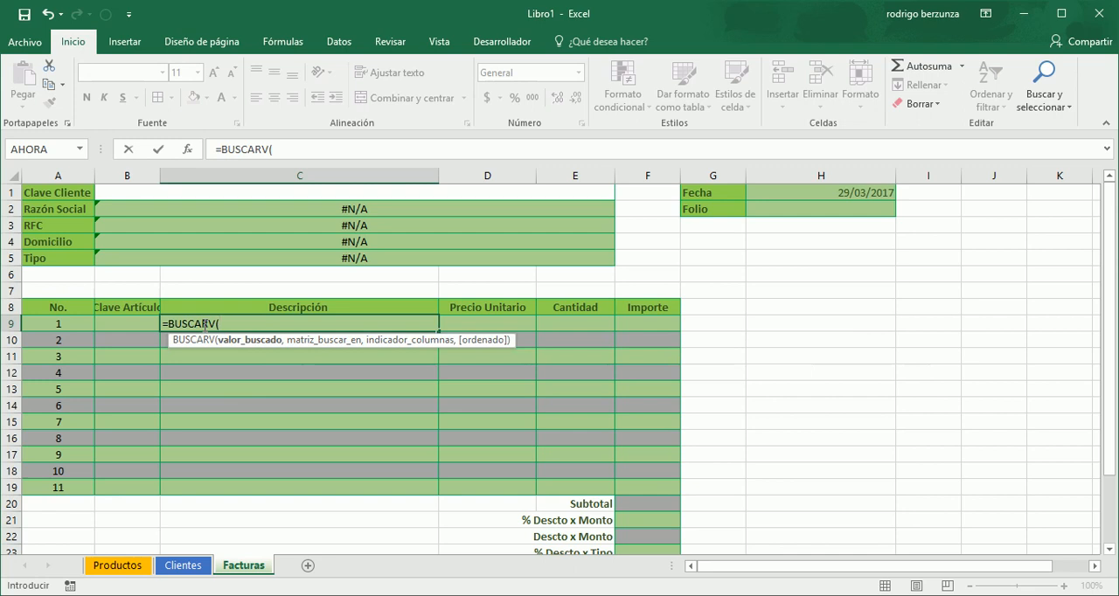
left_click(136, 325)
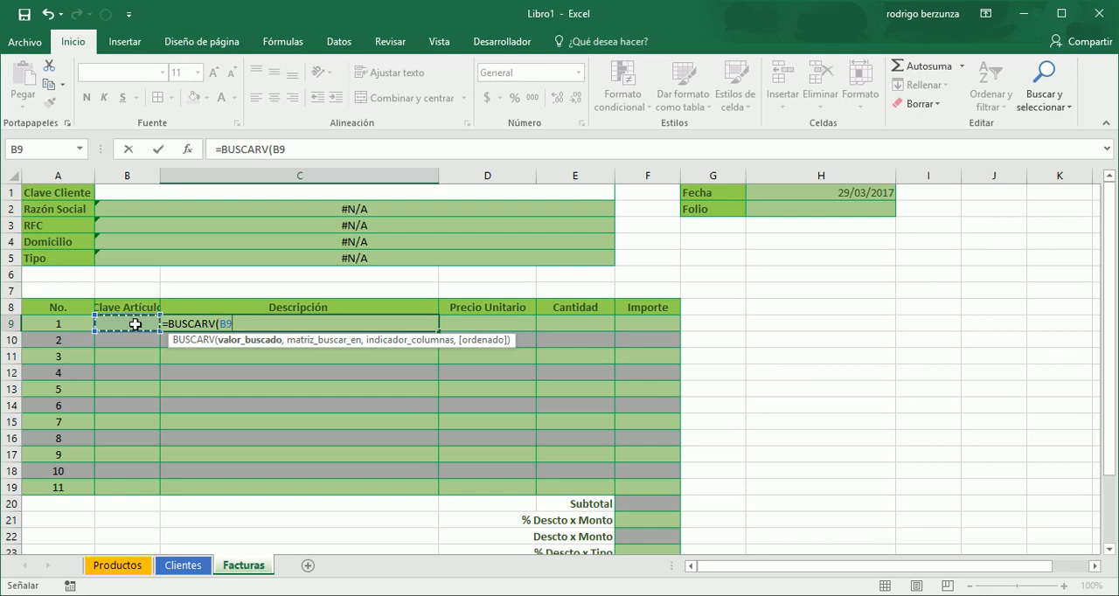
- Complete the Descripción lookup with TablaProductos, column 2 and exact match FALSO, and enter the formula in C9
type(",")
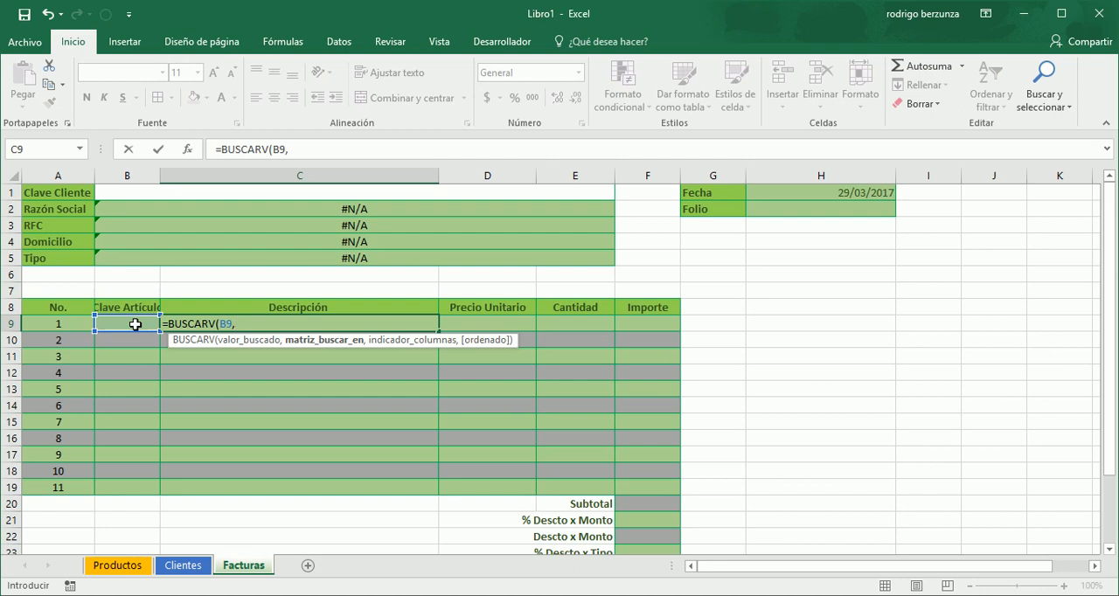
type("tab")
key("Down")
key("Tab")
type(",")
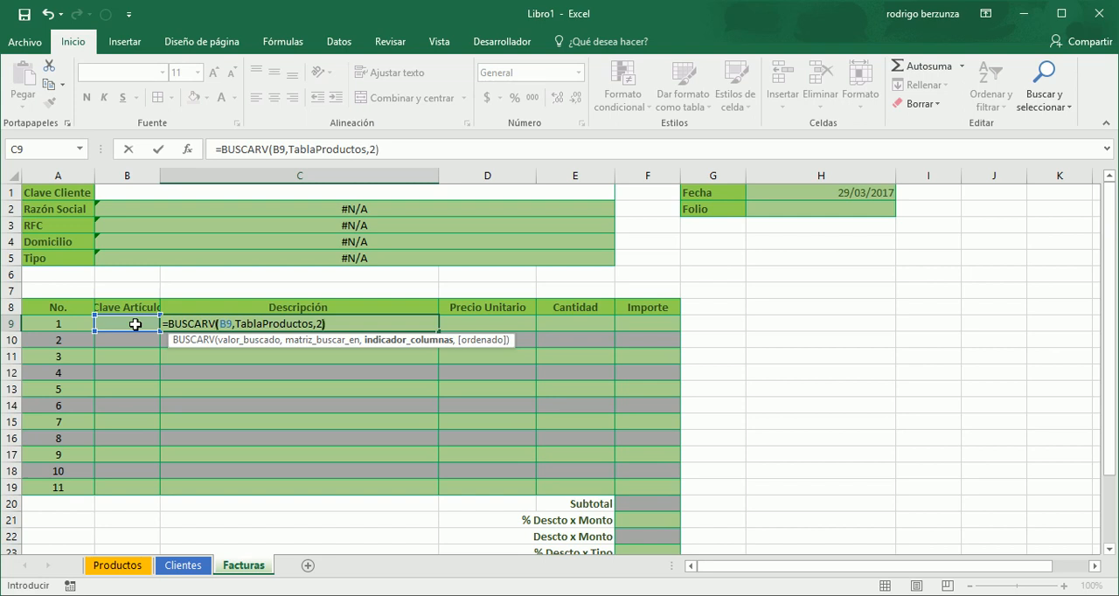
key("BackSpace")
type(",")
key("Down")
key("Tab")
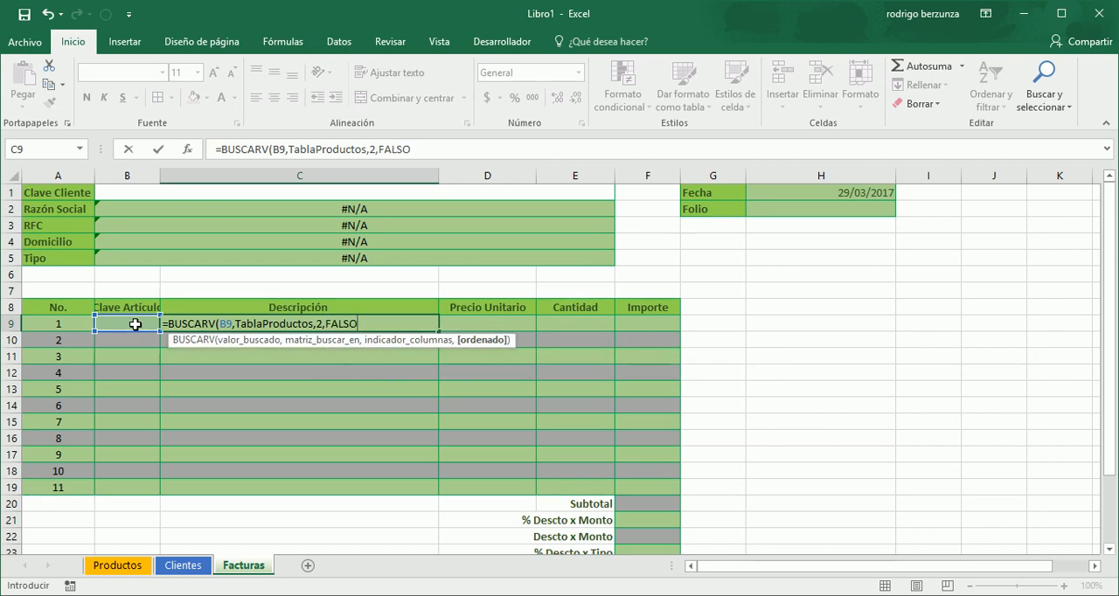
type(")")
key("Return")
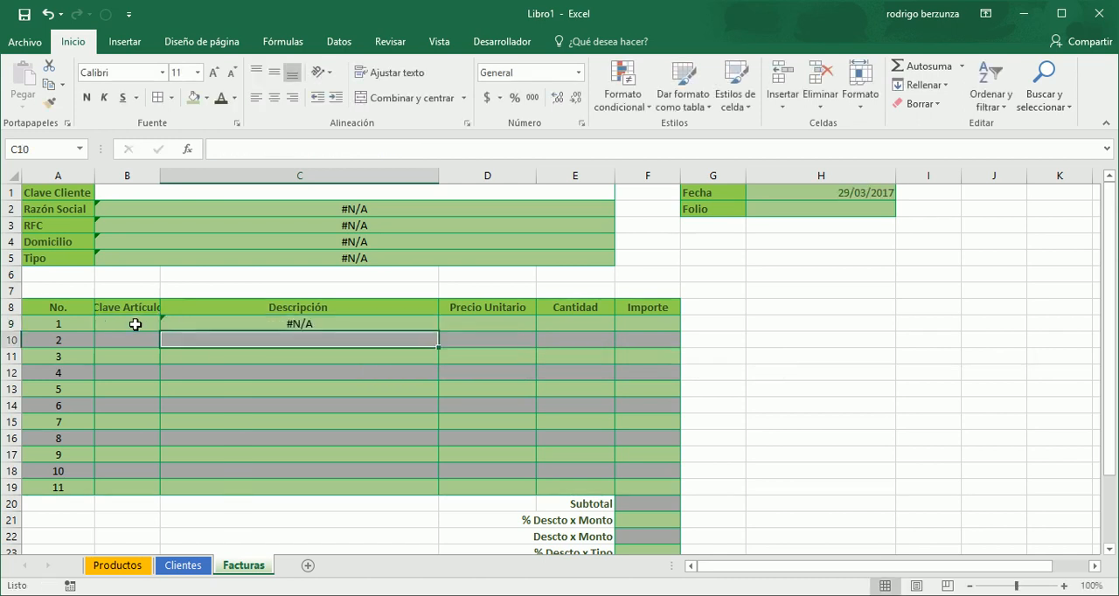
- Enter the article key v1093 in B9 and check the Descripción lookup in C9
key("Up")
left_click(136, 324)
key("Right")
left_click(136, 327)
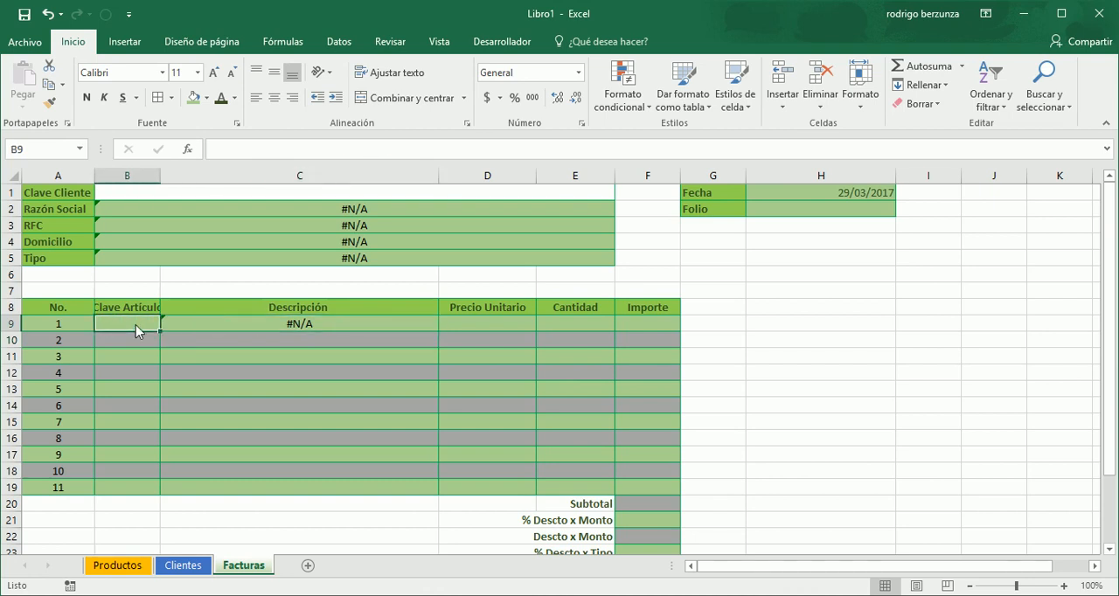
type("v")
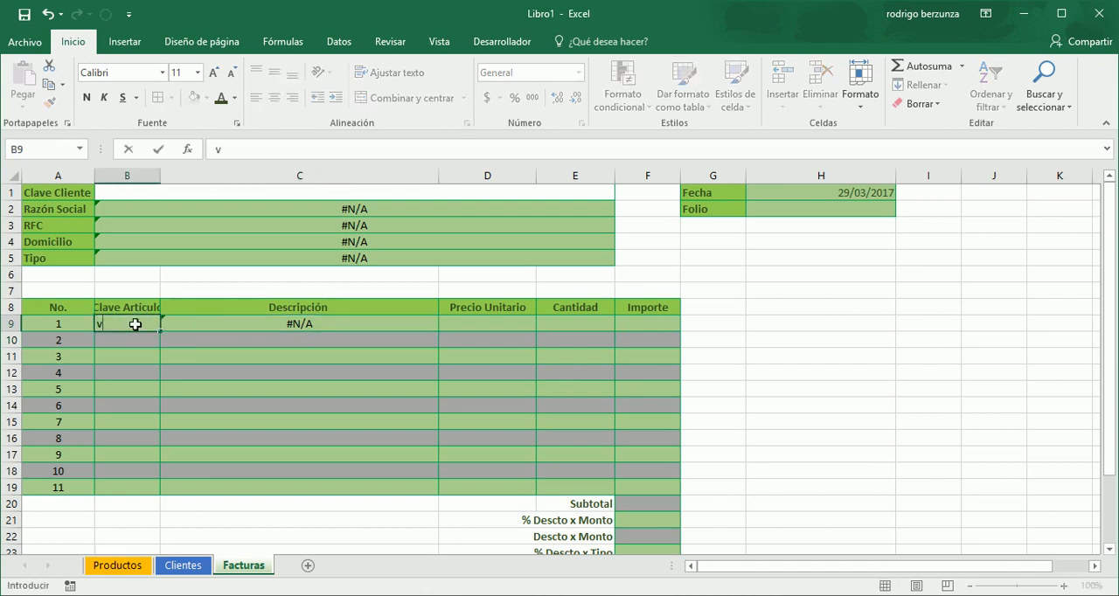
type("1093")
key("Return")
left_click(136, 324)
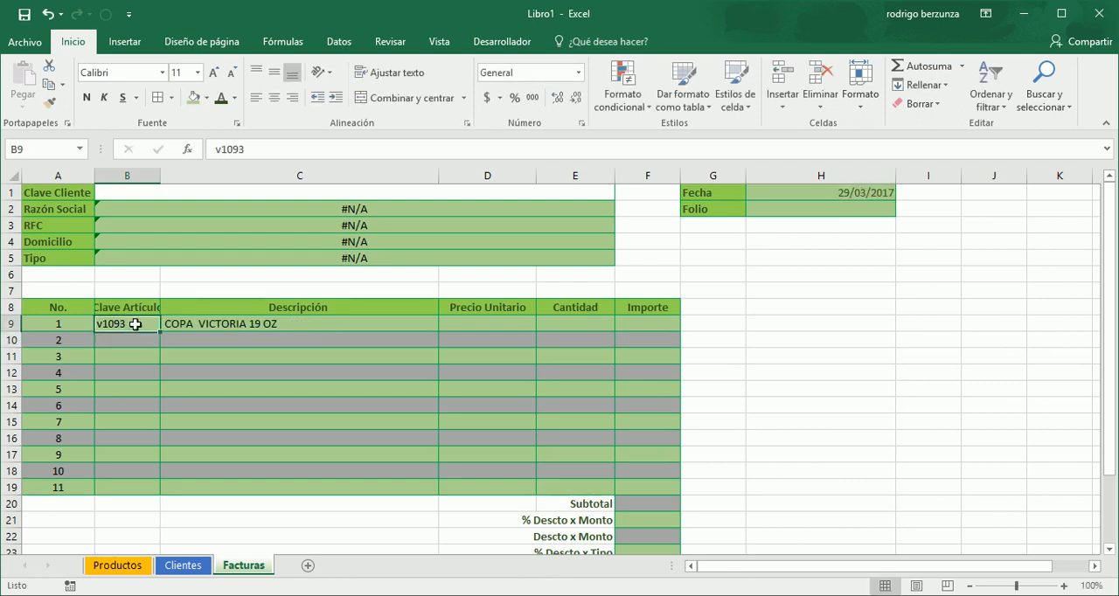
key("Right")
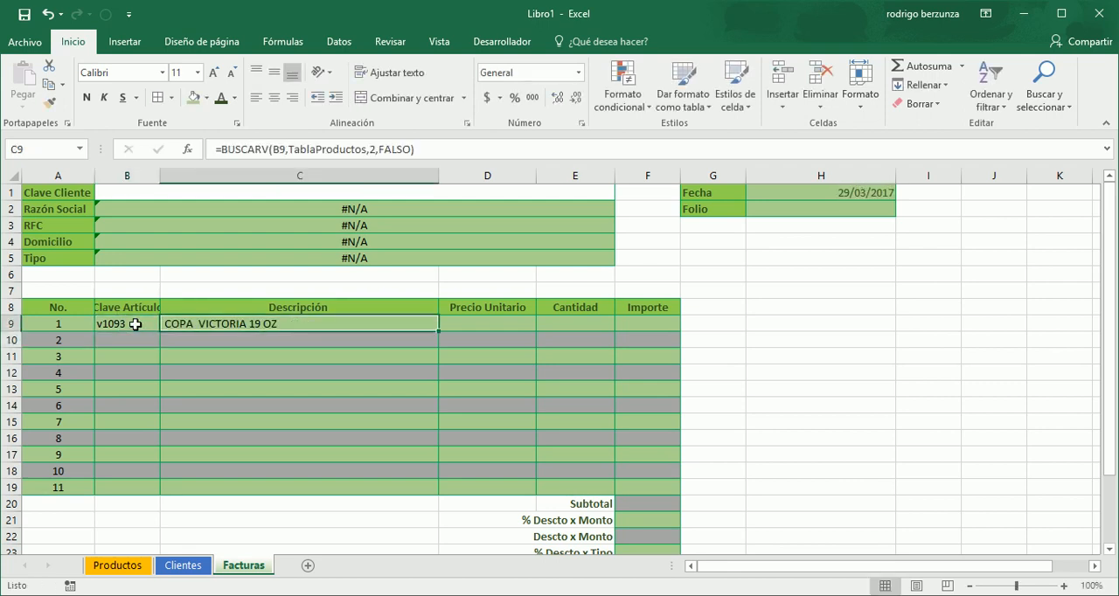
key("Right")
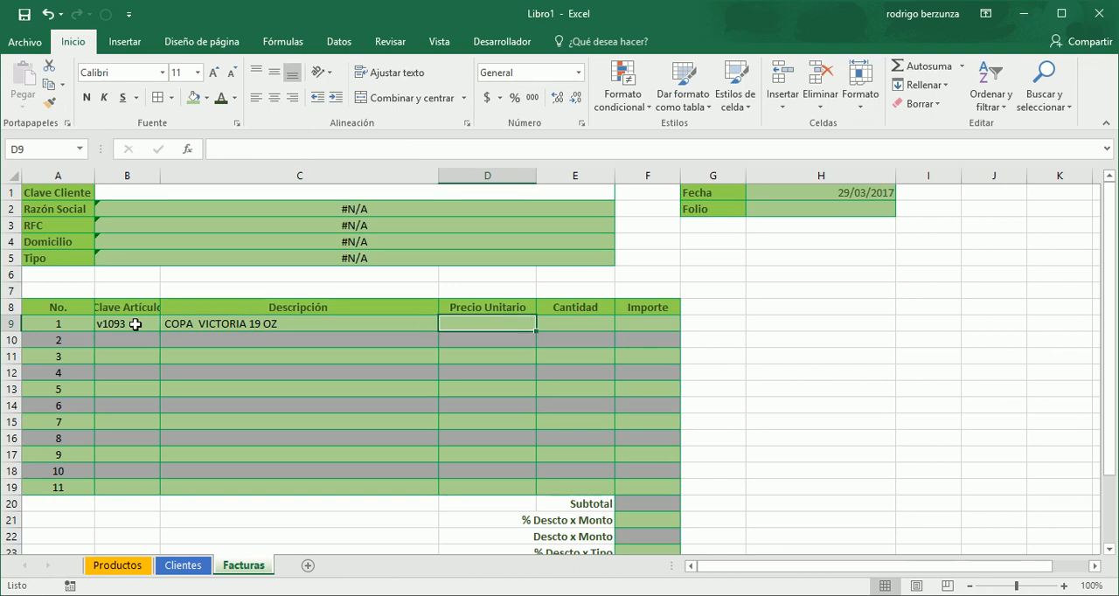
key("Left")
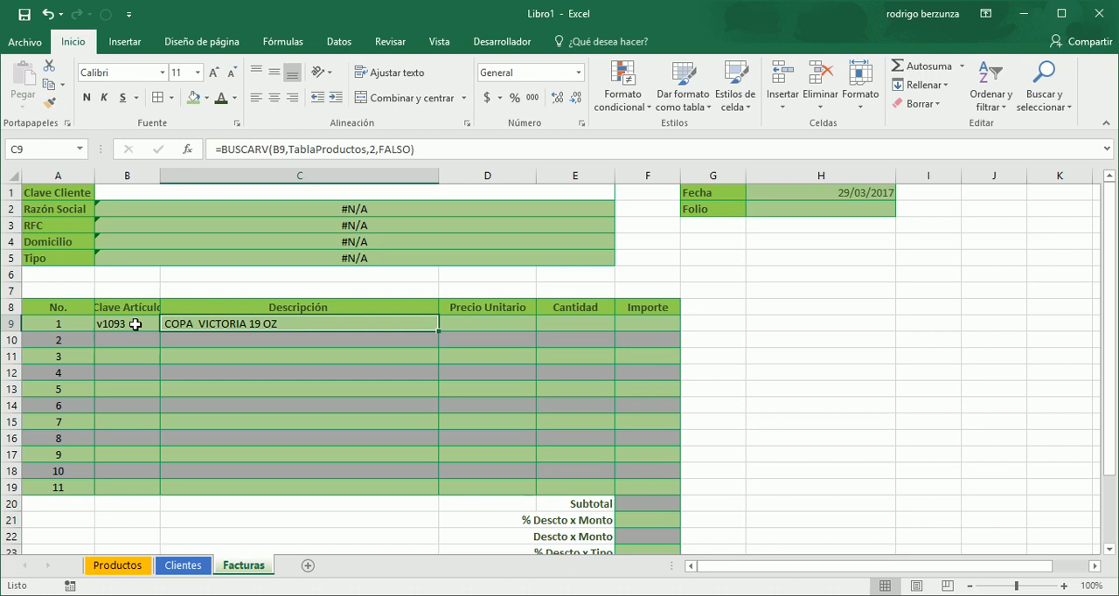
- Copy the Descripción lookup formula from C9 into the Precio Unitario cell D9
key("ctrl+c")
key("Right")
key("ctrl+v")
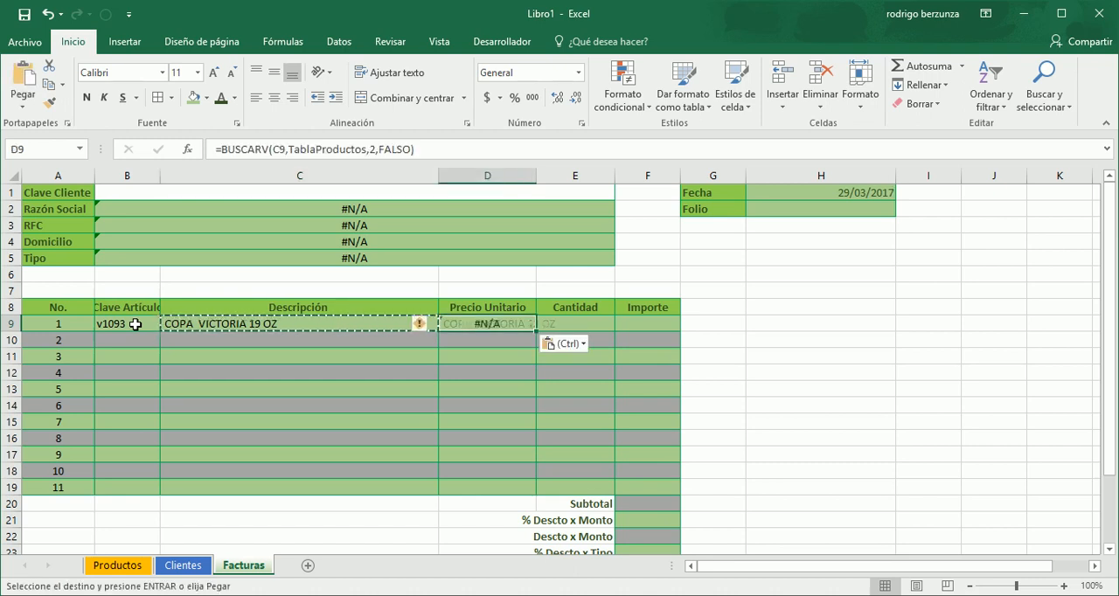
- Change the column index of the BUSCARV formula in D9 to 4
key("F2")
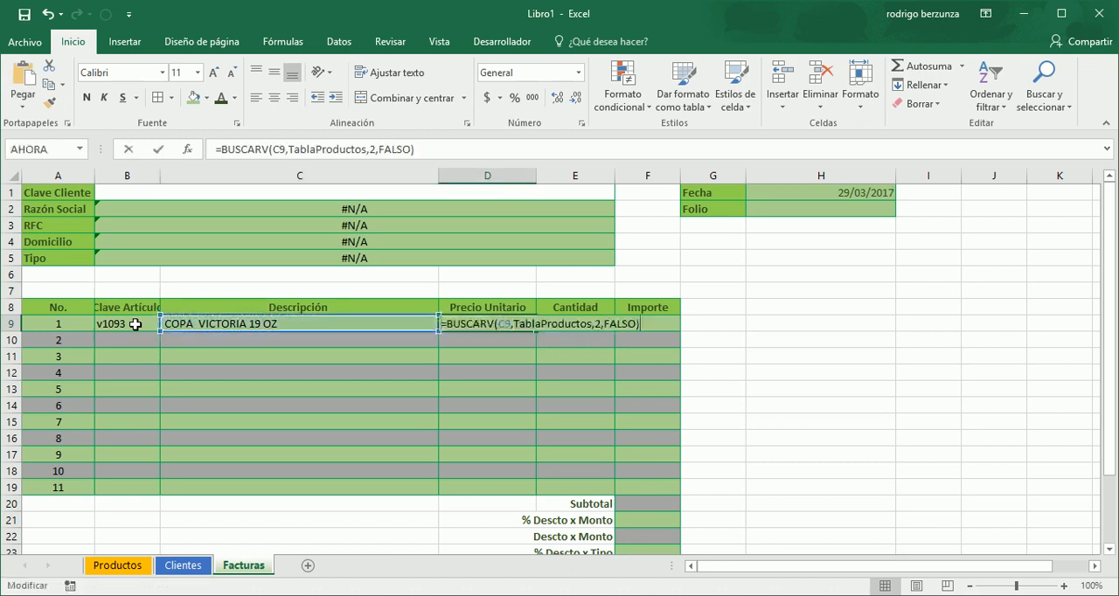
key("Left")
key("Left")
key("Left")
key("Left")
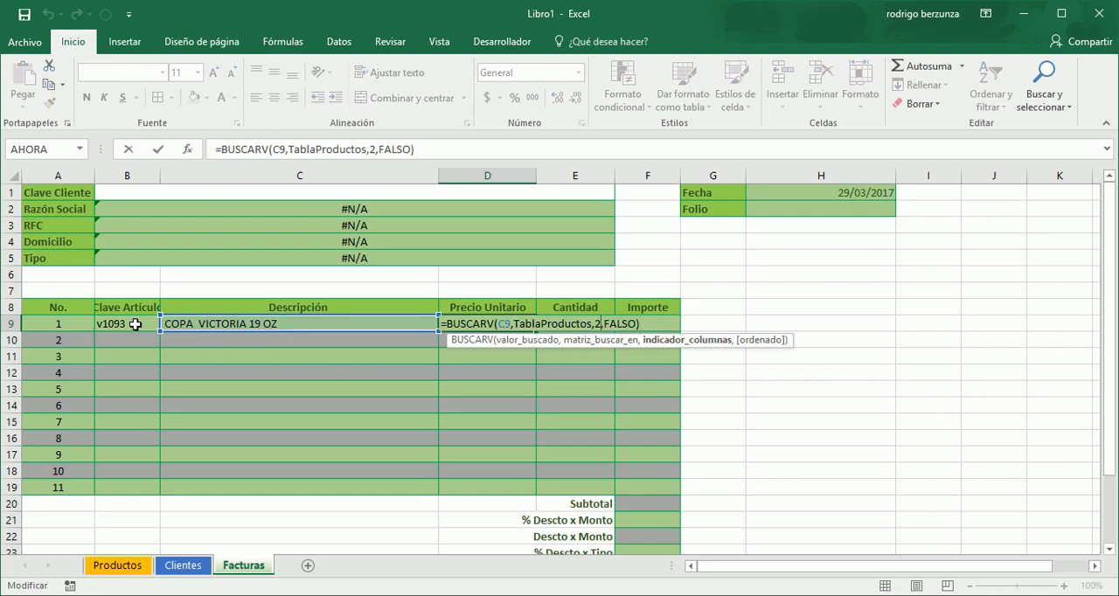
key("BackSpace")
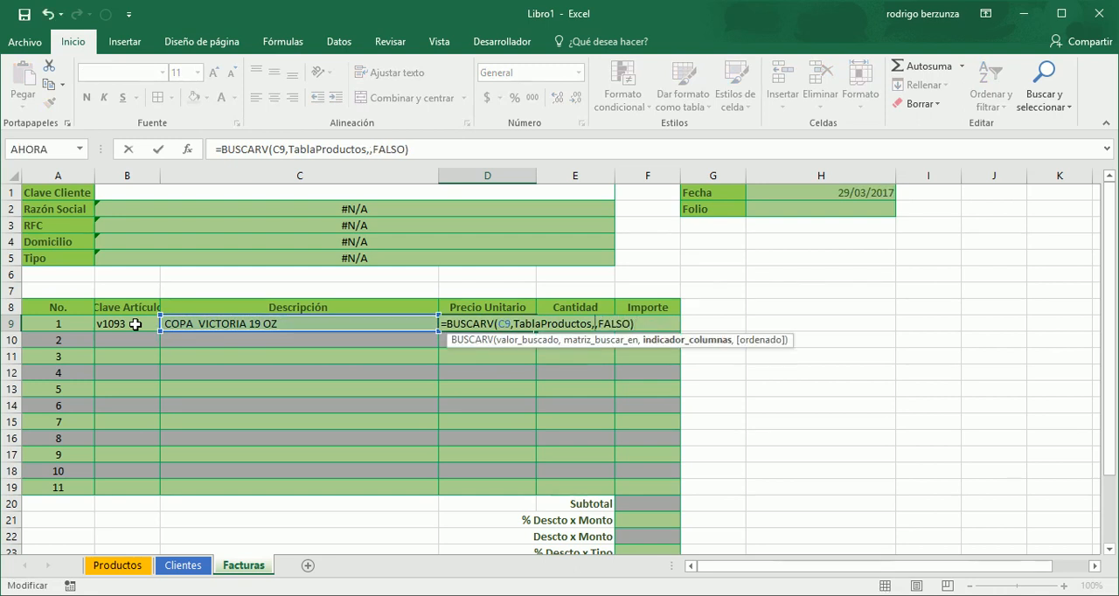
type("4")
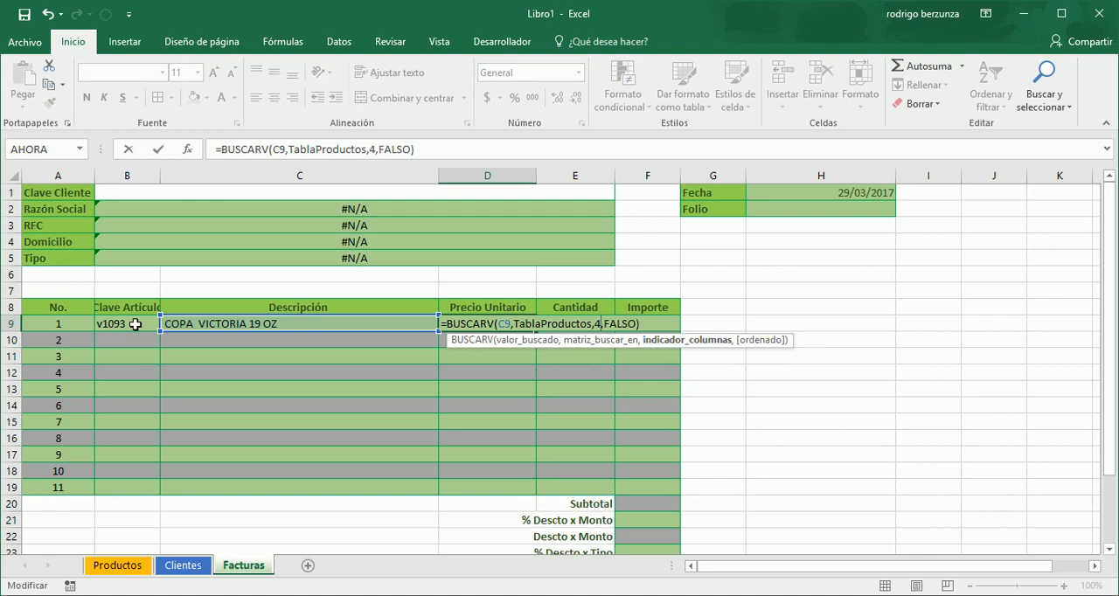
key("Return")
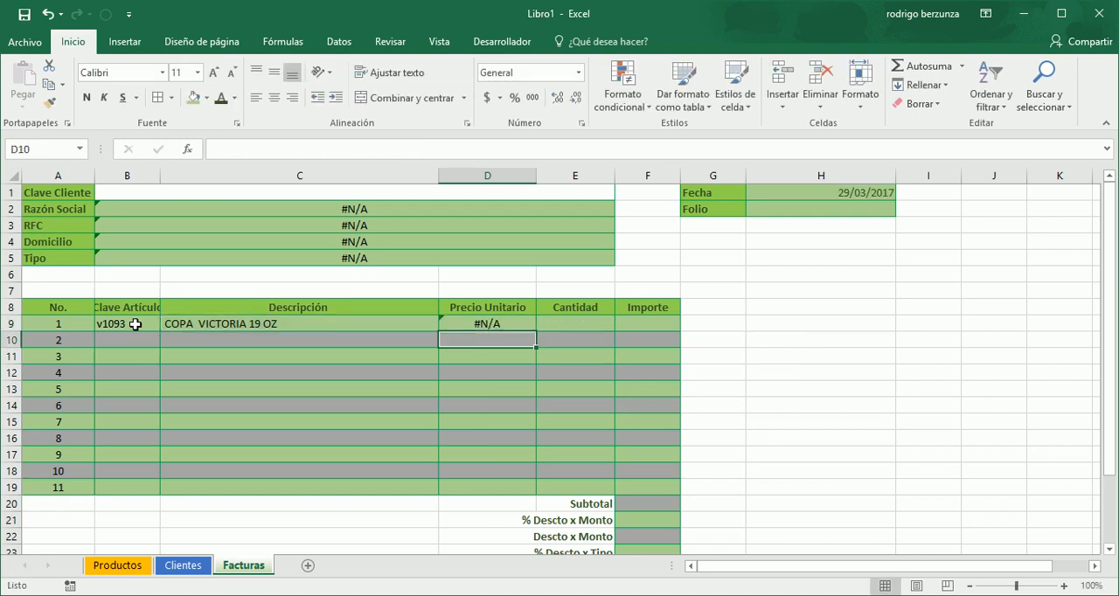
key("Up")
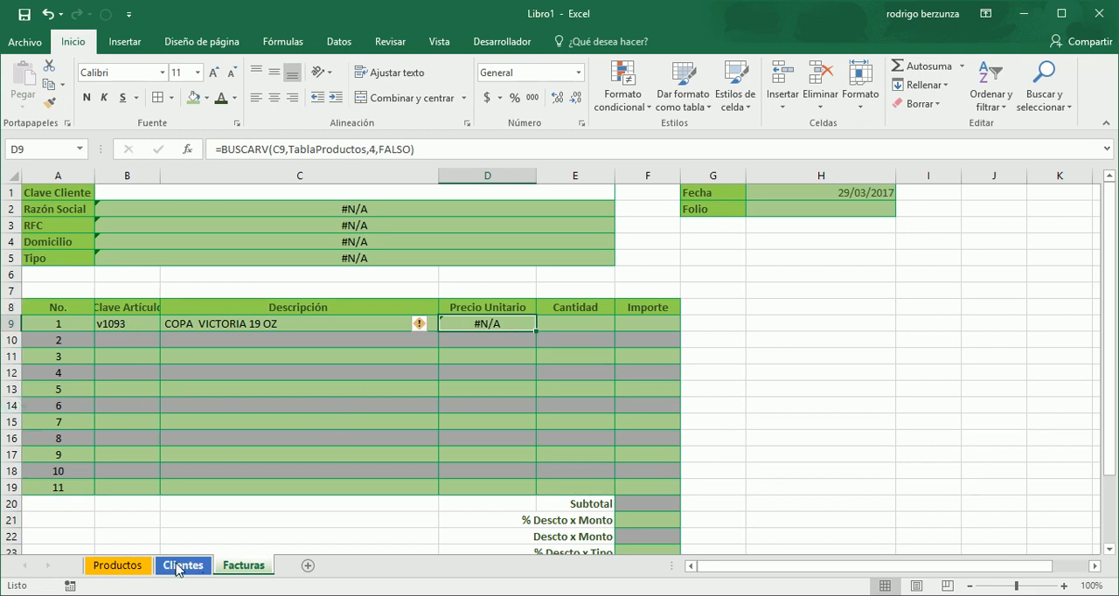
- Check the column order of the product table on the Productos sheet up to Precio, and return to Facturas
left_click(117, 565)
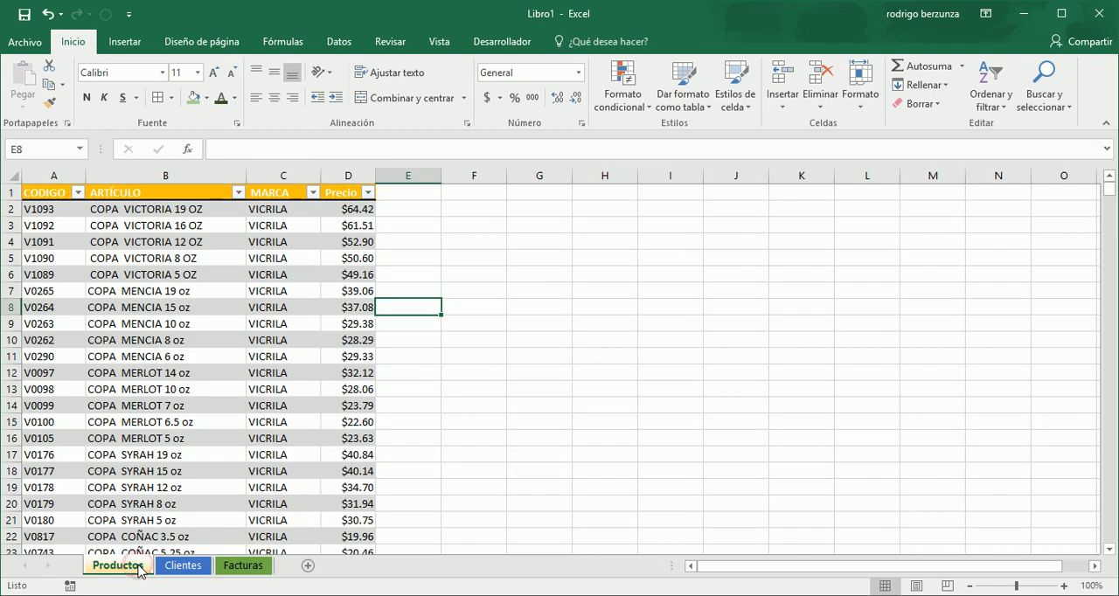
left_click(53, 225)
left_click(157, 194)
left_click(268, 225)
left_click(360, 211)
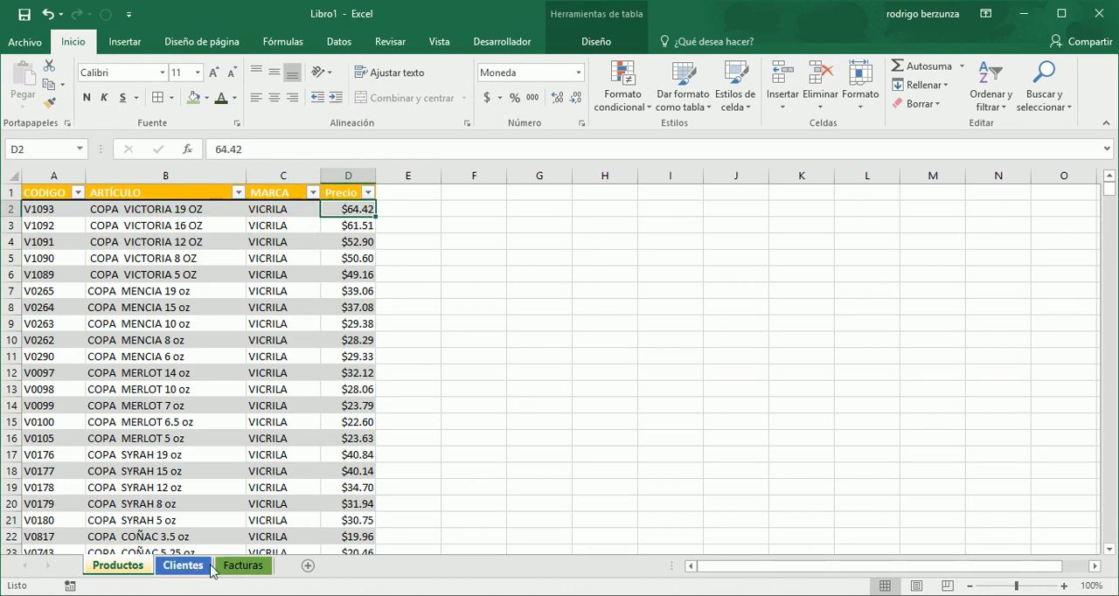
left_click(243, 567)
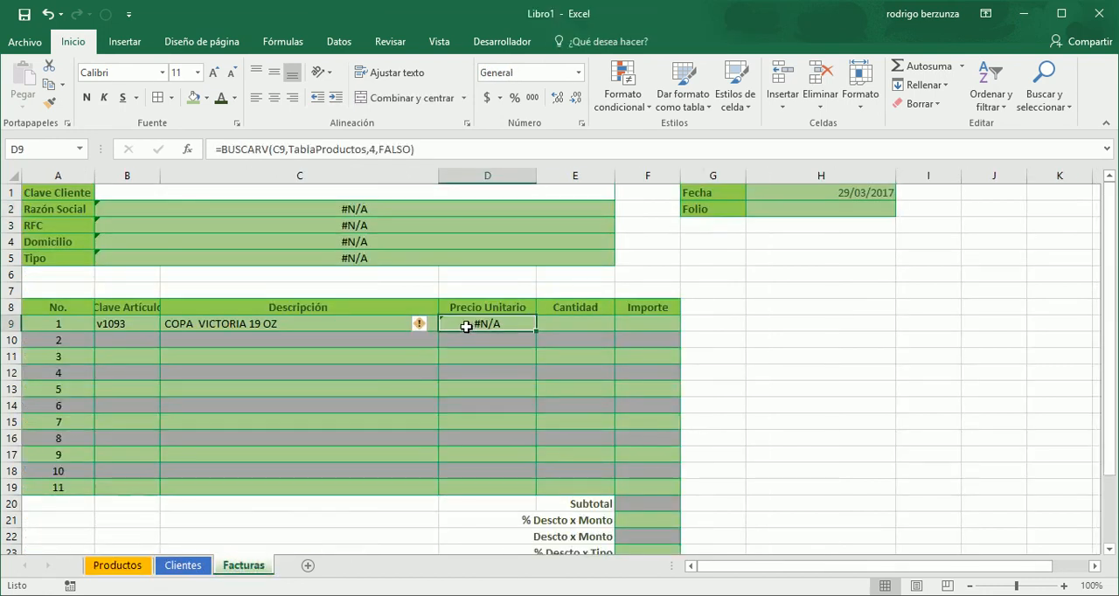
- Correct the lookup value of the Precio Unitario formula in D9 to the article key cell B9
left_click(345, 329)
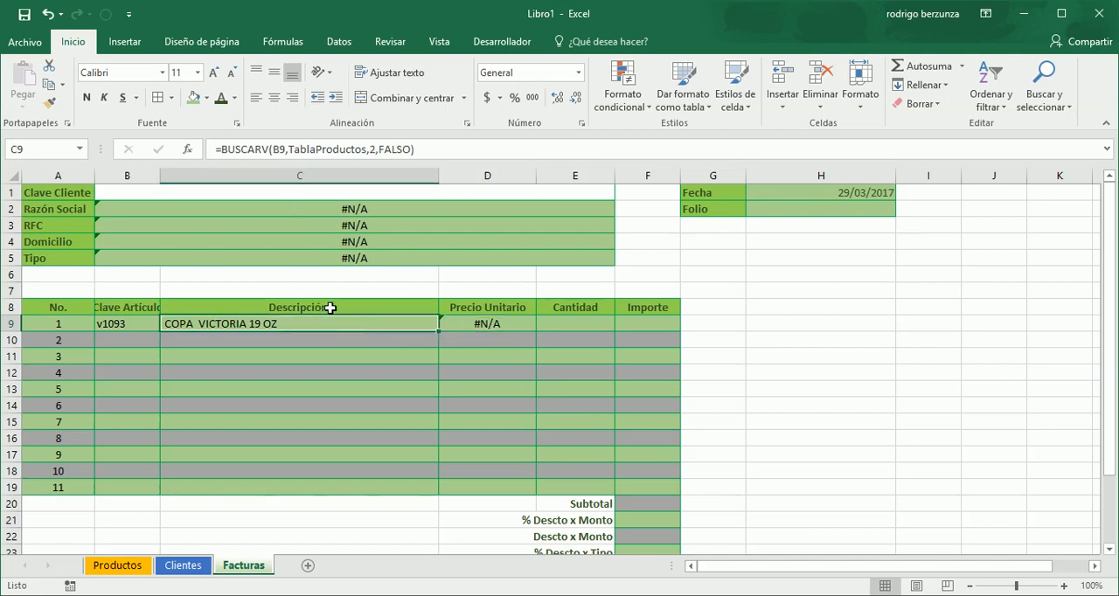
left_click(459, 321)
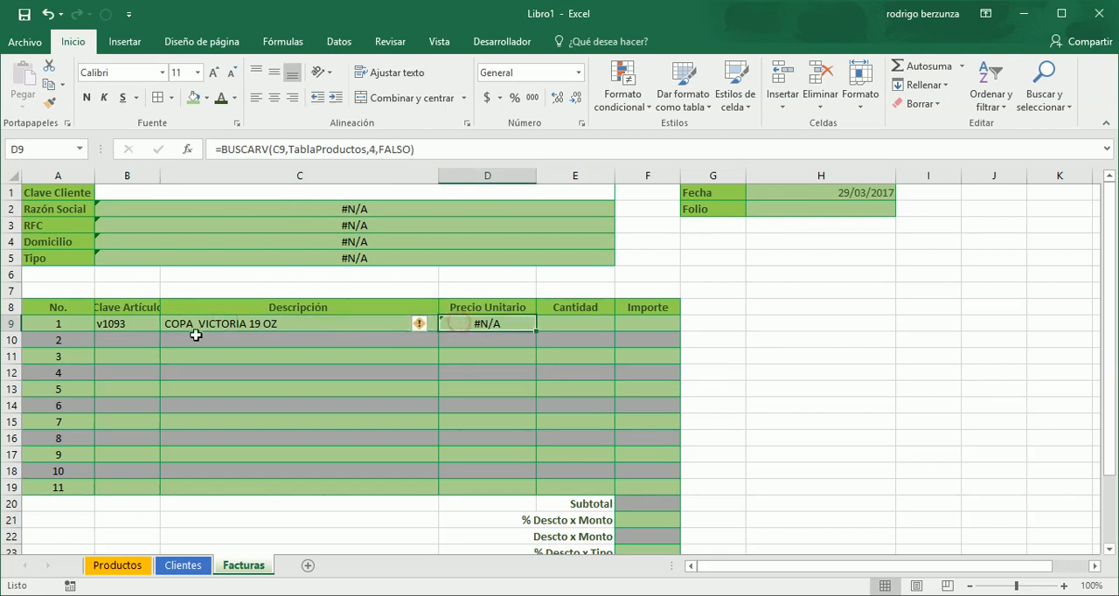
left_click(125, 323)
double_click(481, 321)
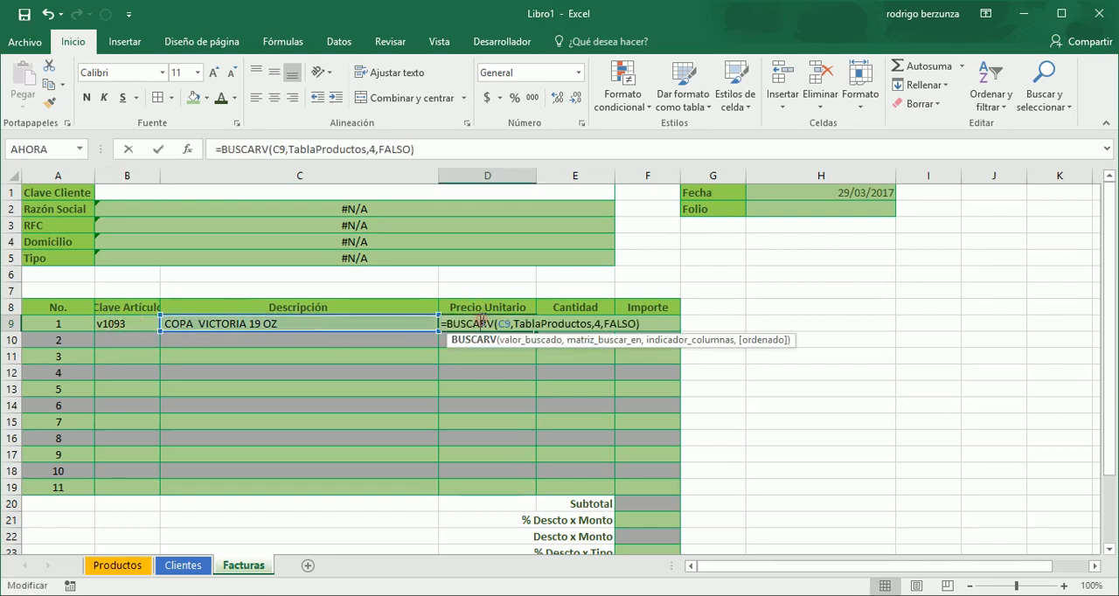
key("BackSpace")
type("BN")
key("BackSpace")
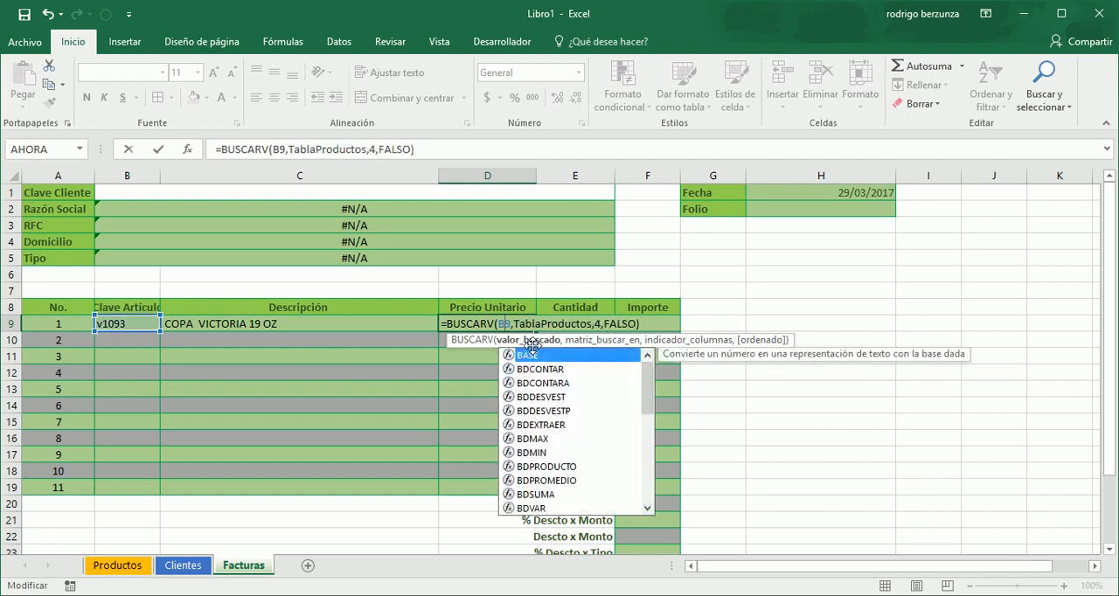
key("Return")
key("Up")
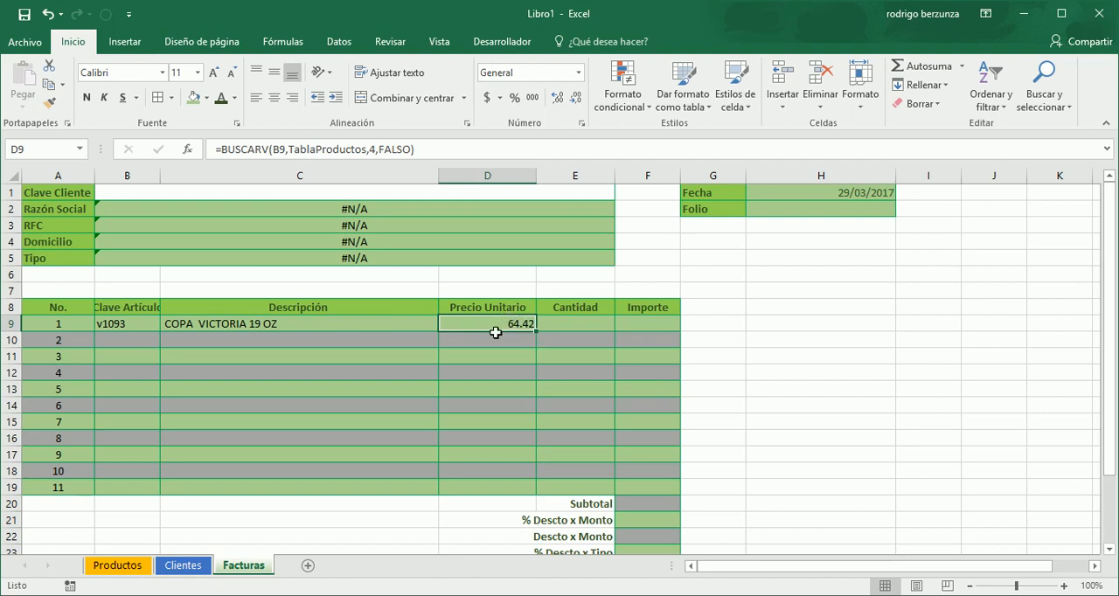
- Format the Precio Unitario cells D9 to D19 as Moneda
left_click_drag(496, 325, 499, 481)
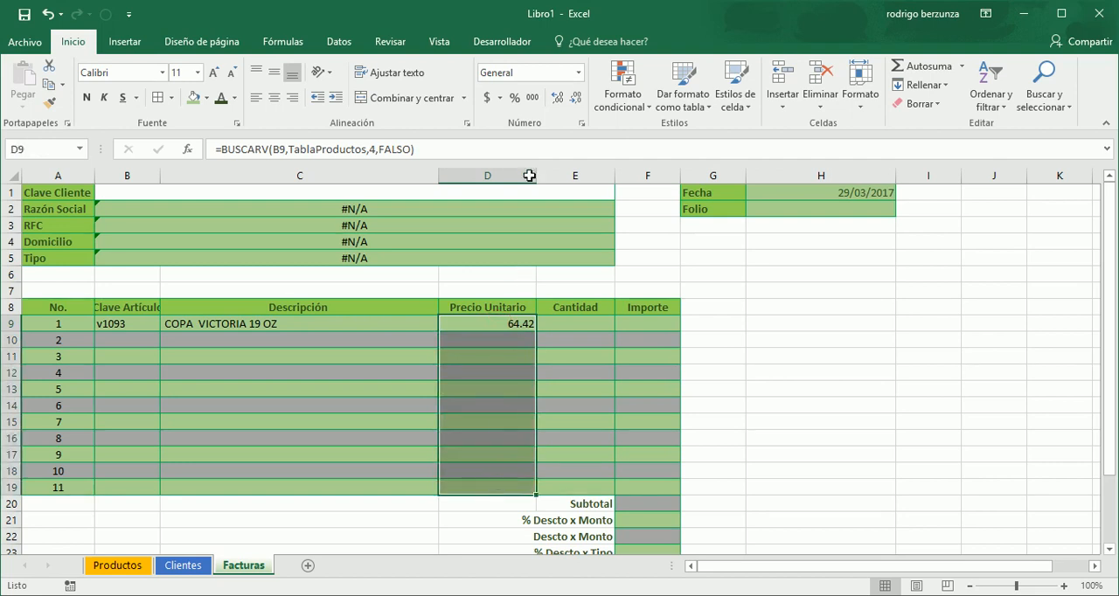
left_click(580, 76)
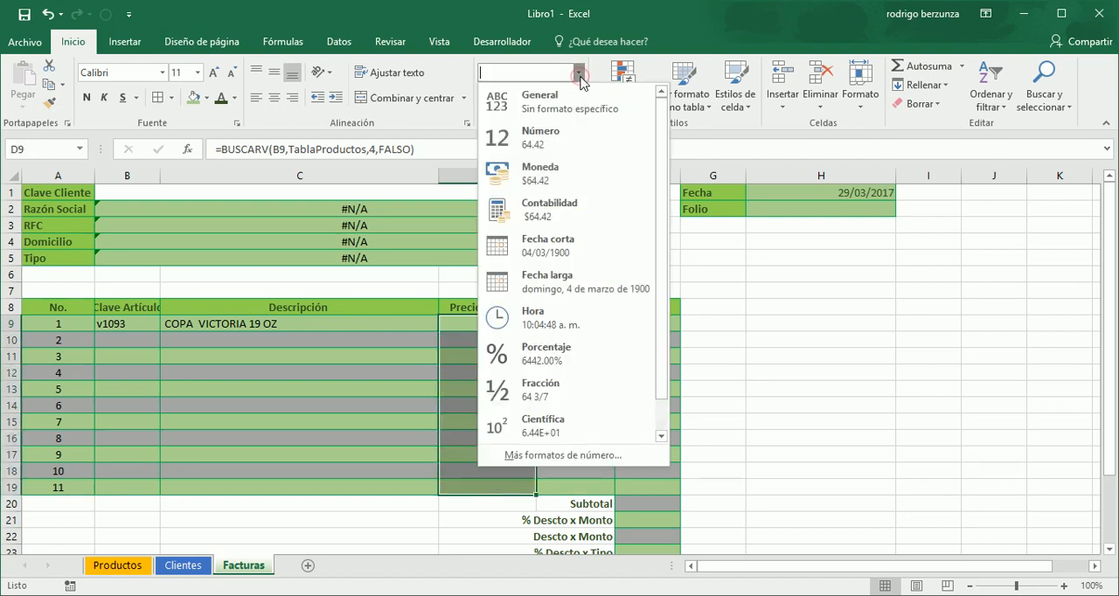
left_click(554, 187)
left_click(559, 178)
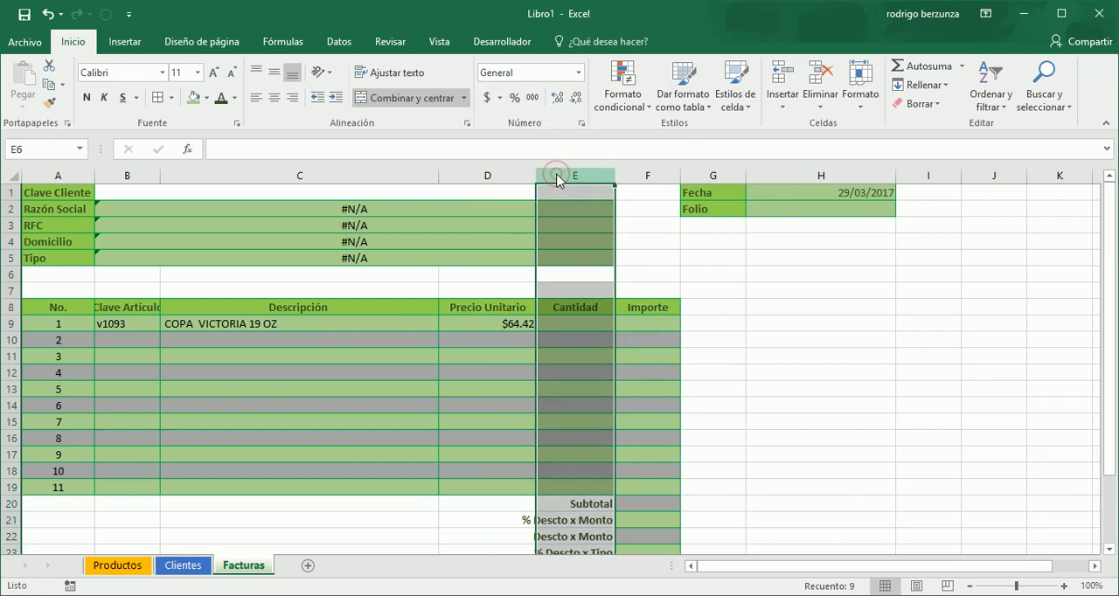
- Enter a Cantidad of 100 in E9 for the first article line
left_click(591, 323)
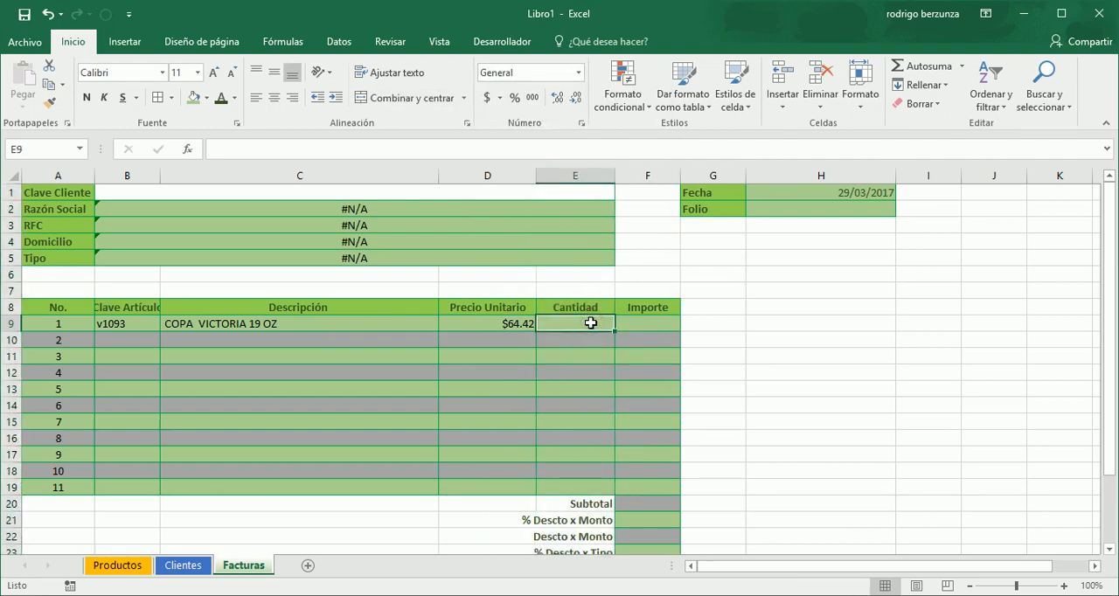
type("100")
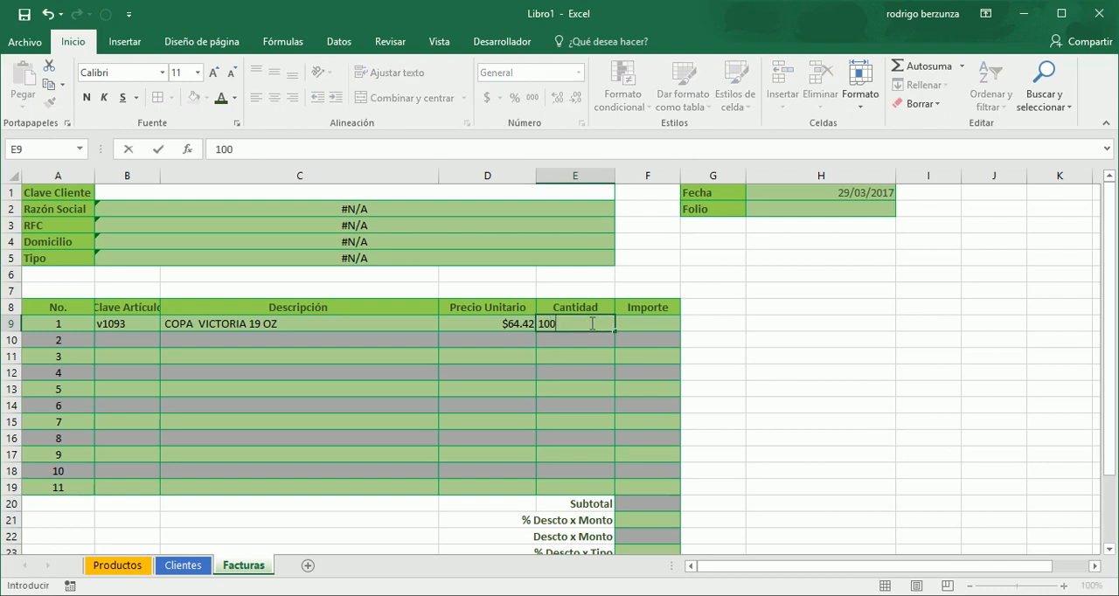
key("Tab")
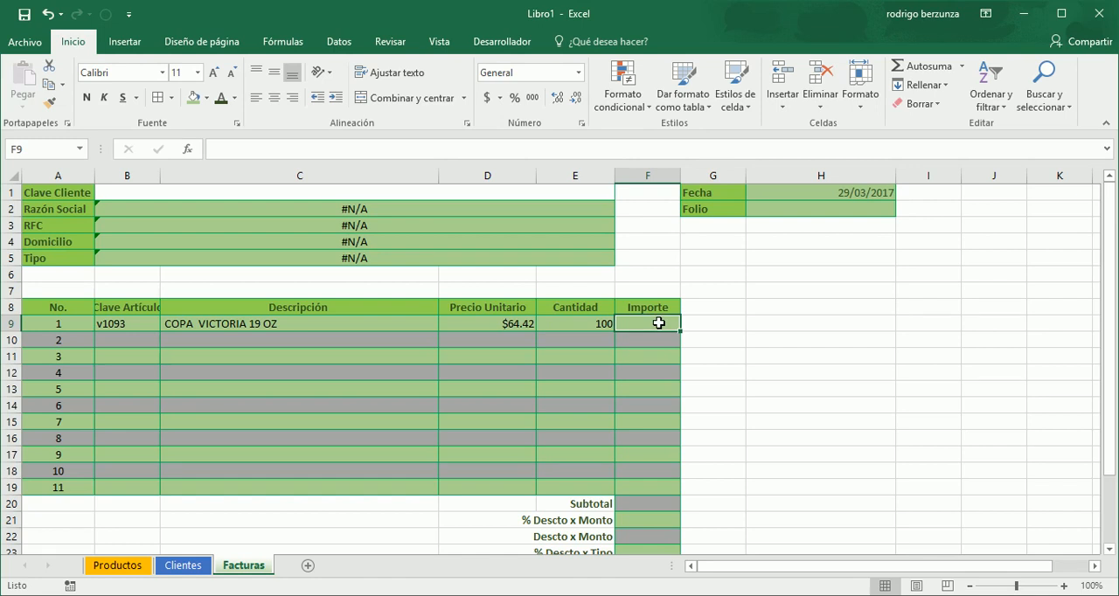
- Enter the Importe formula =E9*D9 in F9 to multiply the quantity by the unit price
type("=")
key("Left")
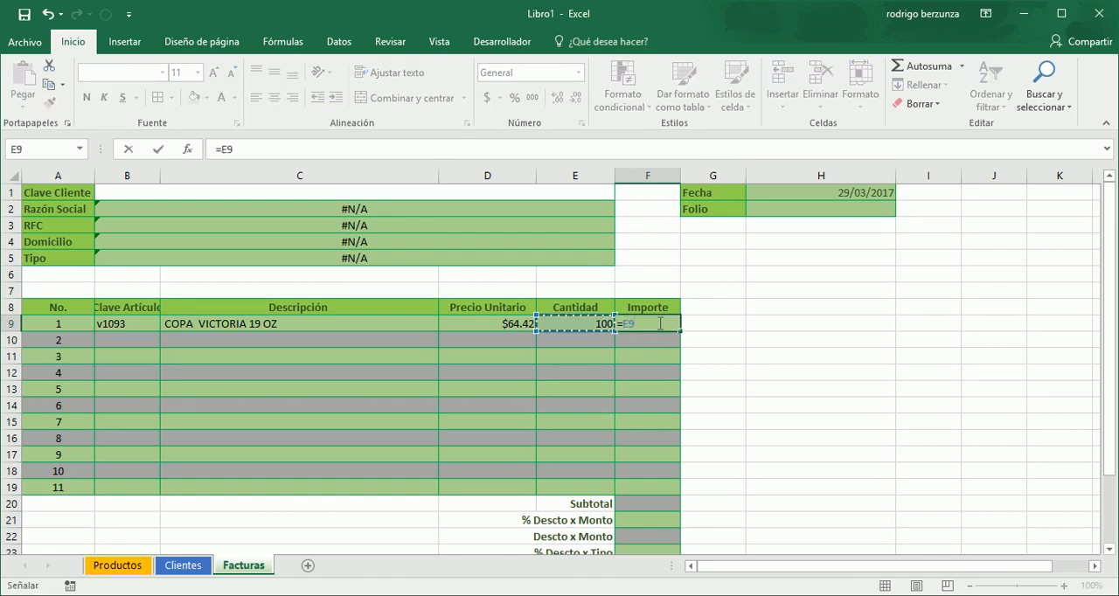
type("*")
key("Left")
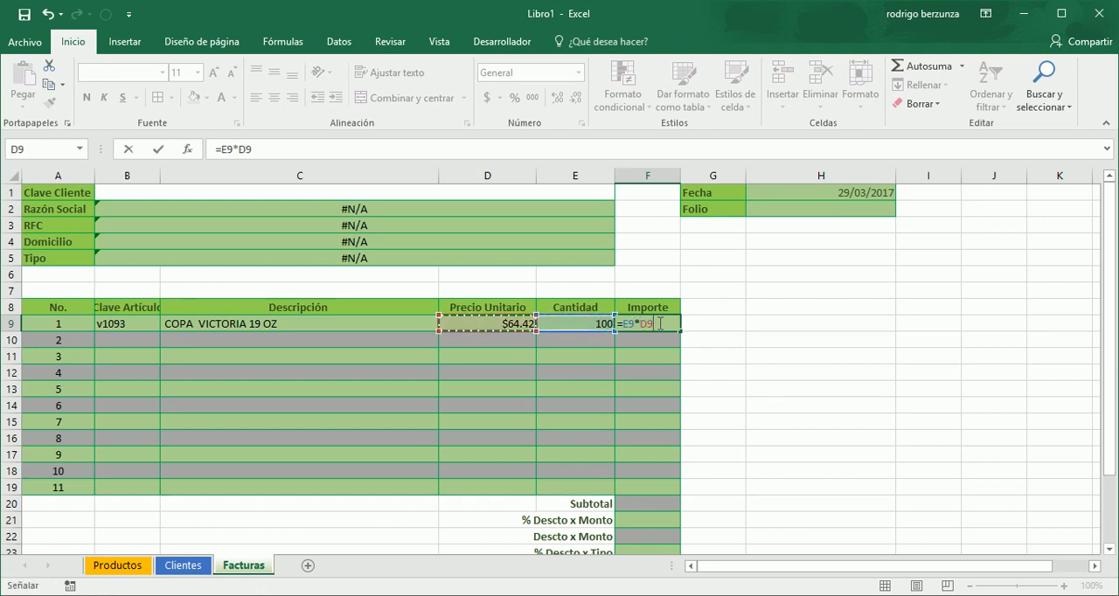
key("Return")
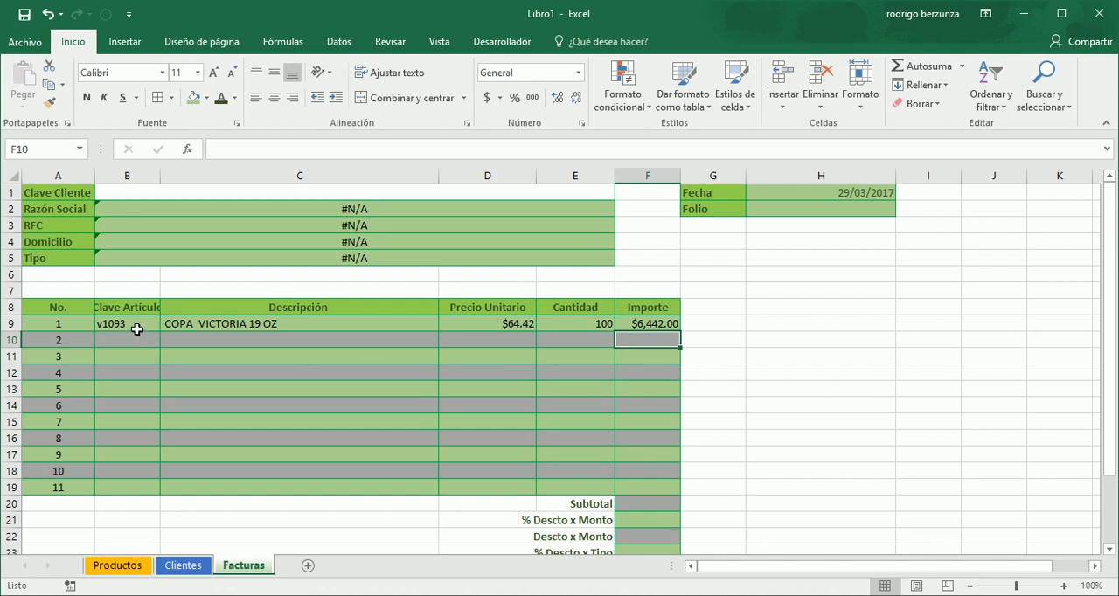
- Fill C9:F9 down through row 19 and clear the copied Cantidad values in E10:E19
left_click_drag(185, 323, 657, 326)
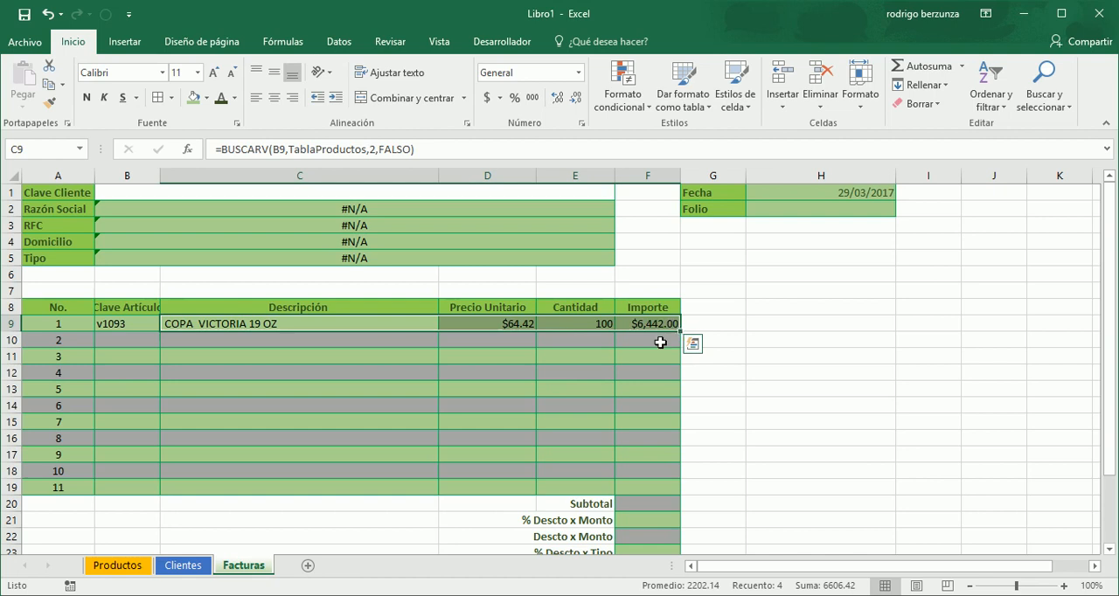
left_click_drag(679, 335, 670, 497)
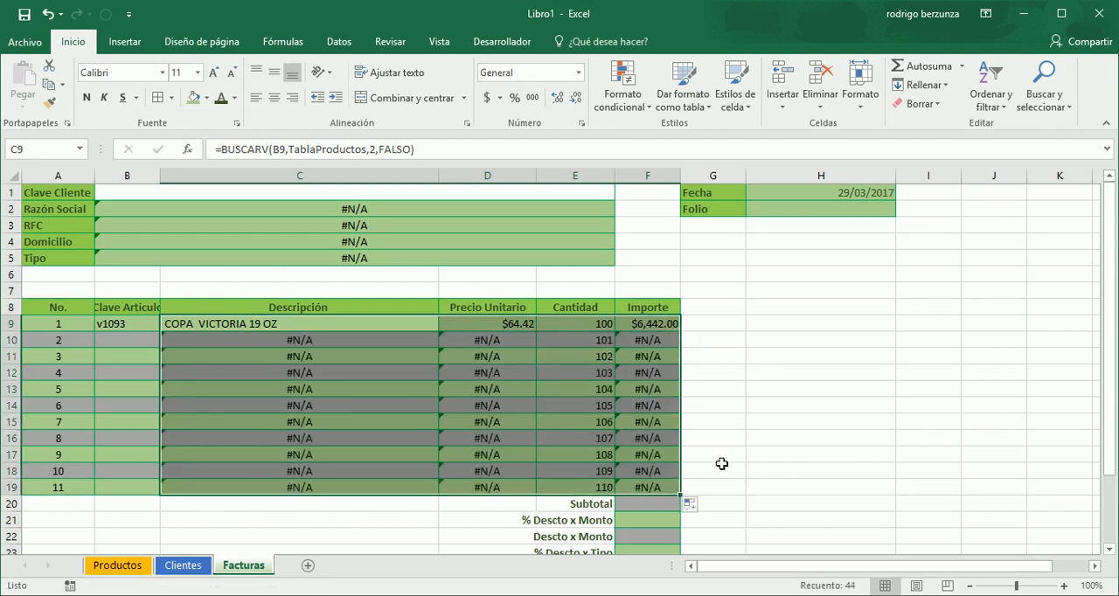
left_click_drag(603, 341, 594, 491)
key("Delete")
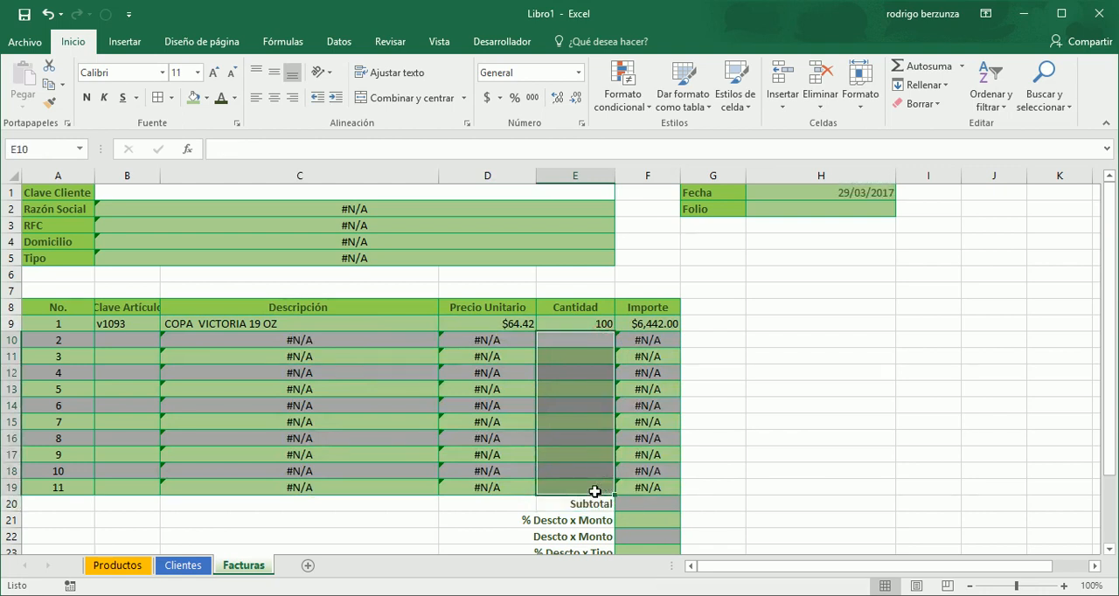
- Examine the copied formulas across row 10, from the empty article key to Importe
key("Up")
key("Up")
key("Down")
key("Down")
key("Down")
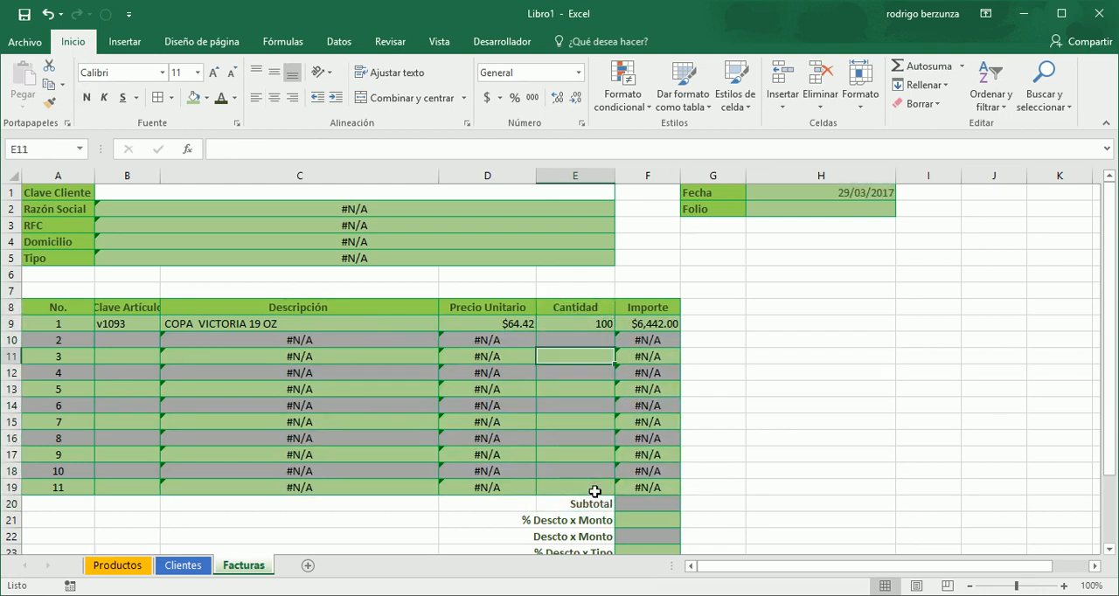
key("Left")
key("Left")
key("Left")
key("Up")
key("Right")
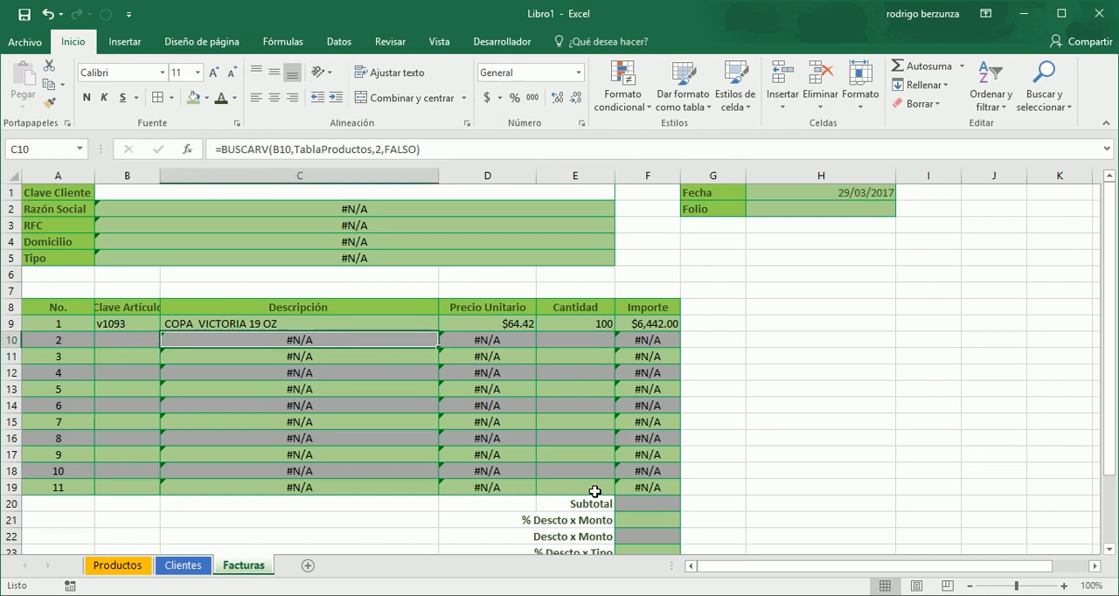
key("Left")
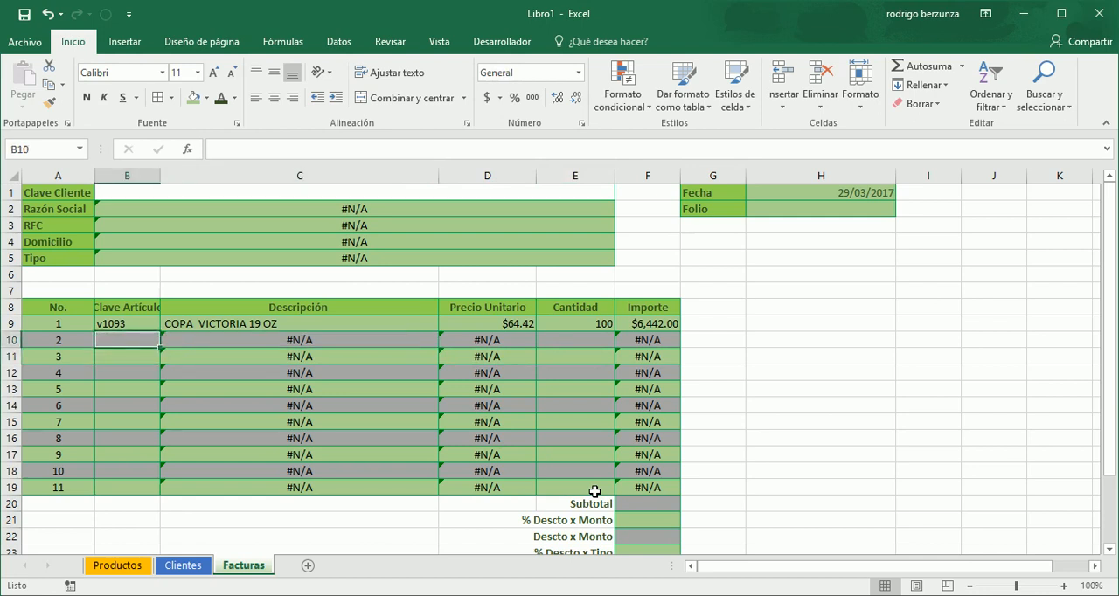
key("Right")
key("Right")
key("Right")
key("Left")
key("Left")
key("Left")
key("Right")
key("Right")
key("Right")
key("Right")
key("Right")
key("Left")
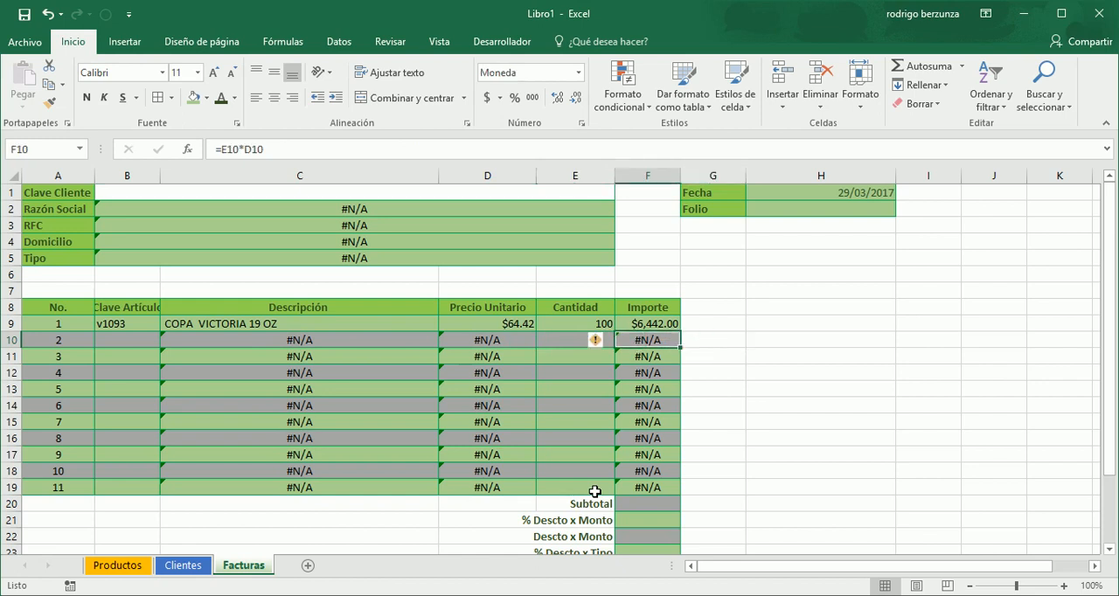
- Examine the copied Importe formulas down column F from row 10 to the Subtotal cell
key("Down")
key("Down")
key("Down")
key("Down")
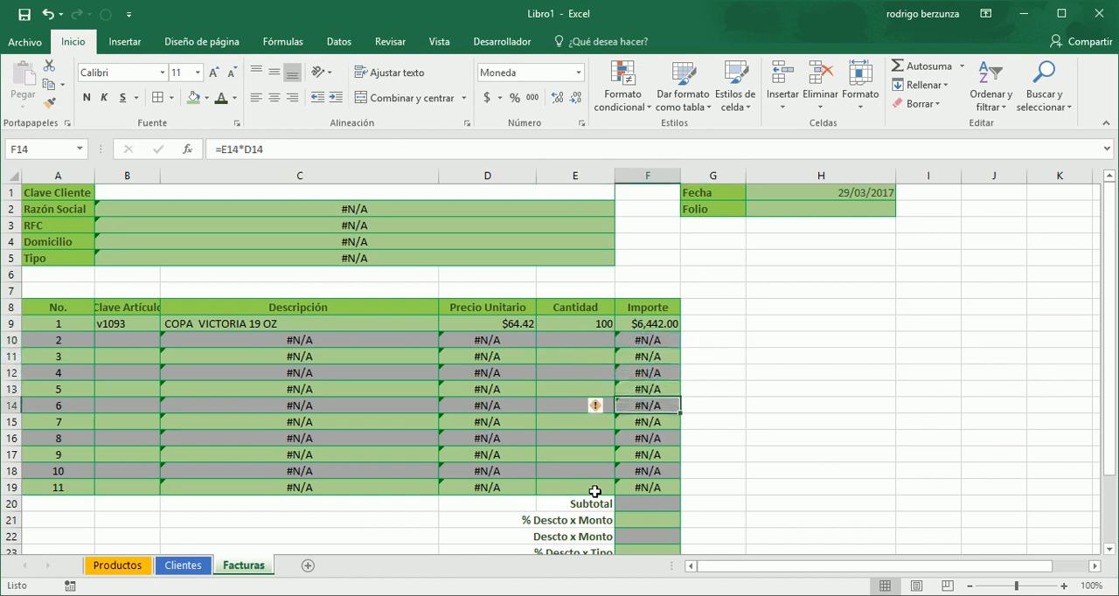
key("Up")
key("Up")
key("Up")
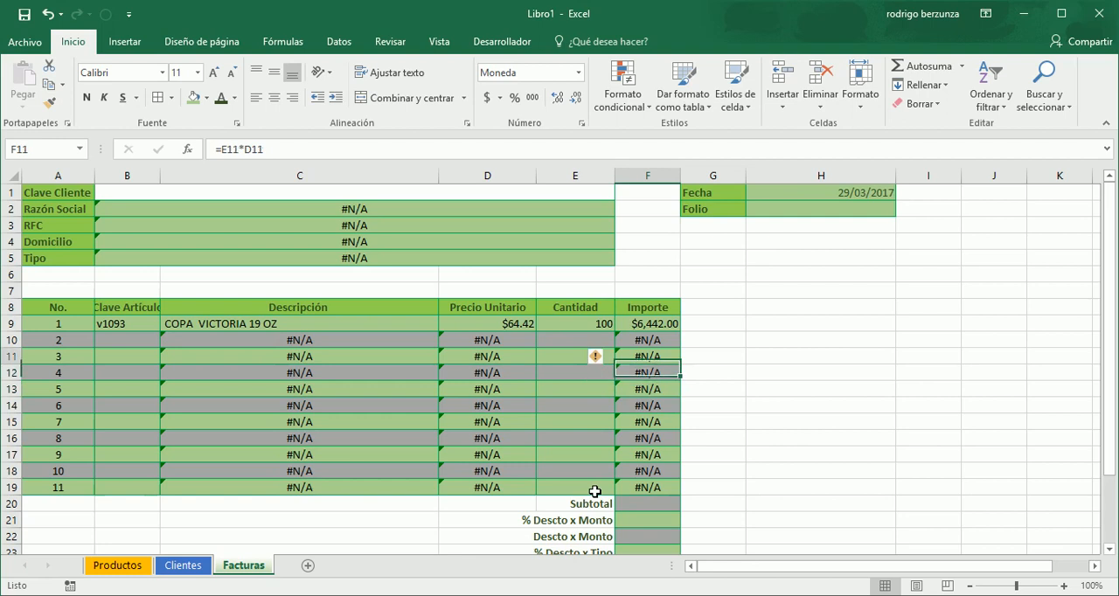
key("Up")
key("Down")
key("Down")
key("Down")
key("Down")
key("Down")
key("Down")
key("Down")
key("Down")
key("Down")
key("Down")
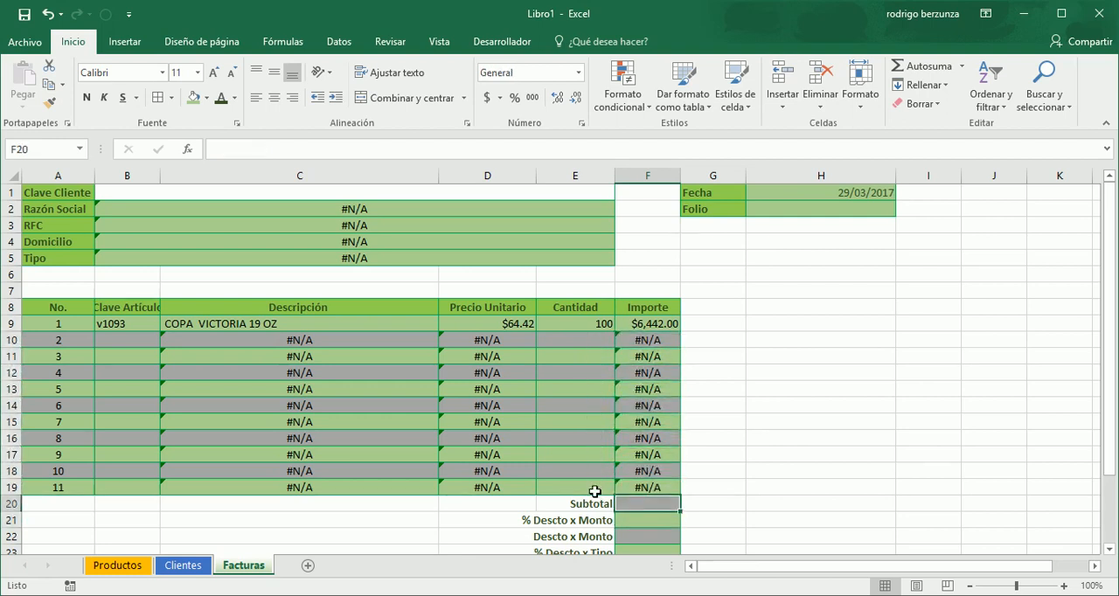
key("Up")
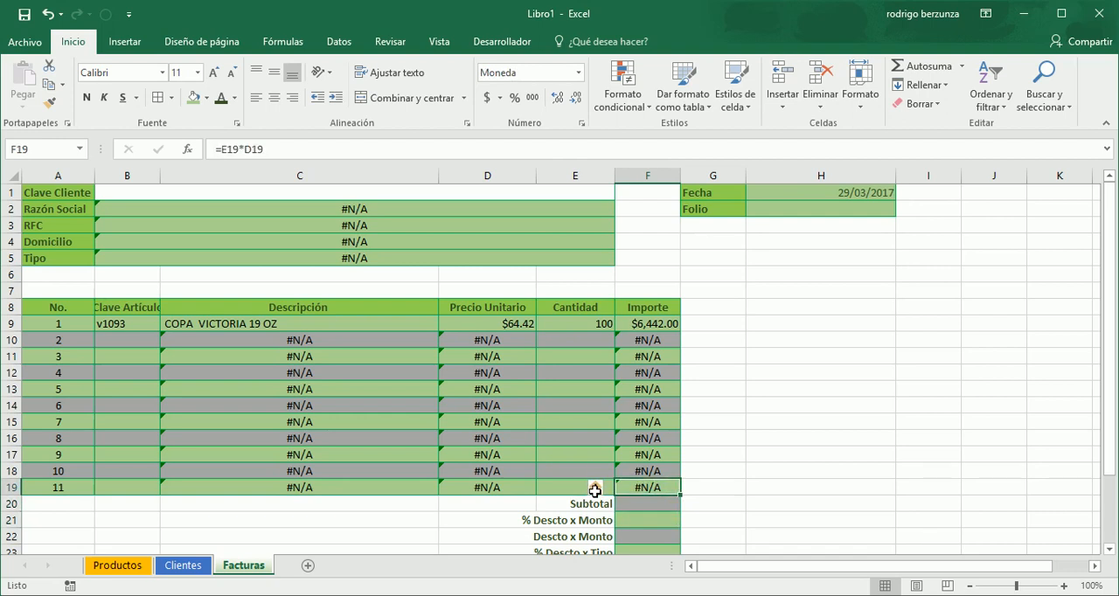
- Enter the Subtotal formula =SUMA(F9:F19) in F20 to add up all Importe lines
key("shift+Up")
key("shift+Up")
key("shift+Up")
key("shift+Up")
key("shift+Up")
key("shift+Up")
key("shift+Up")
key("shift+Up")
key("shift+Up")
key("shift+Up")
key("shift+Up")
key("shift+Down")
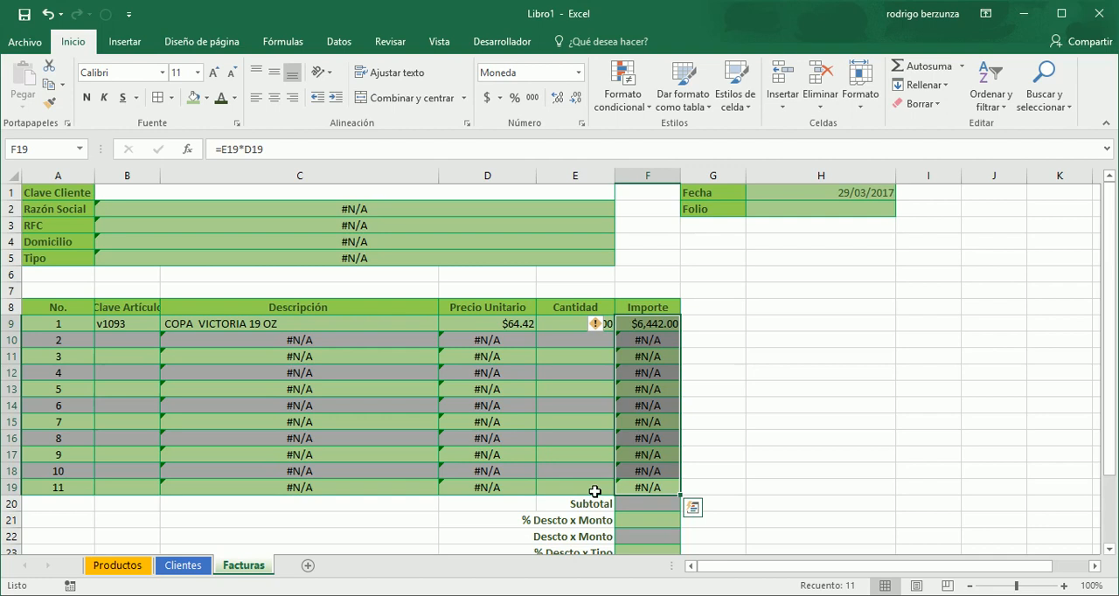
key("Down")
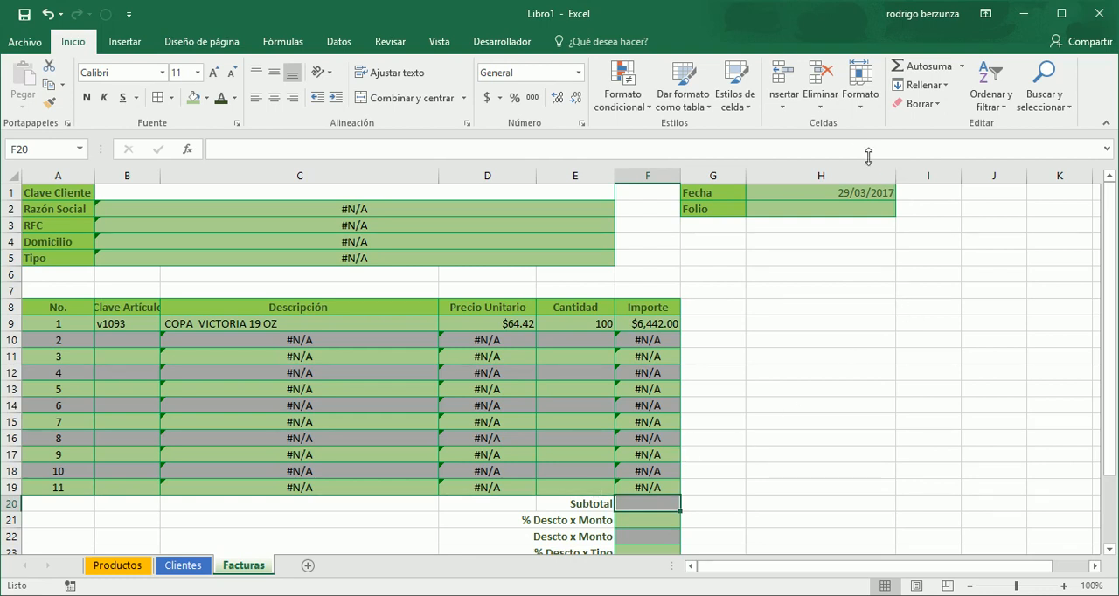
left_click(903, 68)
left_click_drag(660, 322, 648, 487)
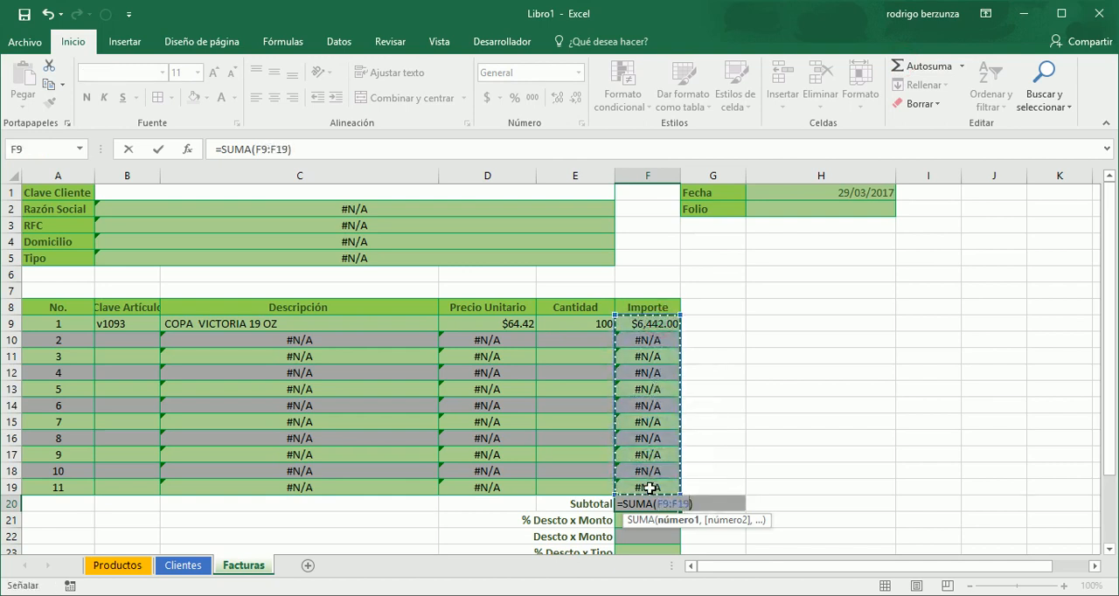
key("Return")
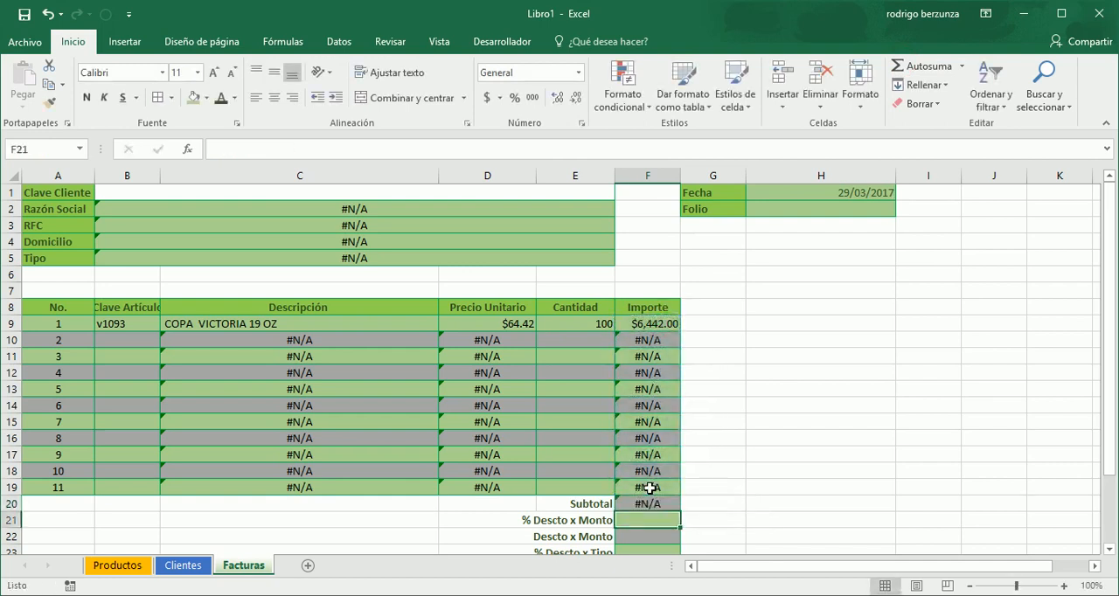
- Examine the Subtotal formula in F20 and the Importe formulas above it to trace the source of the error
scroll(649, 488, "down", 1)
left_click(651, 477)
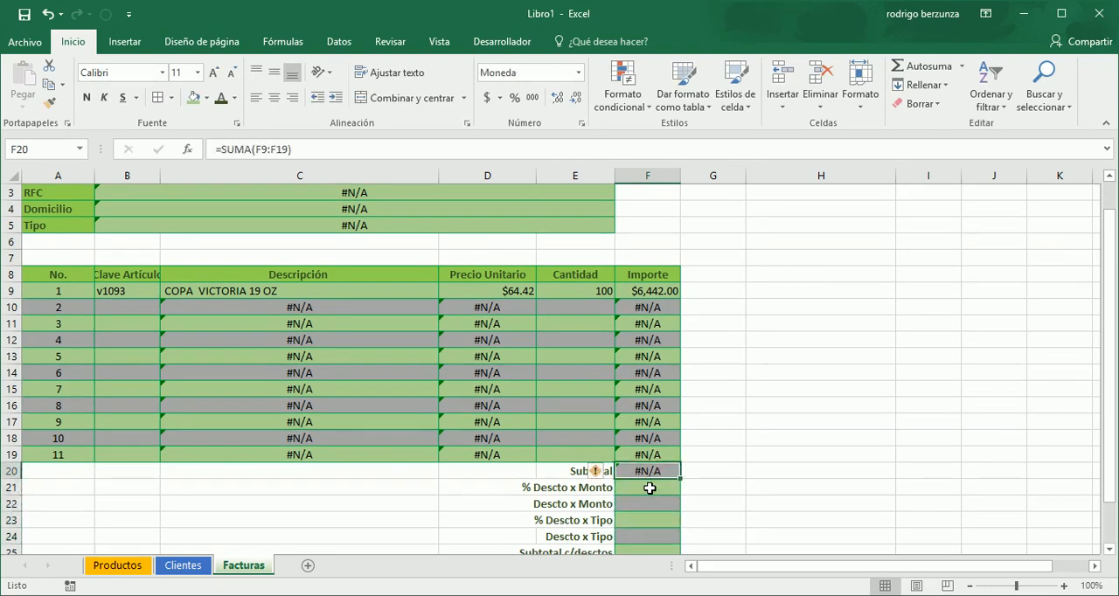
key("Up")
key("Up")
key("Up")
key("Up")
key("Up")
key("Up")
key("Up")
key("Up")
key("Up")
key("Up")
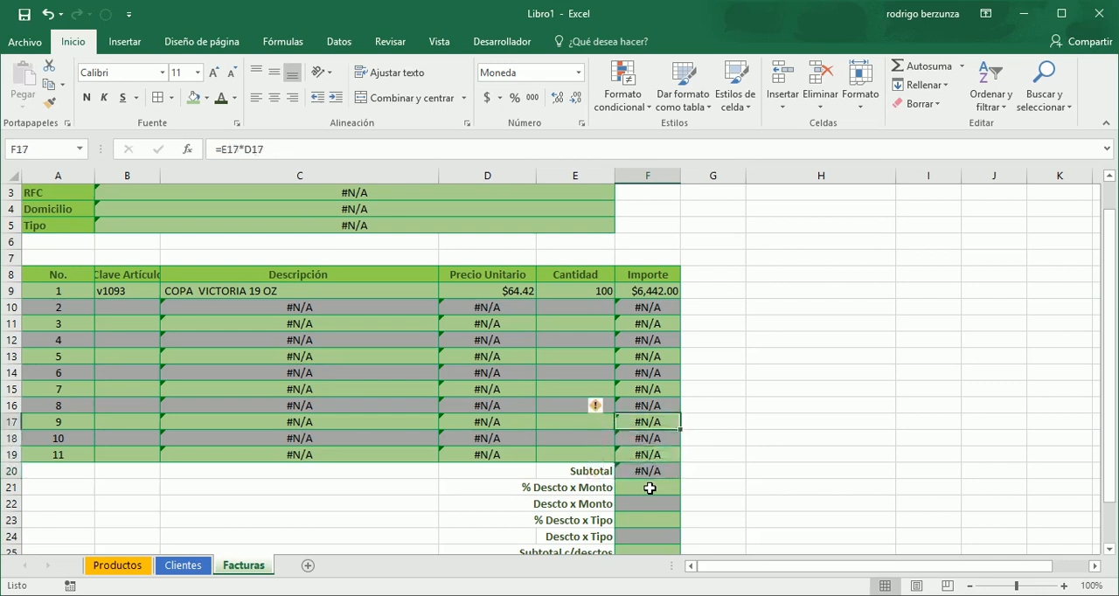
key("Down")
key("Down")
key("Down")
key("Down")
key("Down")
key("Down")
key("Down")
key("Down")
key("Down")
key("Down")
key("Down")
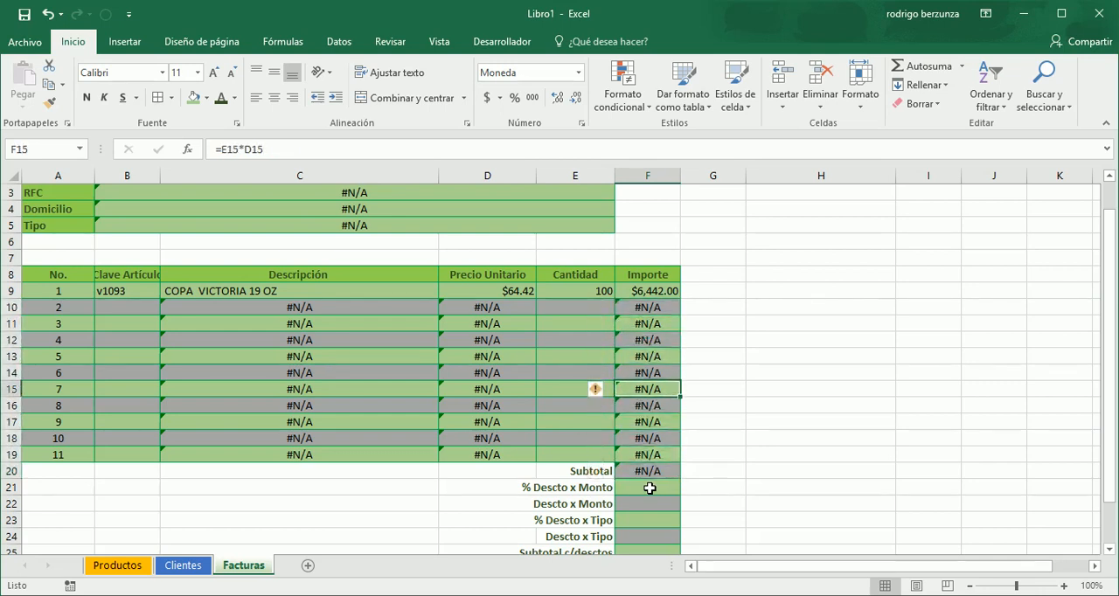
key("Up")
key("Up")
key("Up")
key("Up")
key("Up")
key("Up")
key("Up")
key("Up")
key("Up")
key("Up")
key("Up")
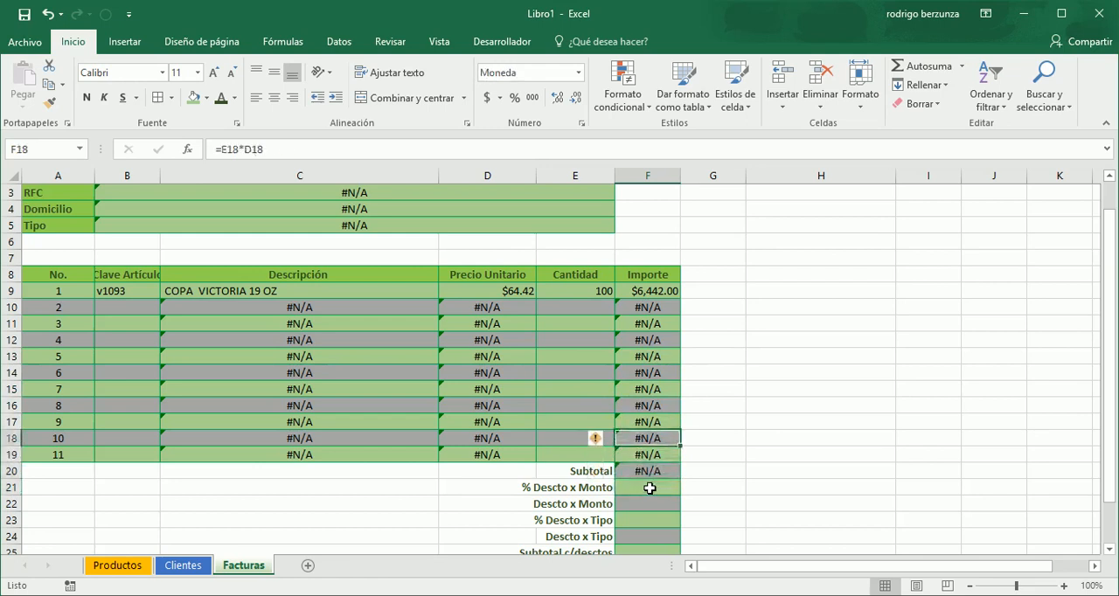
key("Down")
key("Down")
key("Down")
key("Down")
key("Down")
key("Down")
key("Down")
key("Down")
key("Down")
key("Down")
key("Down")
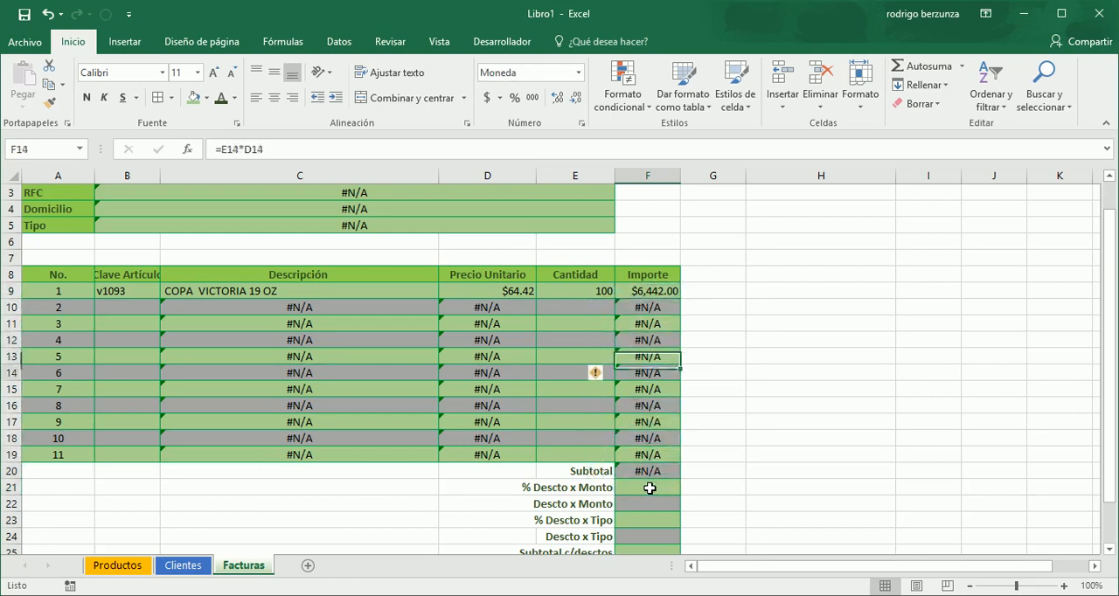
key("Up")
key("Up")
key("Up")
key("Up")
key("Up")
key("Up")
key("Up")
key("Up")
key("Up")
key("Up")
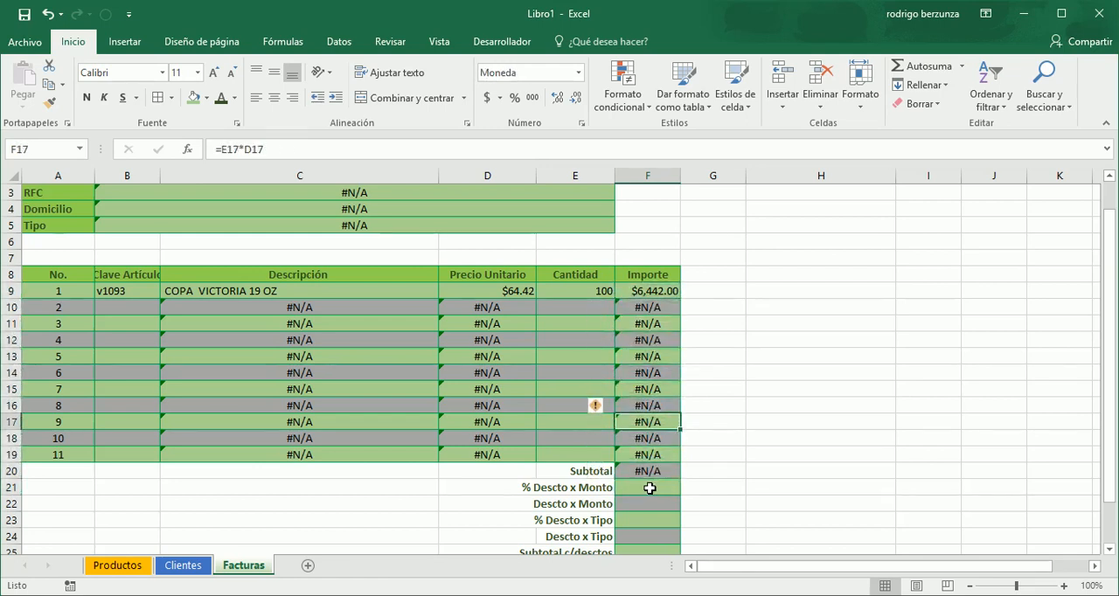
- Examine the BUSCARV lookup formulas in the Descripción and Precio Unitario columns for the rows without an article key
key("Left")
key("Left")
key("Left")
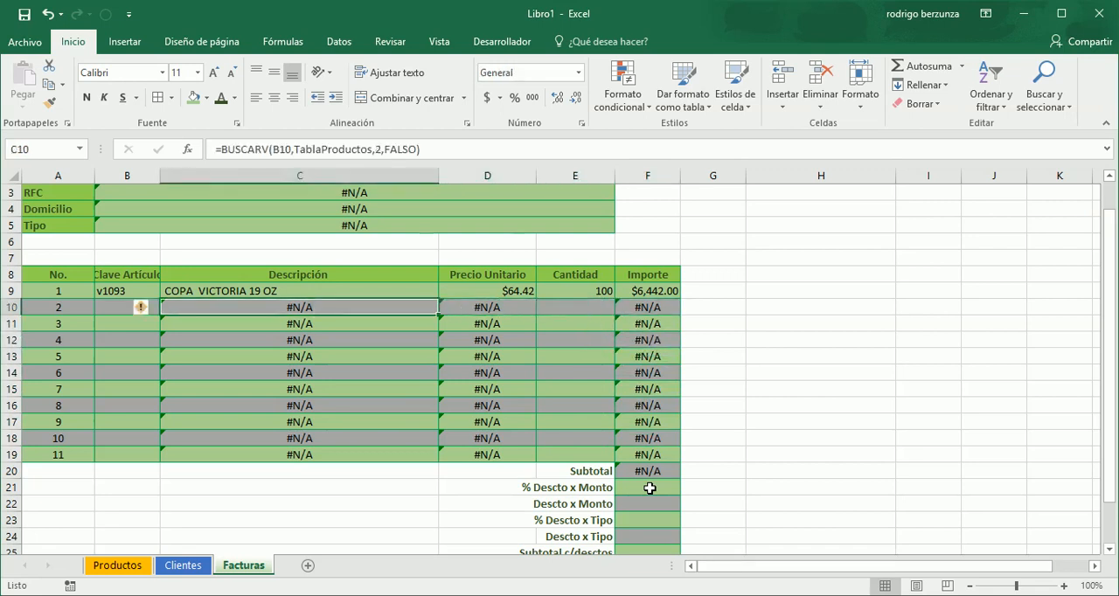
key("Right")
key("Down")
key("Down")
key("Down")
key("Down")
key("Down")
key("Down")
key("Down")
key("Down")
key("Down")
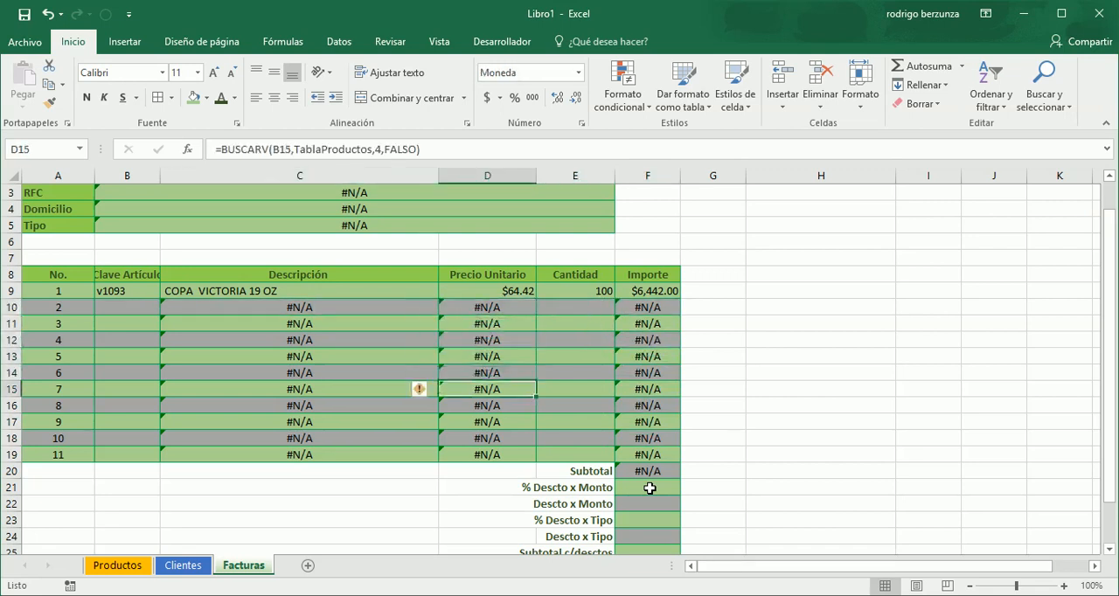
key("Up")
key("Up")
key("Up")
key("Up")
key("Up")
key("Up")
key("Up")
key("Up")
key("Up")
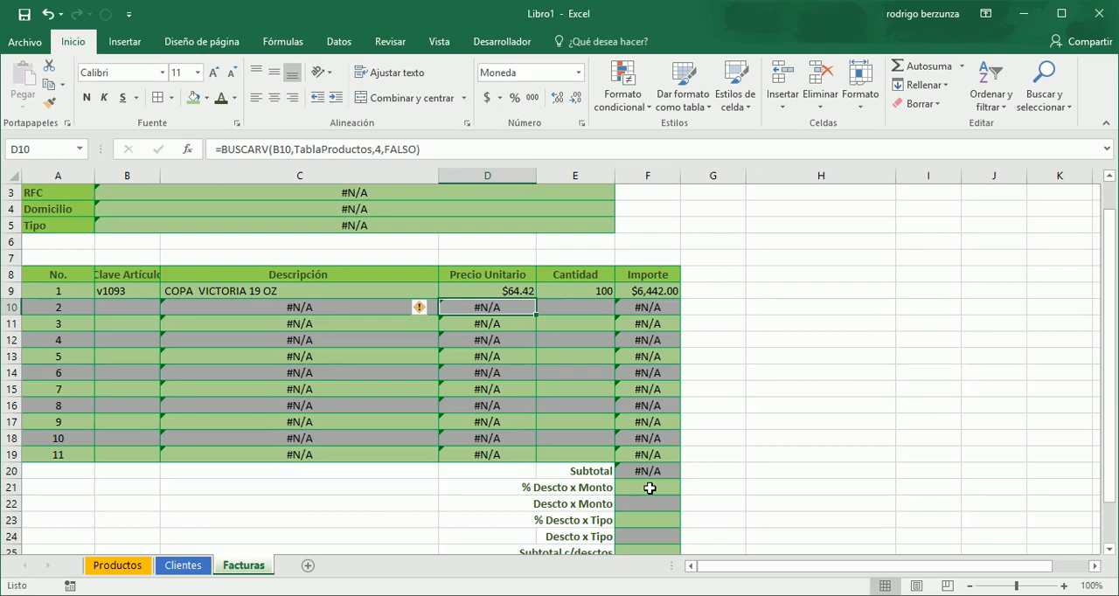
- Wrap the Precio Unitario lookup in D10 as =SI.ERROR(BUSCARV(B10,TablaProductos,4,FALSO),0)
left_click(224, 153)
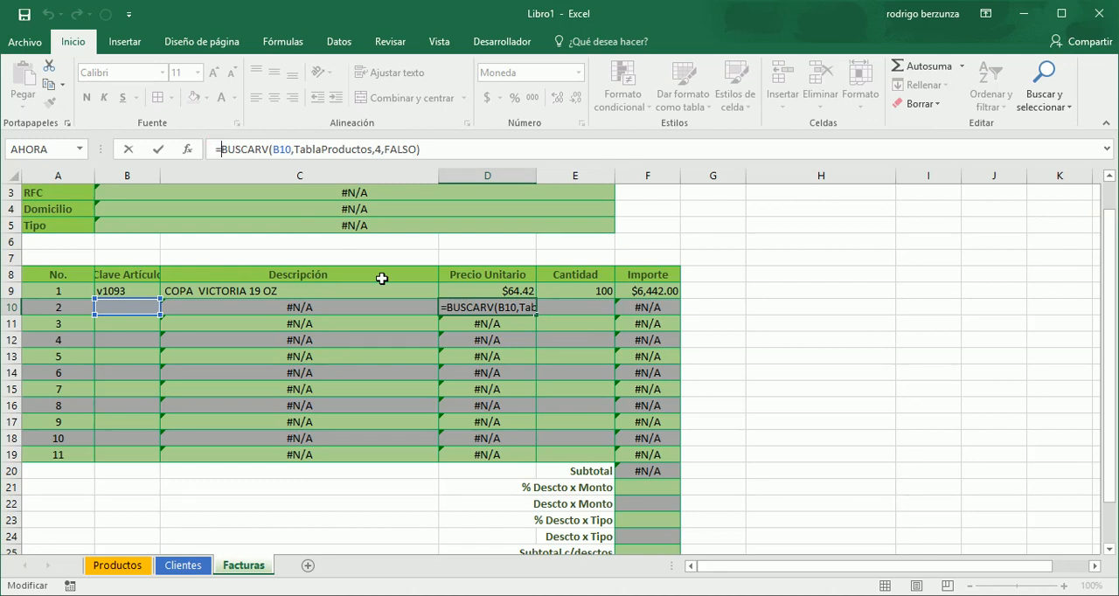
type("si.e")
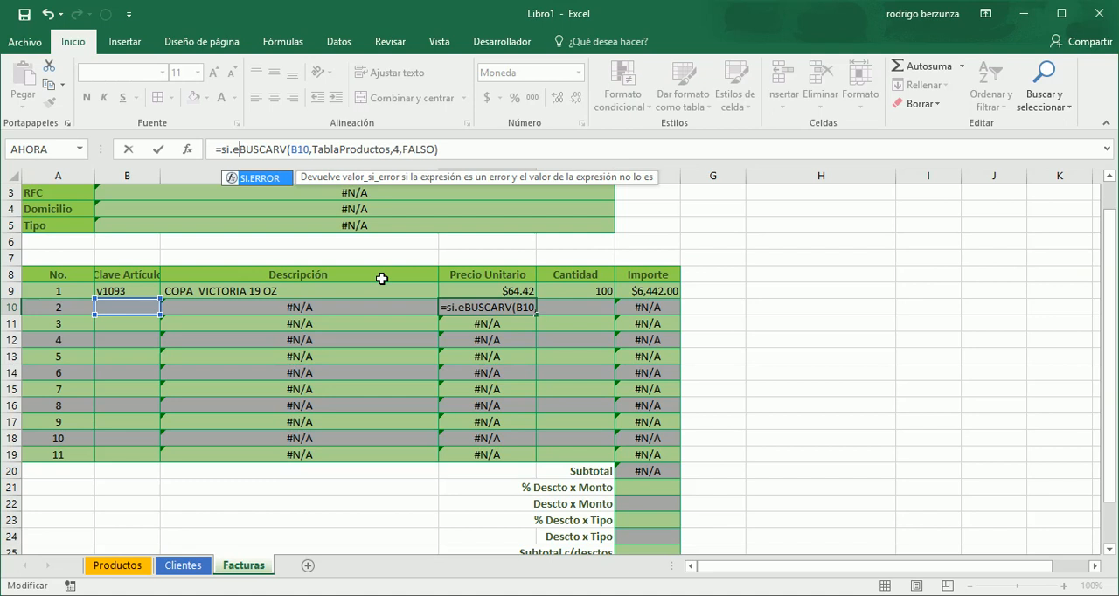
key("Tab")
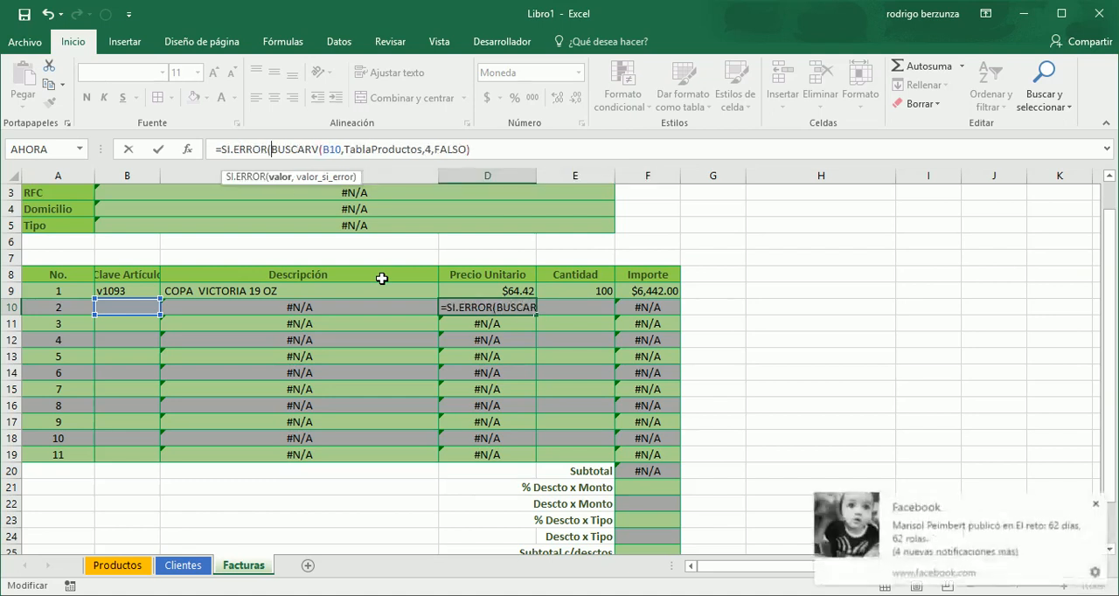
key("Right")
key("Right")
key("Right")
key("Right")
key("Right")
key("Right")
key("Right")
key("Right")
key("Right")
key("Right")
key("Right")
key("Right")
key("Right")
key("Right")
key("Right")
key("Right")
key("Right")
key("Right")
key("Right")
key("Right")
key("Right")
key("Right")
key("Right")
key("Right")
key("Right")
key("Right")
key("Right")
key("Right")
key("Right")
key("Right")
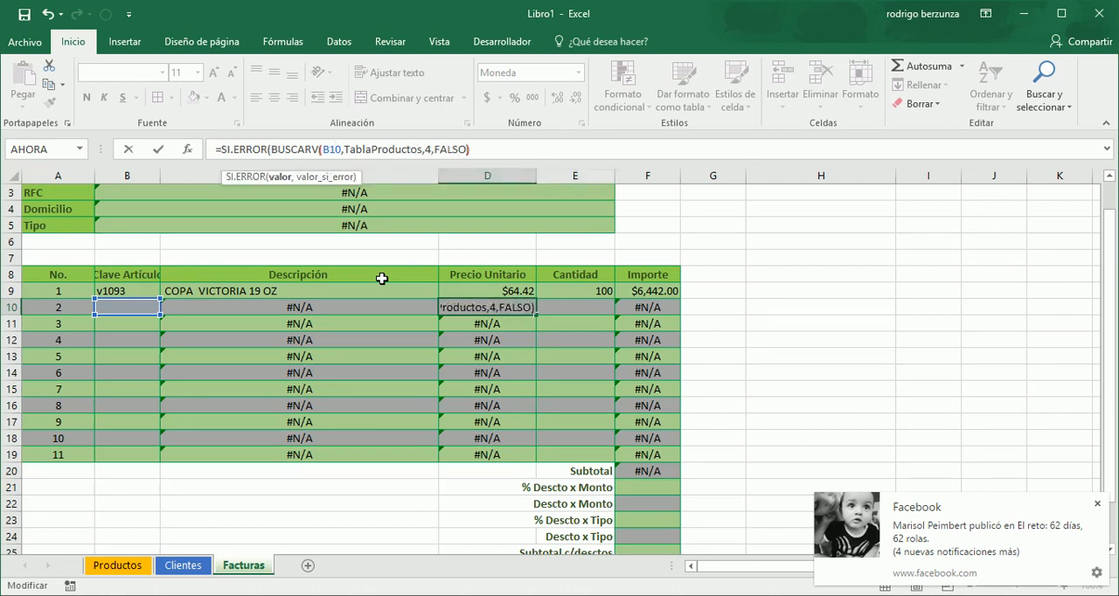
key("Left")
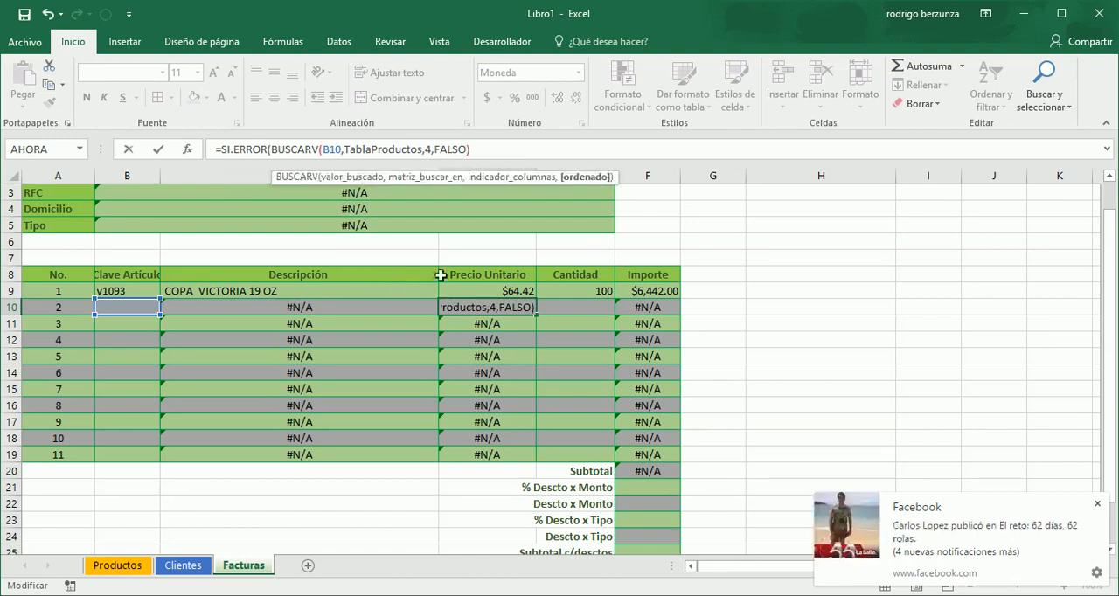
key("Right")
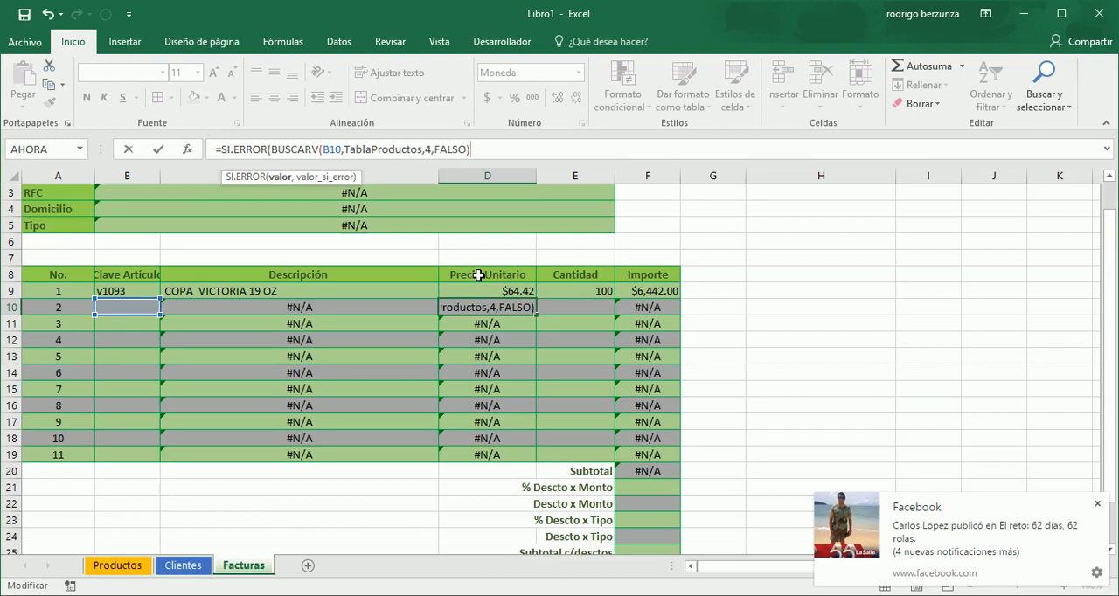
type(",")
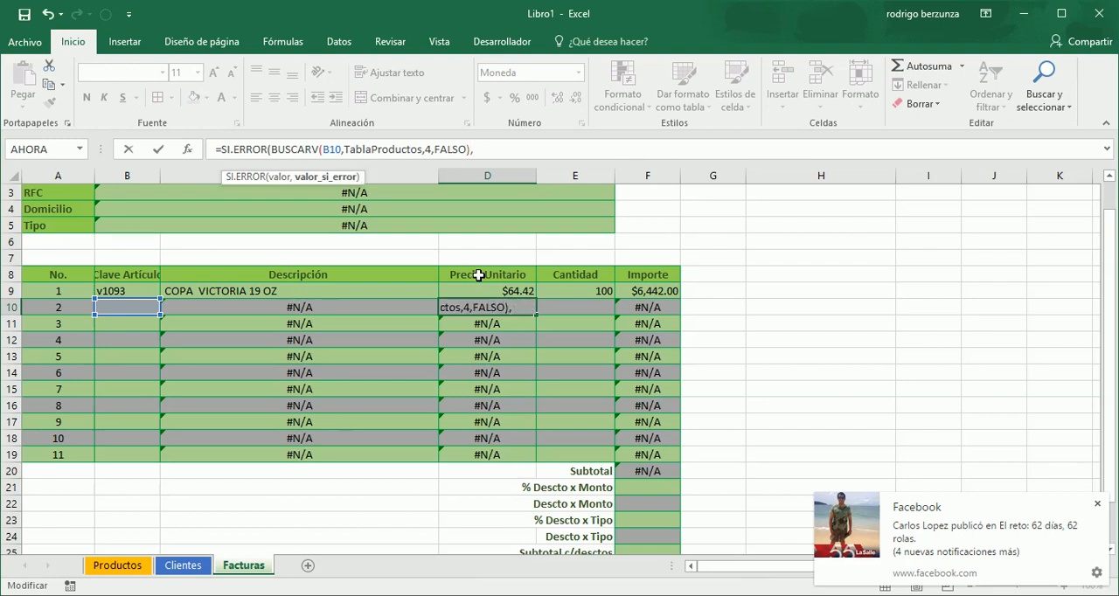
type("0)")
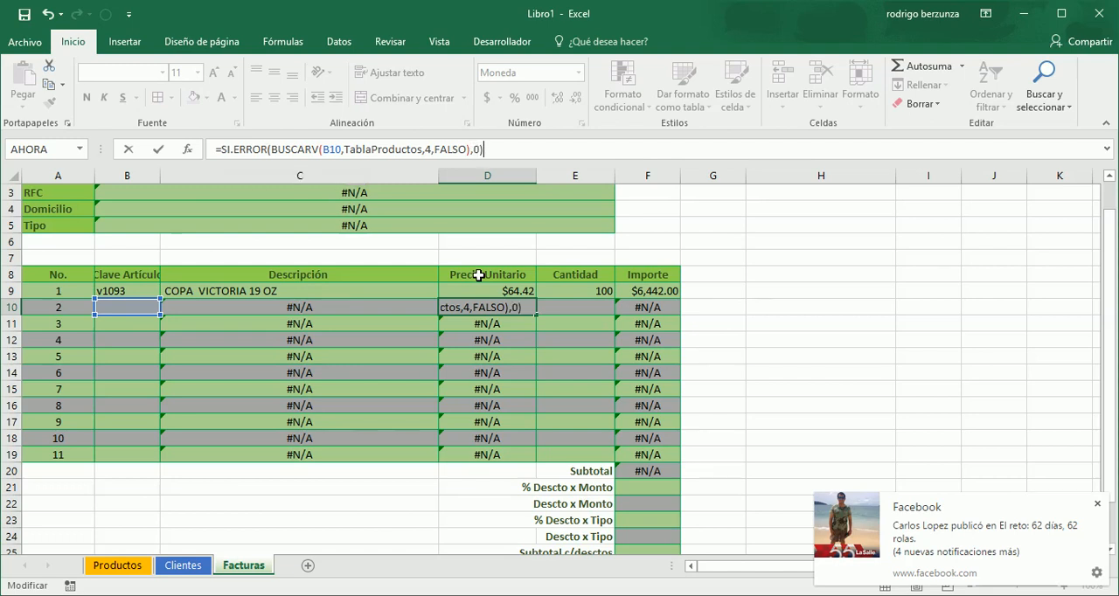
key("Return")
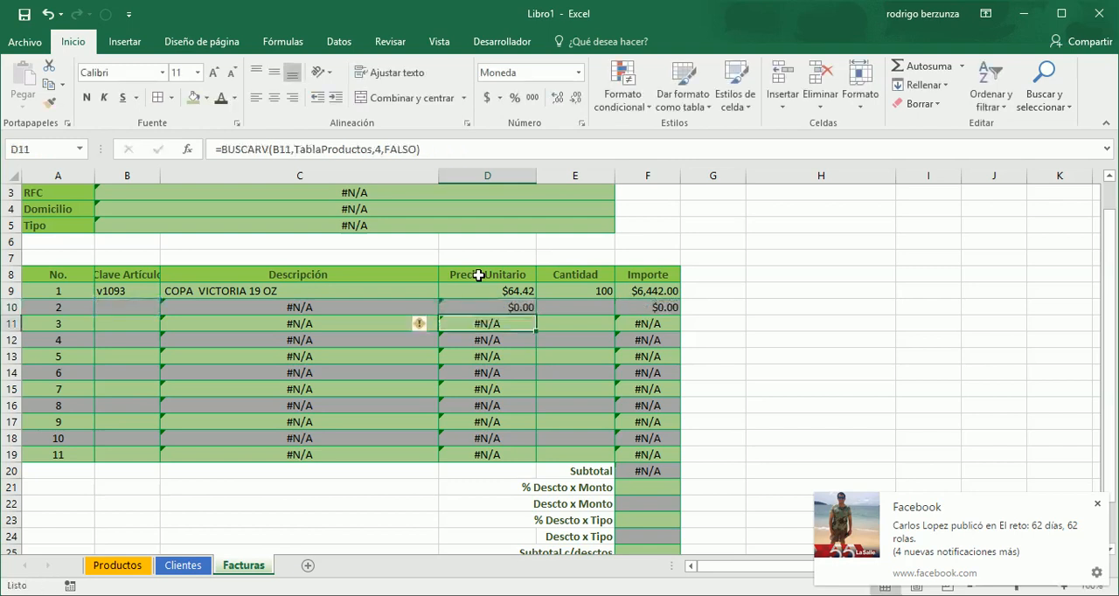
- Fill the D10 formula down through D19 and check the Subtotal in F20
key("Up")
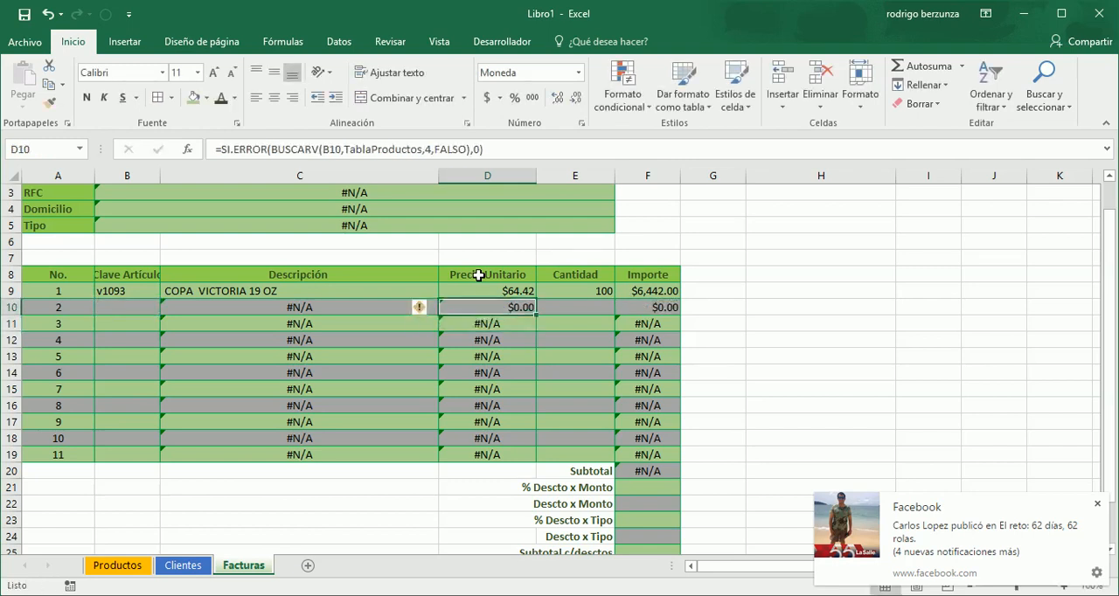
left_click_drag(535, 316, 532, 458)
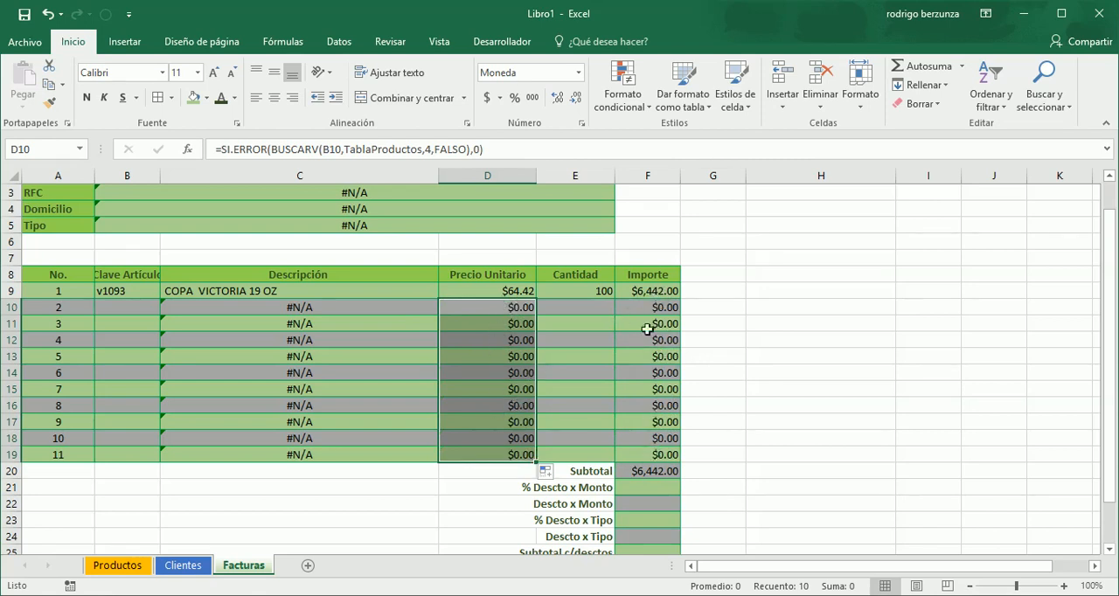
left_click(649, 472)
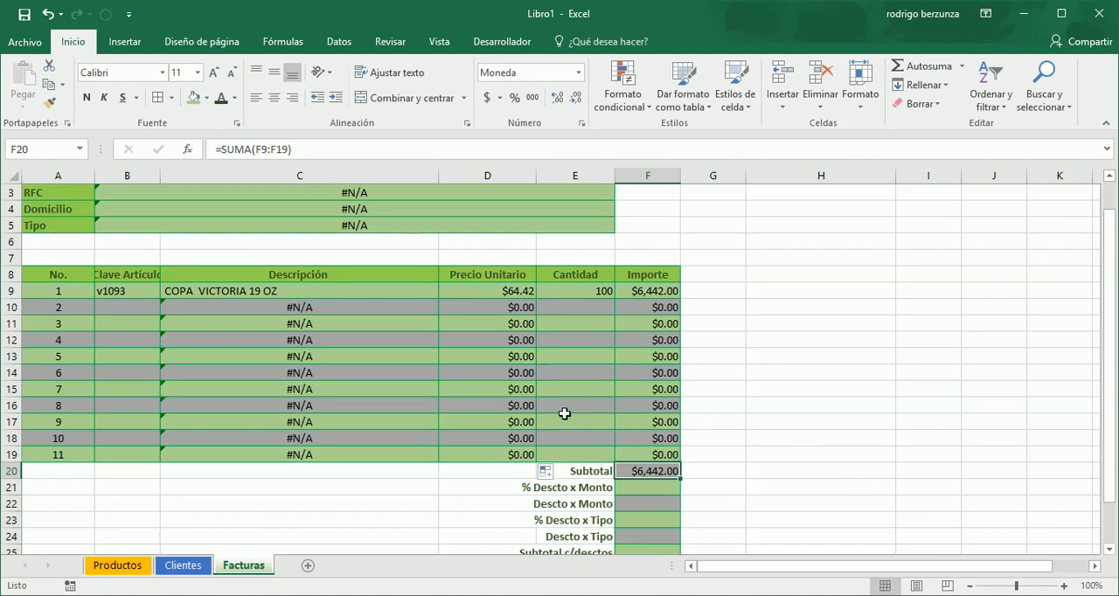
- Wrap the Descripción lookup in C10 in SI.ERROR, with a long row of hyphens in quotes as the error value
left_click(365, 310)
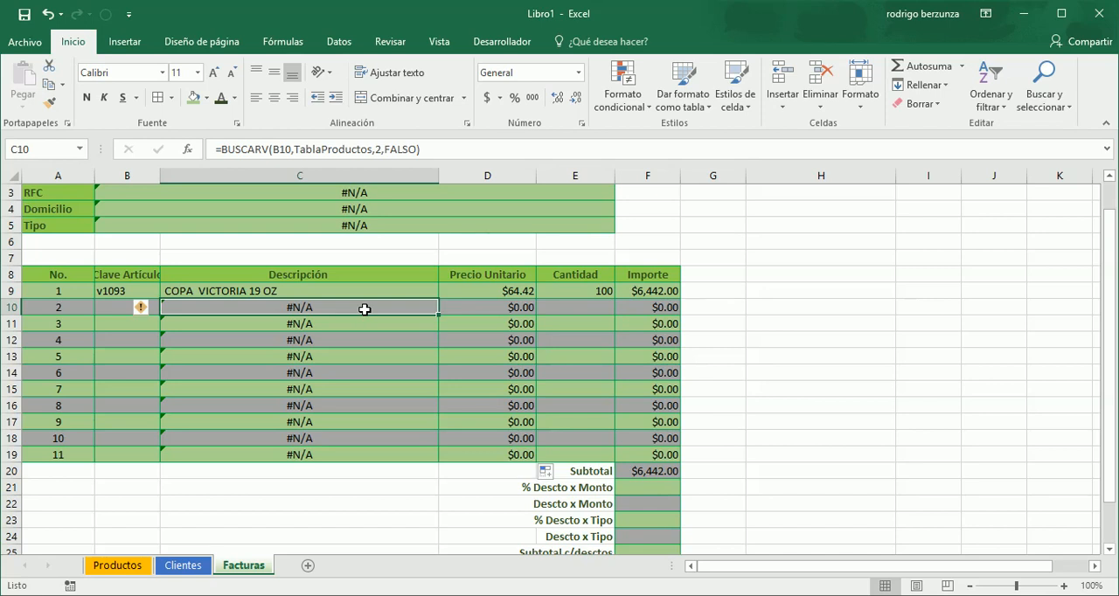
left_click(221, 150)
type("si.er")
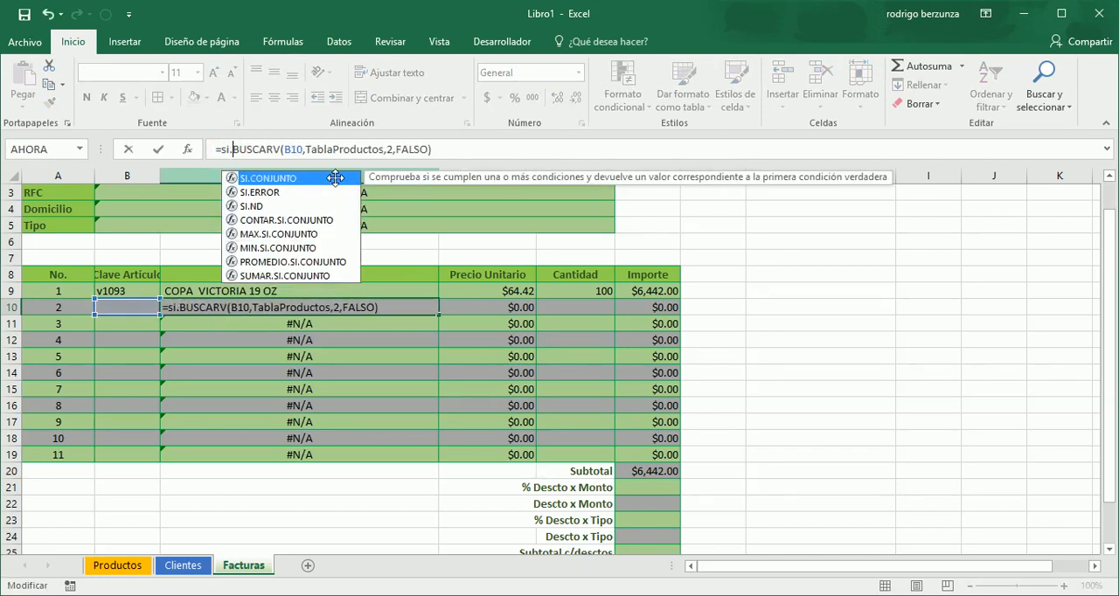
key("Tab")
key("Right")
key("Right")
key("Right")
key("Right")
key("Right")
key("Right")
key("Right")
key("Right")
key("Right")
key("Right")
key("Right")
key("Right")
key("Right")
key("Right")
key("Right")
key("Right")
key("Right")
key("Right")
key("Right")
key("Right")
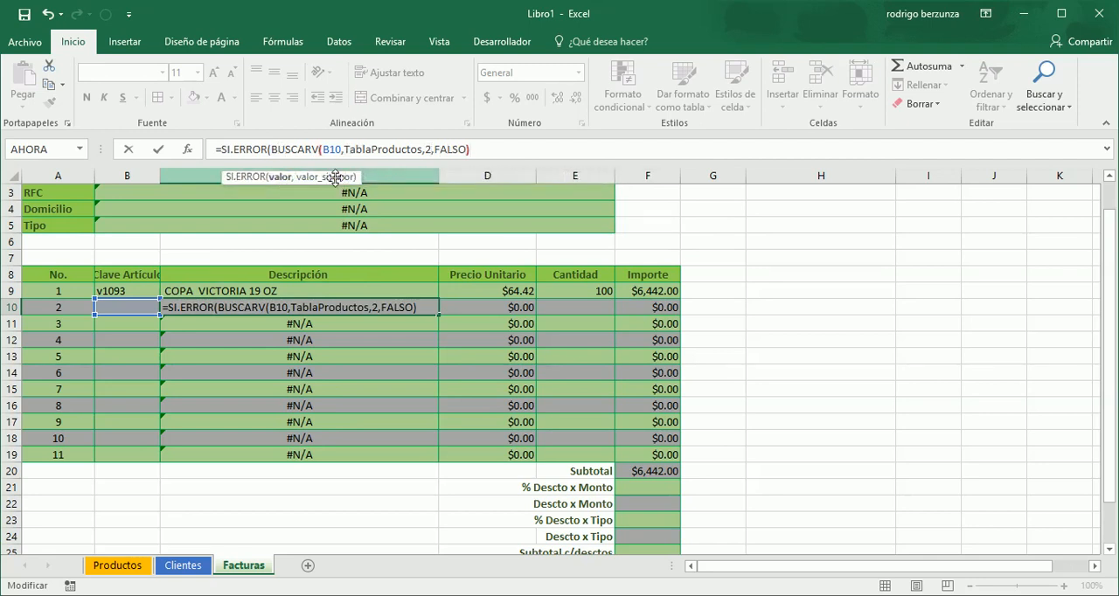
key("Right")
type(",\"------------------------------")
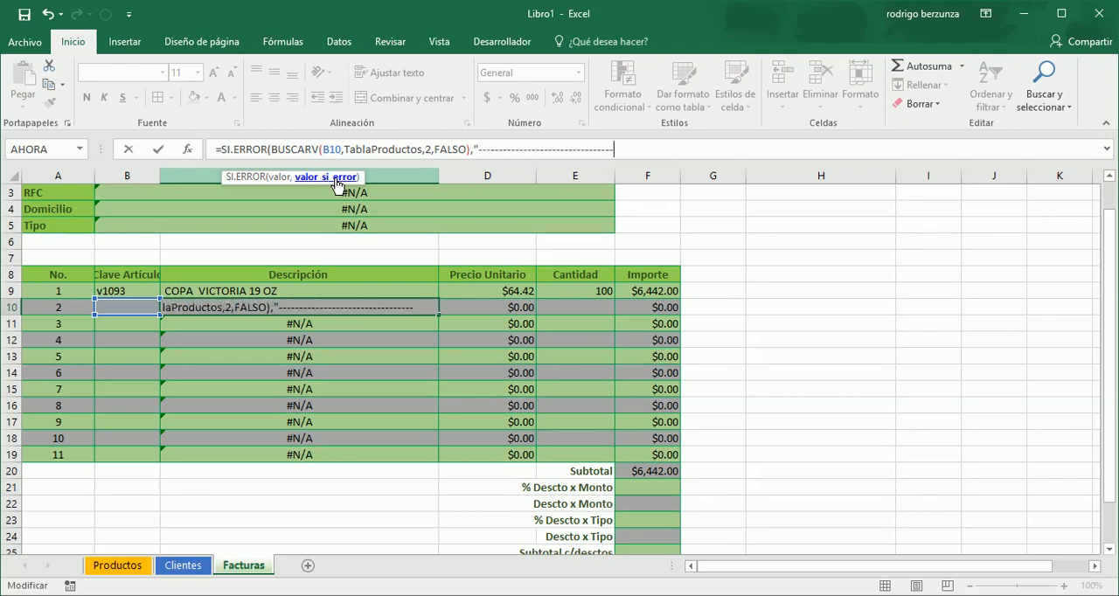
type("-------------------------\"")
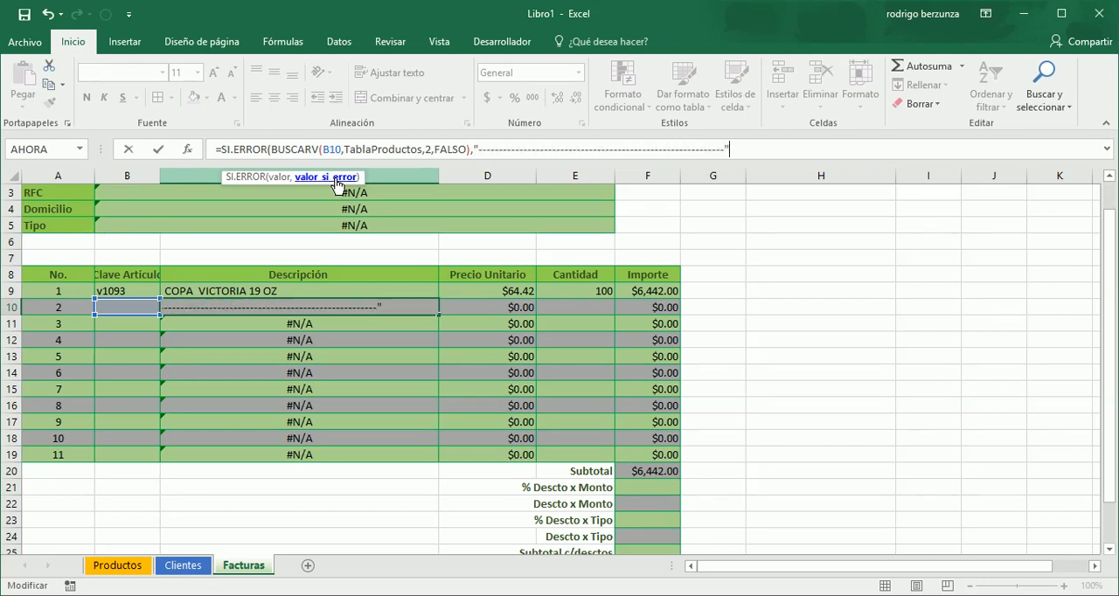
key("Right")
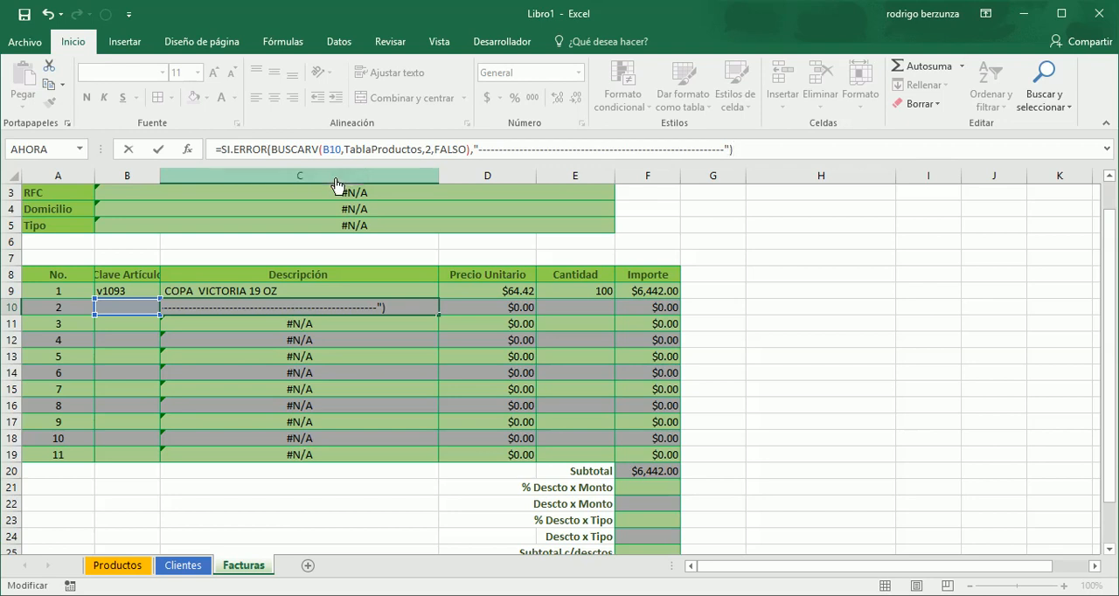
key("Return")
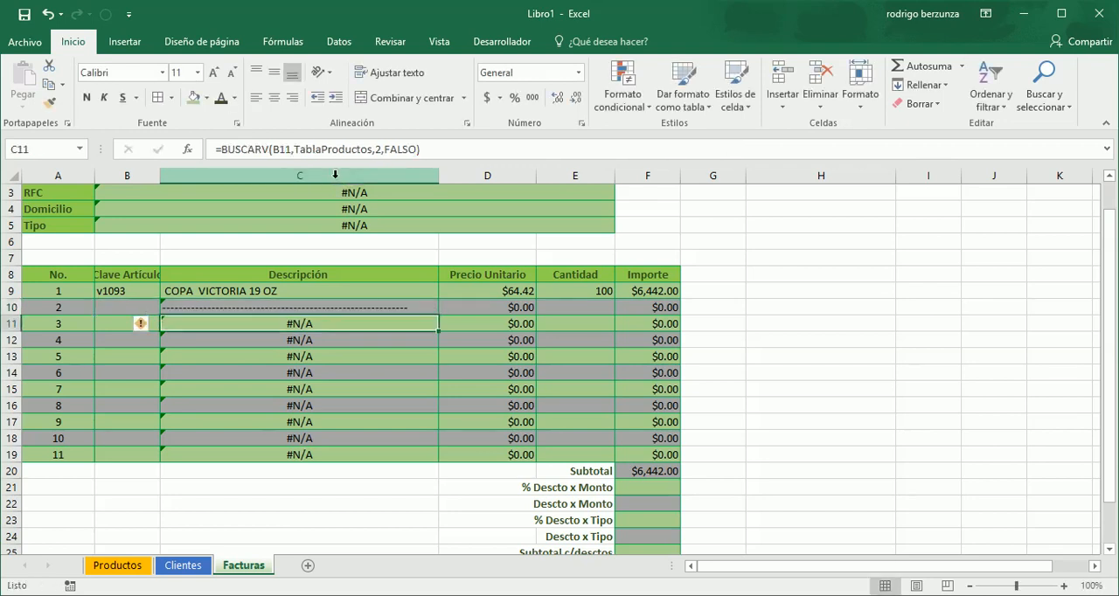
- Fill the C10 Descripción formula down through C19
key("Up")
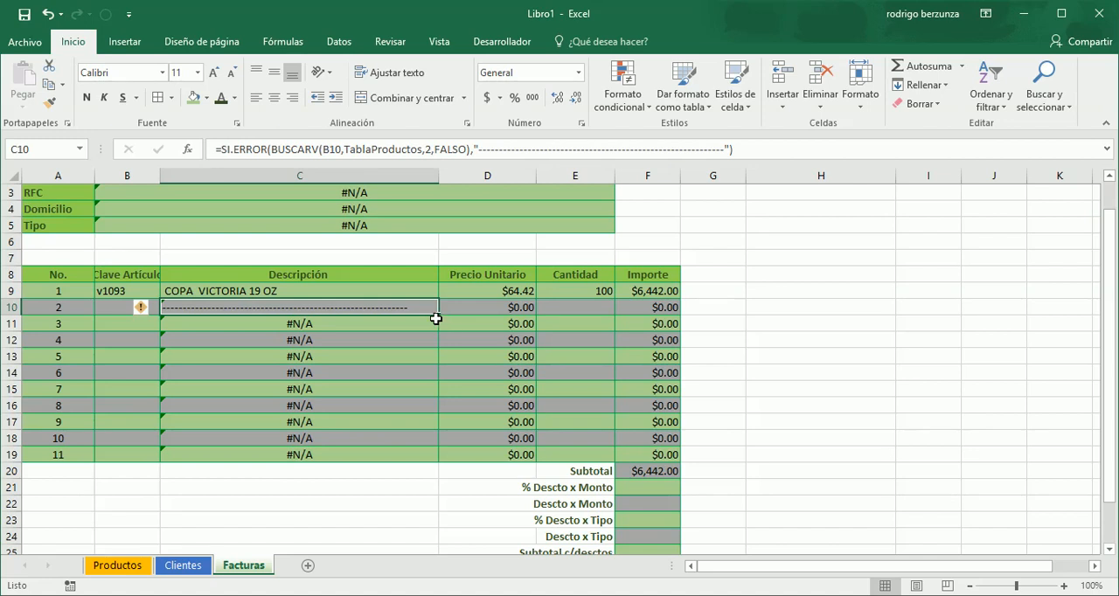
left_click_drag(438, 315, 437, 459)
left_click(793, 362)
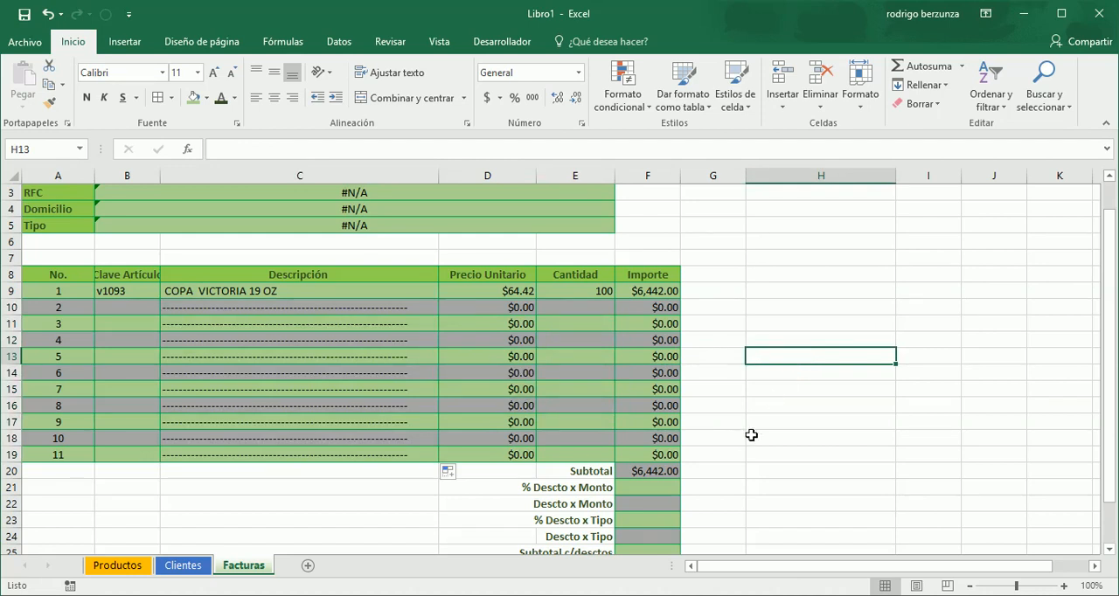
- Enter a customer key in the Clave Cliente cell of the Facturas sheet to fill in the customer data
left_click(412, 371)
key("Up")
key("Up")
key("Up")
key("Up")
key("Up")
key("Up")
key("Up")
key("Up")
key("Up")
key("Up")
key("Up")
key("Up")
key("Up")
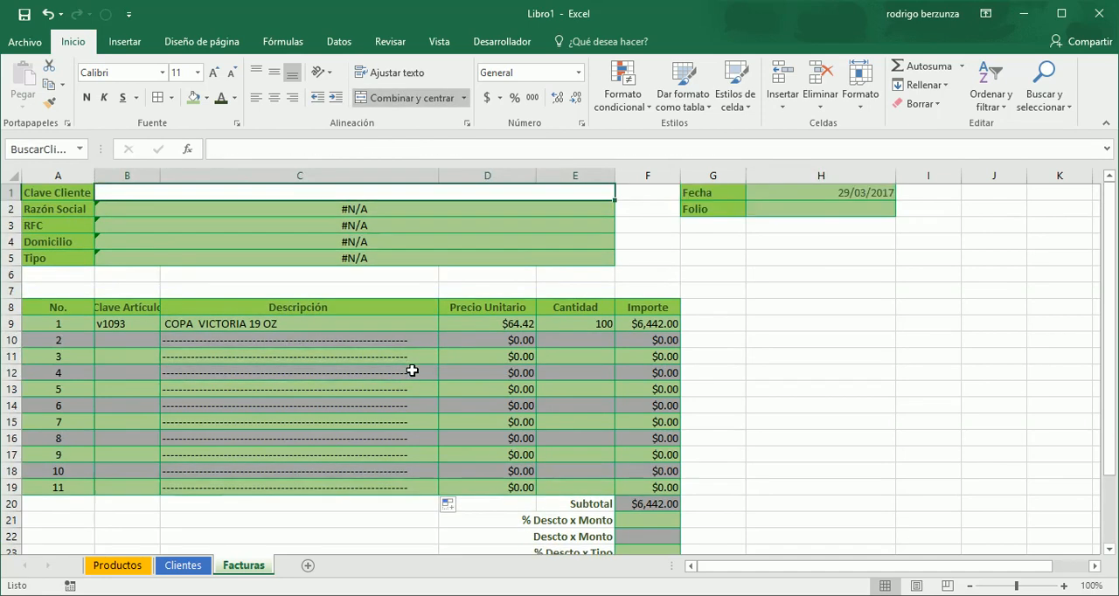
type("c-")
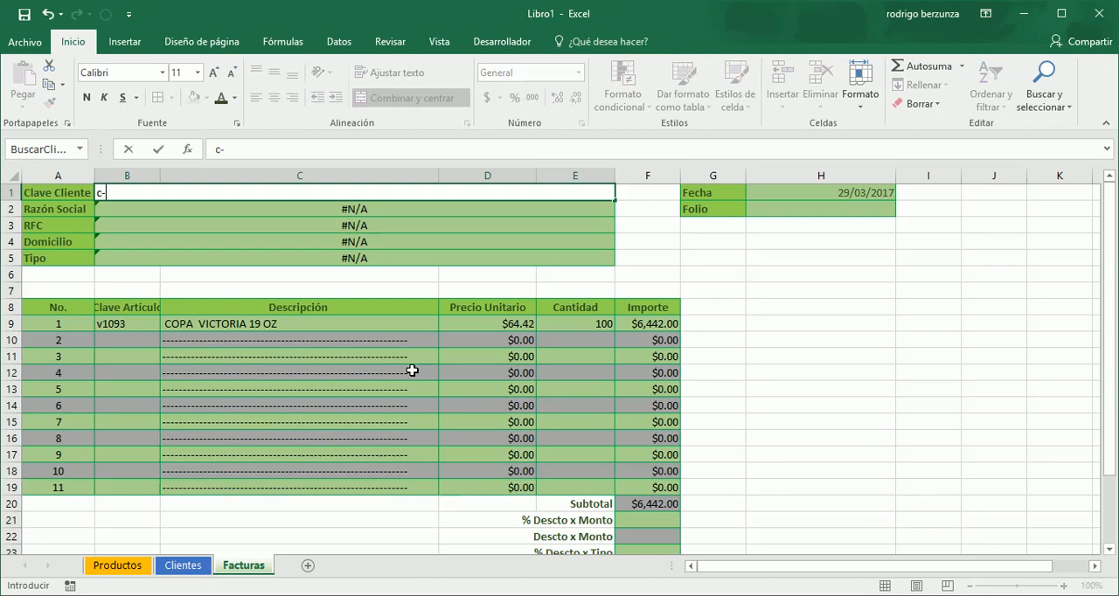
type("002")
key("Return")
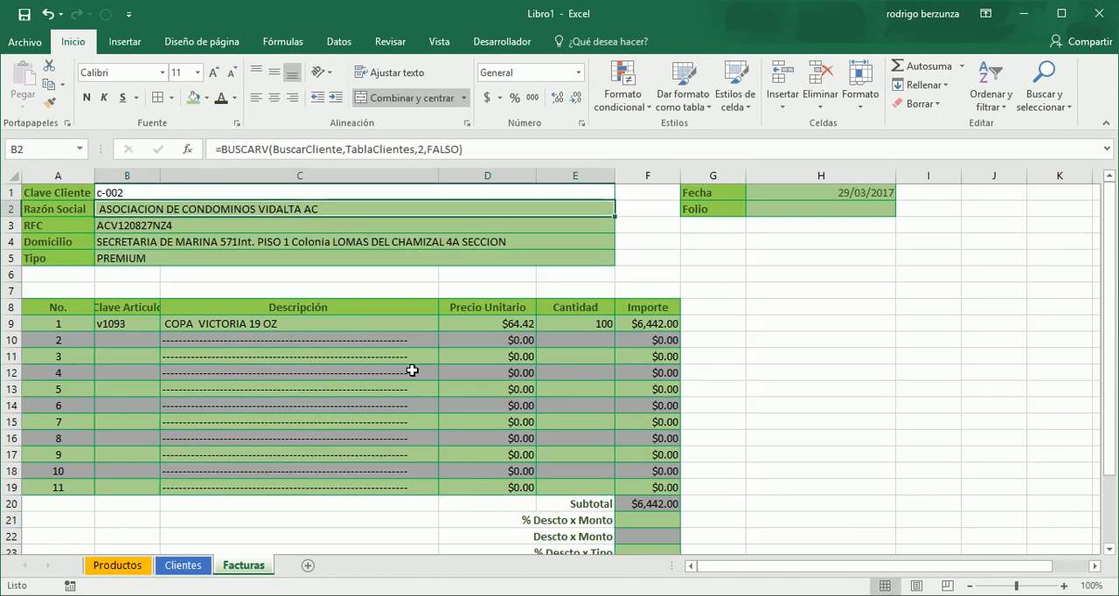
- Review the invoice's summary rows in column F, from Subtotal through the discount rows and IVA to Total
key("Down")
key("Down")
key("Down")
key("Down")
key("Down")
key("Down")
key("Down")
key("Down")
key("Down")
key("Down")
key("Down")
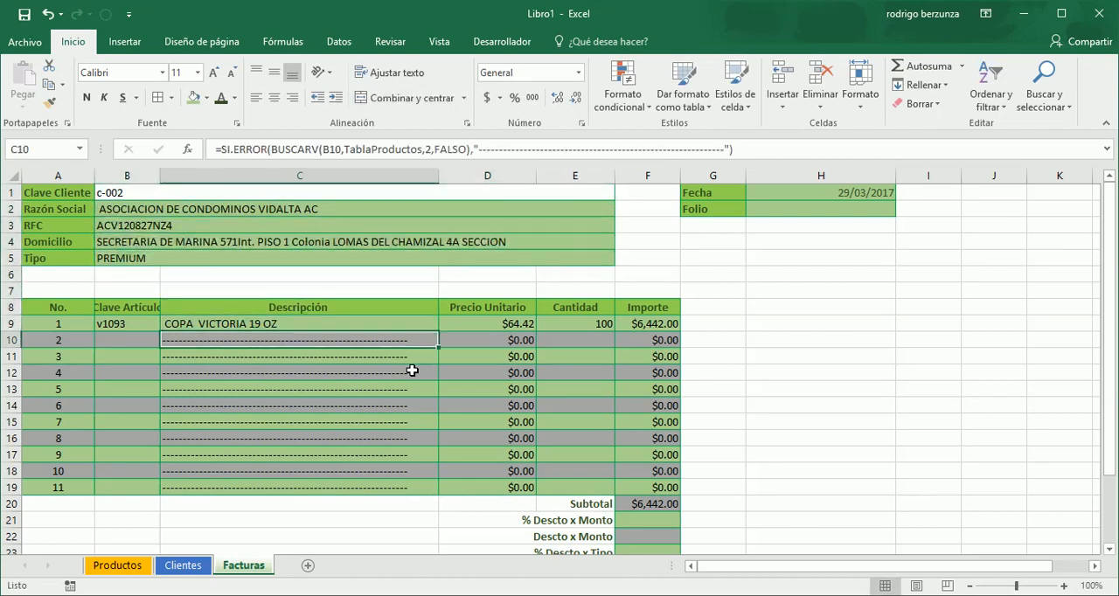
key("Down")
key("Down")
key("Down")
key("Down")
key("Down")
key("Down")
key("Down")
key("Right")
key("Right")
key("Right")
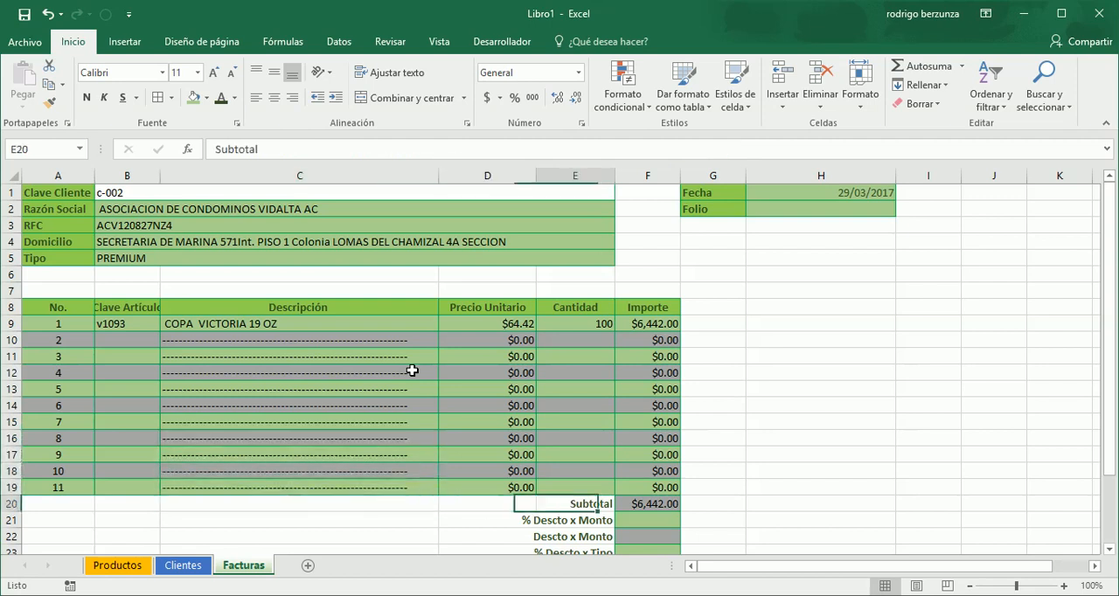
key("Down")
key("Down")
key("Down")
key("Down")
key("Down")
key("Down")
key("Down")
key("Down")
key("Down")
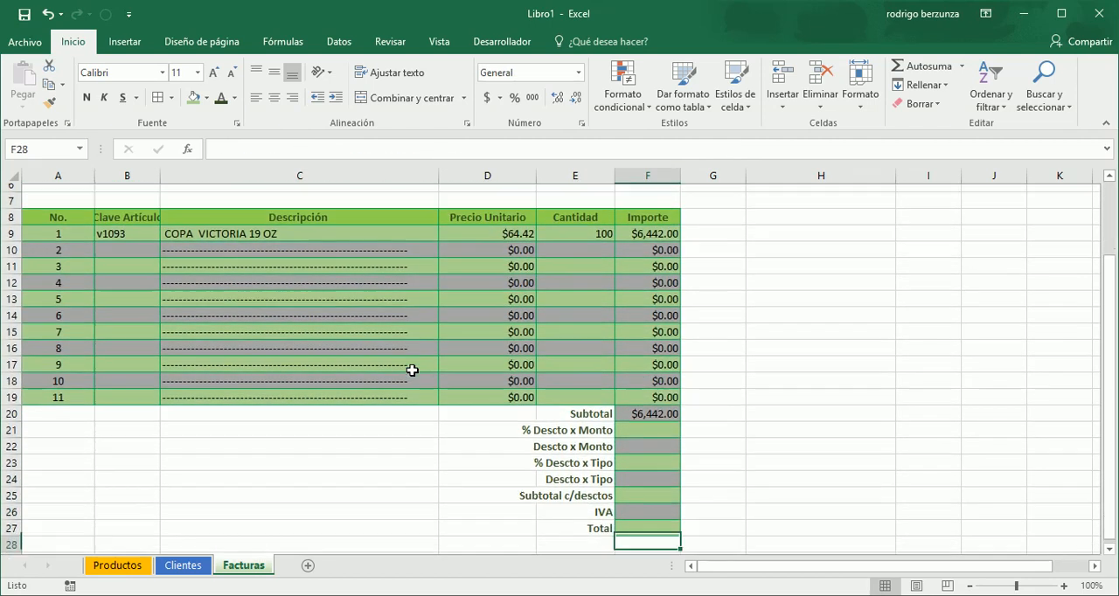
key("Up")
key("Up")
key("Down")
key("Up")
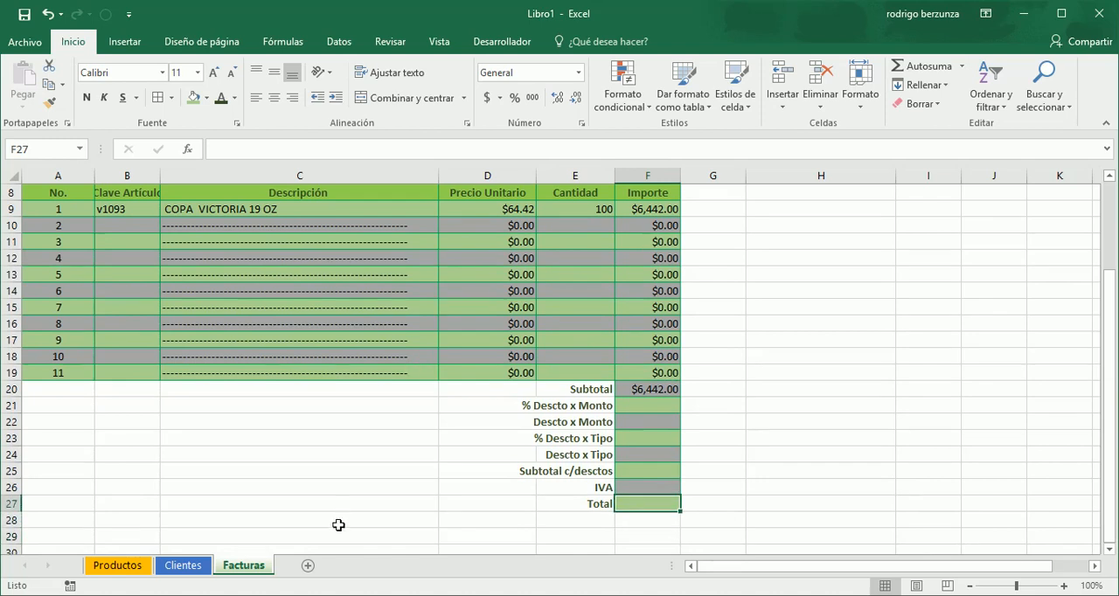
- Add a new worksheet named Tablas and give its sheet label a black colour
left_click(310, 566)
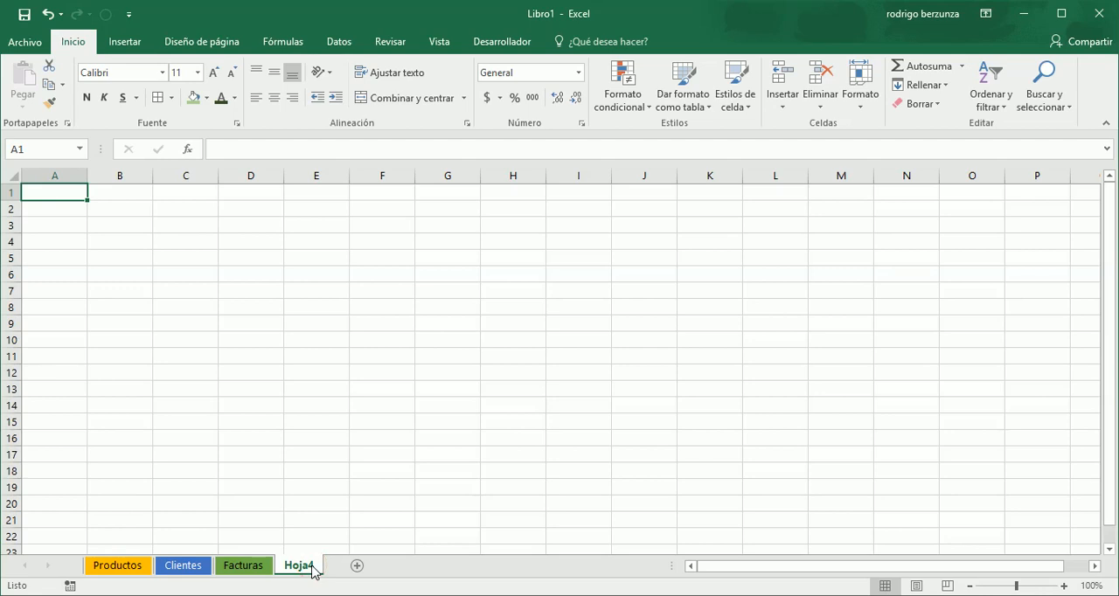
double_click(297, 565)
type("Tabla")
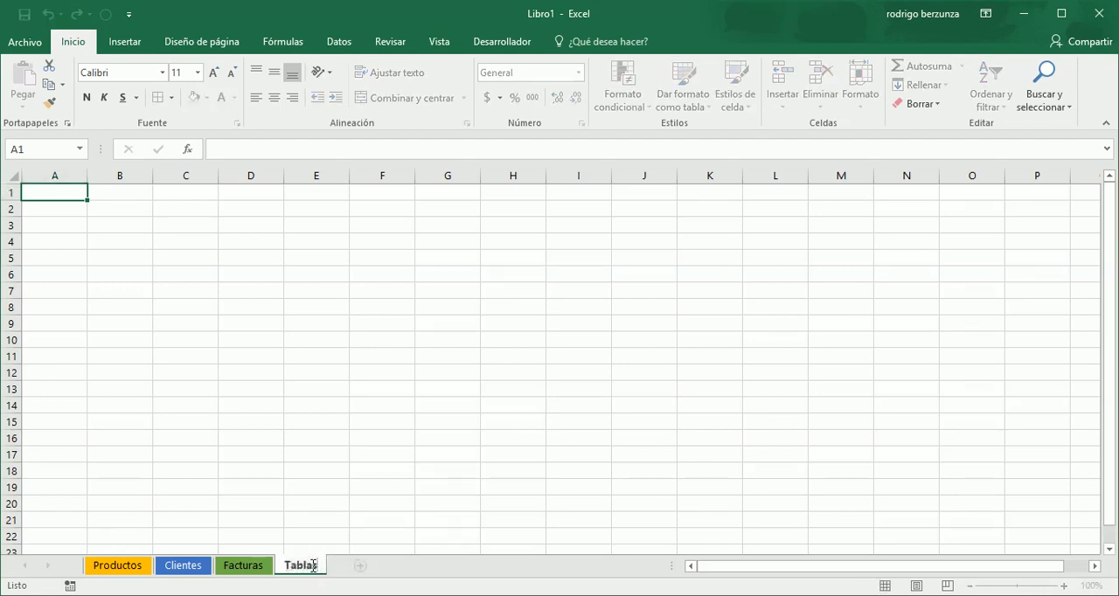
key("Return")
right_click(313, 566)
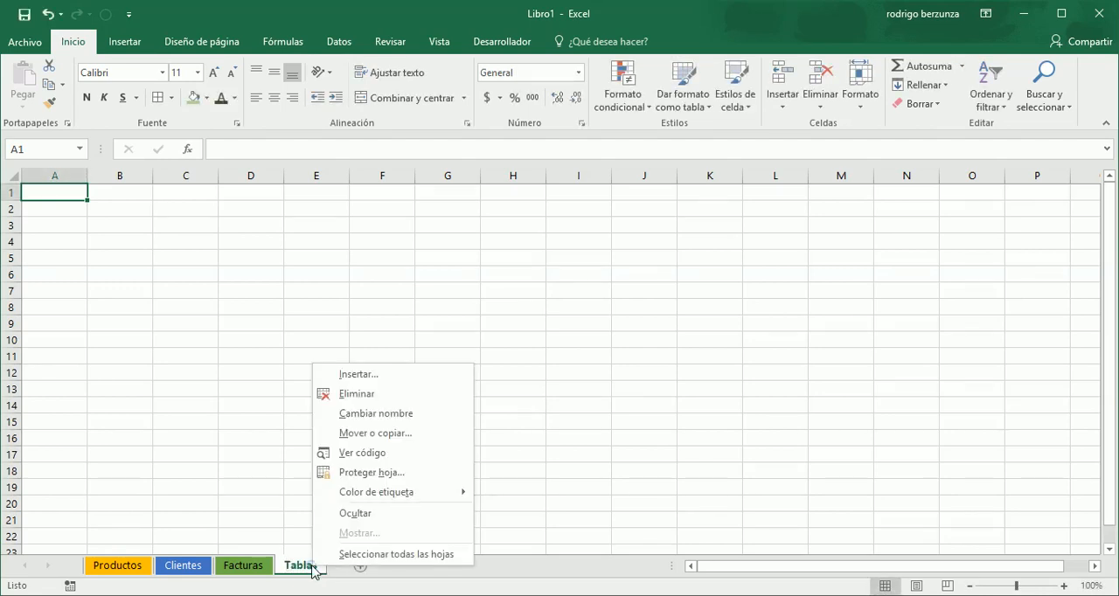
mouse_move(393, 495)
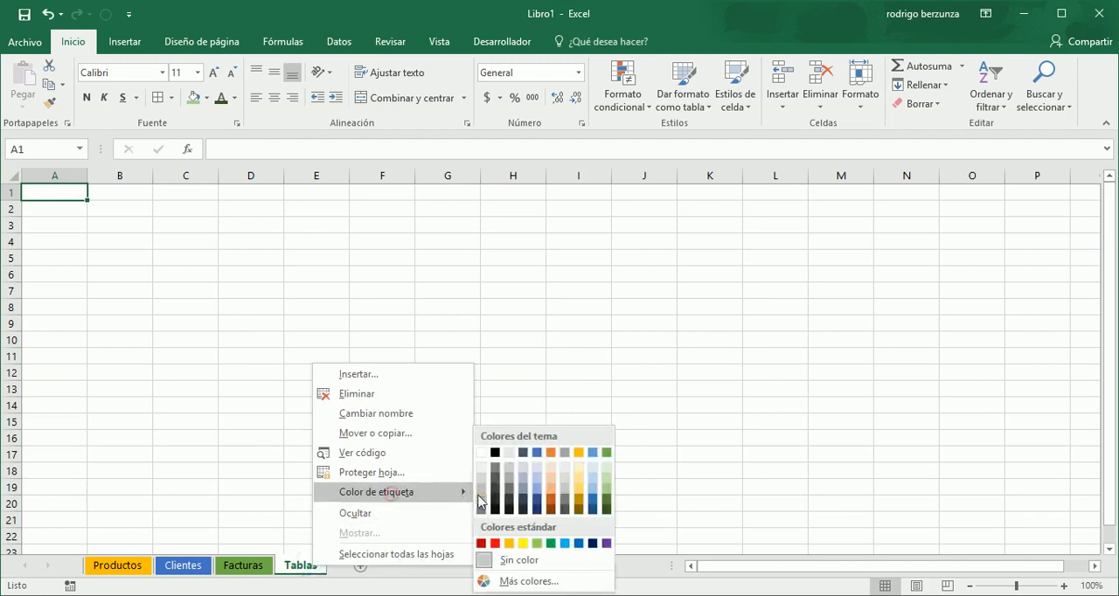
left_click(495, 455)
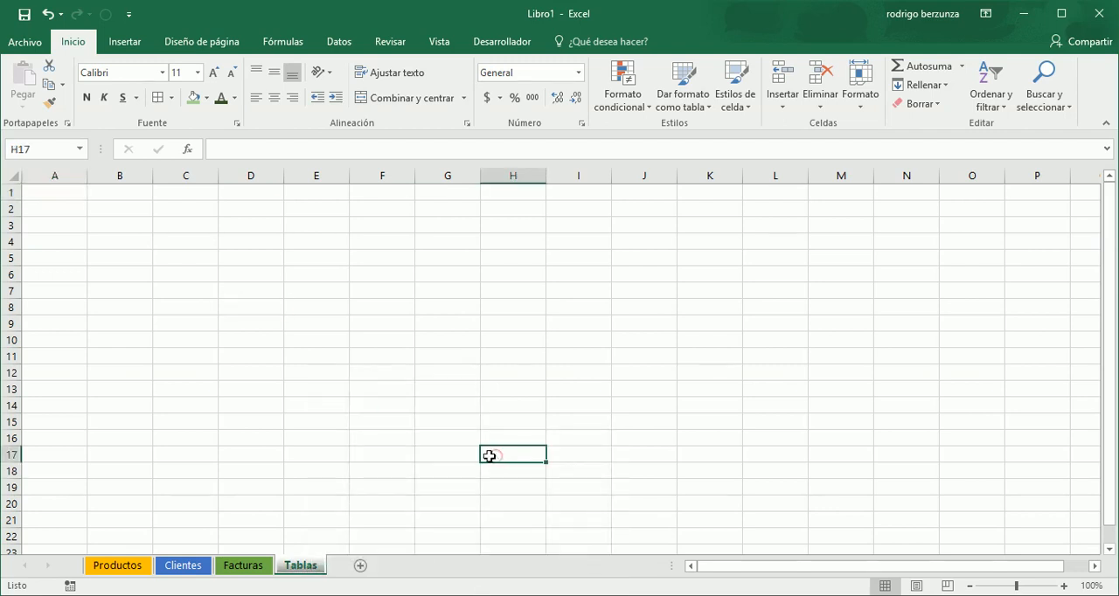
- Enter the headers Monto in A1 and Descto in B1 of the Tablas sheet
left_click(65, 192)
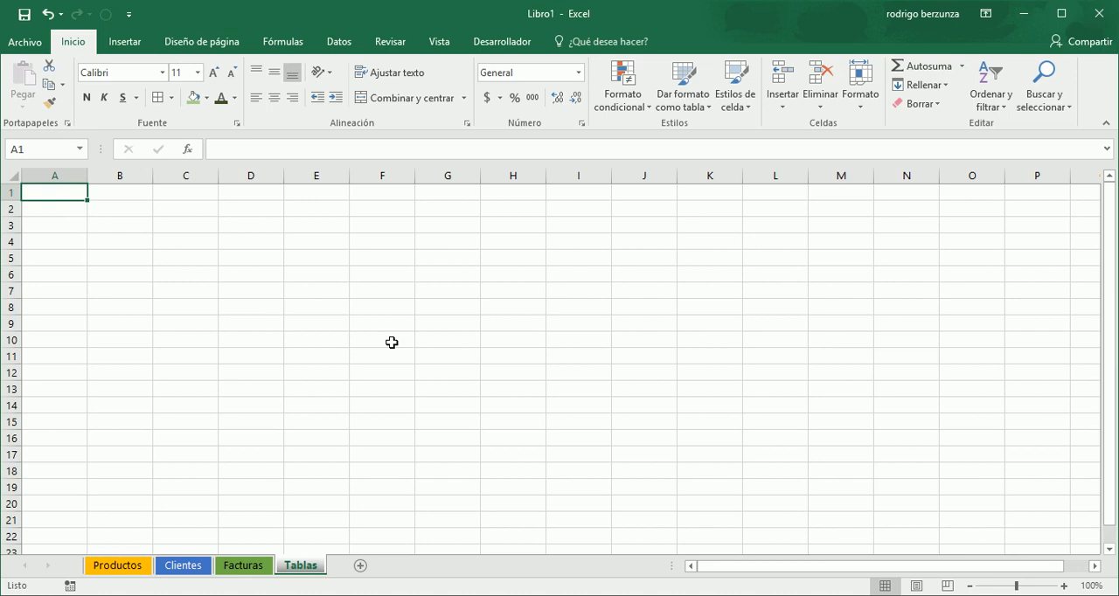
type("Monto")
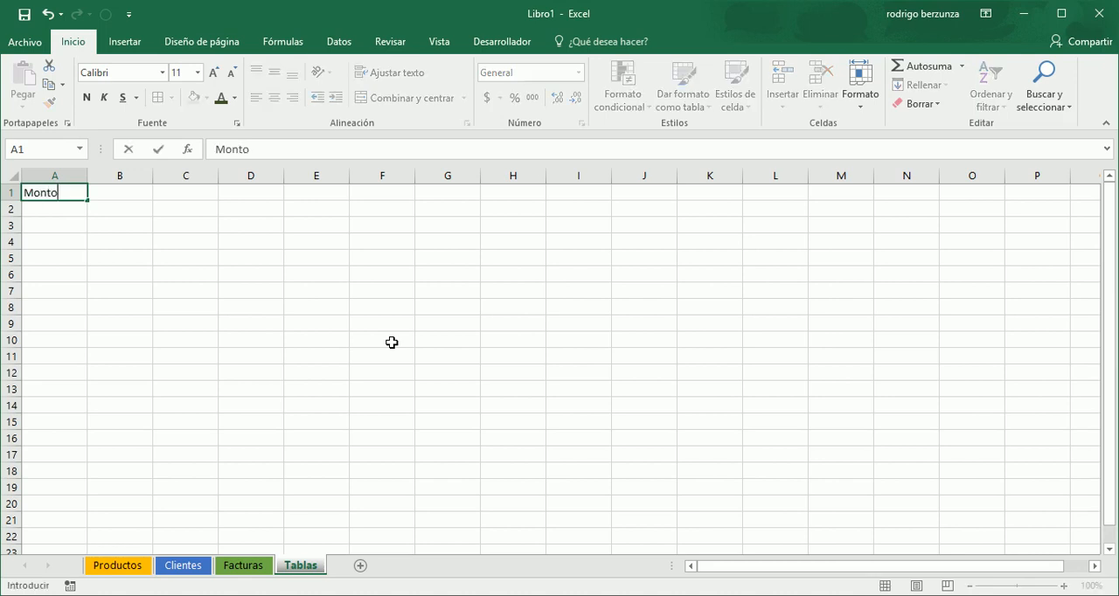
key("Tab")
type("Descto")
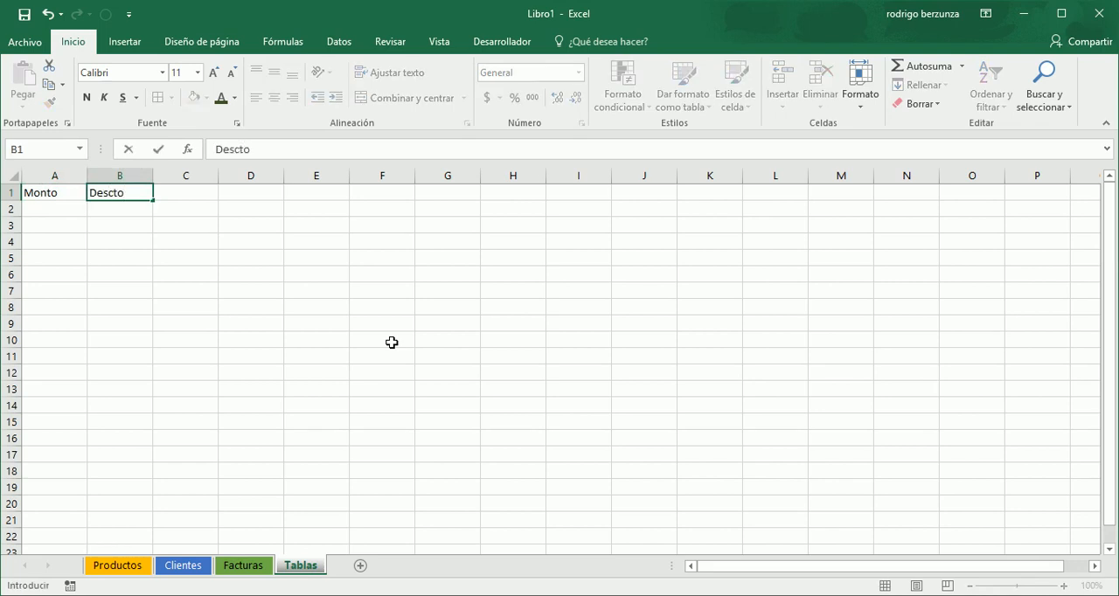
key("Return")
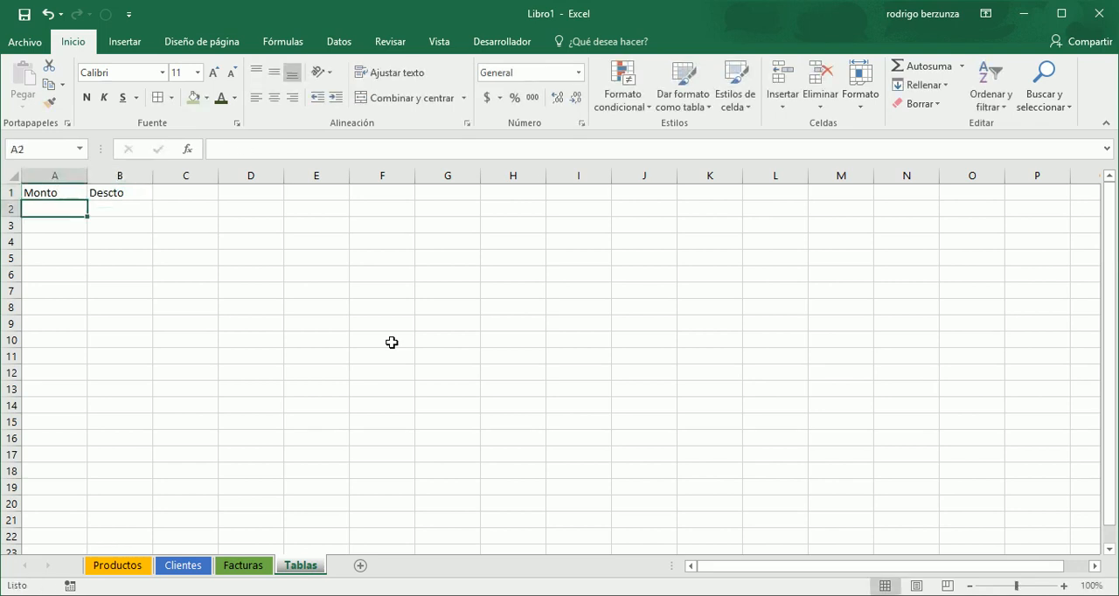
- Fill the first two discount rows: Monto 0 with Descto 0, and Monto 5000 with Descto 0.02
type("0")
key("Tab")
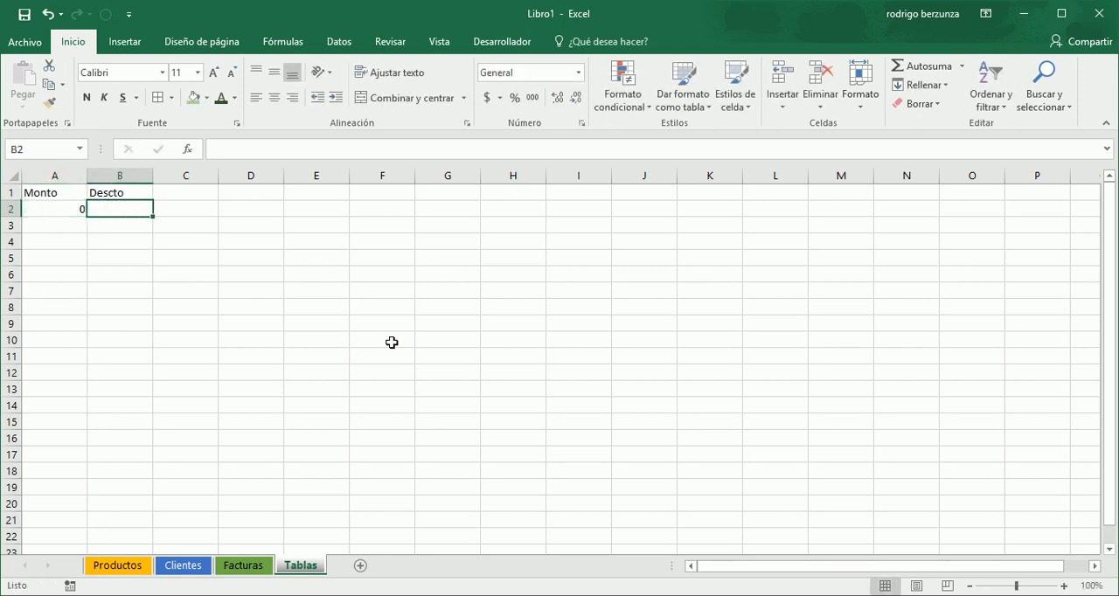
type("0")
key("Return")
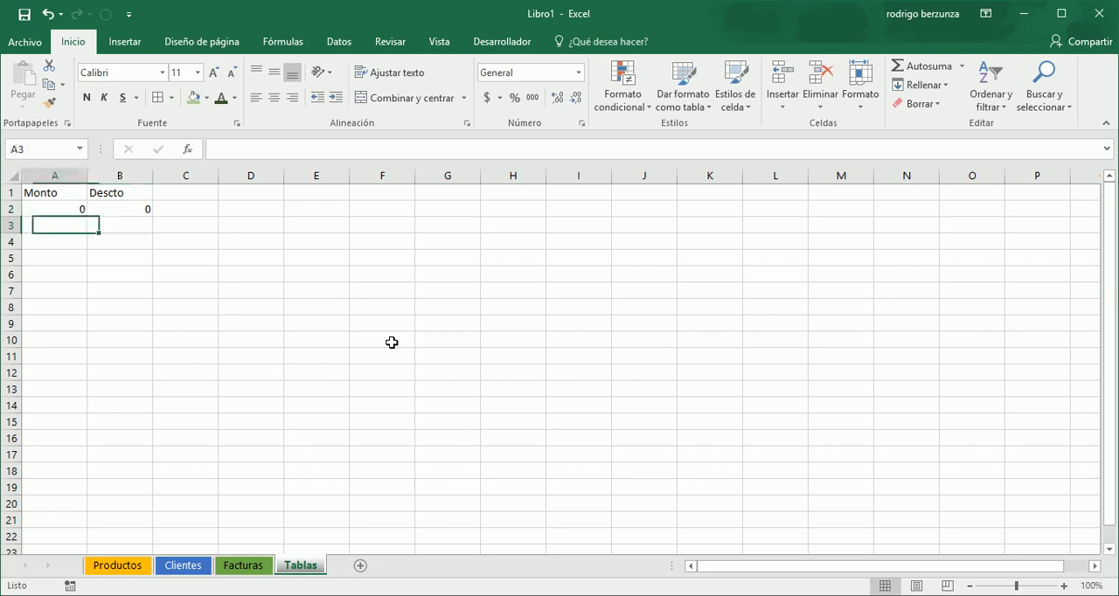
type("1")
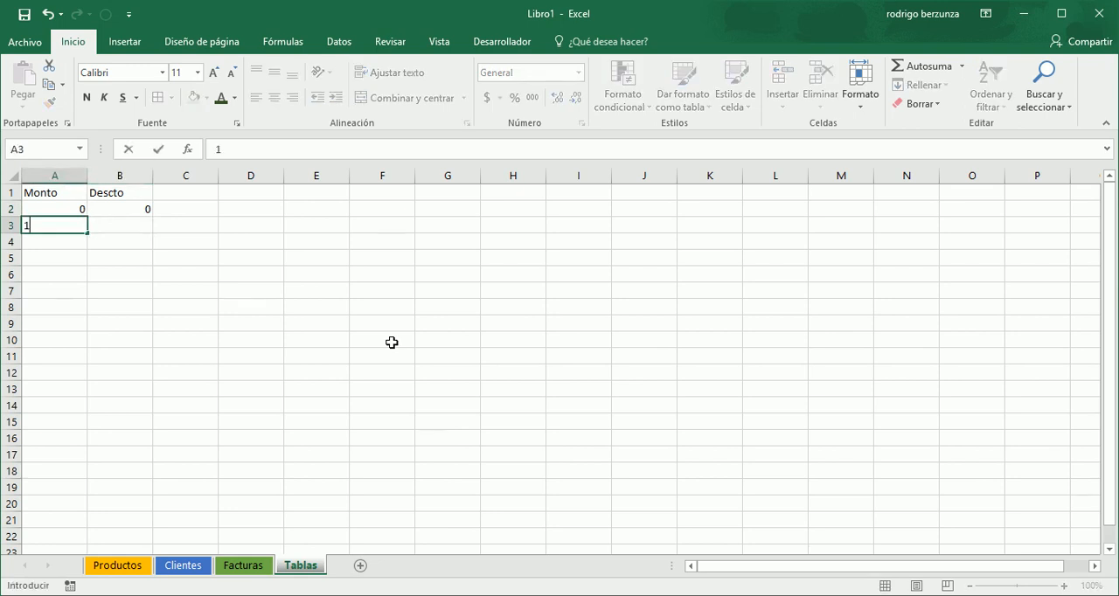
key("BackSpace")
type("5000")
key("ctrl+Return")
key("Tab")
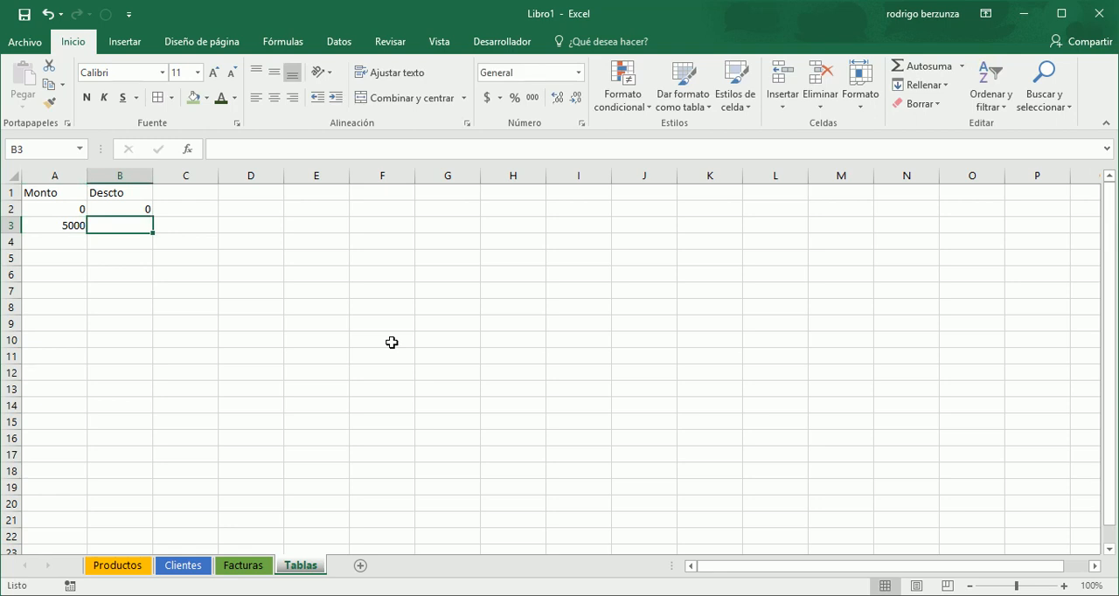
type(".")
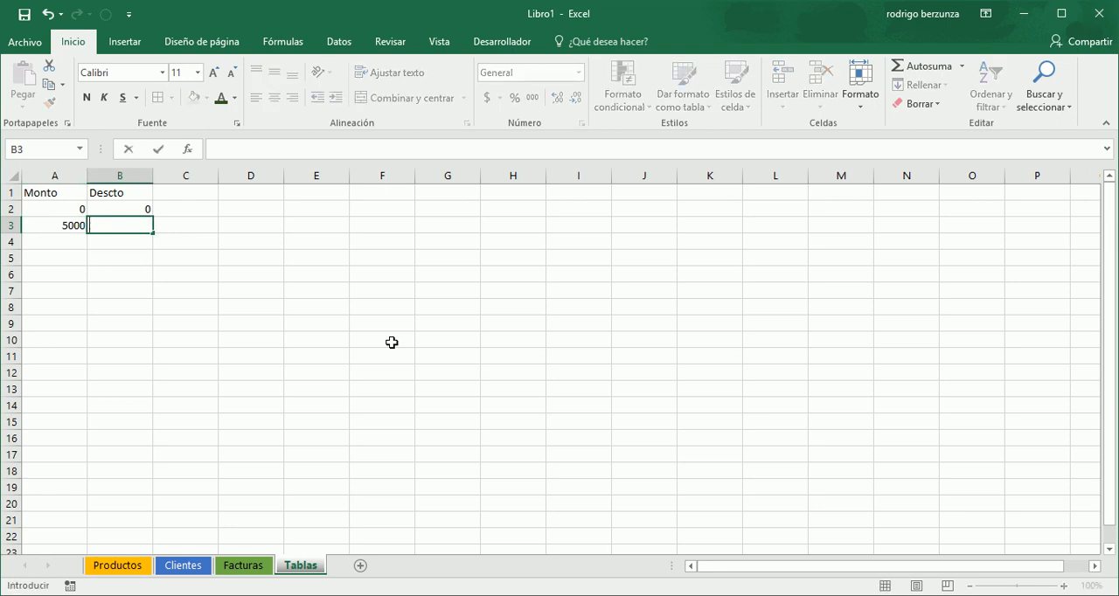
type("02")
key("Return")
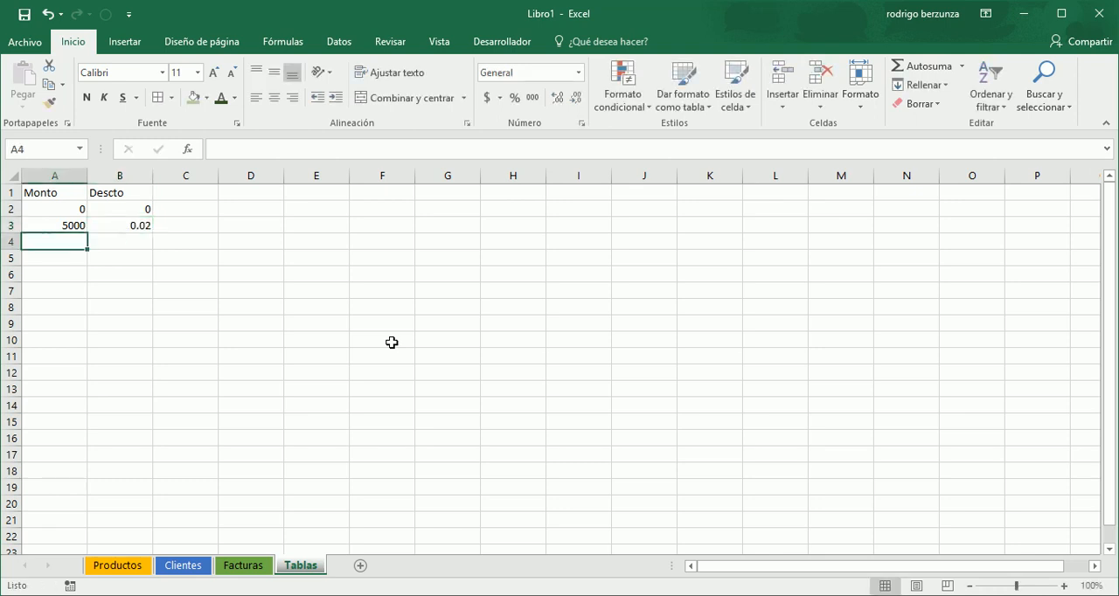
- Add the discount rows Monto 10000 with Descto 0.05 and Monto 25000 with Descto 0.075
type("100")
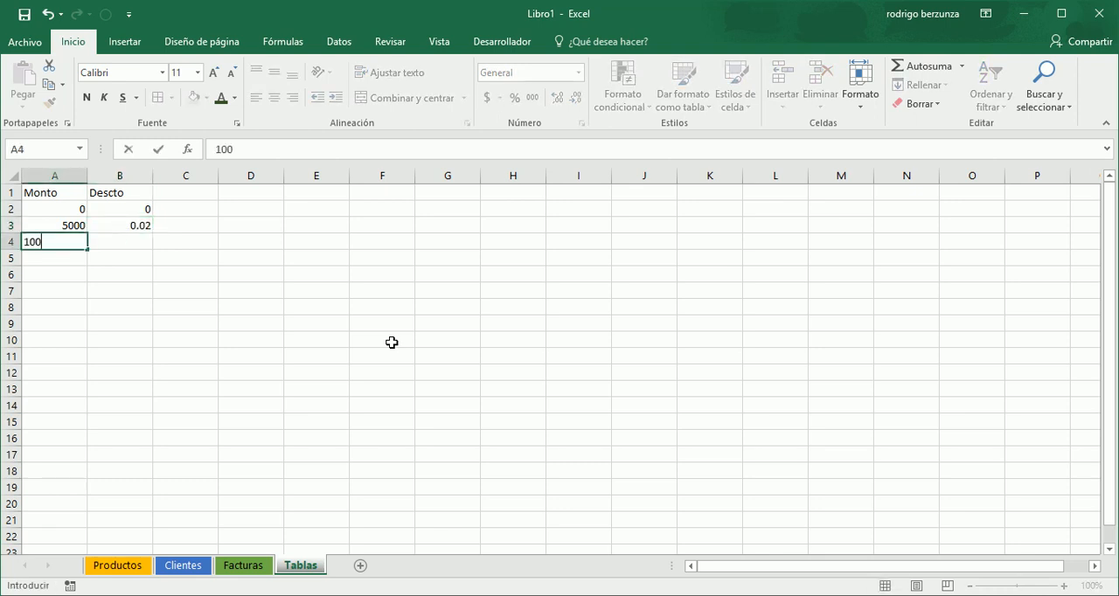
type("00")
key("Tab")
type(".05")
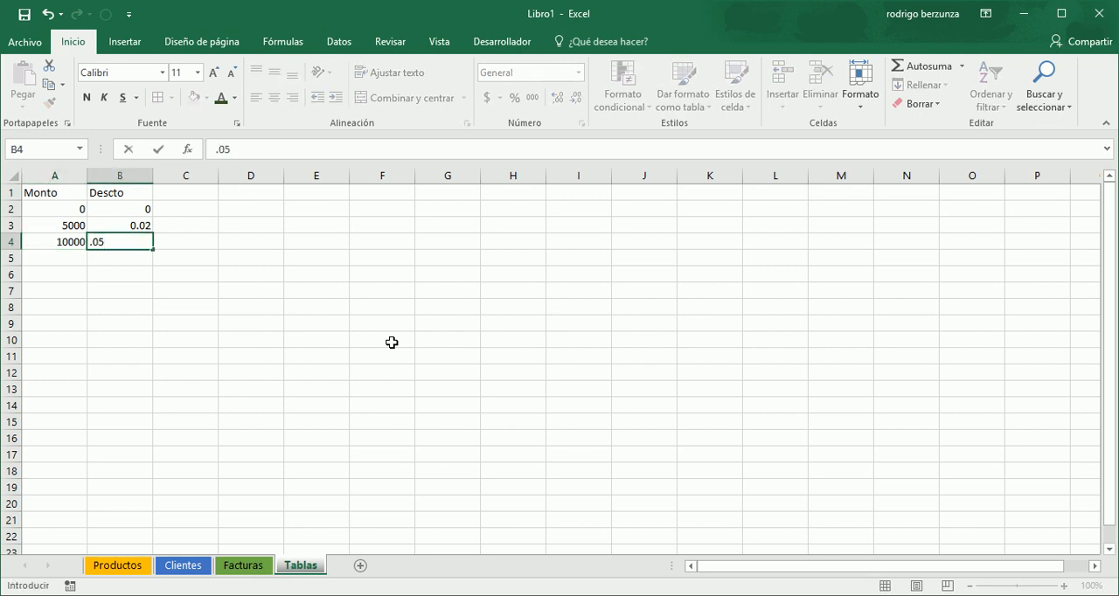
key("Return")
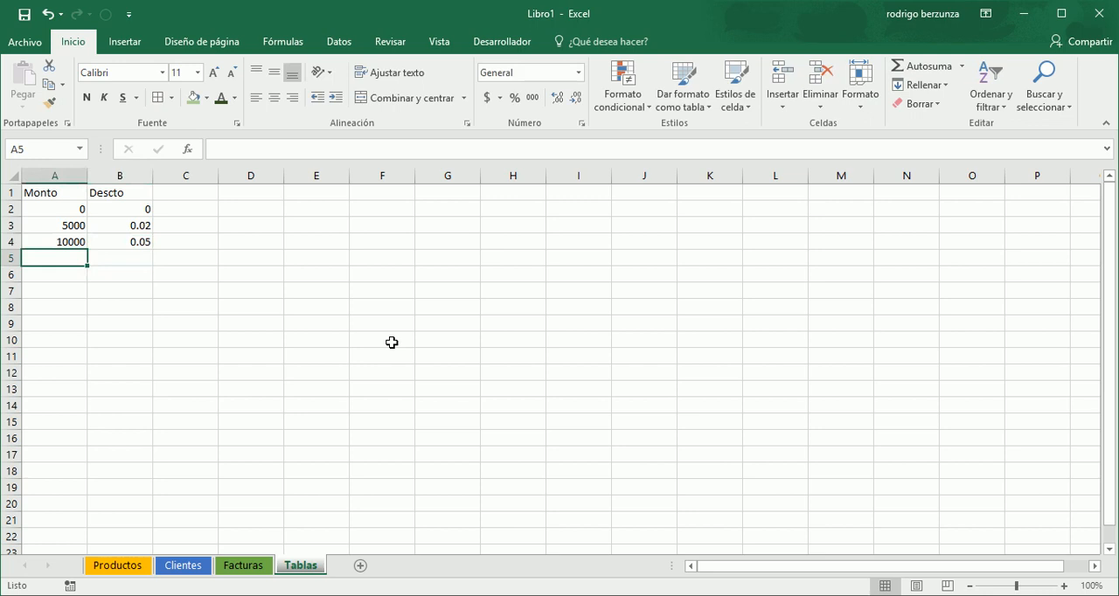
type(".")
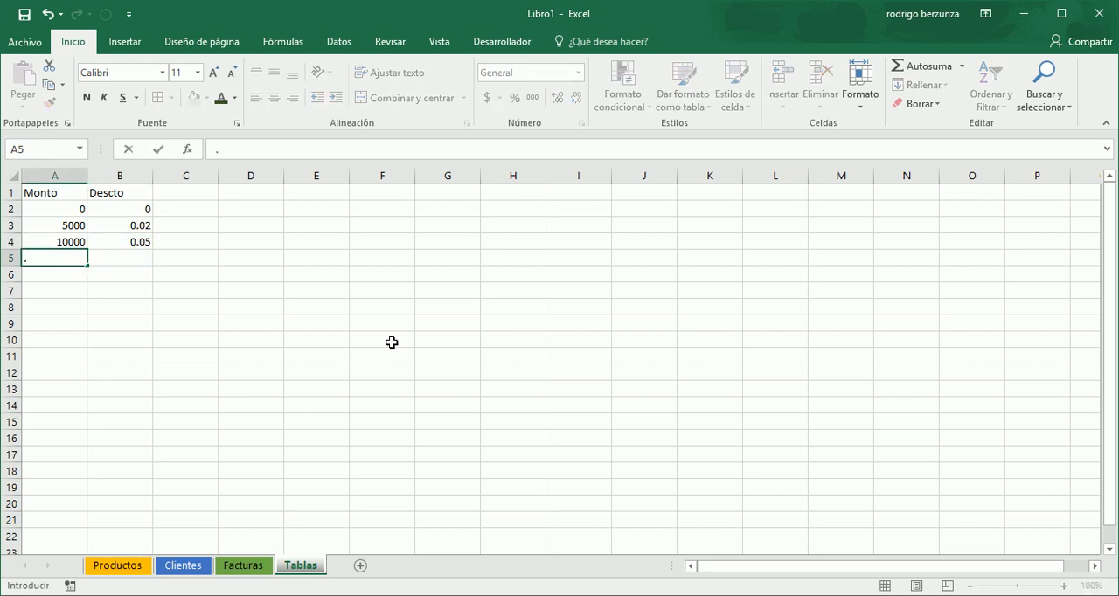
type("00")
key("Tab")
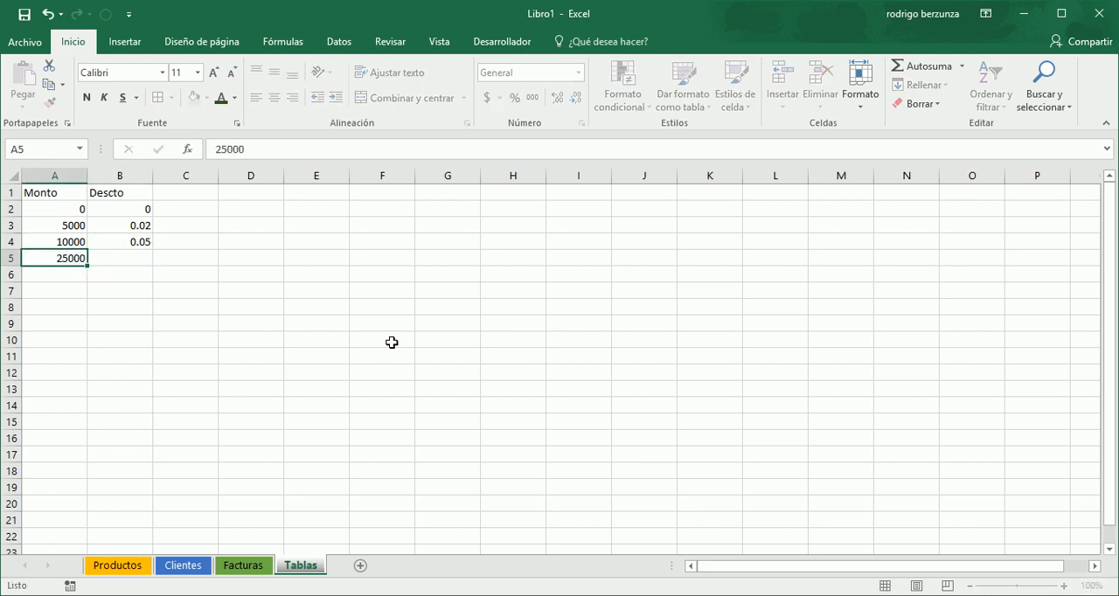
type(".075")
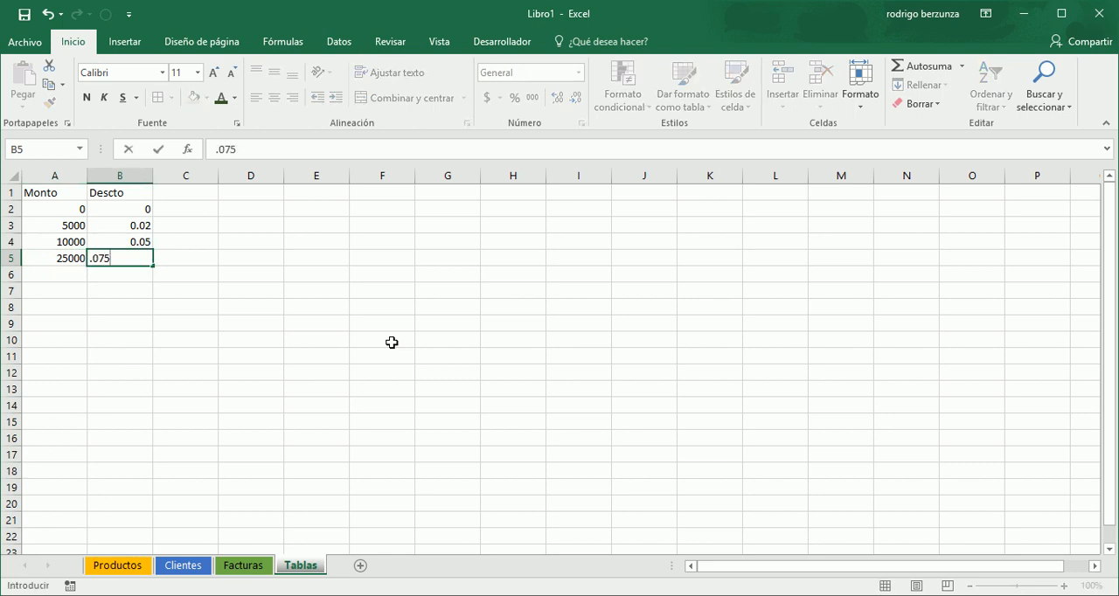
key("Return")
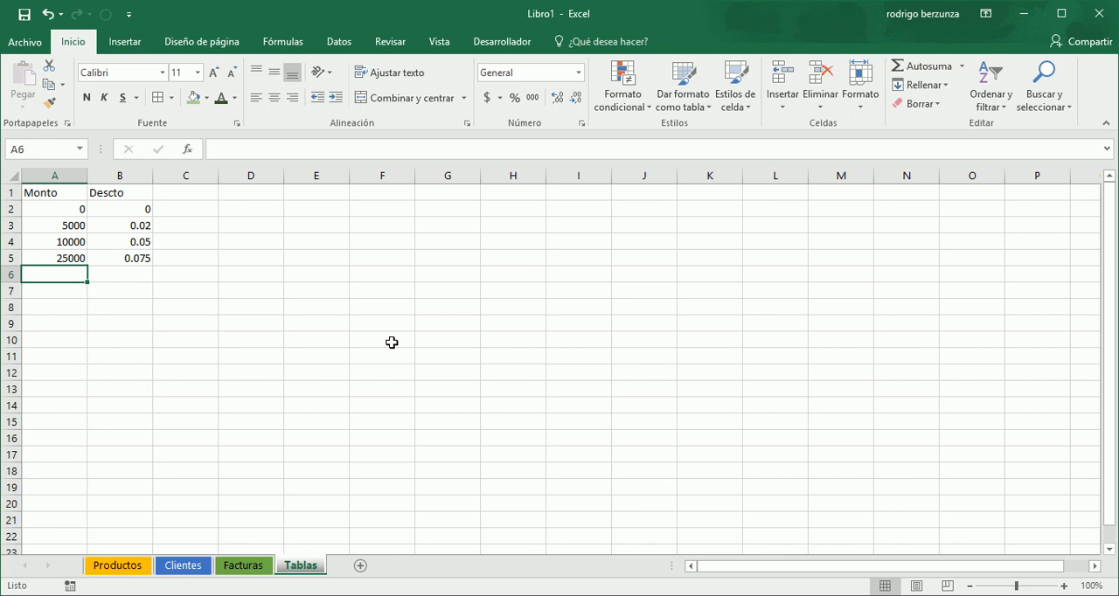
- Add the last discount row in row 6: Monto 50000 with Descto 0.1
type("50000")
key("Tab")
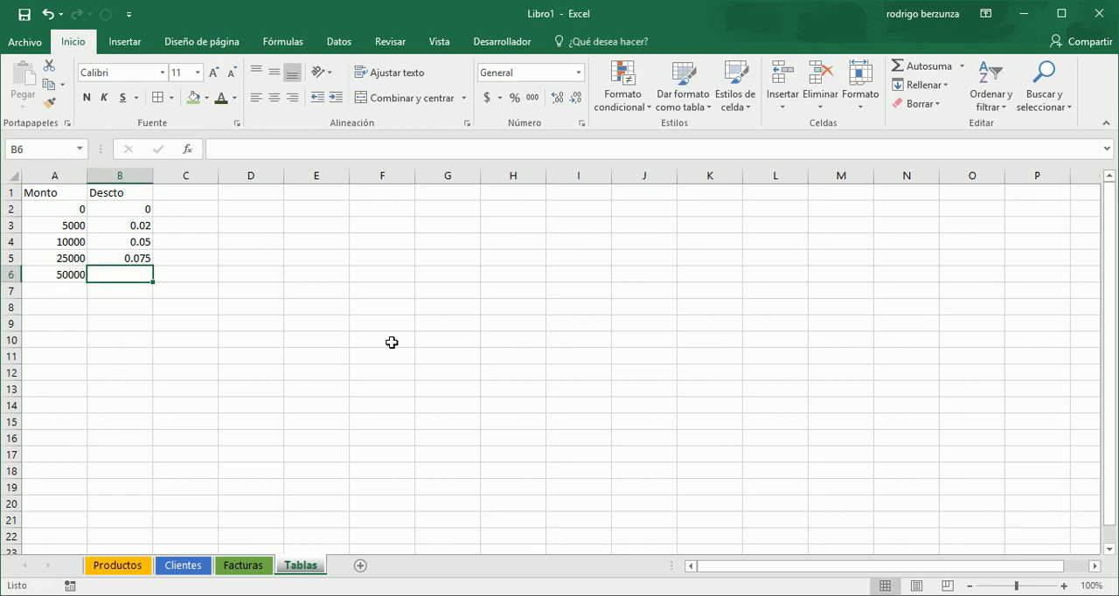
type("0.1")
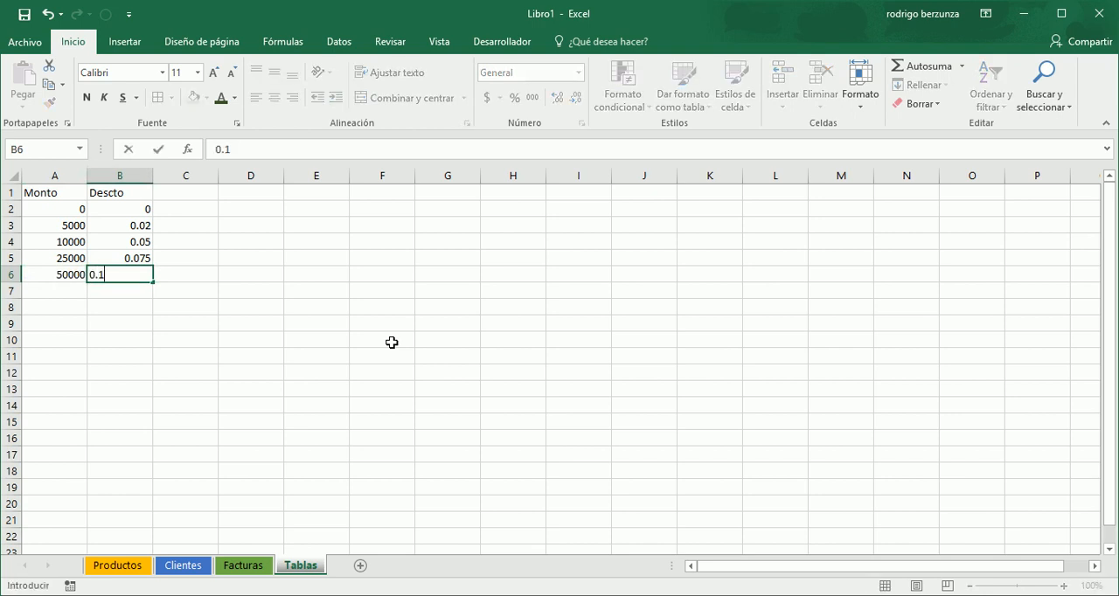
key("Return")
- Format the Monto and Descto range A1:B6 as a table with headers, using a black style from the Medio group
key("Up")
key("Up")
key("Up")
key("Up")
key("Up")
key("Up")
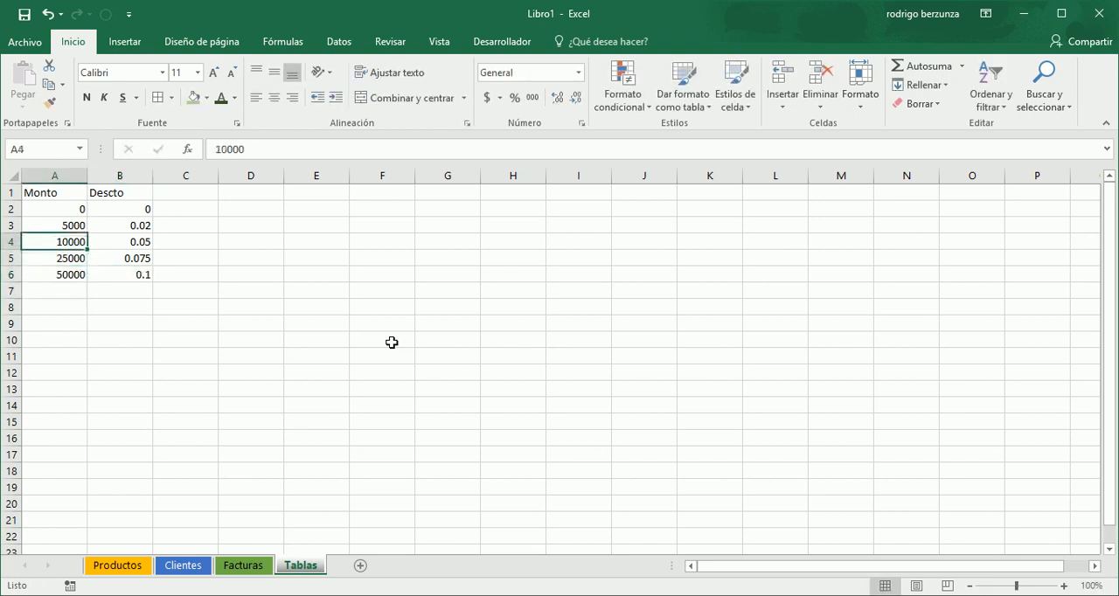
key("shift+Right")
key("shift+Down")
key("shift+Down")
key("shift+Down")
key("shift+Down")
key("shift+Down")
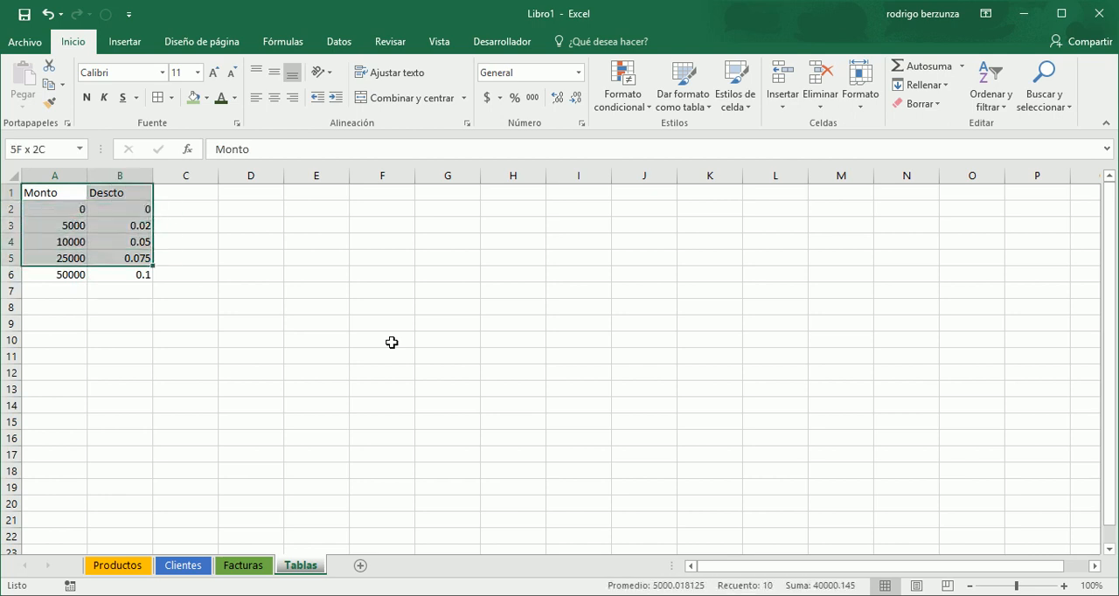
left_click(695, 104)
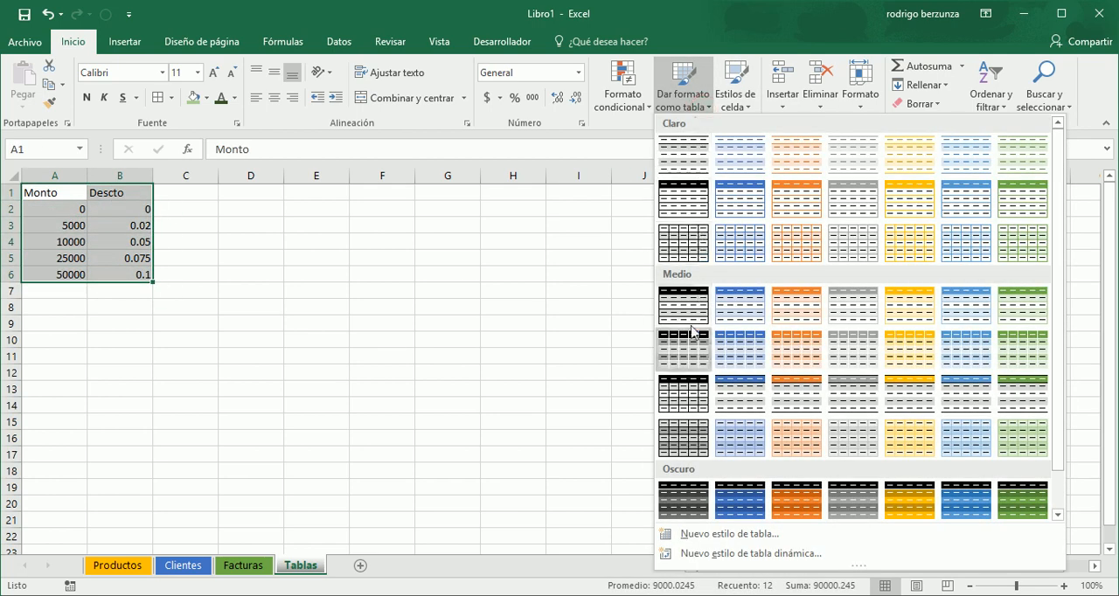
left_click(690, 389)
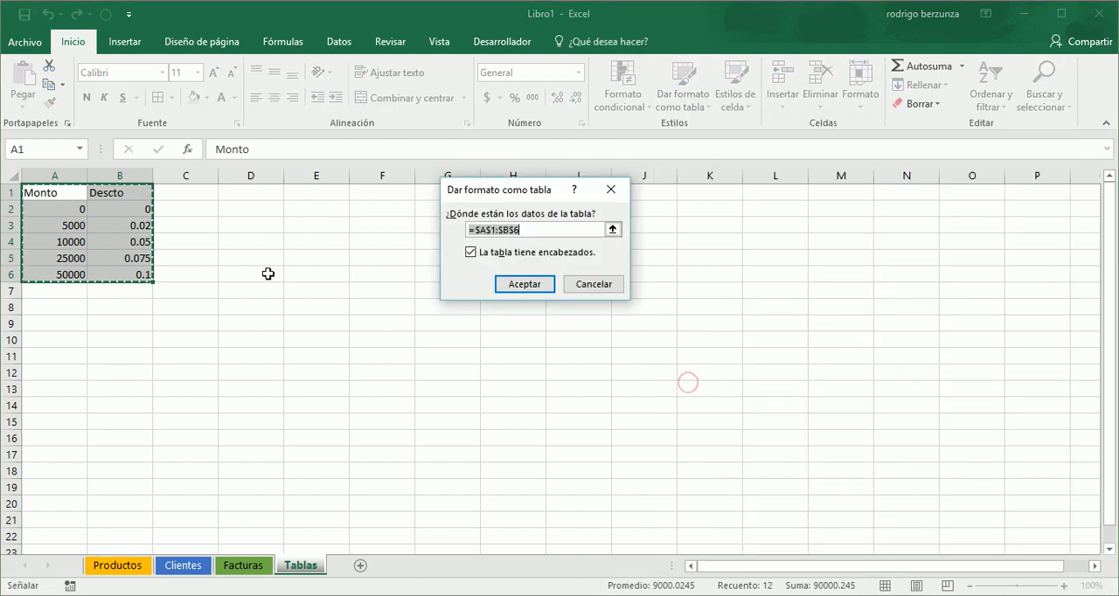
left_click(533, 284)
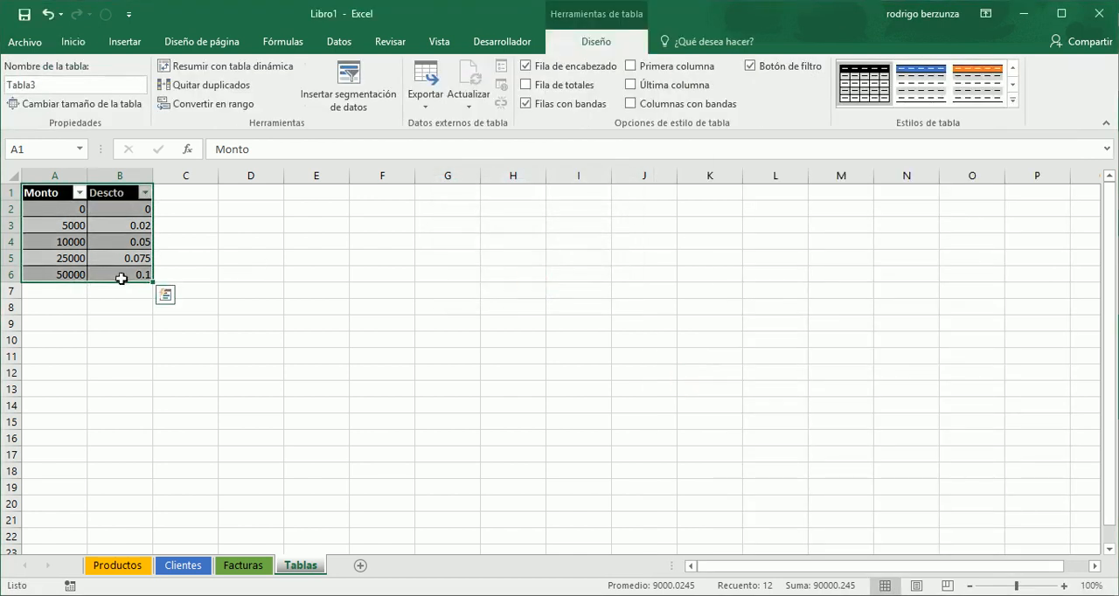
- Apply the Moneda number format to the Monto values in A2:A6
left_click_drag(58, 211, 59, 272)
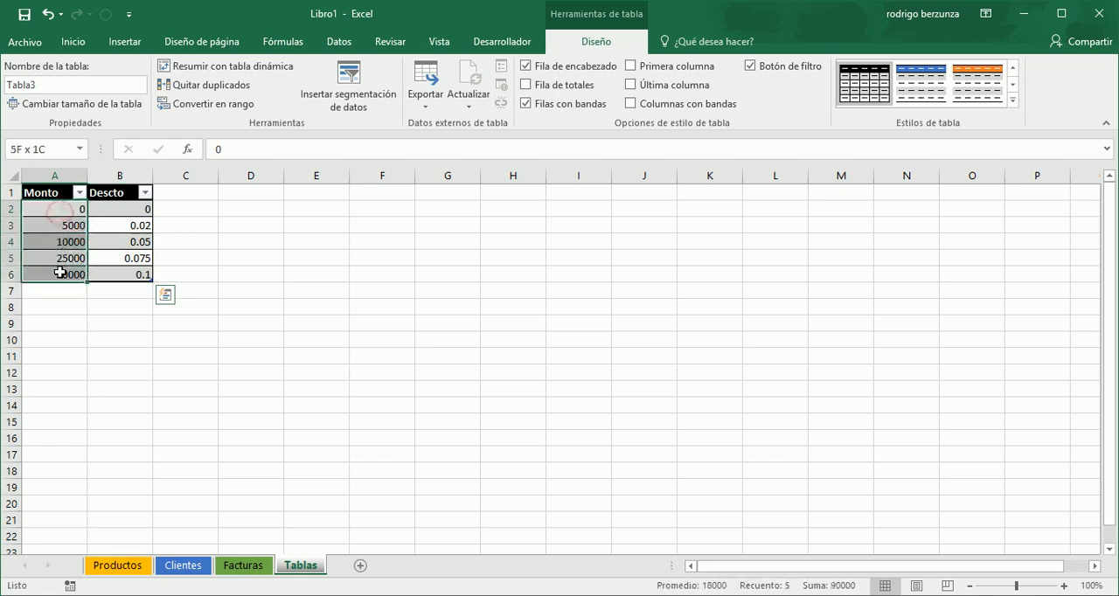
left_click(58, 273)
left_click(60, 207)
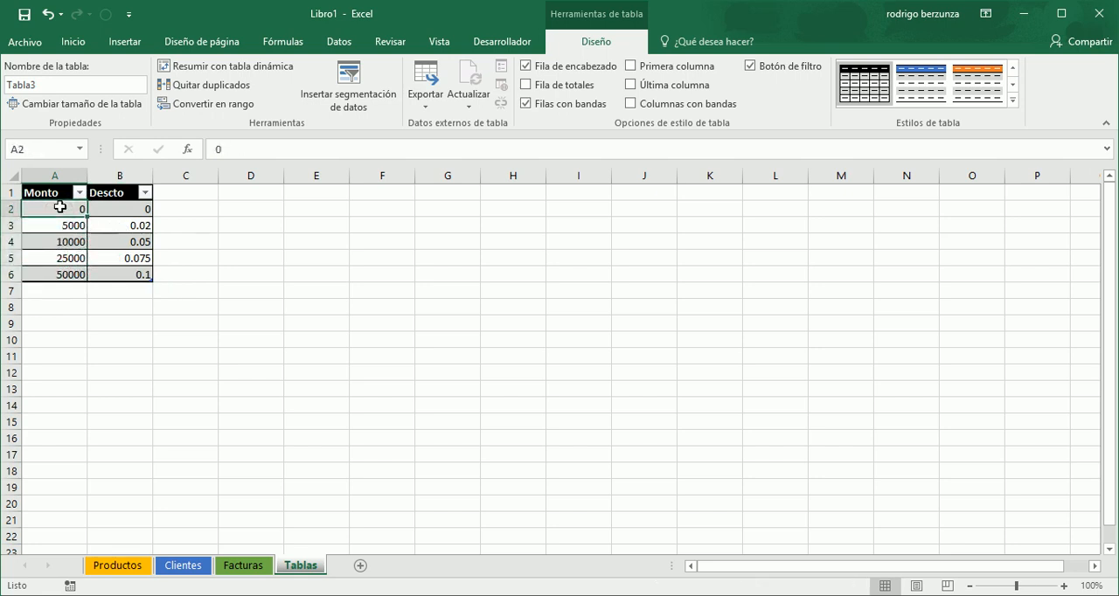
key("shift+Down")
key("shift+Down")
key("shift+Down")
key("shift+Down")
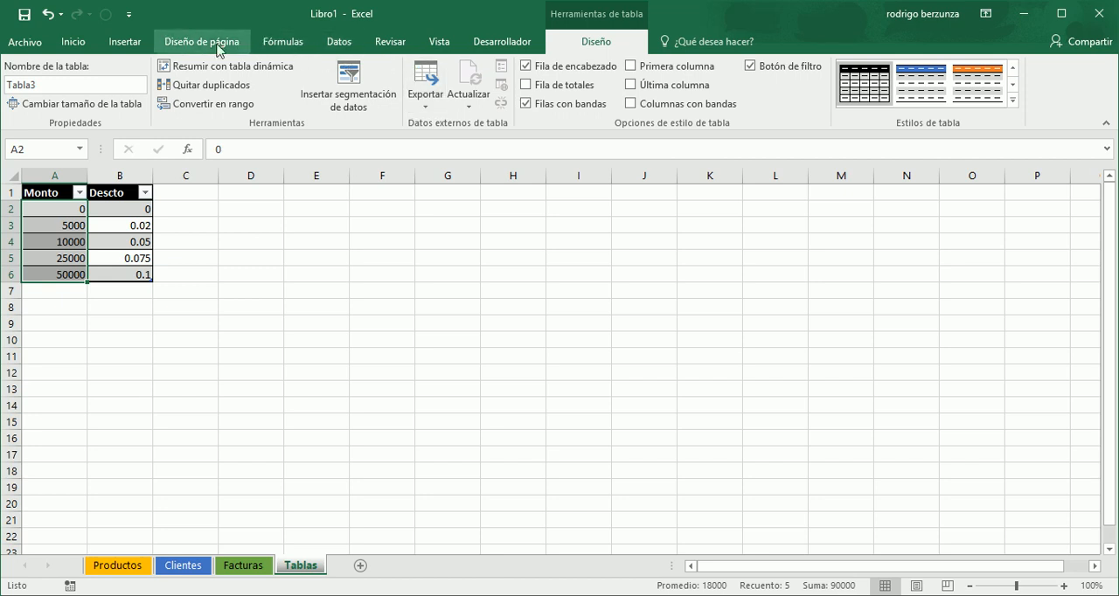
left_click(75, 43)
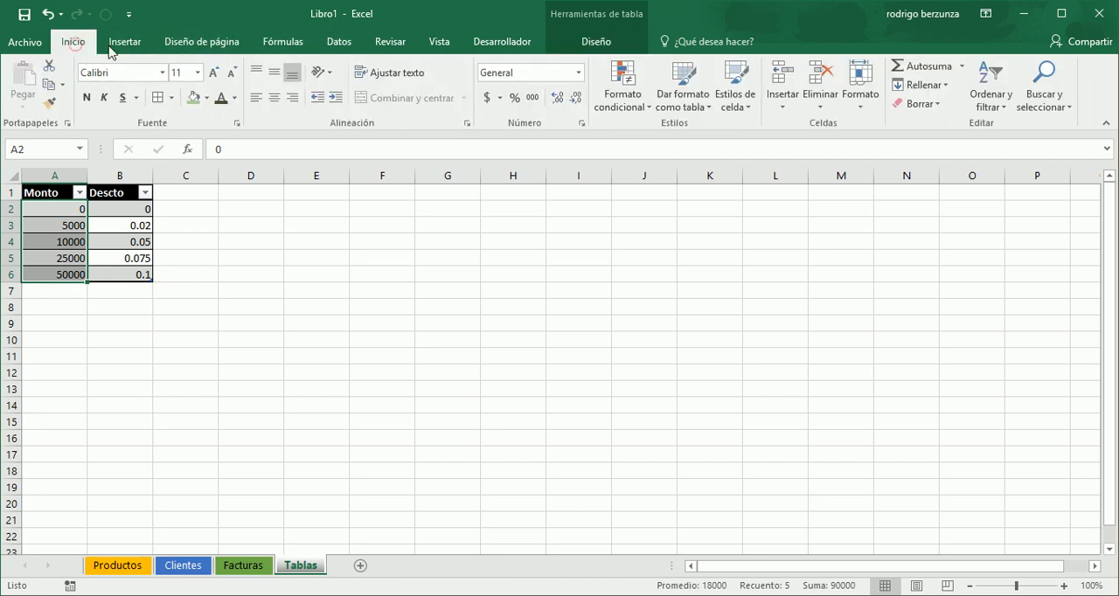
left_click(579, 78)
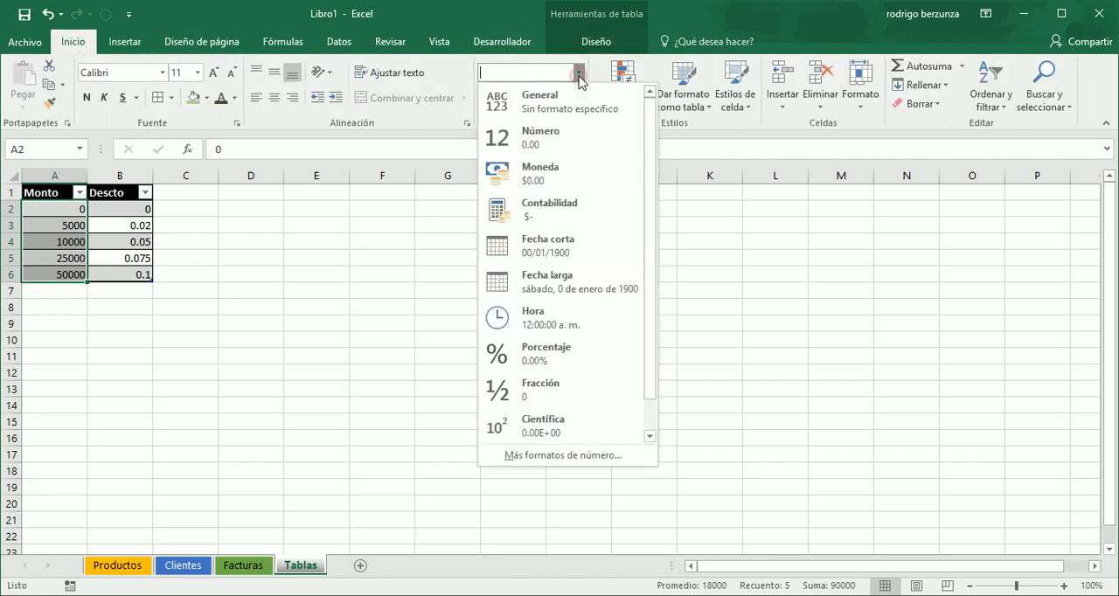
left_click(565, 176)
- Apply the Porcentaje number format to the Descto values in B2:B6
left_click_drag(134, 212, 134, 267)
left_click(132, 271)
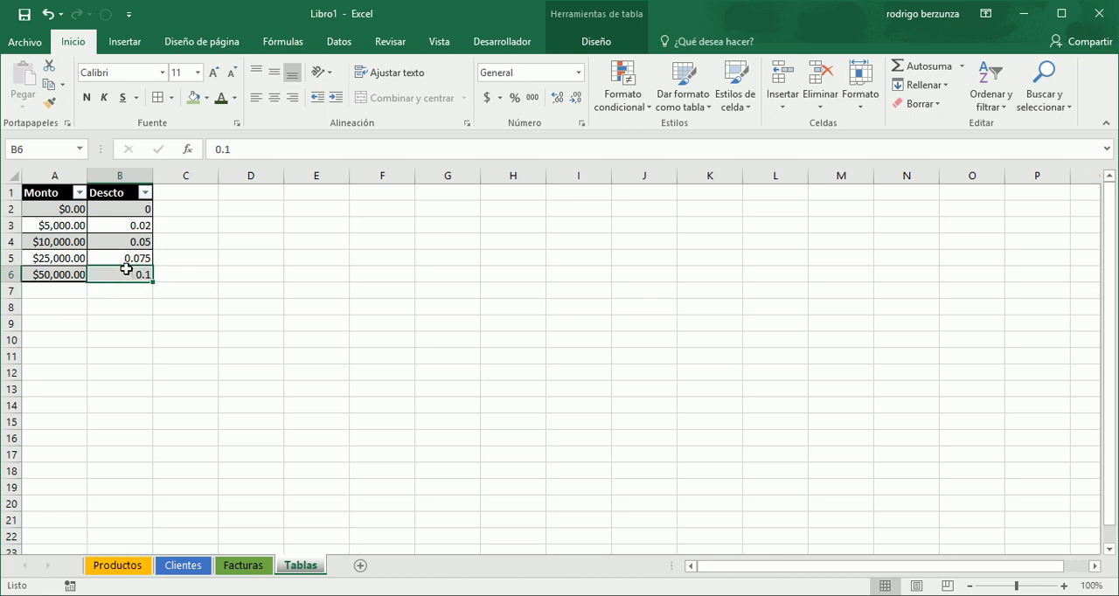
key("shift+Up")
key("shift+Up")
key("shift+Up")
key("shift+Up")
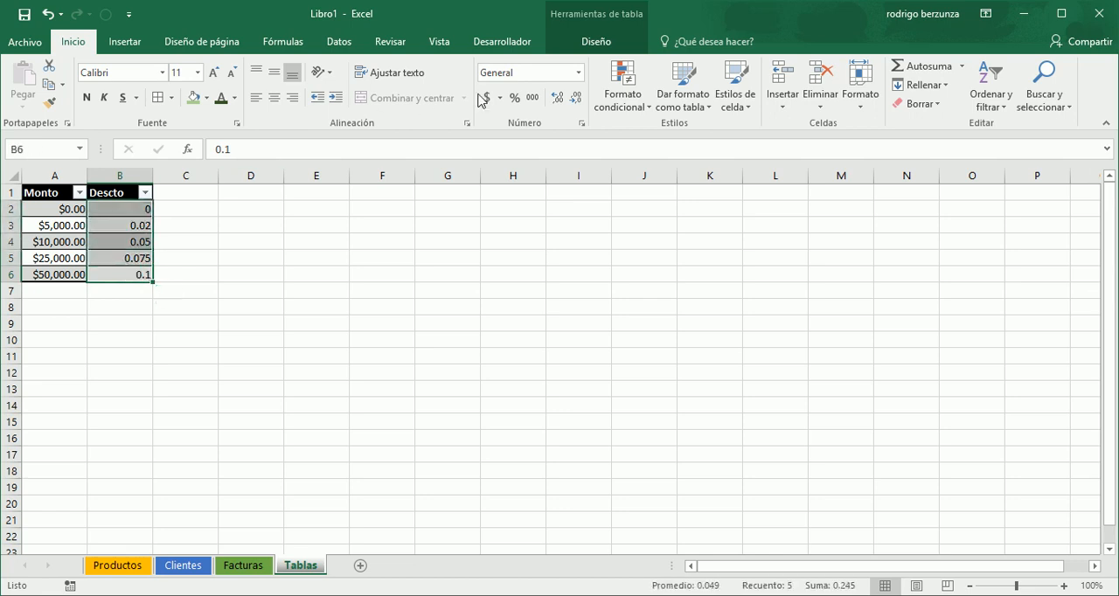
left_click(578, 73)
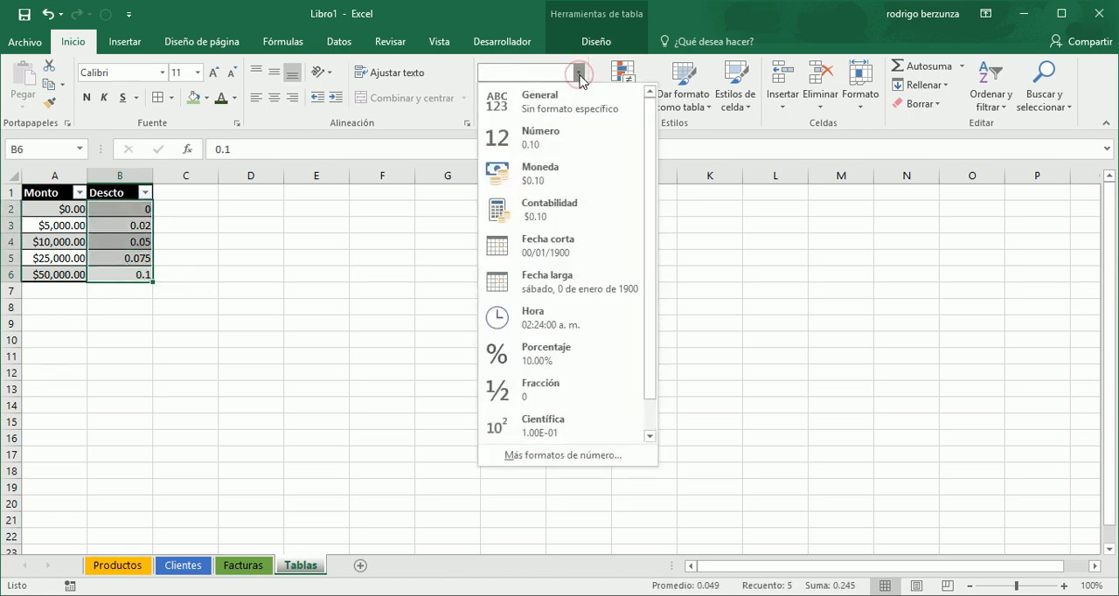
left_click(554, 358)
left_click(554, 359)
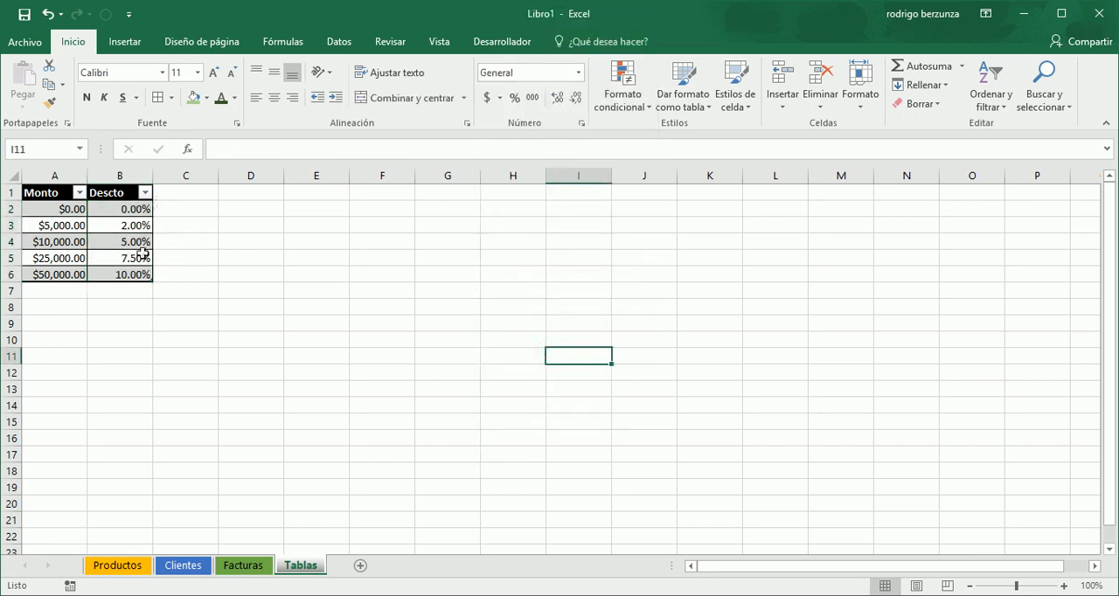
- Rename the discount table Tabla3 to TablaMonto in the name manager
left_click(54, 194)
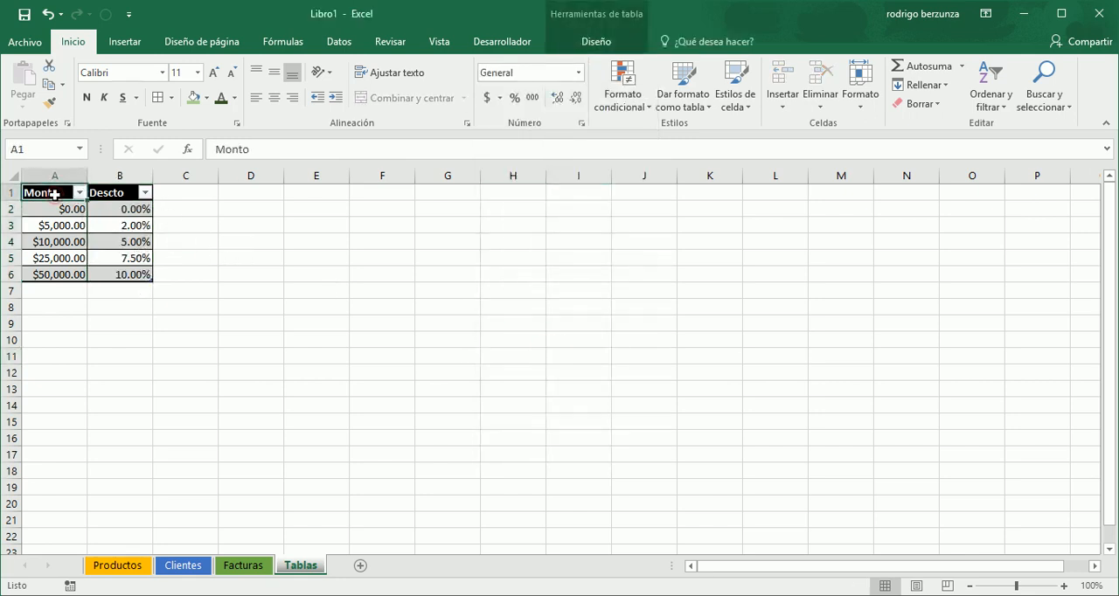
left_click(604, 13)
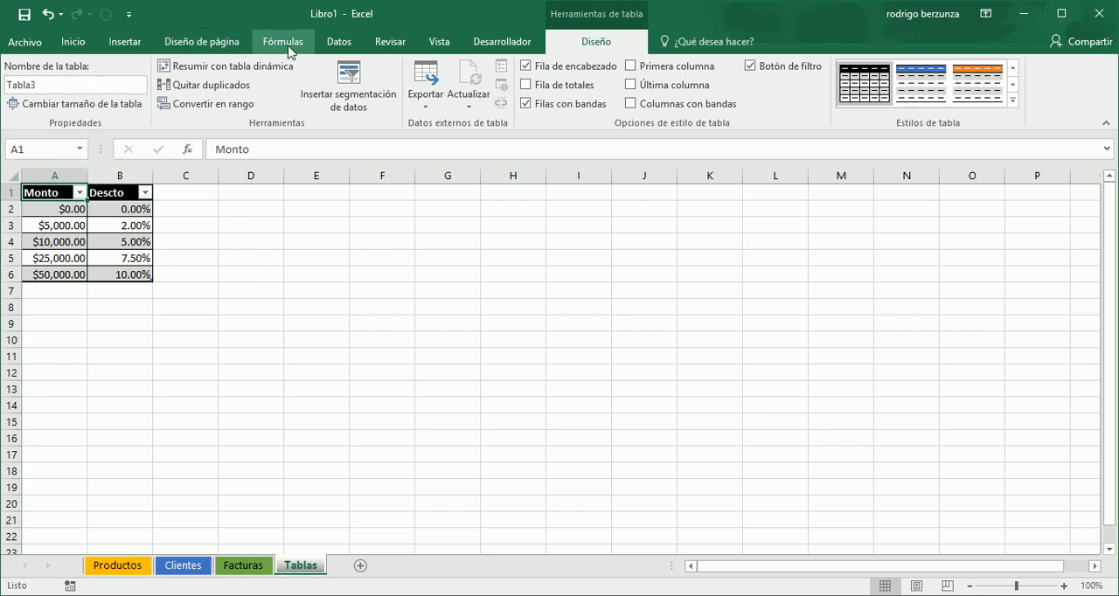
left_click(284, 43)
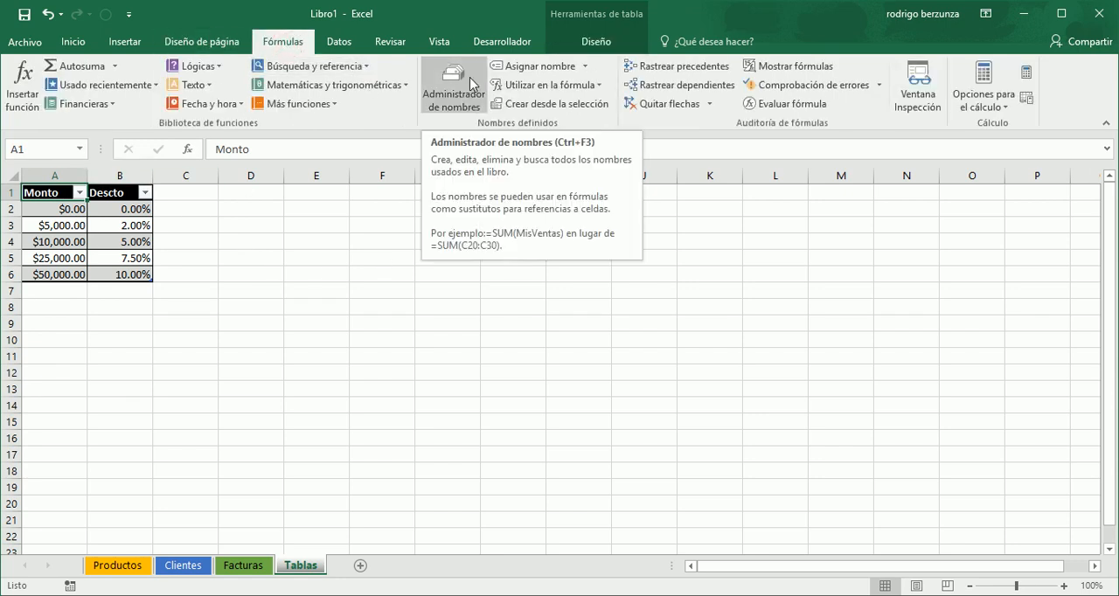
left_click(436, 91)
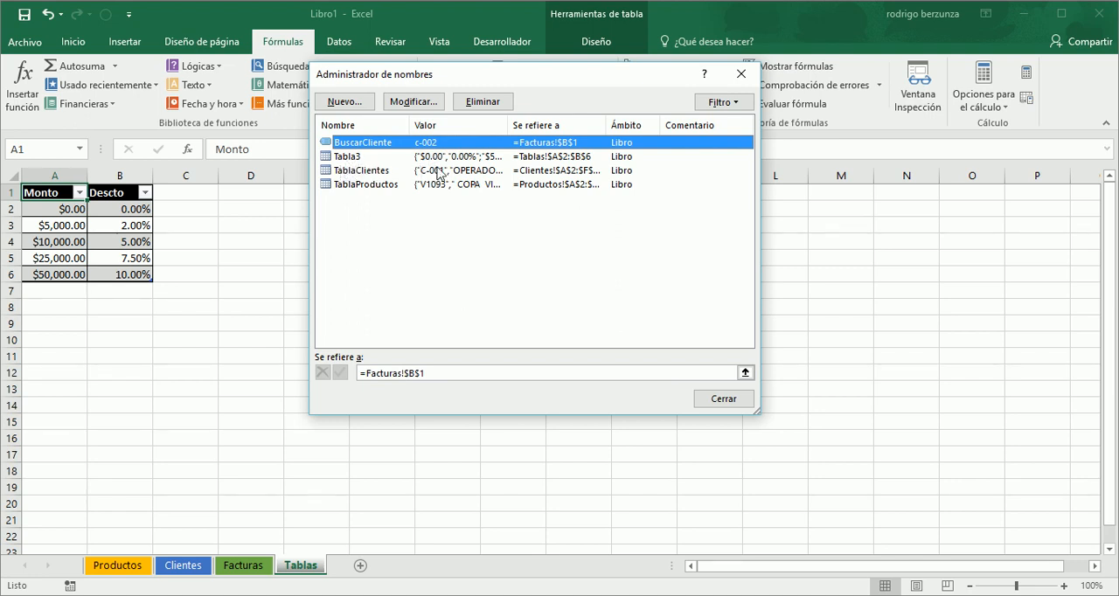
left_click(358, 157)
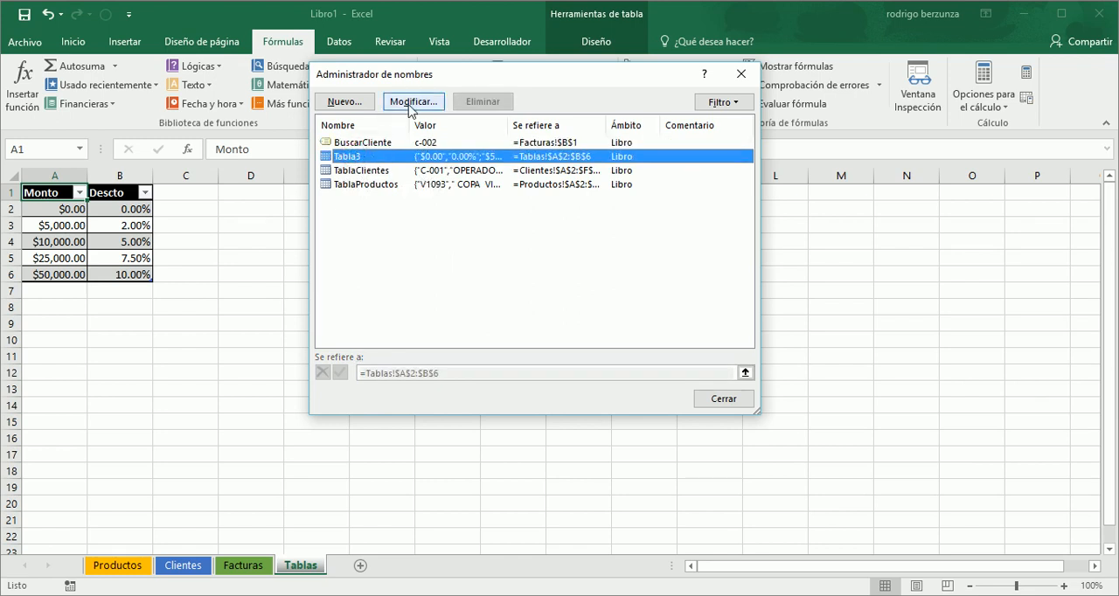
double_click(382, 162)
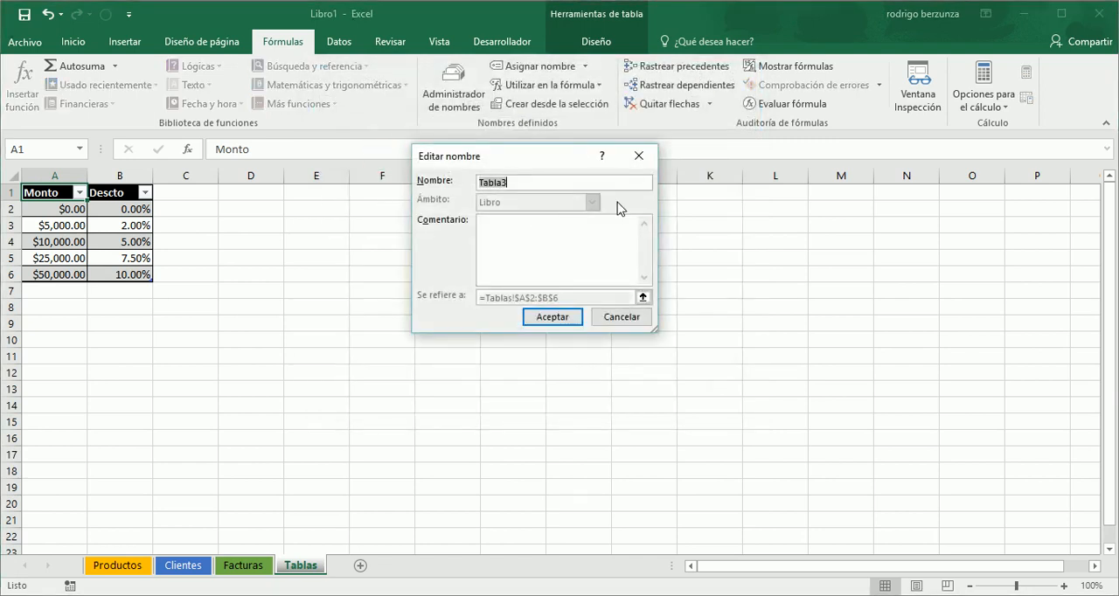
type("T")
left_click(558, 321)
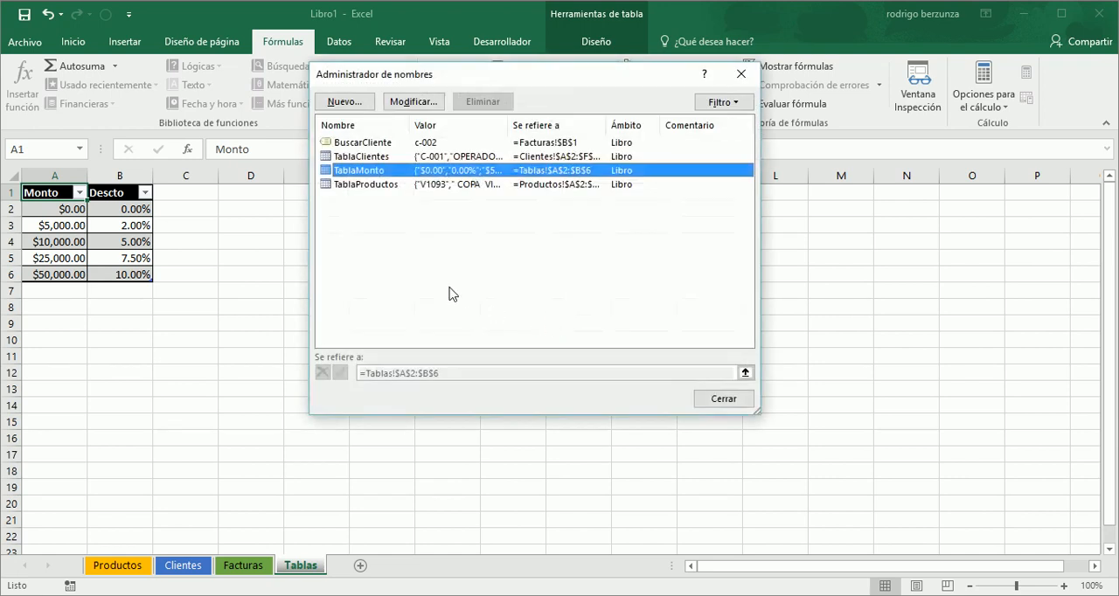
left_click(722, 399)
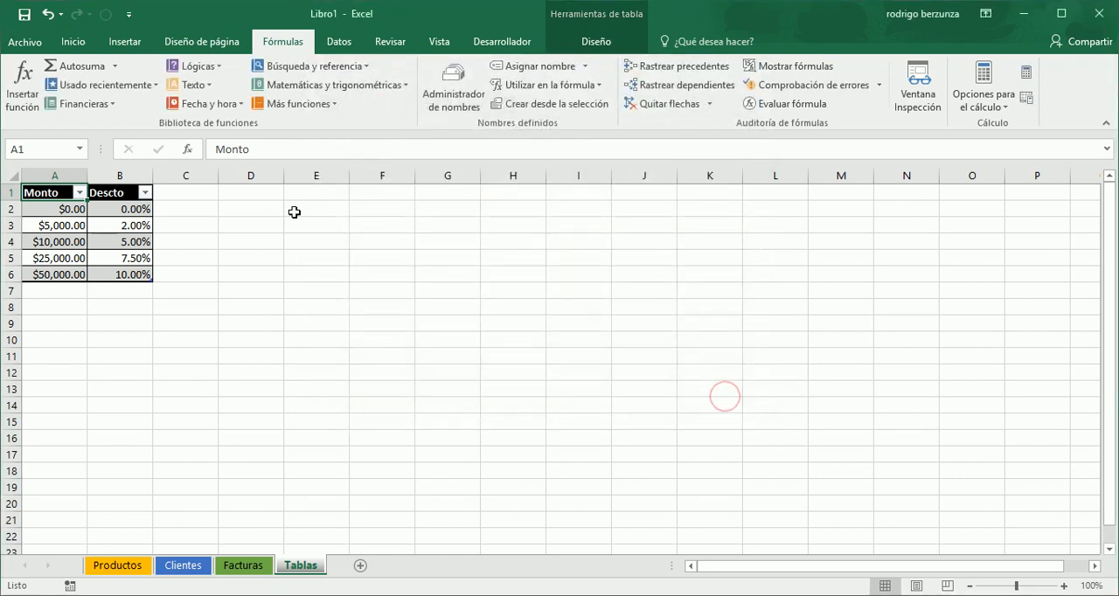
- Enter the headers Tipo in D1 and Descto in E1 of the Tablas sheet
left_click(260, 198)
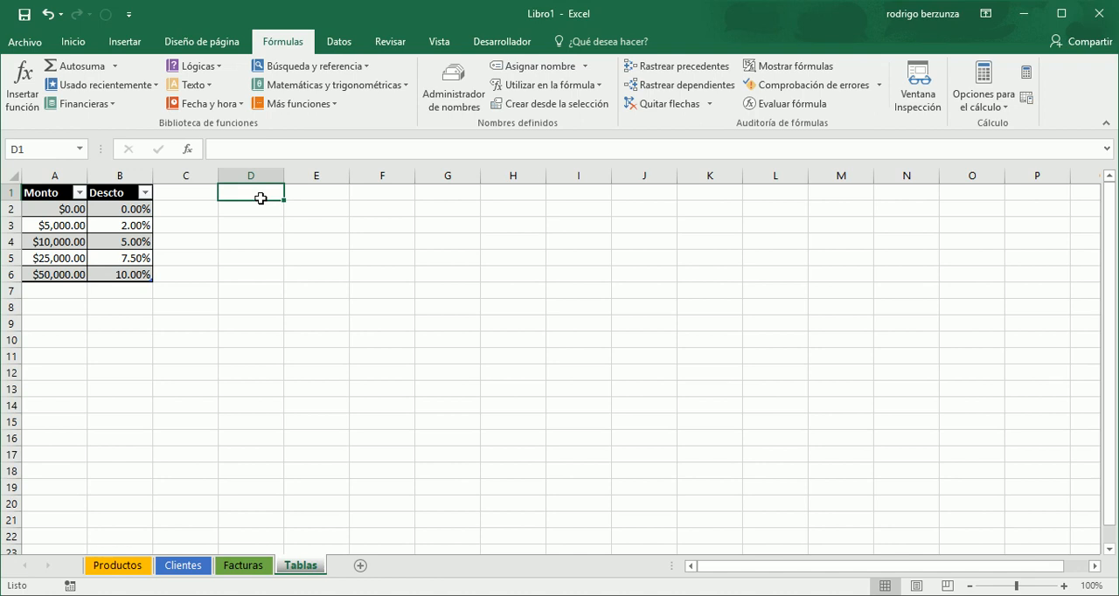
type("Tipo")
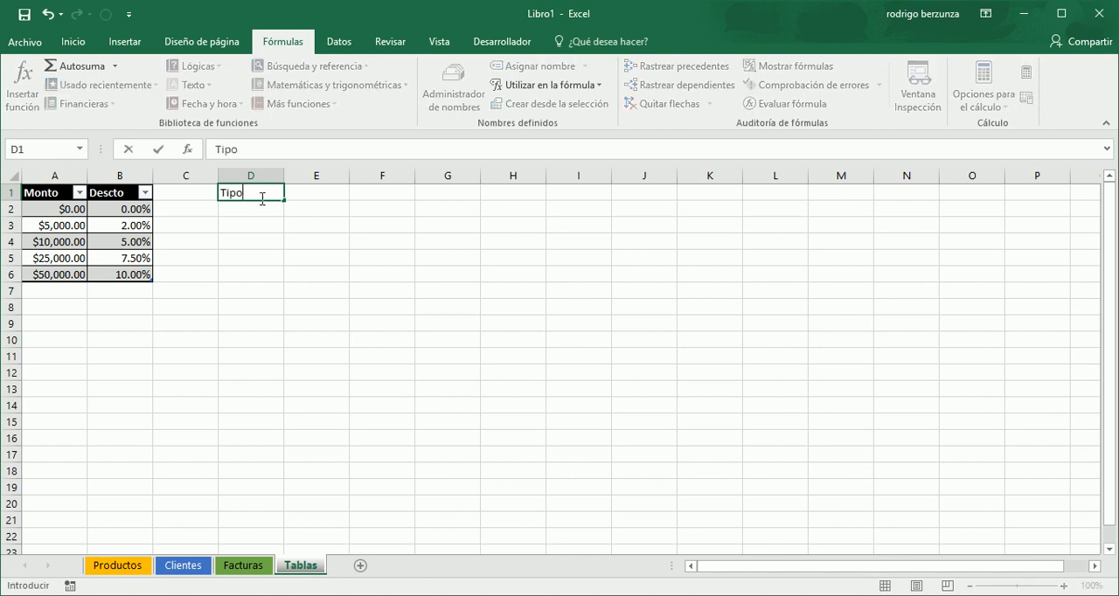
key("Tab")
type("D")
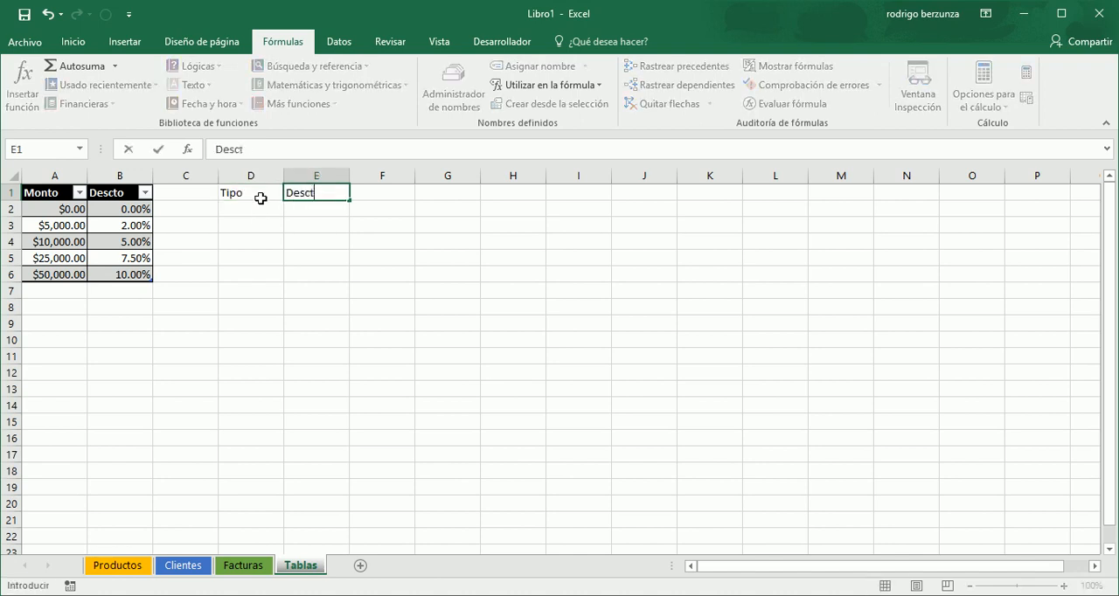
key("Return")
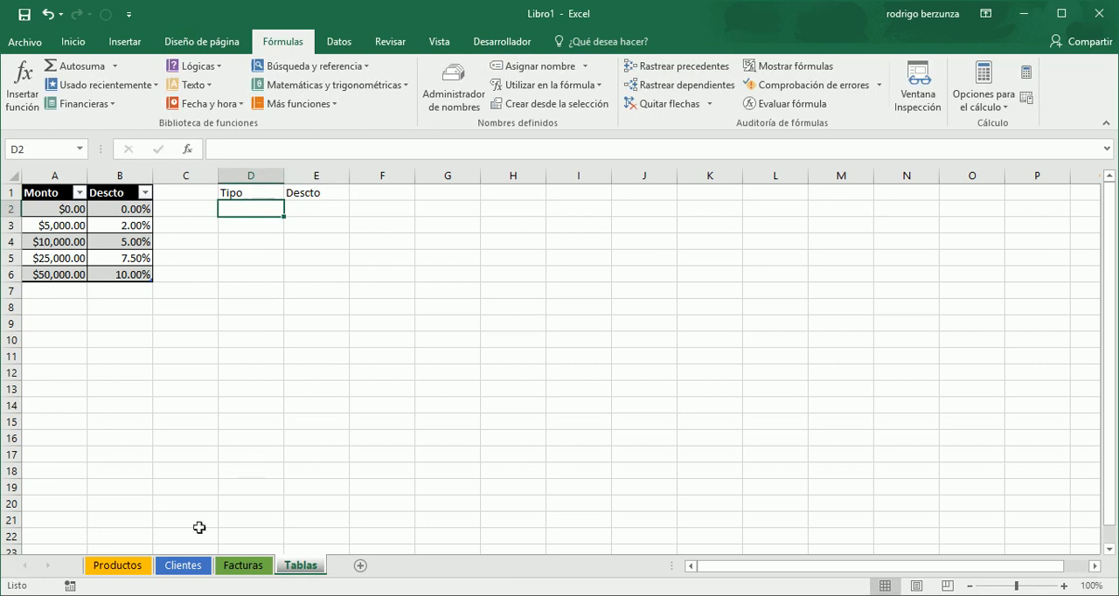
- Copy a PREMIUM entry from the TIPO column of Clientes and paste it as values into D2 of Tablas
left_click(185, 570)
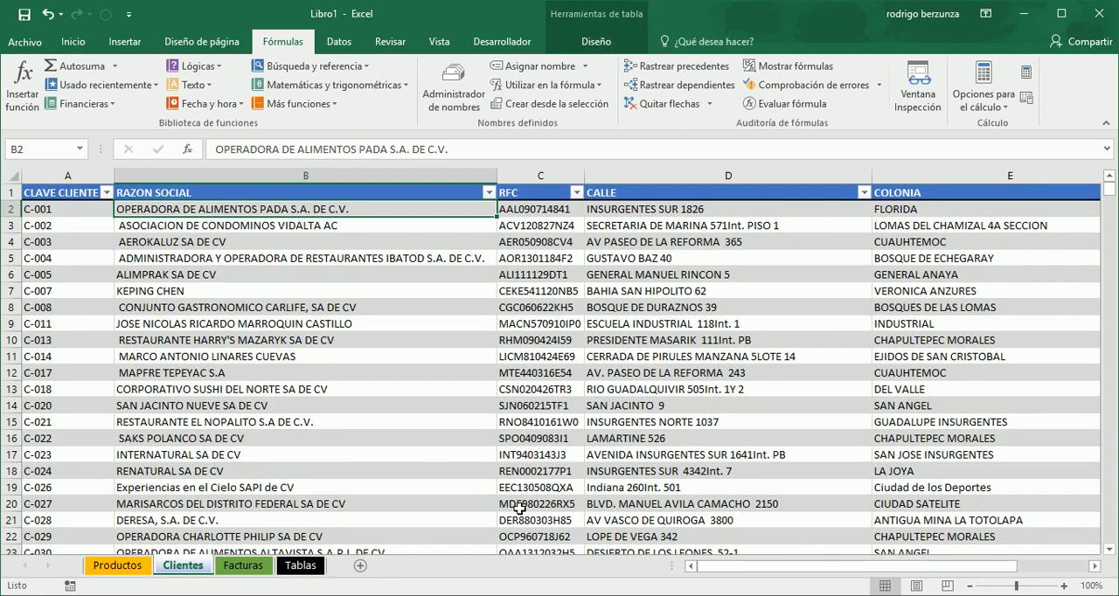
left_click_drag(976, 568, 1012, 568)
left_click(1059, 305)
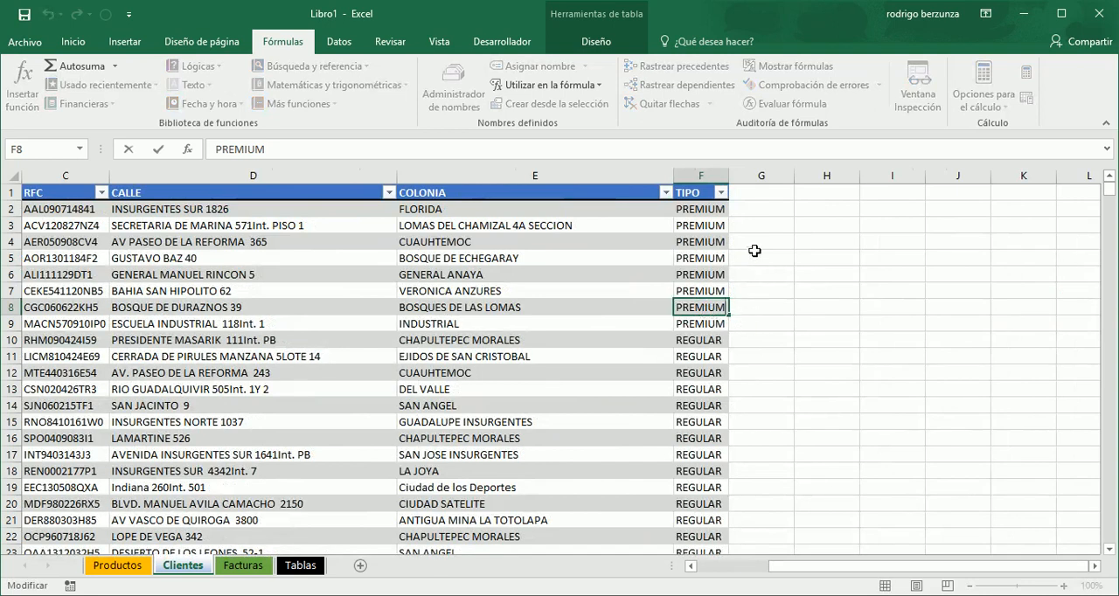
left_click(705, 255)
key("ctrl+c")
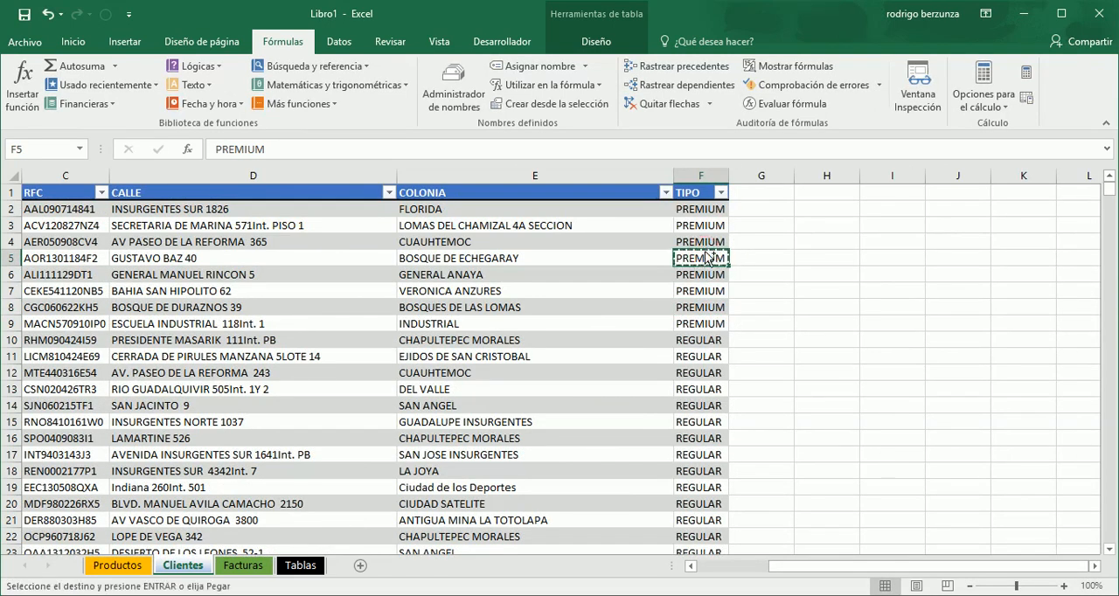
left_click(299, 566)
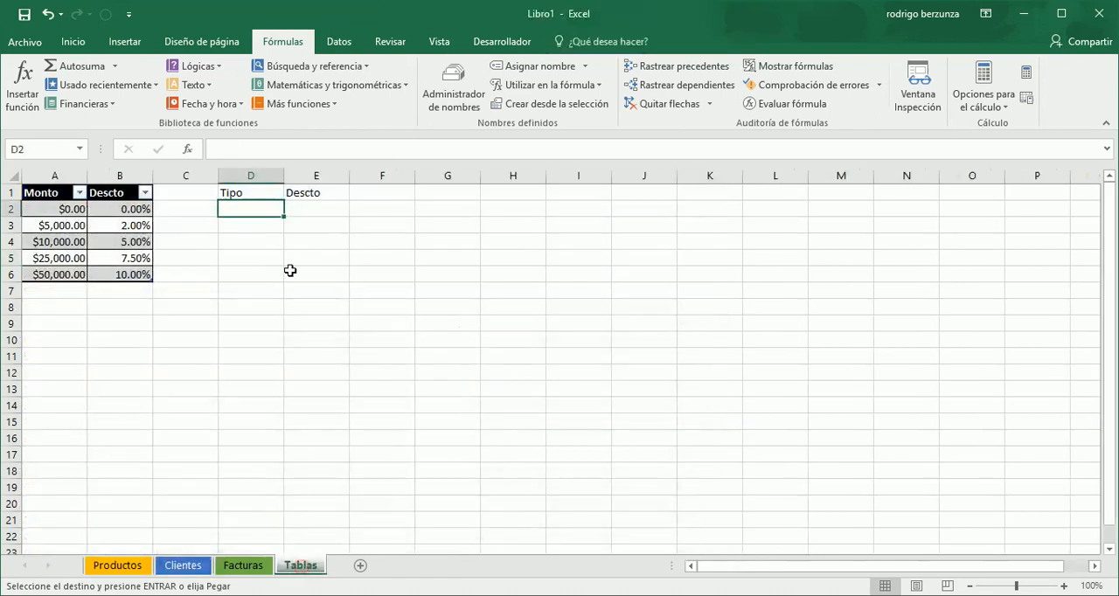
right_click(257, 209)
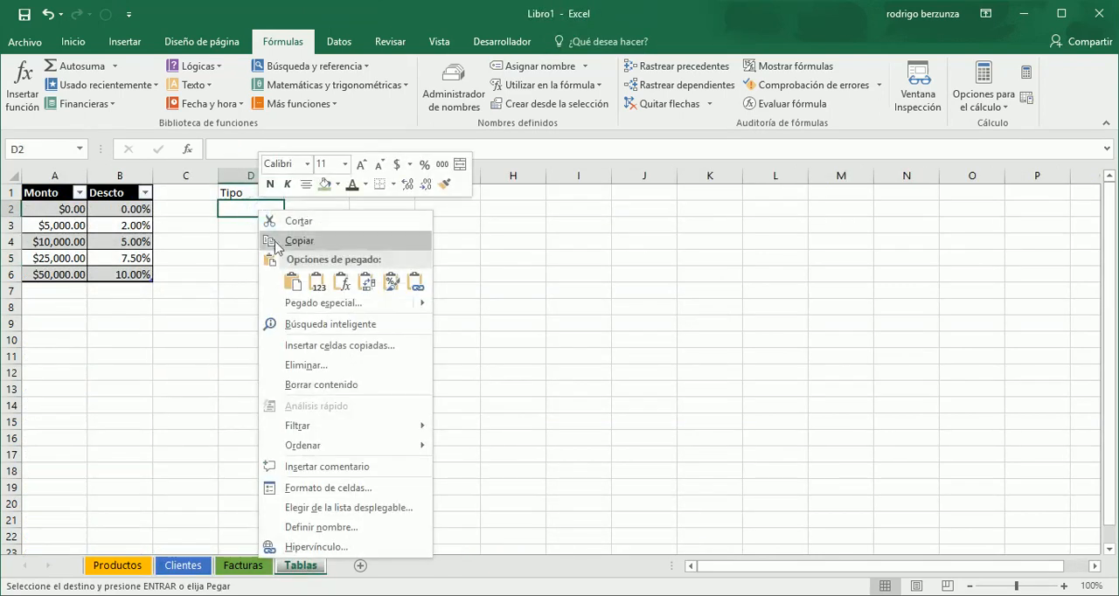
left_click(317, 289)
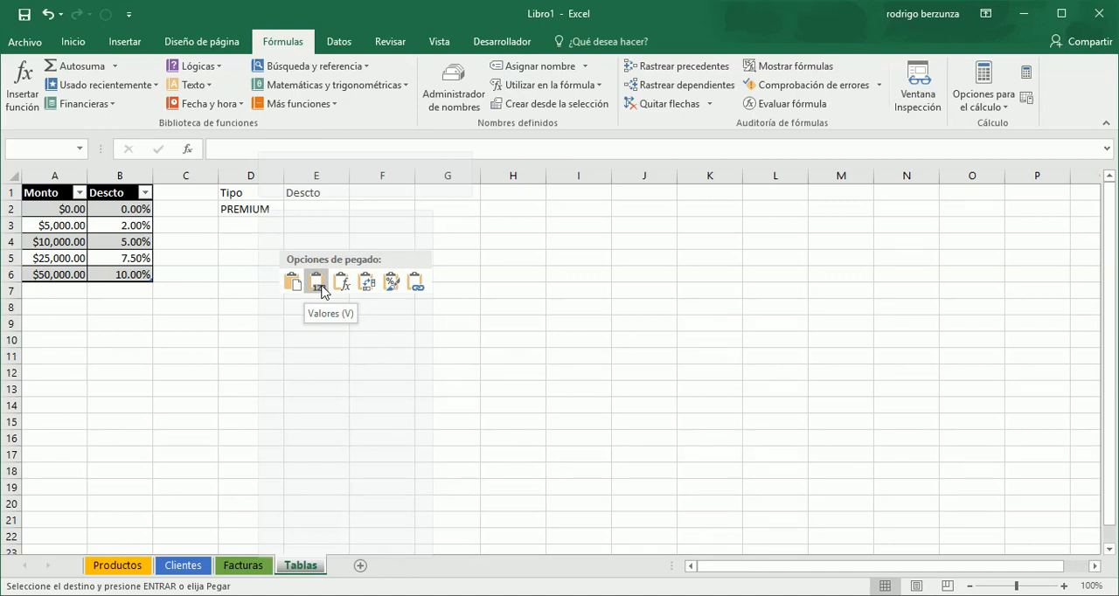
left_click(317, 282)
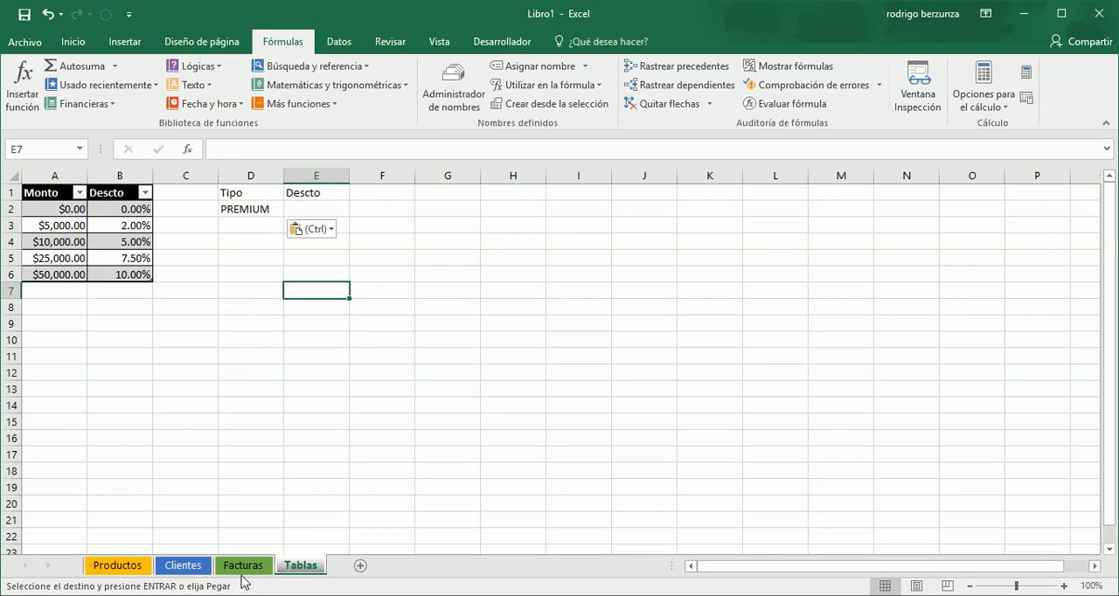
- Copy a REGULAR entry from the TIPO column of Clientes and paste it as values into D3 of Tablas
left_click(183, 566)
left_click(692, 361)
key("ctrl+c")
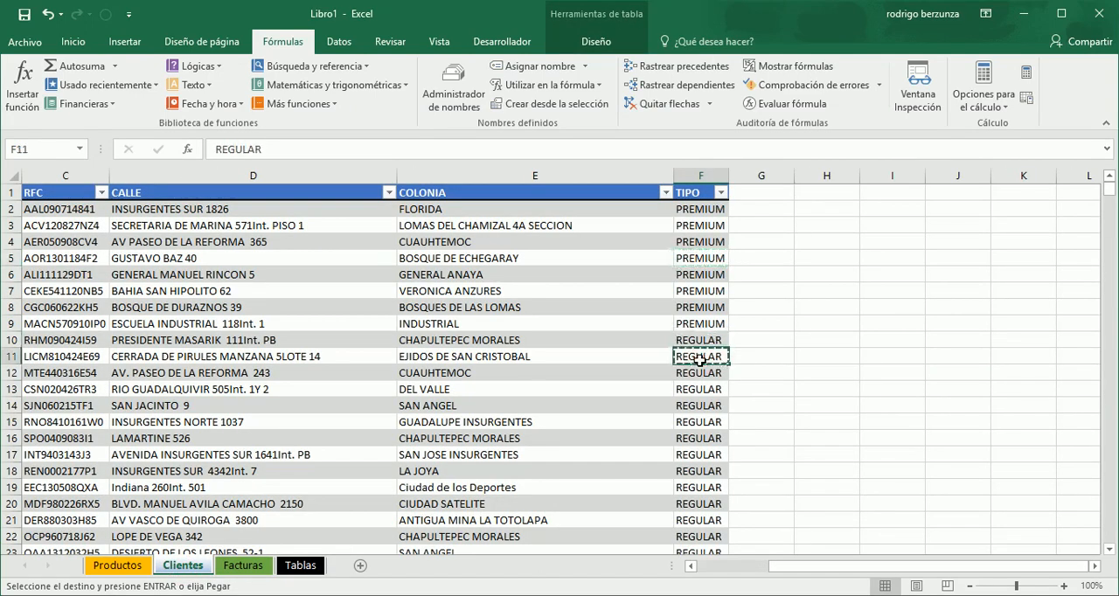
left_click(299, 565)
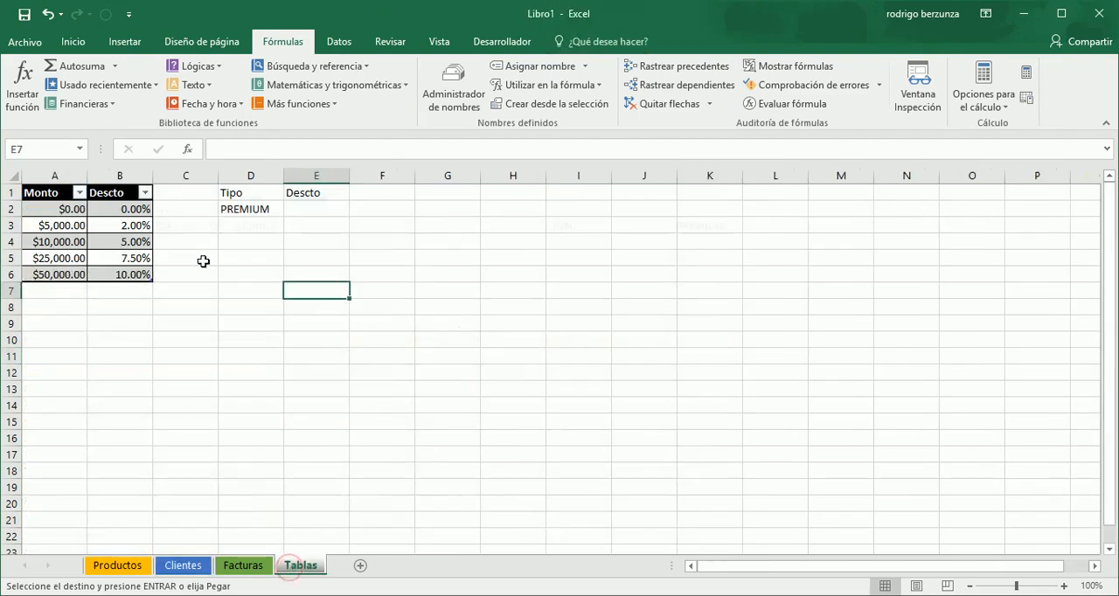
left_click(242, 226)
right_click(242, 226)
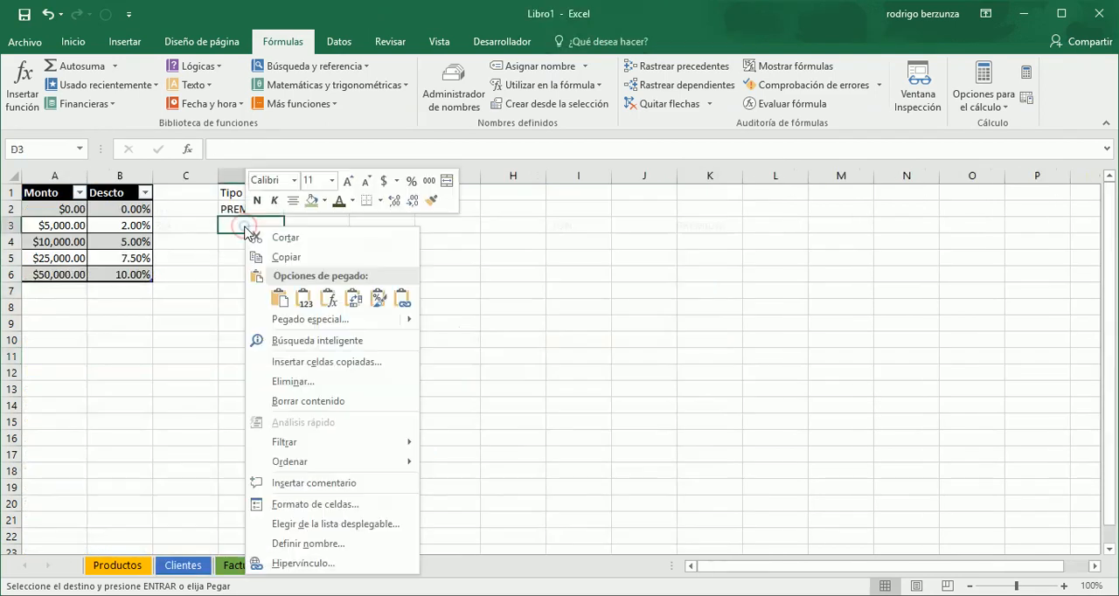
left_click(304, 299)
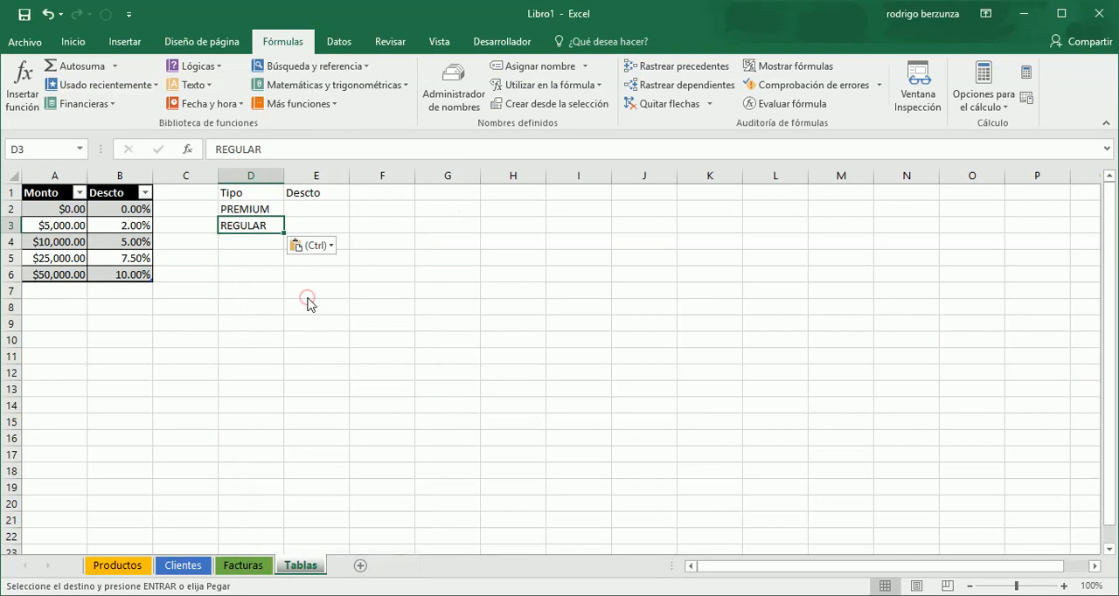
- Enter the discounts .05 for PREMIUM in E2 and 0 for REGULAR in E3
left_click(306, 295)
left_click(306, 213)
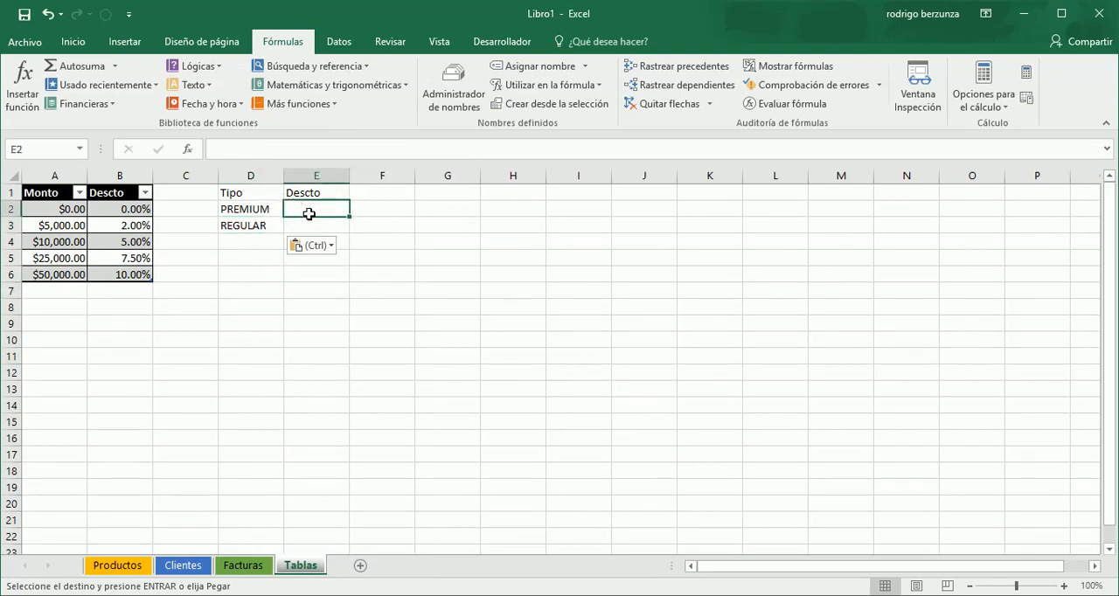
double_click(309, 213)
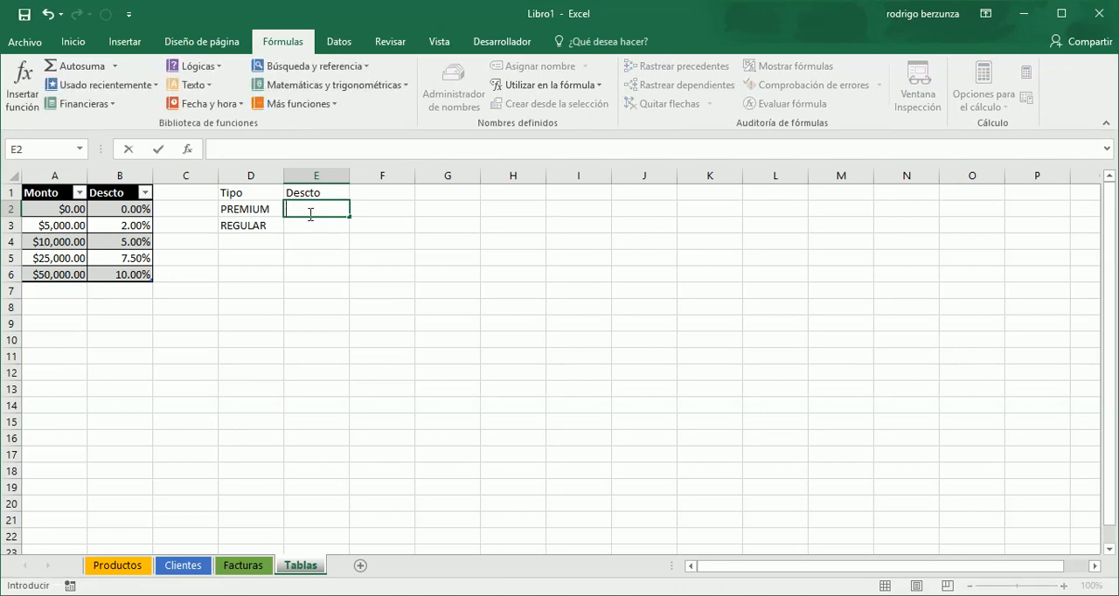
type(".05")
key("Return")
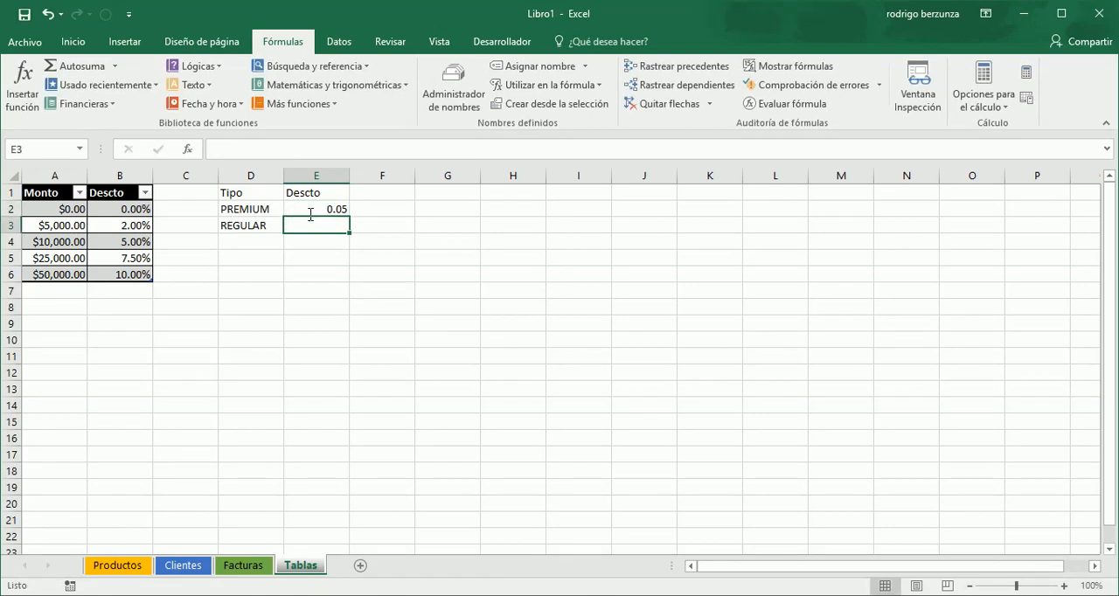
type("0")
key("Return")
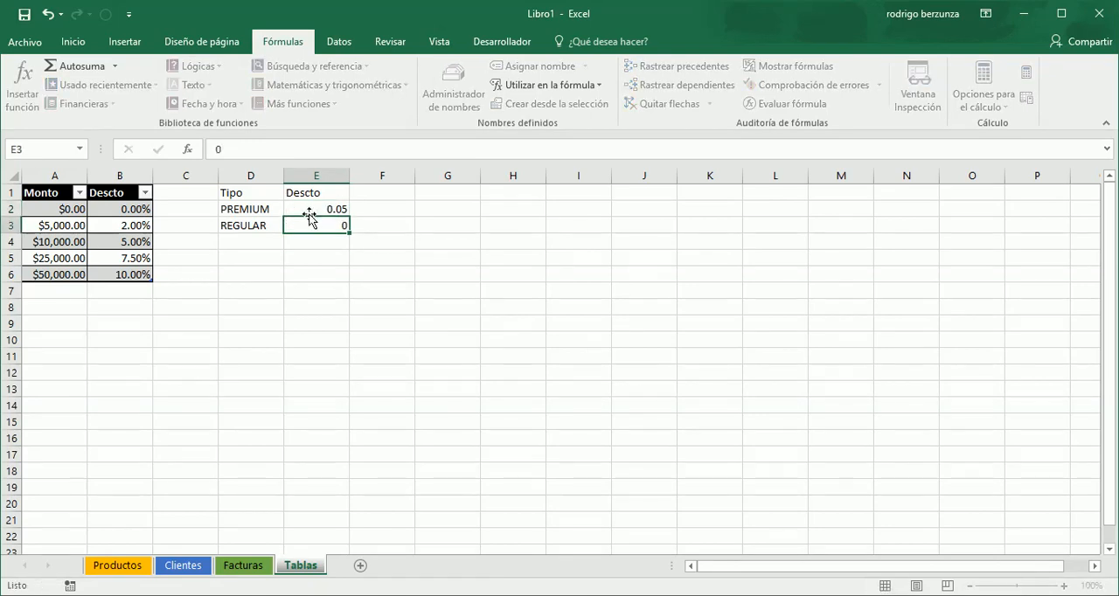
- Format D1:E3 as a table with headers using the black medium style of the Monto table
left_click(309, 212)
key("Up")
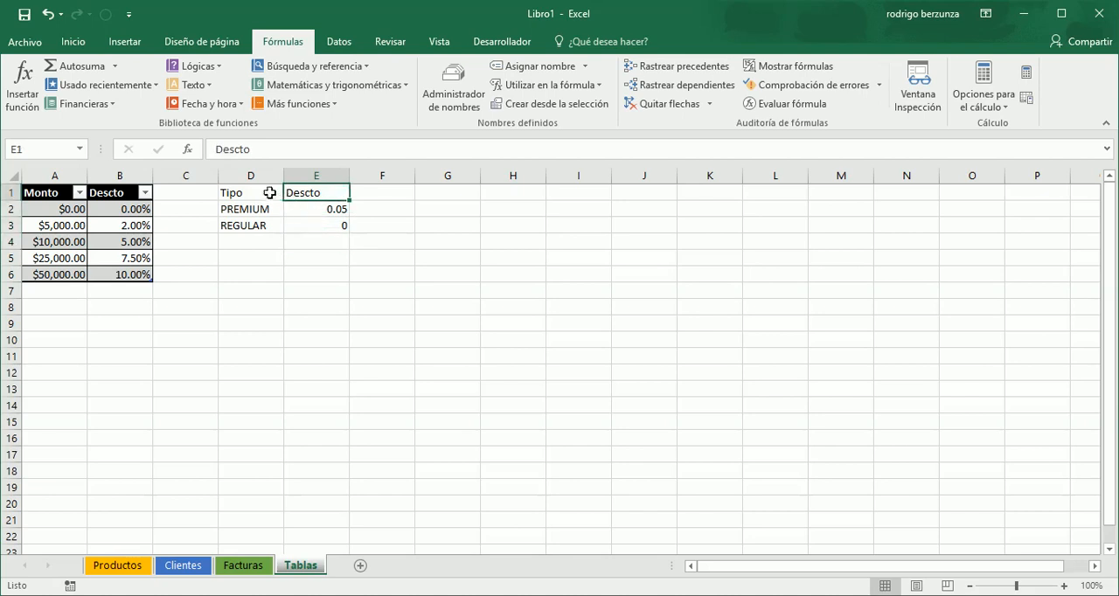
left_click_drag(270, 193, 331, 221)
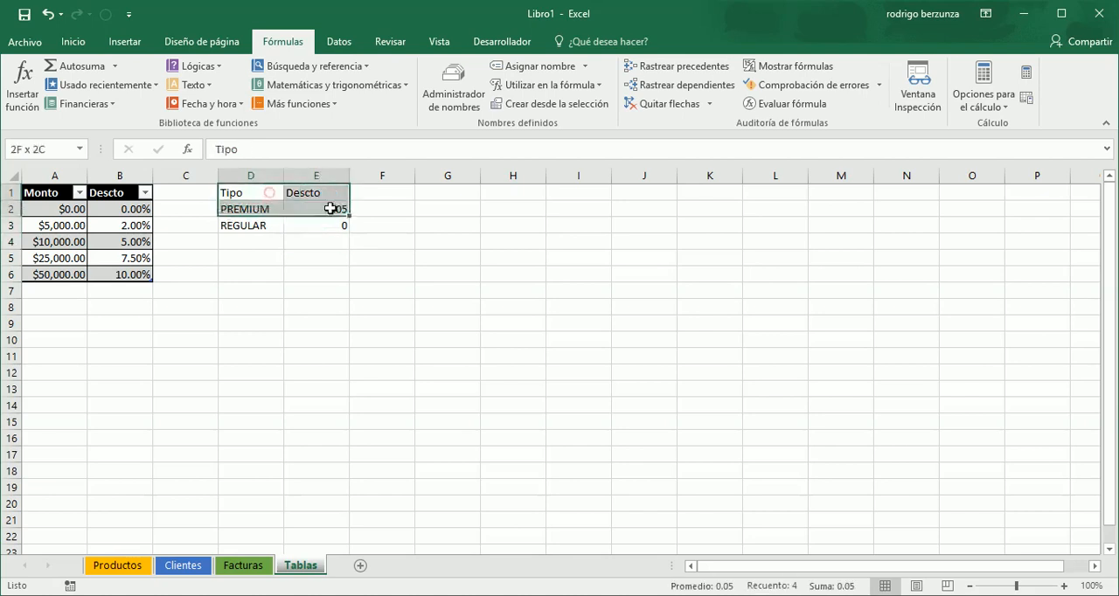
left_click(72, 41)
left_click(683, 101)
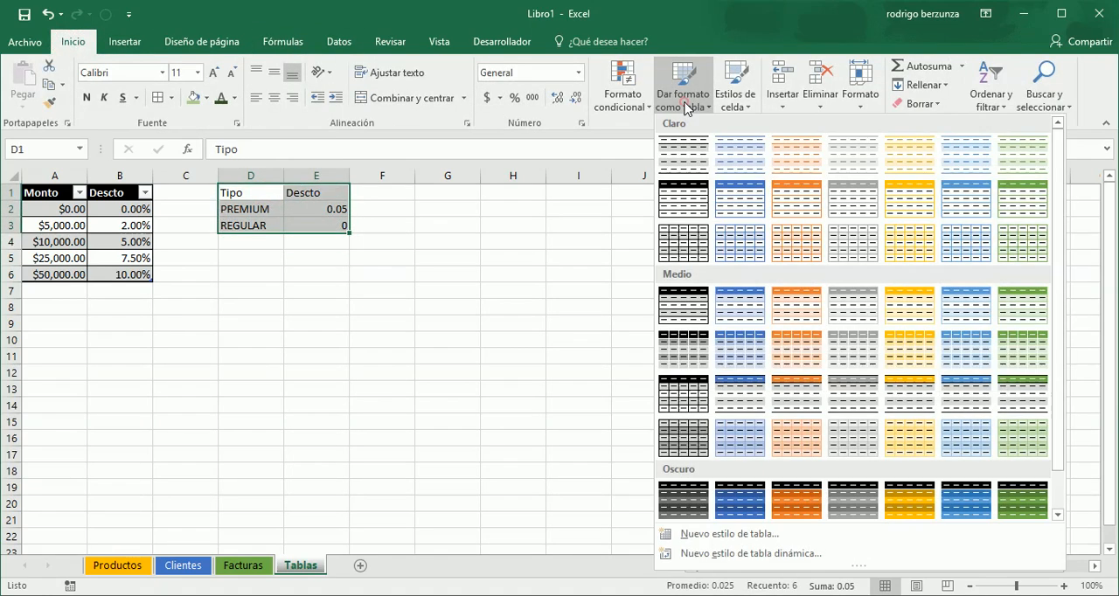
left_click(691, 399)
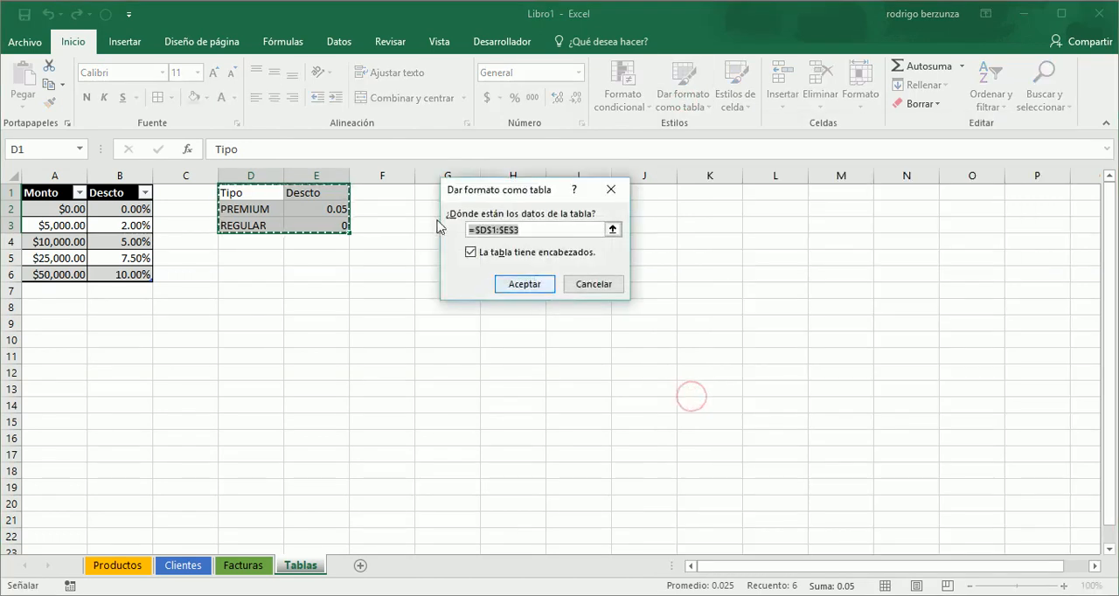
left_click(516, 284)
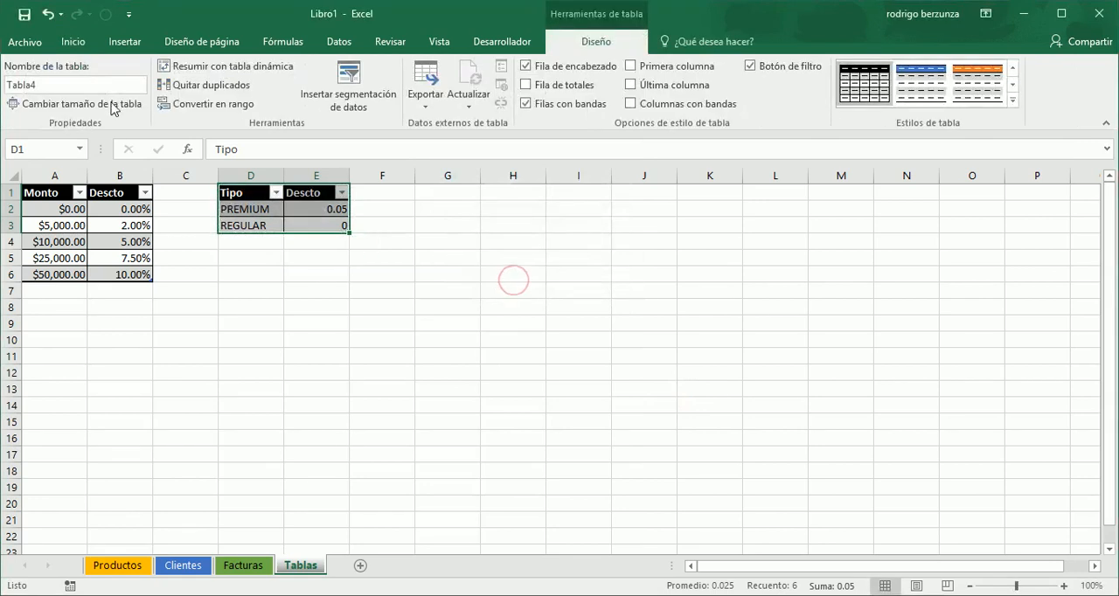
- Rename the customer-type discount table TablaTipo
double_click(87, 84)
type("Tipo")
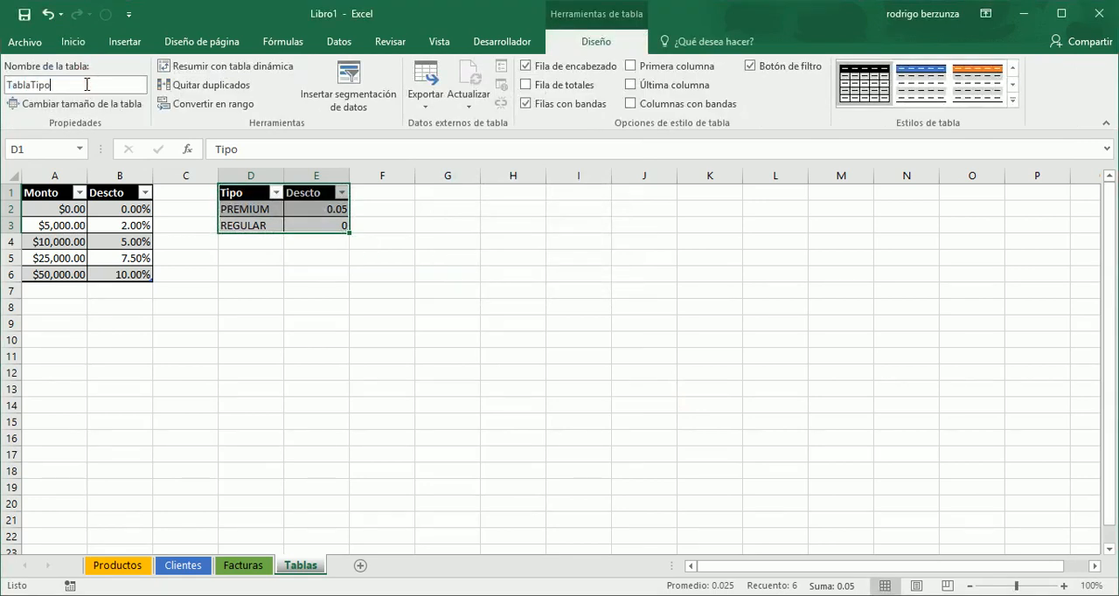
type("ablaTipo")
key("Return")
left_click(303, 323)
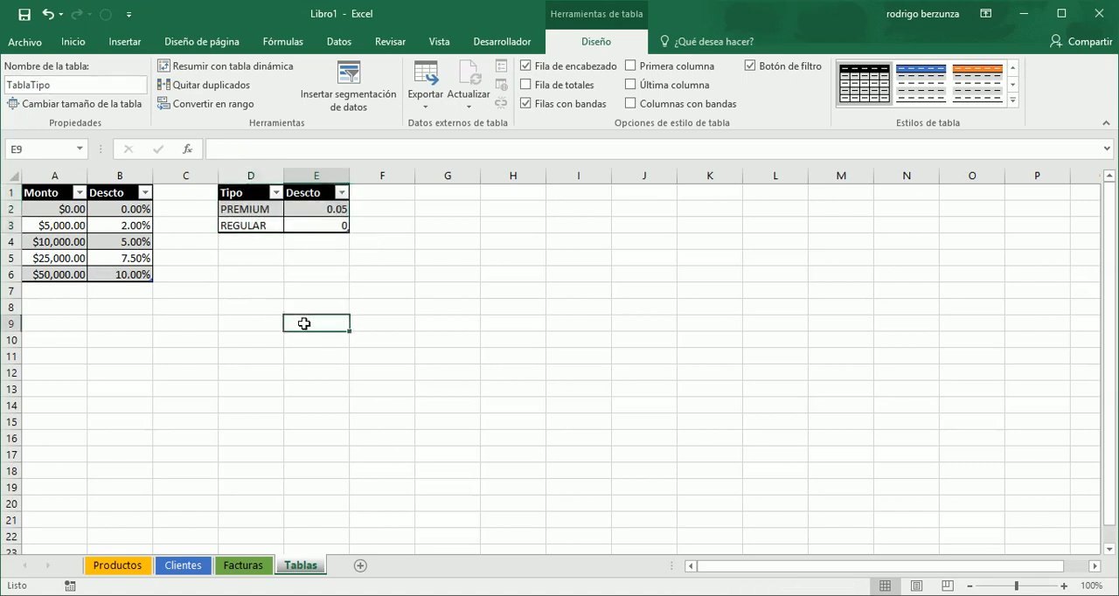
- Apply the percent style to the Descto values in E2:E3 of the customer-type table
left_click_drag(324, 211, 323, 222)
left_click(323, 222)
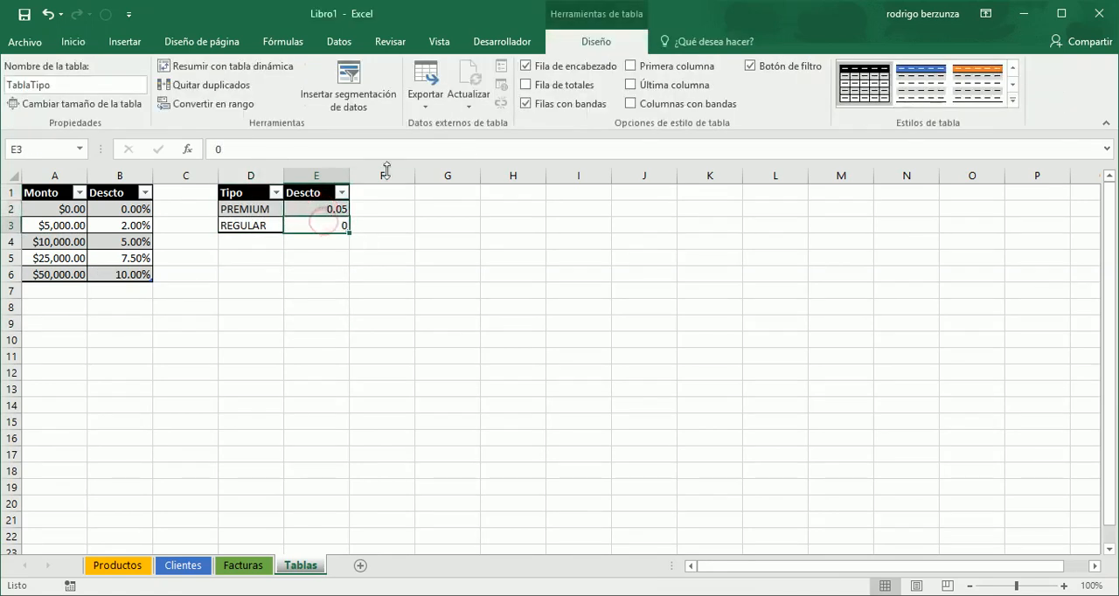
double_click(333, 209)
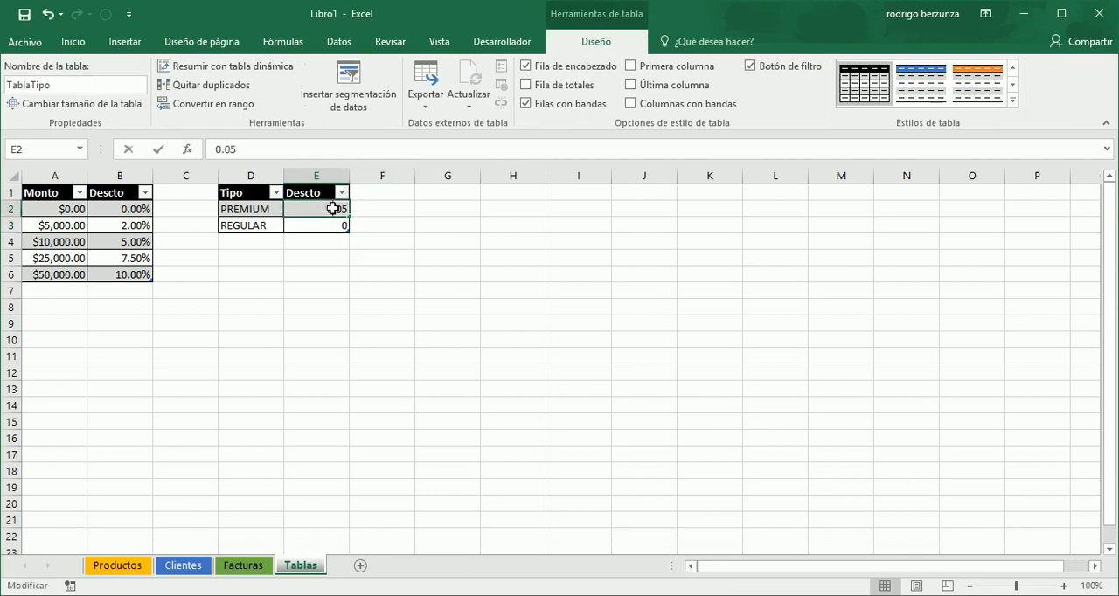
left_click_drag(335, 209, 327, 223)
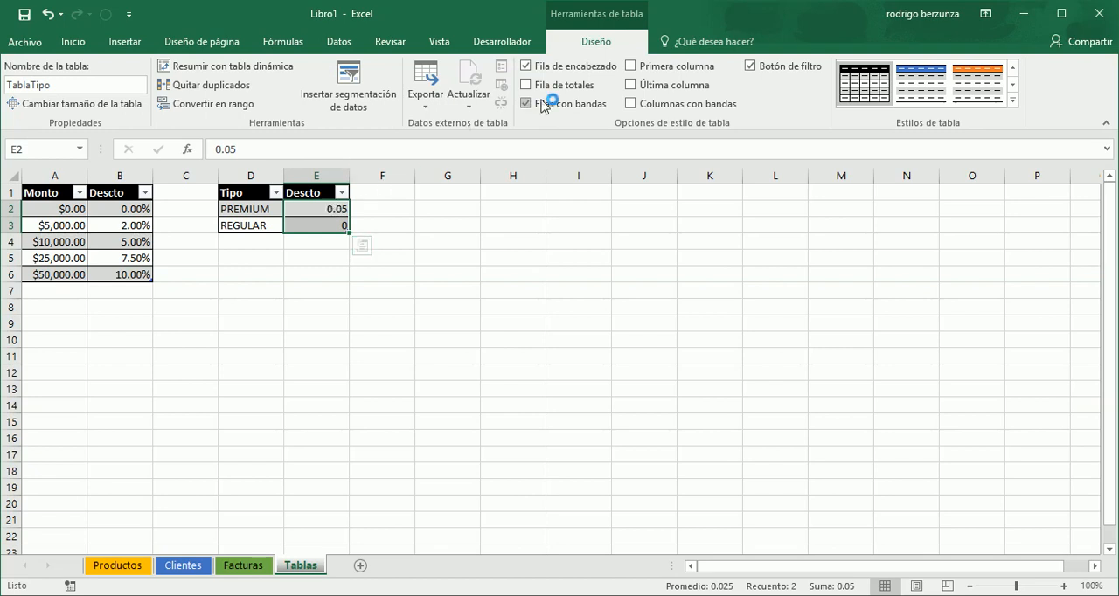
left_click(74, 44)
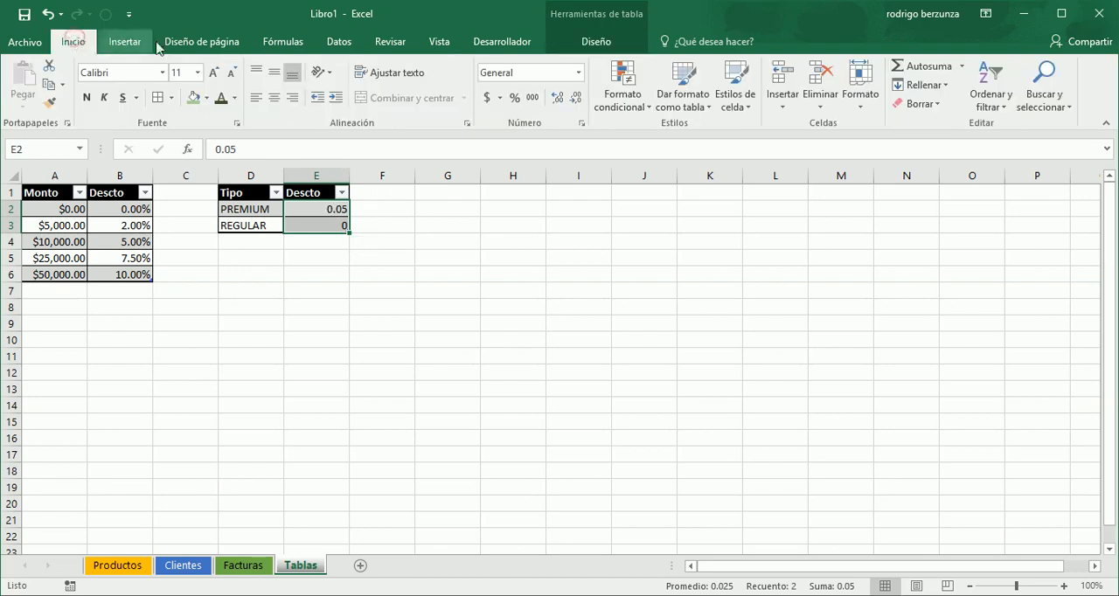
left_click(516, 101)
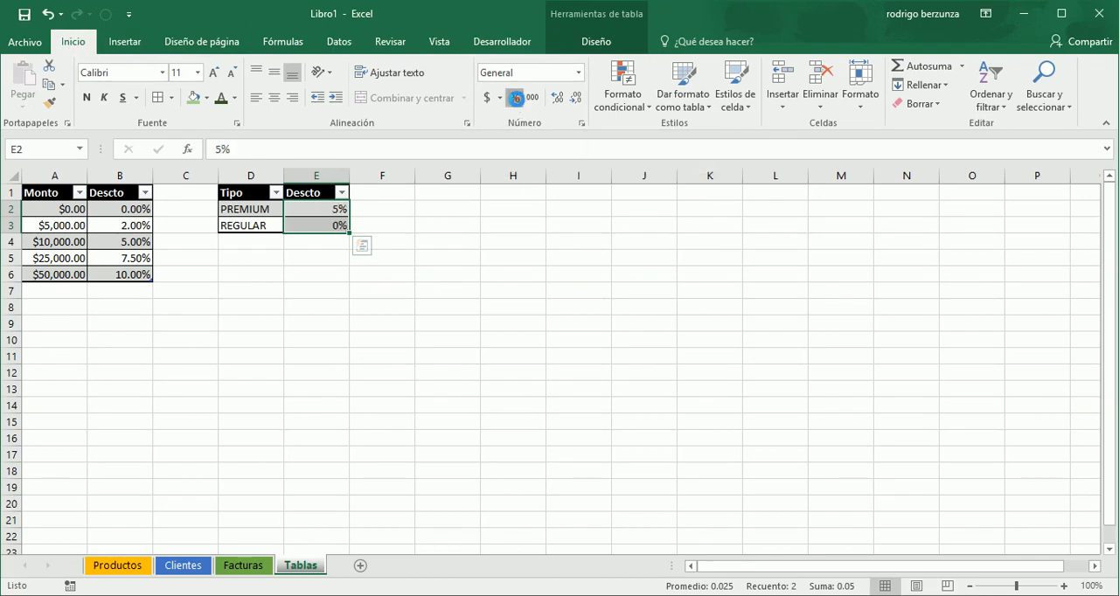
left_click(411, 312)
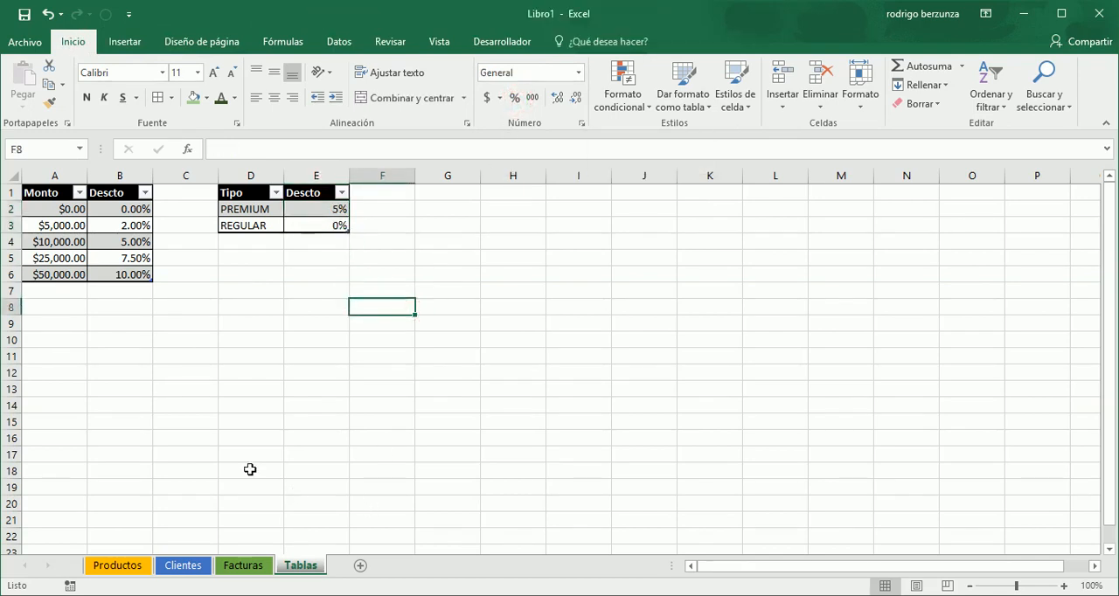
- Apply the current dark font colour to the totals cells F20:F27 on the Facturas sheet
left_click(245, 566)
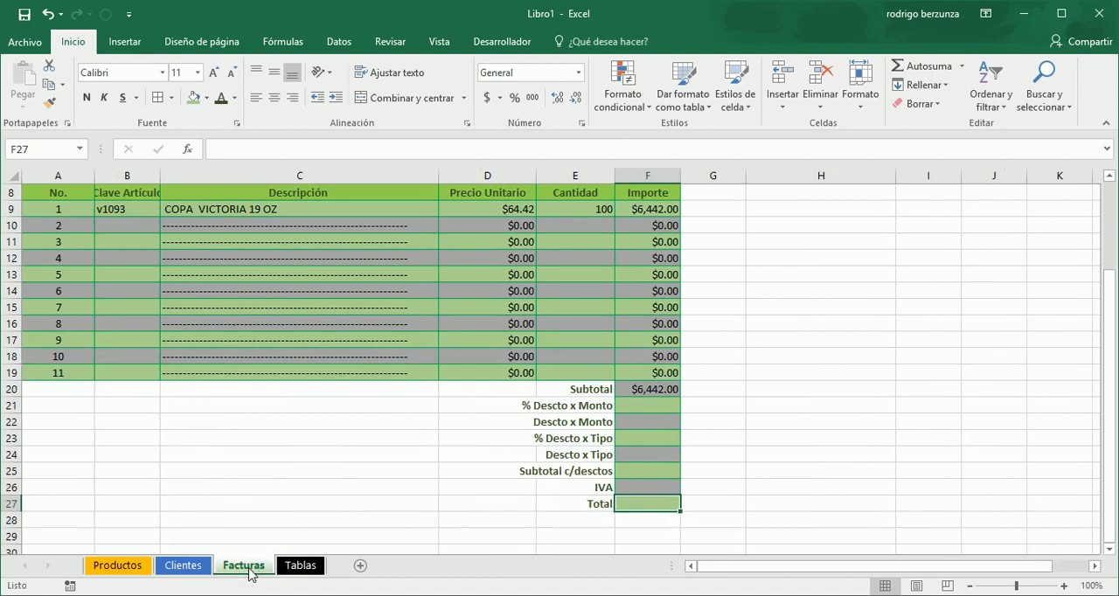
left_click_drag(58, 209, 644, 370)
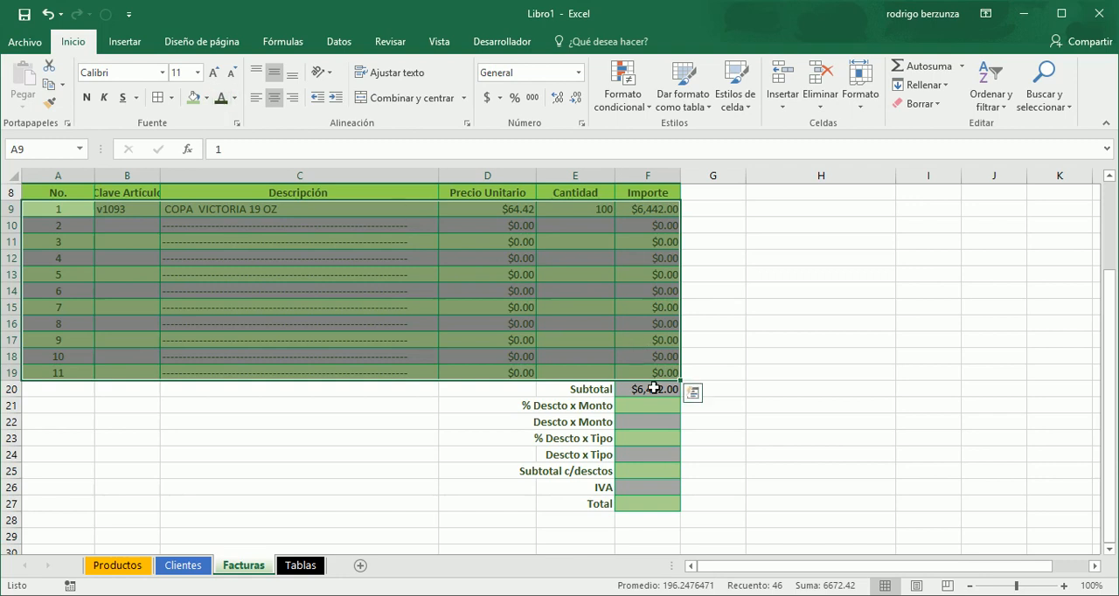
left_click_drag(654, 390, 657, 502)
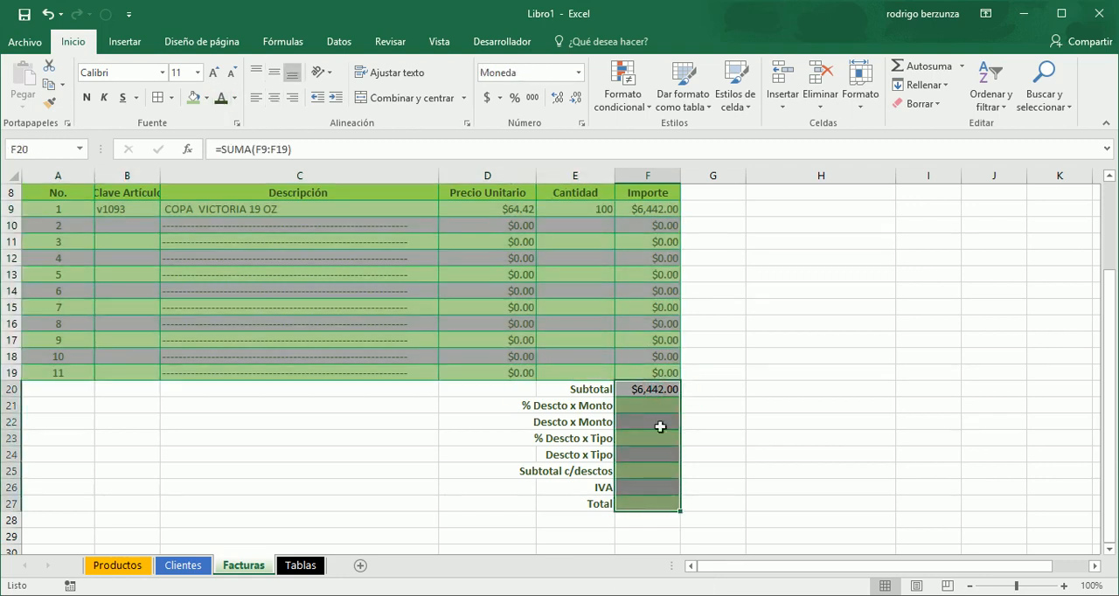
left_click(192, 103)
left_click(654, 403)
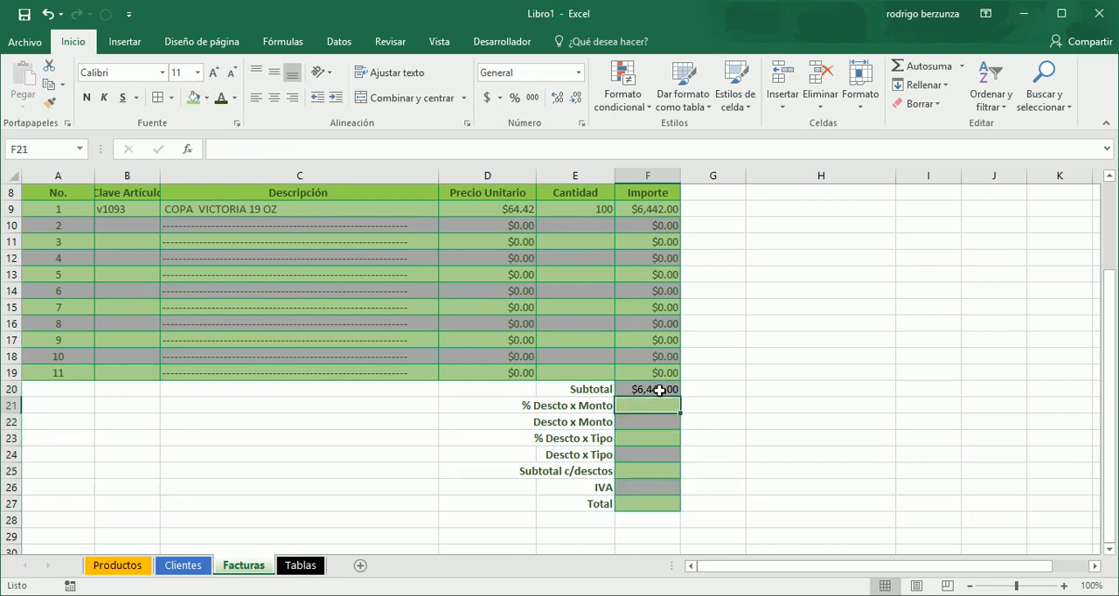
left_click(664, 388)
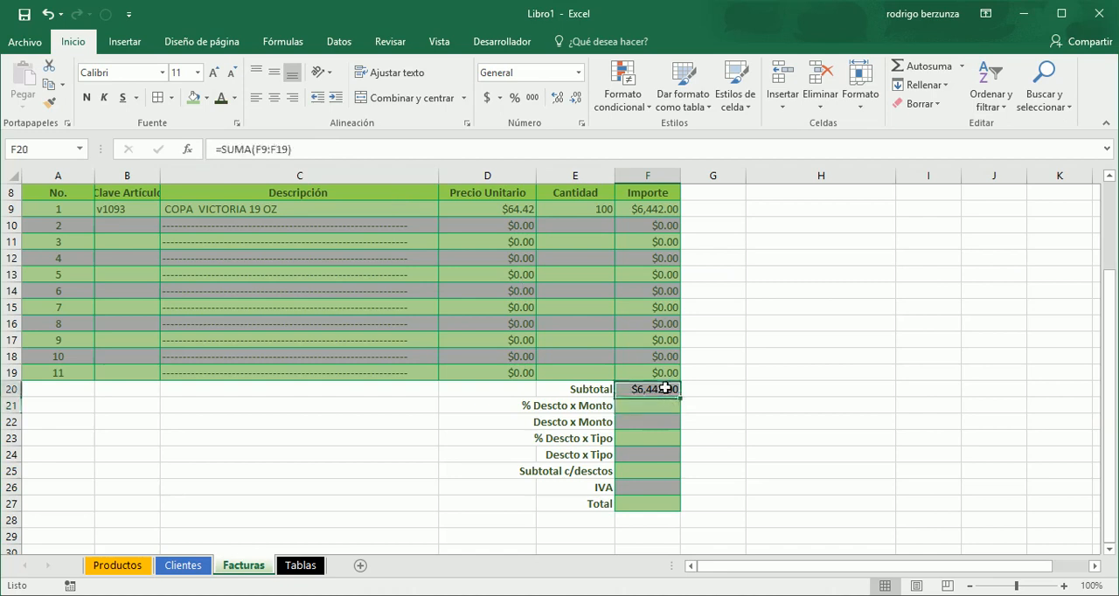
key("shift+Down")
key("shift+Down")
key("shift+Down")
key("shift+Down")
key("shift+Down")
key("shift+Down")
key("shift+Down")
key("shift+Down")
key("shift+Up")
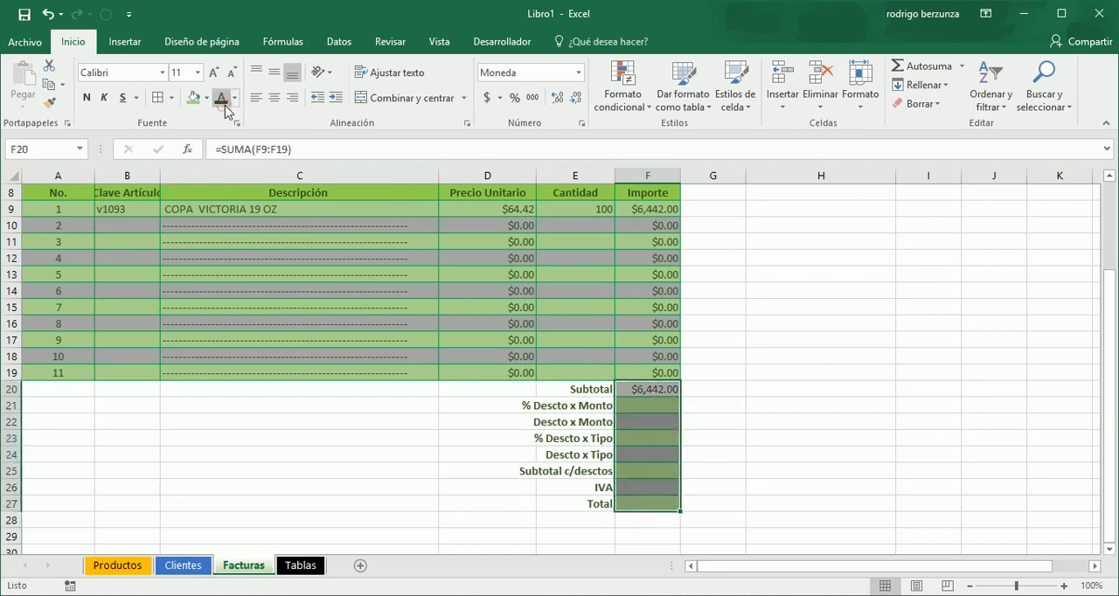
- Compare the Subtotal in F20 of Facturas with the Monto brackets of the discount table on Tablas
left_click(666, 405)
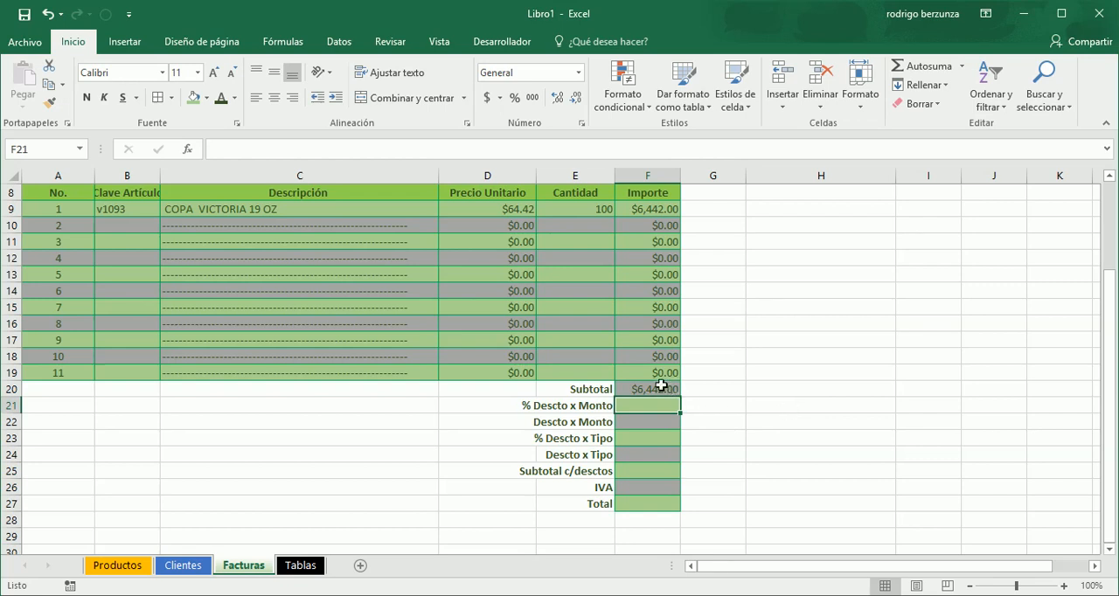
left_click(664, 389)
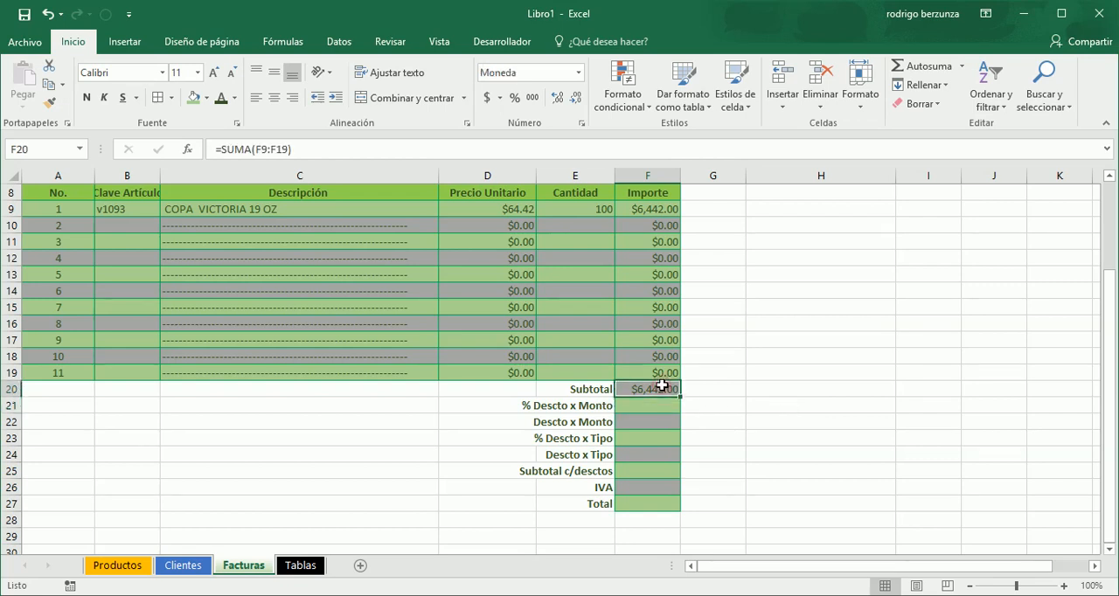
left_click(306, 568)
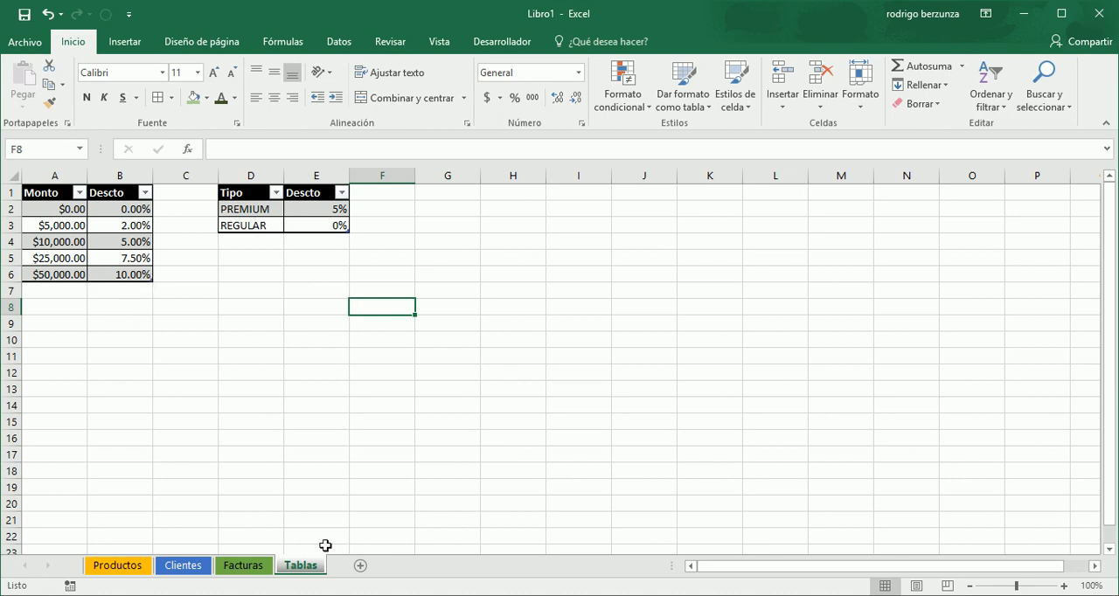
- Examine which Descto percentage applies to each Monto bracket in the discount table on the Tablas sheet
left_click(241, 571)
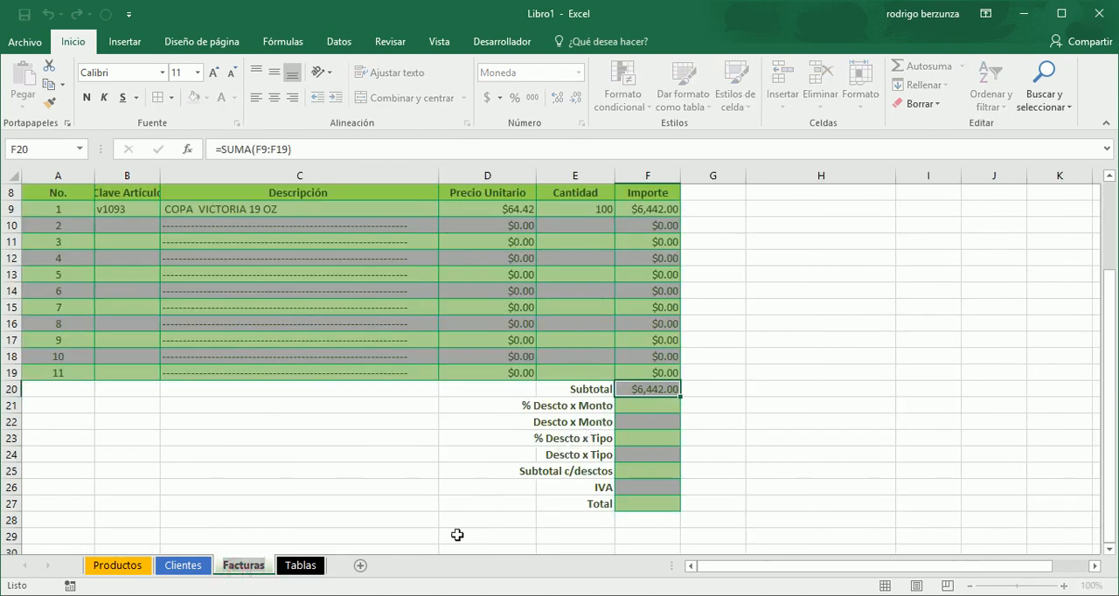
left_click(300, 568)
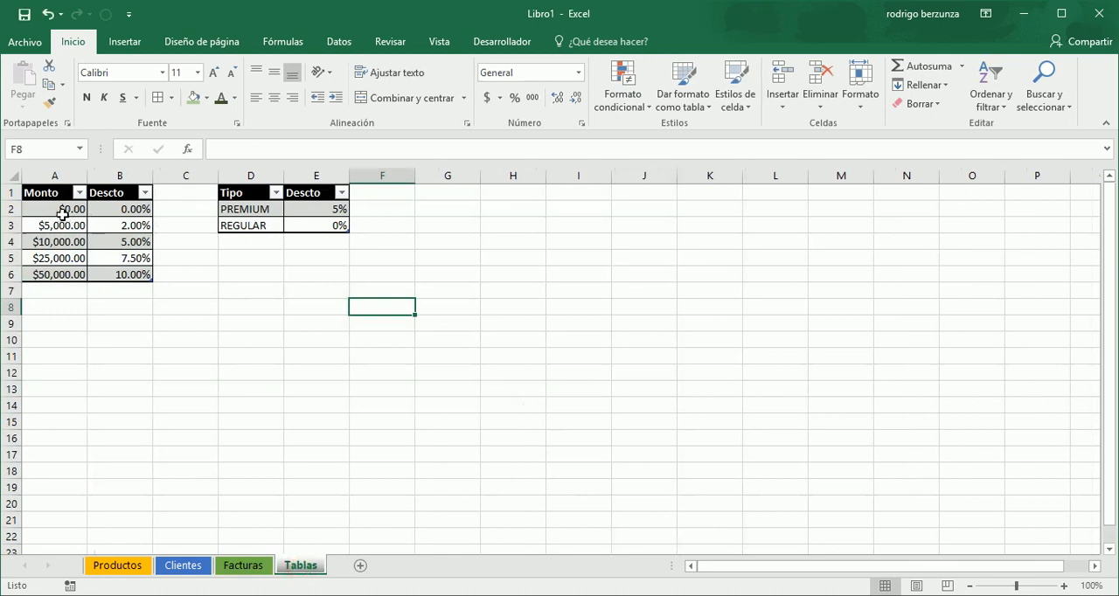
left_click(60, 209)
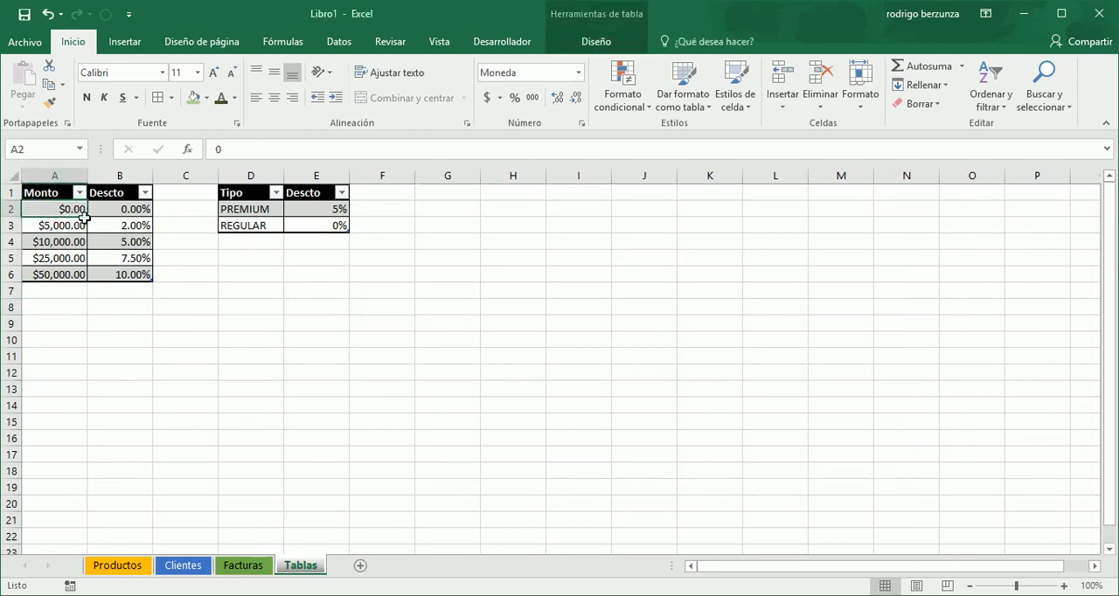
left_click(118, 210)
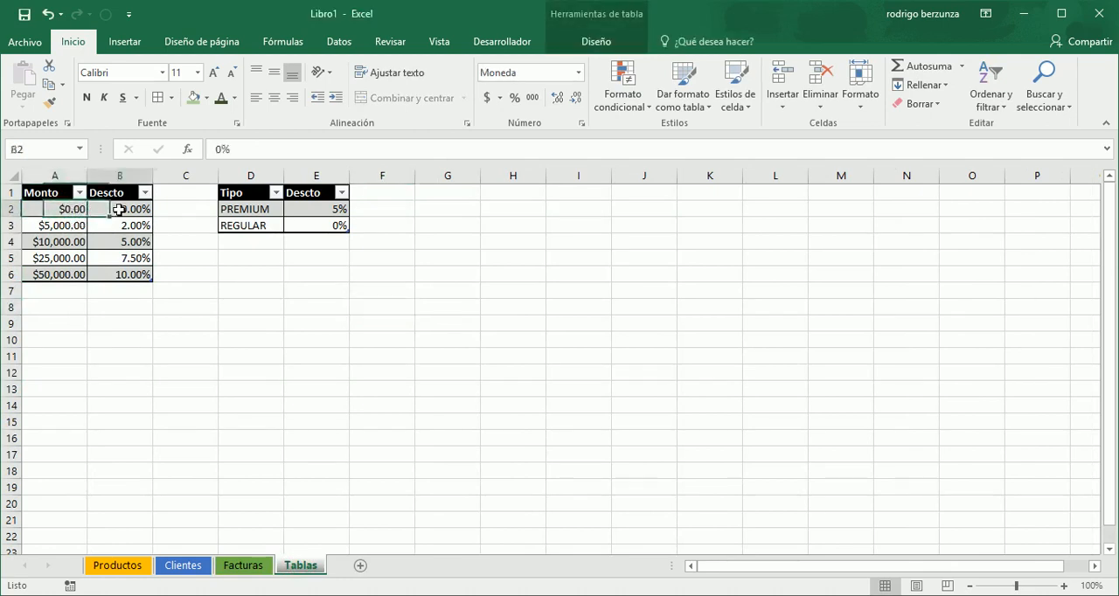
left_click(74, 227)
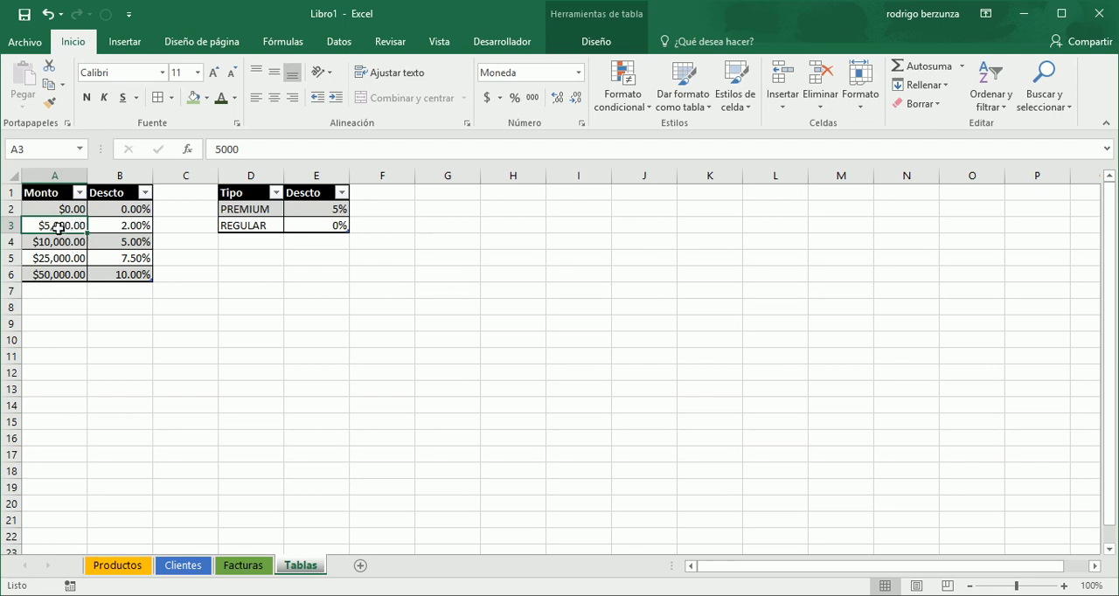
left_click(124, 224)
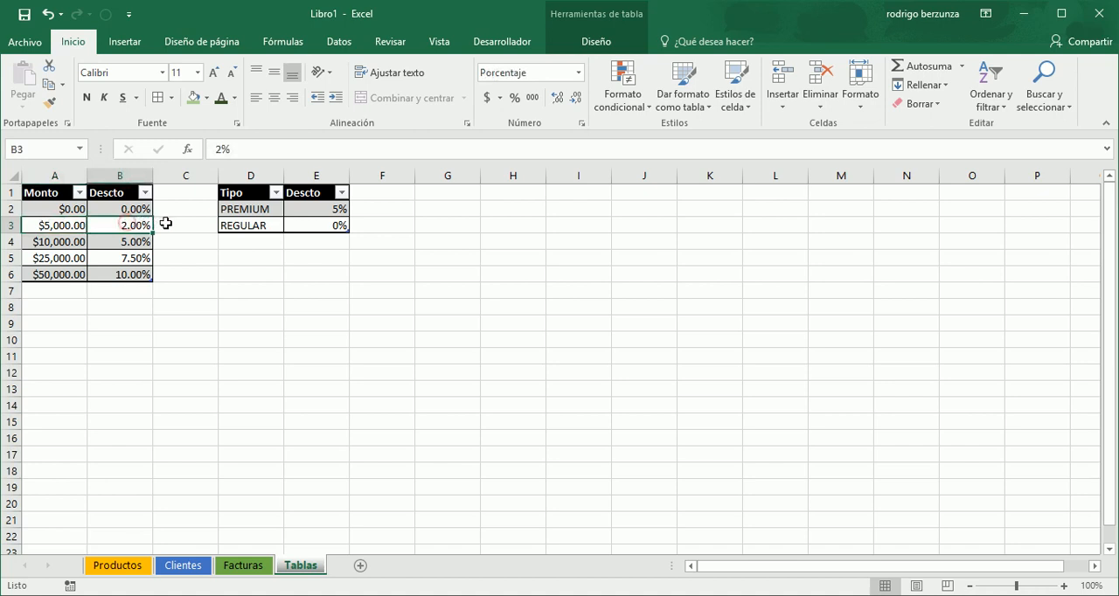
double_click(72, 227)
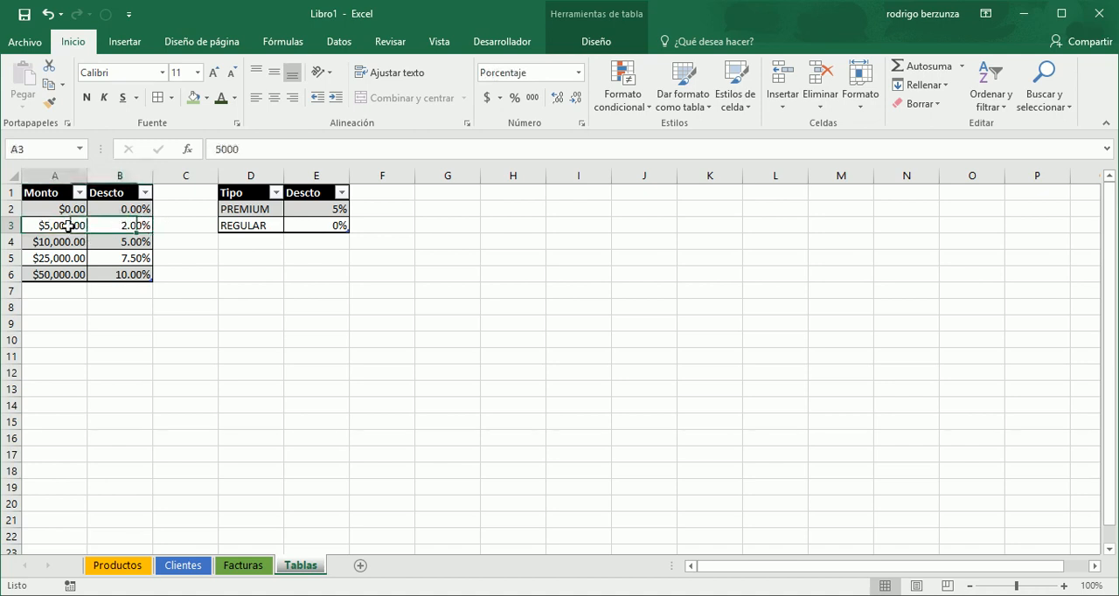
left_click(119, 226)
left_click(75, 226)
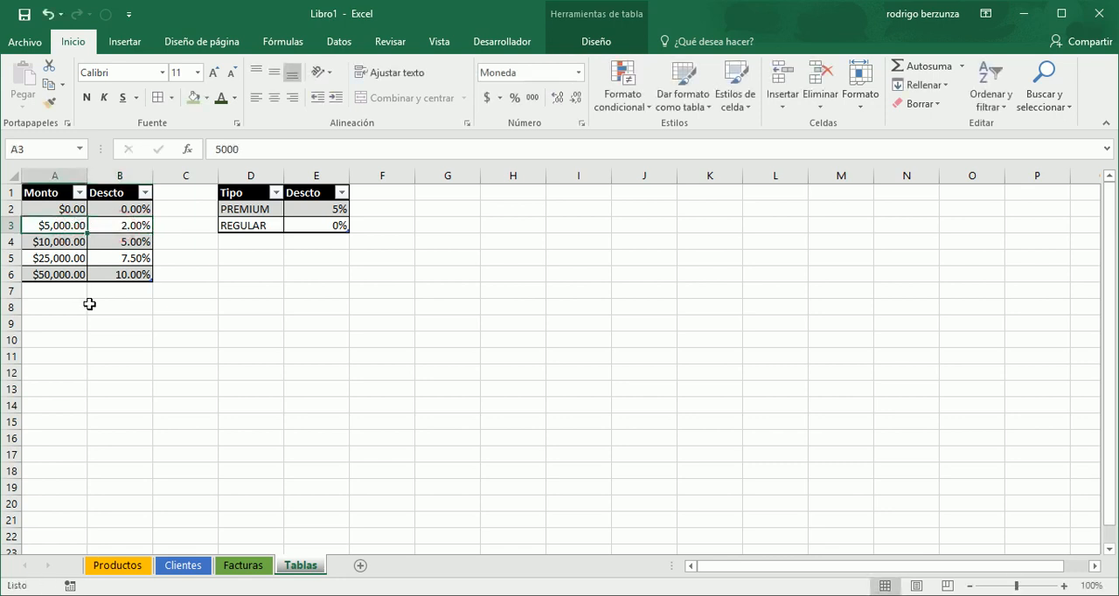
left_click(260, 567)
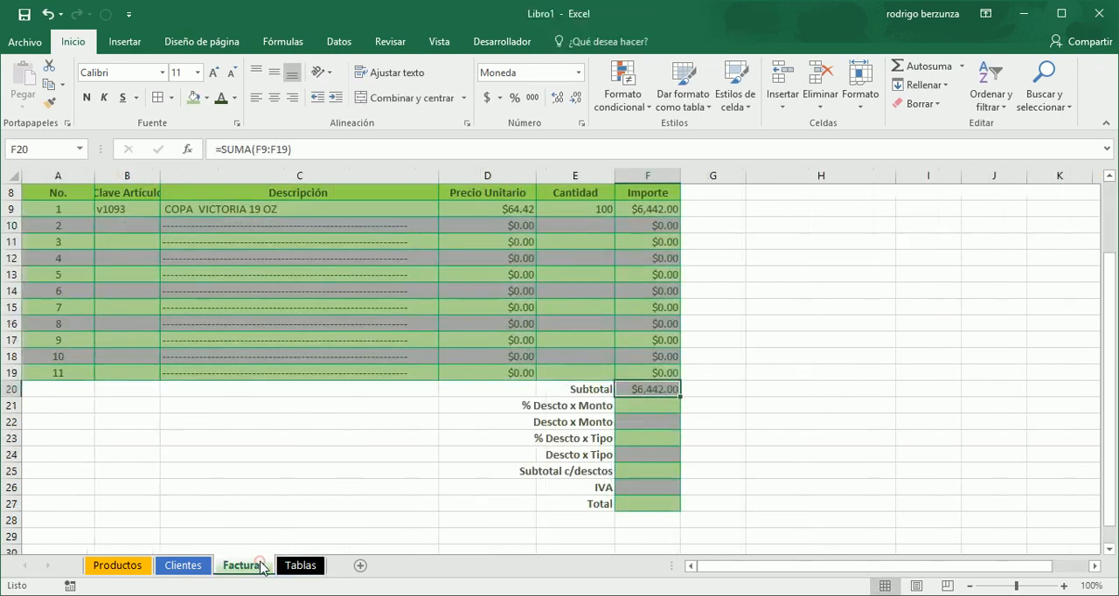
left_click(627, 408)
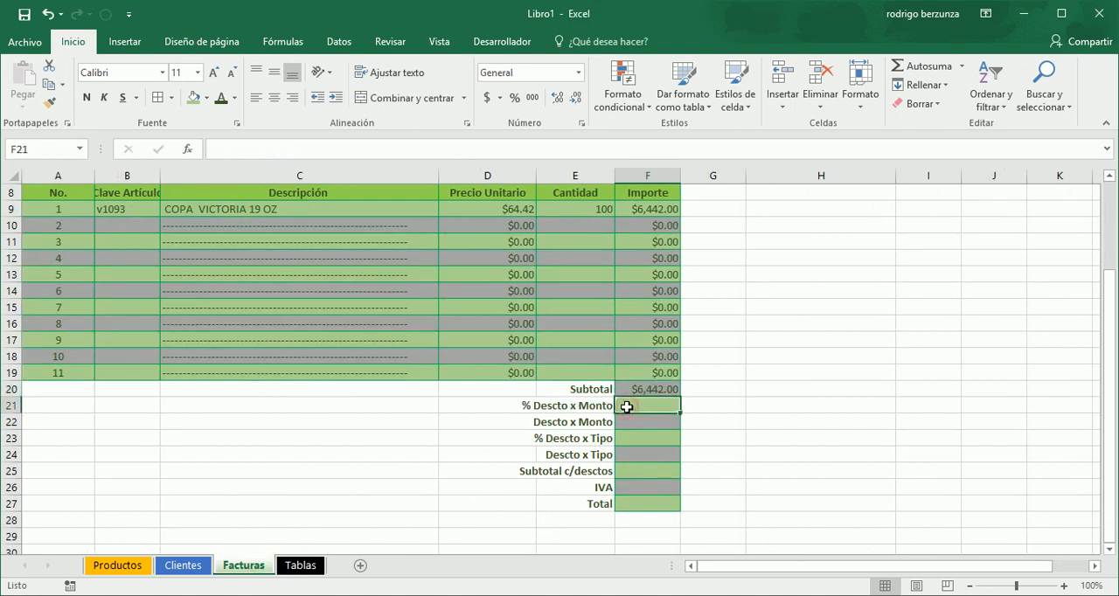
type("=")
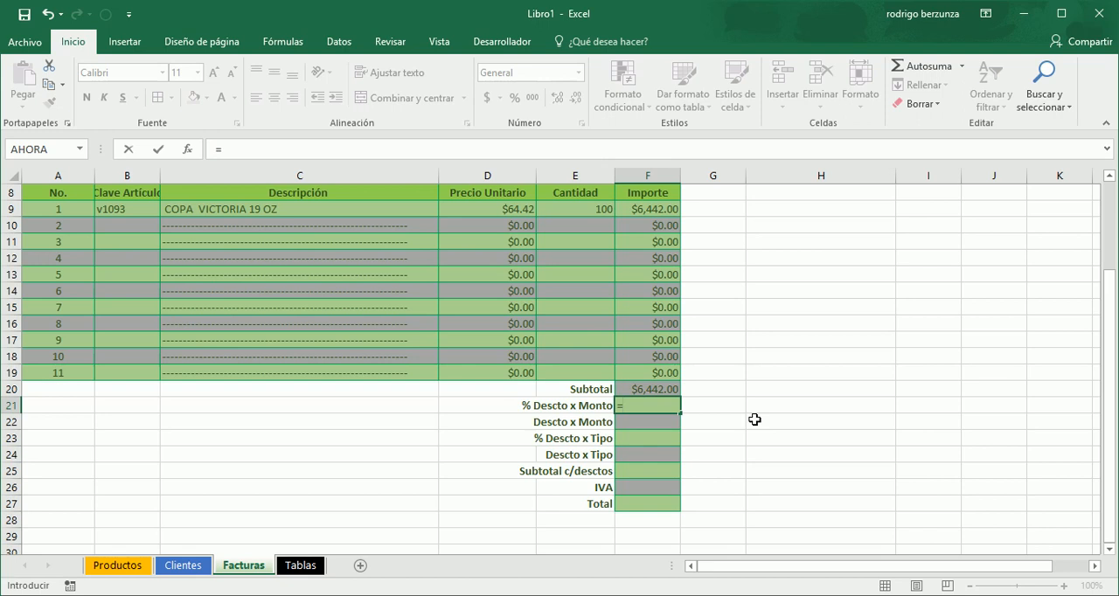
type("busc")
key("Down")
key("Down")
key("Down")
key("Tab")
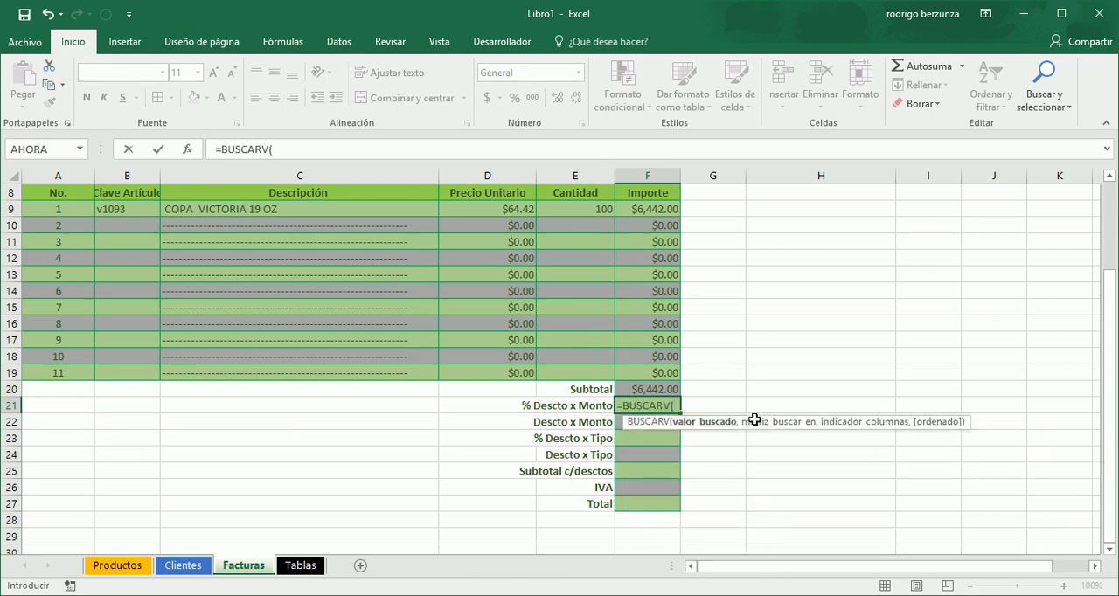
key("Escape")
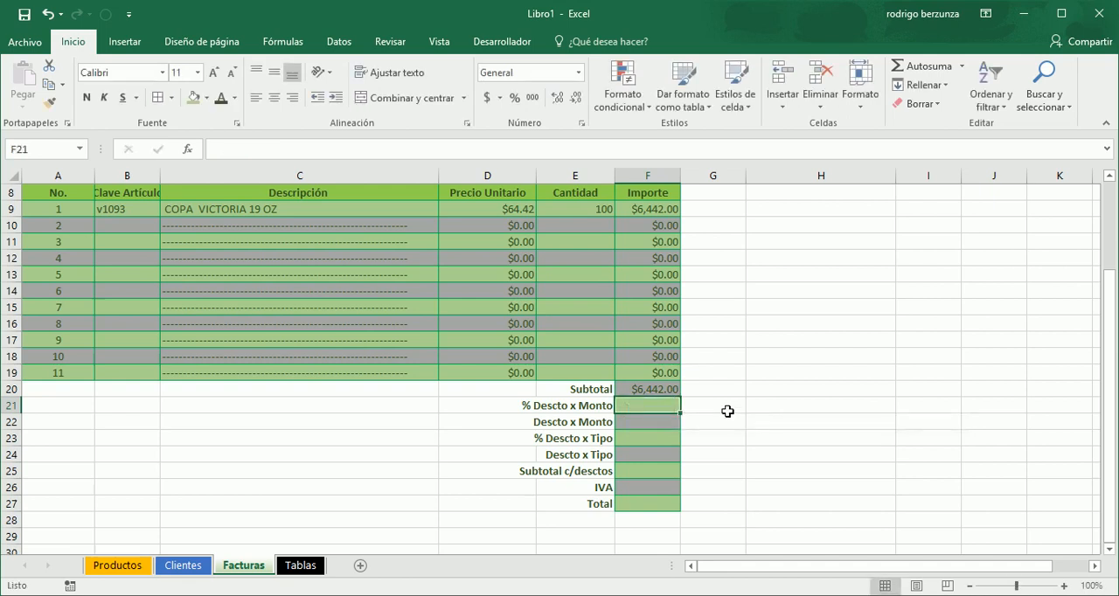
- Name the subtotal amount cell F20 on the Facturas sheet Subtotal
left_click(674, 390)
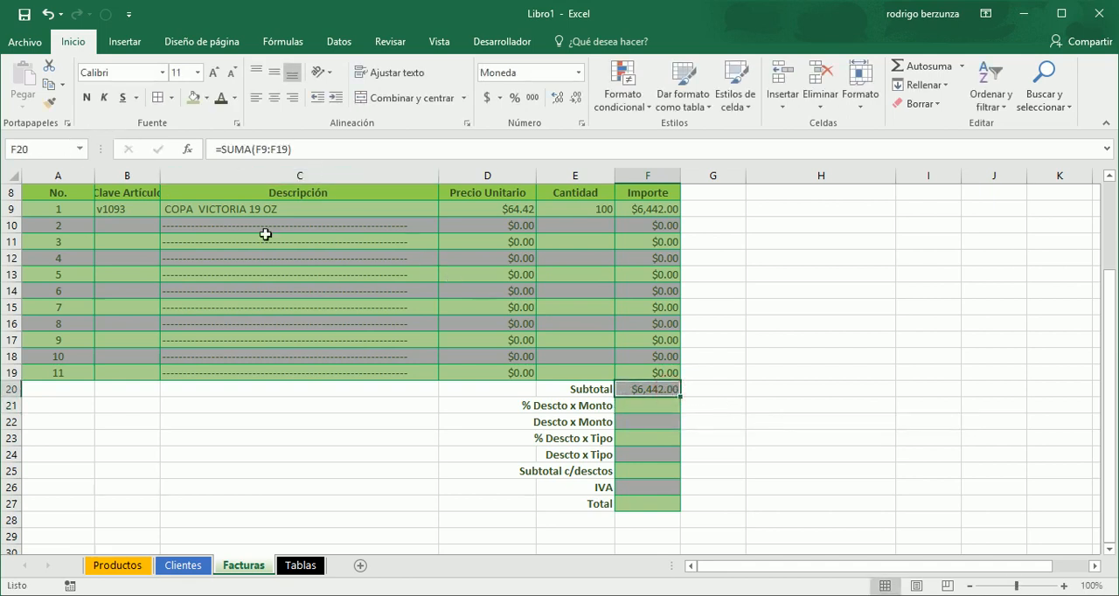
left_click(47, 149)
type("Subtotal")
key("Return")
- Enter =BUSCARV(Subtotal,TablaMonto,2) in F21 as the % Descto x Monto lookup
left_click(635, 405)
type("=busc")
key("Down")
key("Down")
key("Down")
key("Tab")
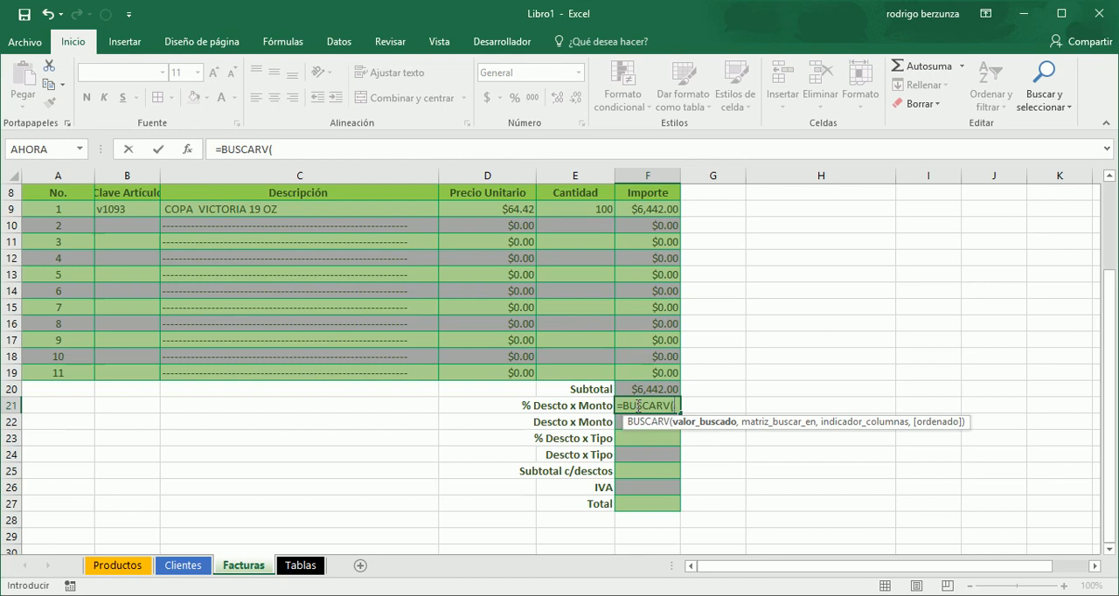
type("sub")
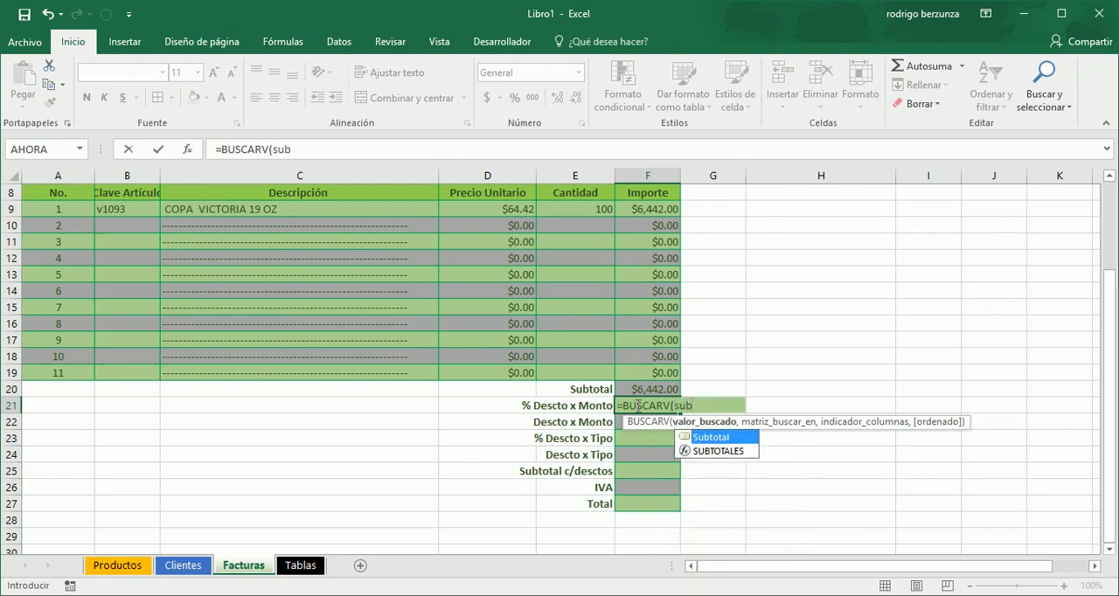
key("Tab")
type(",")
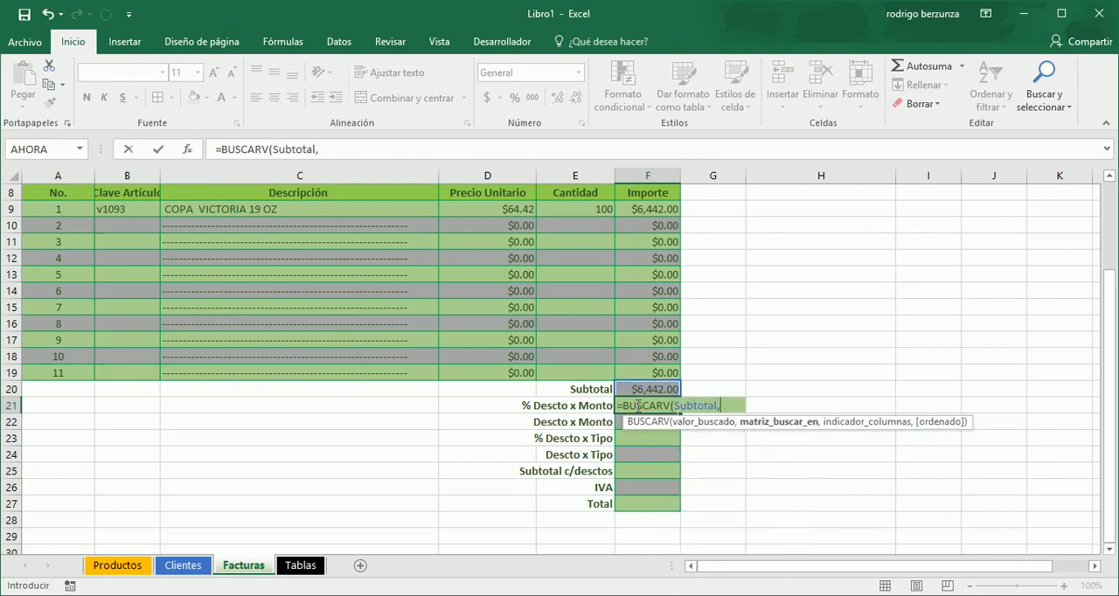
type("tab")
key("Down")
key("Tab")
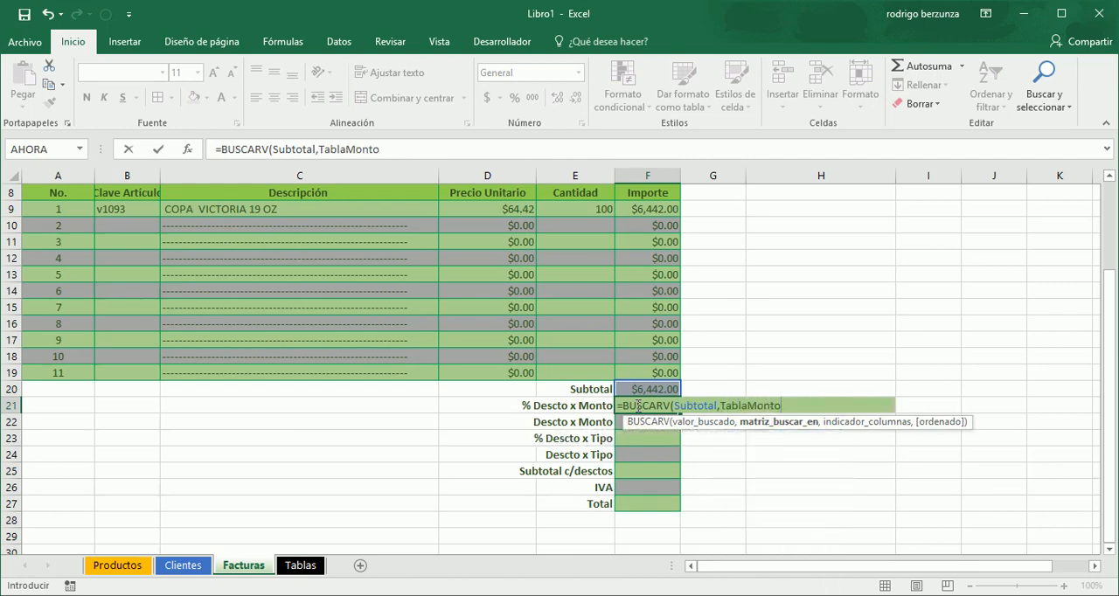
type(",")
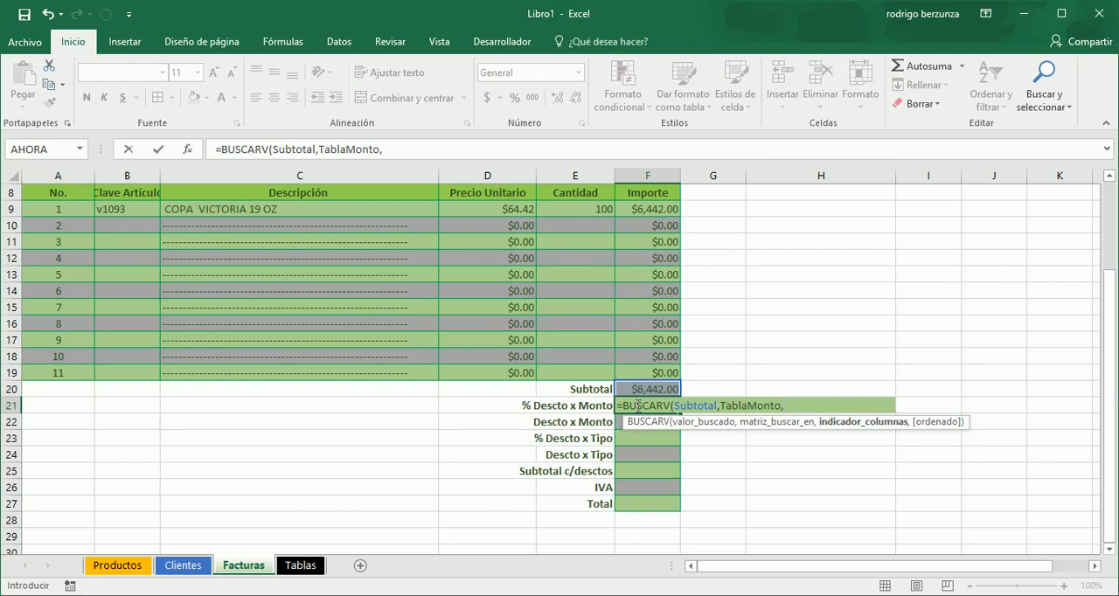
type("2")
key("Tab")
- Add VERDADERO (approximate match) as the last argument of the BUSCARV formula in F21
left_click(638, 406)
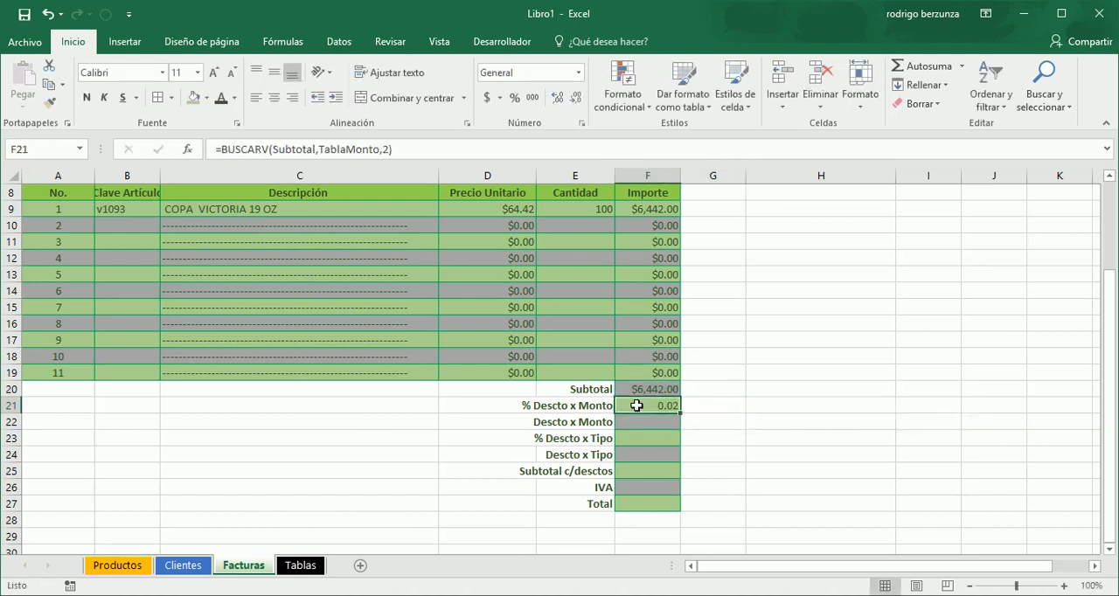
key("F2")
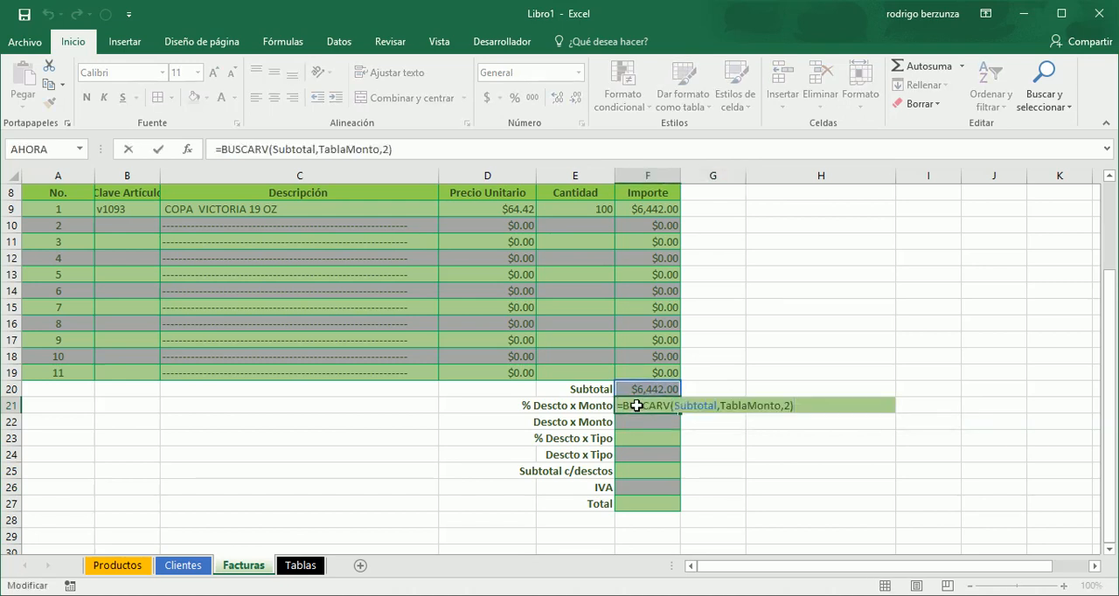
key("BackSpace")
type(",")
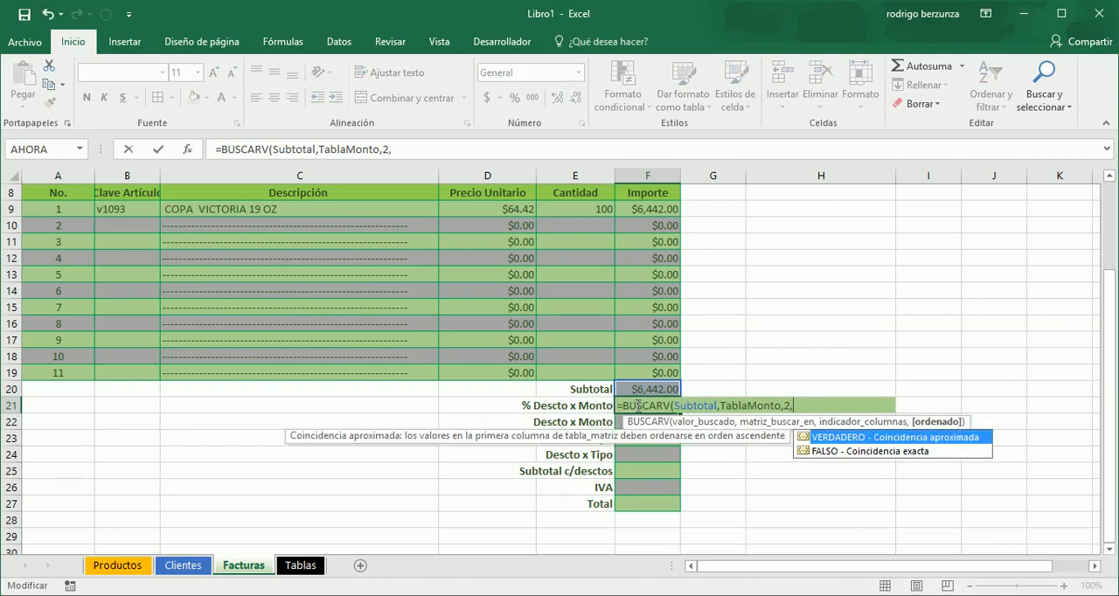
key("Down")
key("Up")
key("Tab")
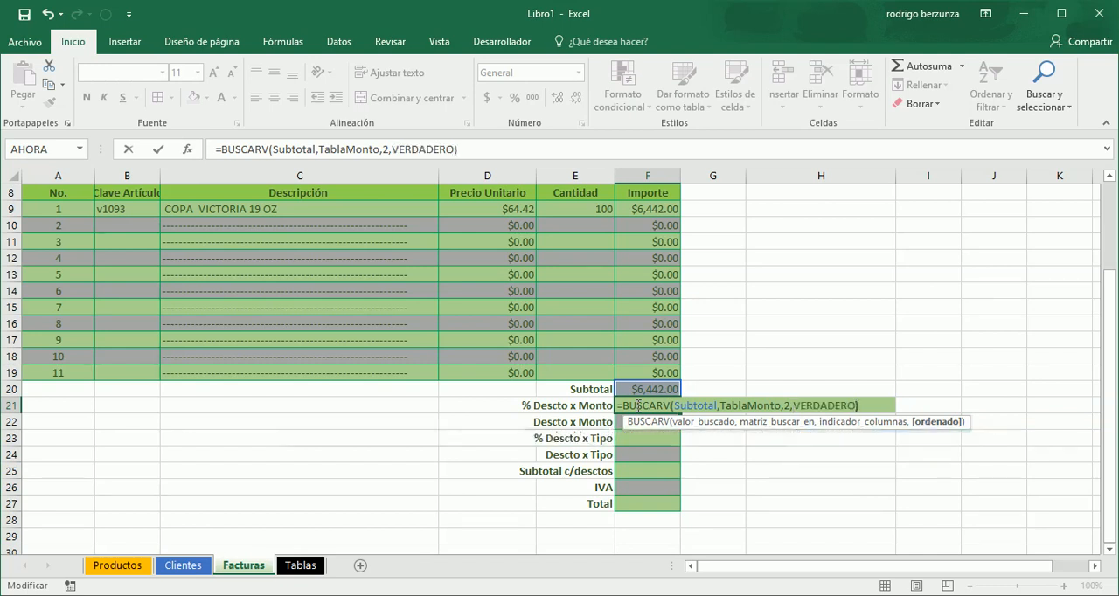
type(")")
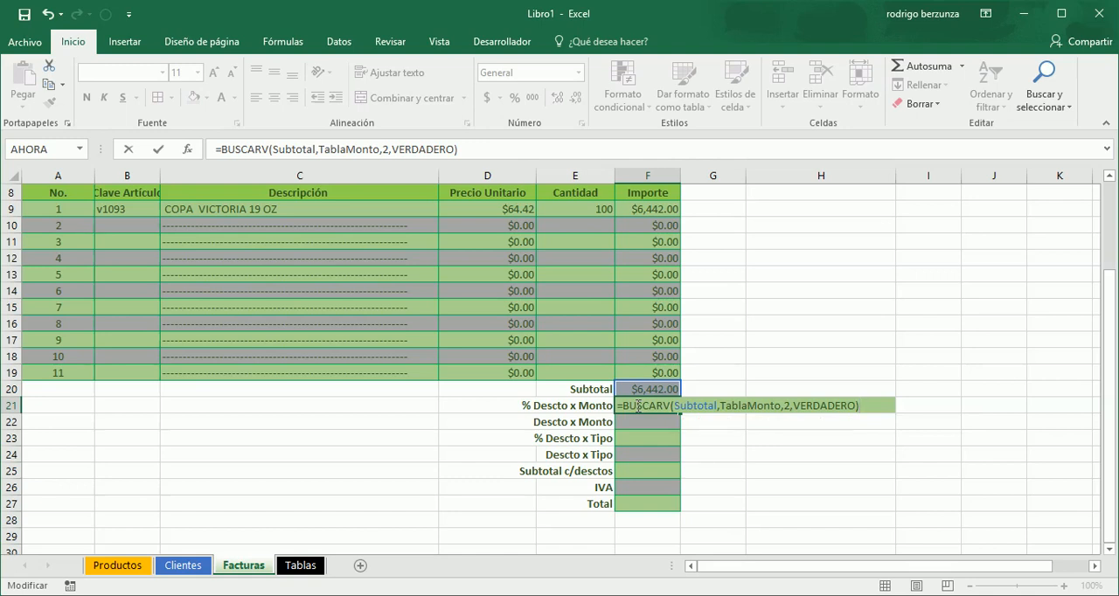
key("Return")
- Apply the percent style to the % Descto x Monto value in F21 and check it against the Tablas discount brackets
left_click(666, 405)
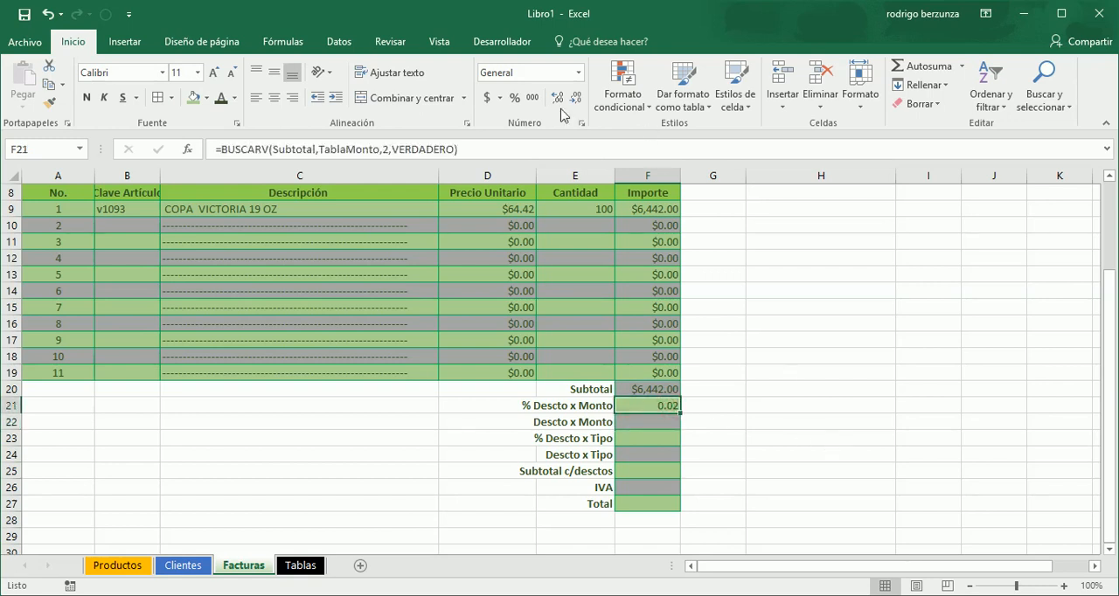
left_click(515, 99)
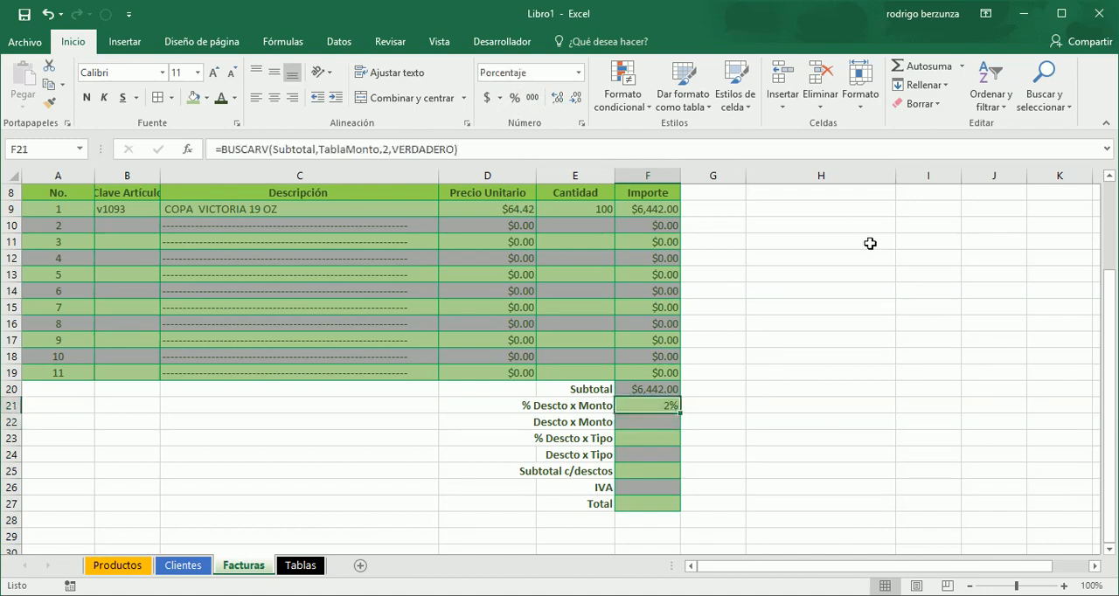
left_click(301, 565)
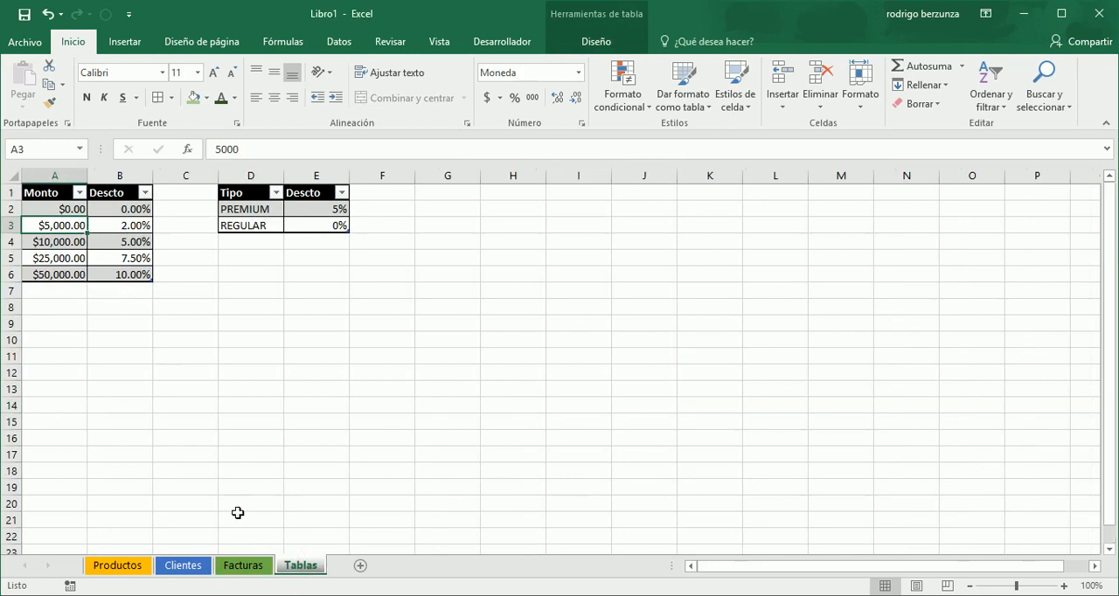
left_click(246, 572)
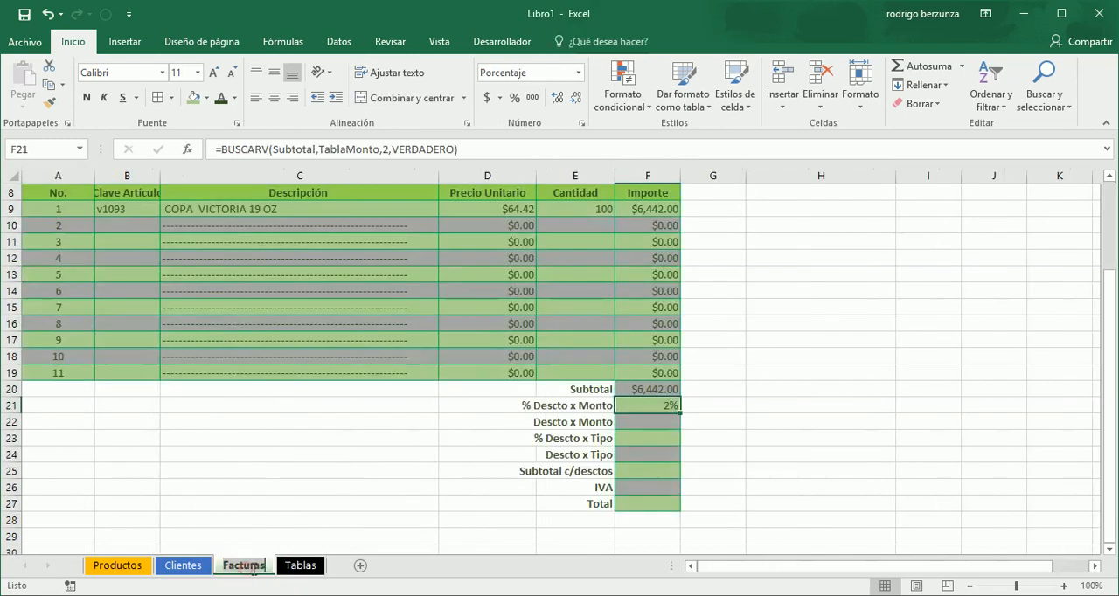
- Calculate Descto x Monto in F22 with the formula =Subtotal*F21
left_click(658, 423)
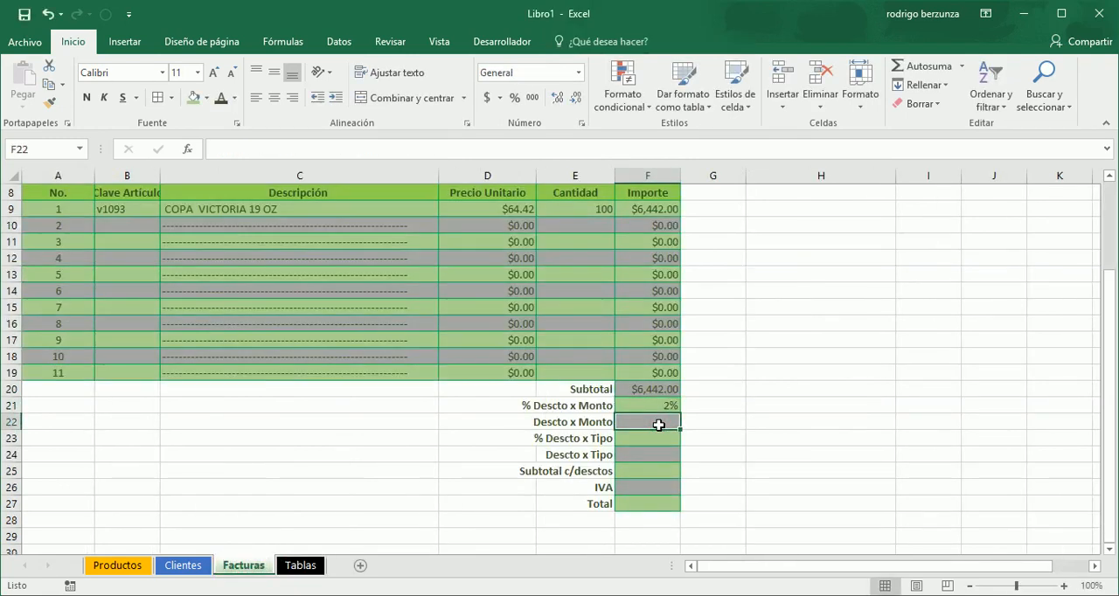
type("=")
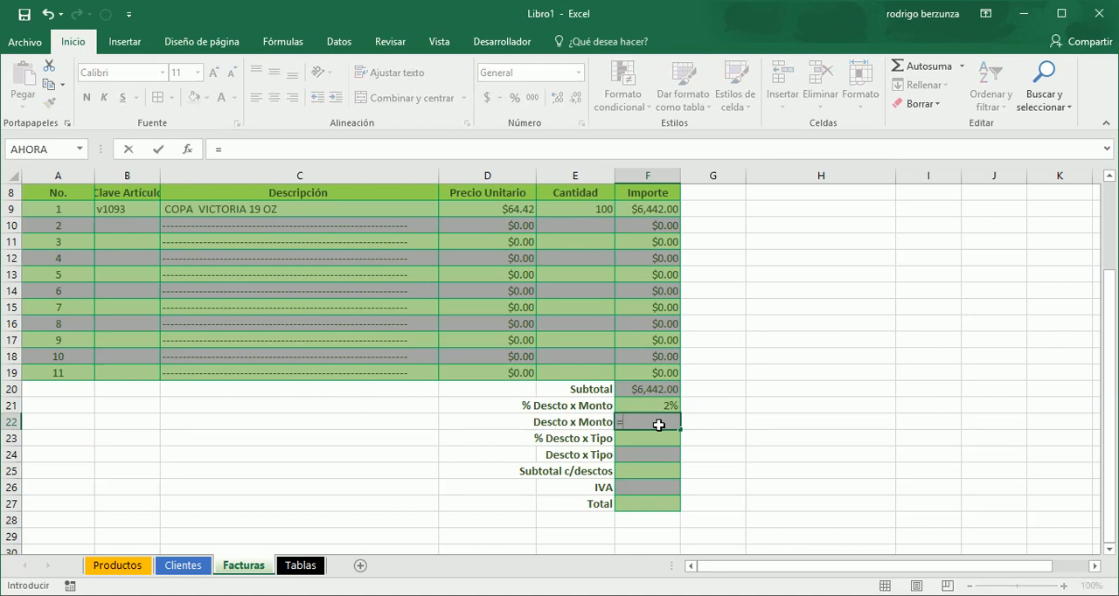
type("sub")
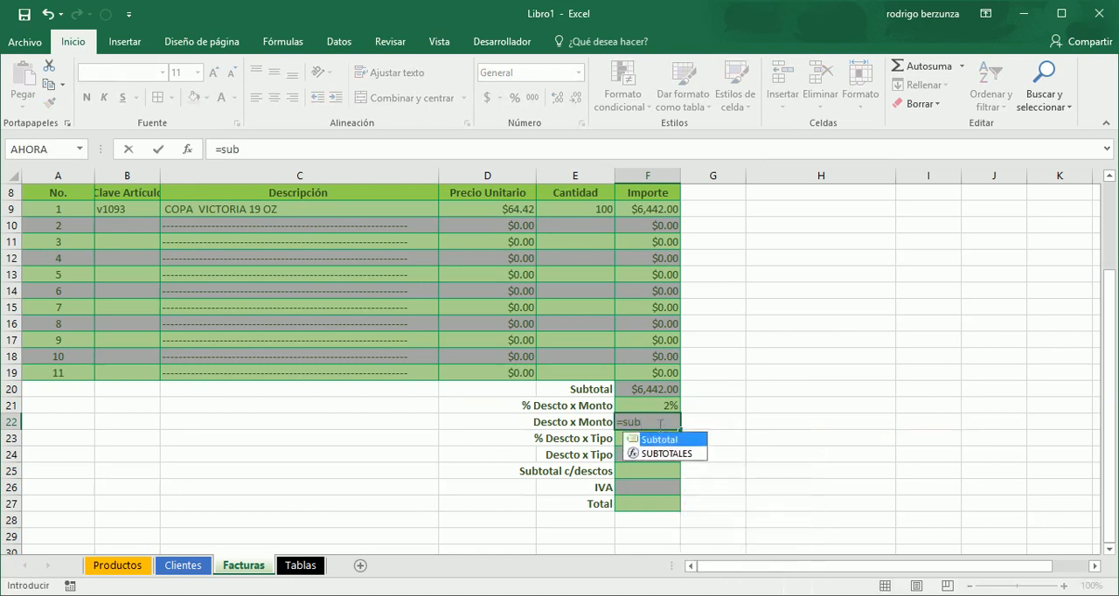
key("Tab")
type("*")
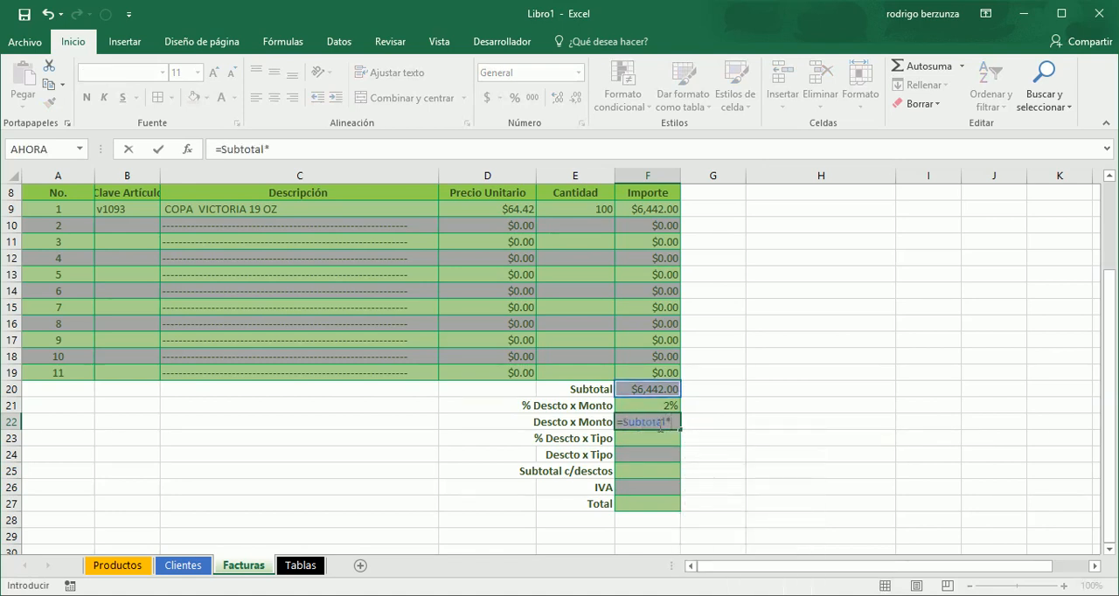
key("Up")
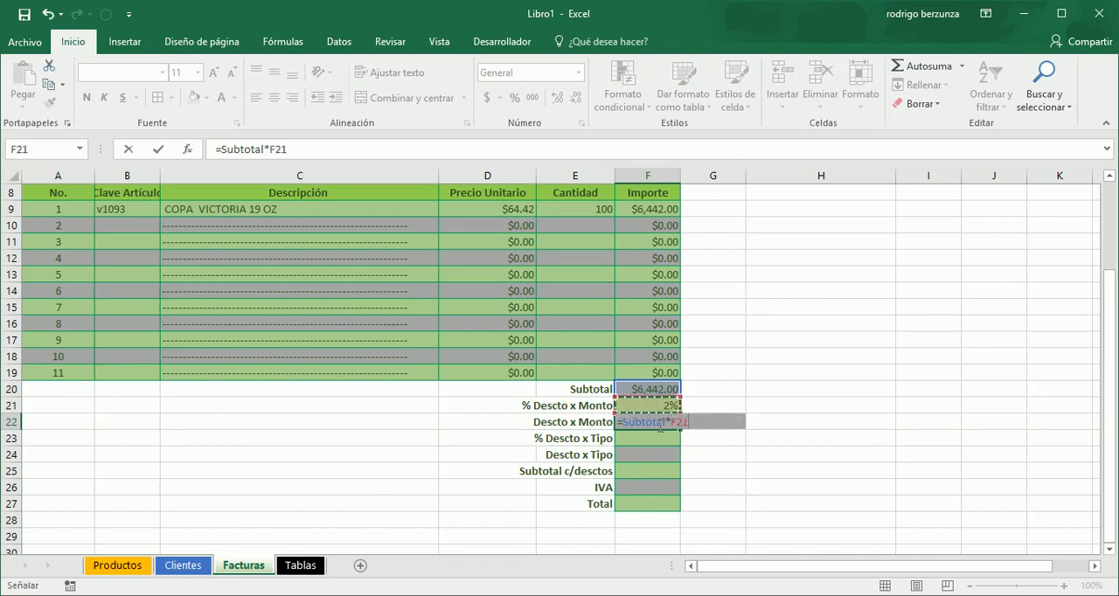
key("Return")
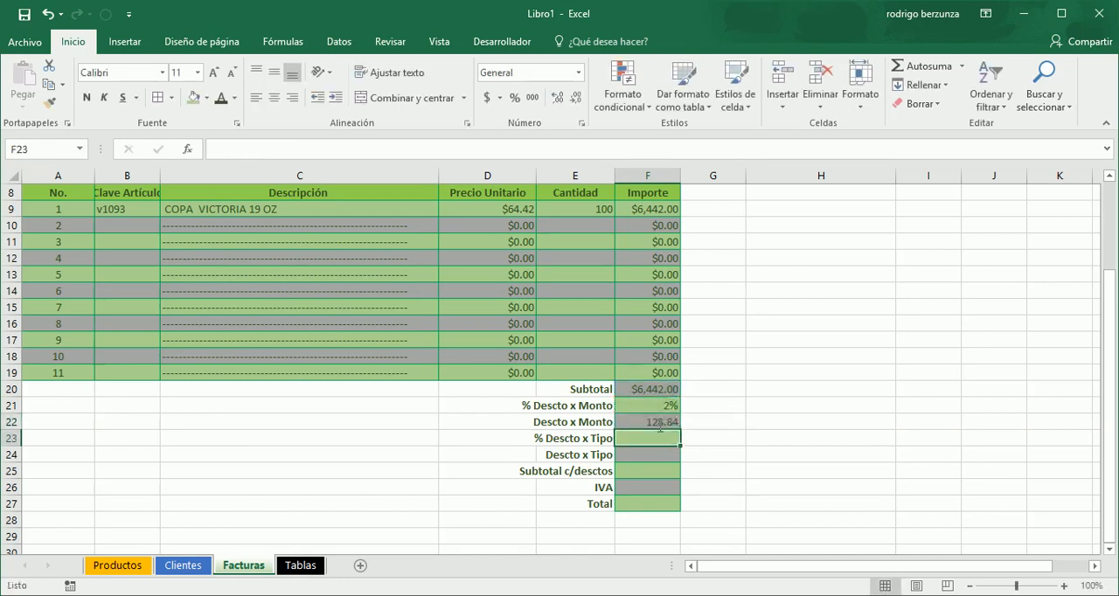
double_click(662, 403)
left_click(744, 351)
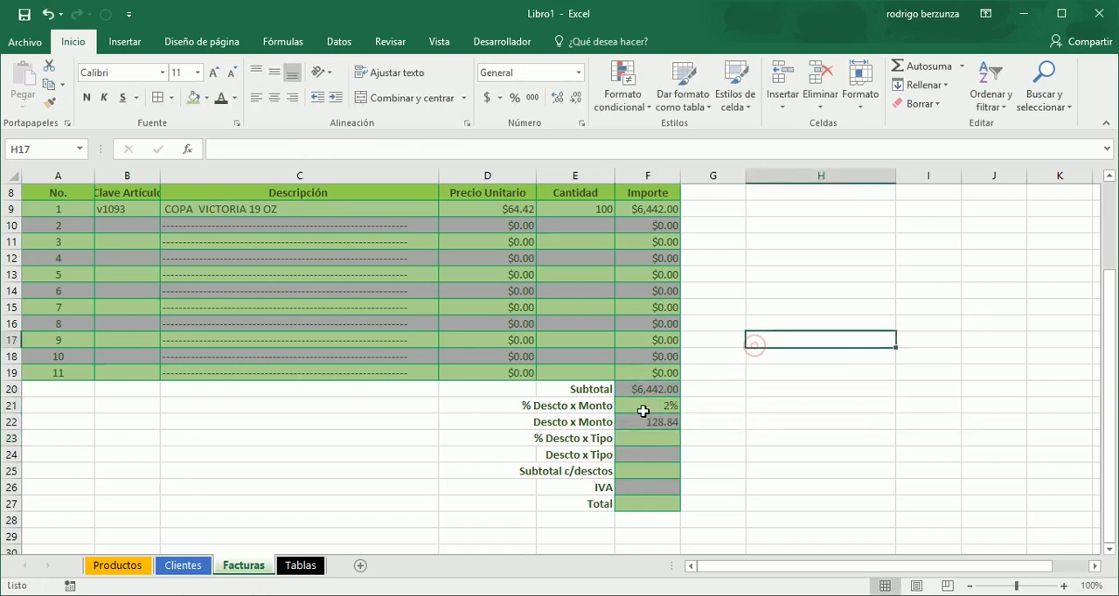
- Review the formulas in F21 and F22, the customer's Tipo in B5 and the Tipo discount table on the Tablas sheet
left_click(644, 404)
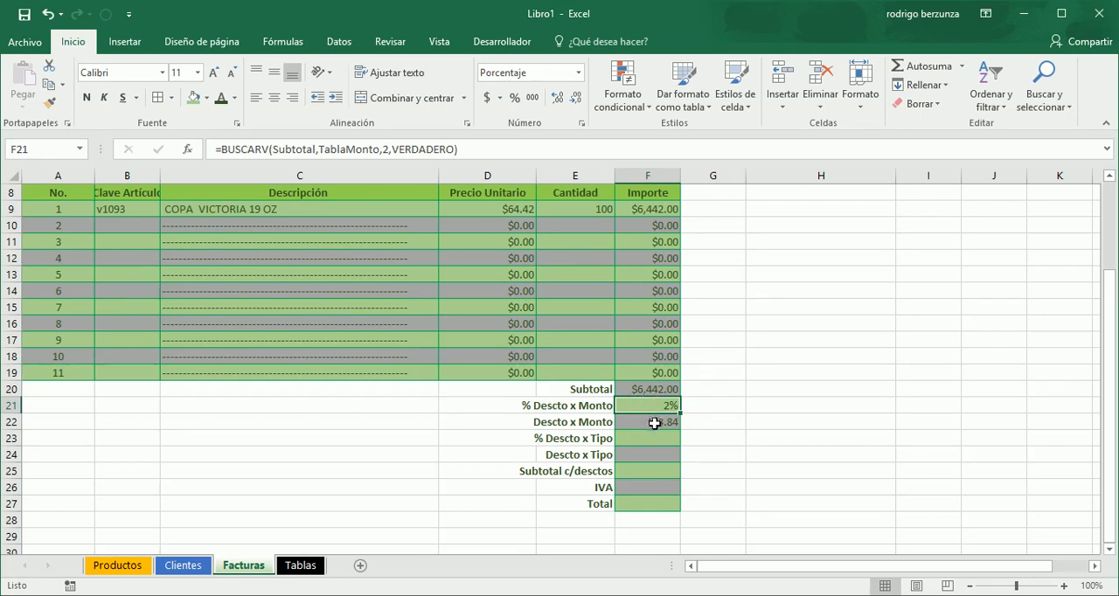
left_click(654, 423)
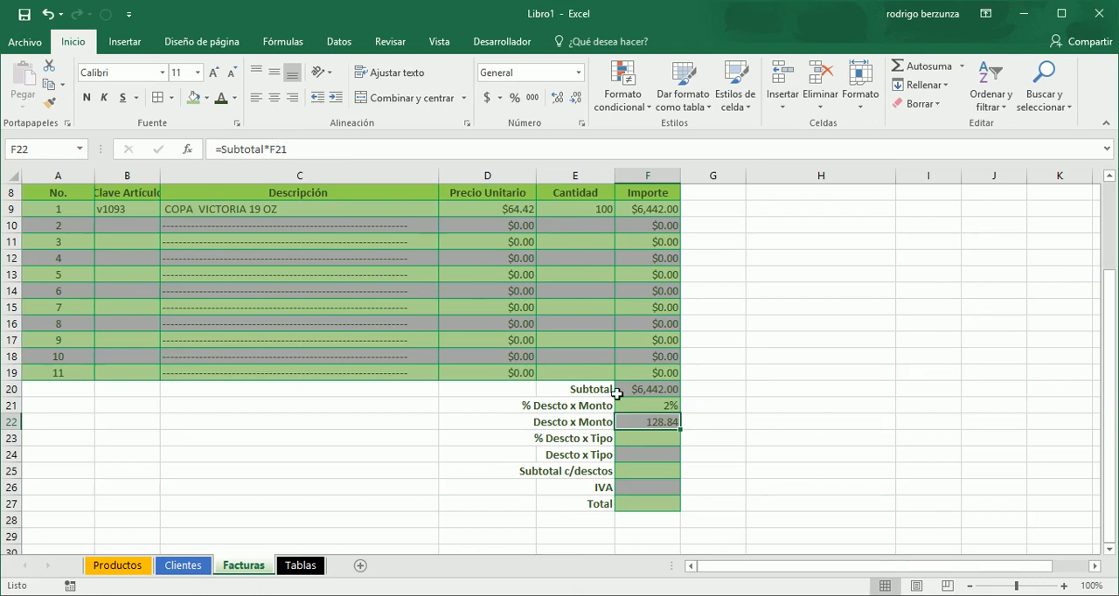
left_click(653, 441)
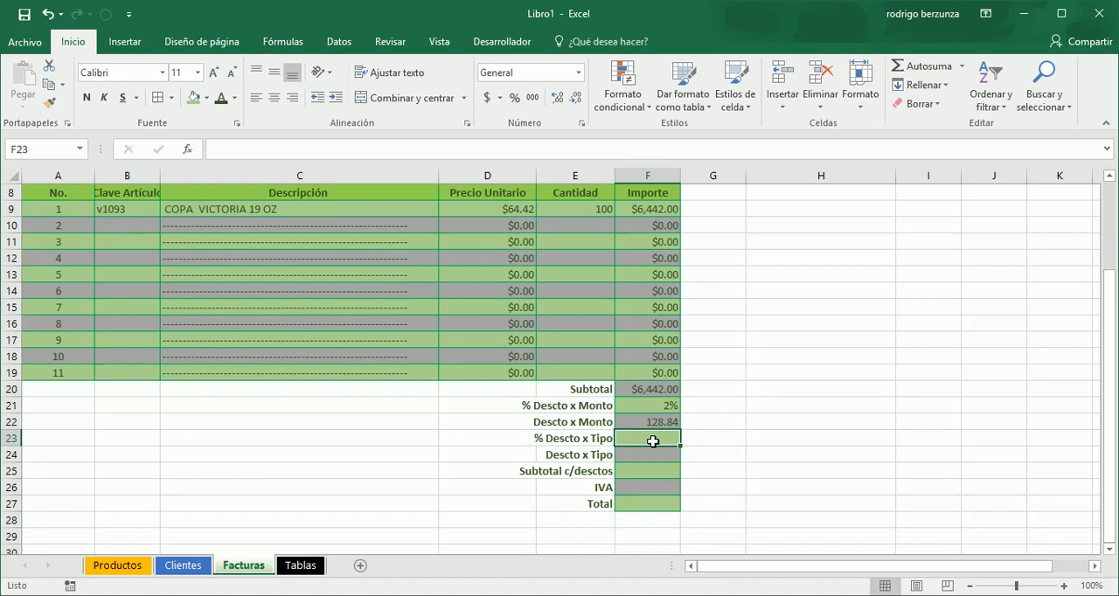
left_click_drag(1114, 393, 1110, 227)
left_click(362, 262)
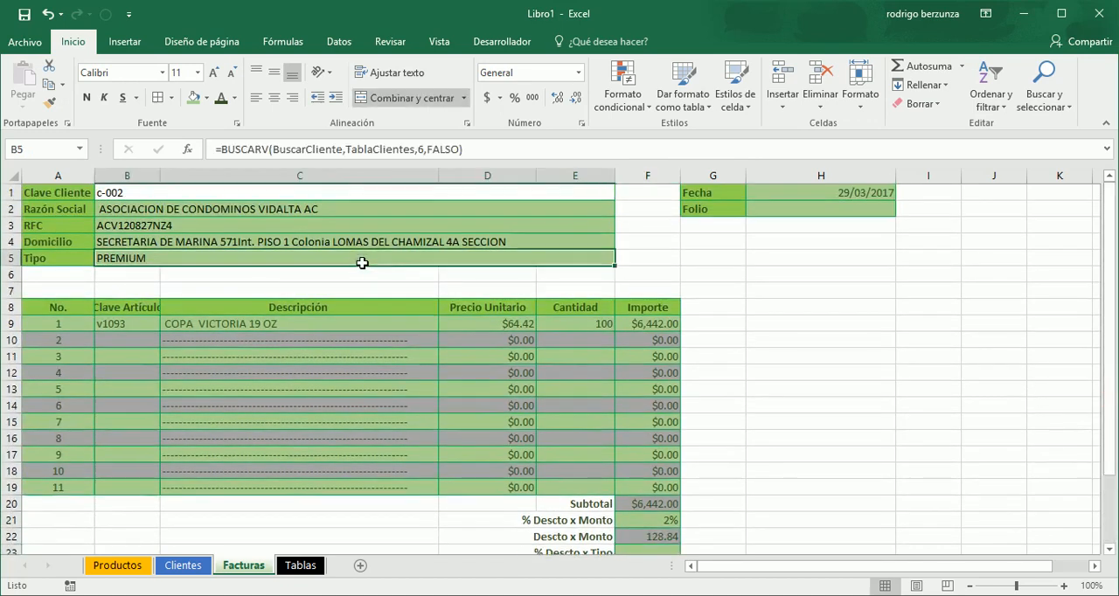
left_click_drag(1115, 268, 1114, 357)
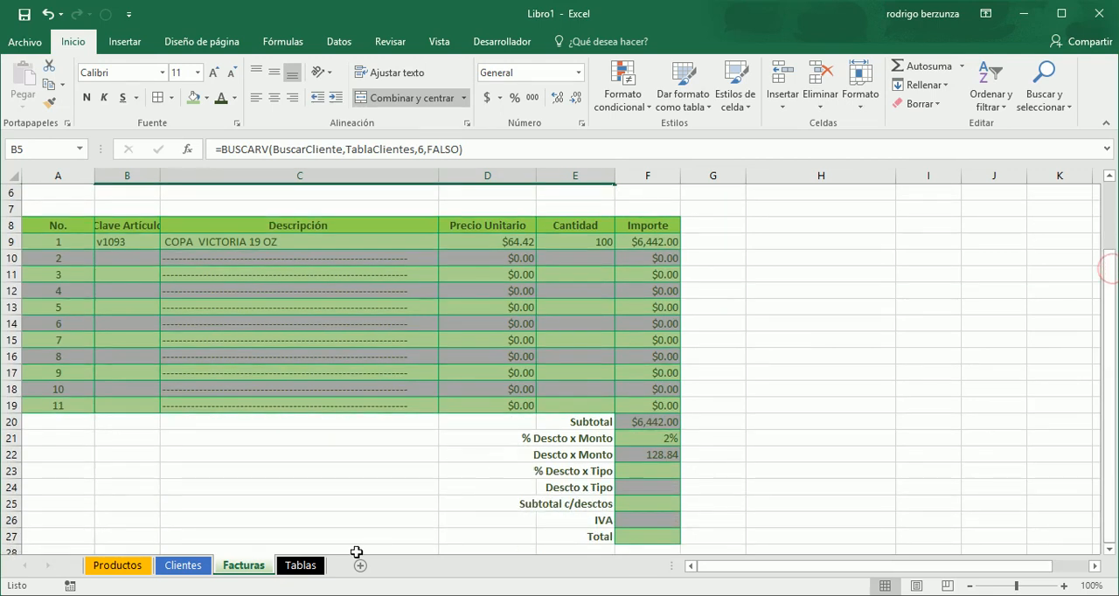
left_click(313, 569)
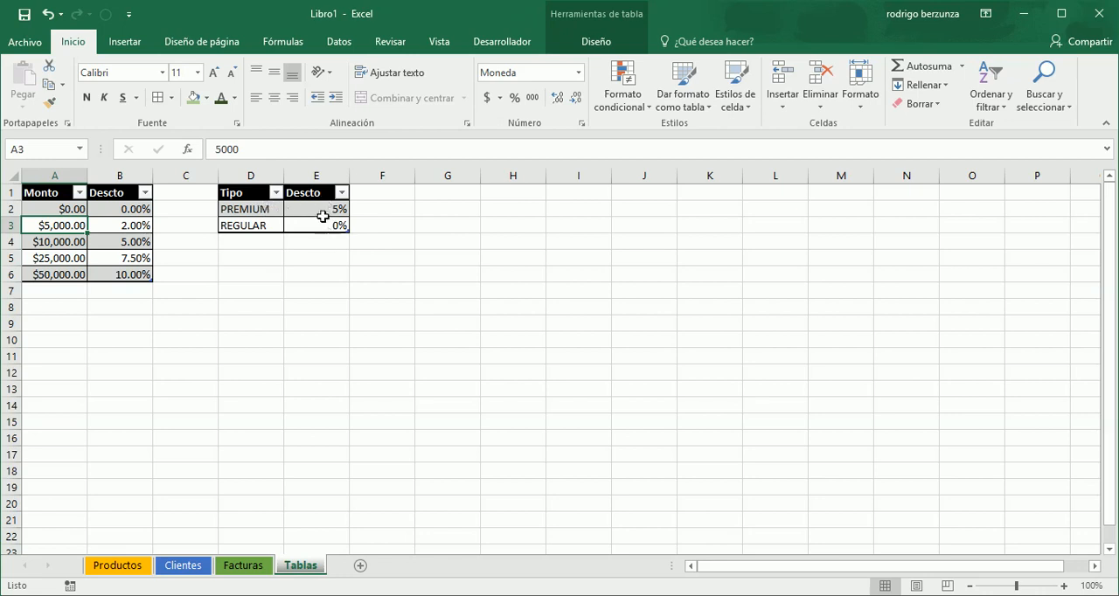
left_click(245, 569)
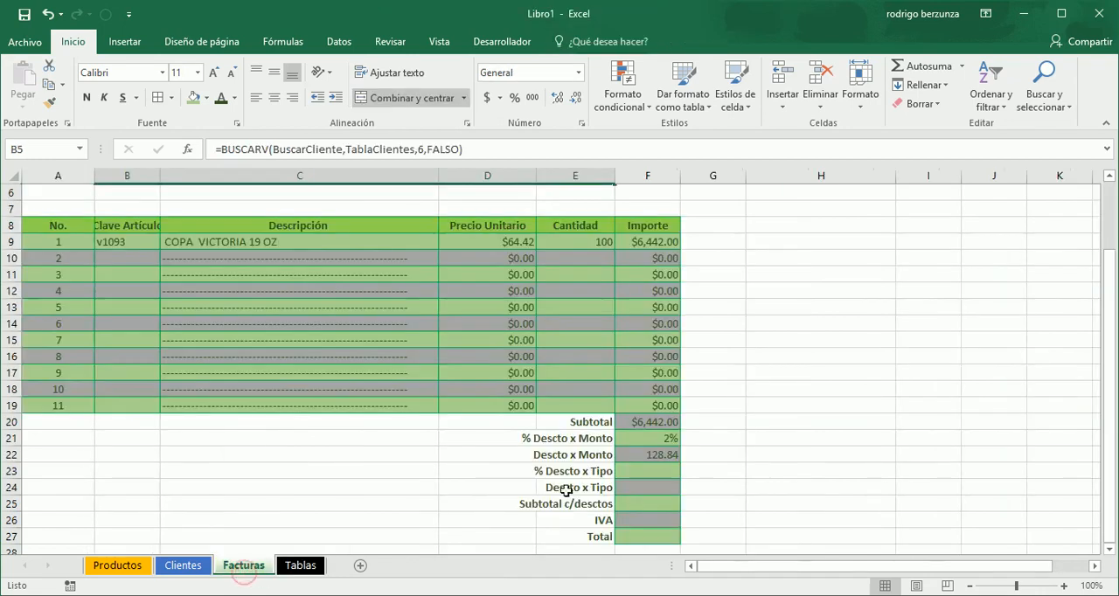
- Begin a BUSCARV formula in F23 for % Descto x Tipo, using the customer's Tipo in B5 as the lookup value
left_click(630, 472)
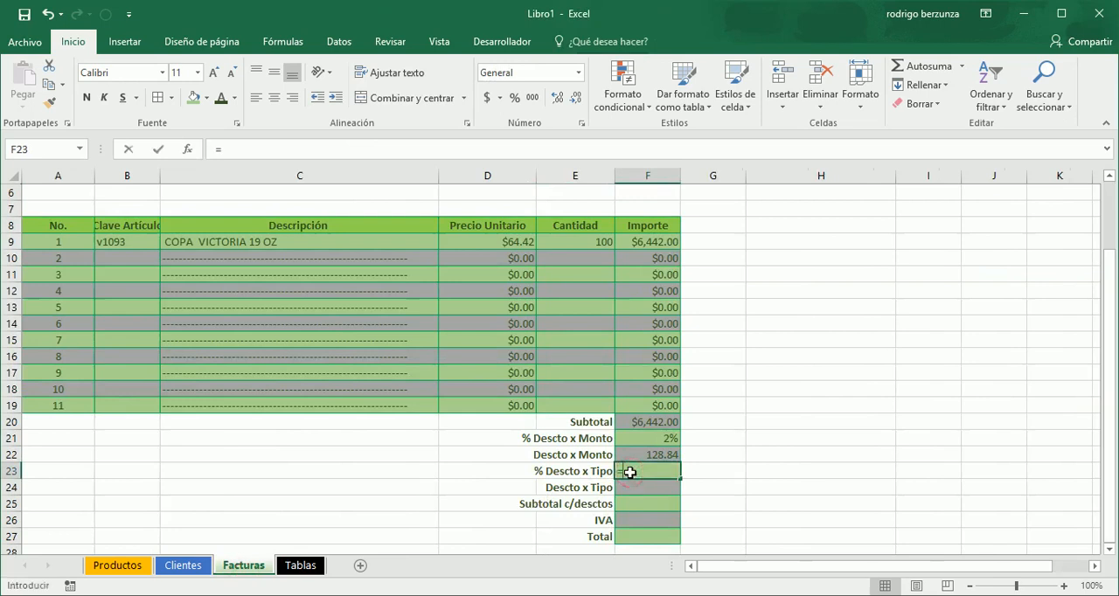
type("=busc")
key("Down")
key("Down")
key("Down")
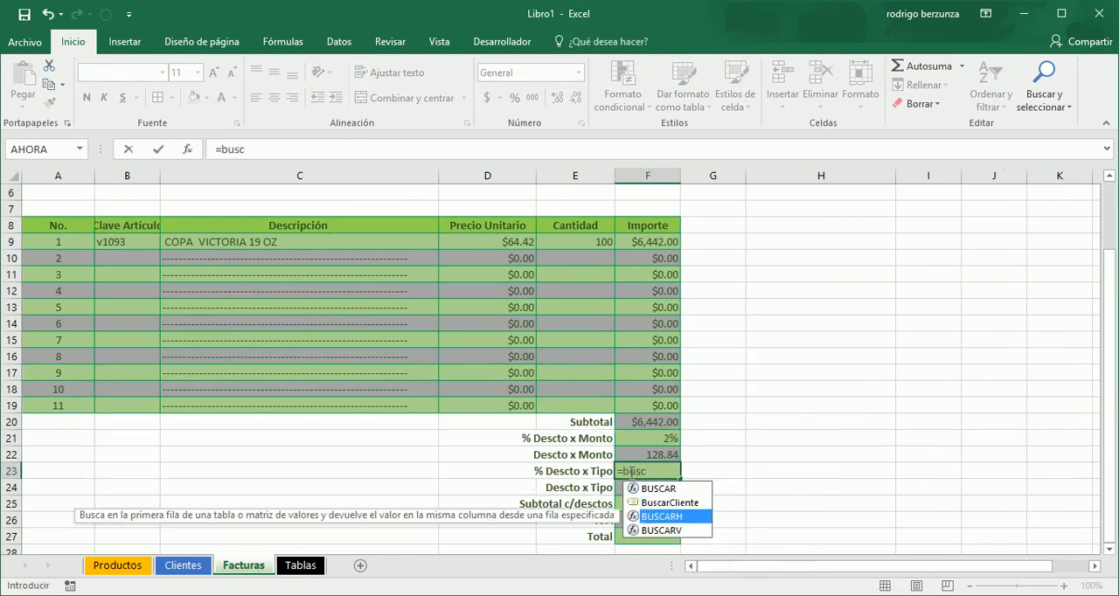
key("Tab")
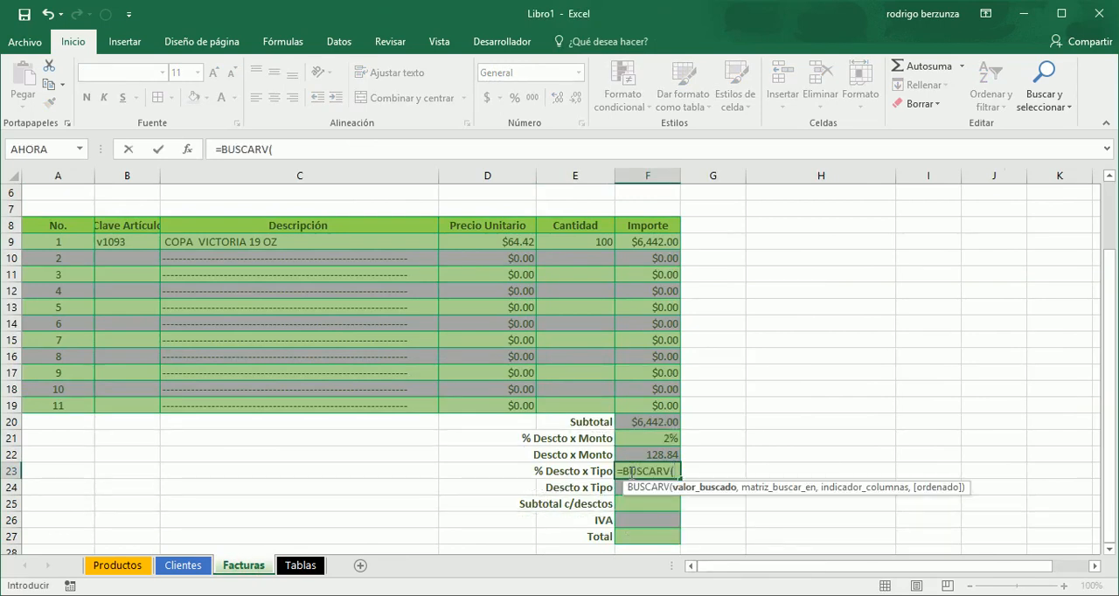
left_click_drag(1114, 257, 1114, 218)
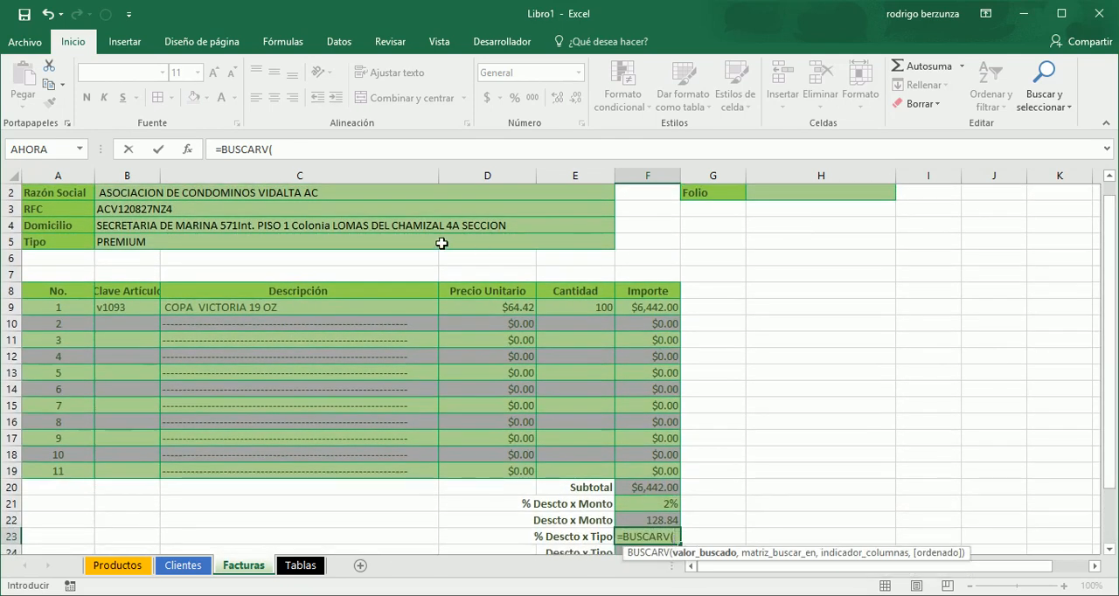
left_click(443, 243)
type(",")
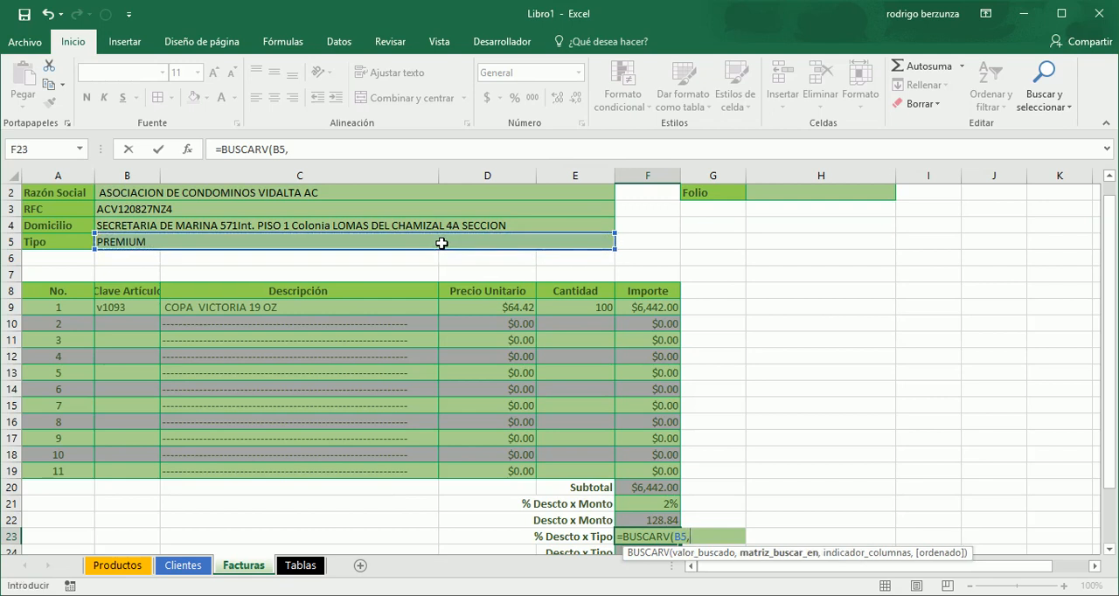
type("tab")
- Add TablaTipo as the lookup range and 2 as the column index in the F23 BUSCARV formula
key("Down")
key("Down")
key("Down")
key("Tab")
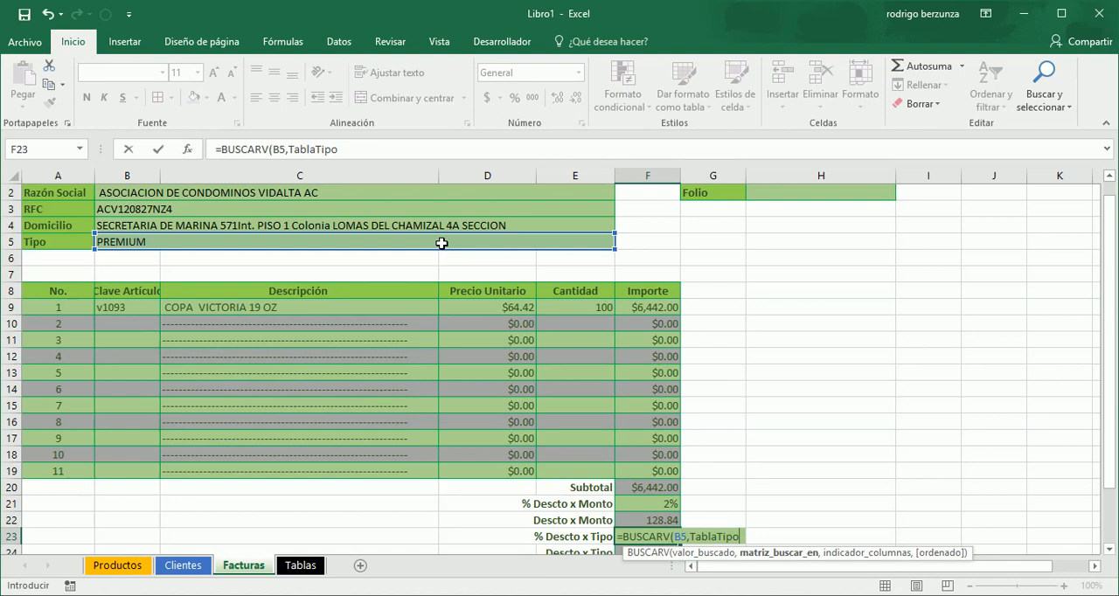
type(",")
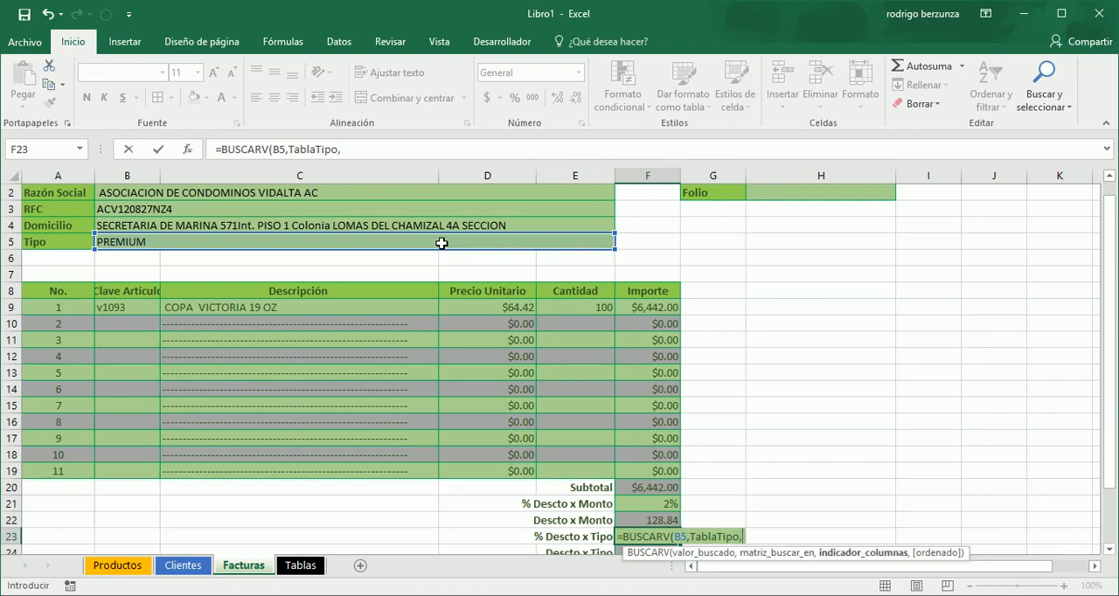
type("2,")
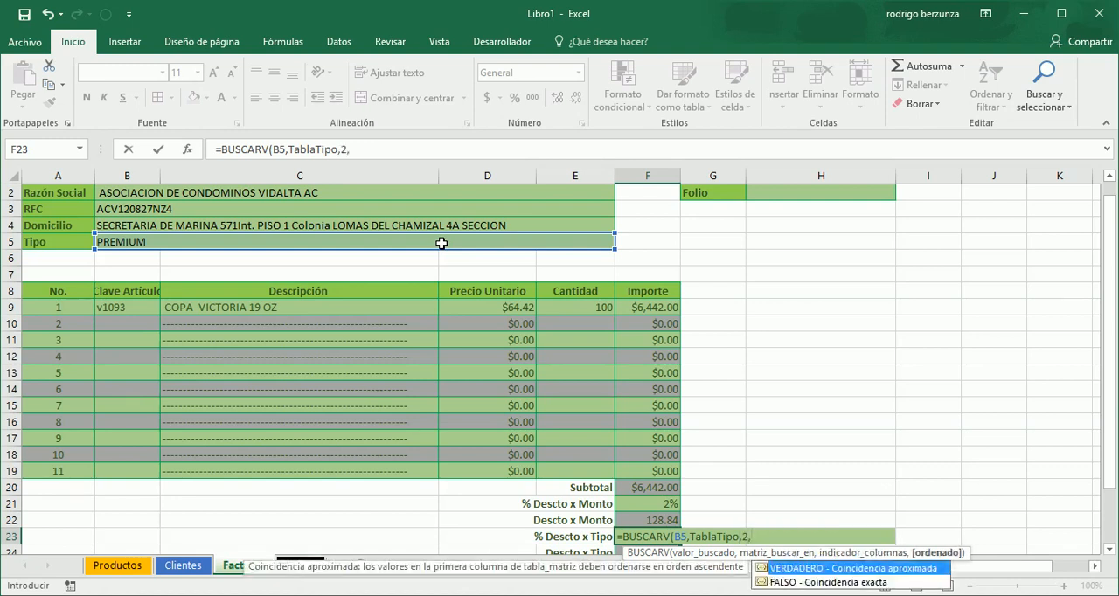
- Complete the F23 formula with FALSO (exact match) so it reads =BUSCARV(B5,TablaTipo,2,FALSO)
key("Down")
key("Up")
key("Down")
key("Up")
key("Down")
key("Up")
key("Down")
key("Up")
key("Down")
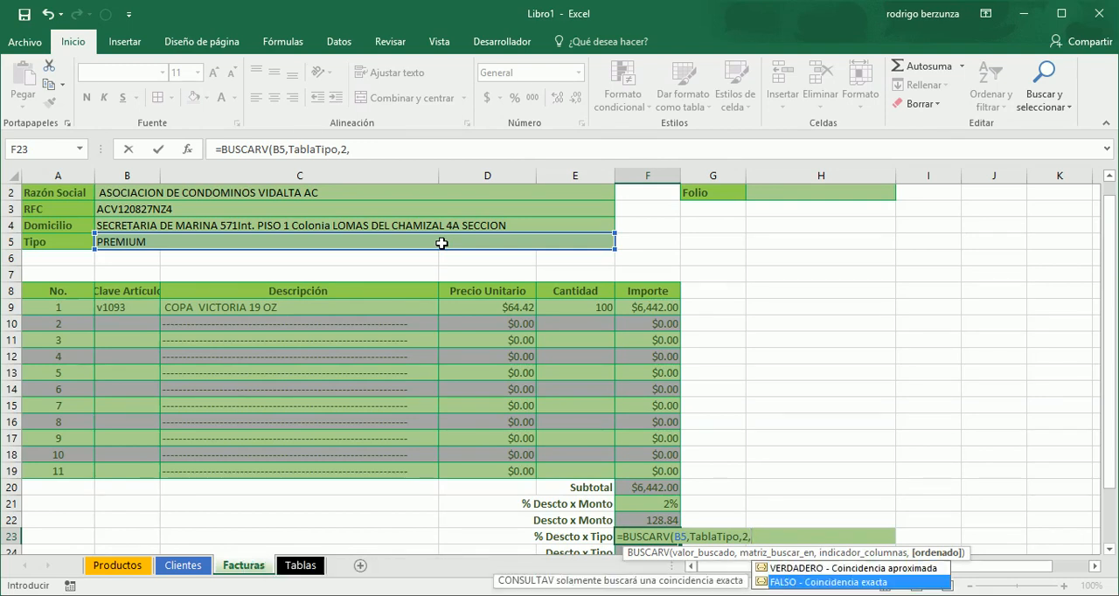
key("Tab")
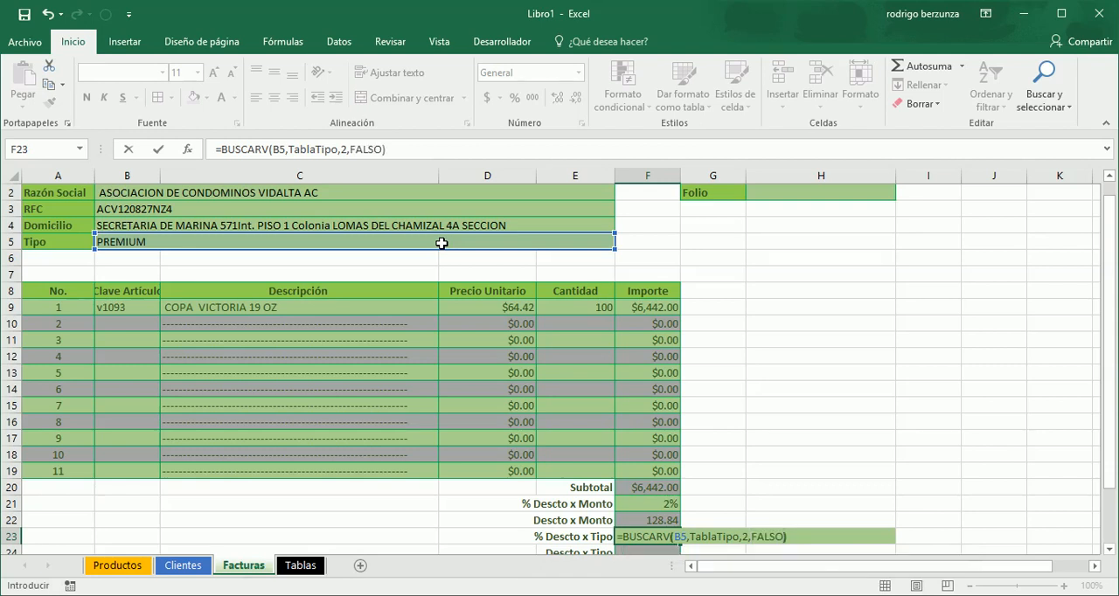
type(")")
key("Return")
- Apply the percent style to the % Descto x Tipo value in F23
scroll(442, 243, "down", 3)
key("Up")
key("Up")
key("Down")
left_click(517, 98)
key("Down")
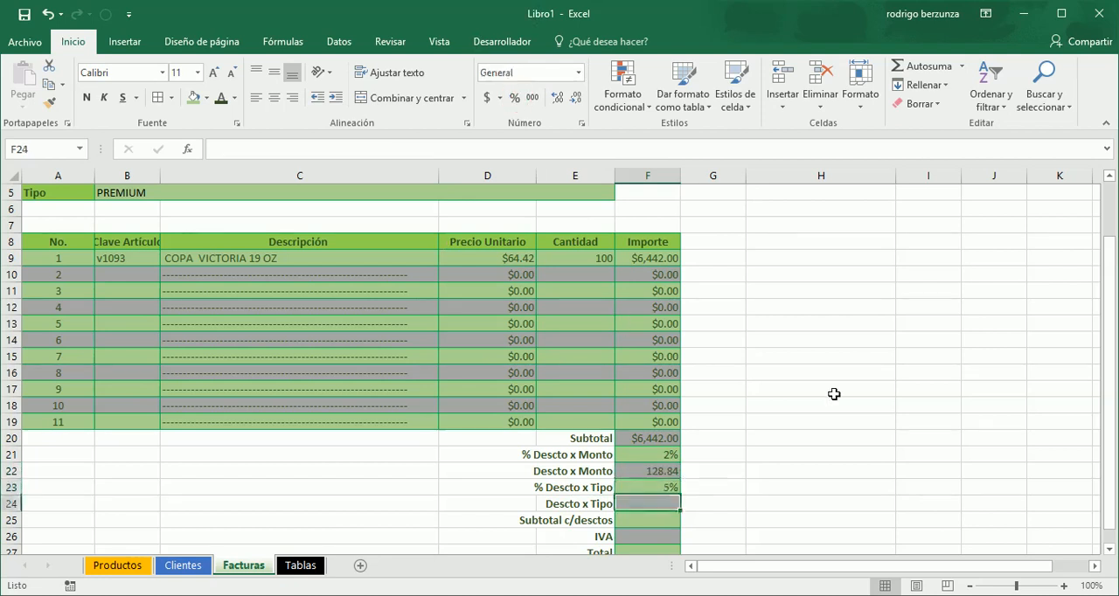
- Calculate Descto x Tipo in F24 by multiplying Subtotal by the % Descto x Tipo in F23
key("Down")
key("Down")
key("Down")
key("Down")
key("Down")
key("Down")
key("Down")
key("Down")
key("Down")
key("Down")
key("Up")
key("Up")
key("Up")
key("Up")
key("Up")
key("Up")
key("Up")
key("Up")
key("Up")
key("Up")
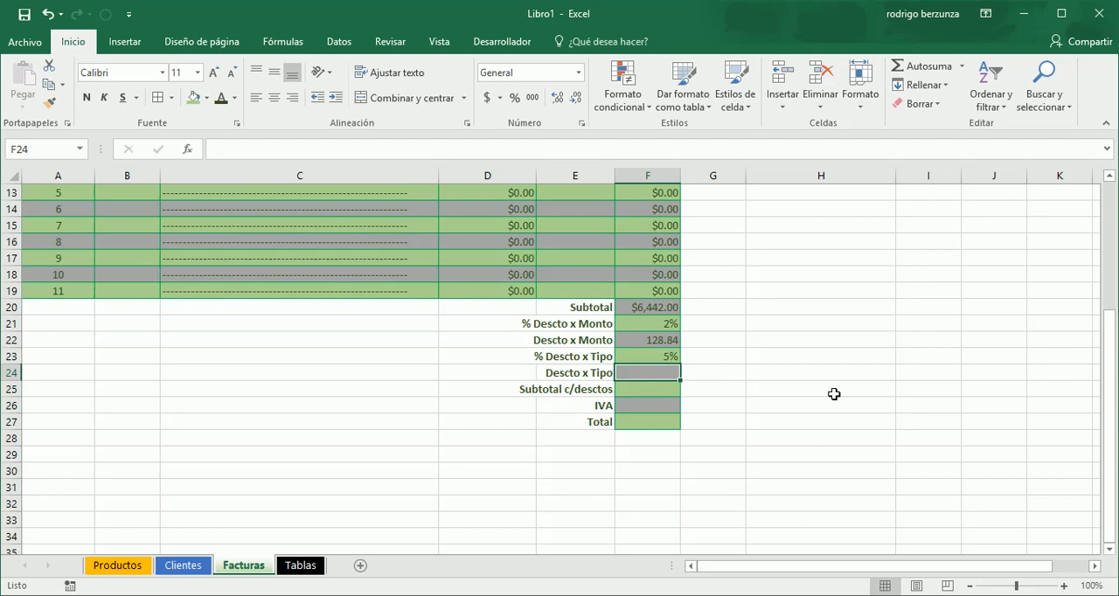
left_click(645, 357)
left_click(660, 308)
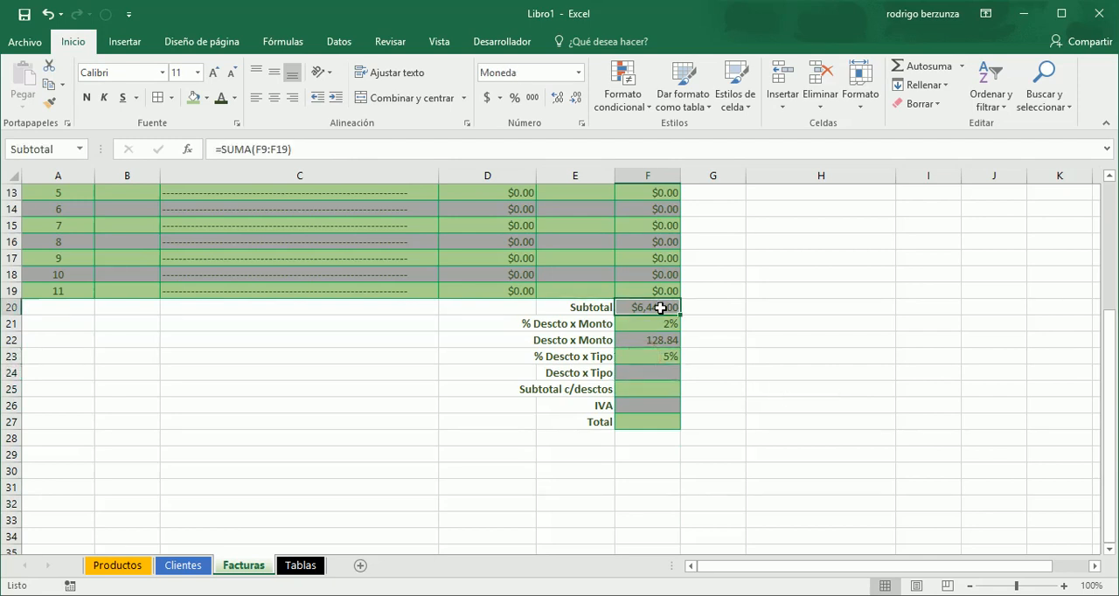
left_click(647, 374)
type("=")
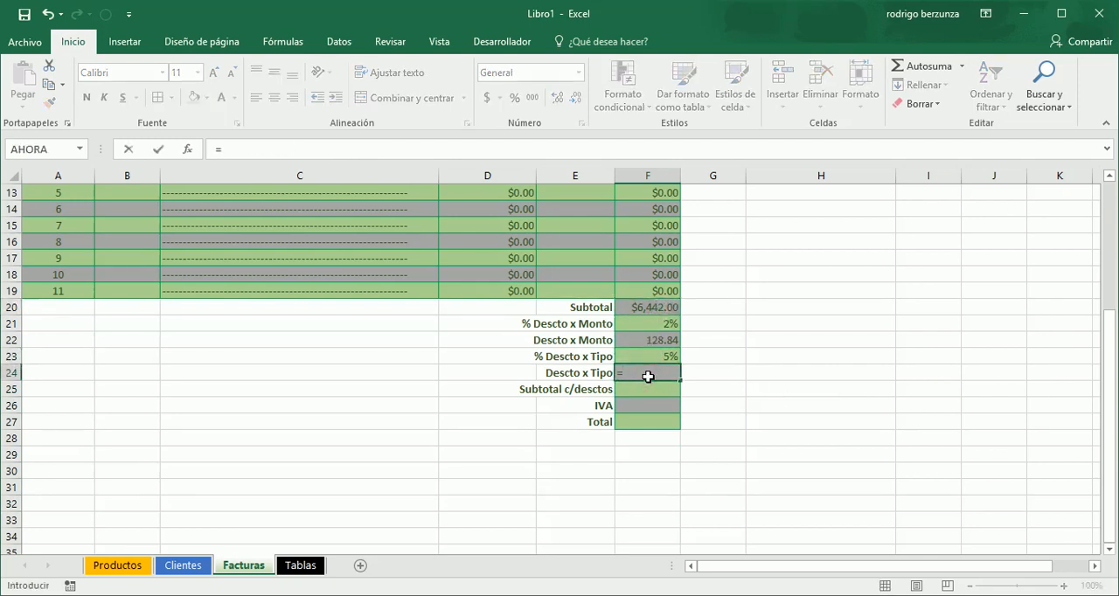
type("sub")
key("Tab")
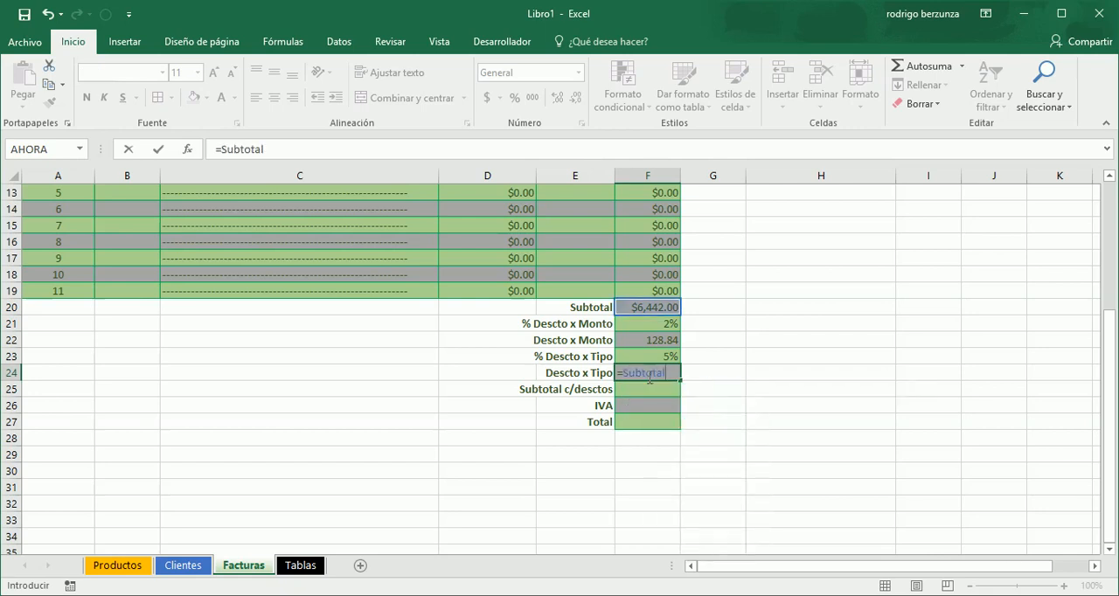
type("*")
key("Up")
key("Up")
key("Up")
key("Down")
key("Down")
key("Return")
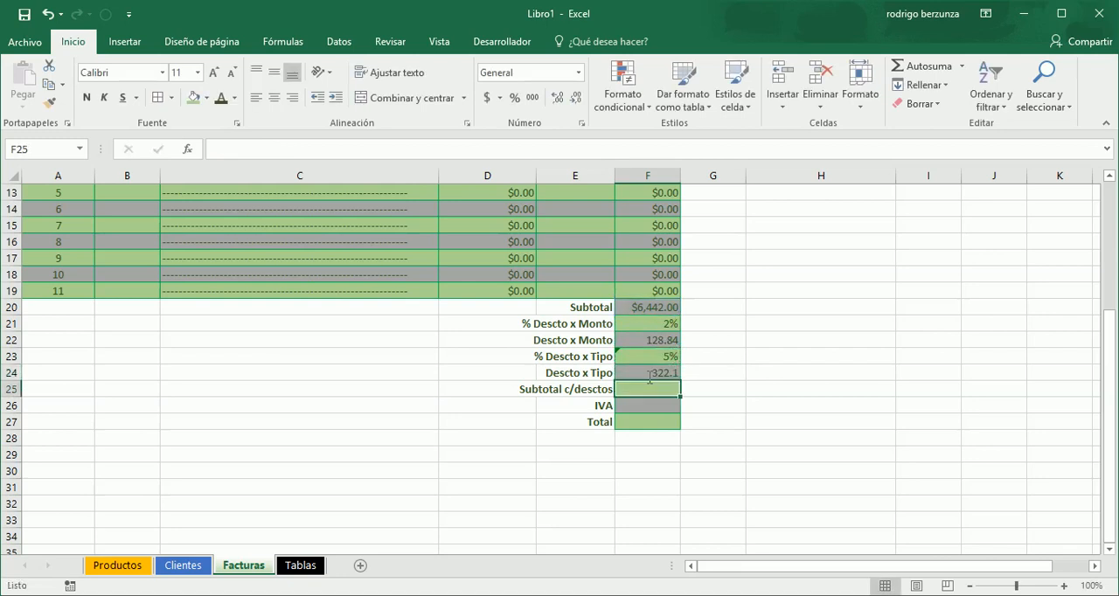
- Examine the F23 lookup formula, the TIPO column on the Clientes sheet, and the customer and discount data on Facturas
key("Up")
key("Up")
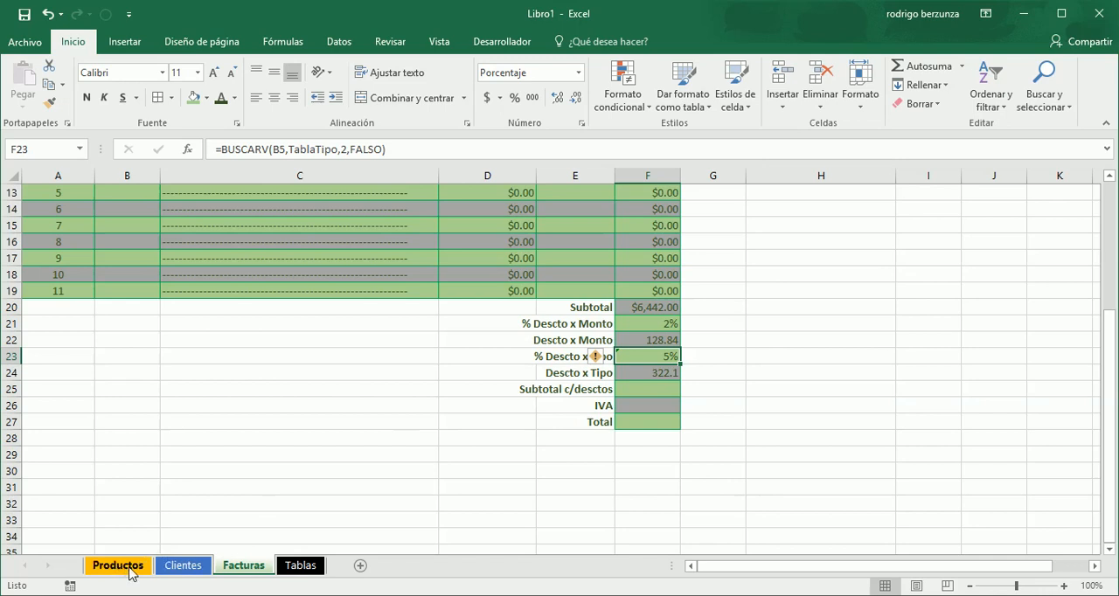
left_click(183, 565)
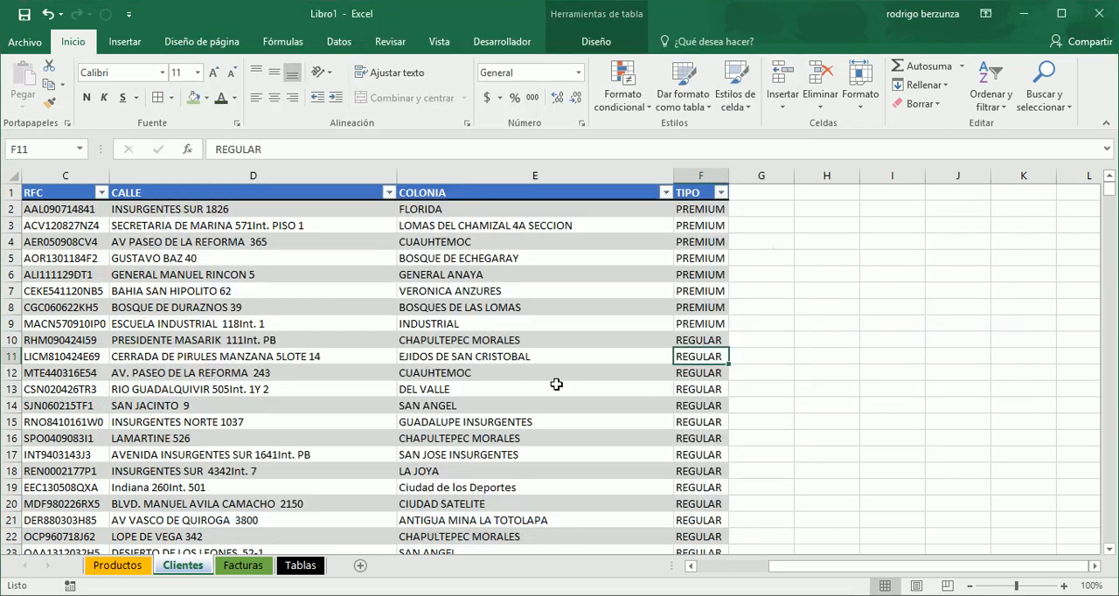
left_click(243, 565)
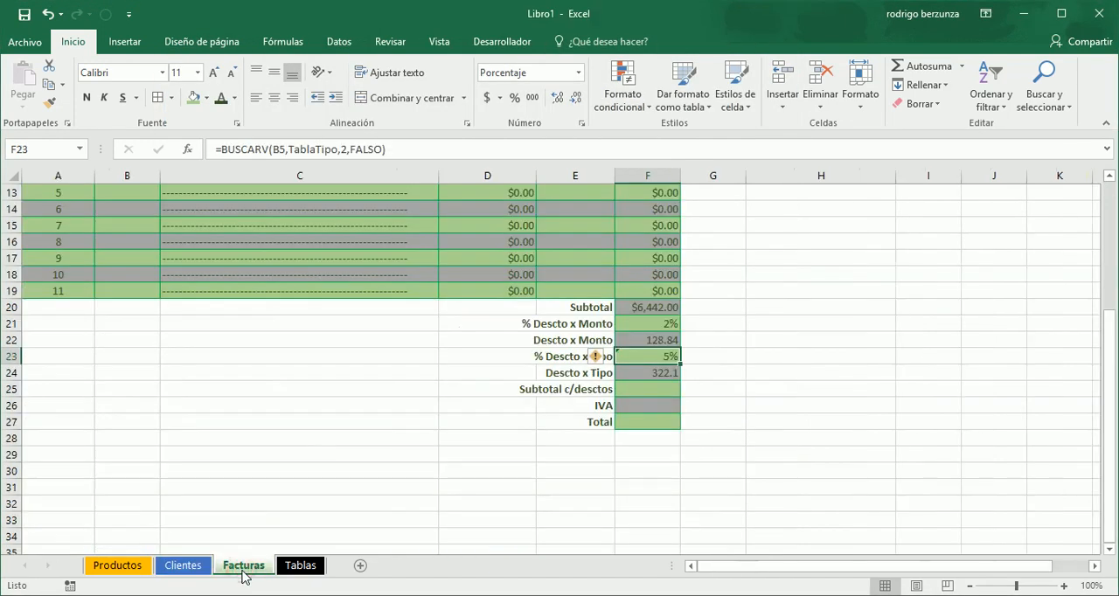
key("Up")
key("Up")
key("Up")
key("Up")
key("Up")
key("Up")
key("Up")
key("Up")
key("Up")
key("Up")
key("Up")
key("Up")
key("Up")
key("Up")
key("Up")
key("Up")
key("Up")
key("Up")
key("Up")
key("Up")
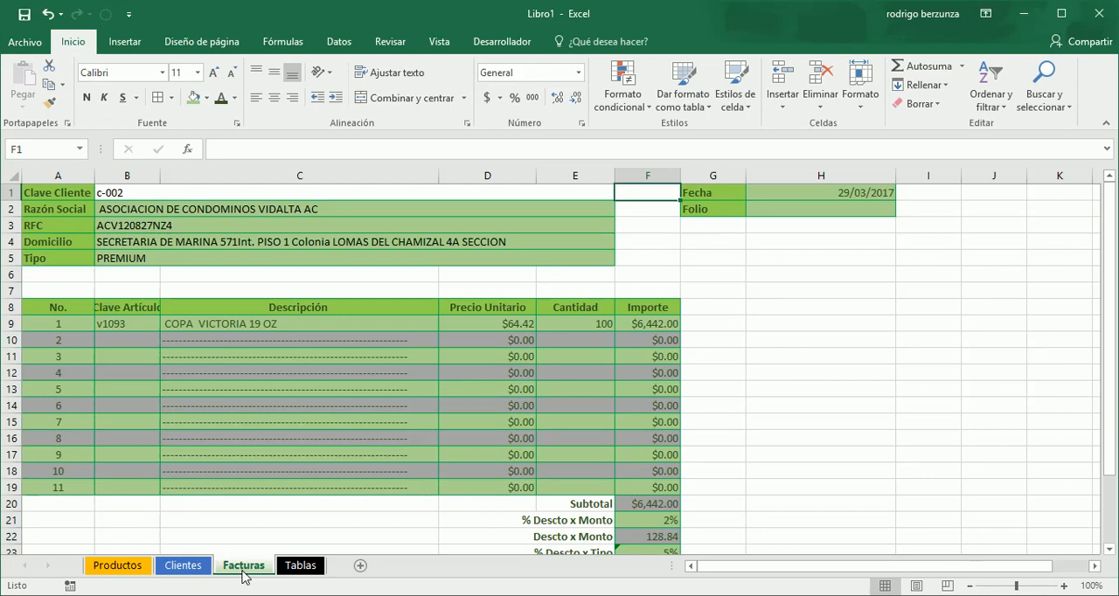
key("Down")
key("Down")
key("Down")
key("Down")
key("Down")
key("Down")
key("Down")
key("Down")
key("Down")
key("Down")
key("Down")
key("Down")
key("Down")
key("Down")
key("Down")
key("Down")
key("Down")
key("Down")
key("Down")
key("Down")
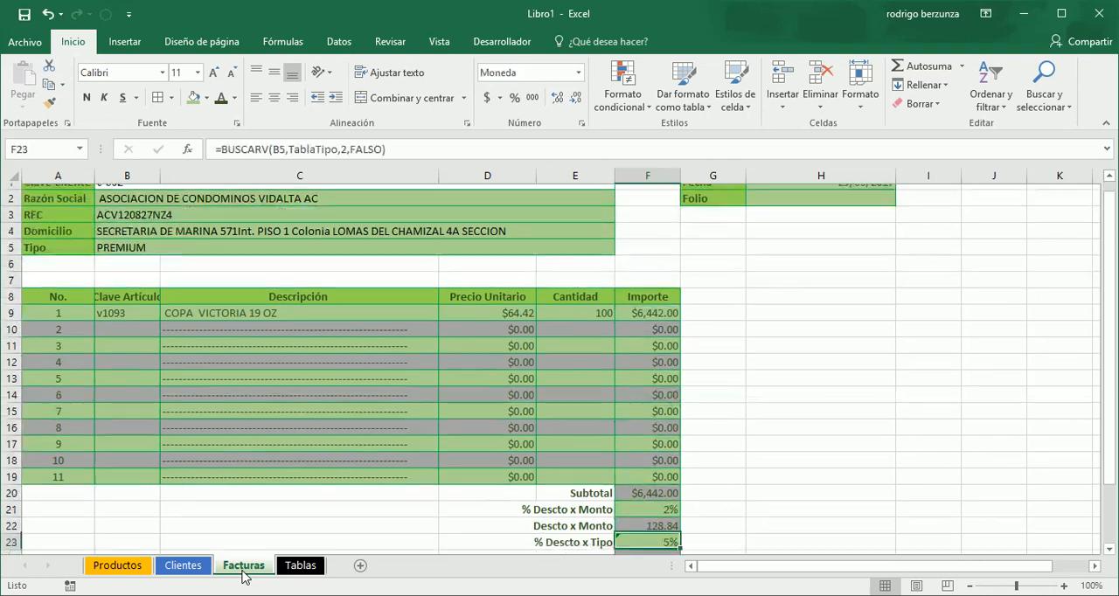
key("Down")
key("Down")
key("Down")
key("Down")
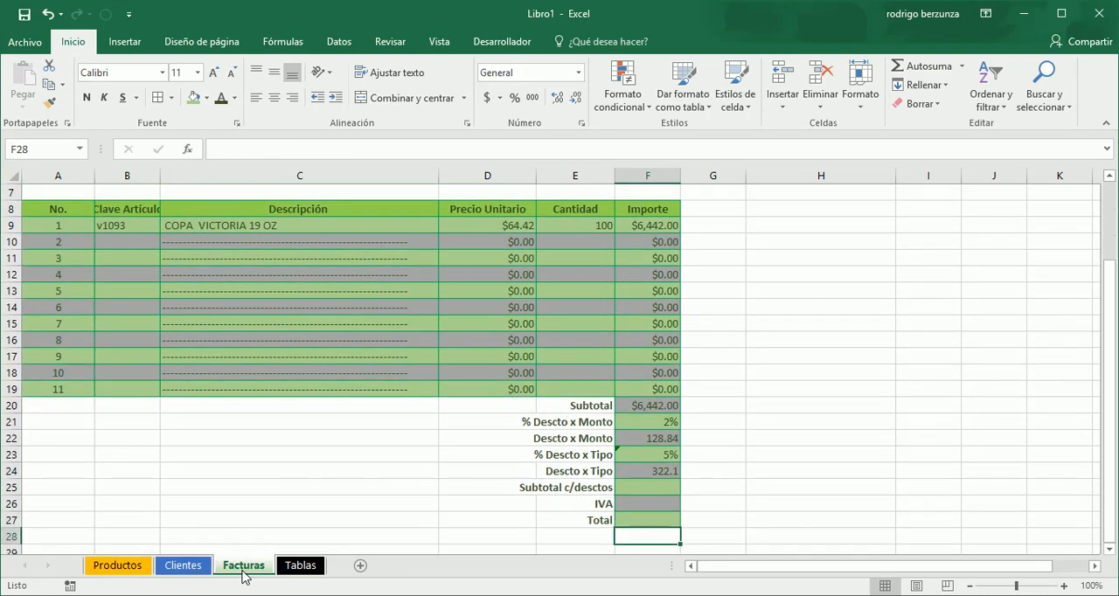
- Replace the TIPO of client C-002 in F3 of the Clientes sheet with 98
left_click(183, 565)
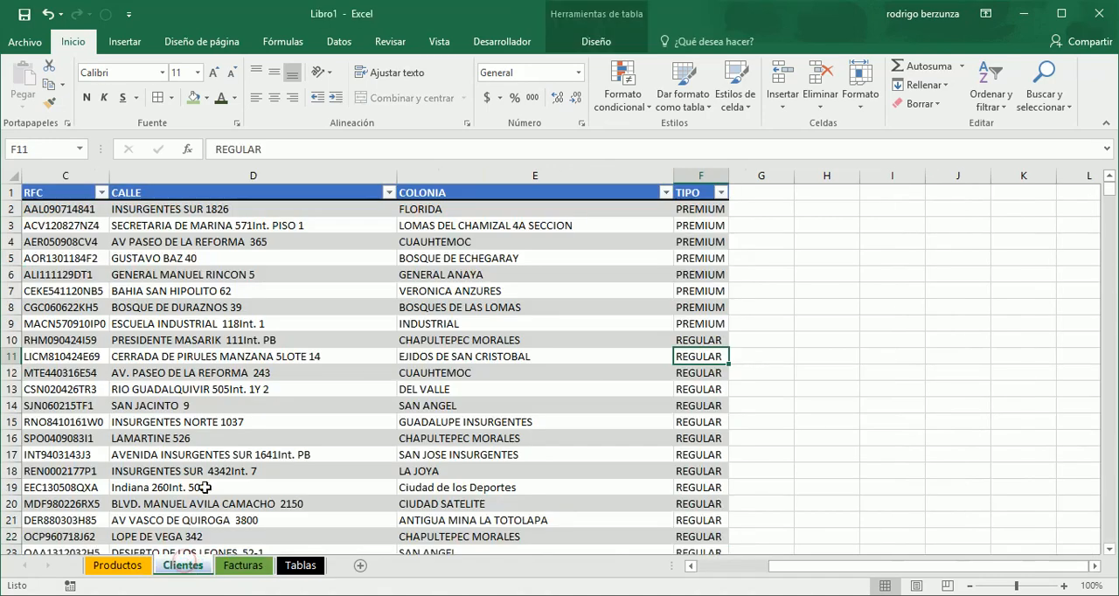
key("Left")
key("Left")
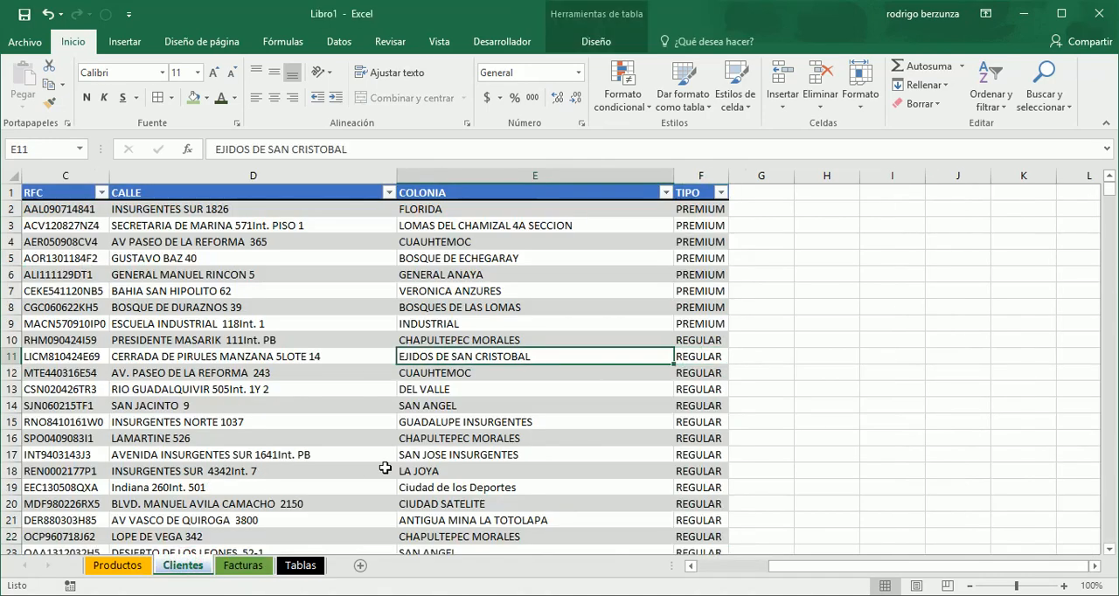
key("Left")
key("Left")
key("Left")
key("Up")
key("Up")
key("Up")
key("Up")
key("Up")
key("Up")
key("Up")
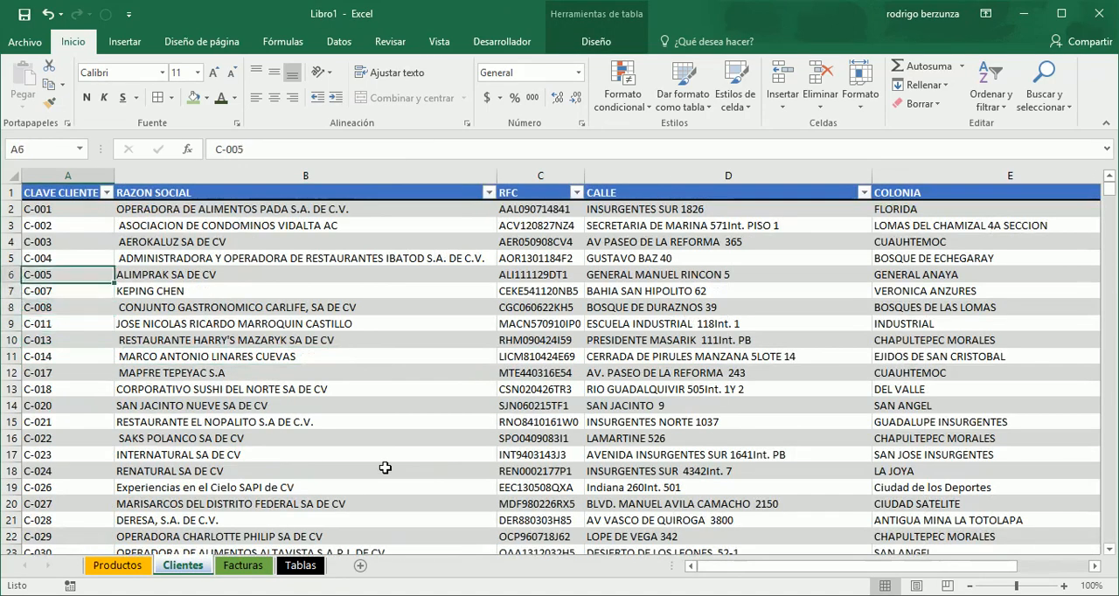
key("Up")
key("Right")
key("Right")
key("Right")
key("Right")
key("Right")
key("Right")
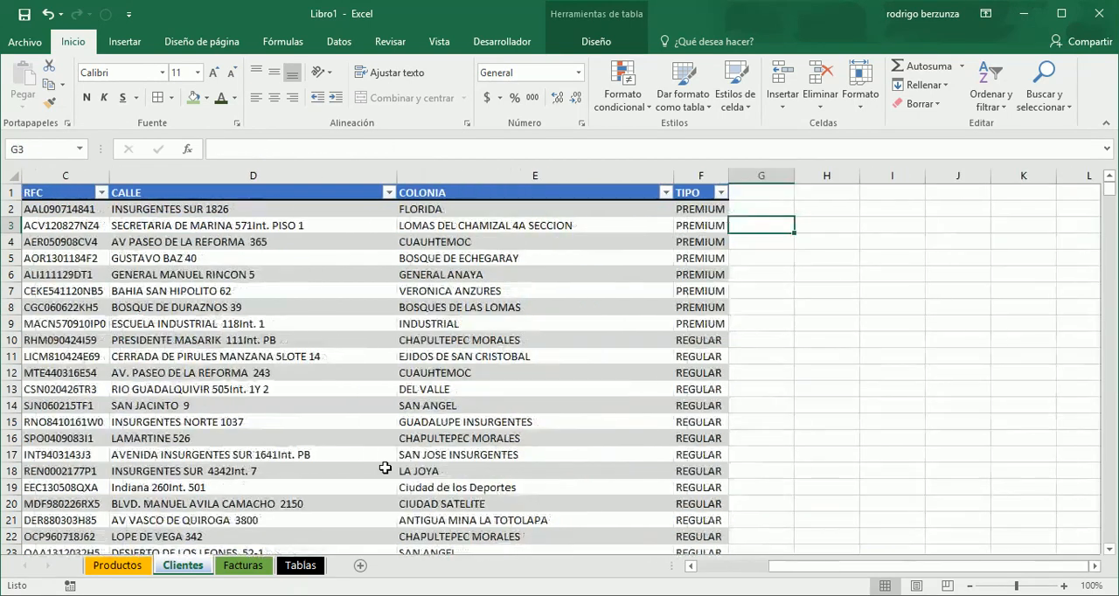
key("Left")
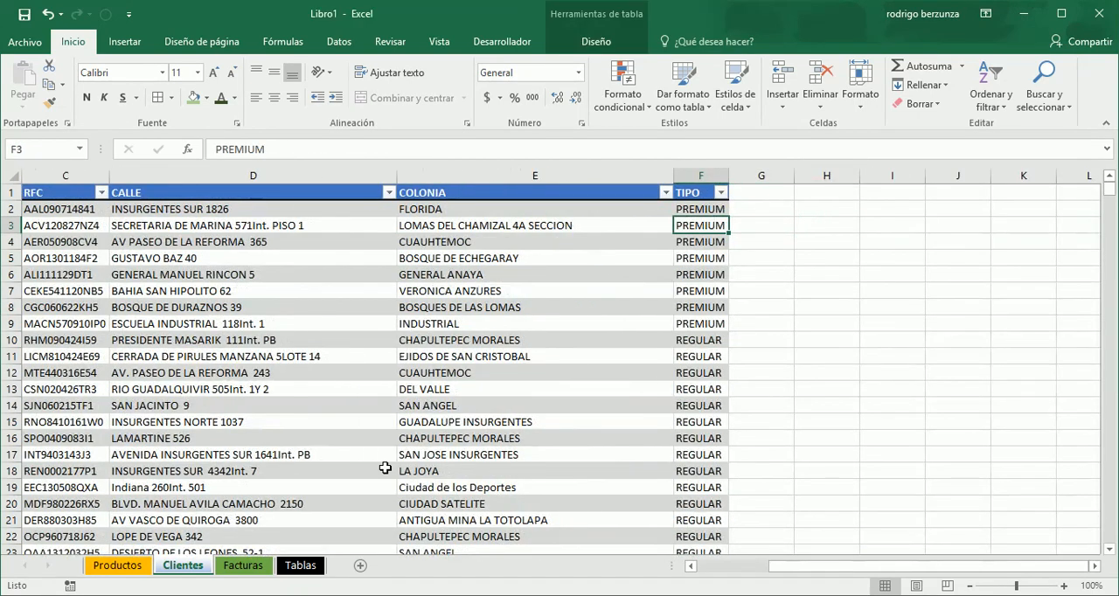
type("98")
key("Return")
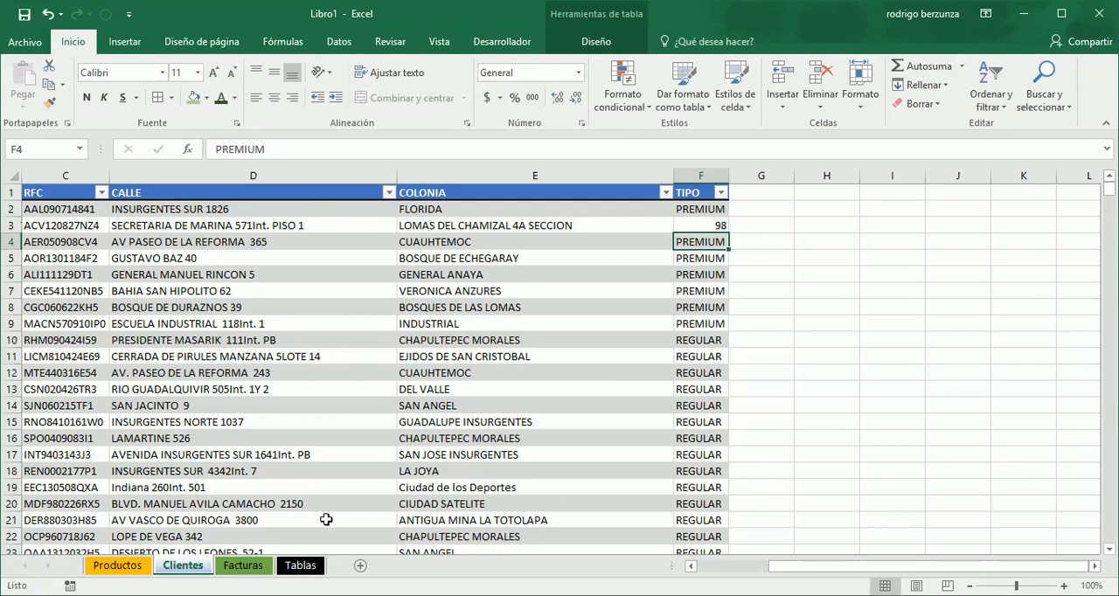
- Wrap the % Descto x Tipo lookup in F23 of the Facturas sheet in SI.ERROR with 0 as the error value
left_click(249, 566)
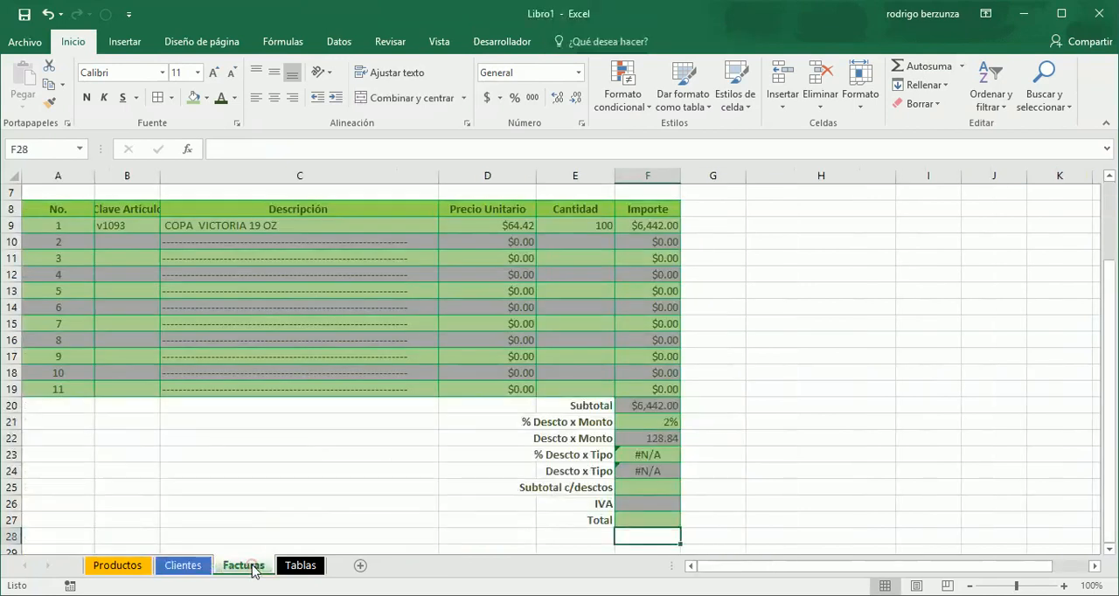
left_click(656, 456)
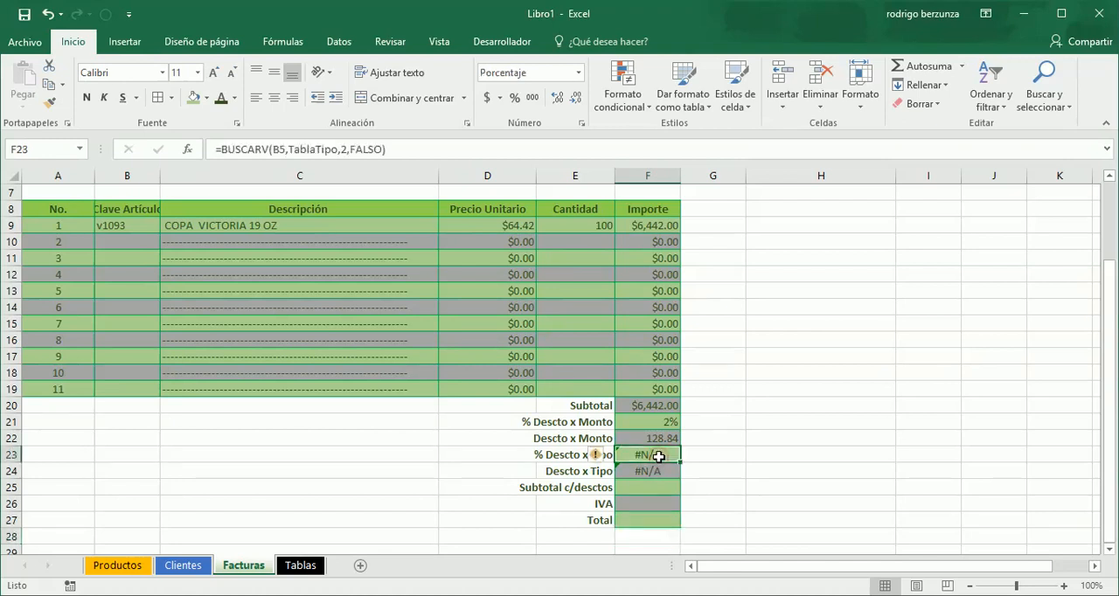
left_click(406, 149)
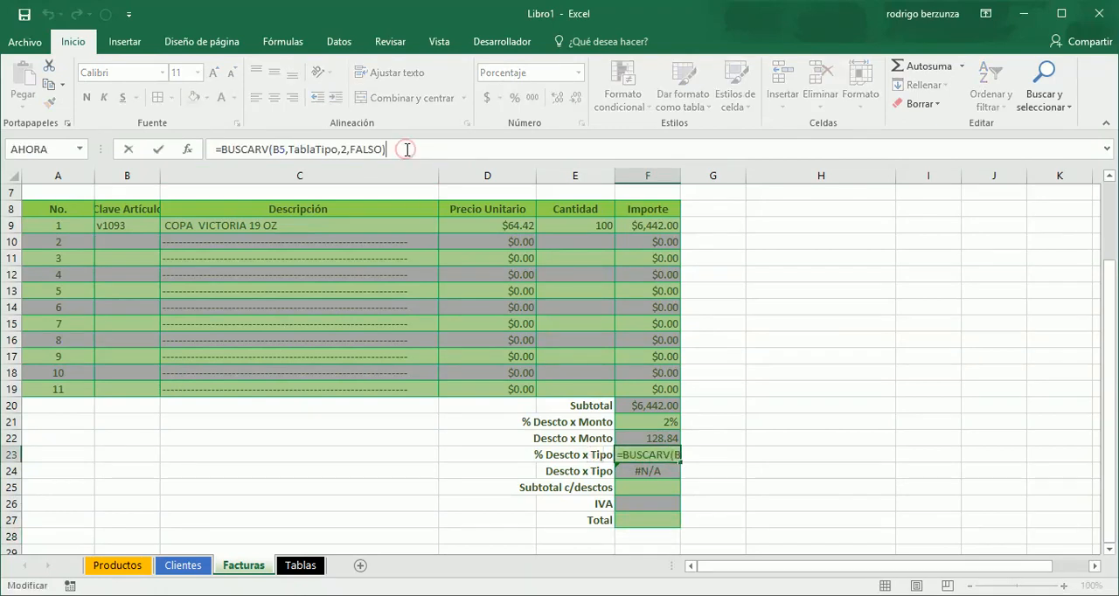
key("Left")
key("Left")
key("Left")
key("Left")
key("Left")
key("Left")
key("Left")
key("Left")
key("Left")
key("Left")
key("Left")
key("Left")
key("Left")
key("Left")
key("Left")
key("Left")
key("Left")
key("Left")
type("si.")
key("Down")
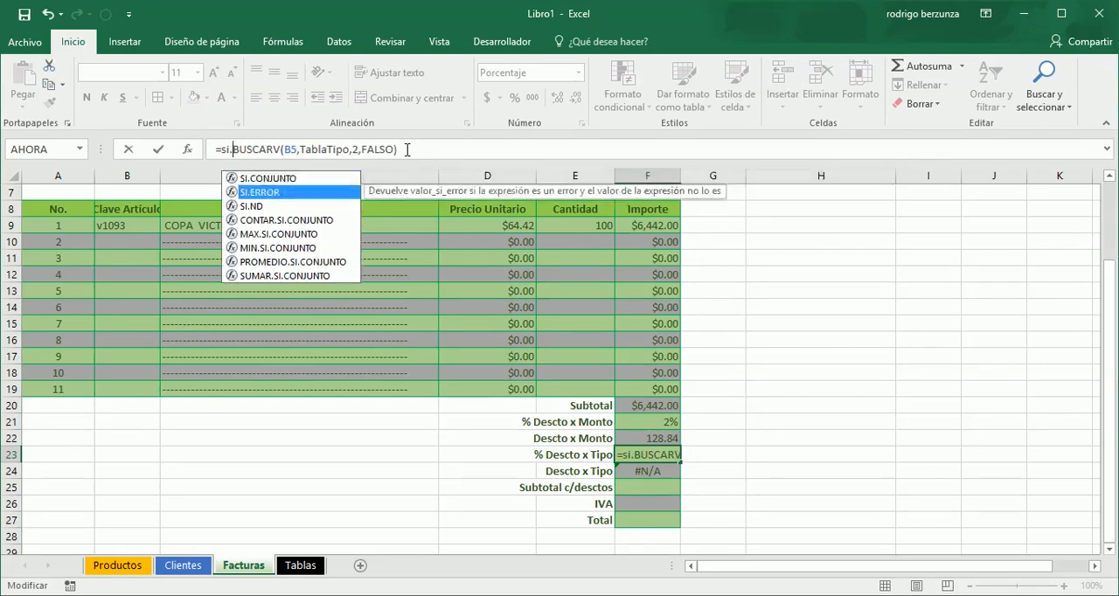
key("Tab")
key("End")
type(",0)")
key("Return")
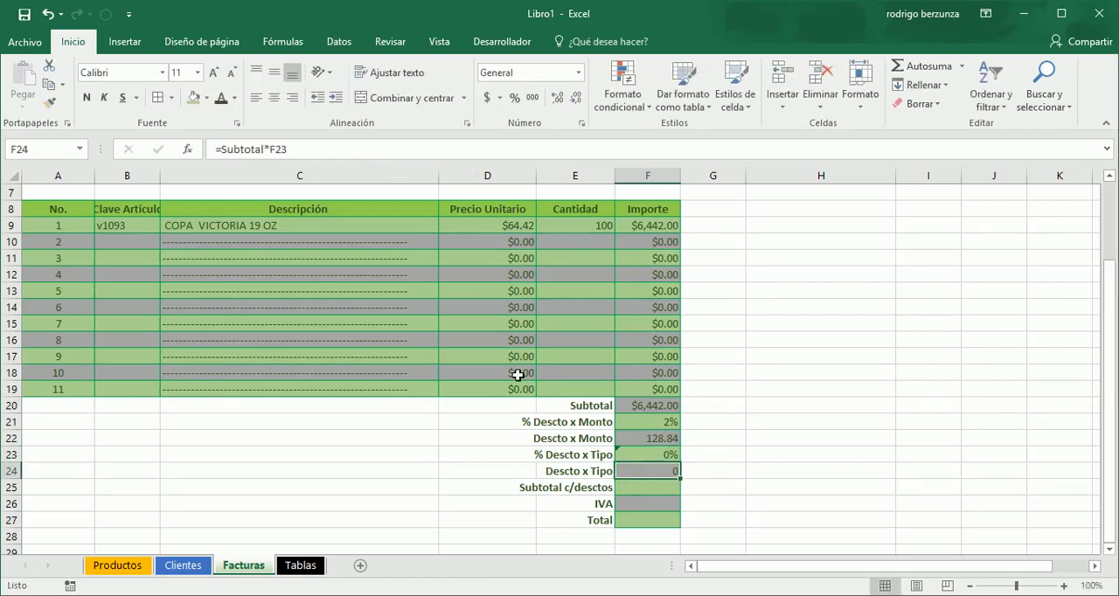
- Restore the TIPO in F3 of the Clientes sheet to PREMIUM by copying it from F4
left_click(182, 565)
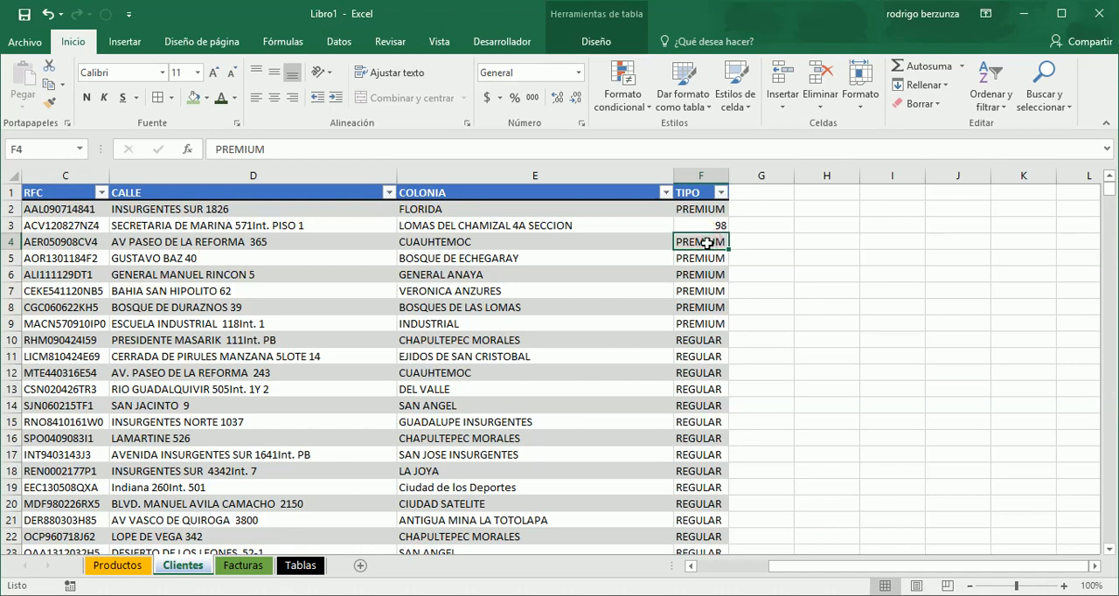
key("ctrl+c")
key("Up")
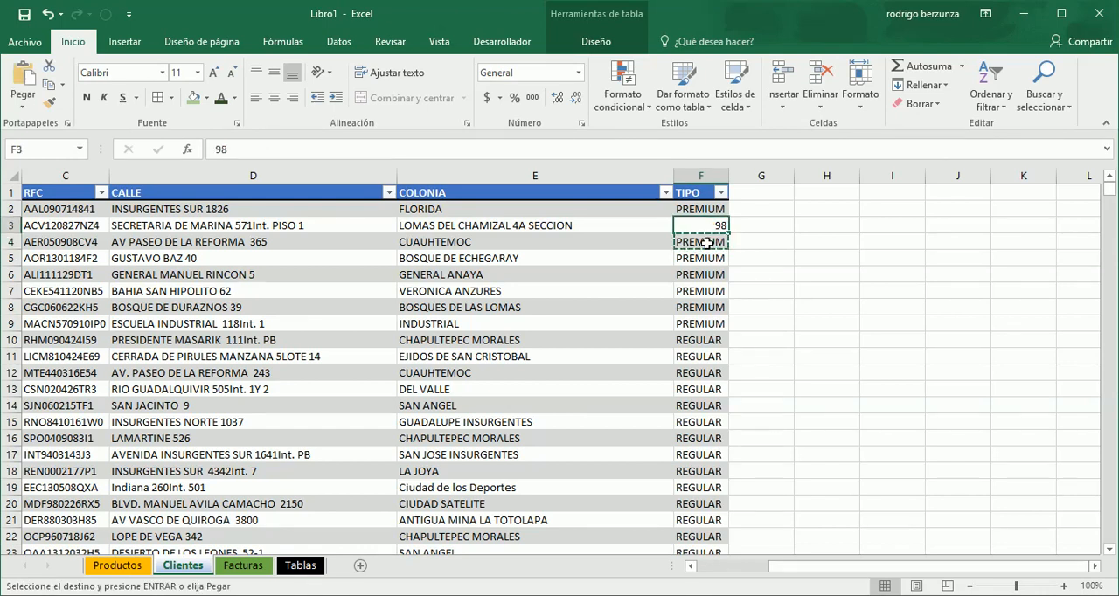
right_click(712, 226)
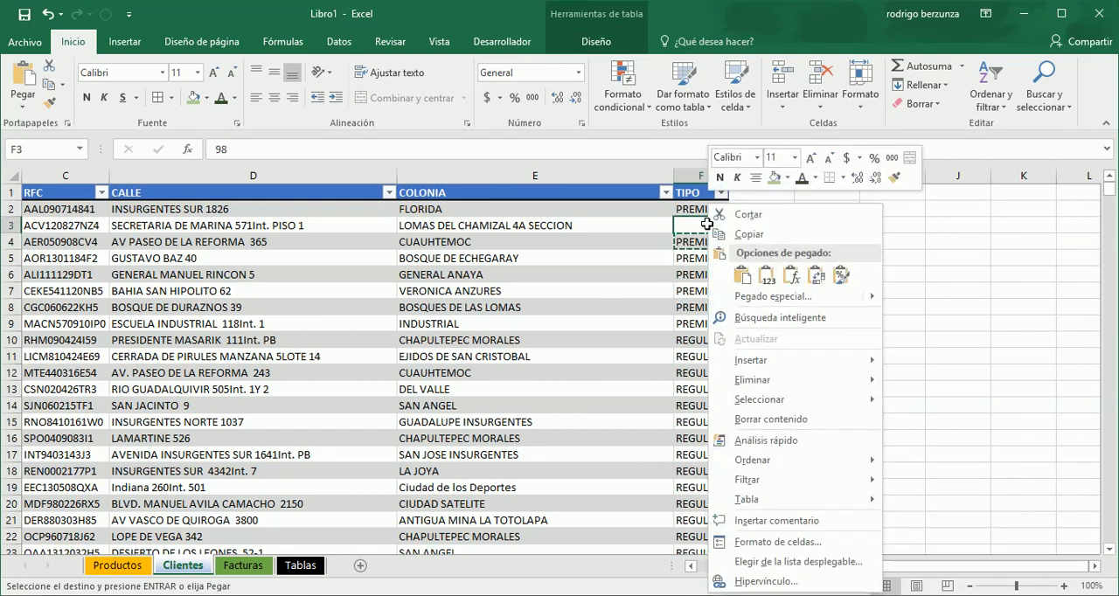
left_click(760, 273)
double_click(764, 283)
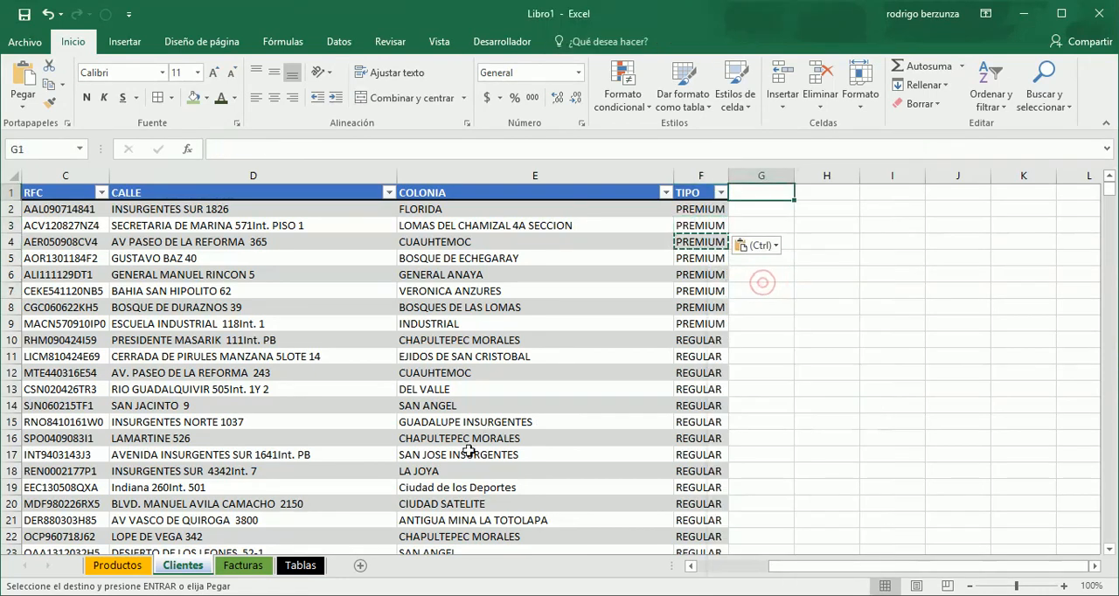
- Review the F23 formula on Facturas and wrap the F21 % Descto x Monto lookup in SI.ERROR with 0 as the error value
left_click(254, 566)
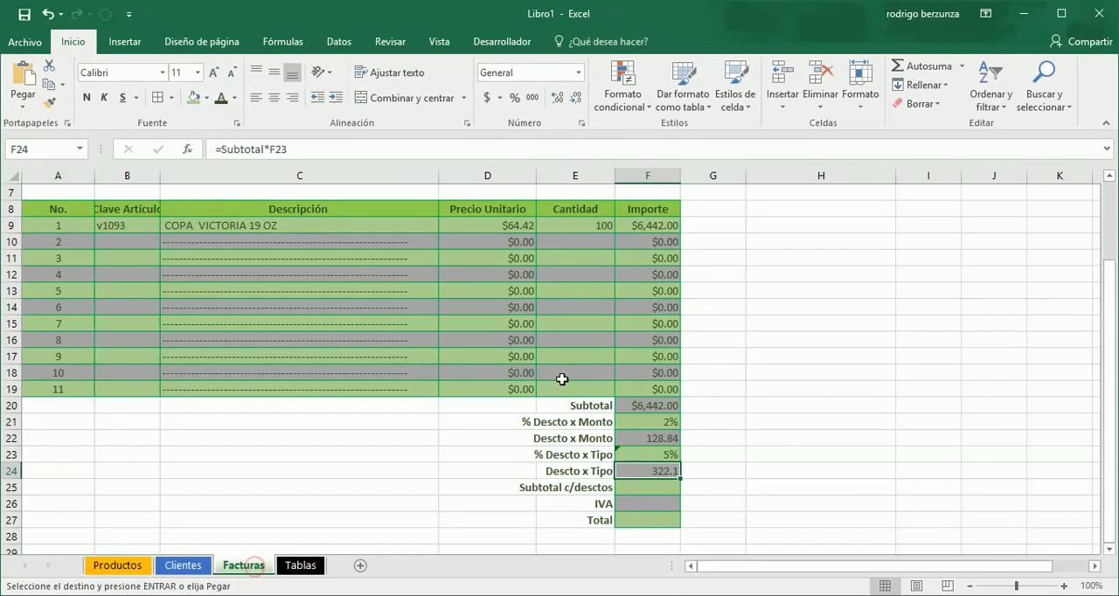
left_click(671, 454)
double_click(671, 455)
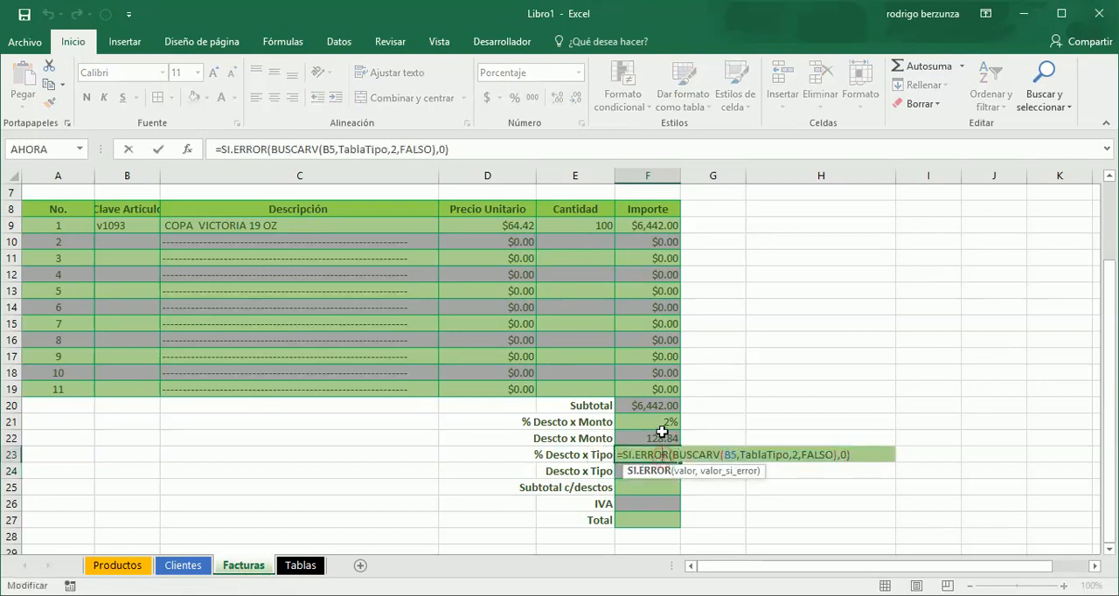
left_click(662, 422)
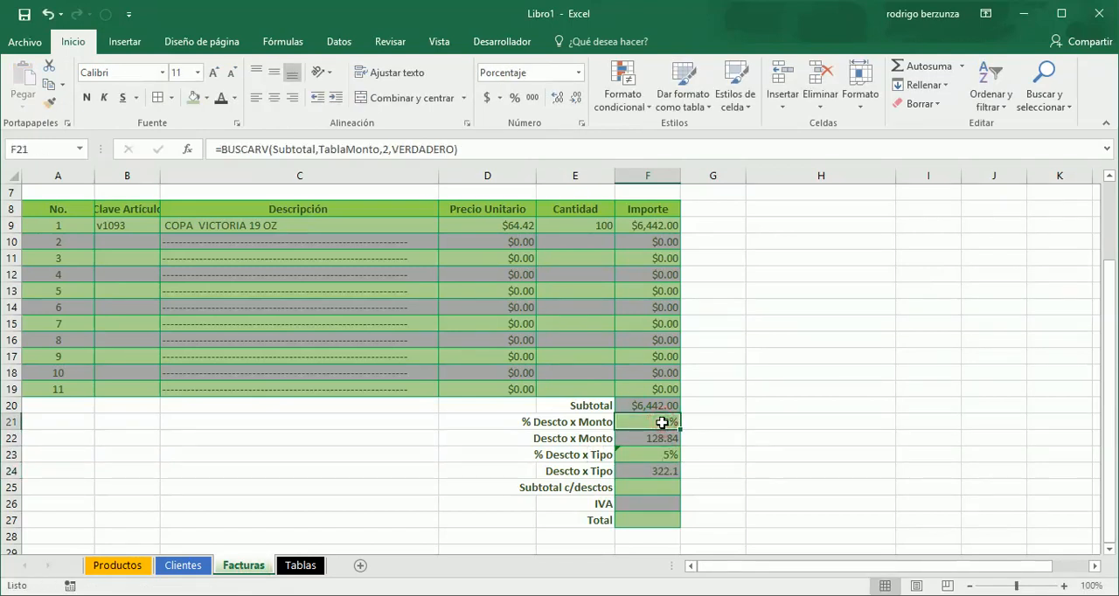
left_click(220, 149)
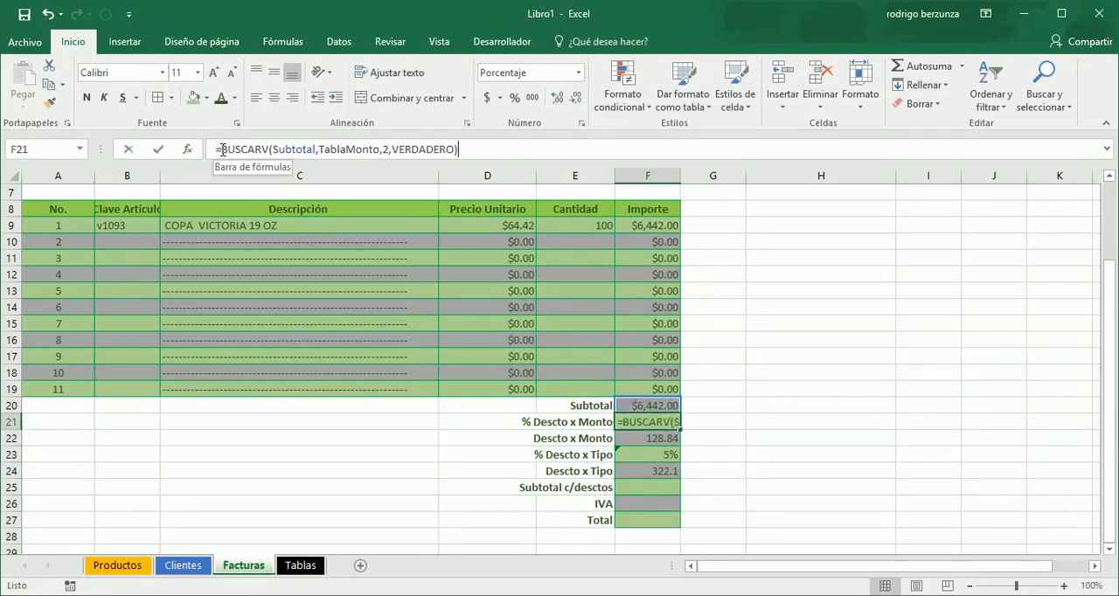
type("si")
type(".")
key("Down")
key("Tab")
key("End")
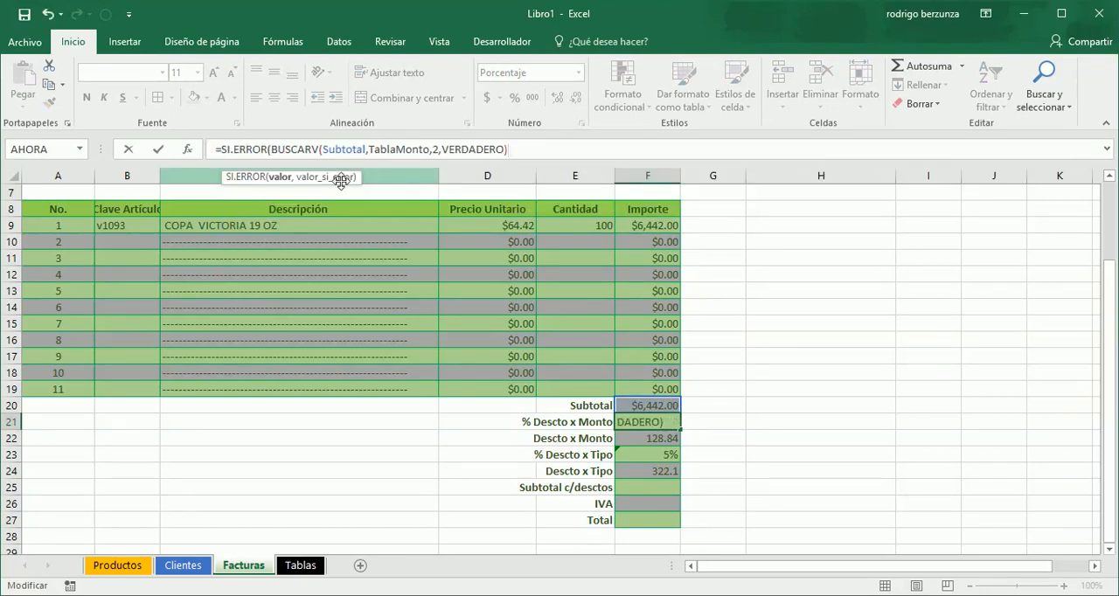
type(",0")
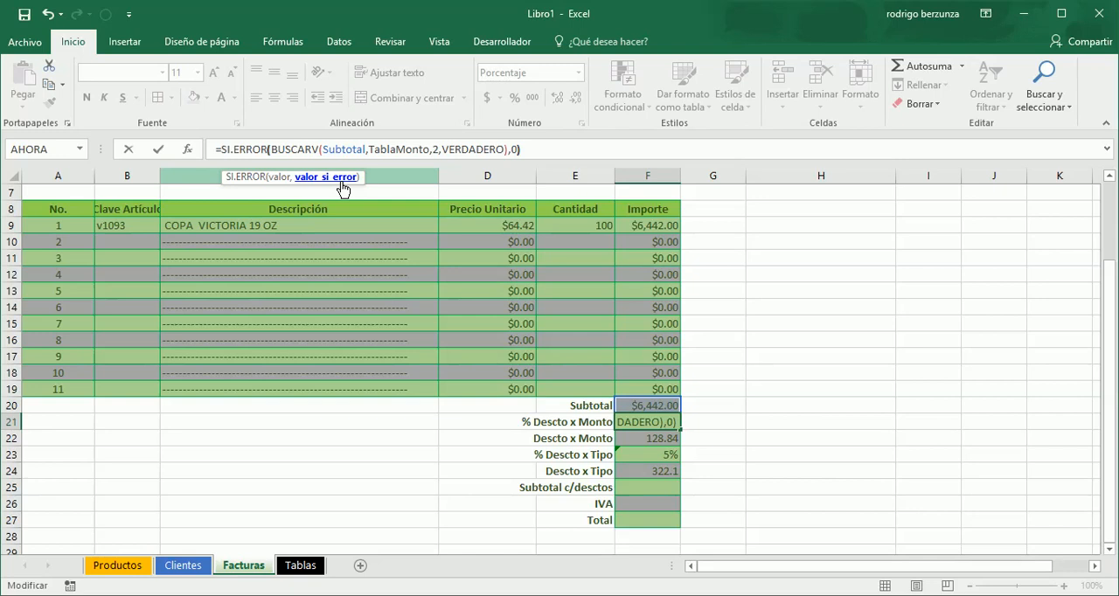
type(")")
key("Return")
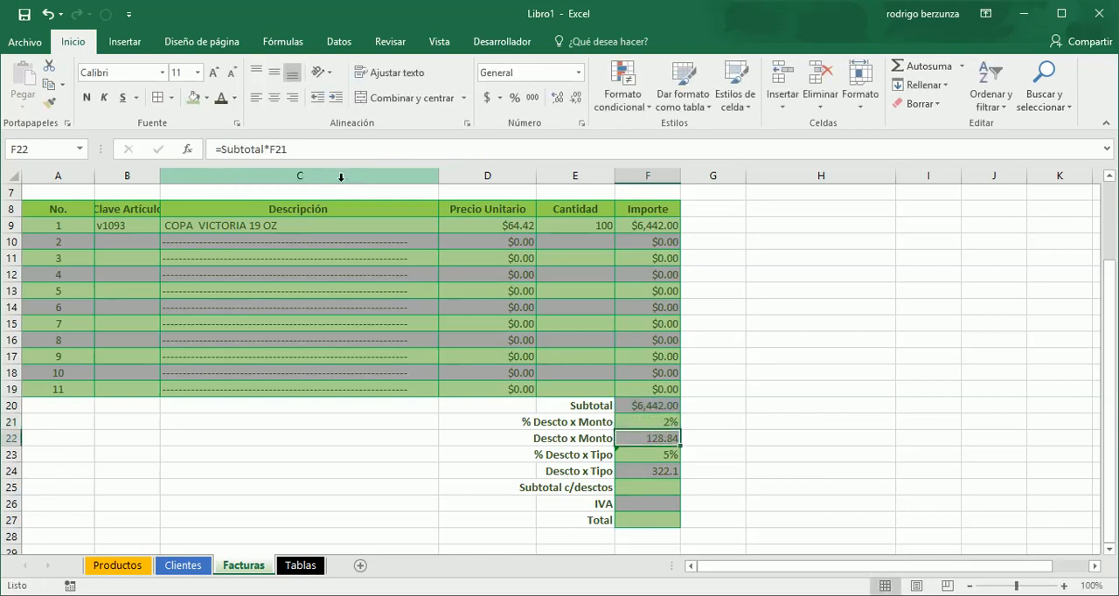
- Apply the Moneda number format to the Descto x Monto and Descto x Tipo amounts in F22 and F24
key("Down")
key("Down")
key("Up")
key("Up")
left_click(661, 471, "ctrl")
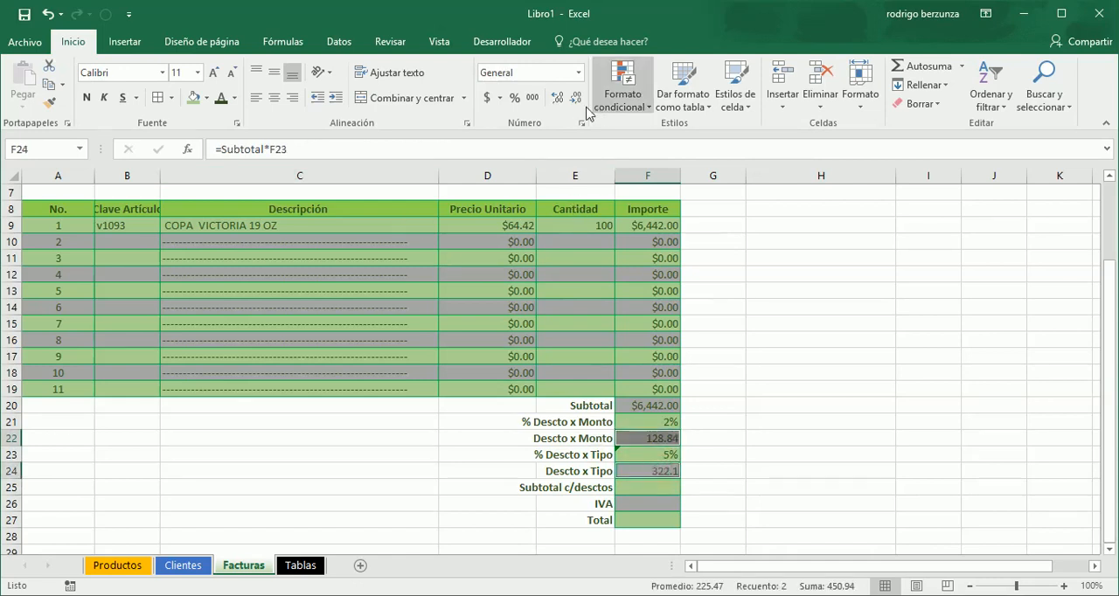
left_click(578, 73)
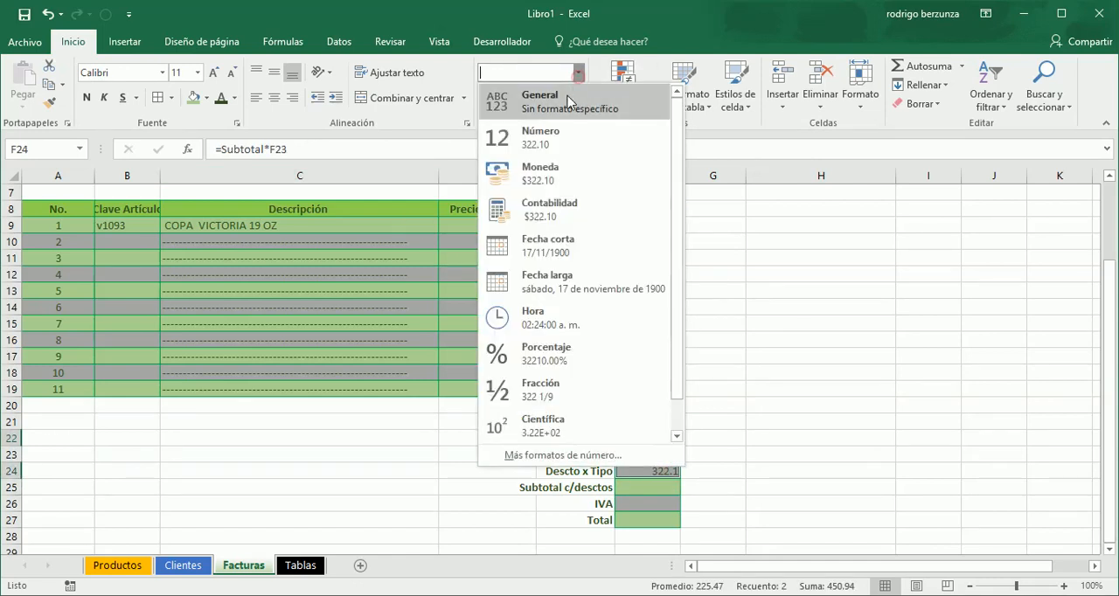
left_click(548, 168)
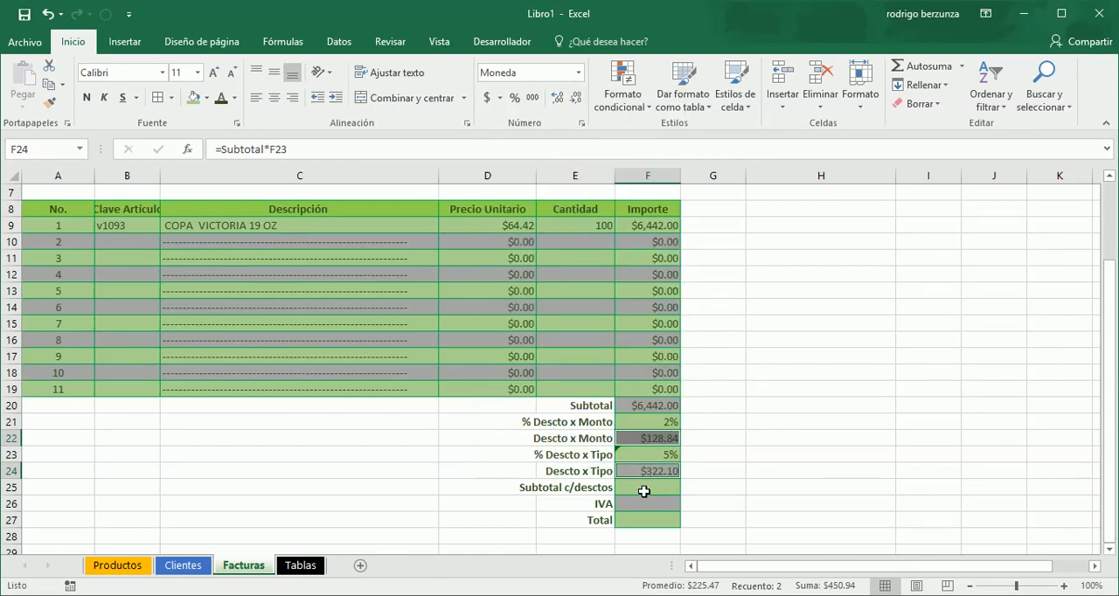
- Apply the Moneda number format to the Subtotal c/desctos, IVA and Total cells, F25:F27
left_click_drag(649, 492, 649, 516)
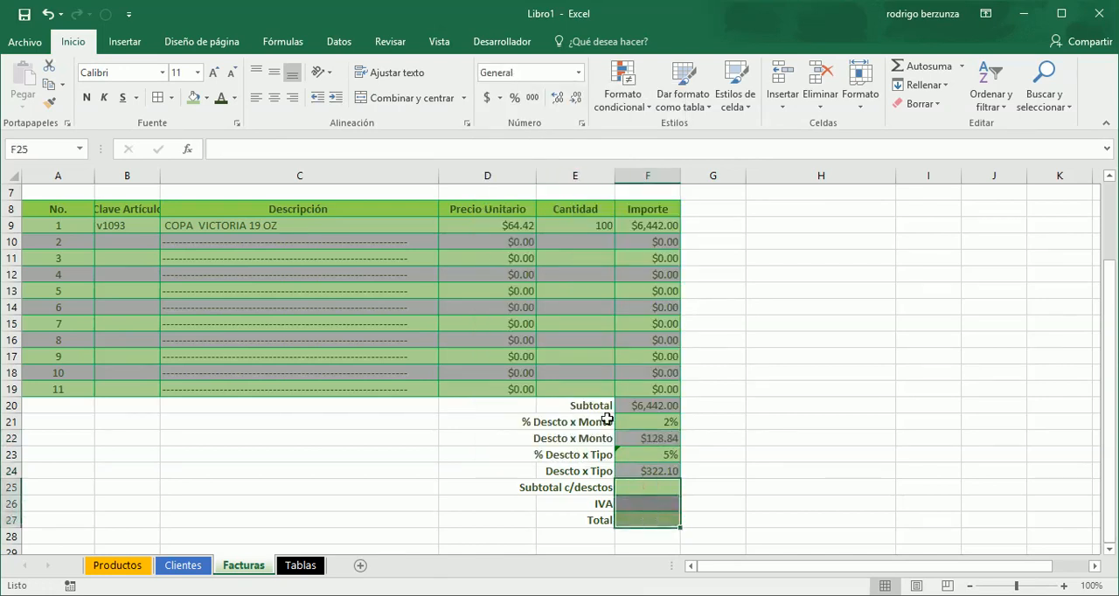
left_click(582, 77)
left_click(543, 179)
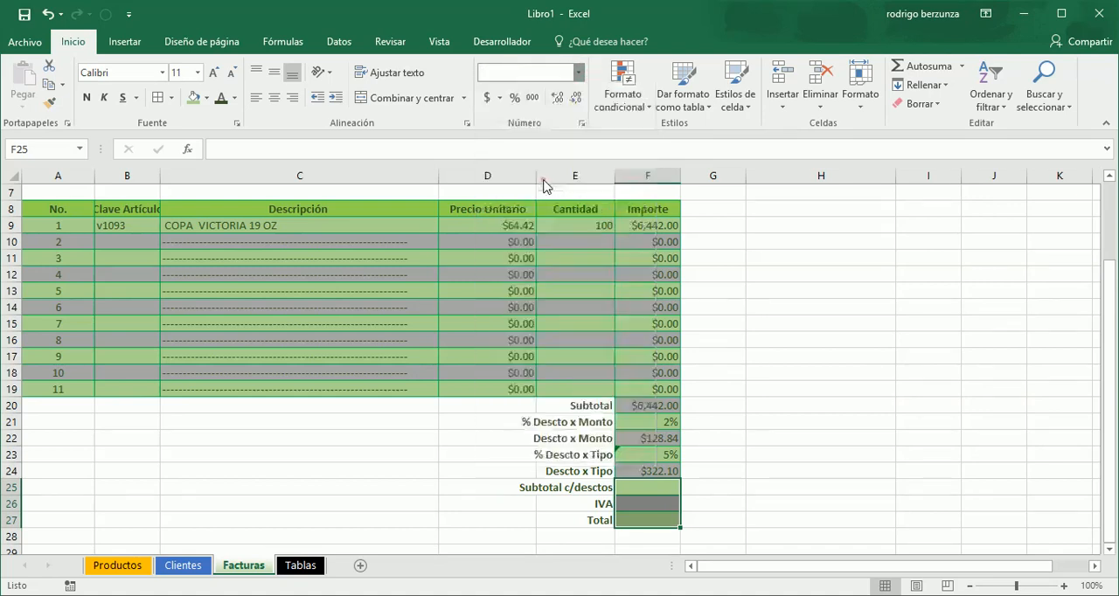
- Calculate Subtotal c/desctos in F25 by subtracting both discounts with =Subtotal-F24-F22
left_click(644, 492)
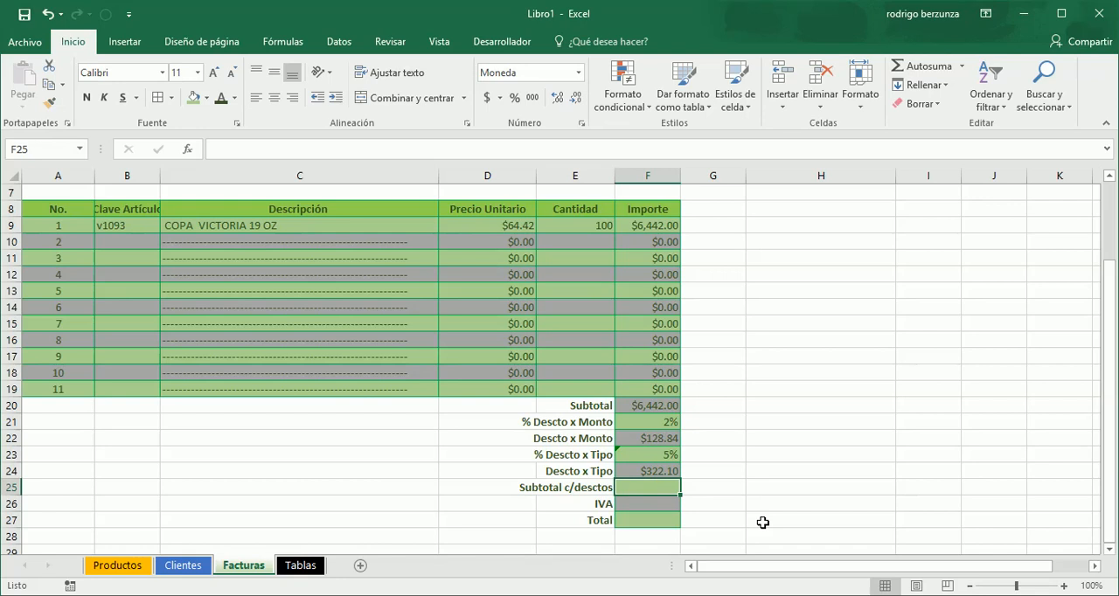
left_click(658, 402)
left_click(658, 437)
left_click(657, 470)
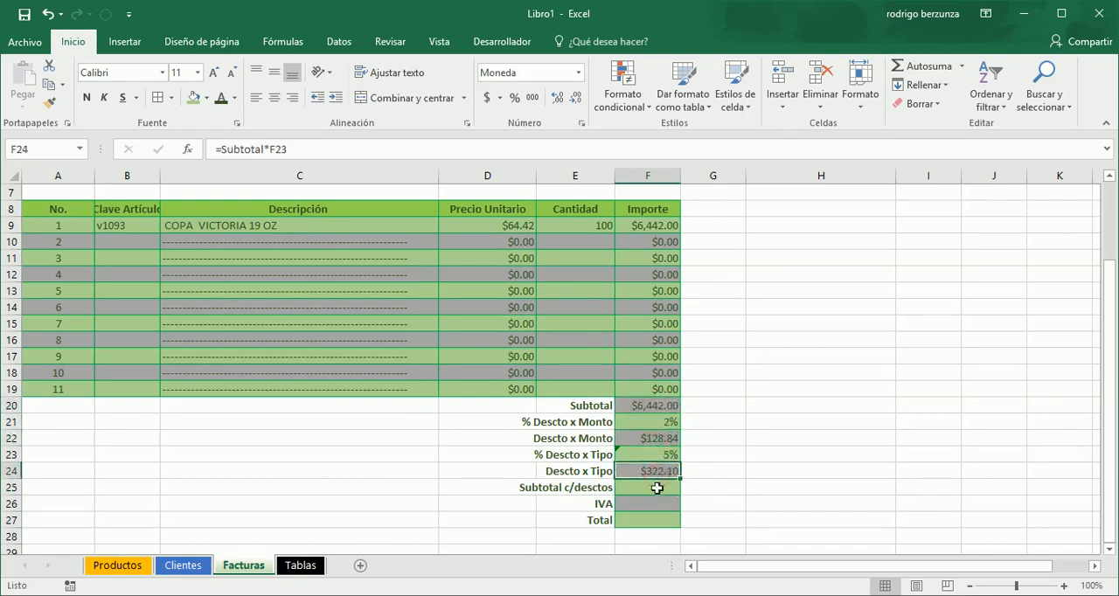
left_click(658, 487)
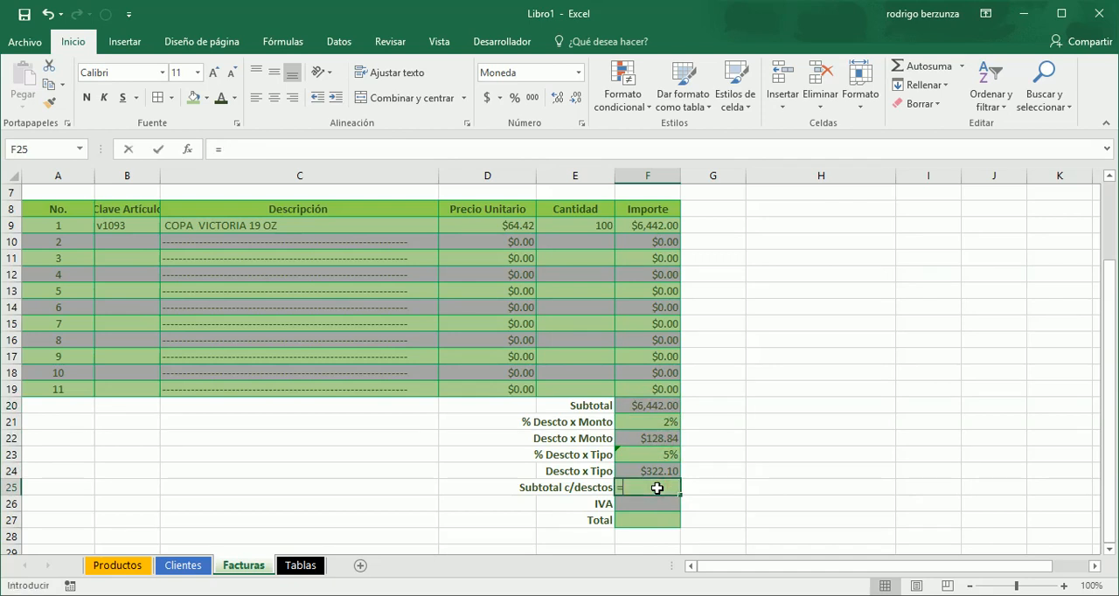
type("=Subtotal")
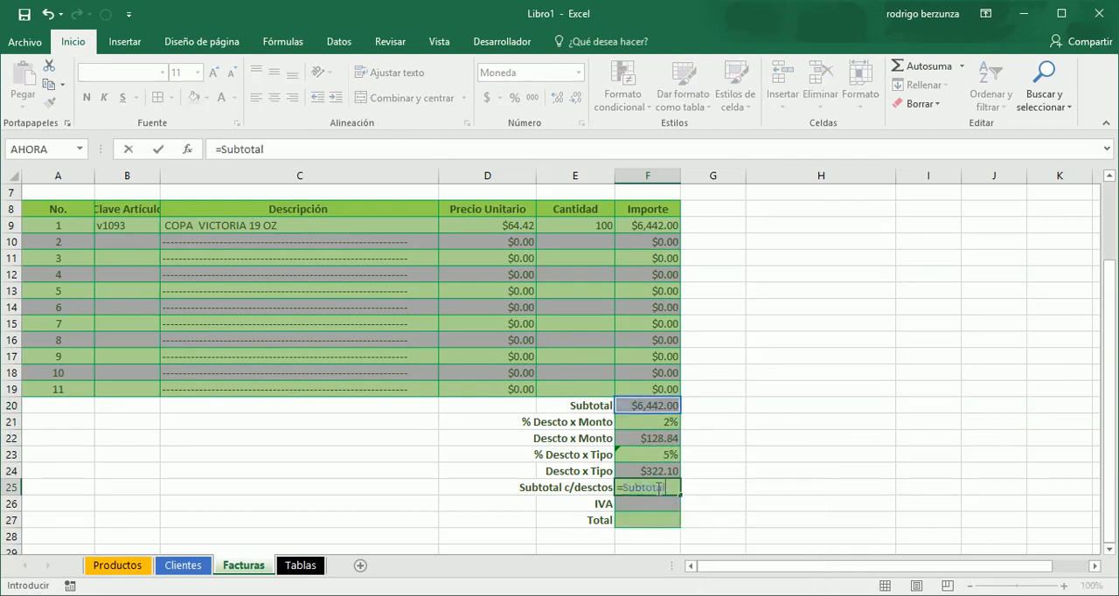
type("-")
key("Up")
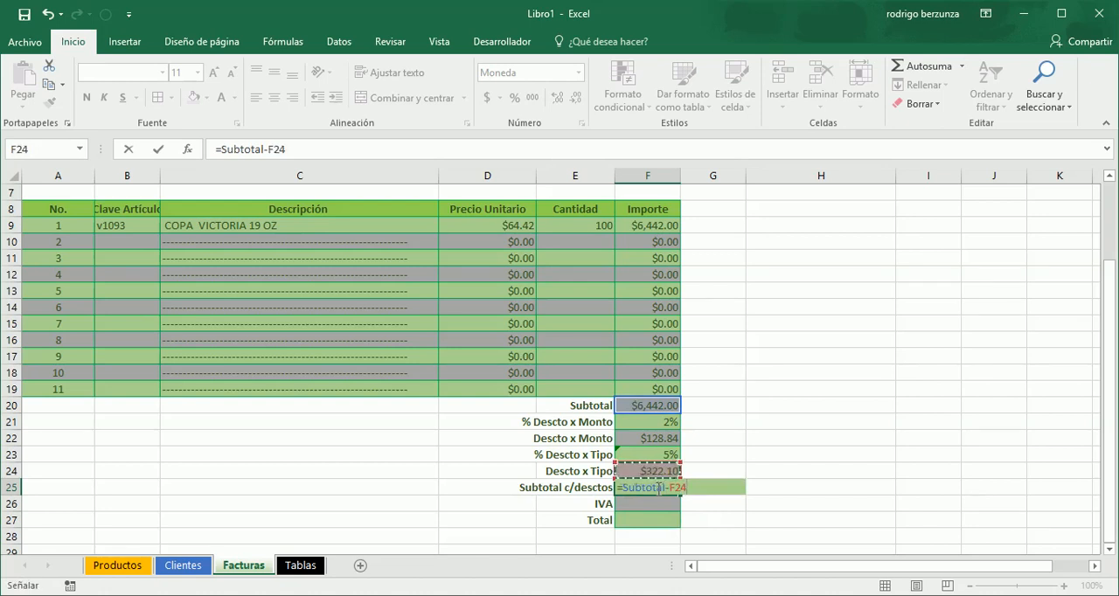
type("-")
key("Up")
key("Up")
key("Up")
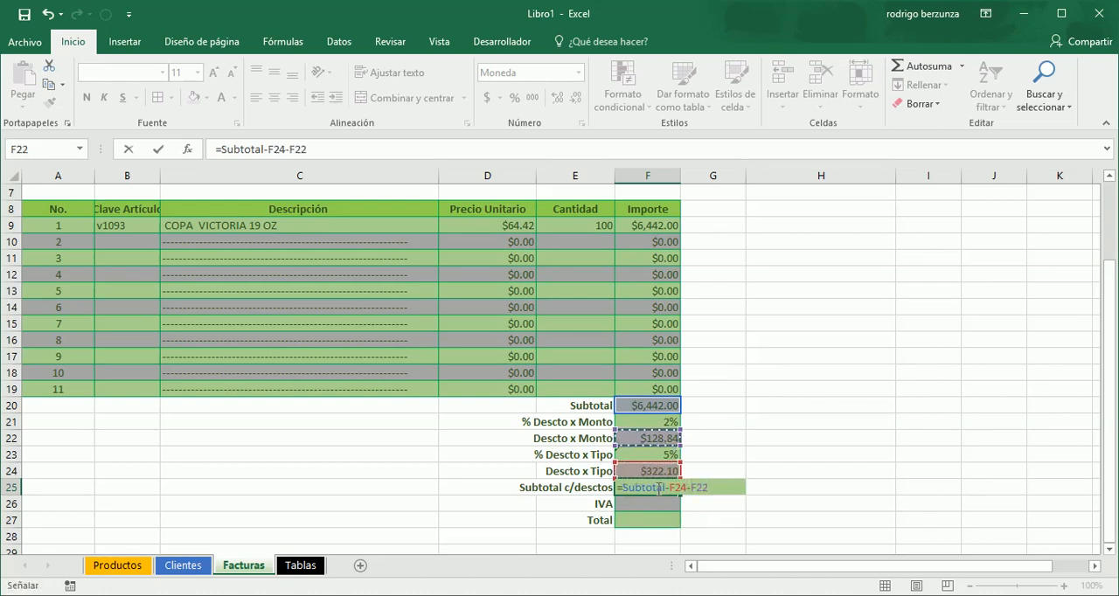
key("Return")
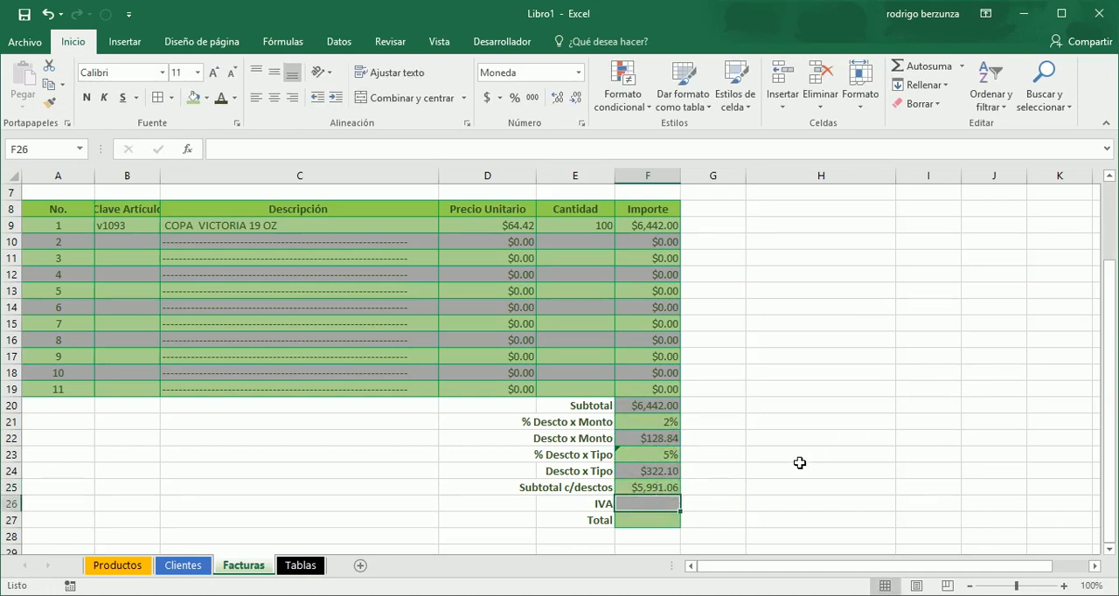
key("Up")
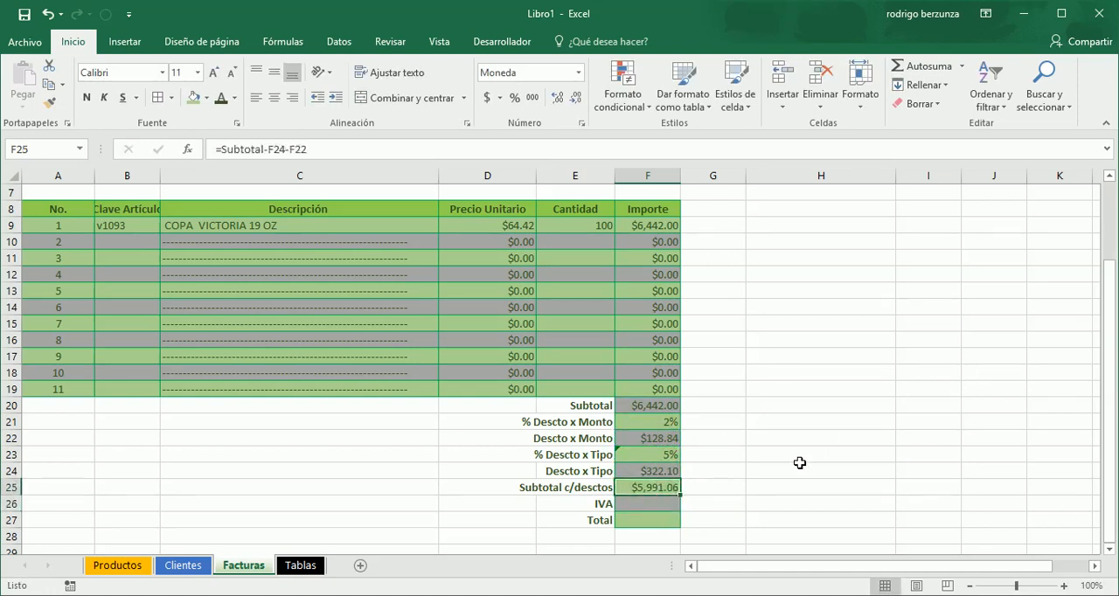
- Calculate the IVA in F26 as 16% of the discounted subtotal with =F25*16%
key("Down")
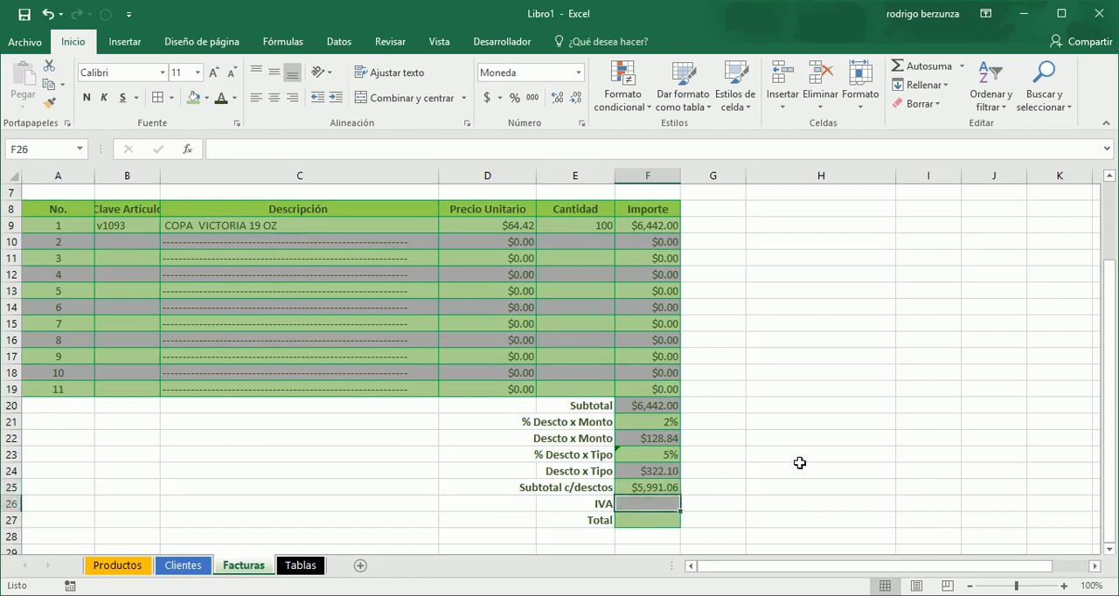
type("=")
key("Up")
type("*16")
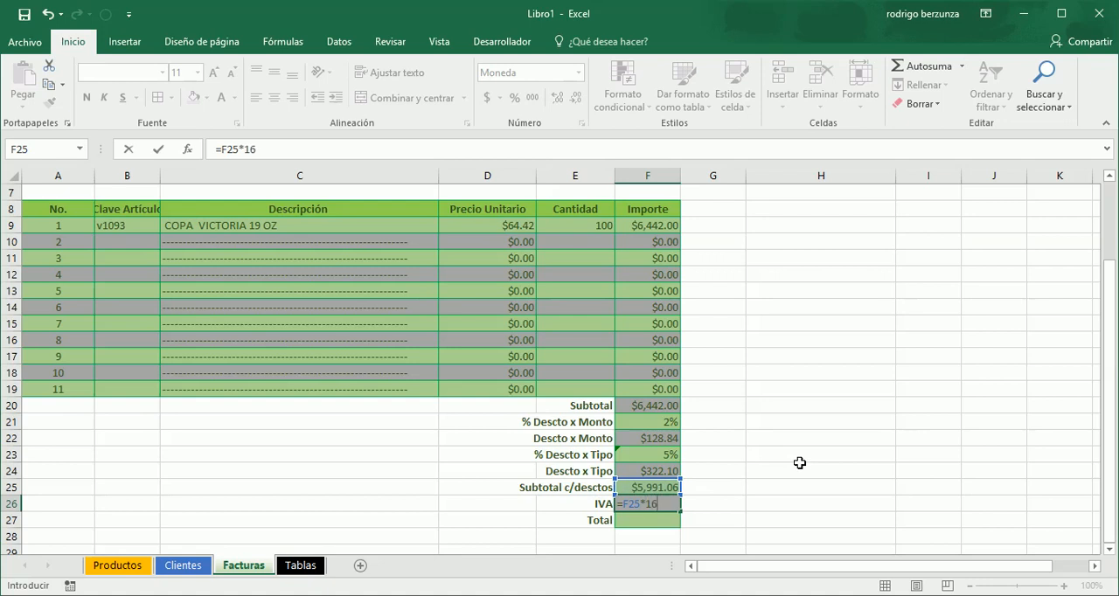
type("%")
key("Return")
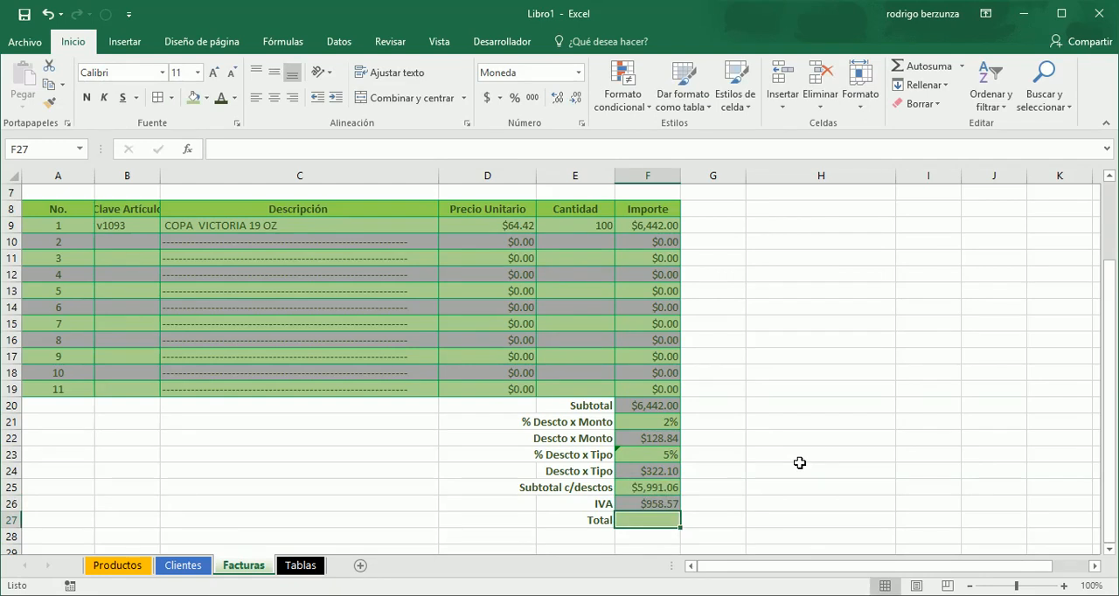
- Rewrite the IVA formula in F26 using a decimal rate, =F25*0.16
key("Up")
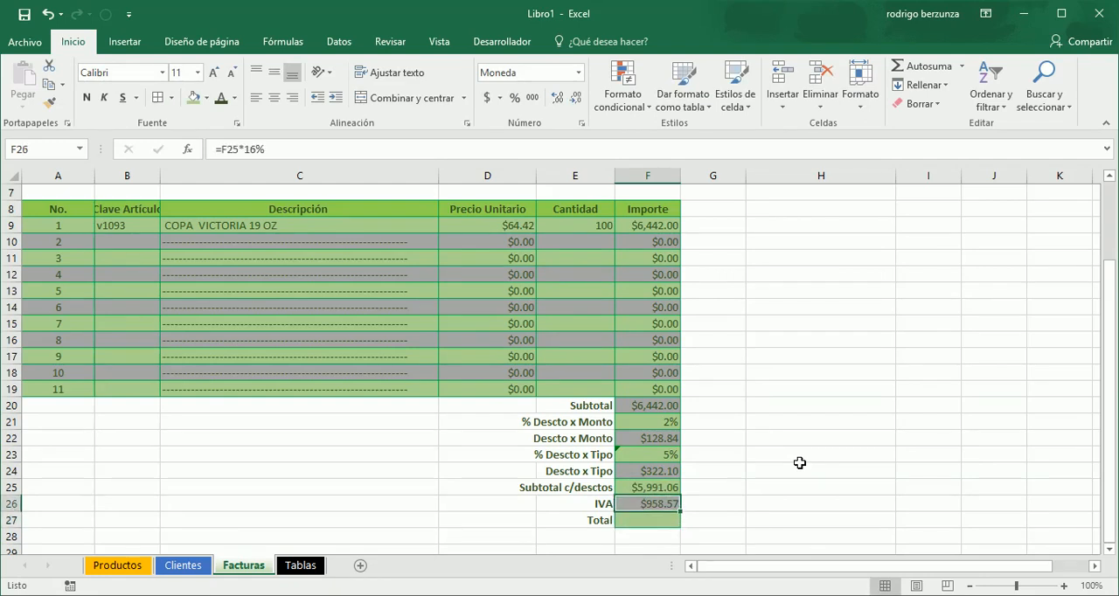
type("=")
key("Up")
type("*")
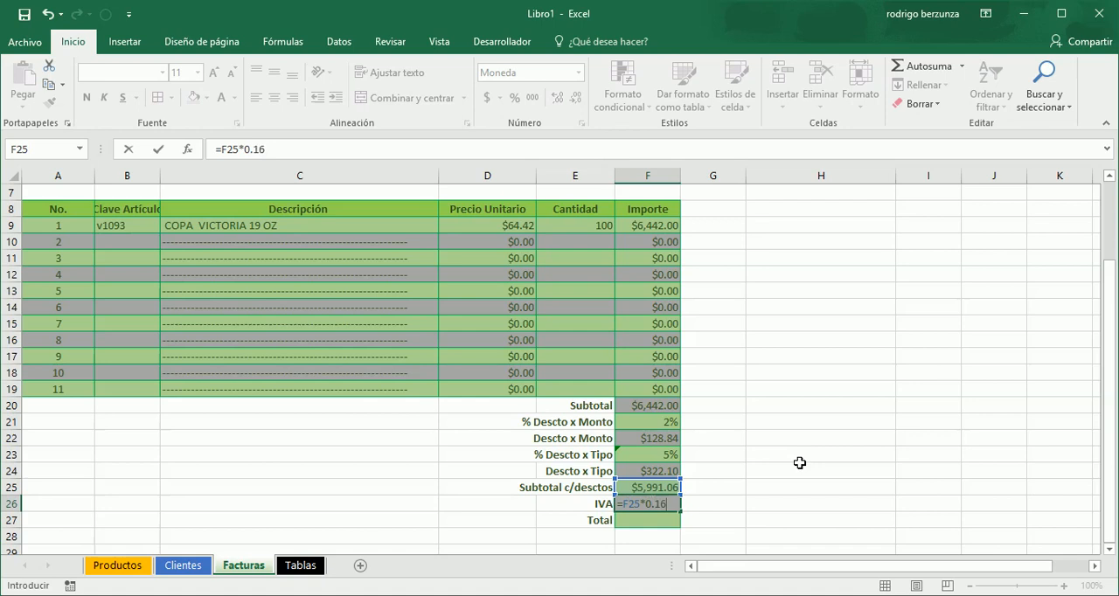
key("Return")
- Replace the IVA formula in F26 with the percentage form, =F25*16%
key("Up")
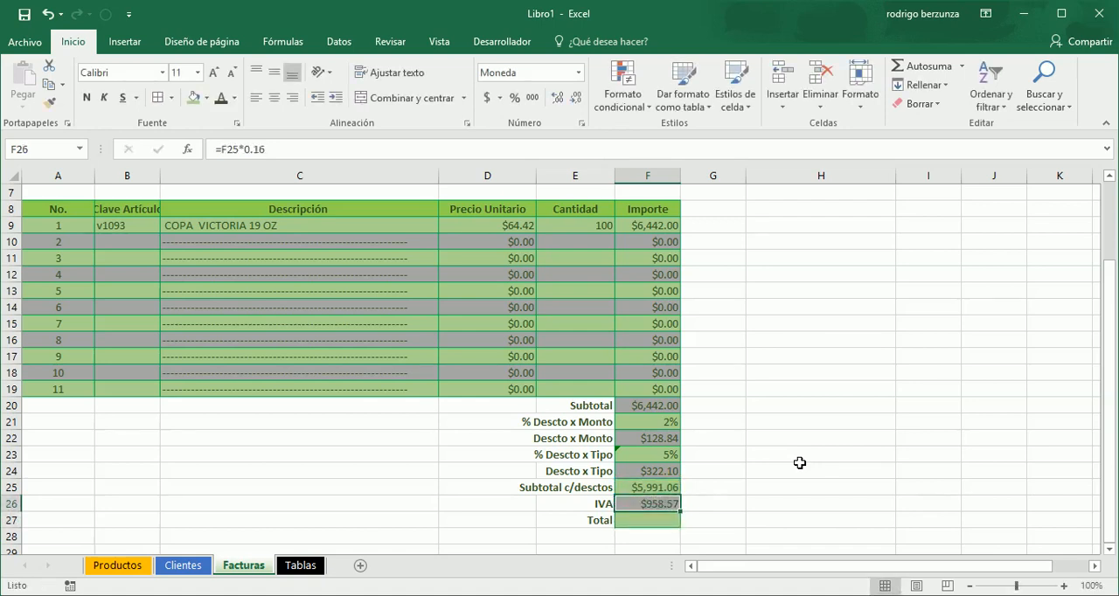
type("=")
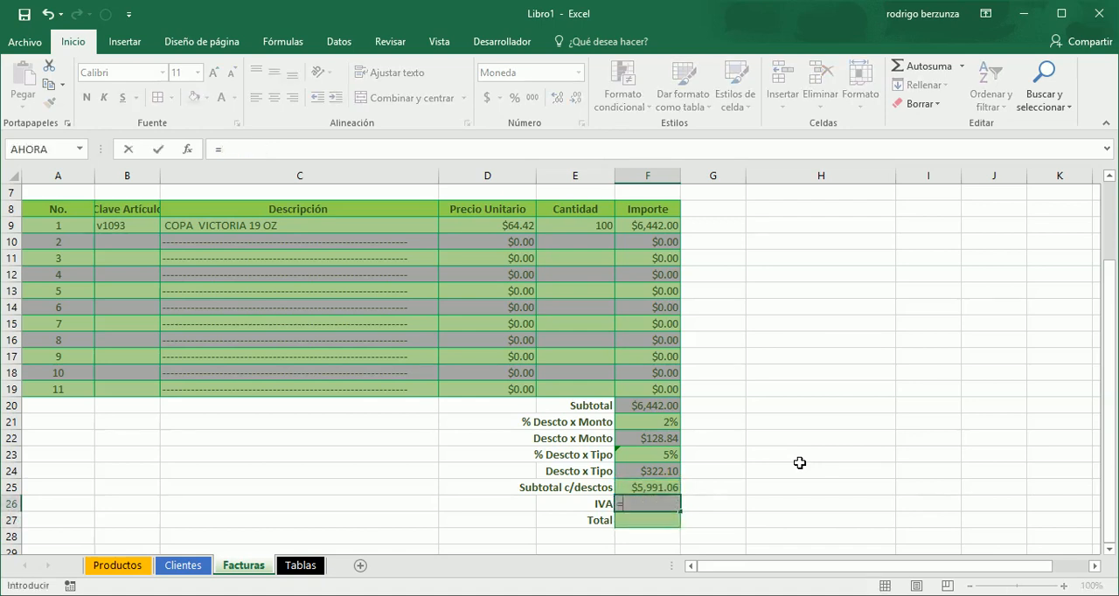
key("Up")
type("*16")
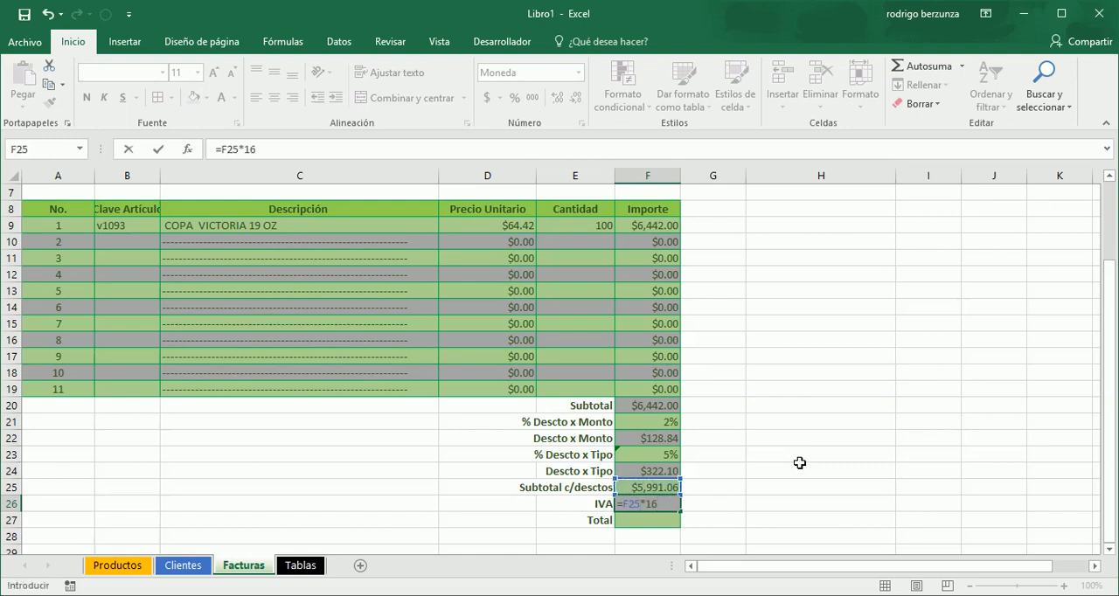
key("Return")
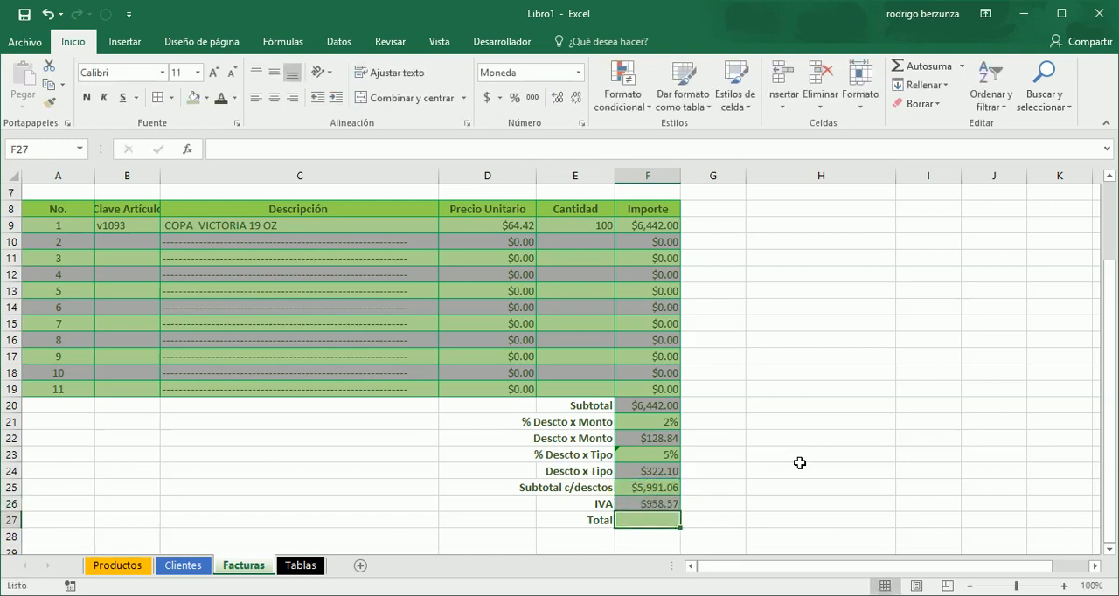
- Calculate the Total in F27 by adding the IVA and the discounted subtotal with =F26+F25
key("Up")
key("Up")
key("Down")
key("Down")
type("=")
key("Up")
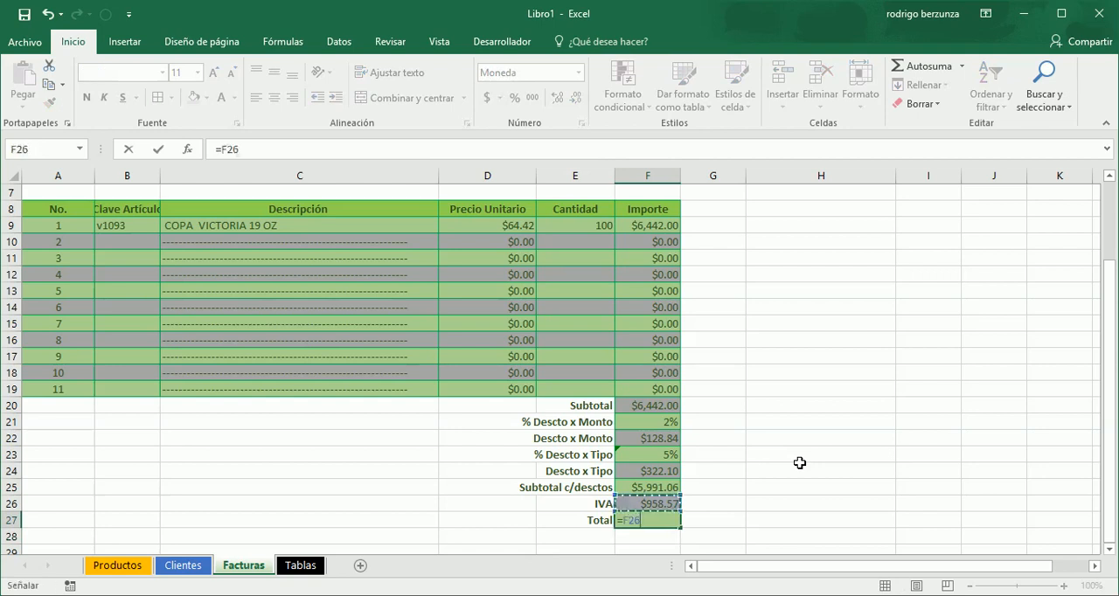
type("+")
key("Up")
key("Up")
key("Return")
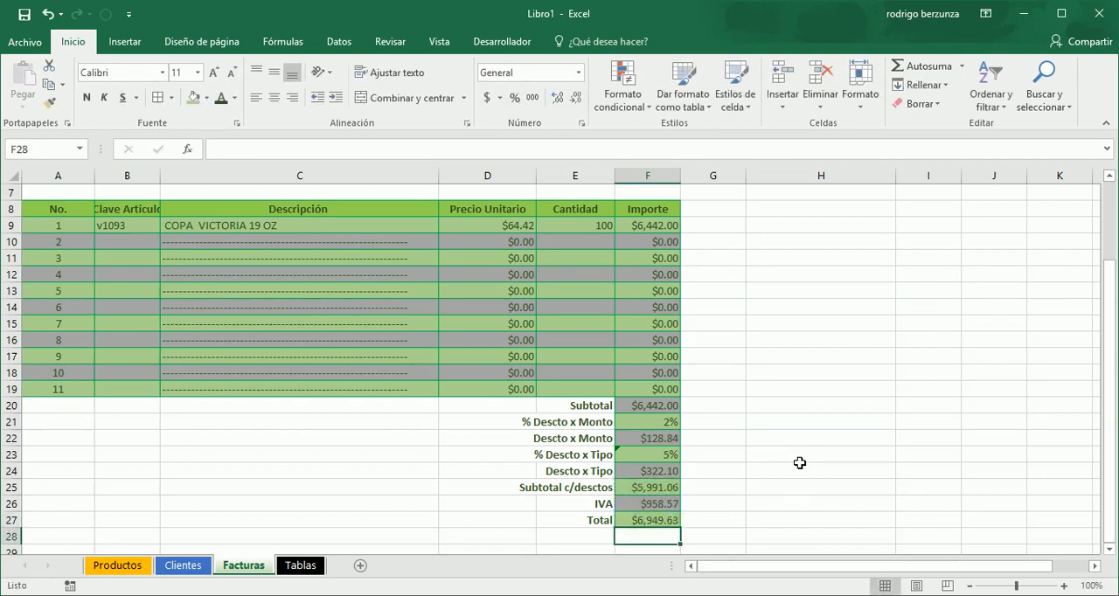
- Make the Total amount in F27 bold and deselect the cell
key("Up")
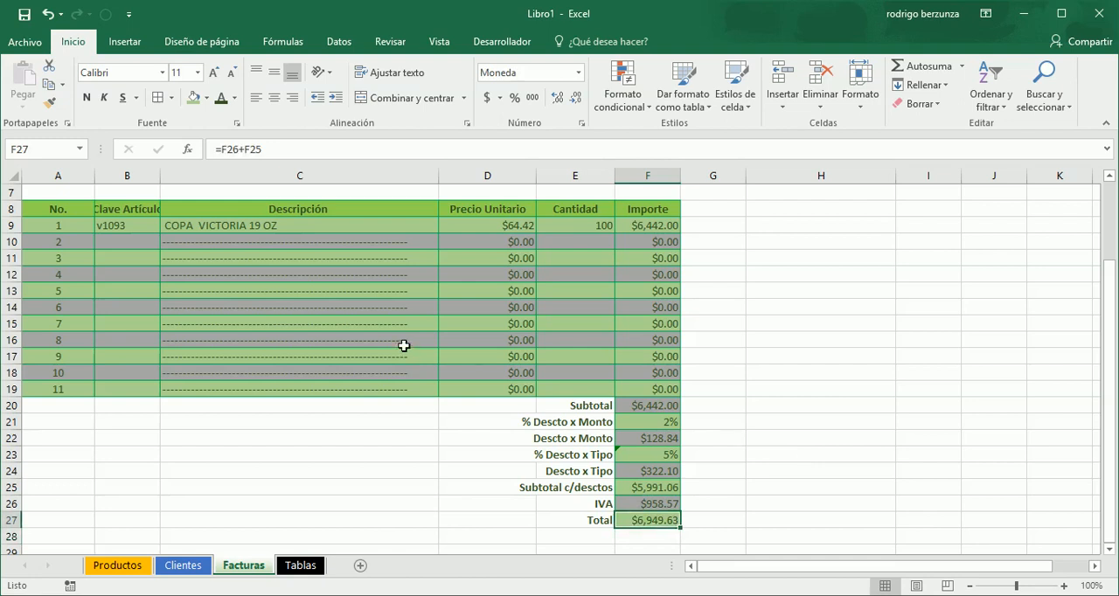
left_click(87, 100)
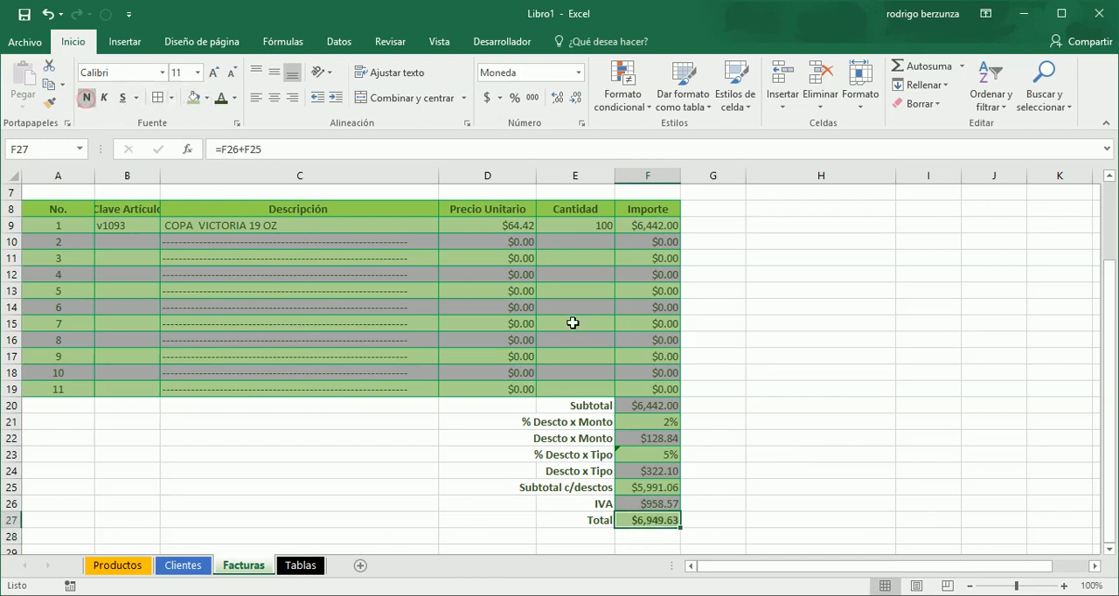
left_click(764, 387)
left_click(712, 411)
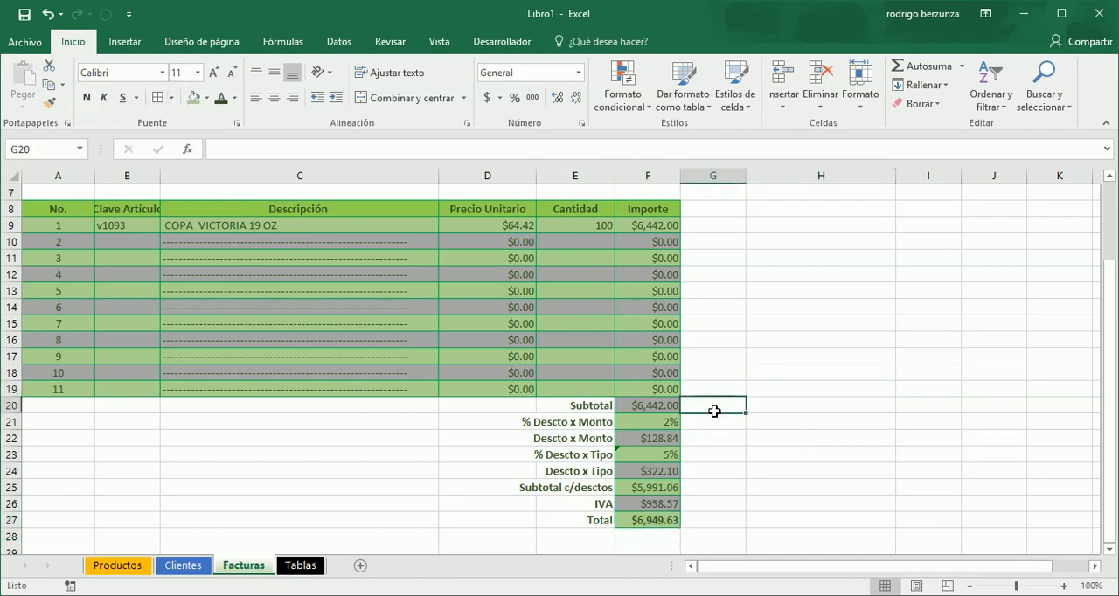
- Review the Facturas invoice from its totals up to the customer data, Fecha and Folio cells
key("Up")
key("Up")
key("Up")
key("Up")
key("Up")
key("Up")
key("Up")
key("Up")
key("Up")
key("Up")
key("Up")
key("Up")
key("Up")
key("Up")
key("Up")
key("Up")
key("Up")
key("Up")
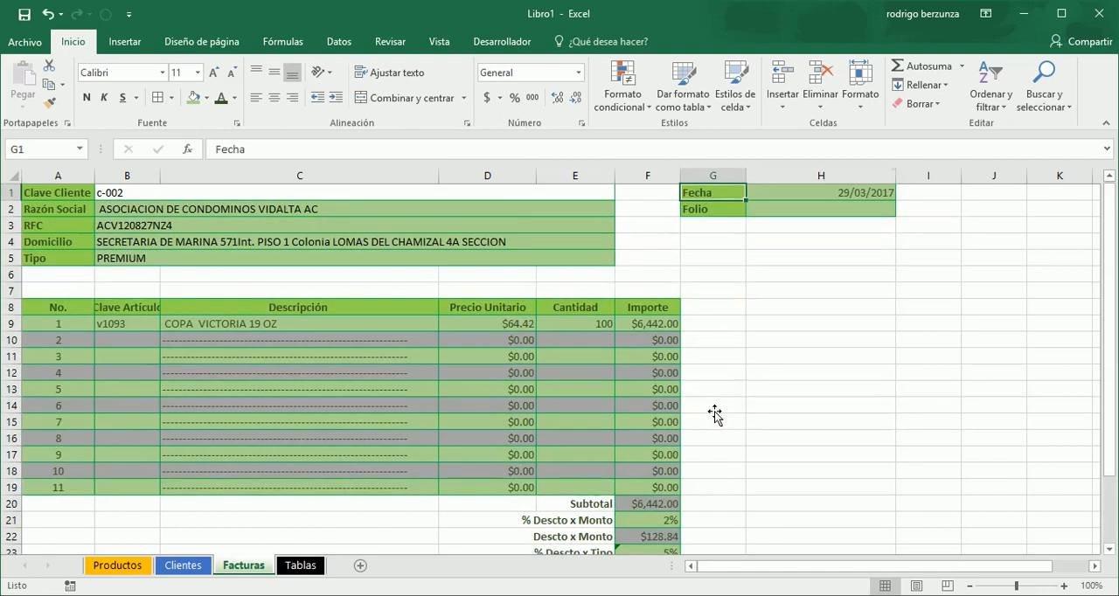
key("Down")
key("Down")
key("Down")
key("Down")
key("Down")
key("Down")
key("Down")
key("Down")
key("Down")
key("Down")
key("Down")
key("Down")
key("Down")
key("Down")
key("Down")
key("Down")
key("Down")
key("Down")
key("Down")
key("Down")
key("Down")
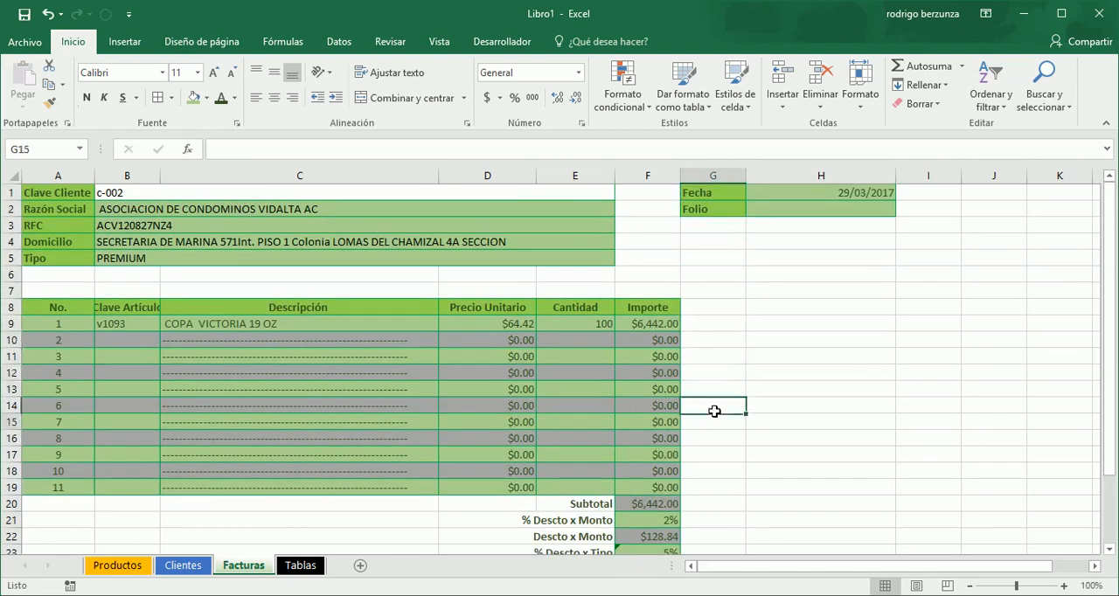
key("Up")
key("Up")
key("Up")
key("Up")
key("Up")
key("Up")
key("Up")
key("Up")
key("Up")
key("Up")
key("Up")
key("Up")
key("Up")
key("Up")
key("Up")
key("Up")
key("Up")
key("Up")
key("Up")
key("Up")
key("Up")
key("Up")
key("Up")
key("Up")
key("Up")
key("Up")
key("Up")
key("Up")
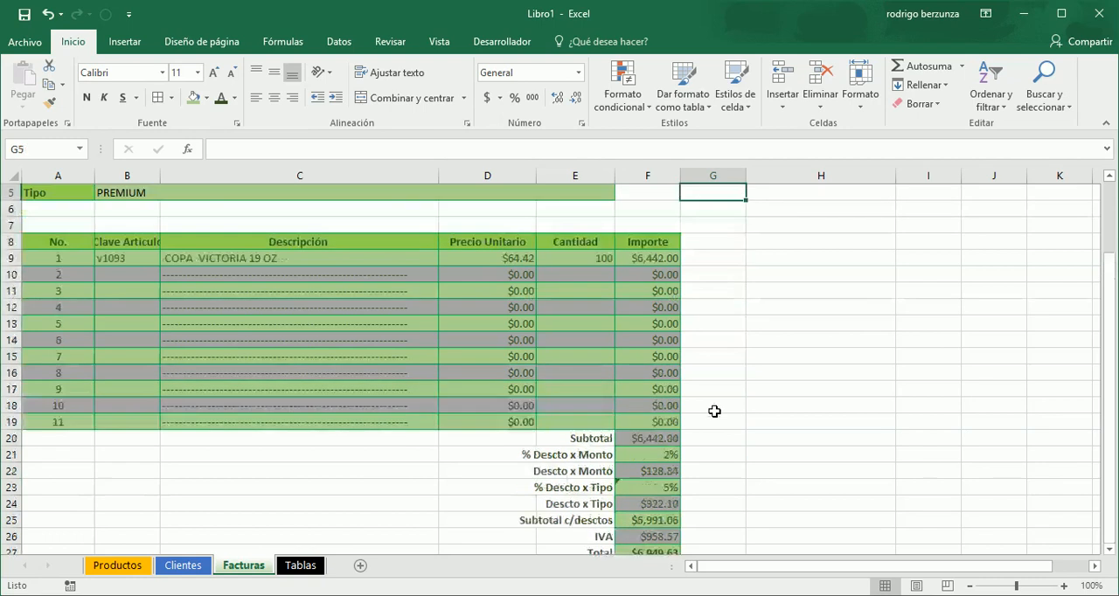
key("Right")
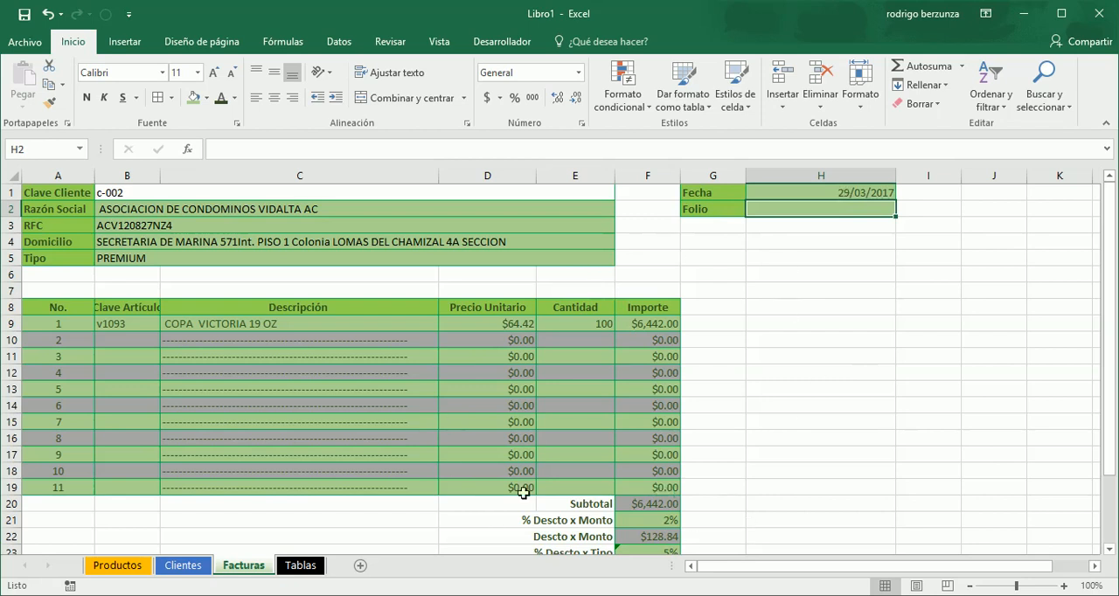
left_click(666, 244)
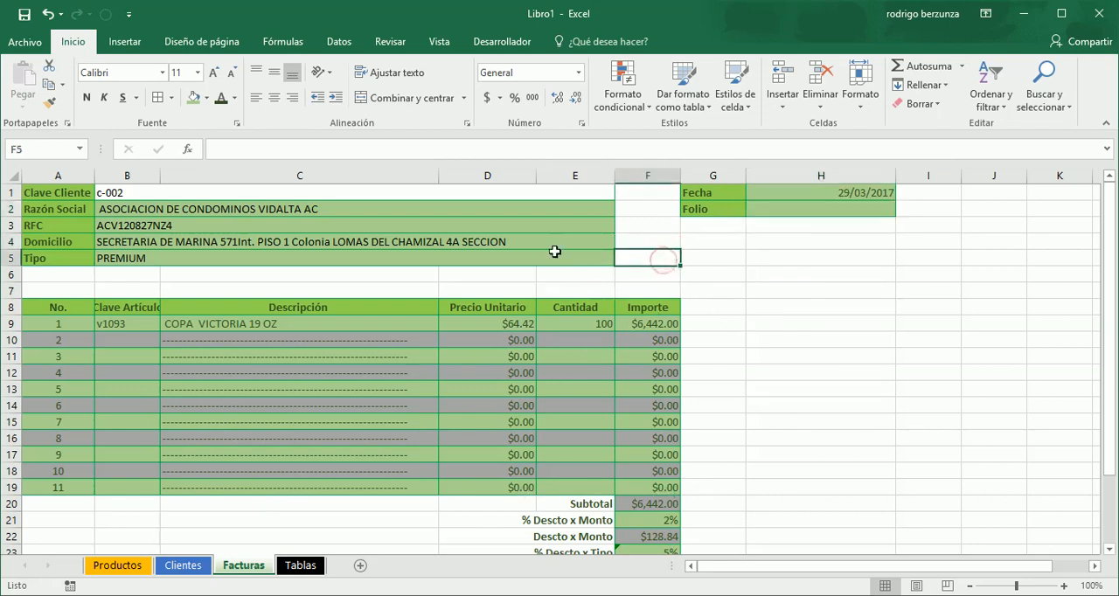
left_click(482, 235)
left_click(654, 226)
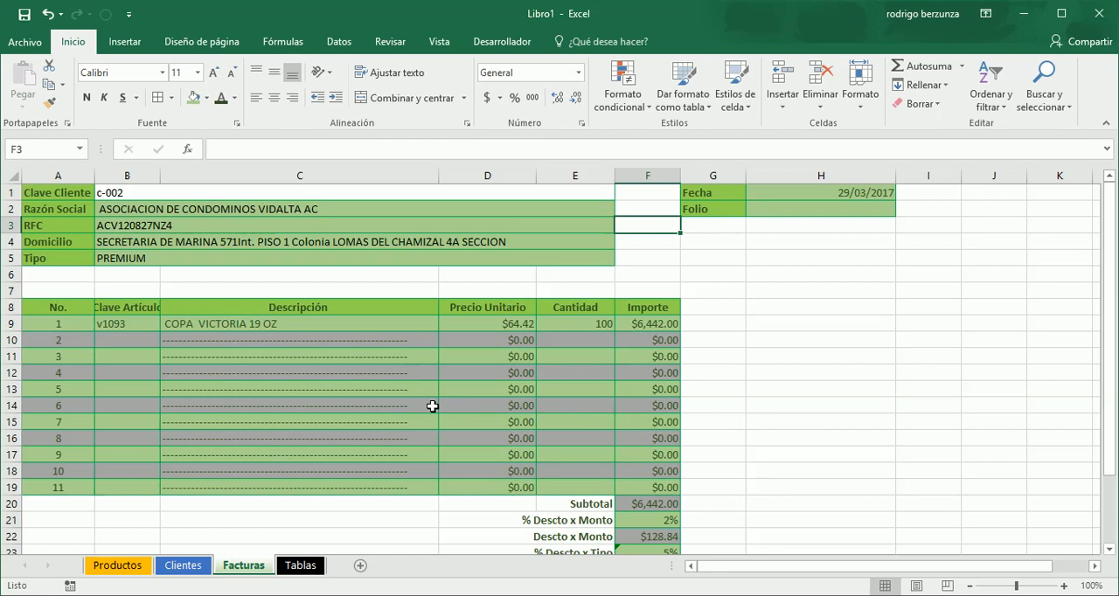
left_click(397, 320)
left_click(317, 284)
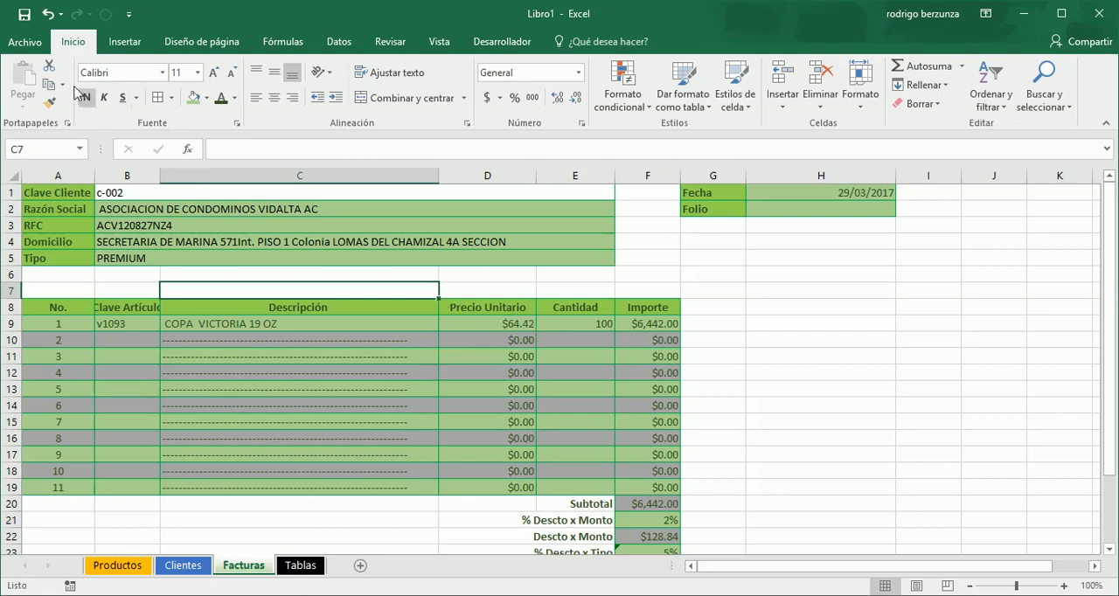
- Save the workbook as Practica Video 1, an Excel workbook, in the Practica Excel folder
left_click(28, 43)
left_click(30, 43)
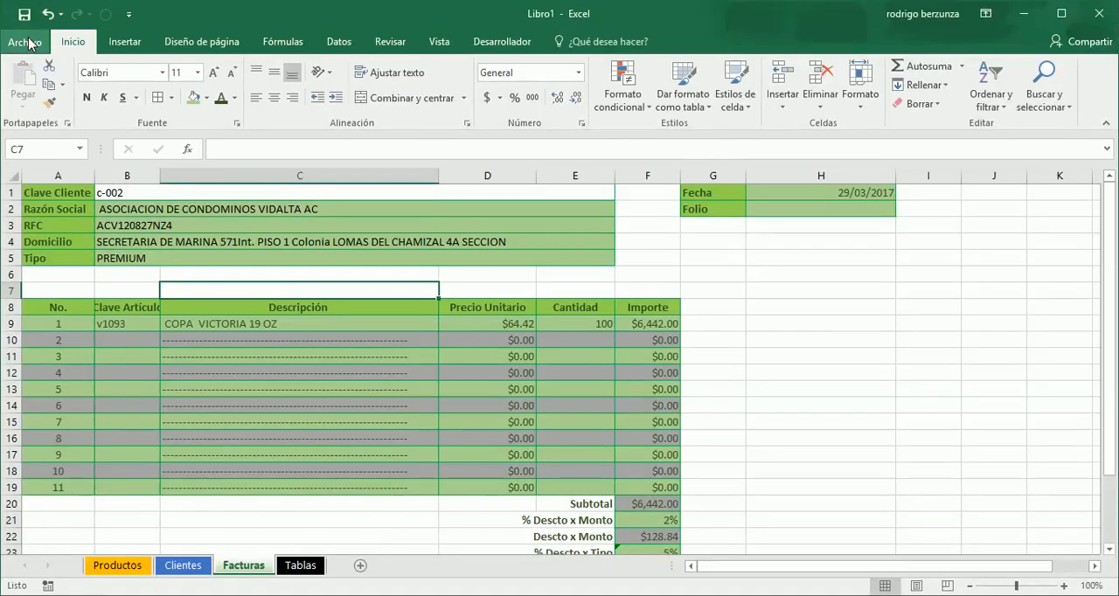
left_click(29, 42)
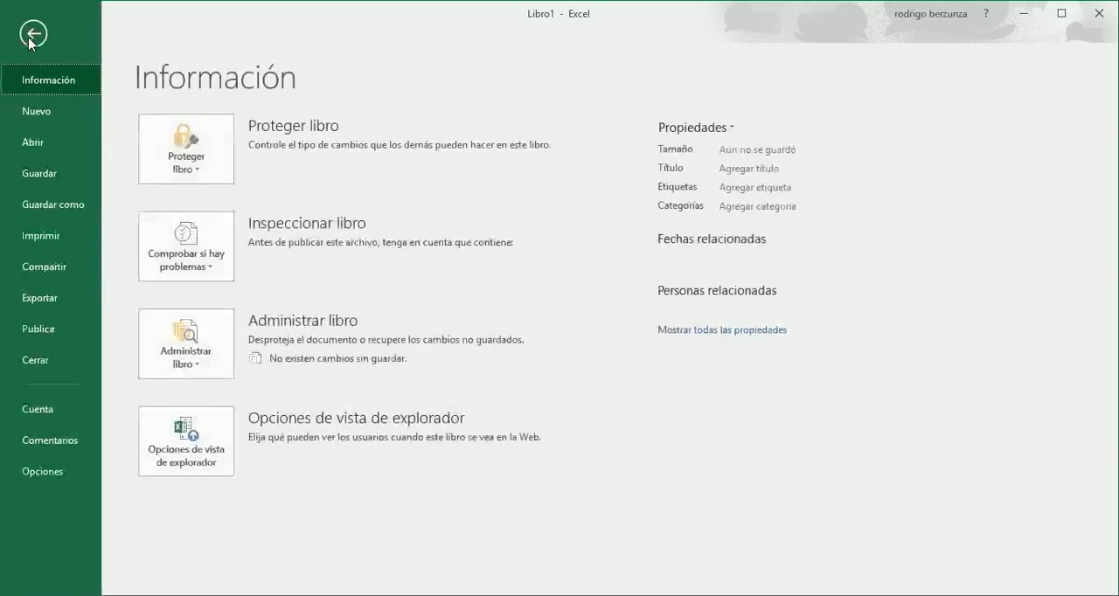
left_click(60, 211)
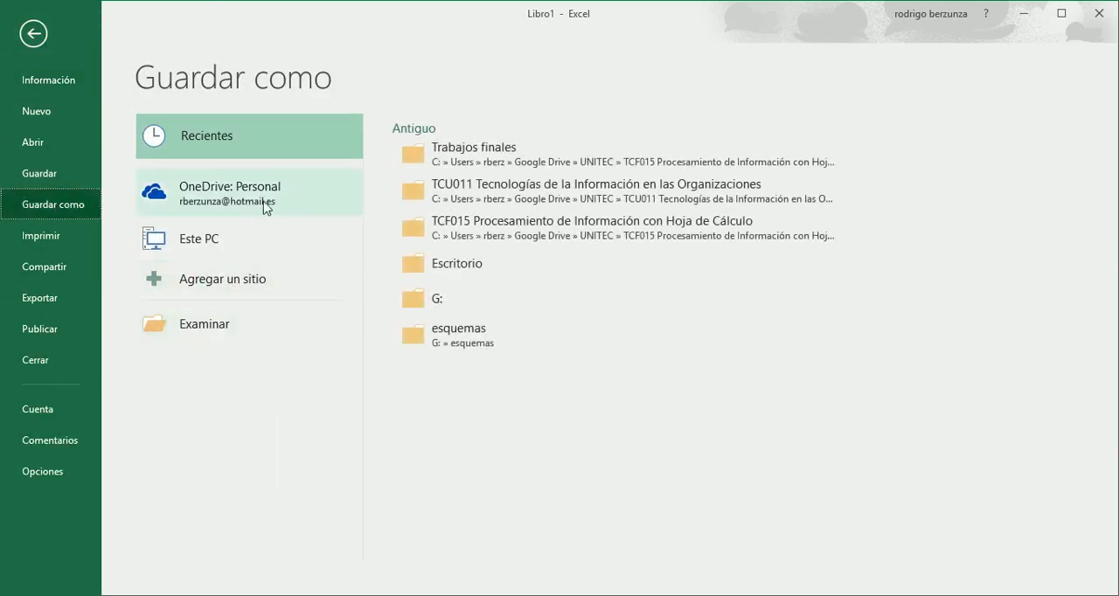
left_click(223, 250)
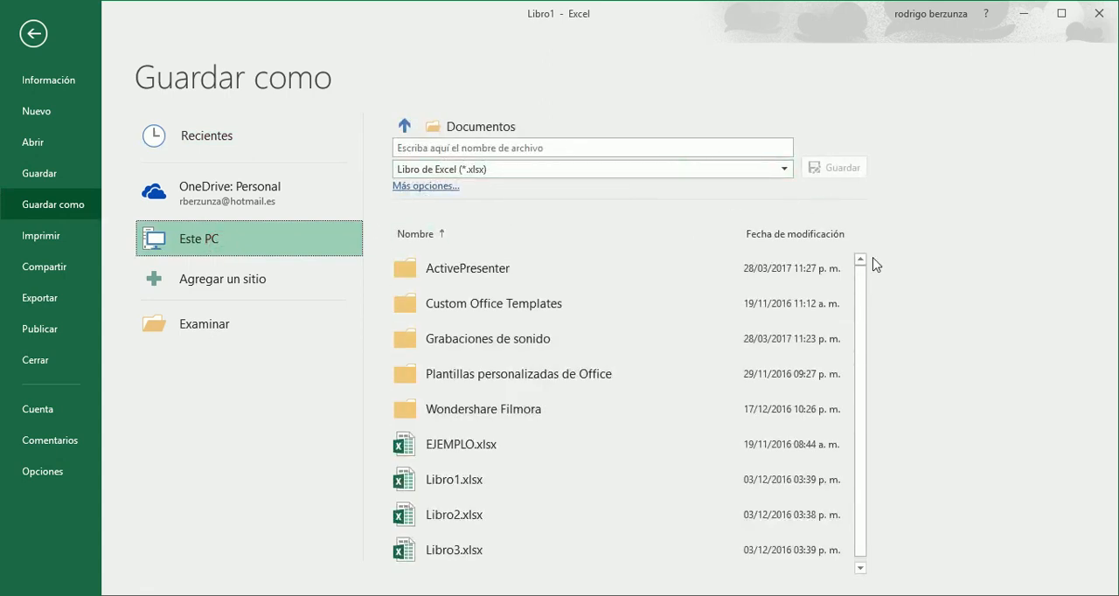
left_click_drag(861, 291, 864, 252)
left_click(198, 332)
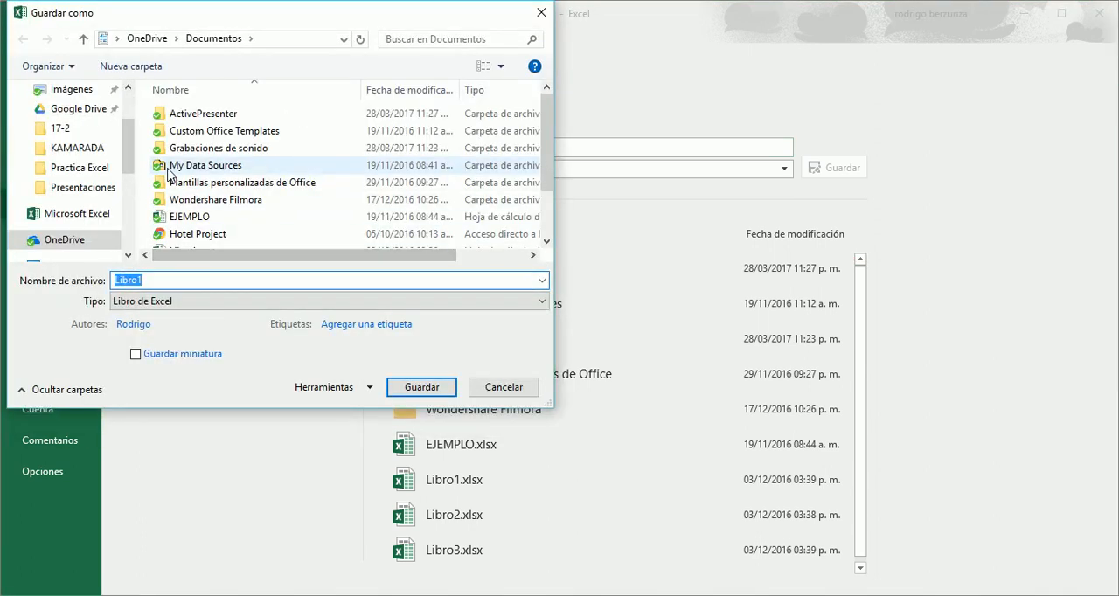
left_click(97, 170)
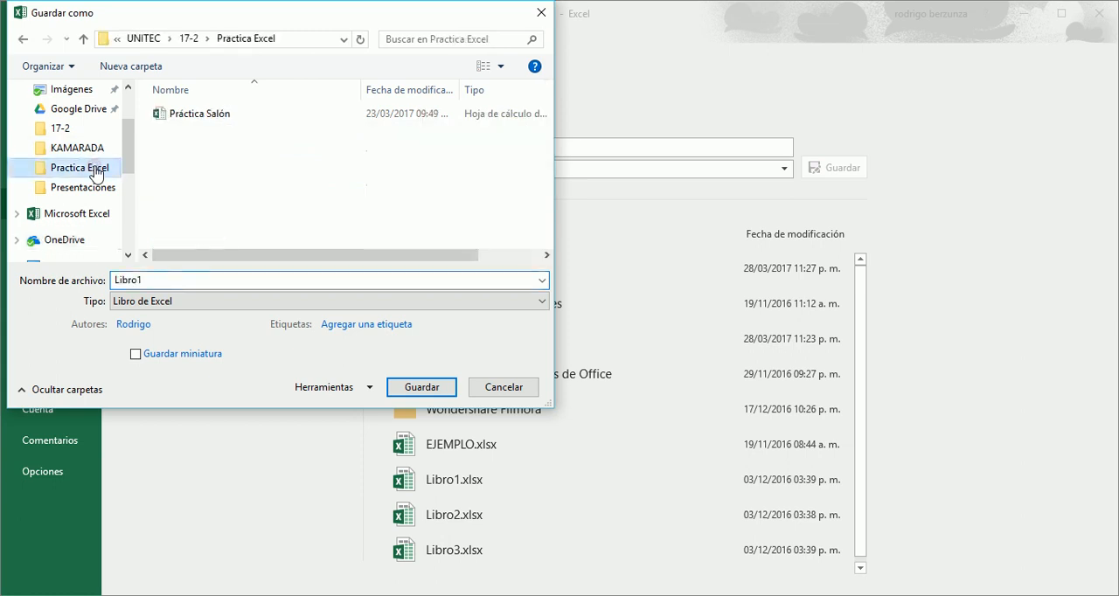
left_click(262, 277)
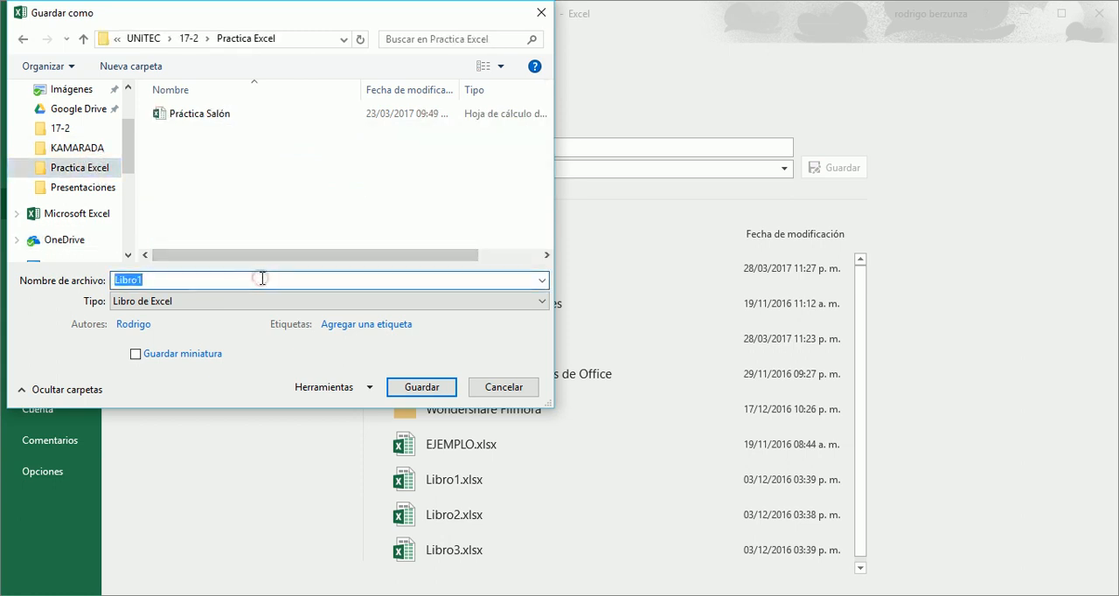
type("Practica Video")
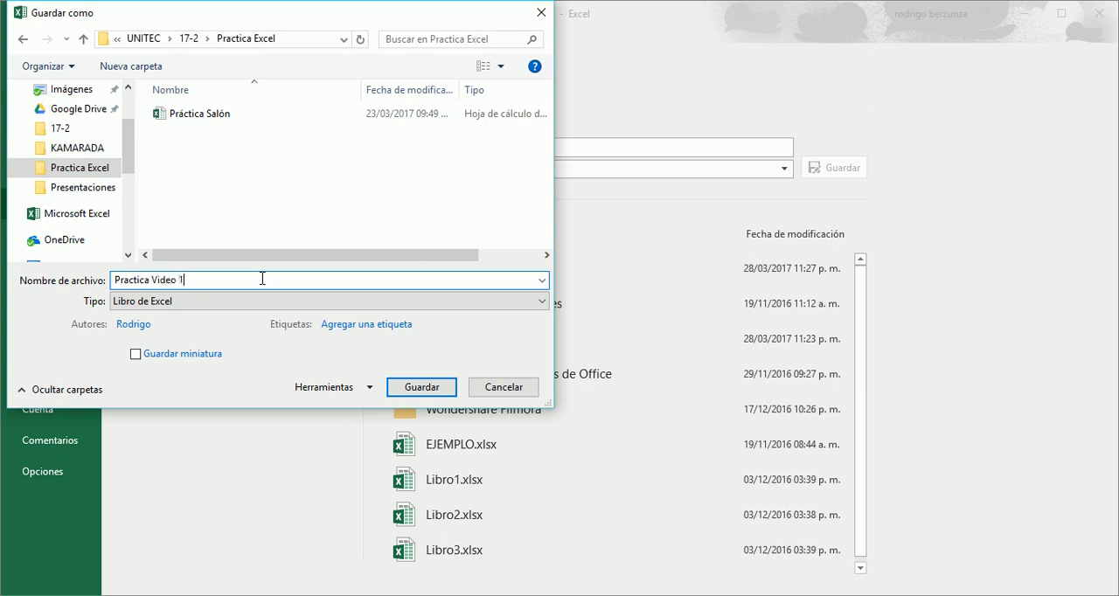
type(" 1")
left_click(423, 387)
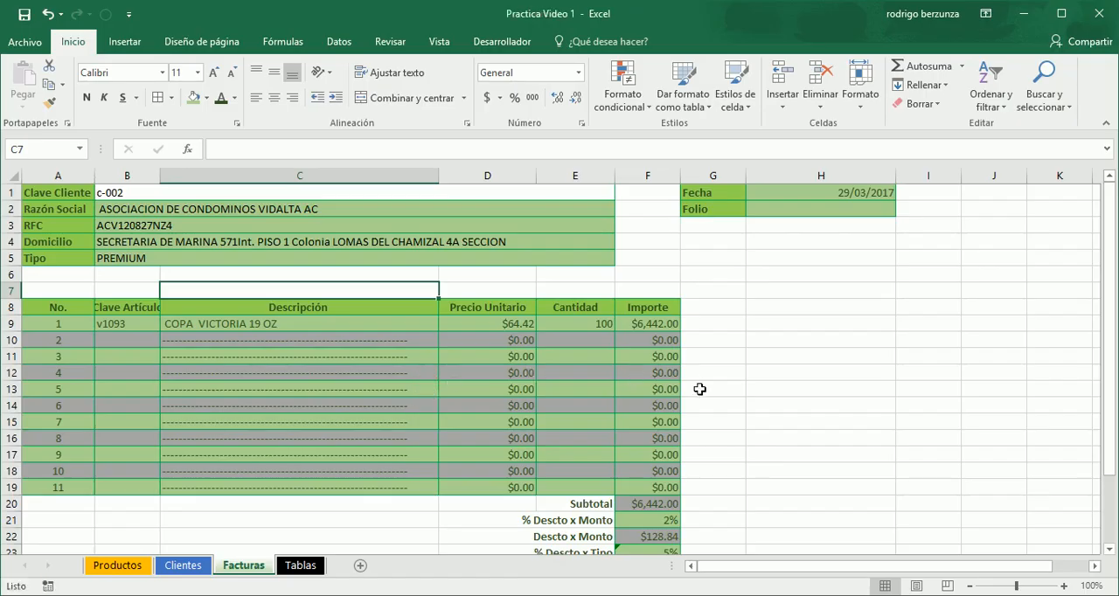
left_click(748, 381)
left_click(665, 234)
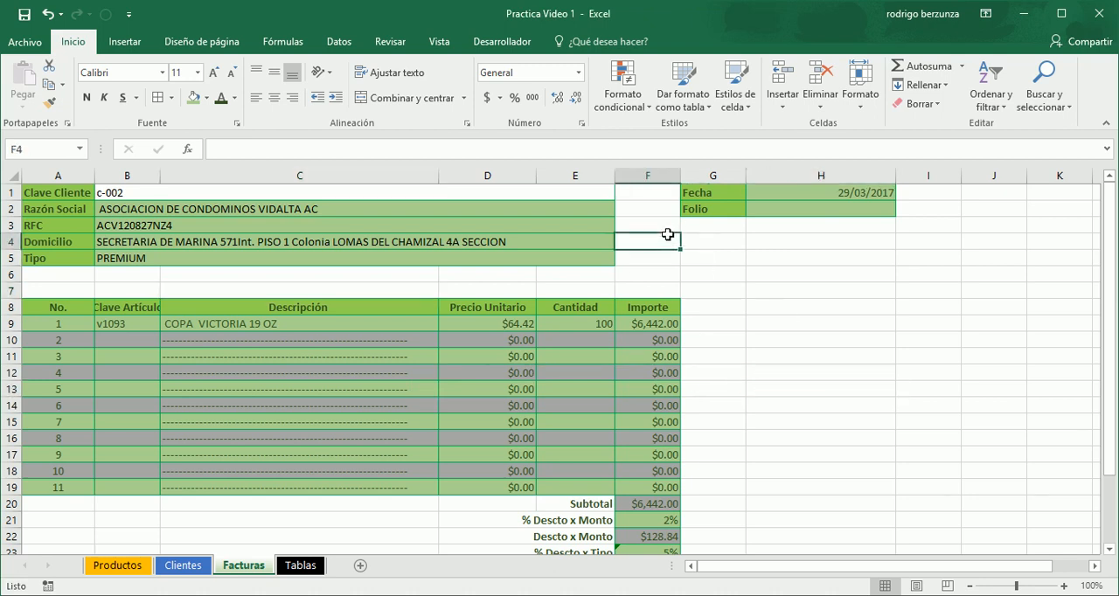
left_click_drag(663, 225, 657, 255)
left_click(735, 265)
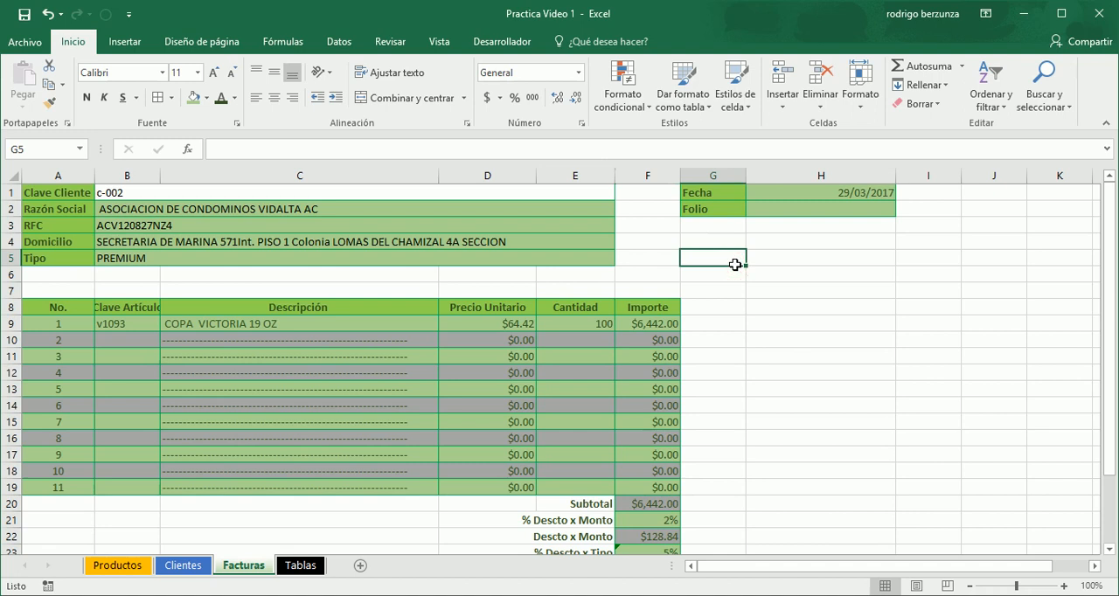
left_click_drag(734, 265, 591, 266)
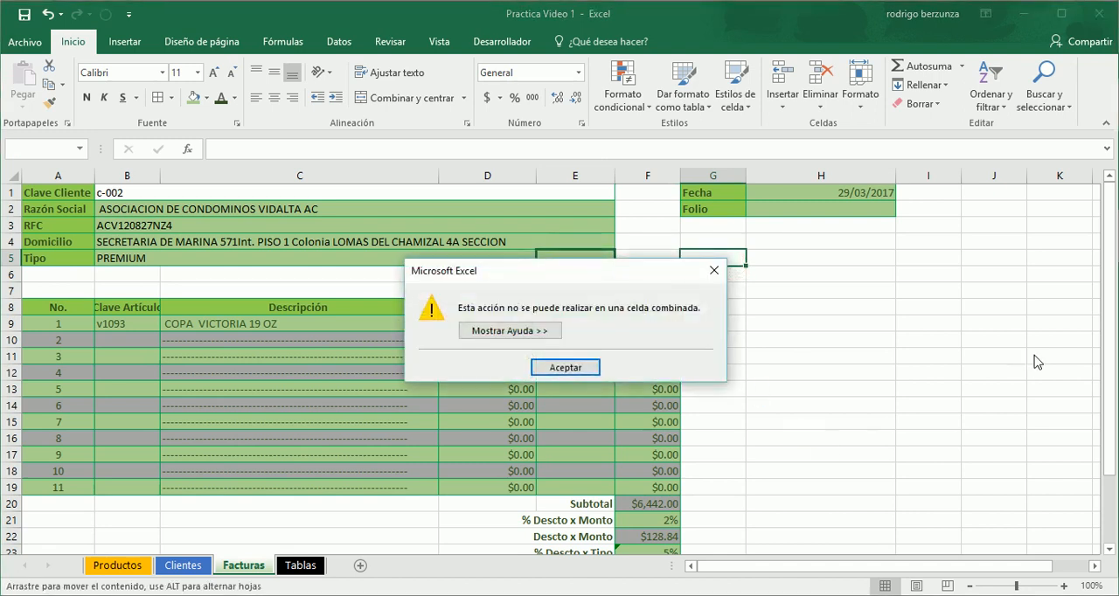